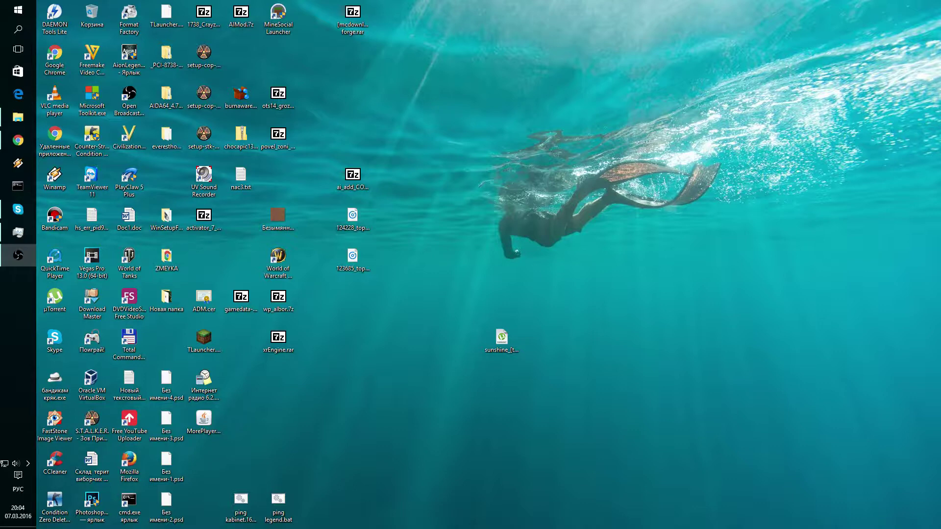
Step: Open the Windows Start menu to show the pinned tiles, including Adobe Premiere Pro CC 2015
left_click(20, 10)
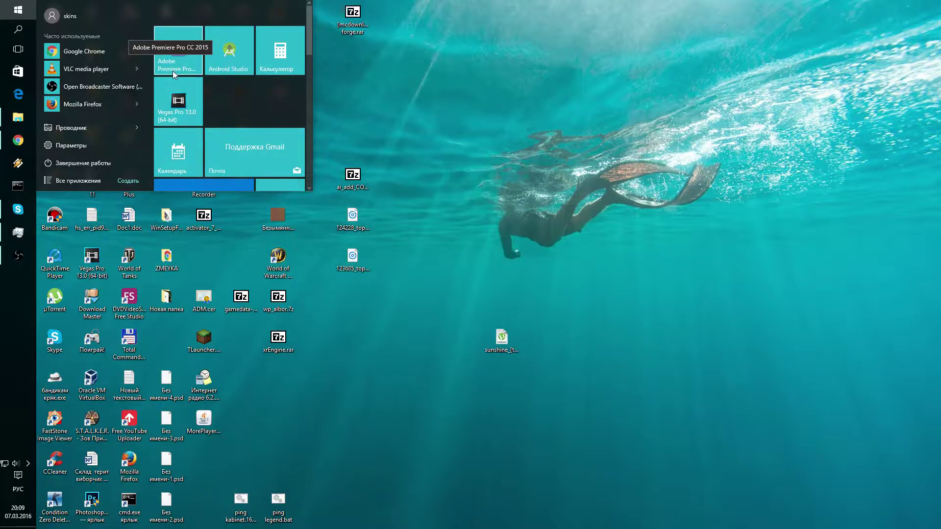
Step: Launch Vegas Pro 13.0 (64-bit) and move its Video Preview window lower
left_click(175, 117)
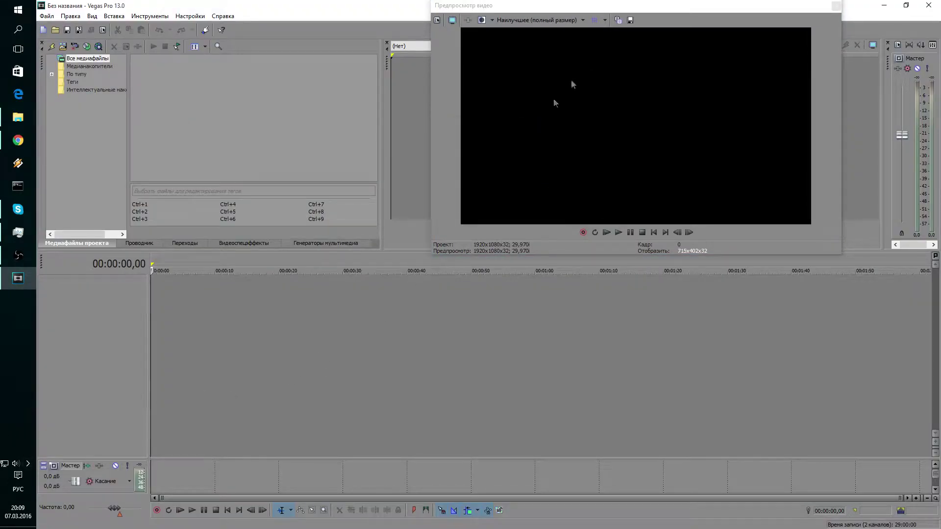
mouse_move(546, 7)
left_mouse_down()
mouse_move(514, 27)
mouse_move(546, 10)
left_mouse_up()
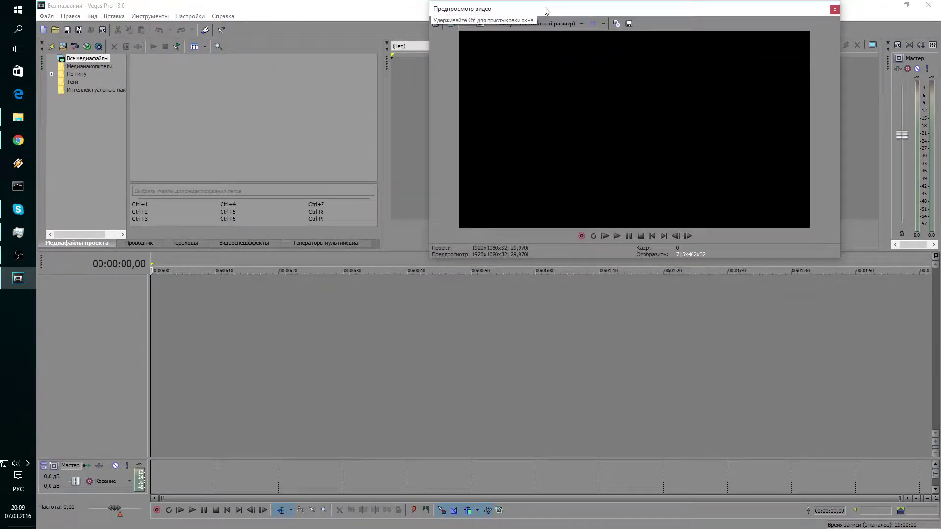
Step: Settle the Vegas Video Preview window into place and bring up the Open dialog
key("alt+Tab")
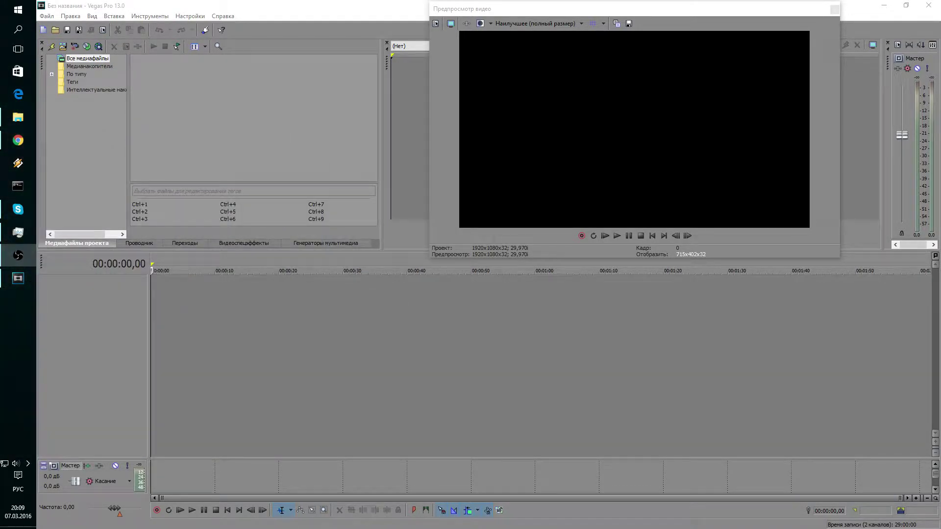
mouse_move(508, 11)
left_mouse_down()
mouse_move(513, 21)
mouse_move(517, 14)
left_mouse_up()
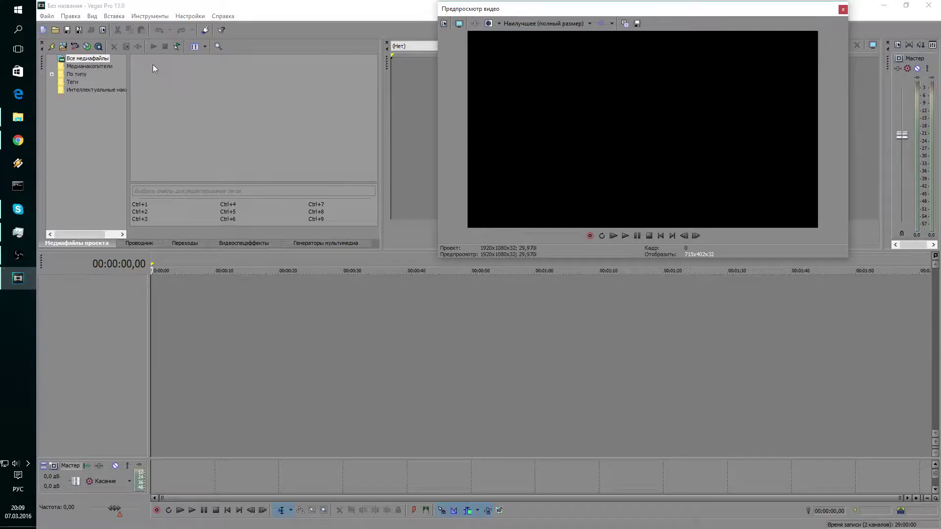
left_click(56, 34)
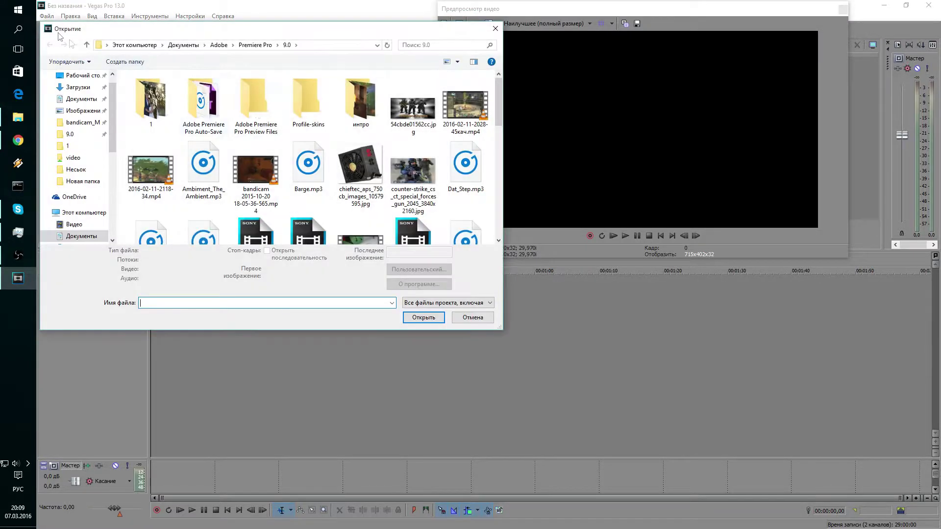
Step: Open кач 2.veg from the Documents > Adobe > Premiere Pro > 9.0 folder
scroll(495, 144, "down", 1)
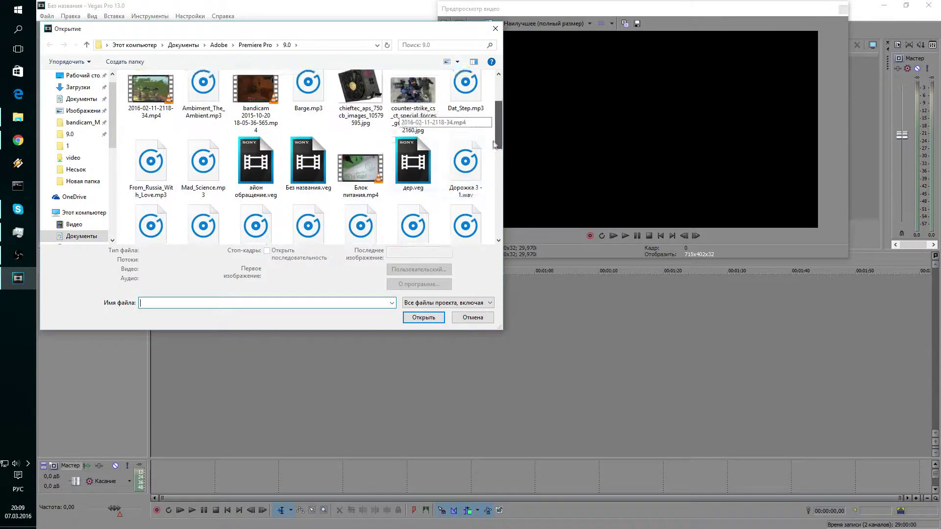
scroll(495, 143, "down", 1)
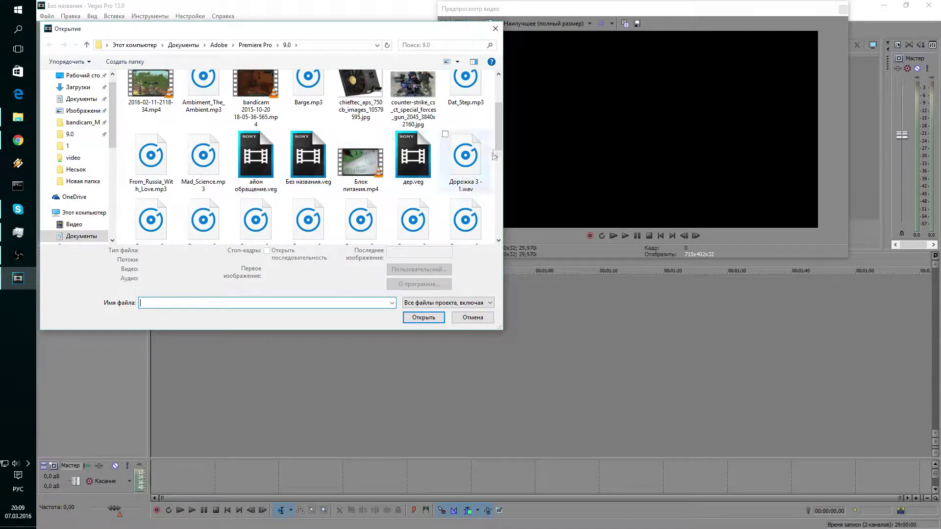
scroll(497, 157, "down", 1)
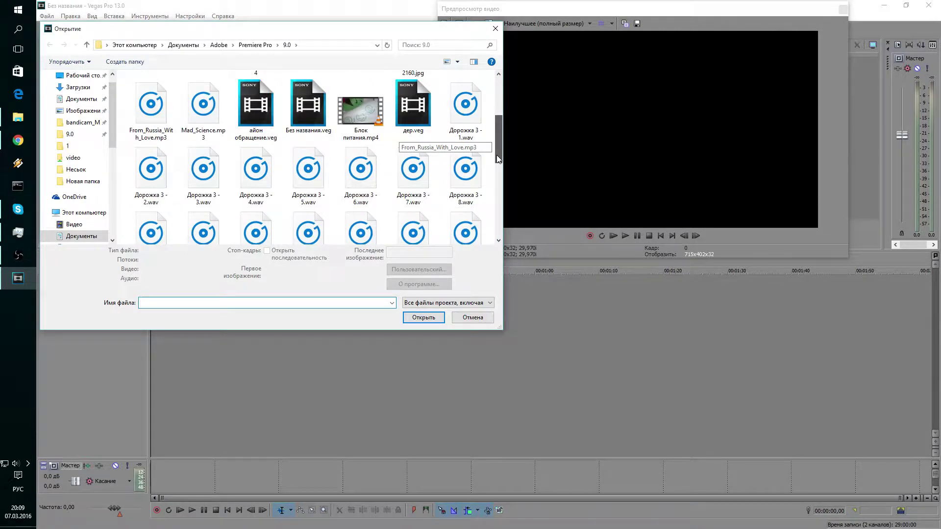
left_click_drag(496, 155, 499, 216)
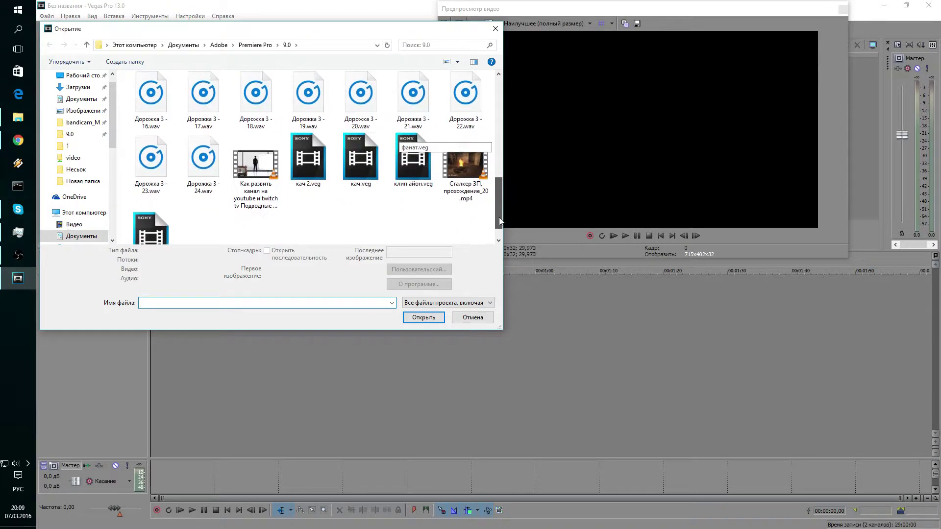
double_click(307, 164)
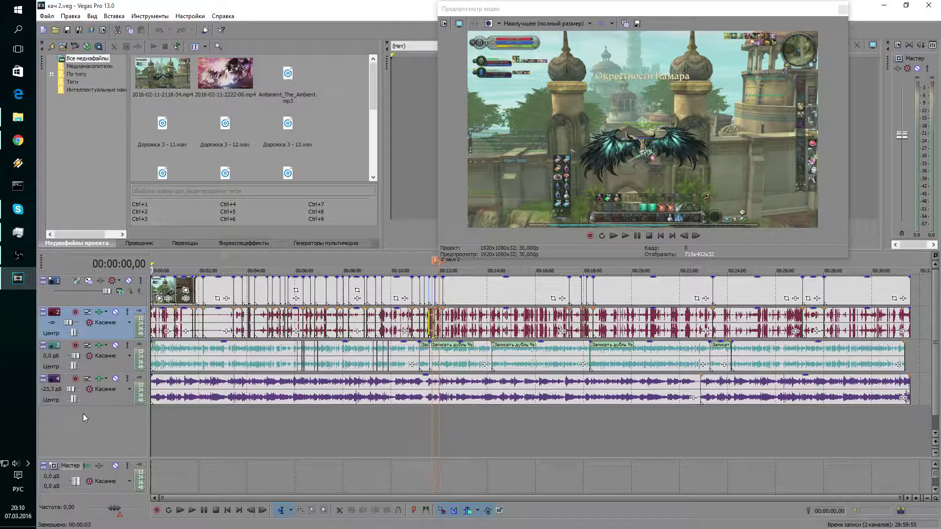
Step: Open the Vegas Pro File (Файл) menu with кач 2.veg still loaded
mouse_move(12, 127)
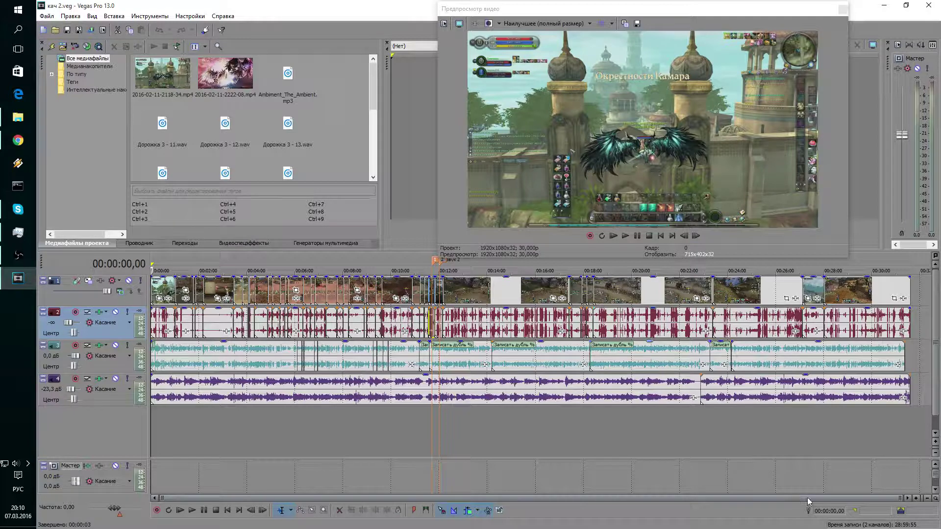
left_click(47, 16)
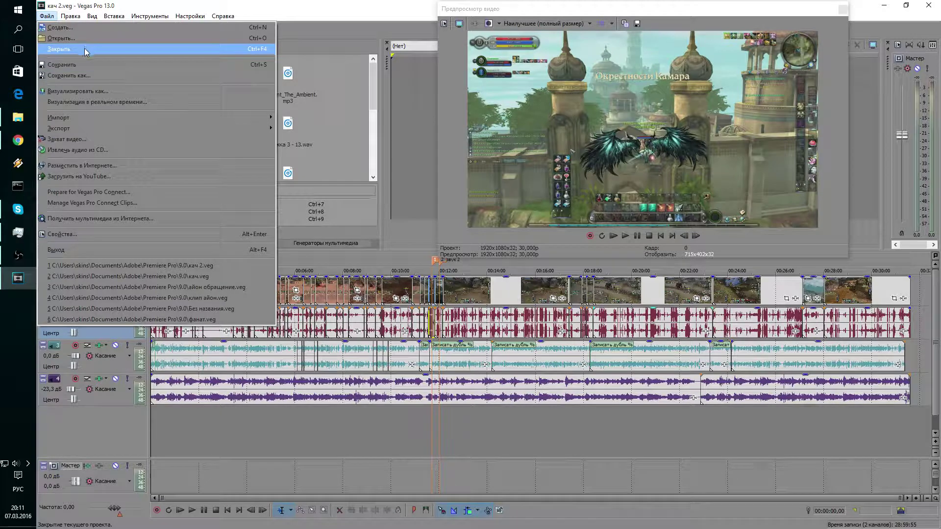
Step: Close кач 2 in Vegas, launch Premiere Pro CC 2015, and minimise Vegas
left_click(84, 48)
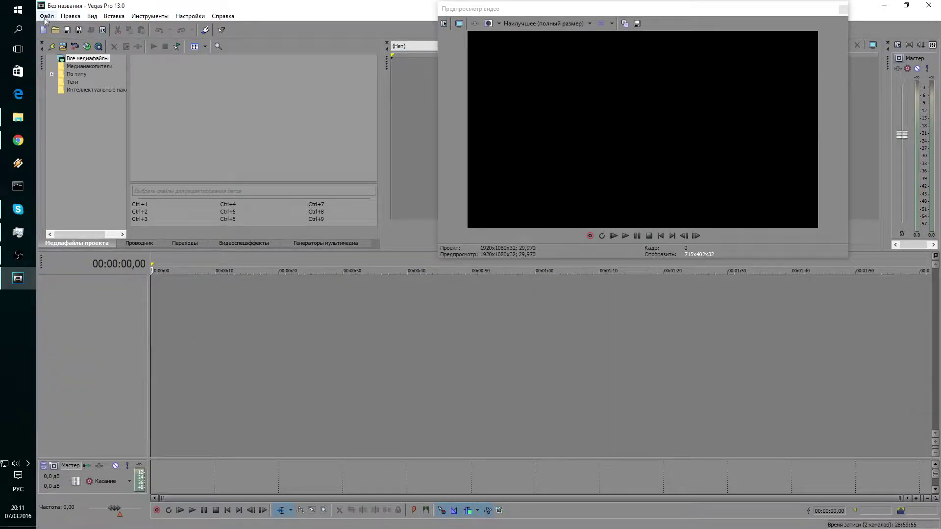
left_click(14, 9)
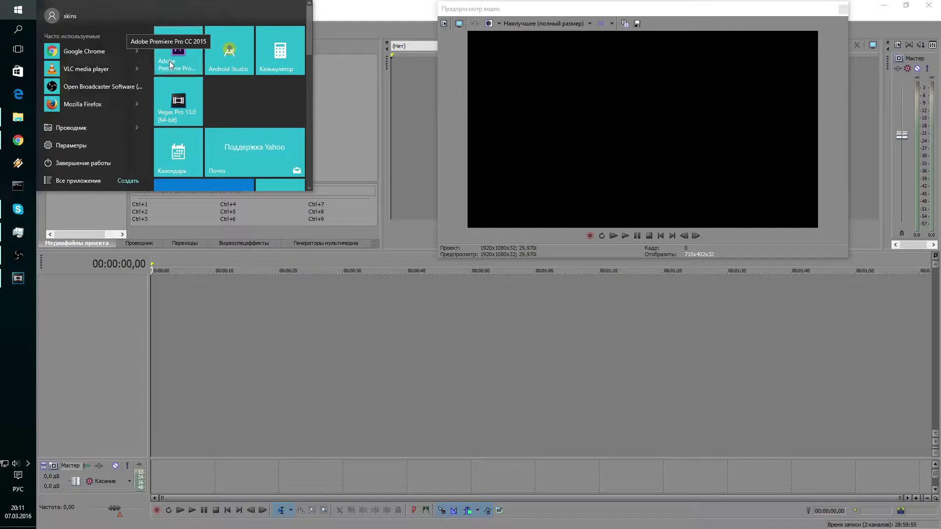
left_click(170, 61)
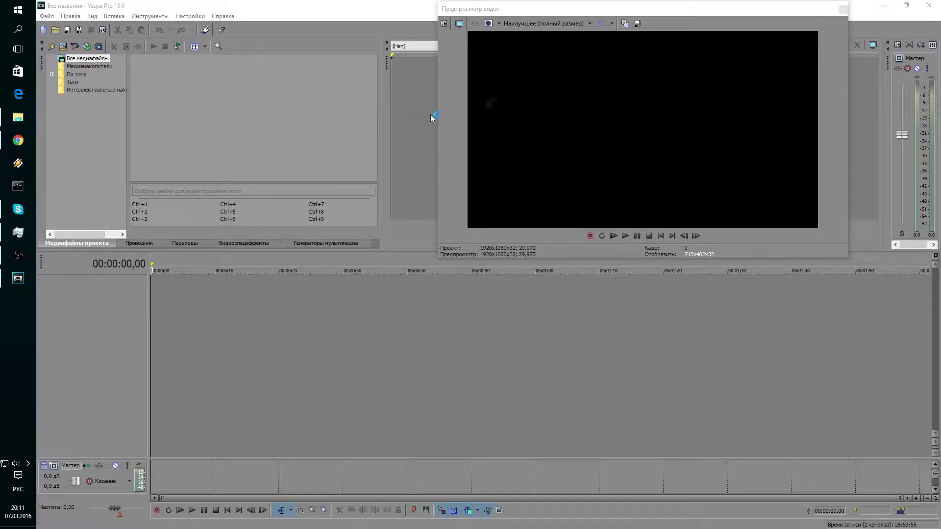
left_click(884, 5)
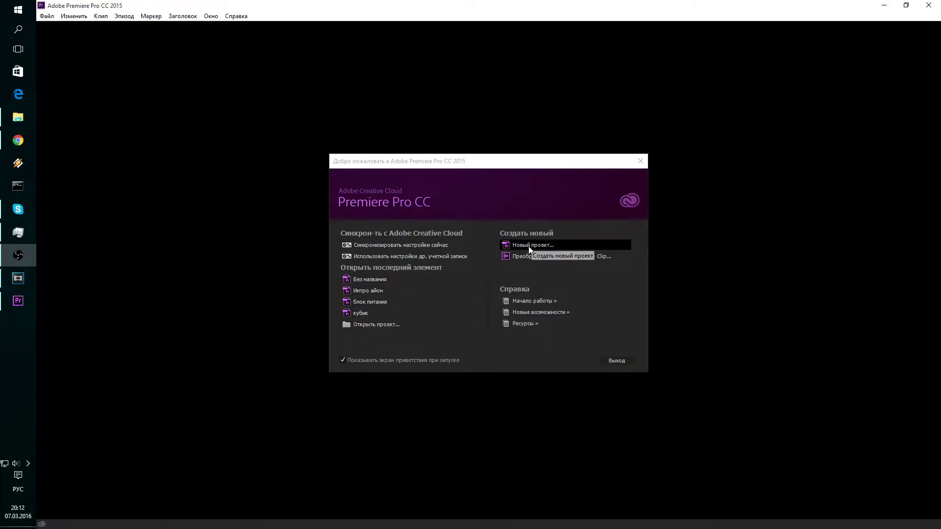
Step: Load the recent project Интро айон.prproj from the Premiere welcome screen
left_click(362, 290)
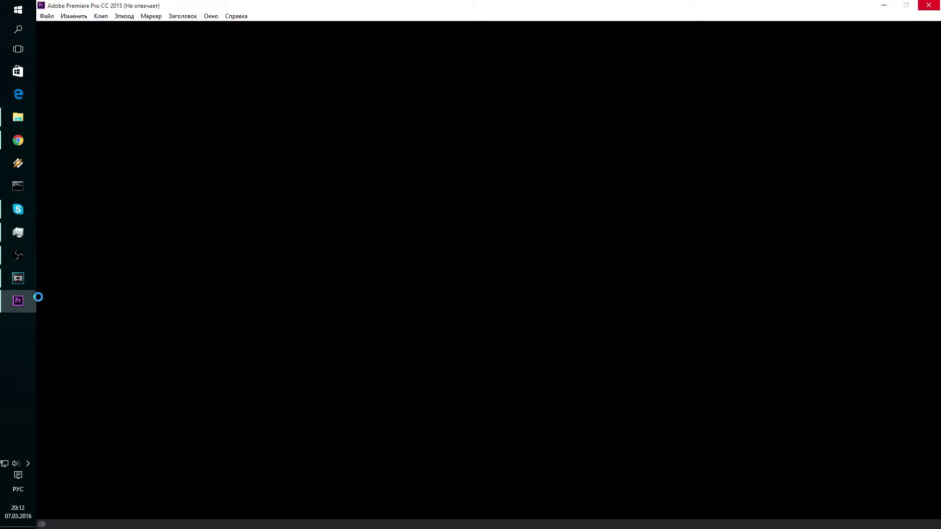
mouse_move(7, 280)
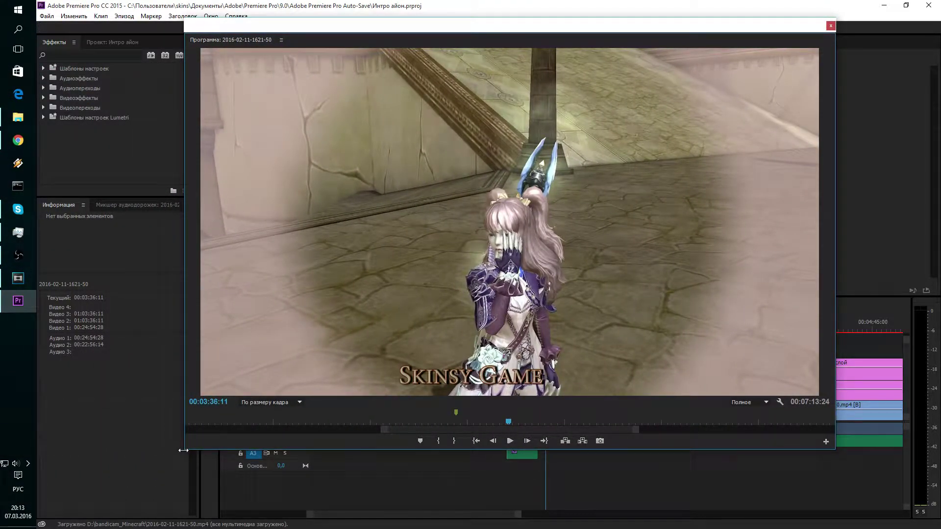
Step: Shrink the floating Program monitor and zoom the timeline to show the whole 7:13 sequence
mouse_move(183, 450)
left_mouse_down()
mouse_move(421, 292)
mouse_move(452, 302)
left_mouse_up()
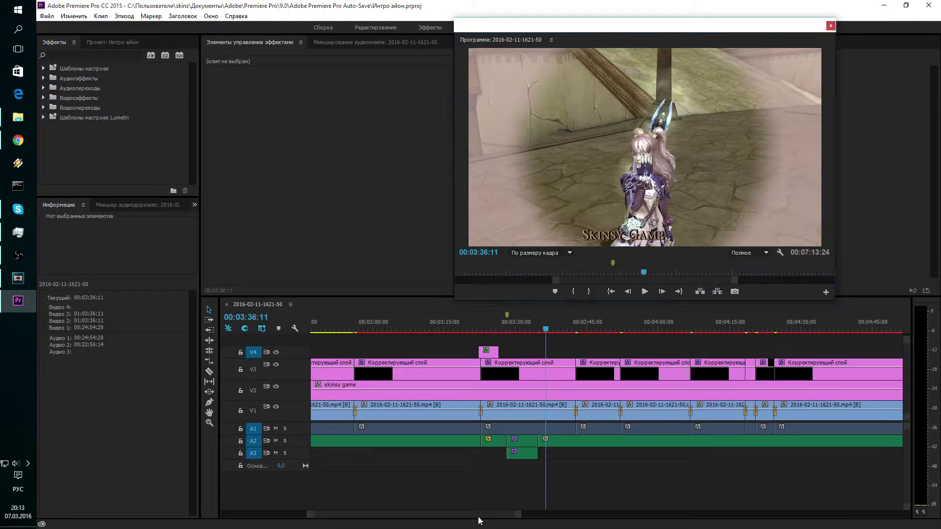
mouse_move(485, 518)
left_mouse_down()
mouse_move(634, 517)
mouse_move(355, 505)
left_mouse_up()
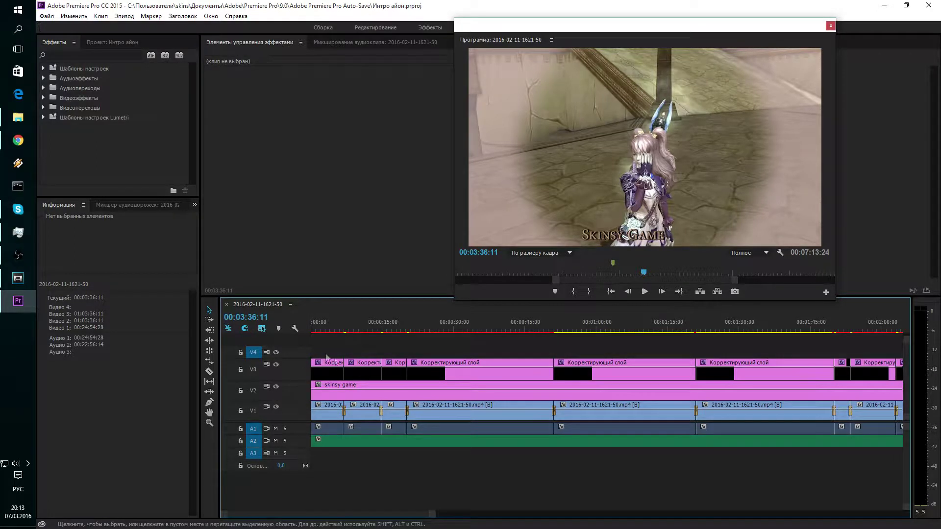
key("minus")
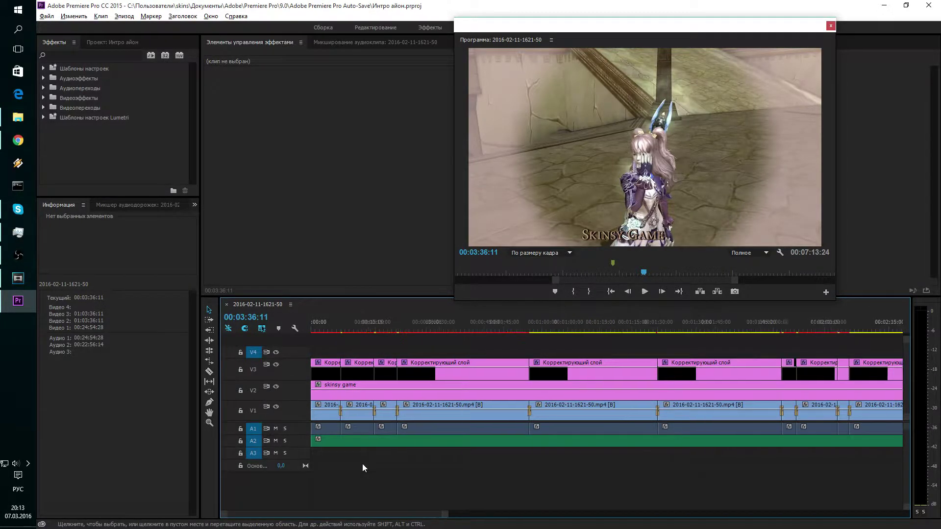
key("minus")
key("minus")
key("minus")
key("minus")
key("minus")
key("minus")
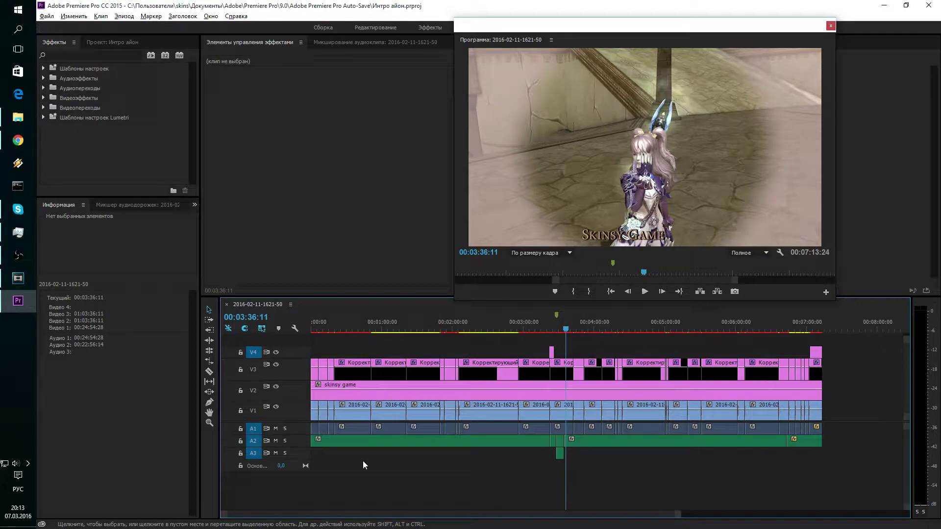
key("equal")
key("alt")
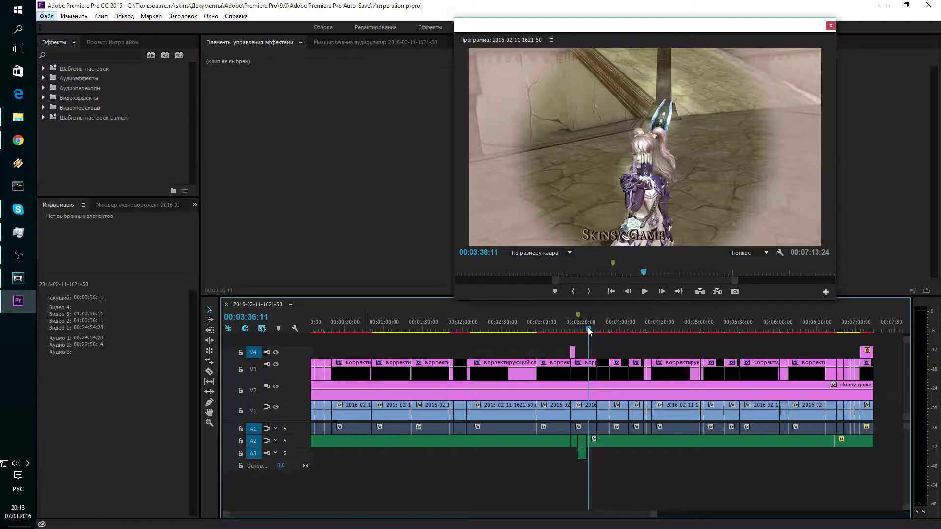
Step: Scrub through the sequence and stop playback at 00:03:27:05
left_click_drag(589, 332, 446, 335)
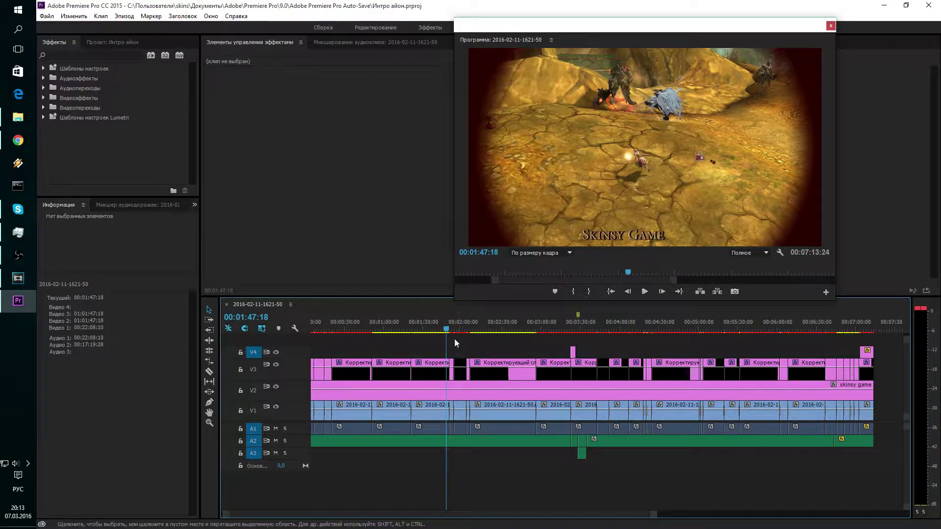
left_click_drag(447, 331, 717, 332)
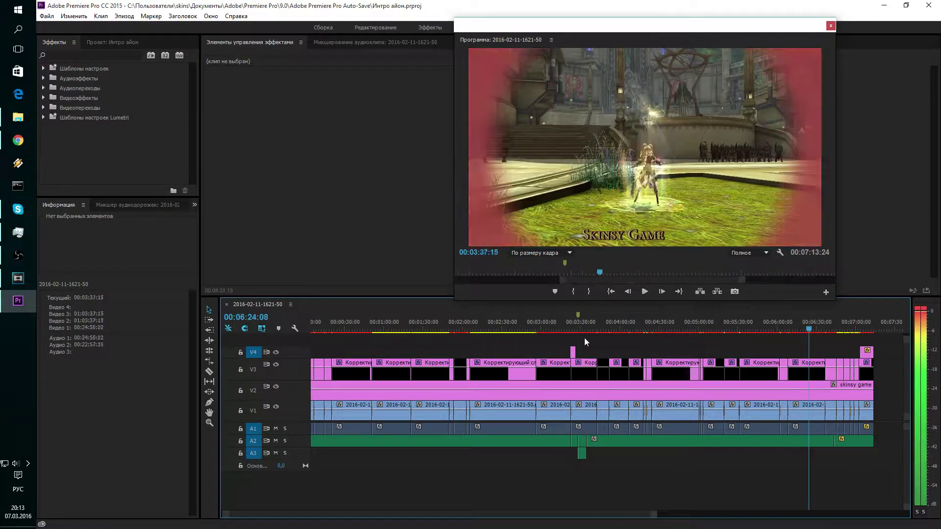
left_click(571, 332)
left_click_drag(571, 340, 573, 342)
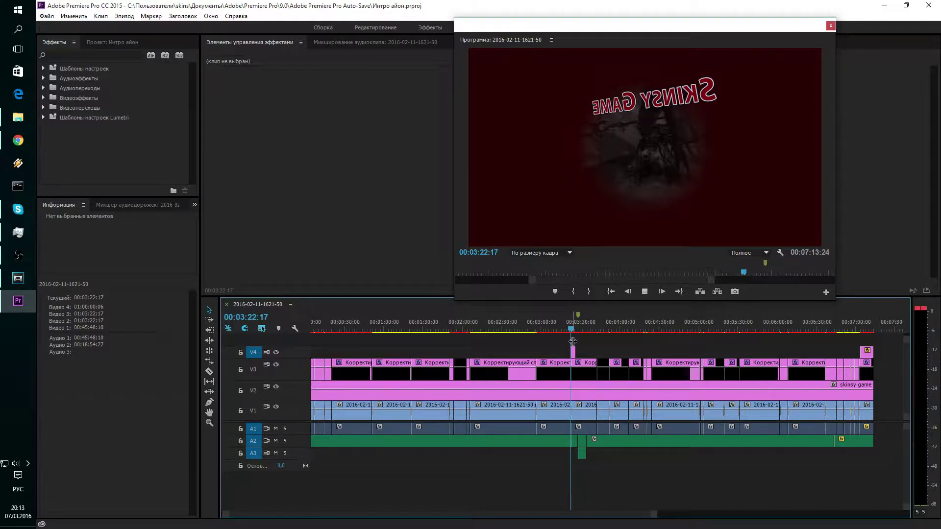
key("space")
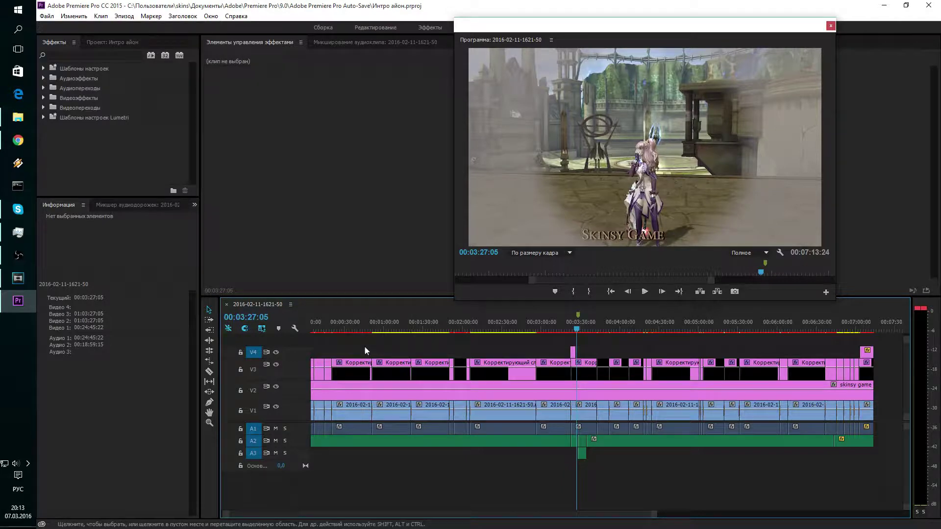
Step: Play the sequence from 00:00:50:00, stop at 00:00:51:23, and open the File menu
left_click(370, 333)
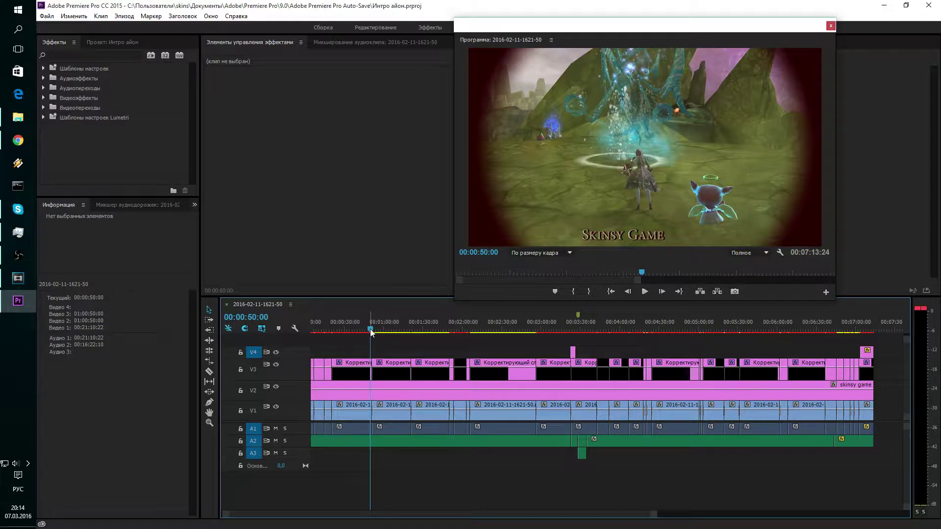
key("space")
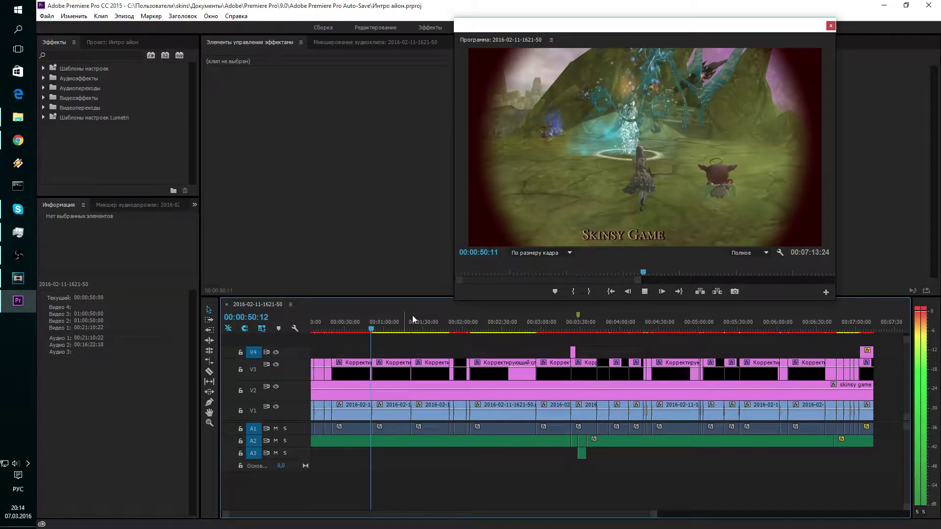
key("space")
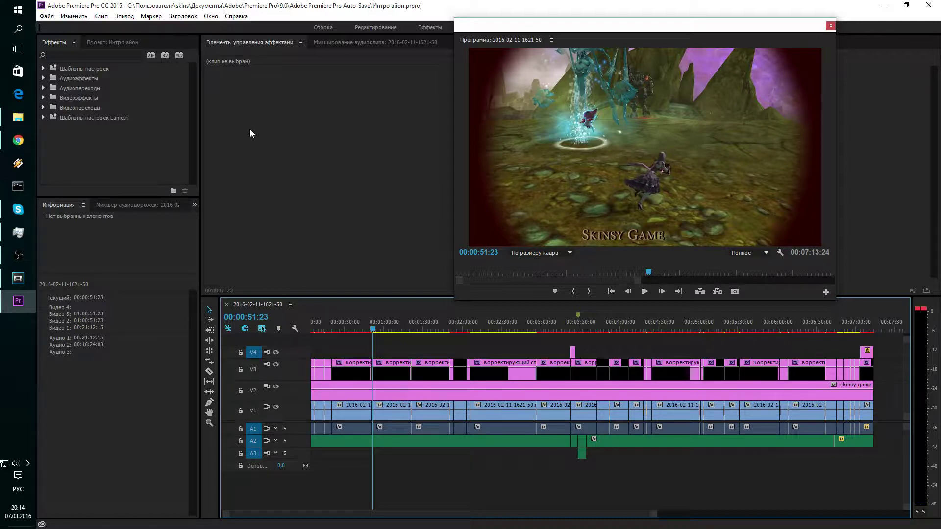
left_click(47, 16)
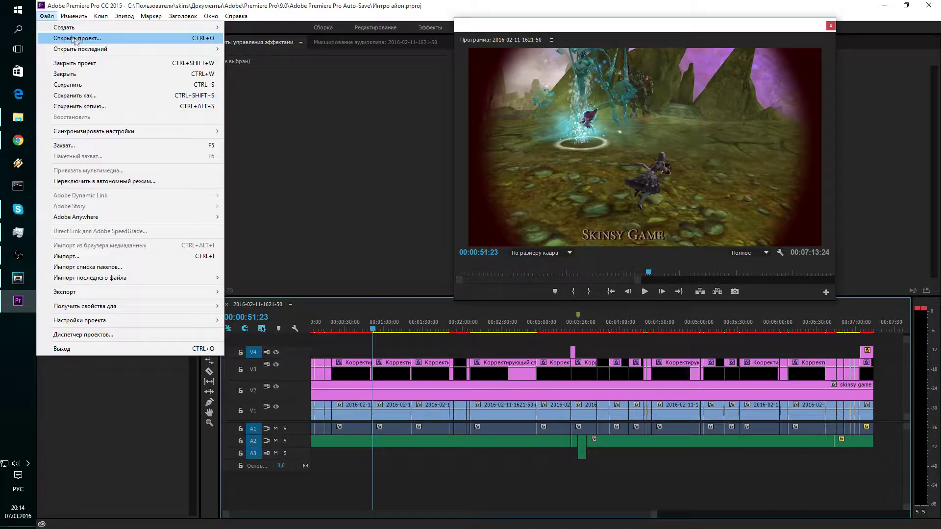
Step: Close the Интро айон project, start a new project, glance at Vegas, then cancel
left_click(102, 66)
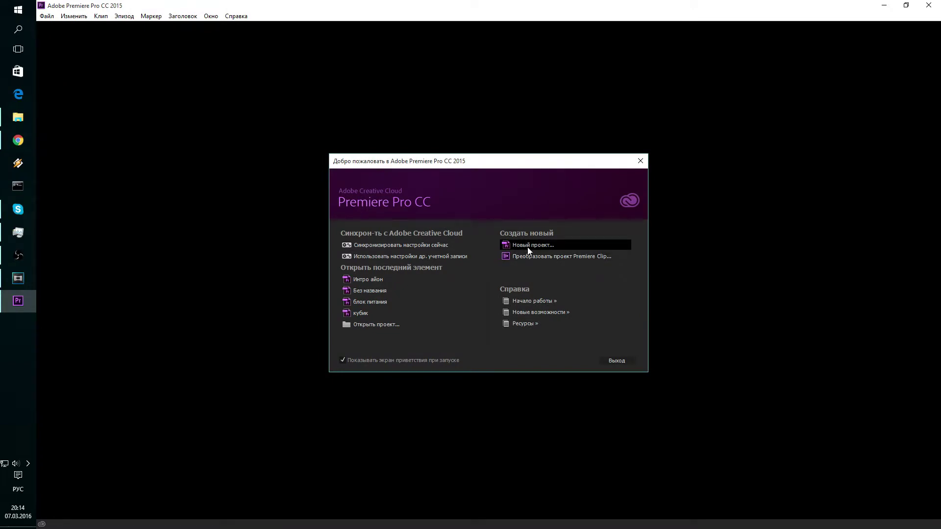
left_click(528, 247)
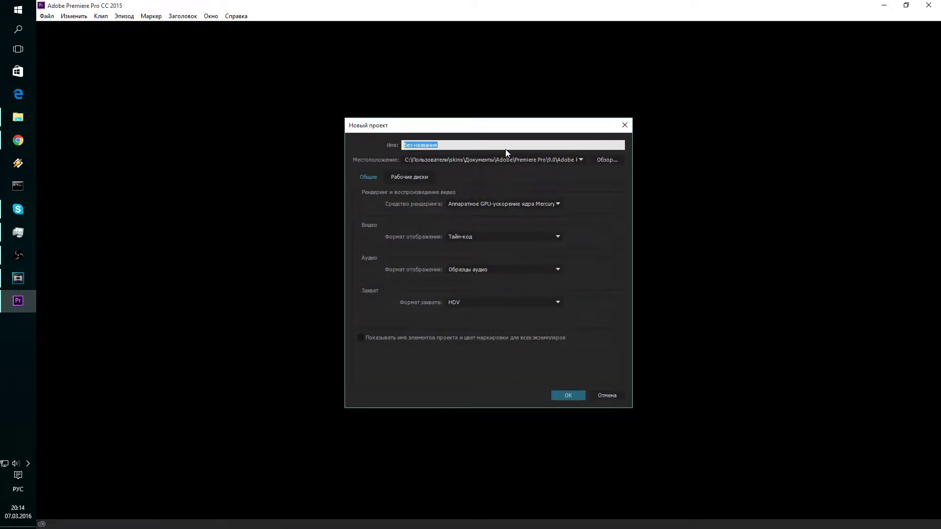
left_click(18, 278)
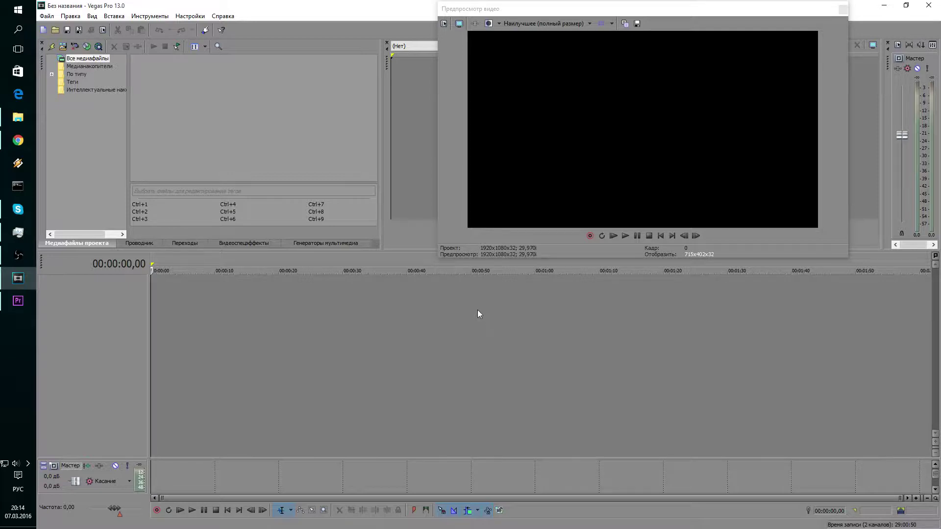
left_click(2, 307)
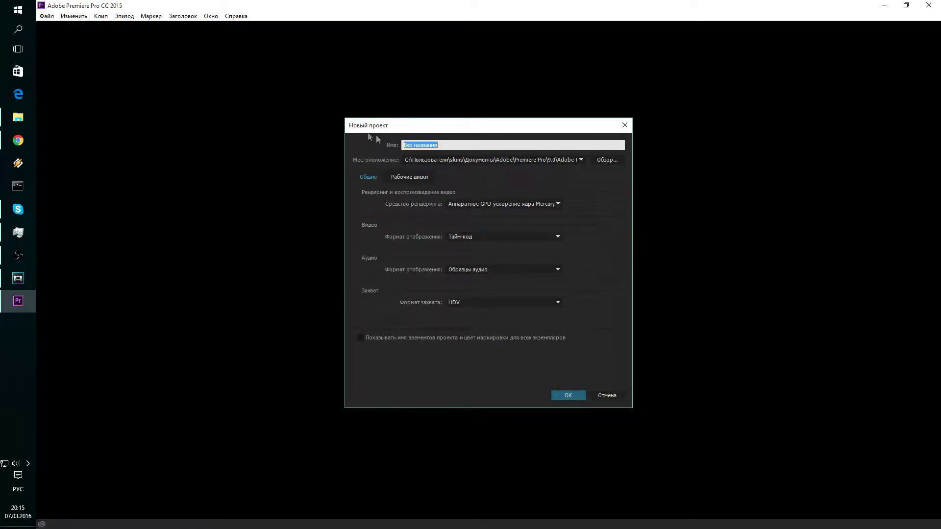
left_click(612, 394)
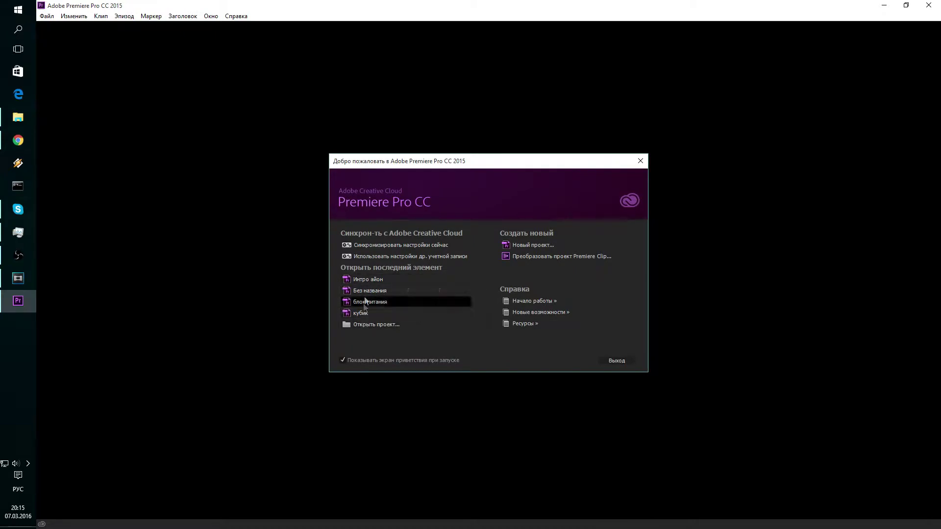
Step: Create a new project named тест with HDV capture, overwriting the existing тест project
left_click(533, 245)
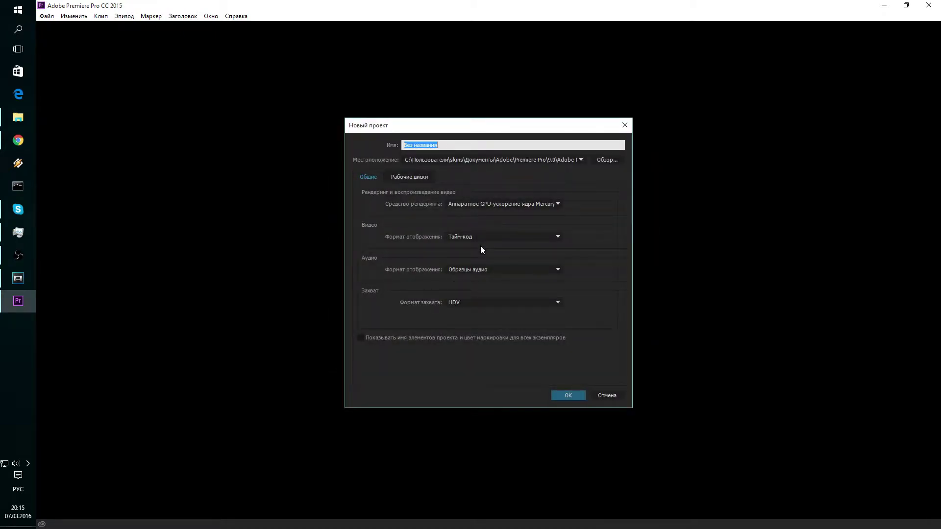
type("тест")
left_click(412, 178)
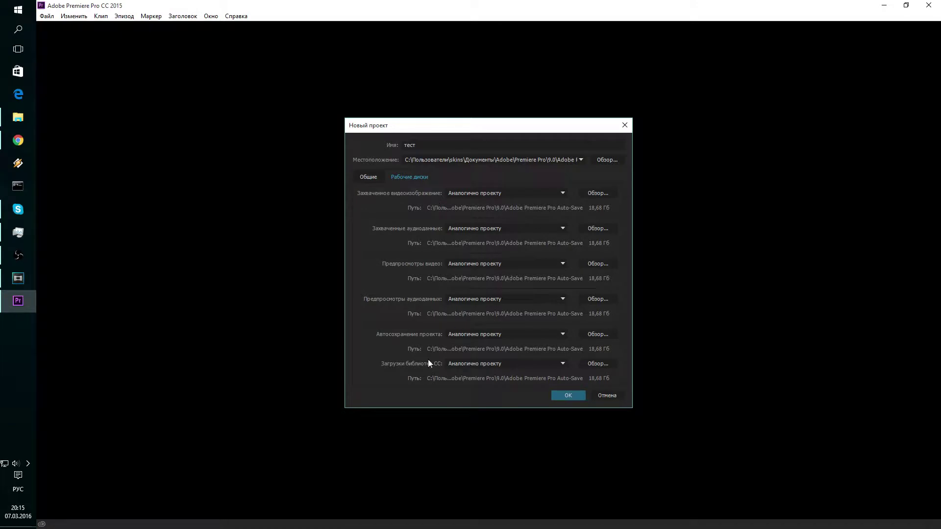
left_click(367, 178)
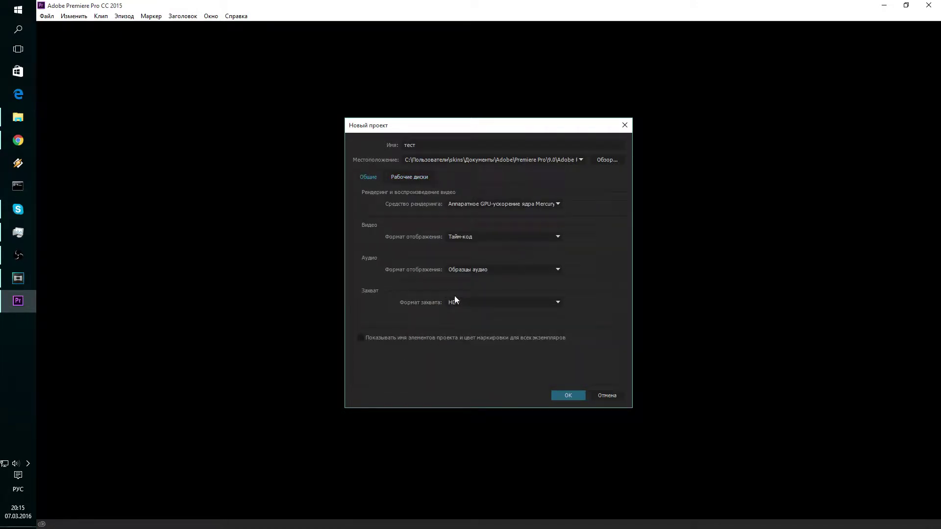
left_click(558, 303)
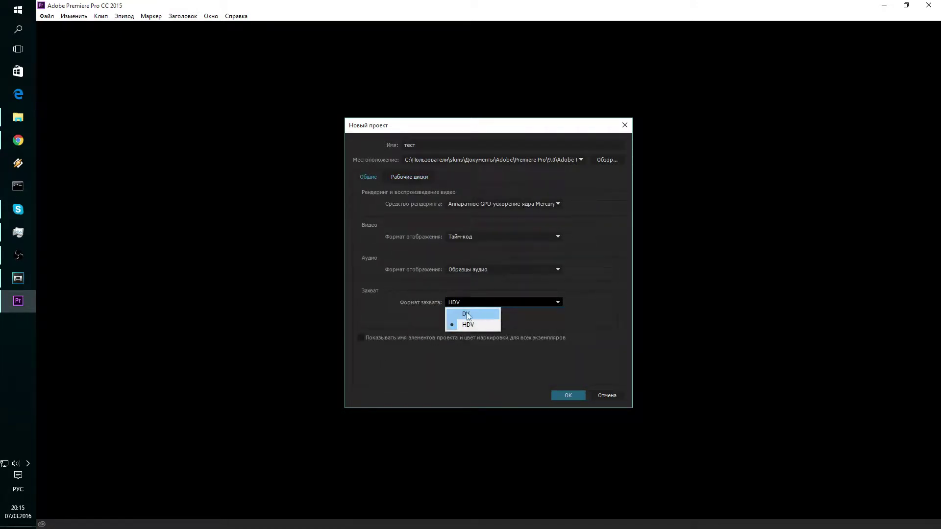
left_click(583, 326)
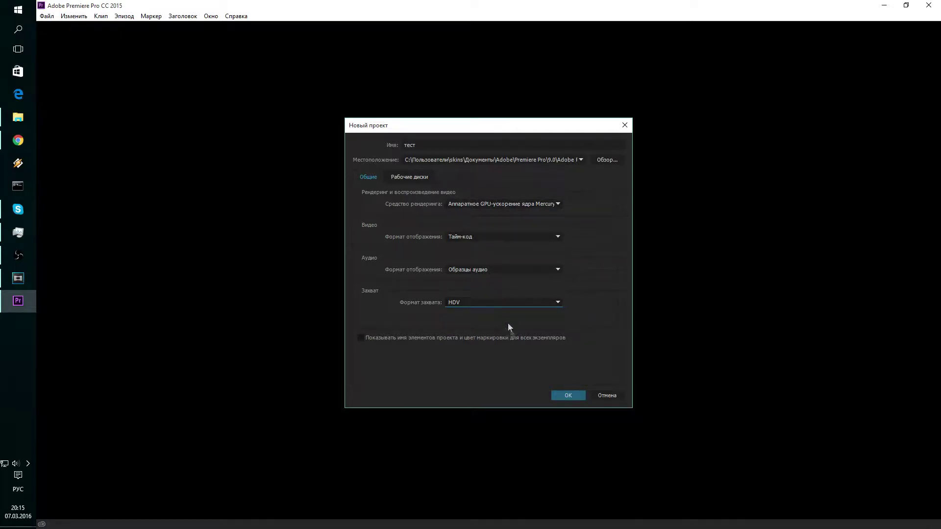
left_click(564, 396)
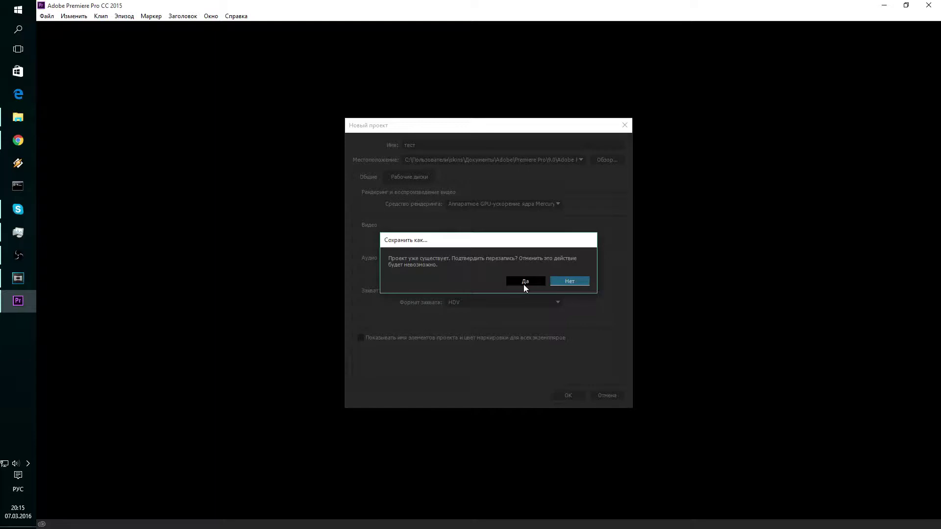
left_click(523, 283)
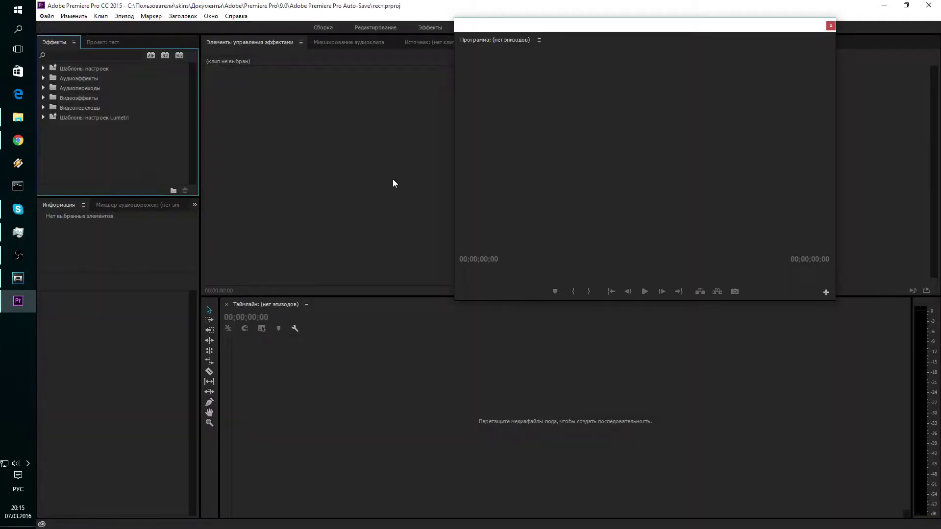
Step: Compare Vegas Pro against Premiere, then show Premiere's empty 'Проект: тест' project bin
left_click(18, 278)
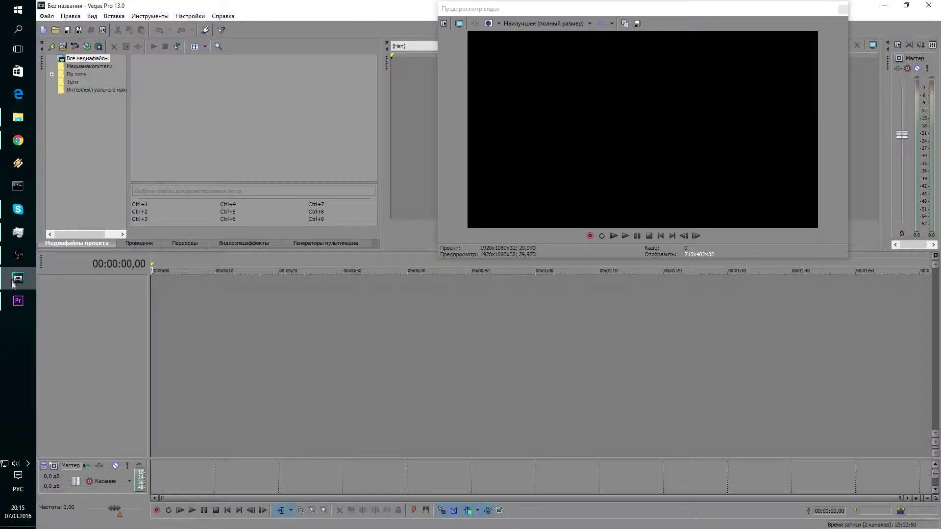
left_click(14, 301)
left_click(19, 307)
left_click(19, 307)
left_click(20, 283)
left_click(23, 302)
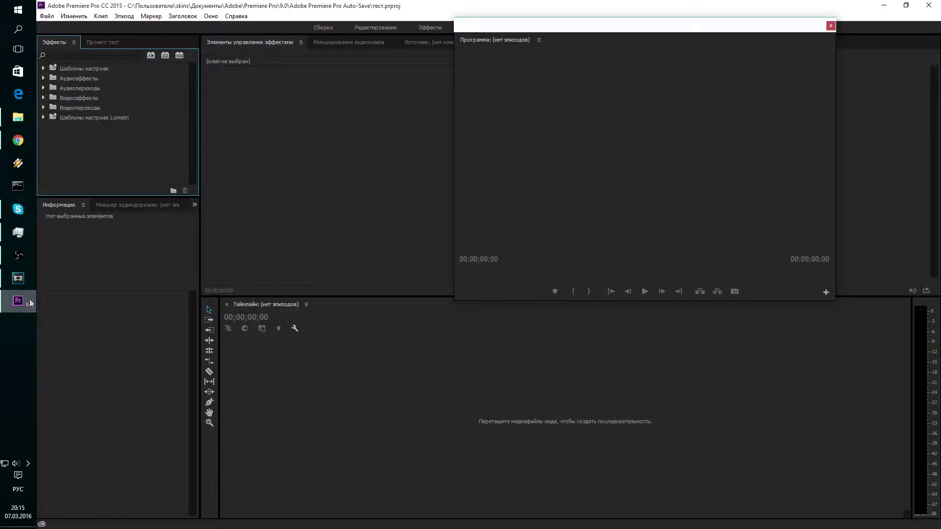
left_click(25, 283)
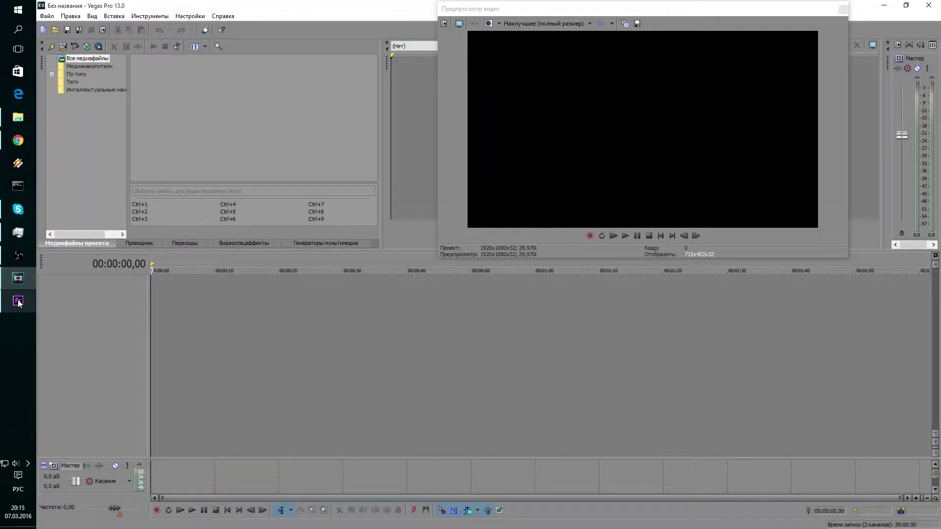
left_click(17, 301)
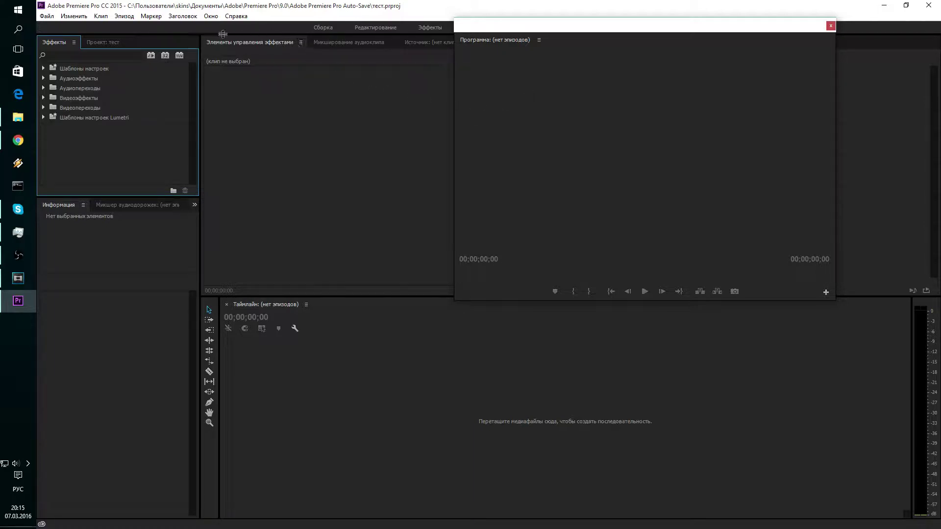
left_click(96, 42)
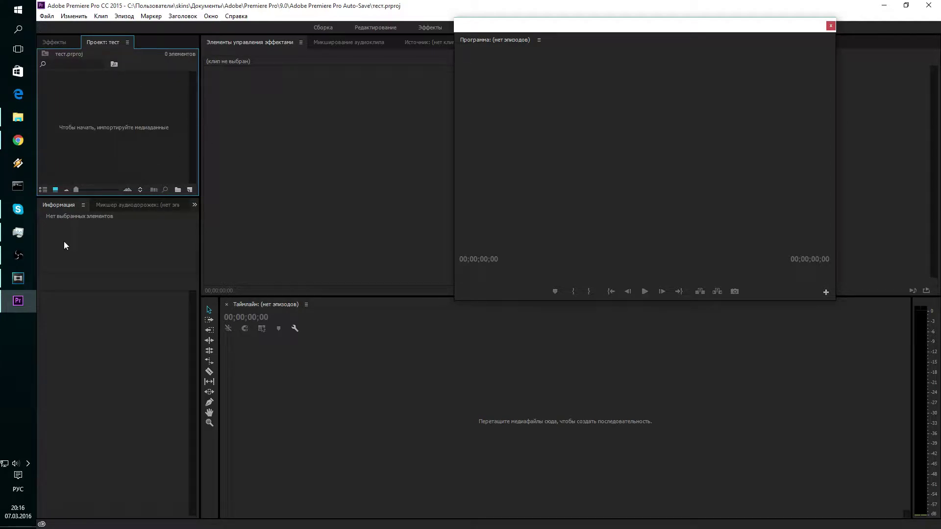
mouse_move(17, 117)
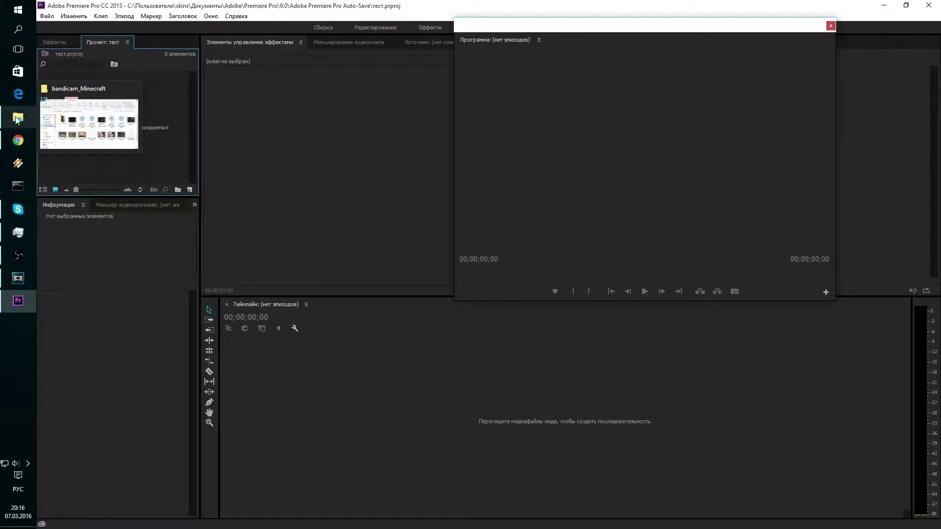
left_click(89, 122)
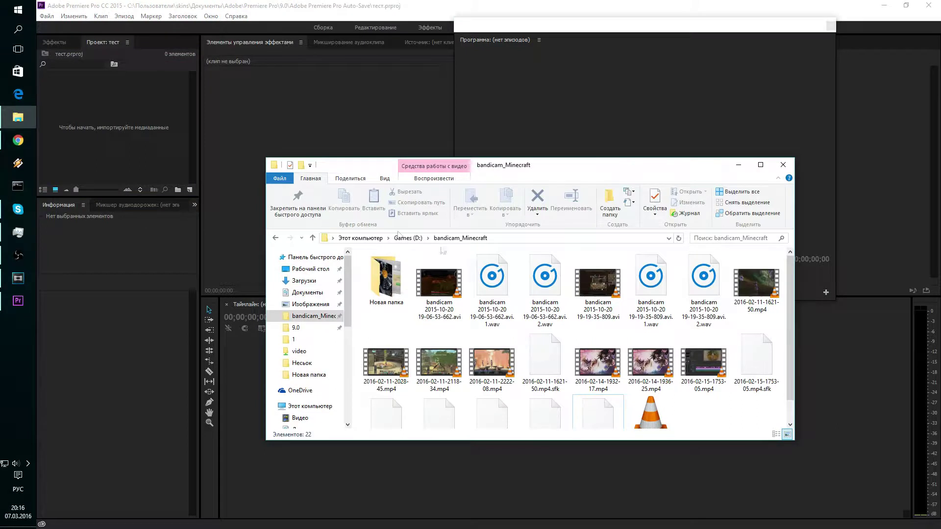
left_click(763, 294)
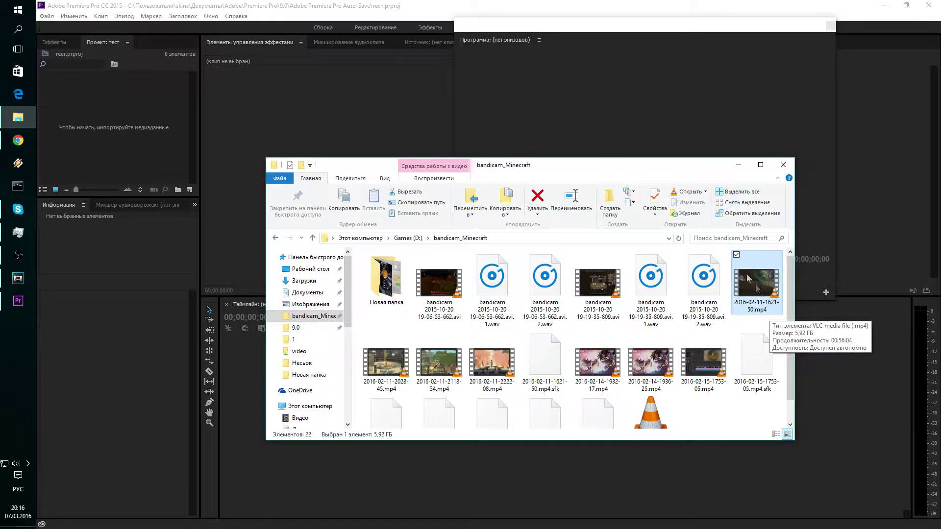
left_click_drag(599, 166, 711, 82)
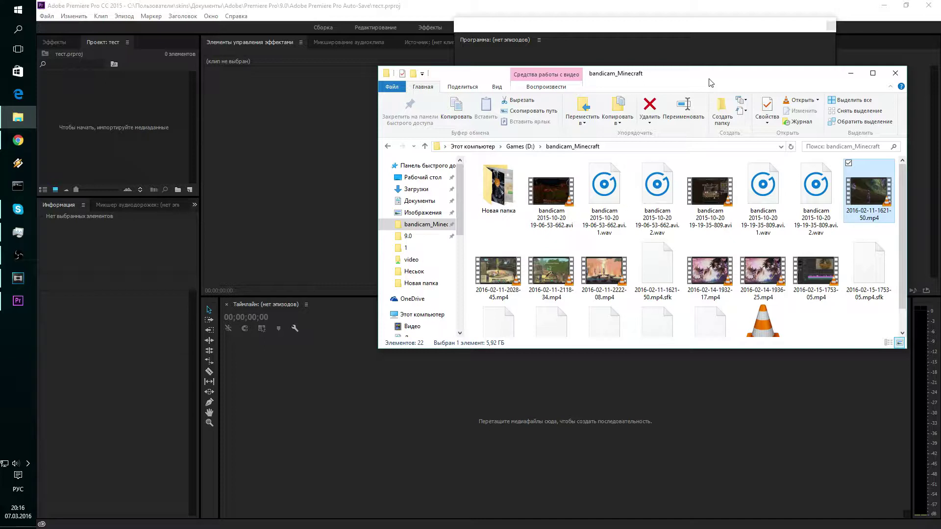
mouse_move(871, 196)
left_click_drag(870, 196, 123, 119)
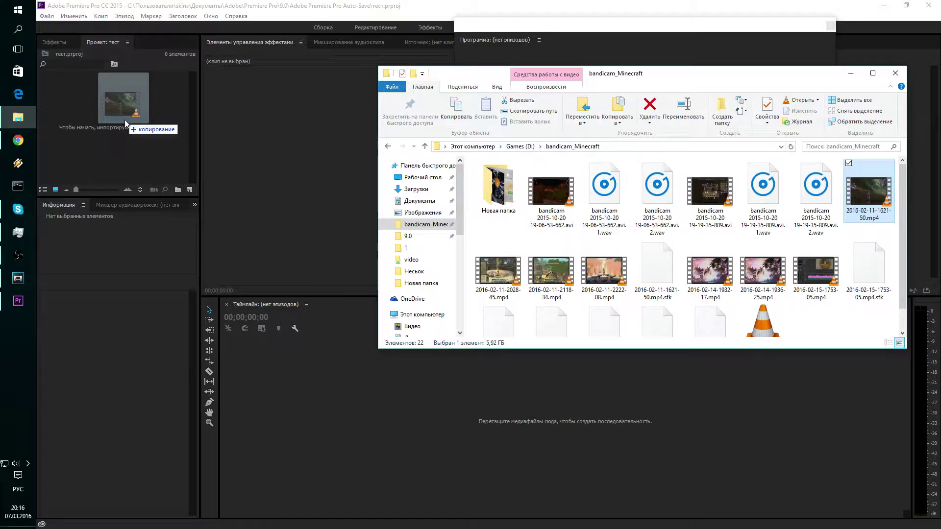
left_click_drag(123, 118, 233, 372)
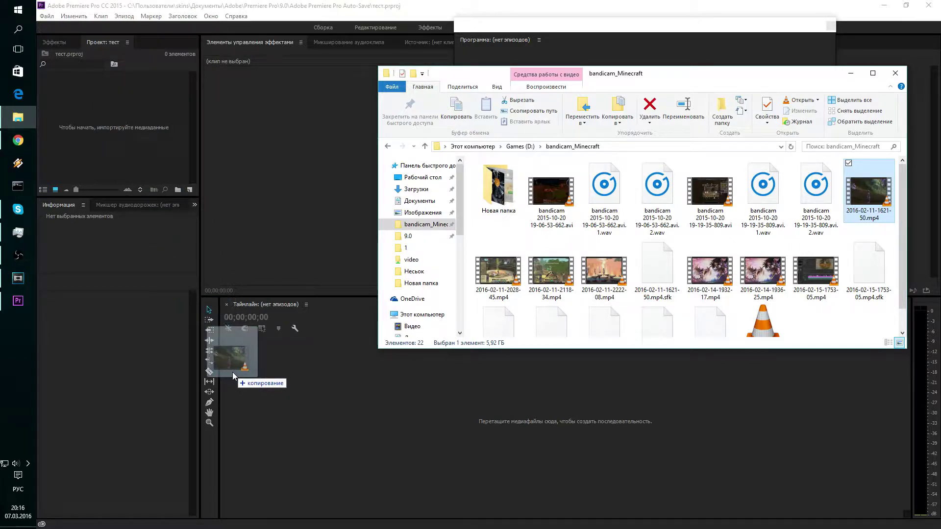
mouse_move(233, 372)
left_mouse_down()
mouse_move(136, 120)
mouse_move(154, 149)
left_mouse_up()
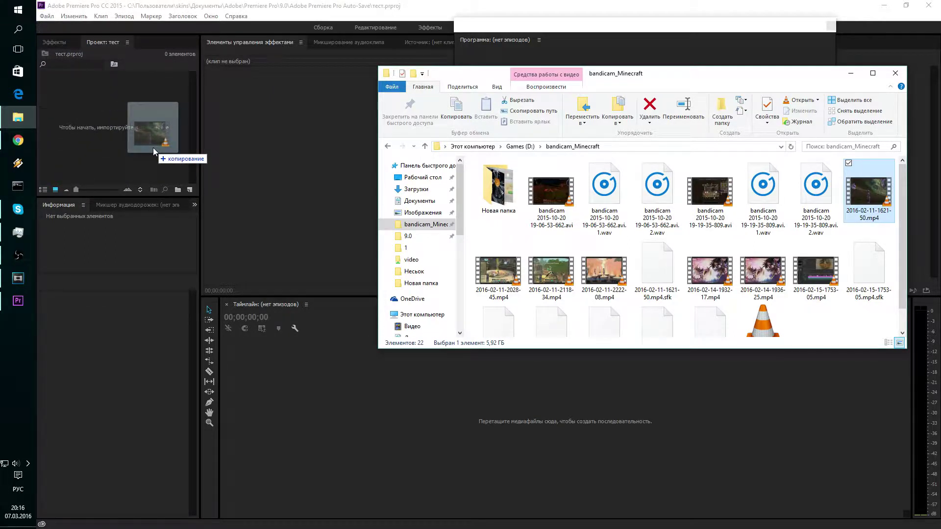
mouse_move(153, 148)
left_mouse_down()
mouse_move(130, 118)
mouse_move(62, 136)
mouse_move(137, 123)
left_mouse_up()
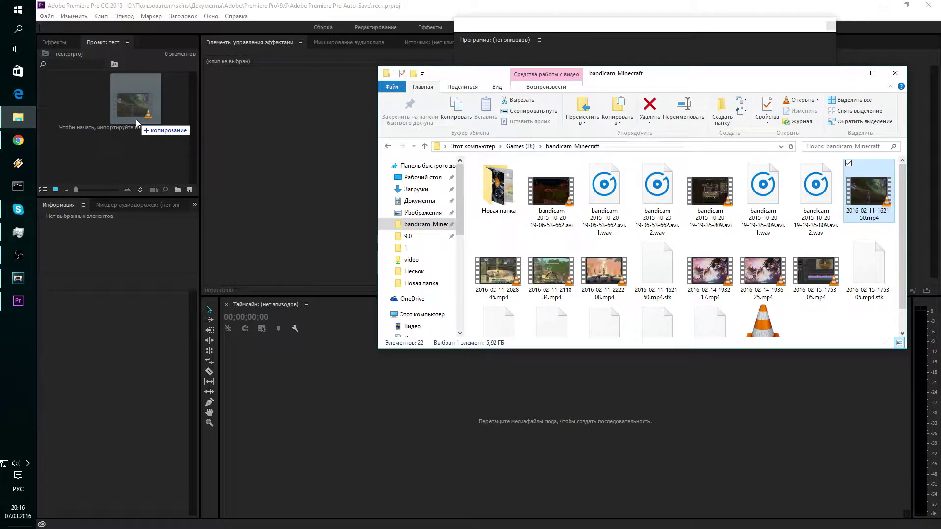
left_click_drag(137, 123, 131, 126)
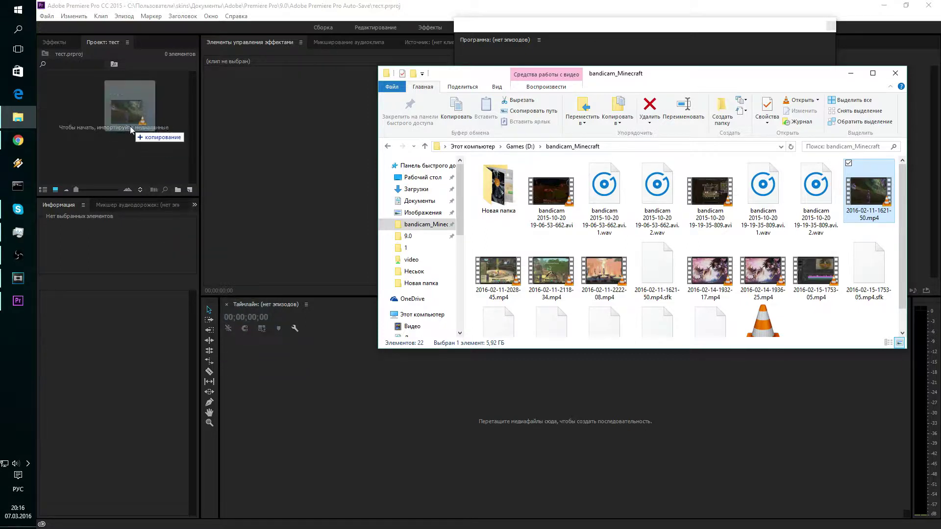
left_click_drag(130, 126, 130, 127)
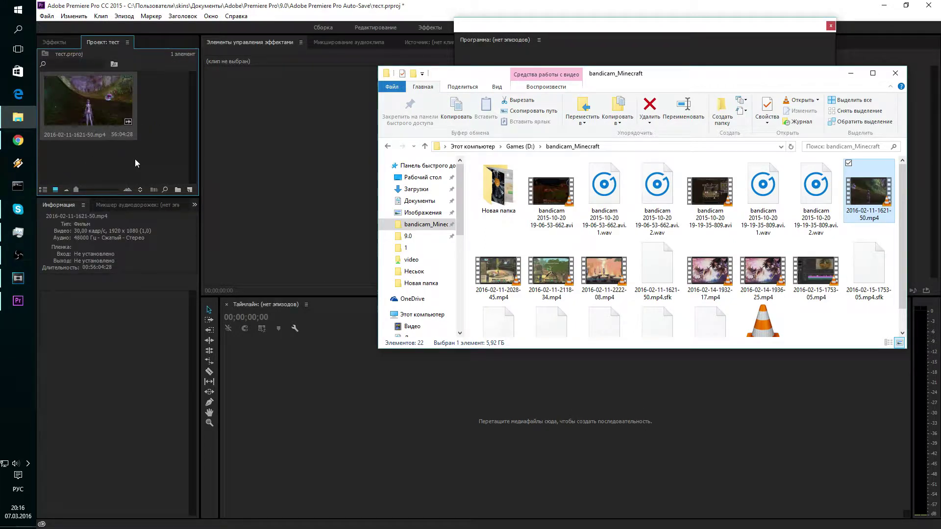
left_click(22, 281)
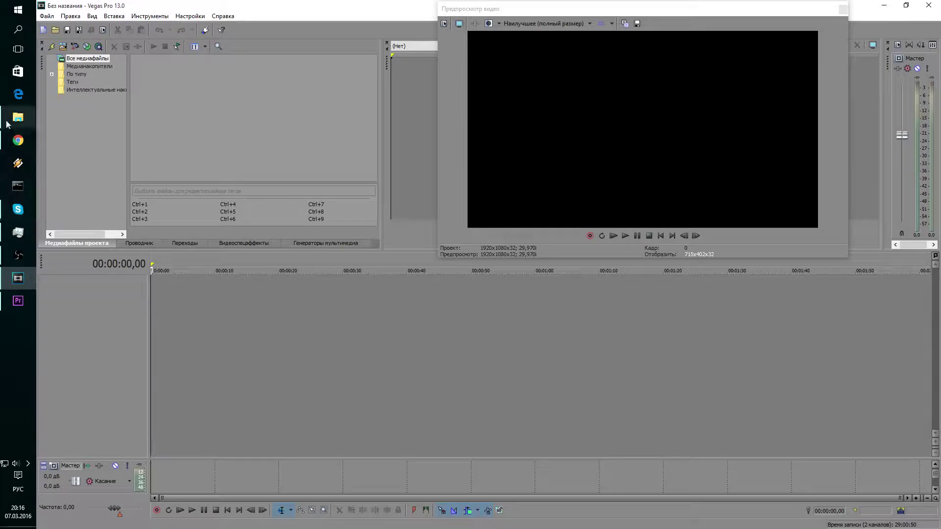
left_click(17, 117)
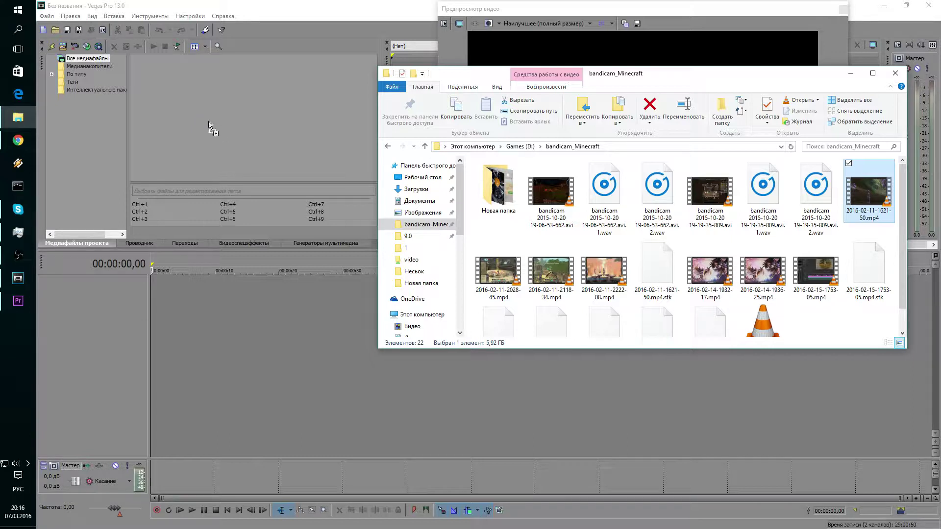
left_click_drag(216, 129, 202, 116)
left_click_drag(163, 73, 156, 320)
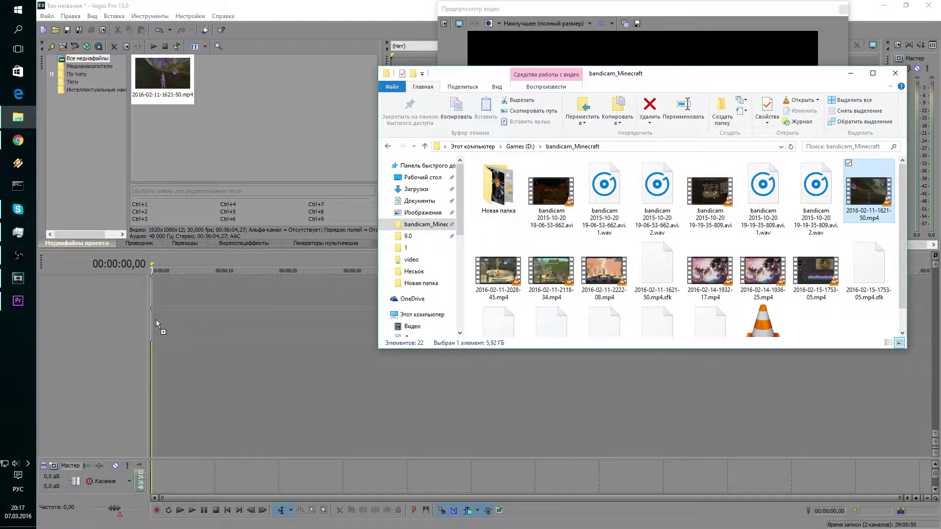
left_click_drag(157, 319, 866, 207)
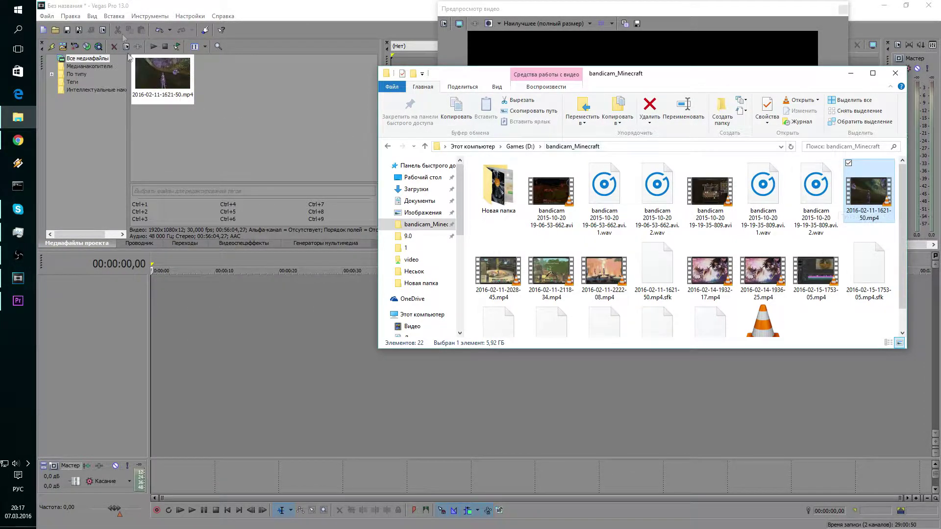
left_click(167, 88)
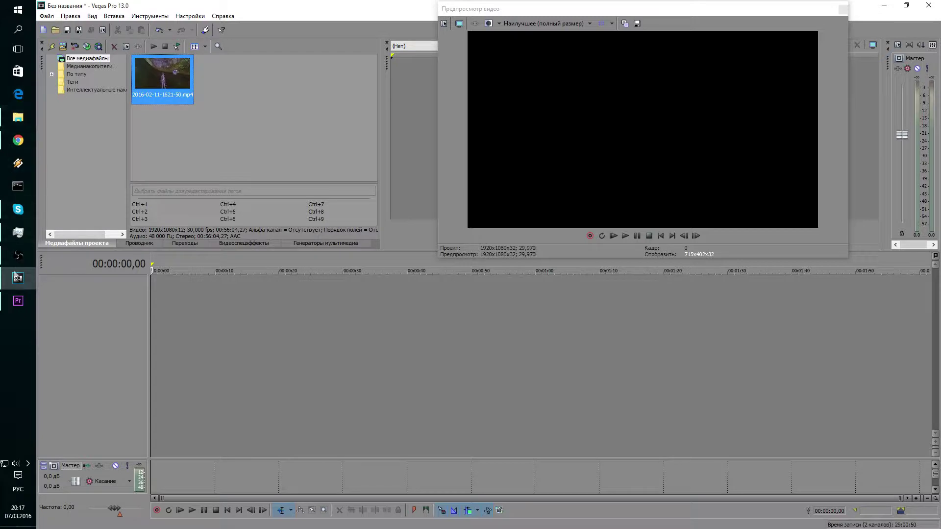
left_click(17, 301)
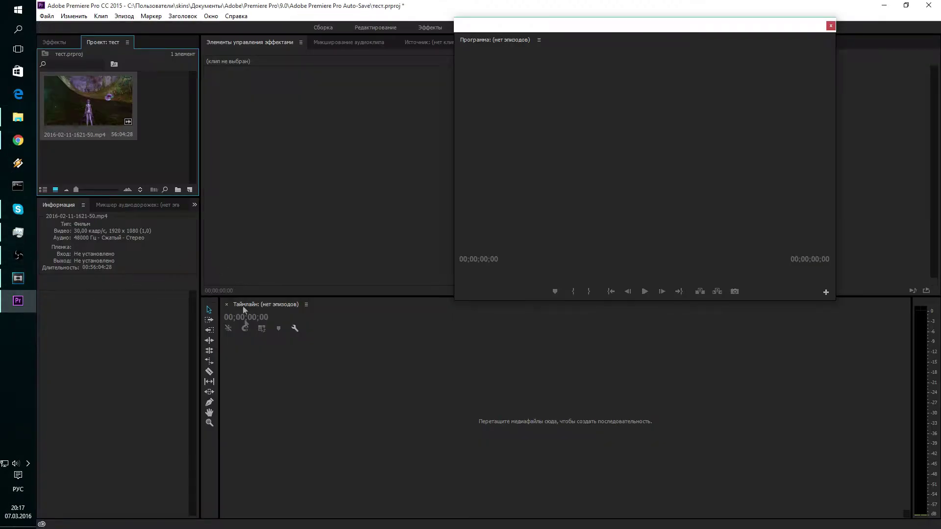
left_click_drag(96, 124, 232, 360)
left_click_drag(233, 361, 240, 362)
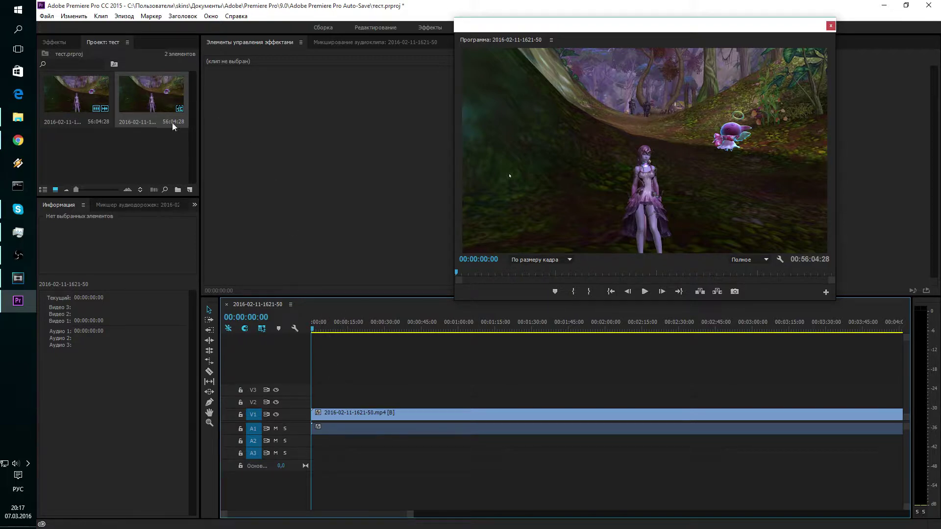
left_click(167, 109)
right_click(167, 108)
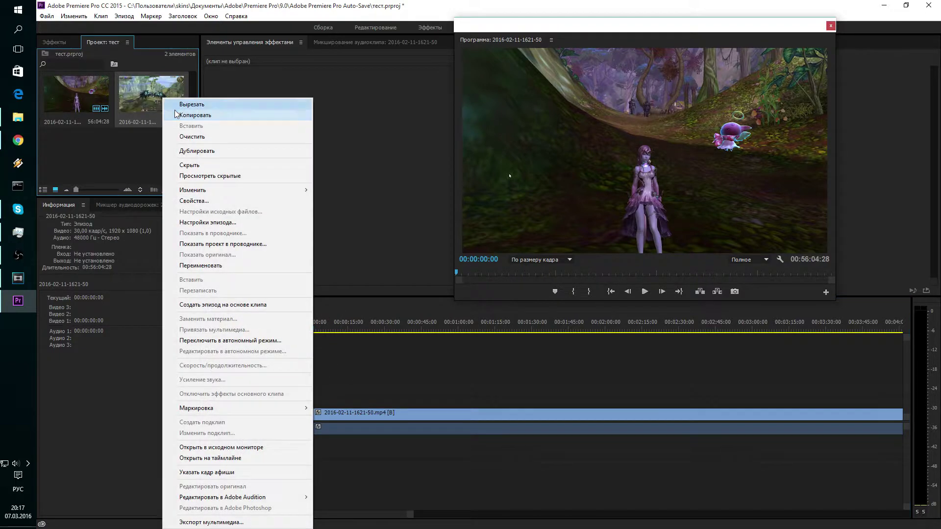
left_click(155, 105)
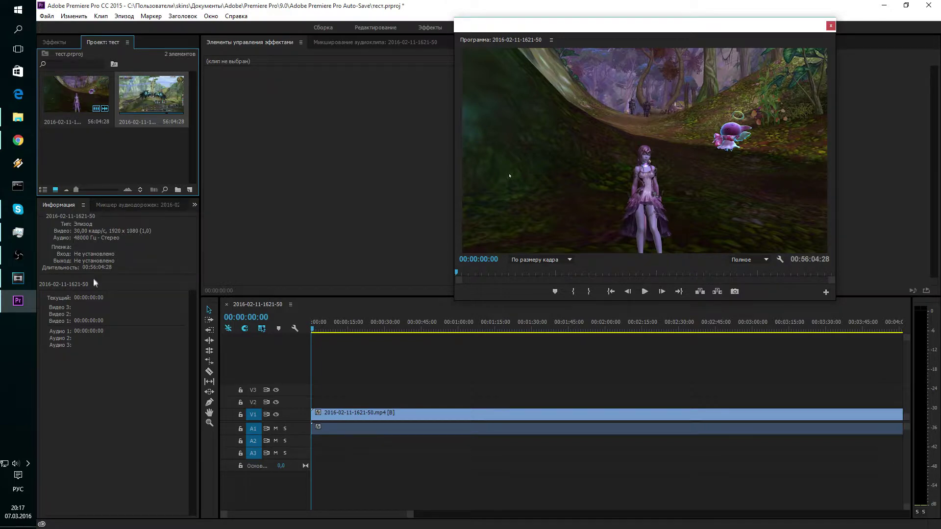
right_click(132, 82)
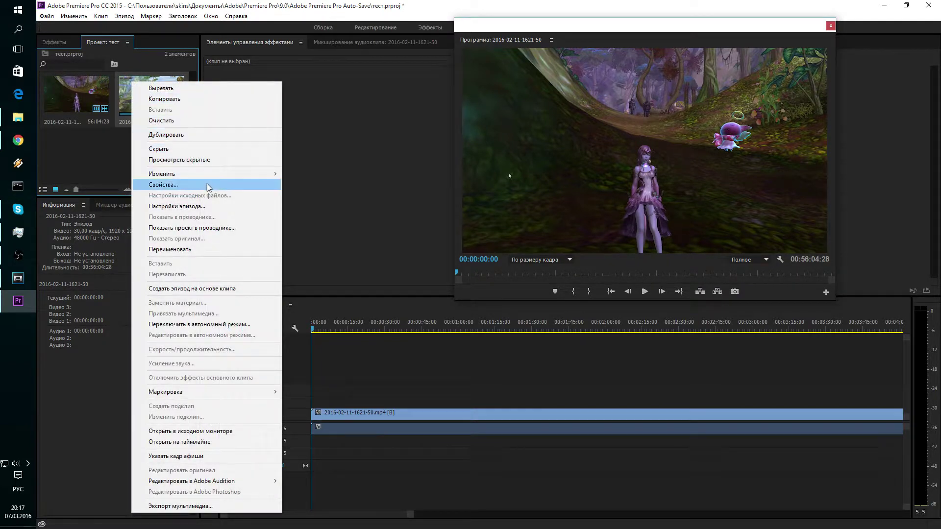
left_click(155, 208)
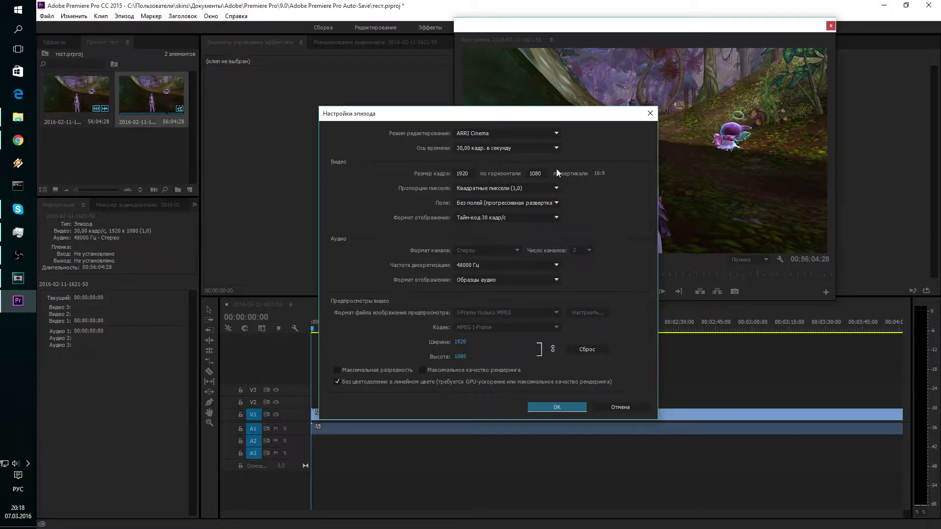
left_click(556, 134)
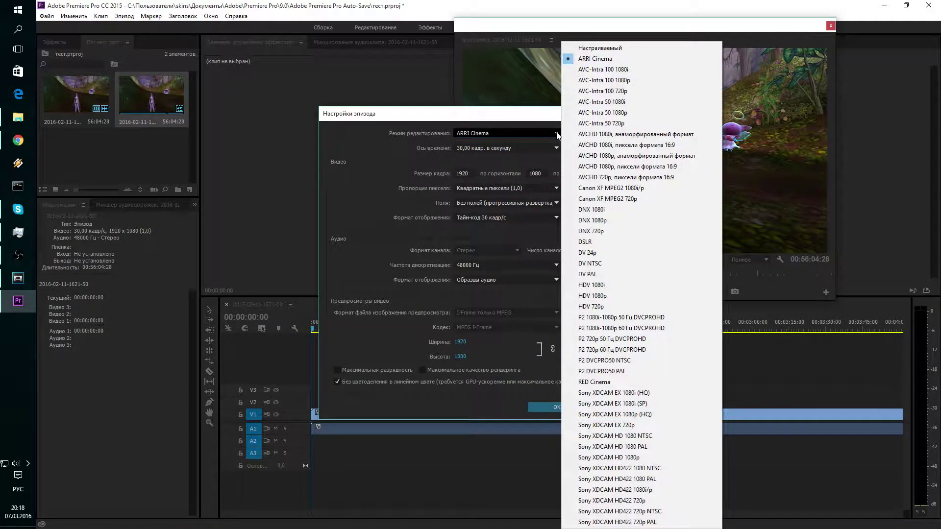
left_click(506, 121)
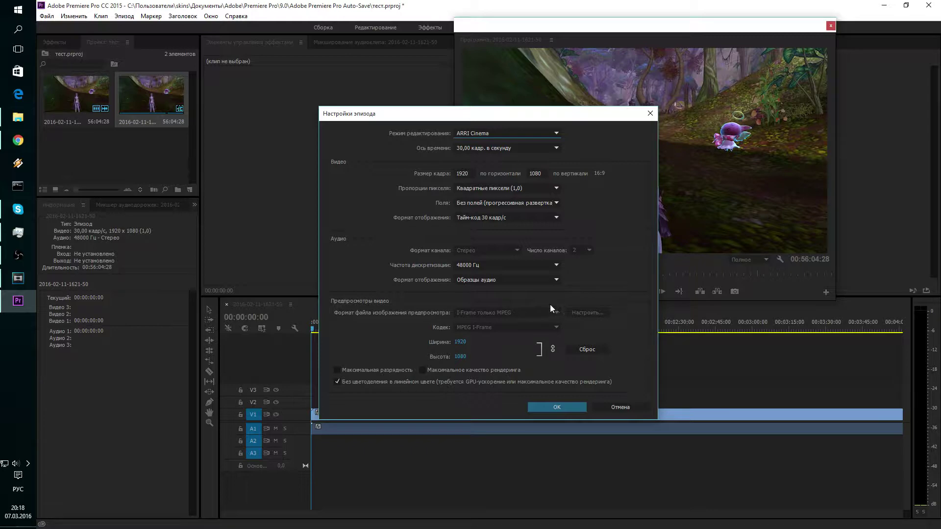
left_click(555, 133)
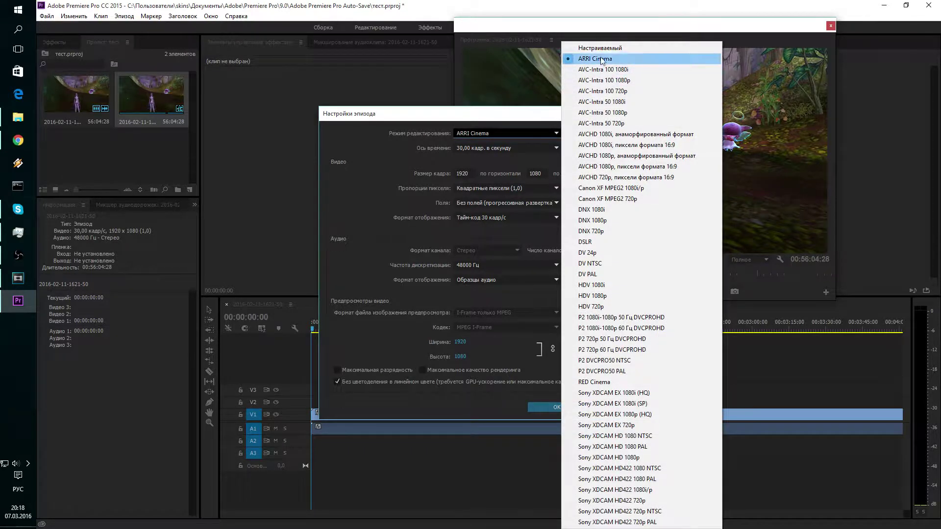
left_click(602, 51)
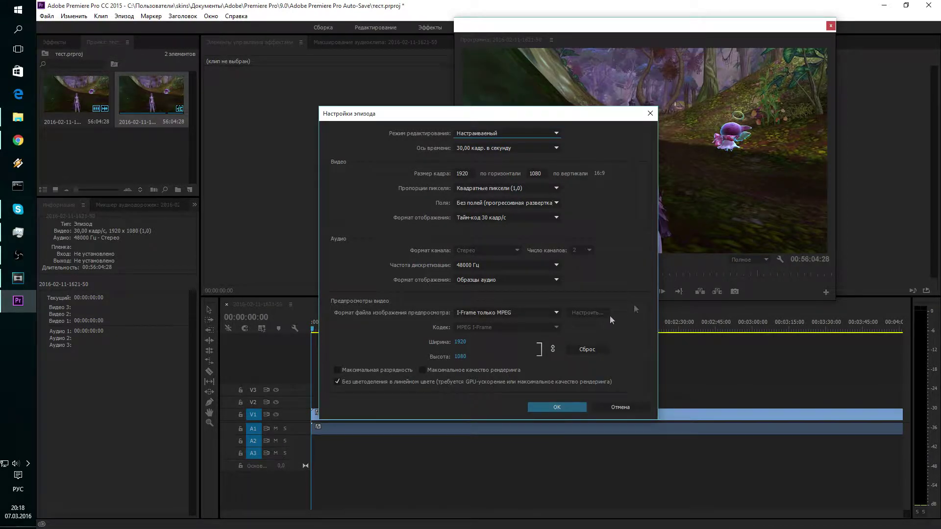
left_click(558, 138)
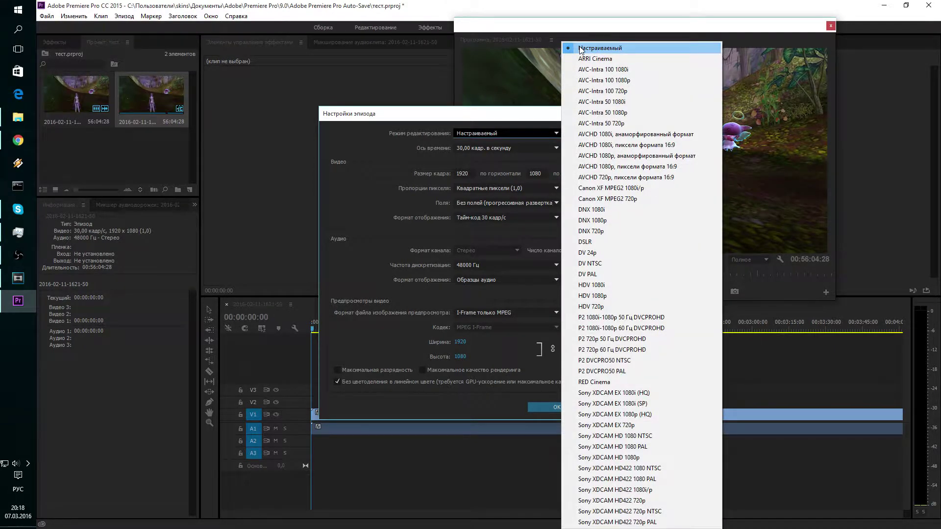
left_click(585, 58)
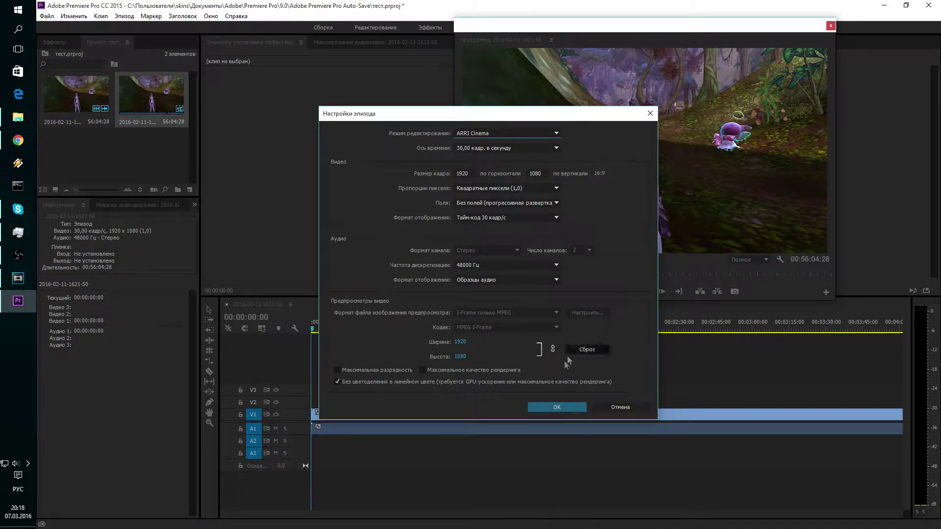
left_click(619, 407)
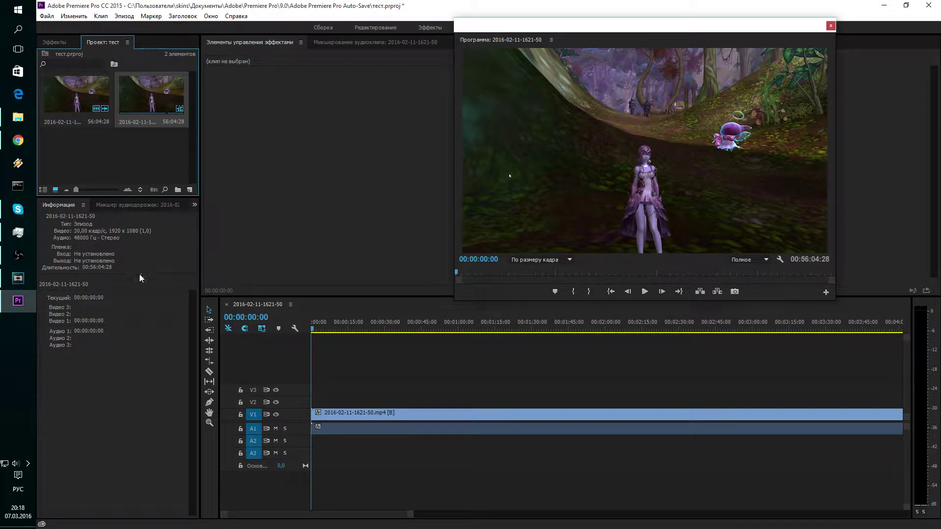
left_click(18, 278)
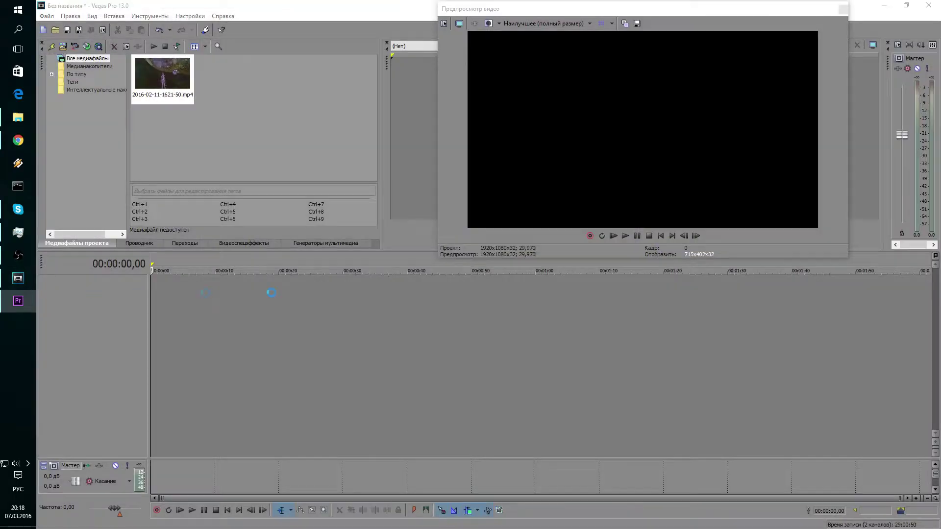
Step: Place the clip at the Vegas timeline start, match project video settings to it, then return to Premiere
left_click_drag(162, 73, 154, 292)
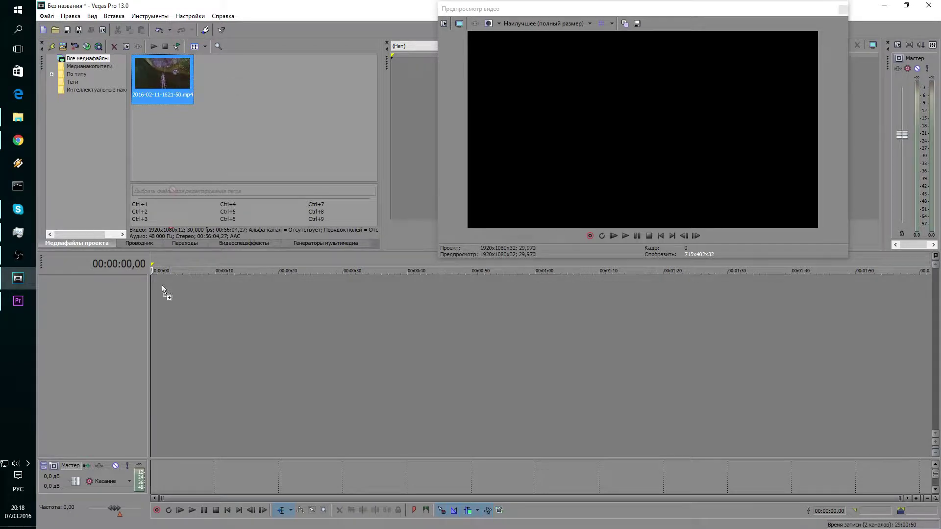
left_click_drag(152, 287, 152, 287)
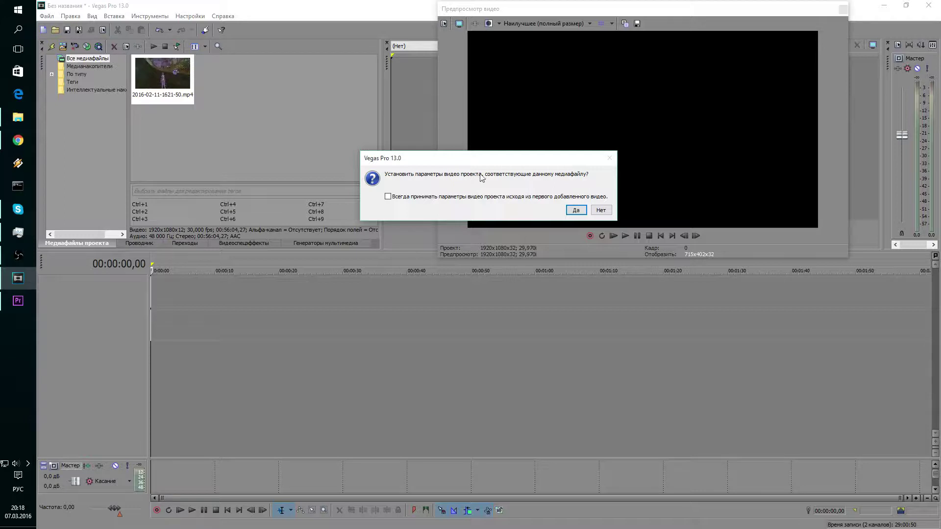
left_click(389, 198)
left_click(576, 211)
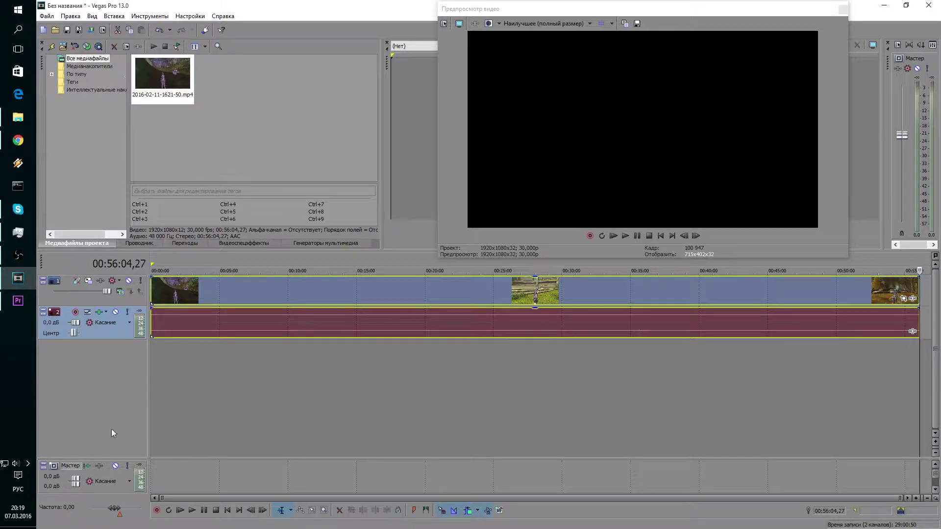
left_click(28, 305)
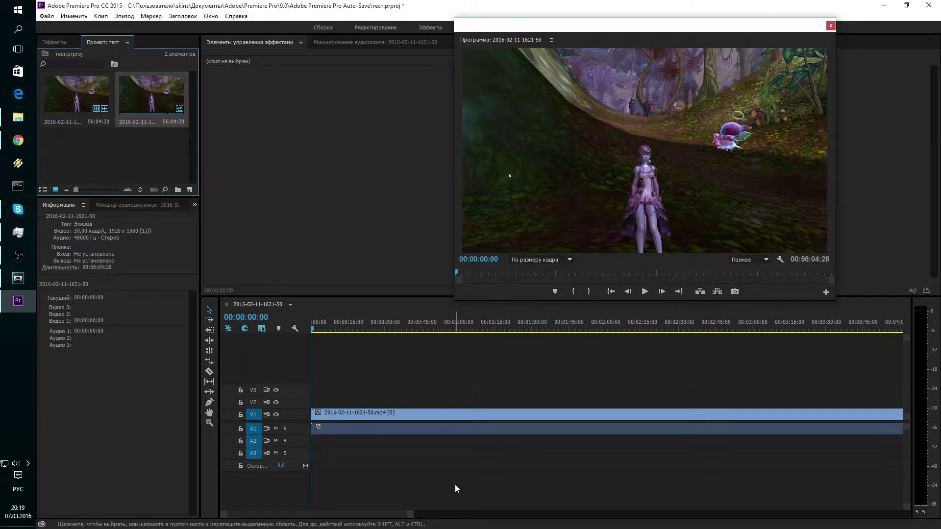
Step: Delete all empty audio tracks from the sequence using Delete Tracks
left_click(140, 205)
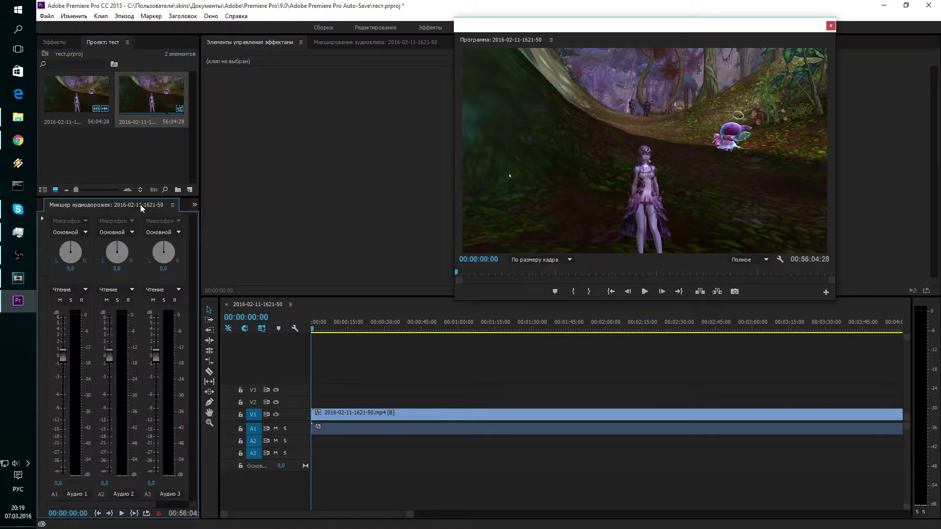
left_click(295, 442)
right_click(295, 442)
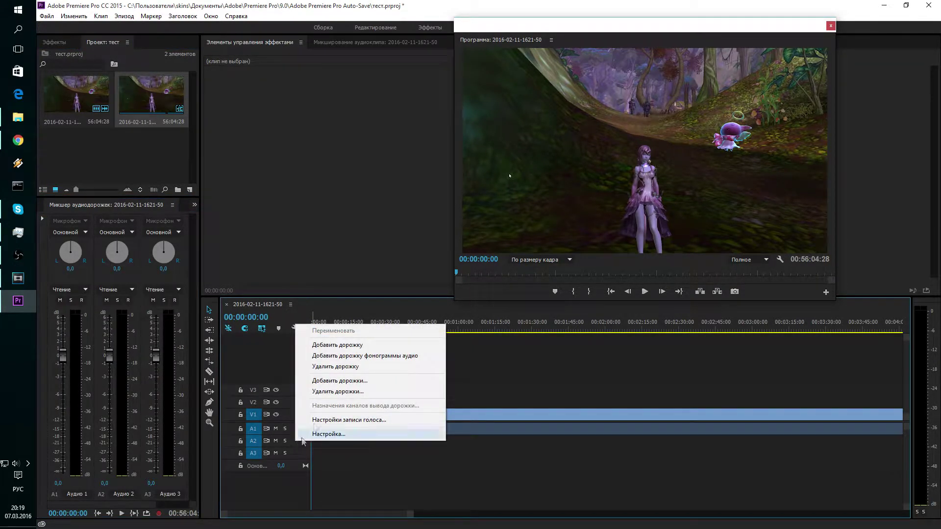
left_click(321, 391)
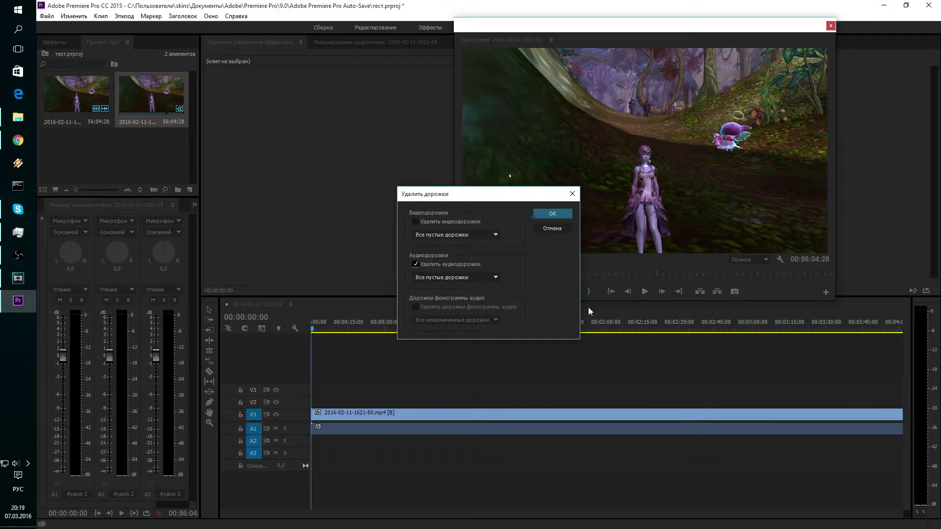
left_click(551, 214)
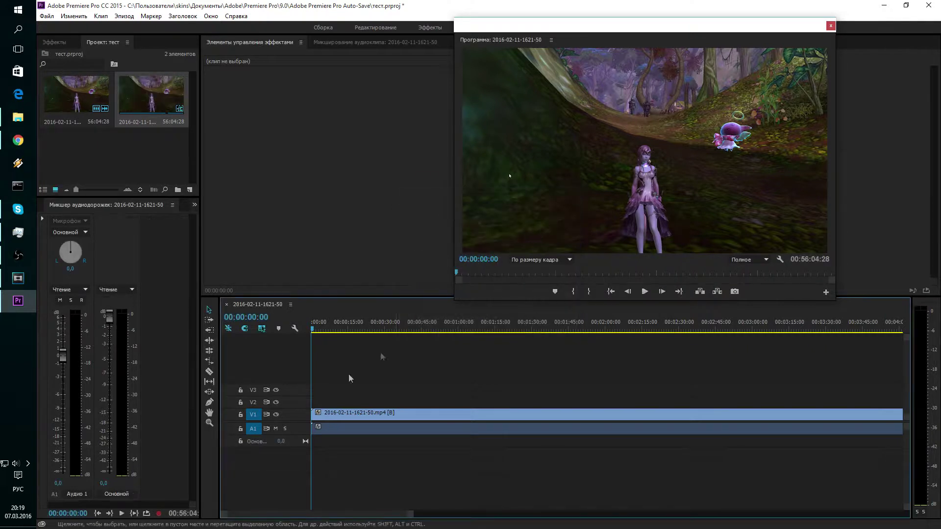
Step: Delete the empty V3 and V2 video tracks, then zoom the timeline out
right_click(298, 405)
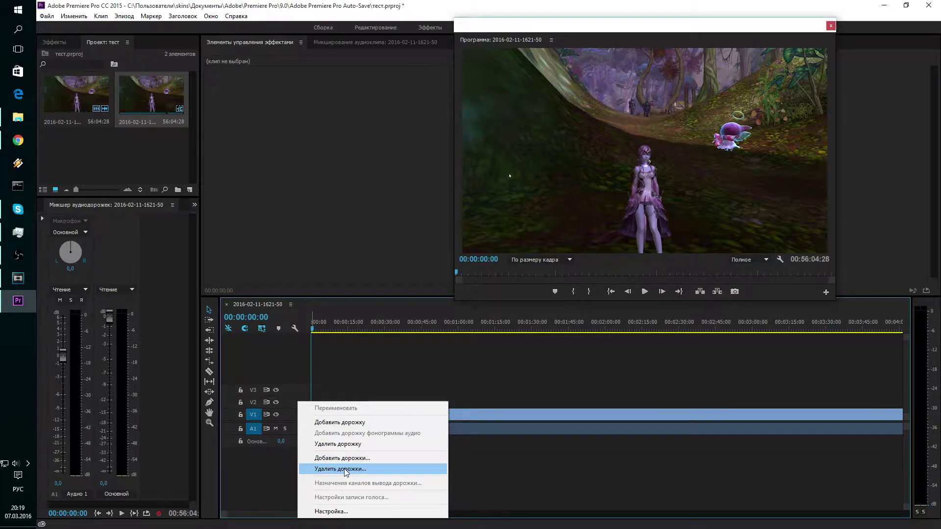
left_click(355, 444)
right_click(293, 407)
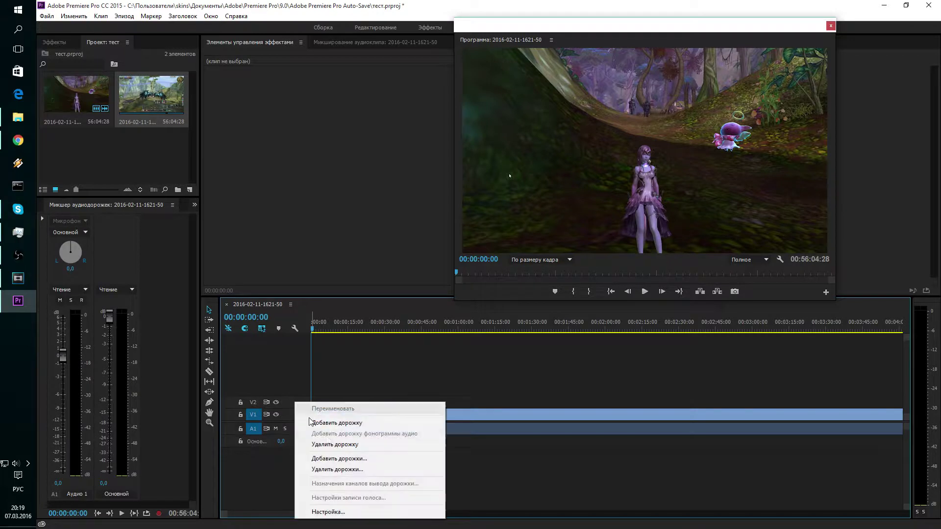
left_click(339, 444)
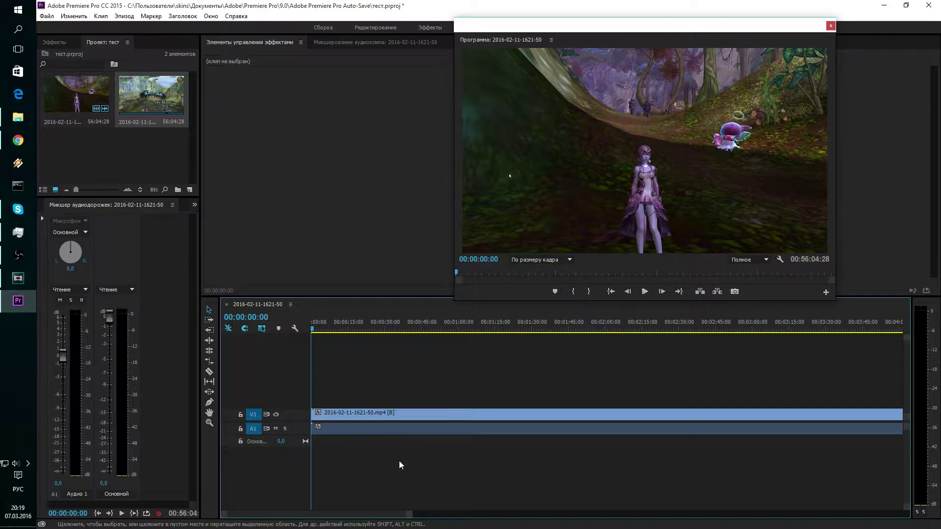
key("minus")
key("minus")
key("minus")
key("minus")
key("minus")
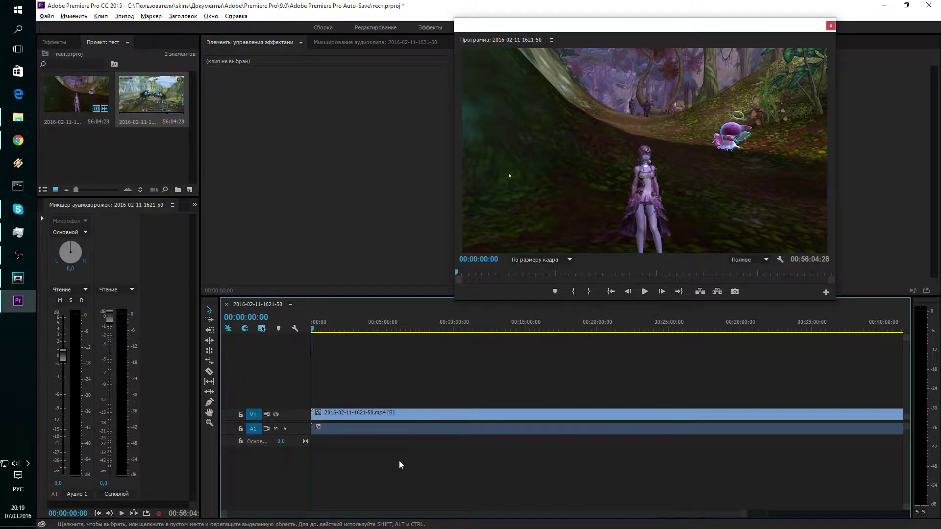
key("minus")
Step: Expand track V1 and zoom the timeline out to see the clip end near 56 minutes
key("alt")
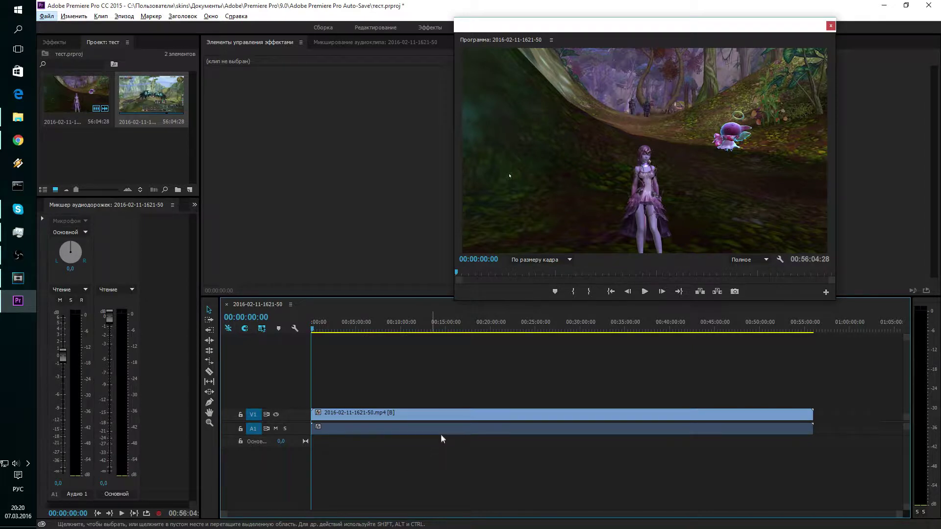
key("alt")
double_click(298, 415)
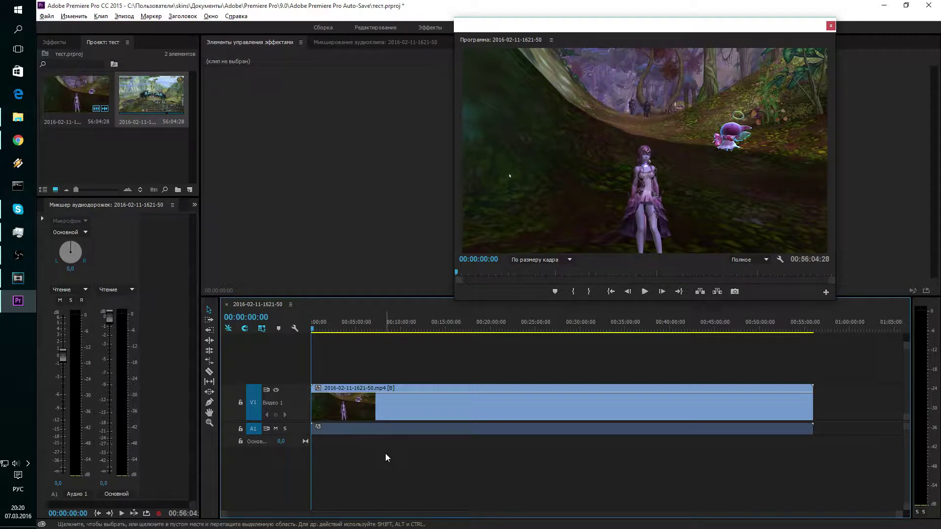
key("=")
key("-")
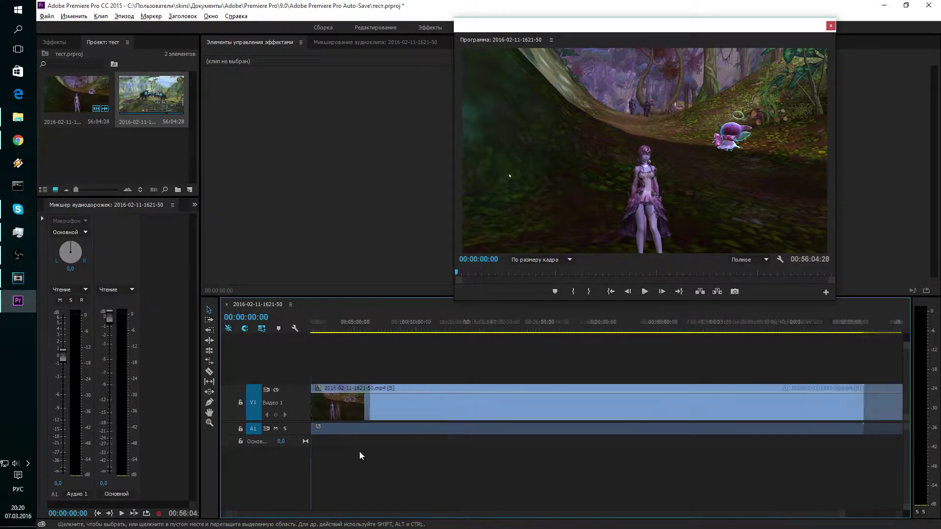
key("=")
key("minus")
key("minus")
key("alt")
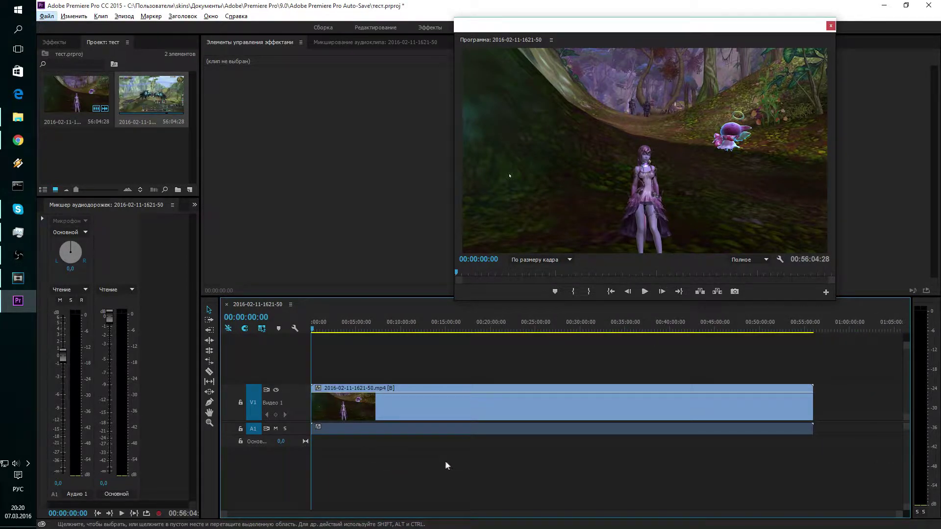
Step: Collapse V1 back to normal height, zoom to show the whole clip, then switch to Vegas Pro
double_click(299, 401)
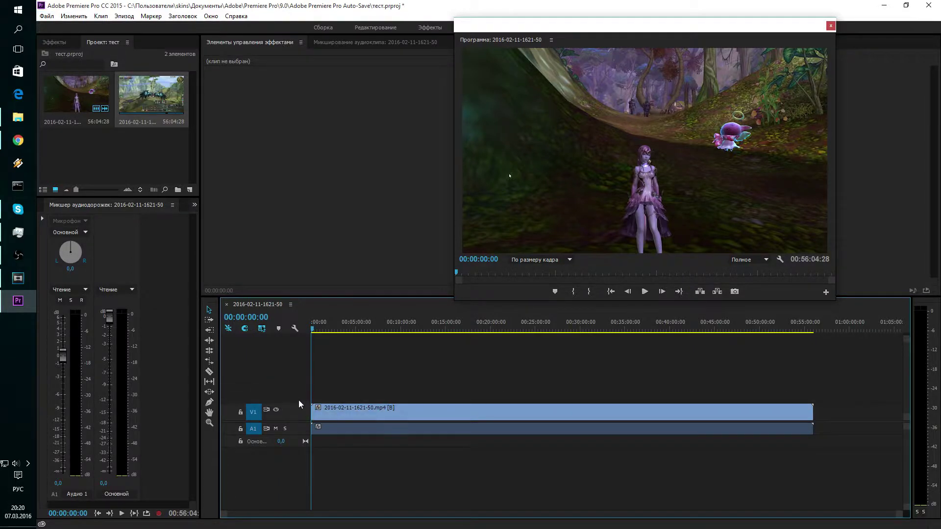
left_click_drag(298, 400, 300, 413)
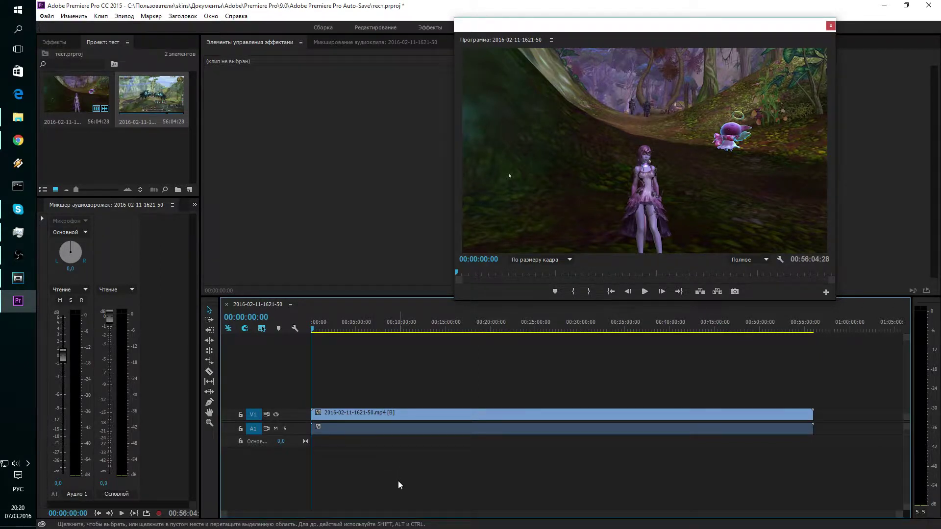
key("equal")
key("equal")
key("backslash")
left_click(18, 278)
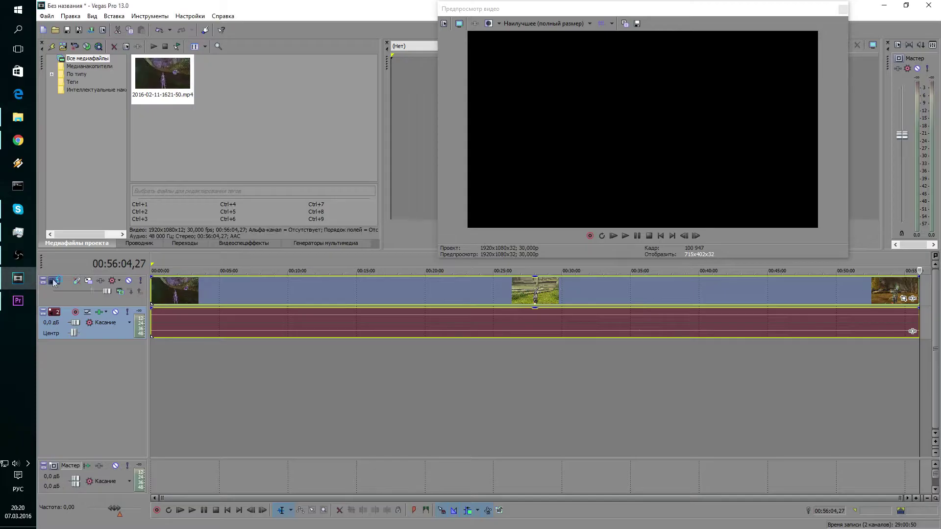
Step: Zoom the Vegas timeline in and out around the clip's 56:04;27 end, then return to Premiere
scroll(360, 305, "up", 5)
scroll(361, 304, "down", 5)
scroll(360, 305, "up", 5)
scroll(361, 305, "up", 2)
scroll(360, 305, "up", 2)
scroll(361, 305, "up", 1)
scroll(360, 305, "up", 2)
scroll(361, 306, "down", 3)
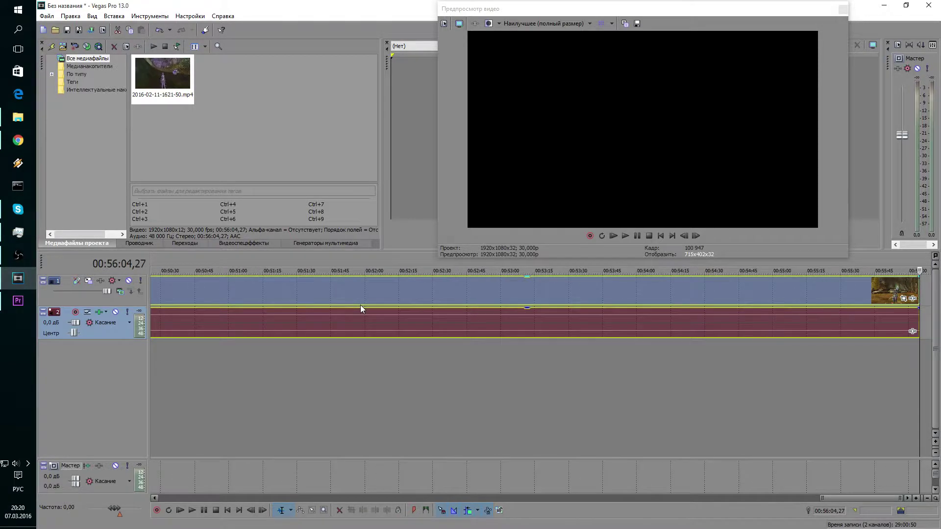
scroll(361, 306, "down", 3)
scroll(361, 306, "down", 3)
scroll(361, 306, "down", 3)
scroll(360, 308, "down", 3)
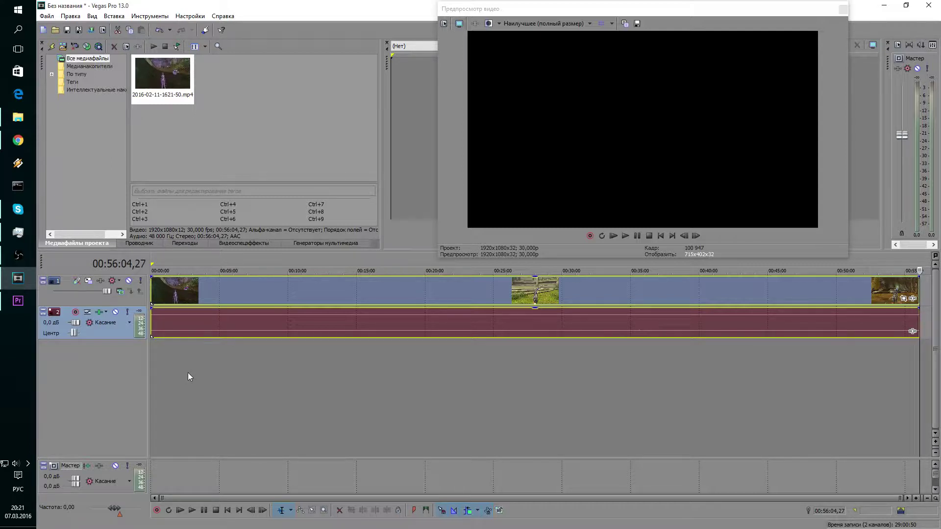
left_click(18, 300)
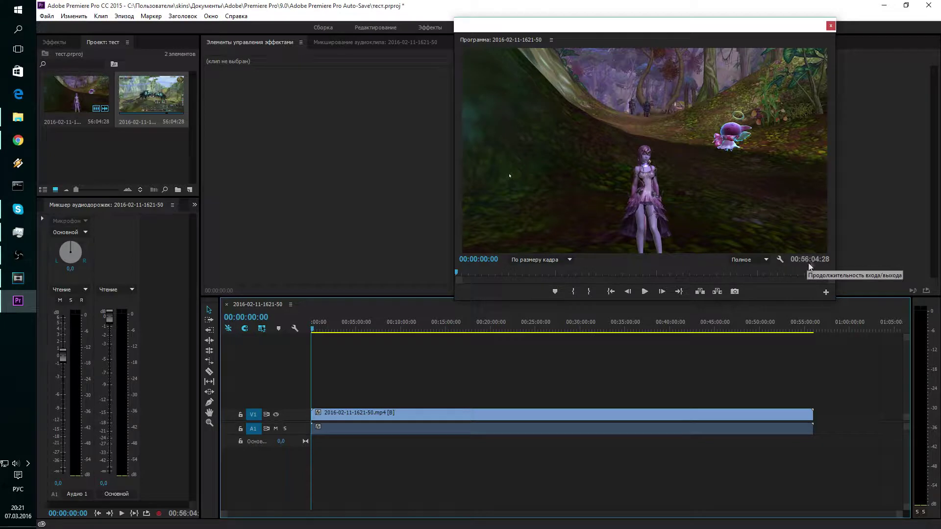
Step: Scrub the Program monitor from about one minute to 28 minutes, ending at 00:10:16:05
left_click(464, 273)
left_click_drag(466, 273, 656, 277)
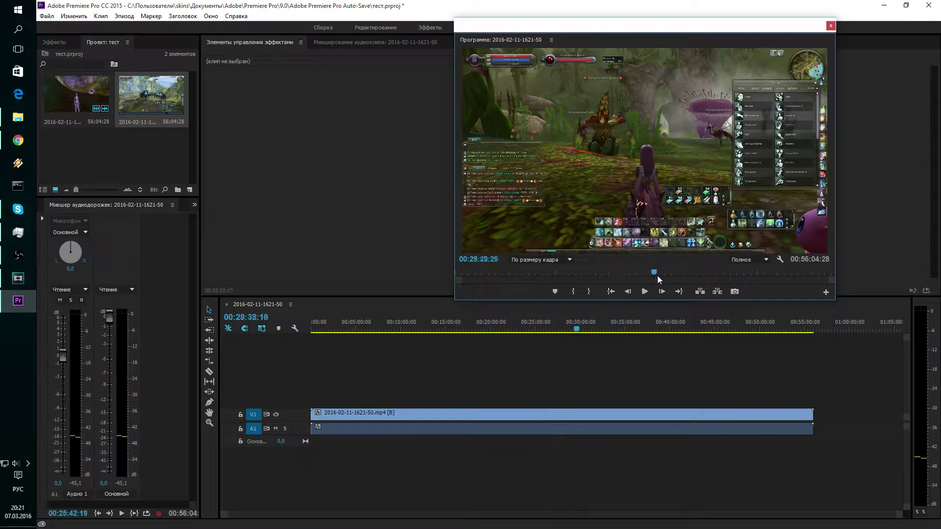
left_click_drag(655, 277, 524, 272)
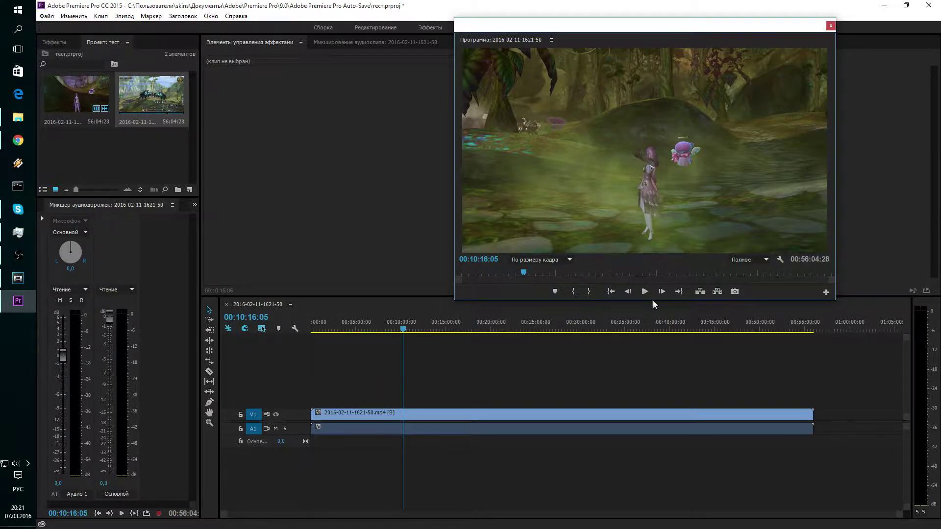
Step: Play and stop the sequence briefly, jumping the playhead to about 25 and 38 minutes
left_click(645, 292)
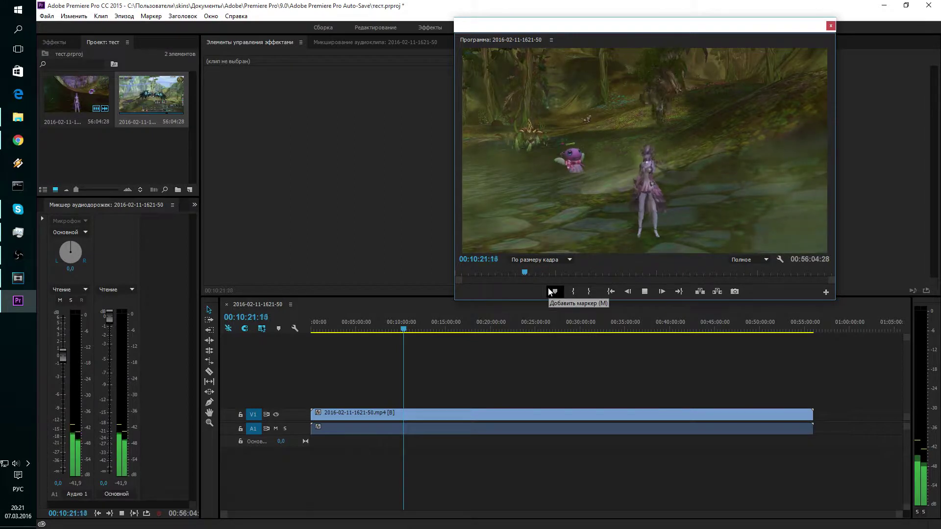
key("space")
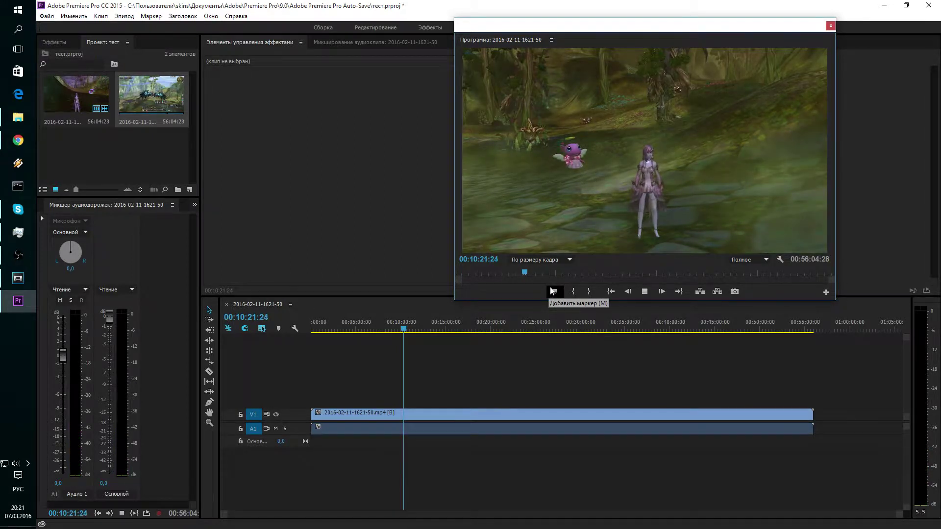
key("space")
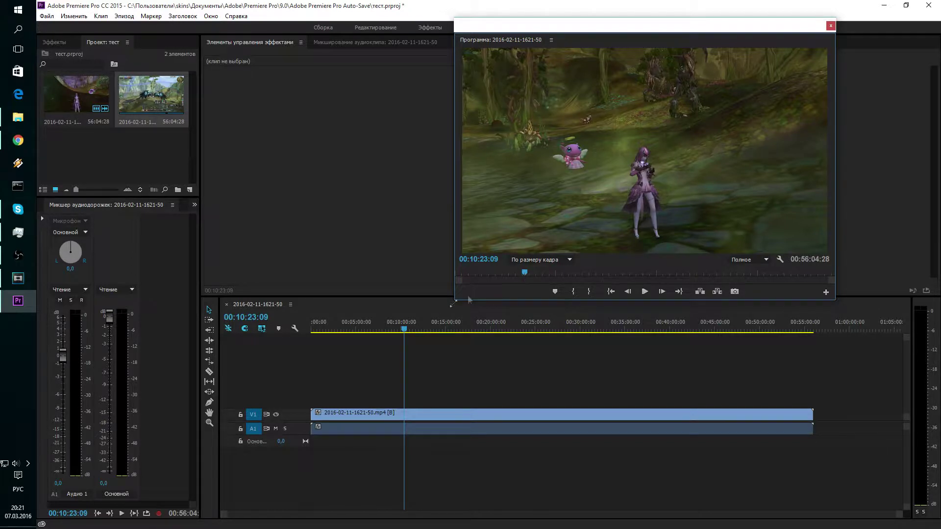
left_click_drag(403, 329, 541, 338)
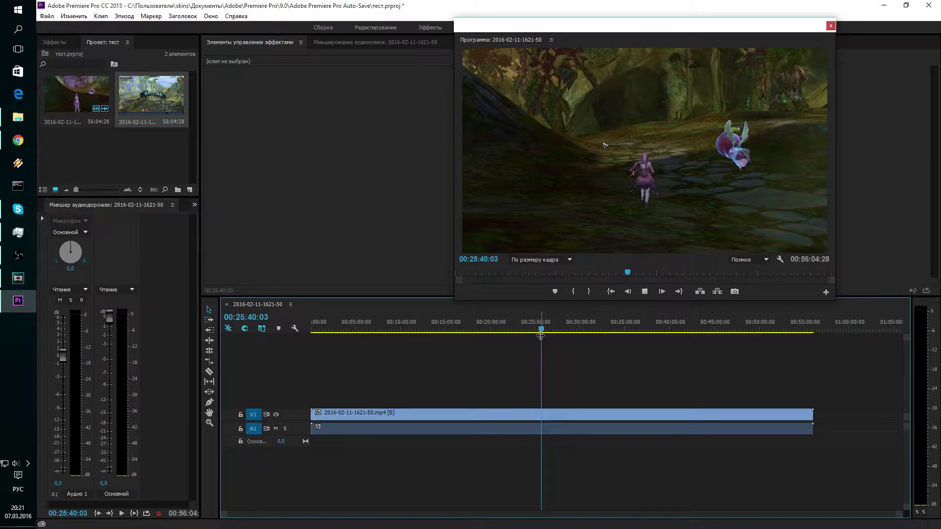
left_click(657, 319)
key("space")
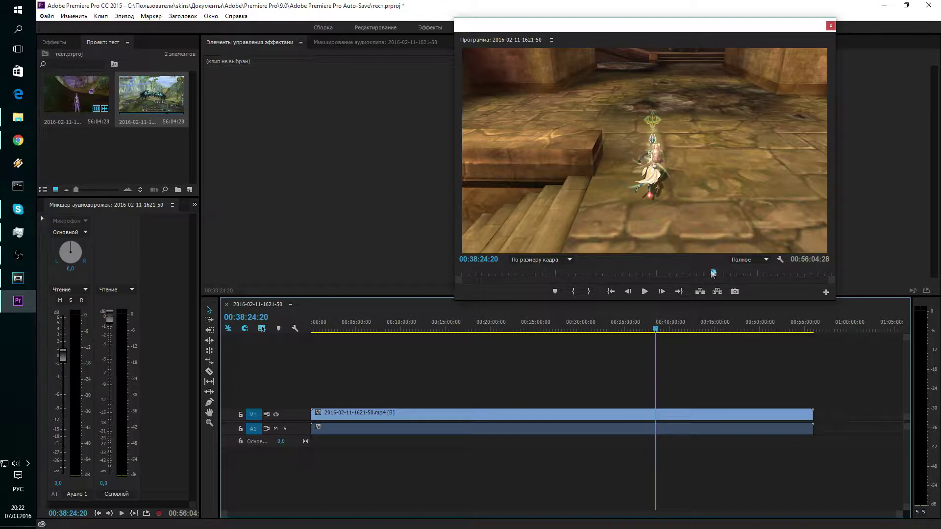
Step: Scrub back toward 00:09:45 and forward again, leaving the sequence at 00:30:48:16
left_click_drag(713, 272, 492, 271)
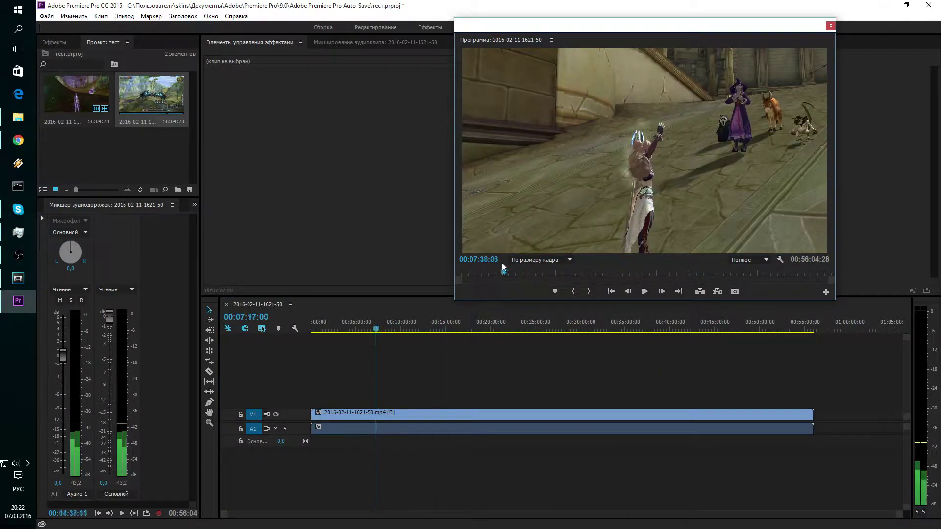
left_click_drag(491, 271, 520, 272)
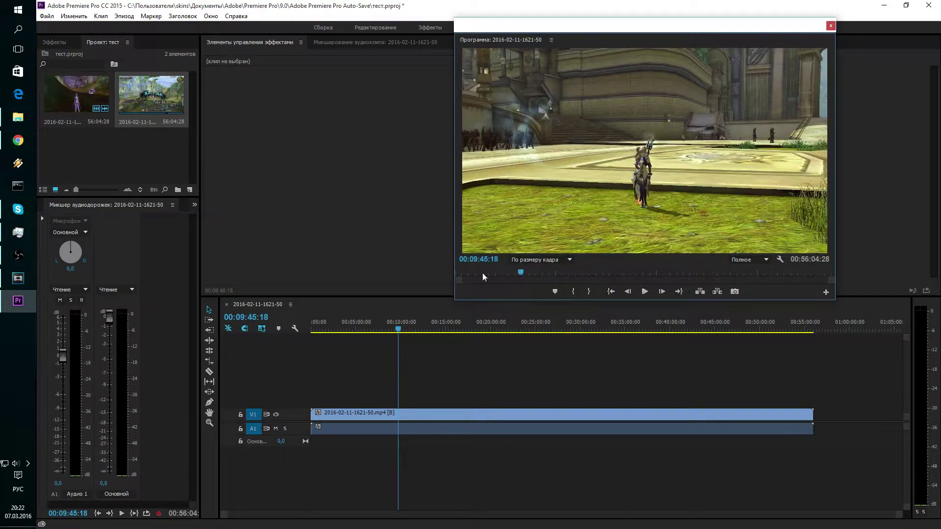
left_click_drag(521, 271, 663, 277)
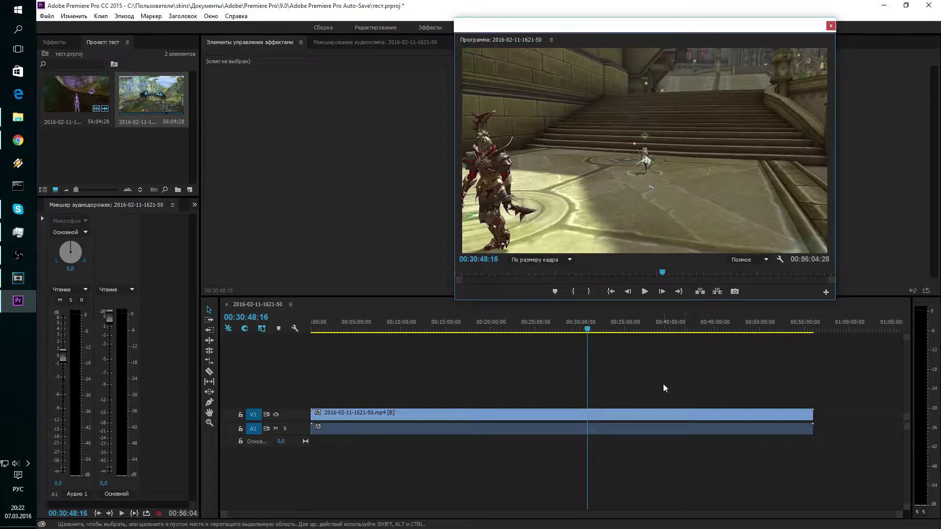
mouse_move(9, 281)
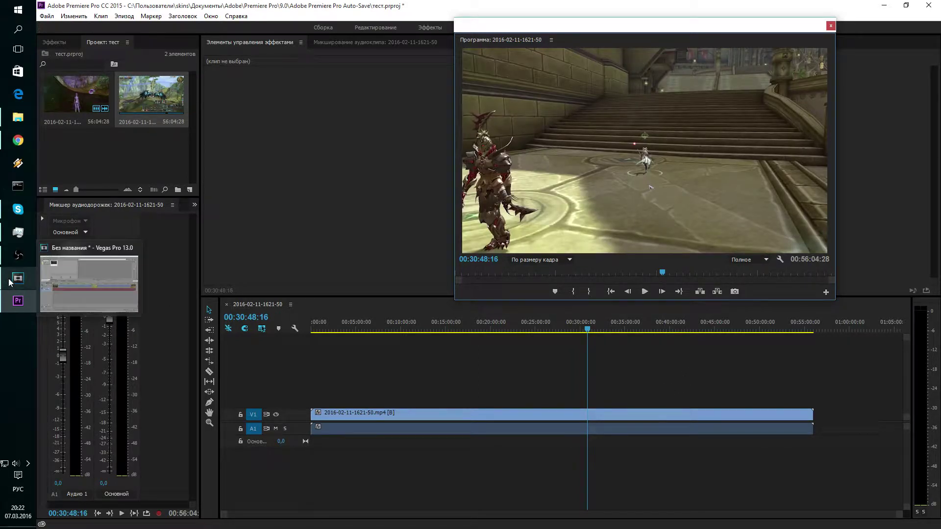
Step: Return the Vegas Pro cursor to 00:00:00,00, then bring the YouTube channel page forward
left_click(9, 282)
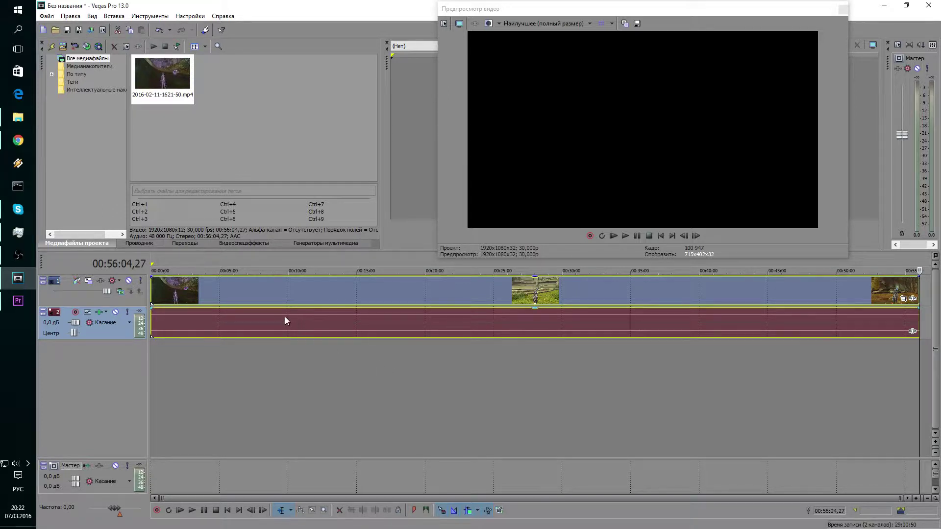
left_click(156, 258)
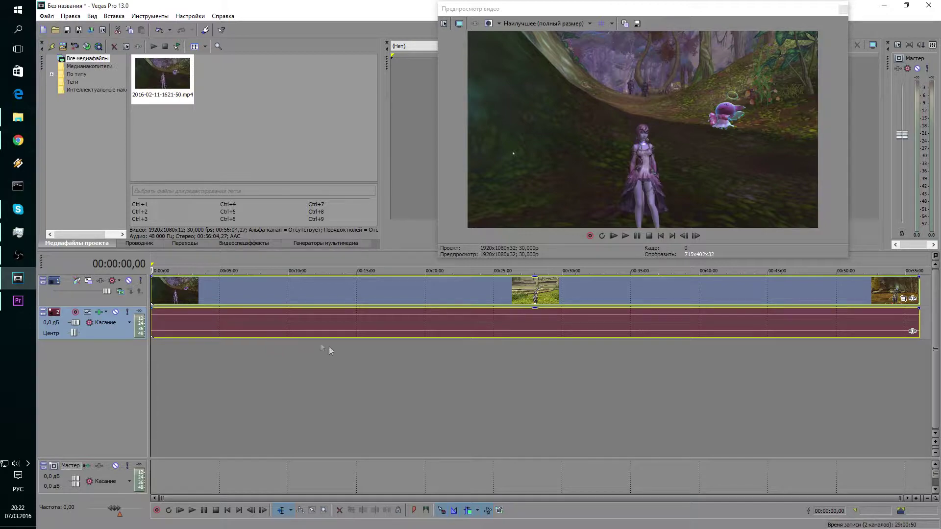
mouse_move(18, 141)
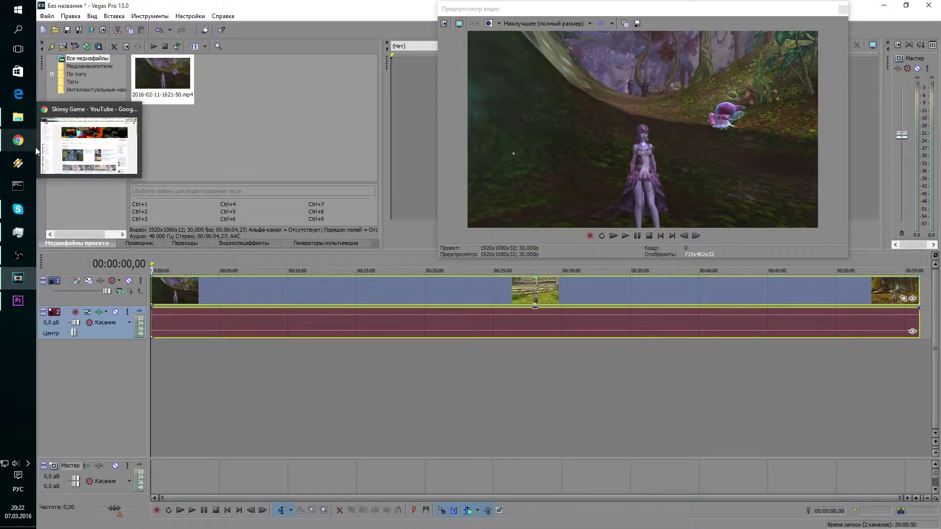
left_click(74, 147)
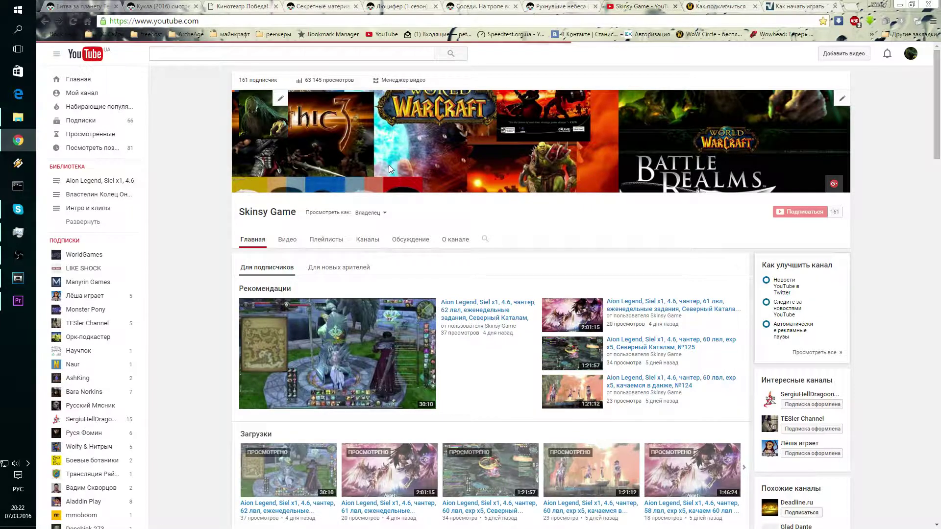
Step: Open the Пасхалки в Warcraft 3 [Easter Eggs] video from YouTube home and mute it
left_click(78, 79)
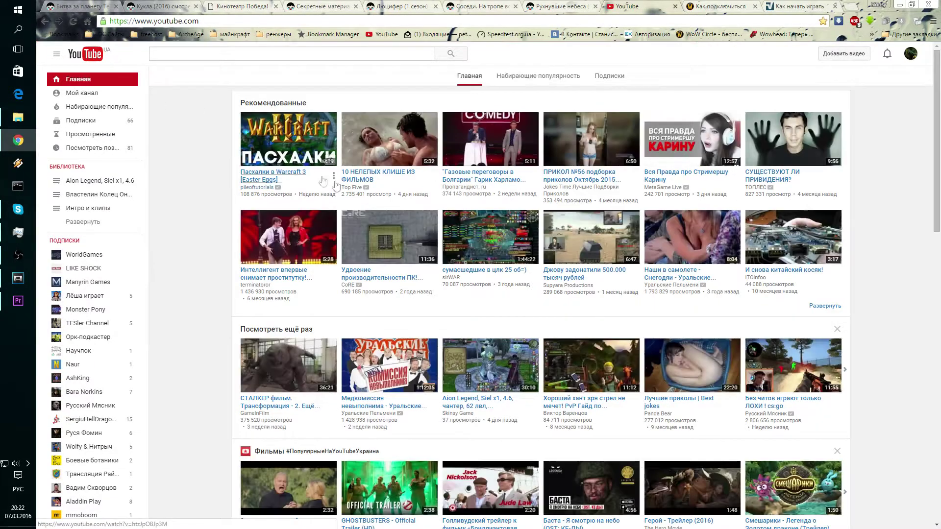
left_click(270, 157)
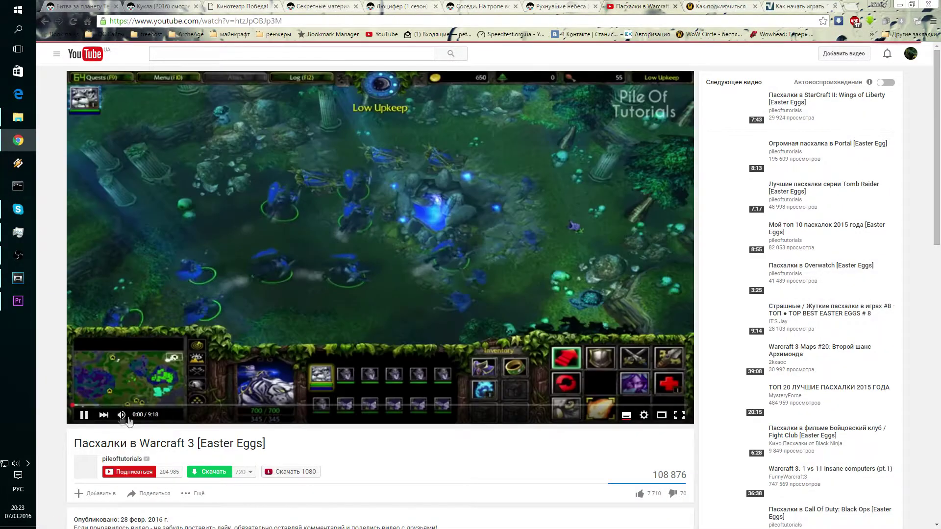
left_click(123, 416)
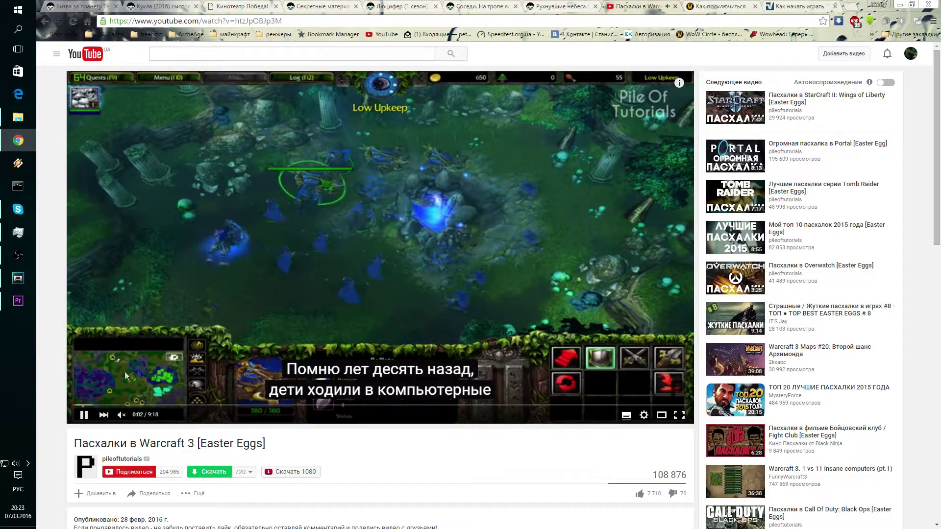
Step: Seek the video through 0:30, 4:53, 6:45, 2:35 and 7:00 to 8:00, then return to Vegas
left_click(112, 406)
left_click_drag(115, 410, 416, 414)
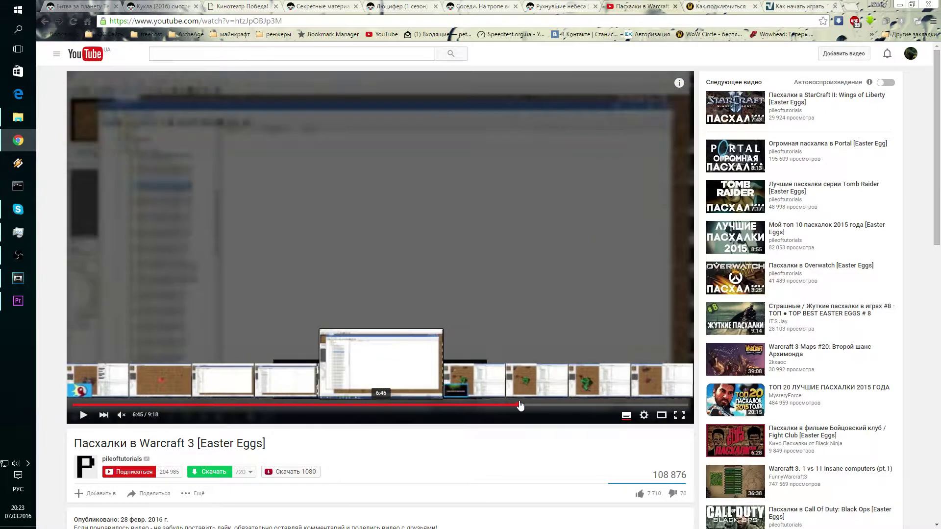
left_click_drag(416, 414, 520, 406)
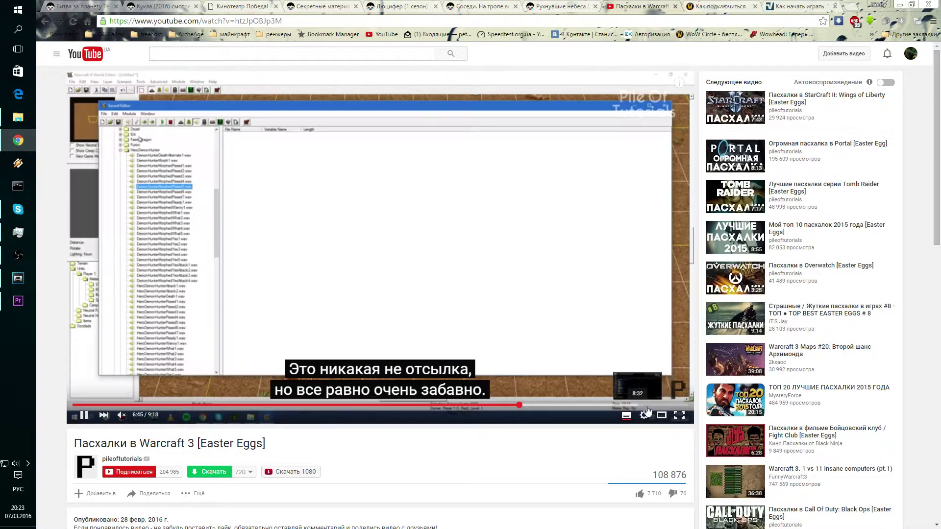
left_click(245, 405)
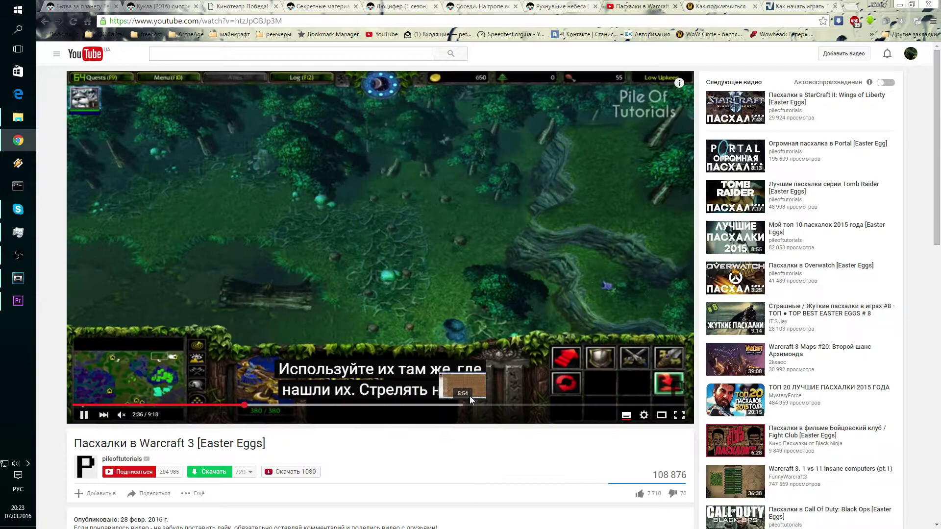
left_click(536, 405)
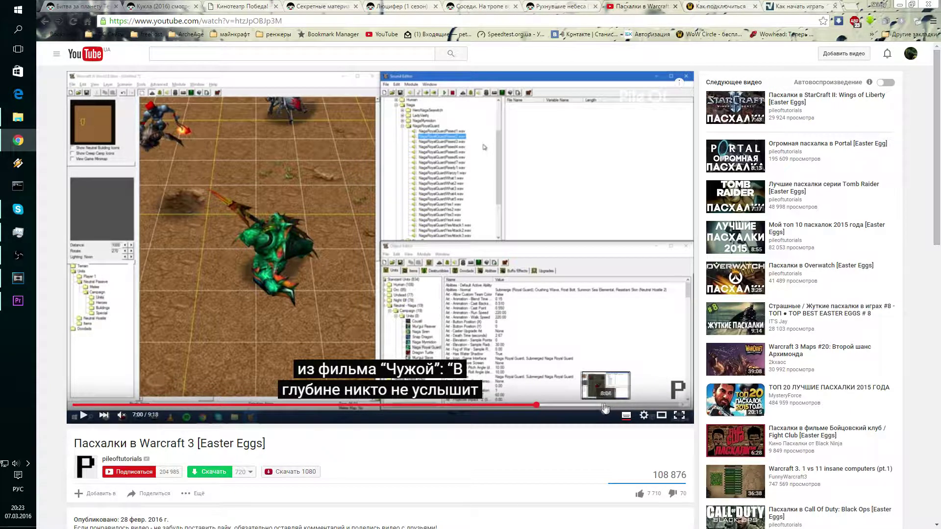
left_click(602, 407)
left_click(603, 407)
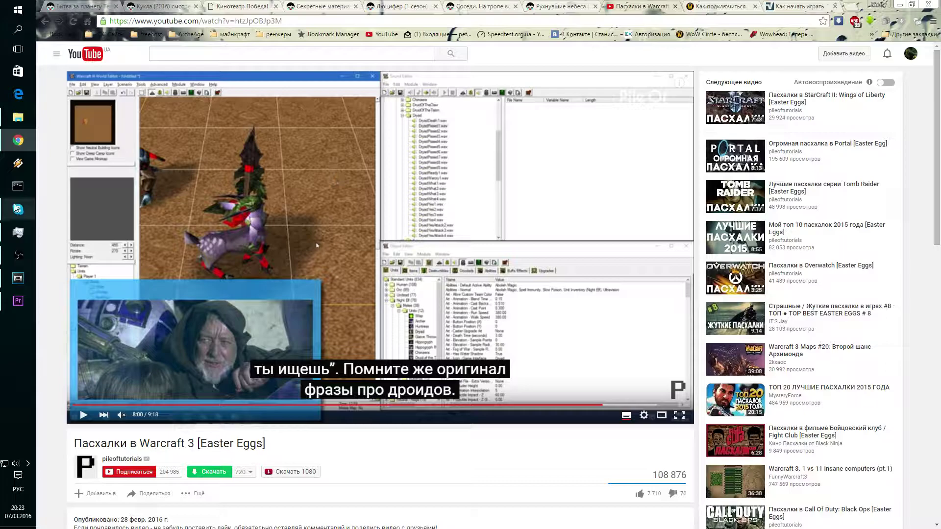
left_click(21, 281)
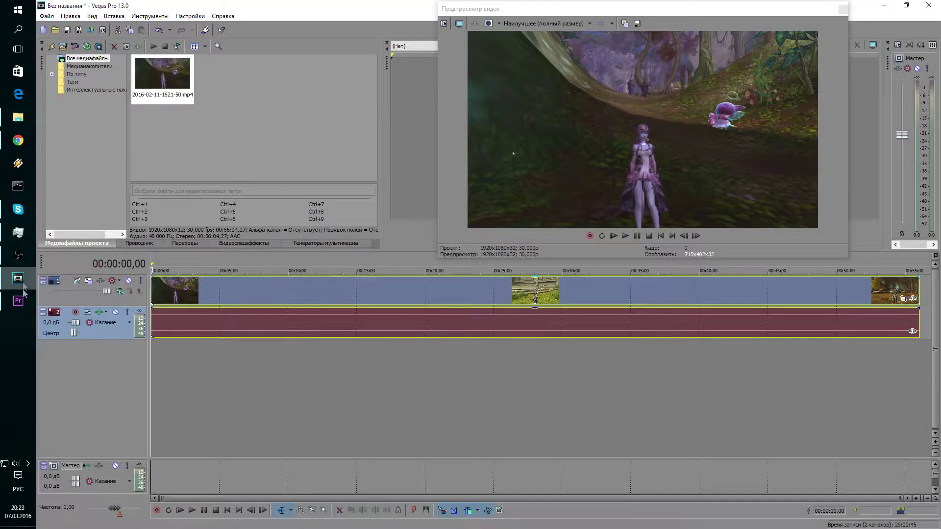
left_click(23, 301)
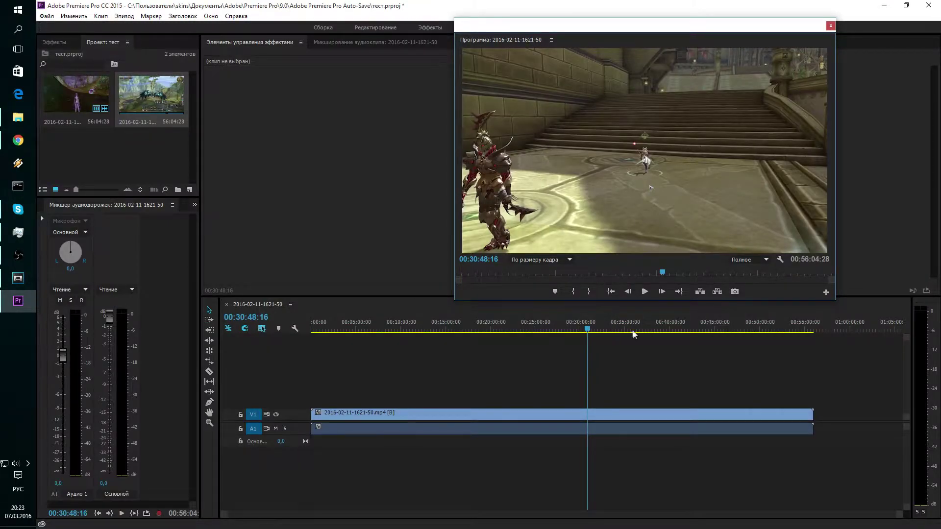
left_click(670, 331)
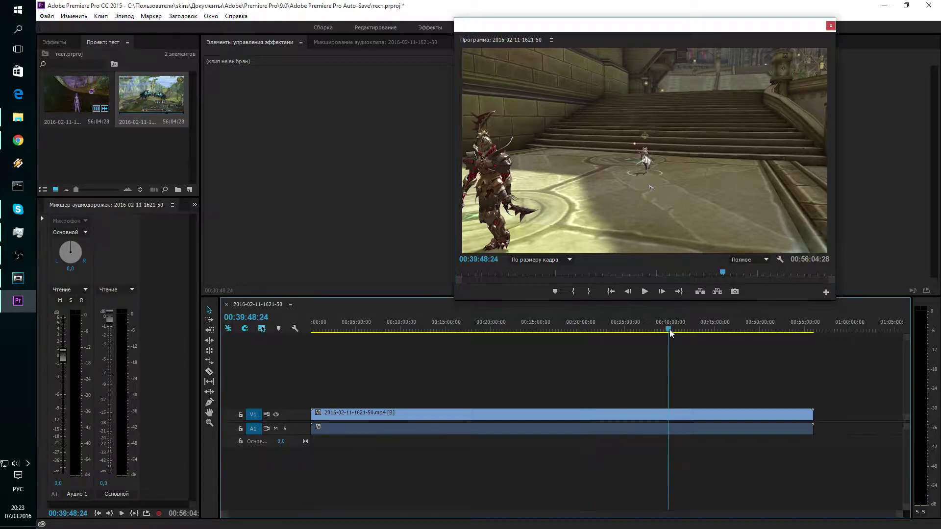
left_click_drag(669, 330, 673, 333)
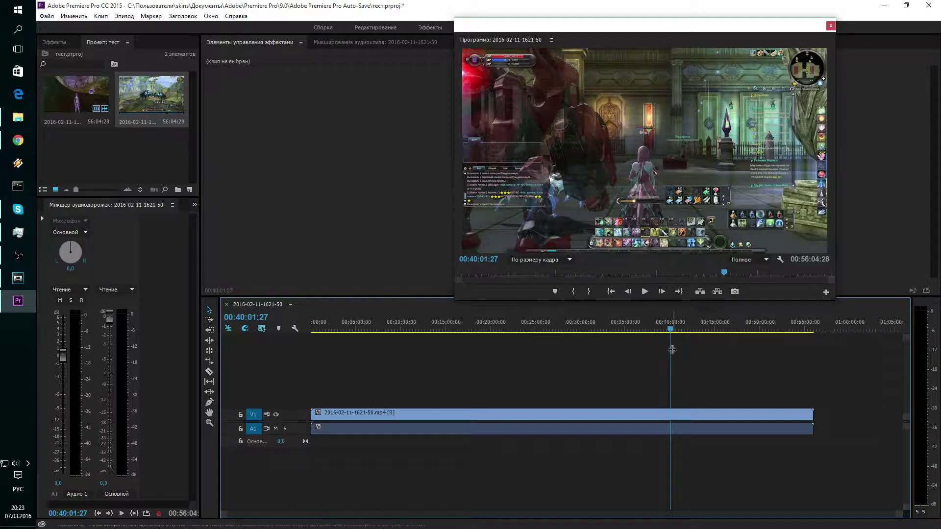
left_click_drag(670, 337, 631, 354)
left_click_drag(673, 353, 671, 354)
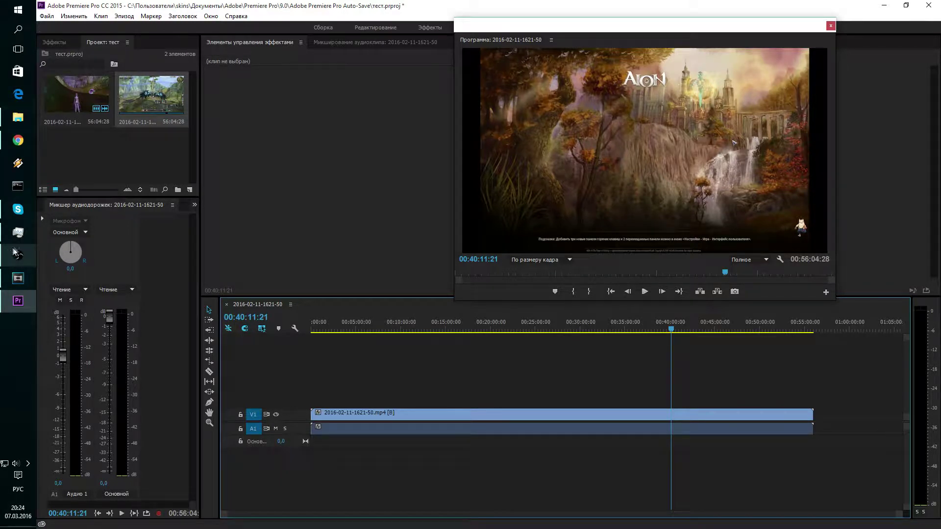
left_click(18, 116)
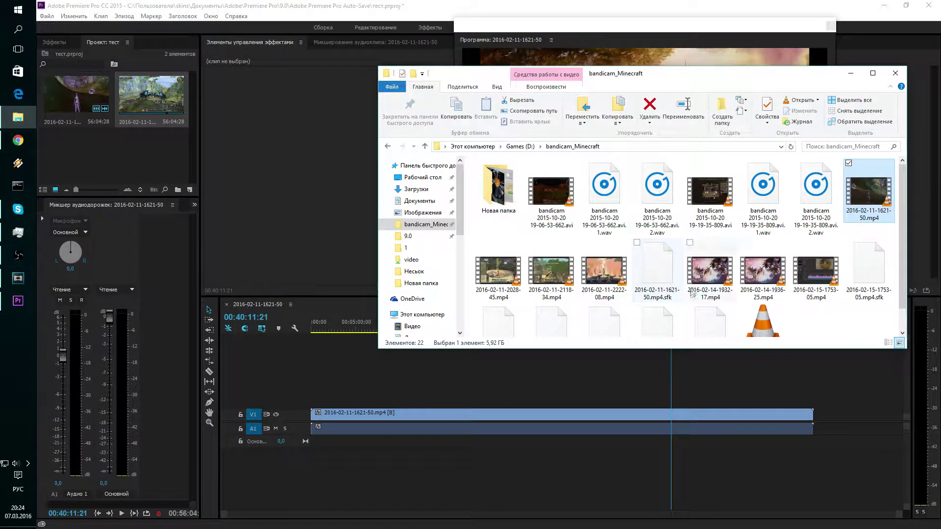
double_click(868, 188)
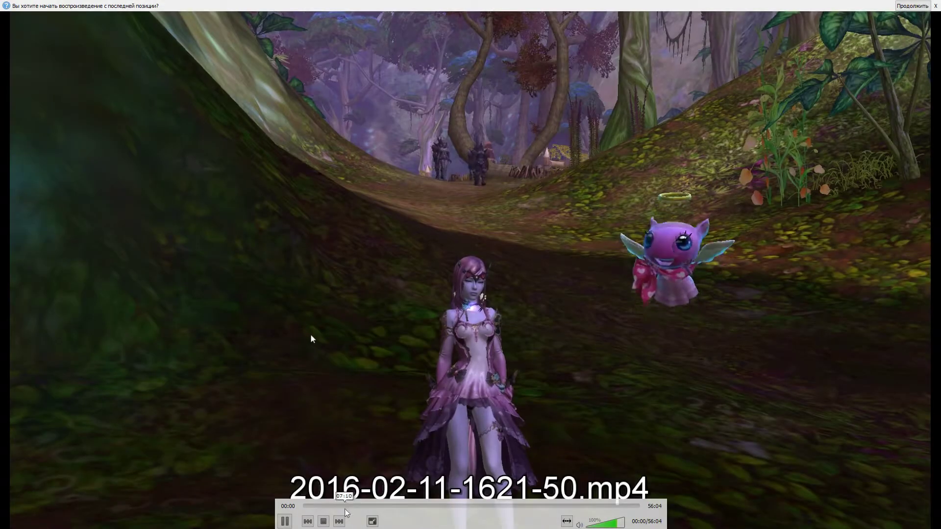
left_click_drag(345, 508, 544, 502)
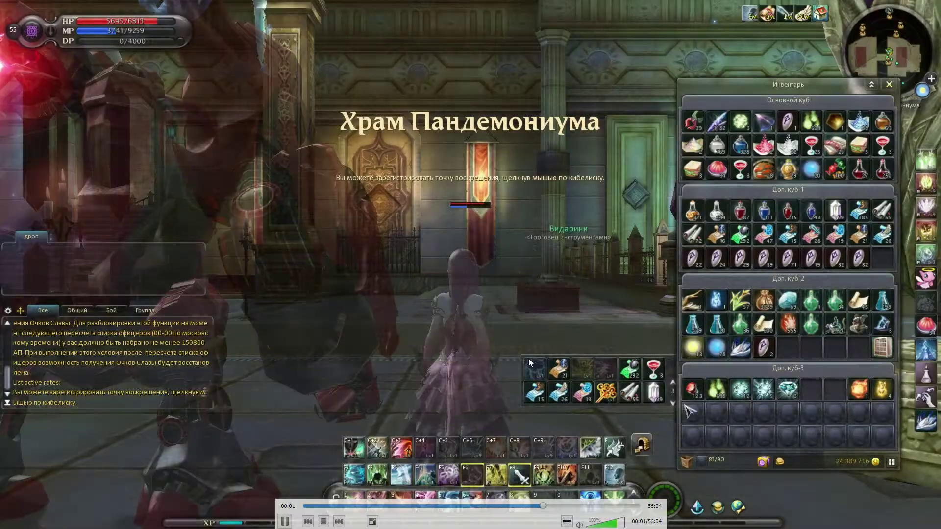
key("Escape")
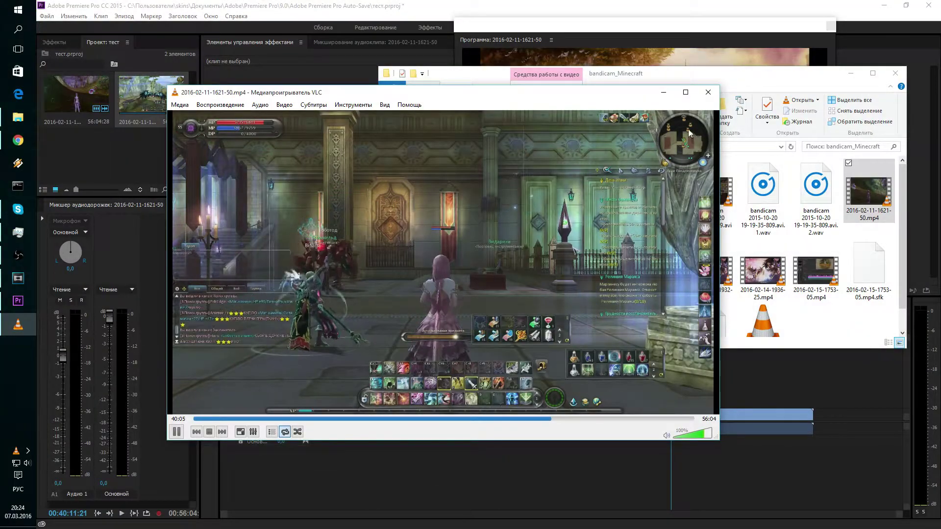
left_click(708, 92)
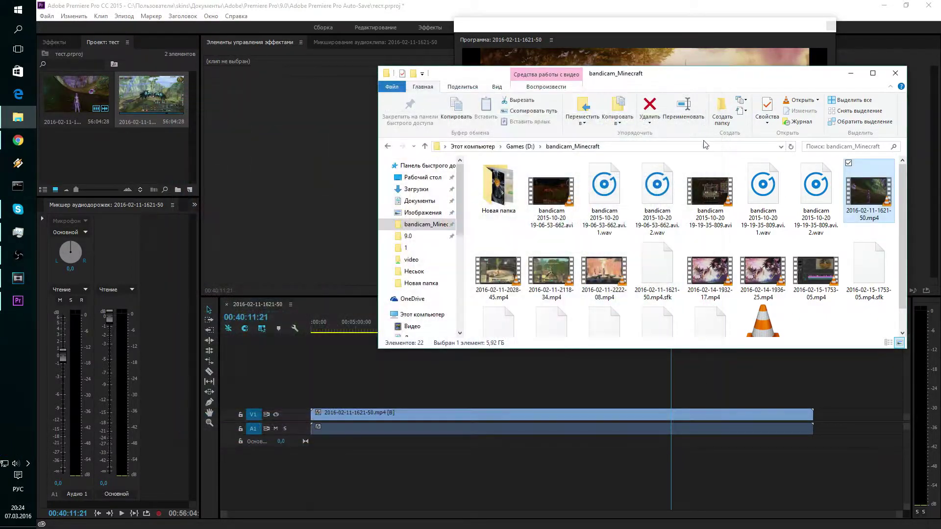
left_click(850, 75)
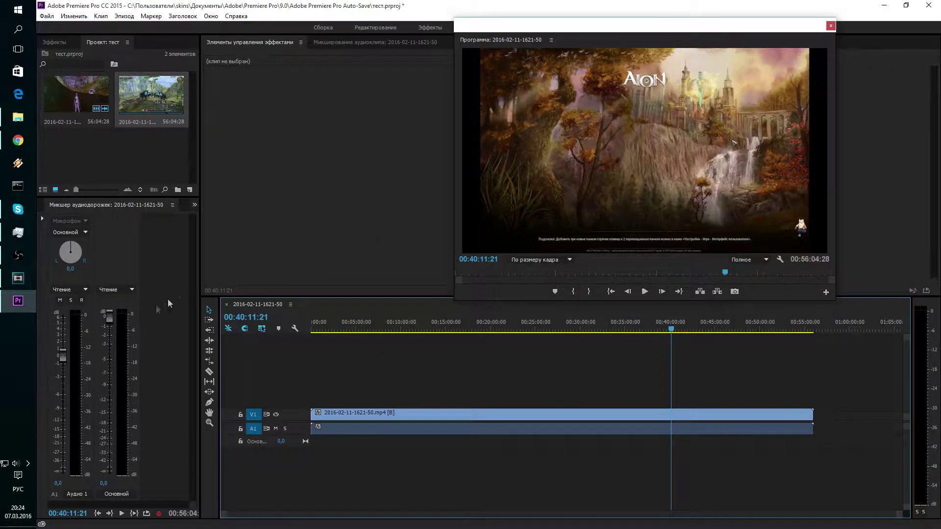
Step: Play the Vegas timeline from about 10 to 29 seconds, then cue Premiere to 00:44:50:08
left_click(29, 279)
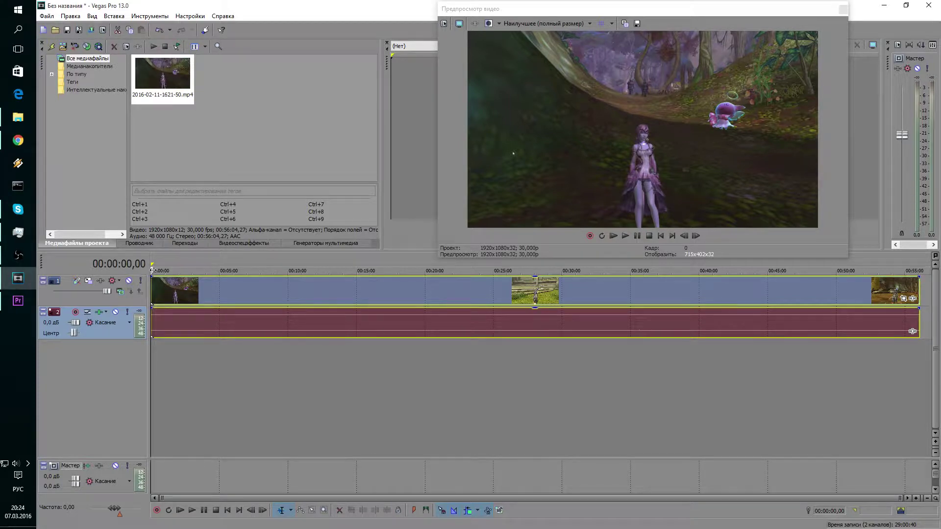
left_click_drag(177, 271, 154, 271)
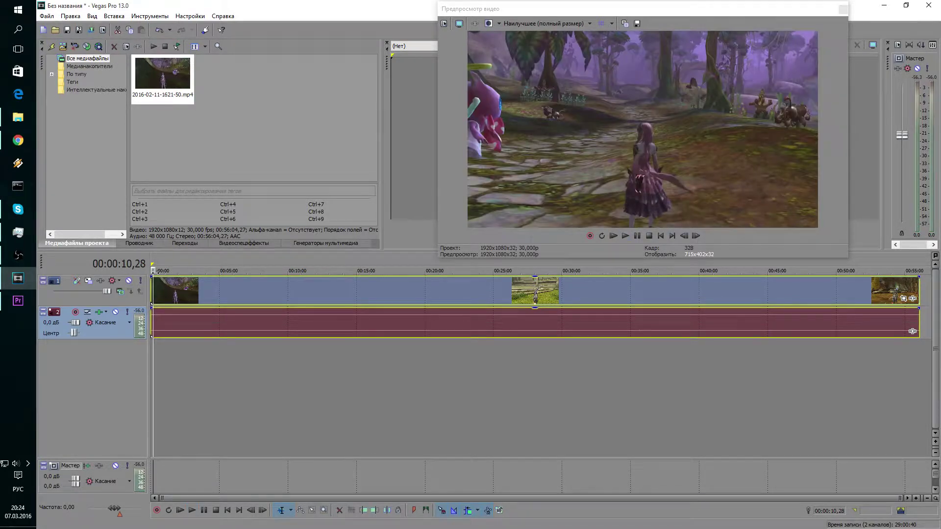
key("space")
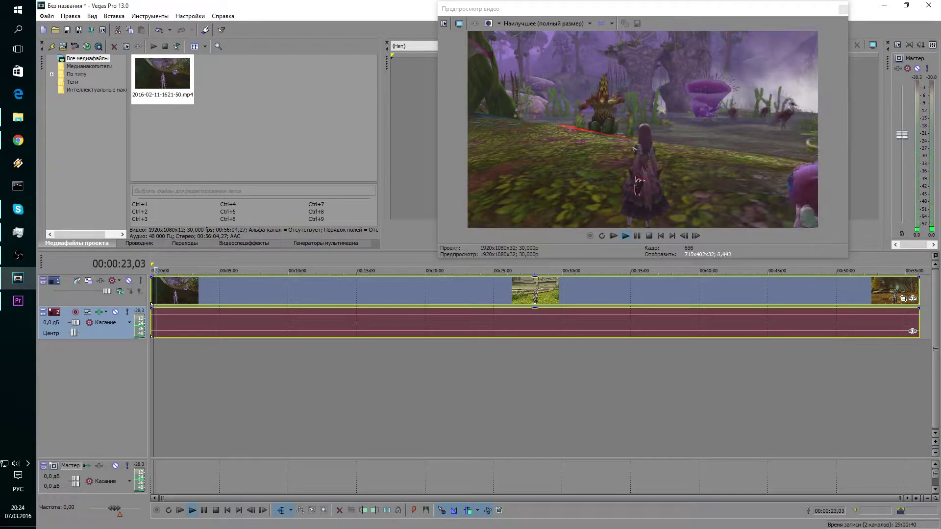
key("ctrl+r")
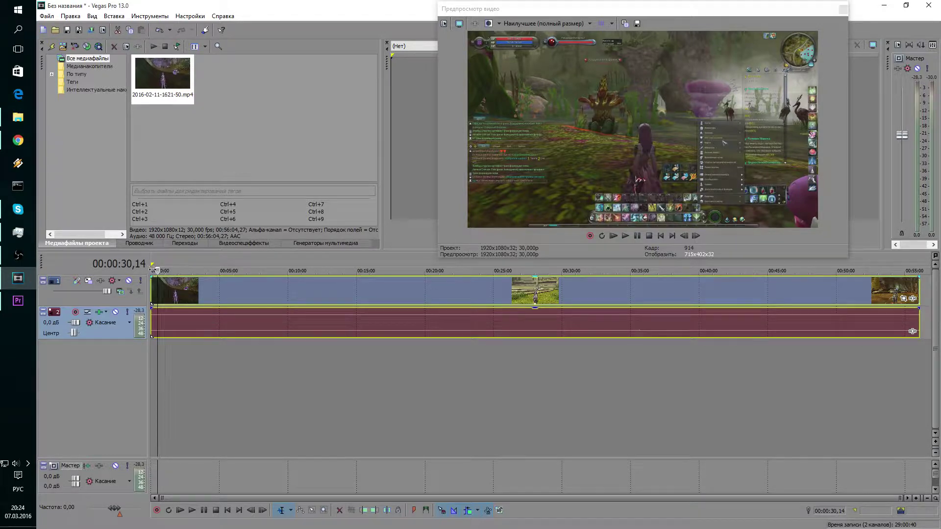
key("space")
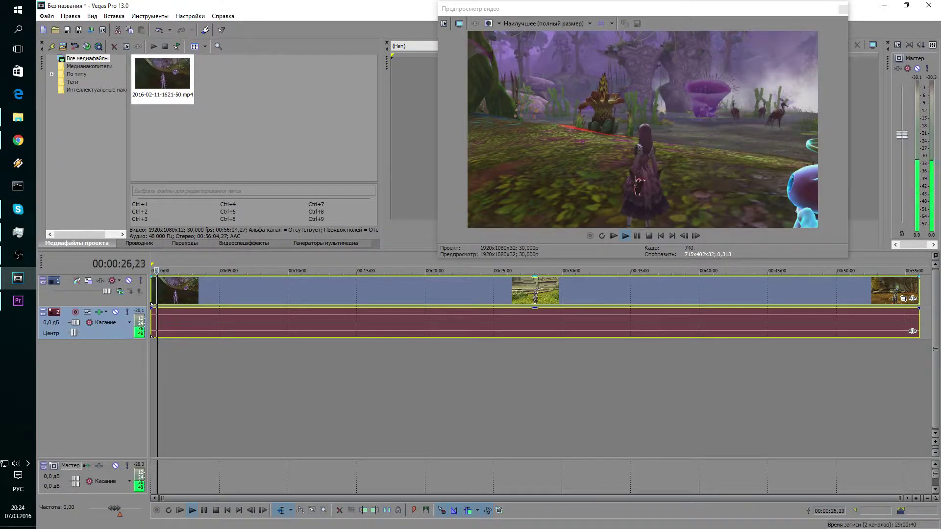
key("ctrl+r")
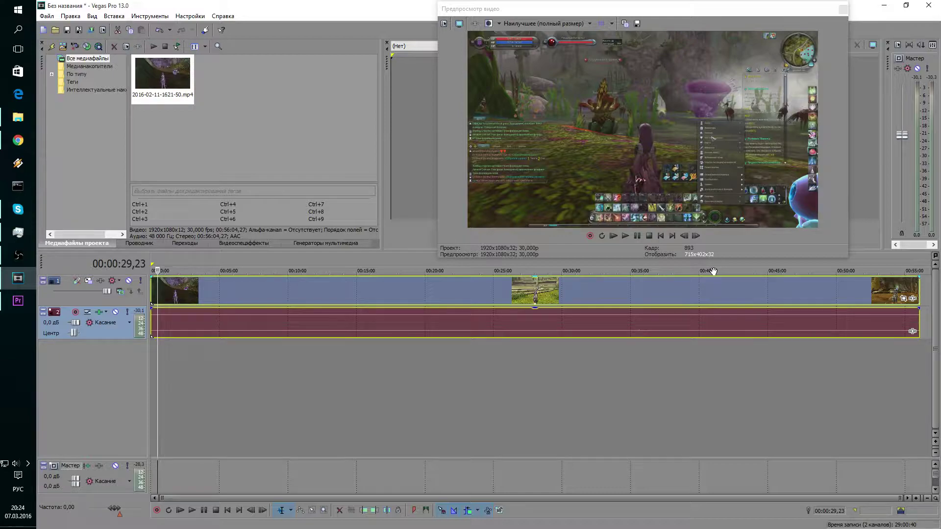
left_click(18, 300)
left_click(713, 331)
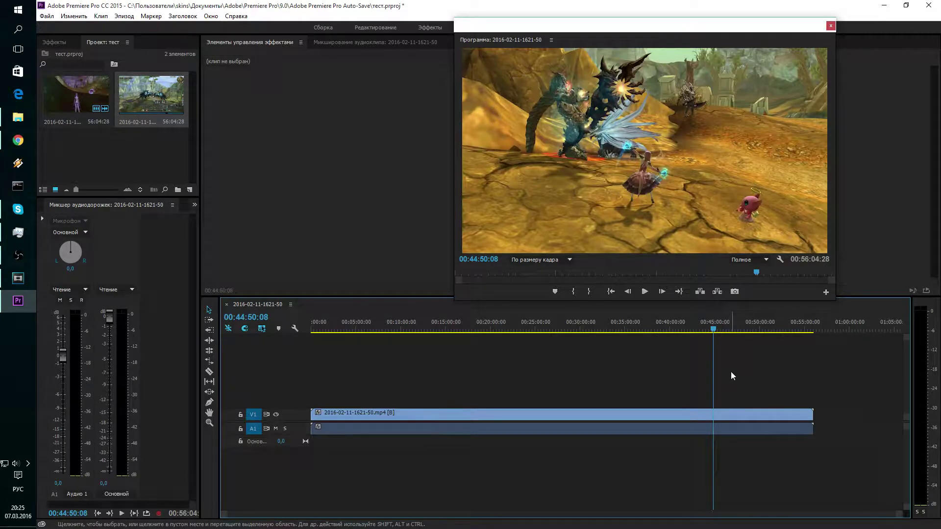
Step: Seek the Warcraft 3 YouTube video back to 4:43, then return to Vegas Pro via Premiere
left_click(21, 144)
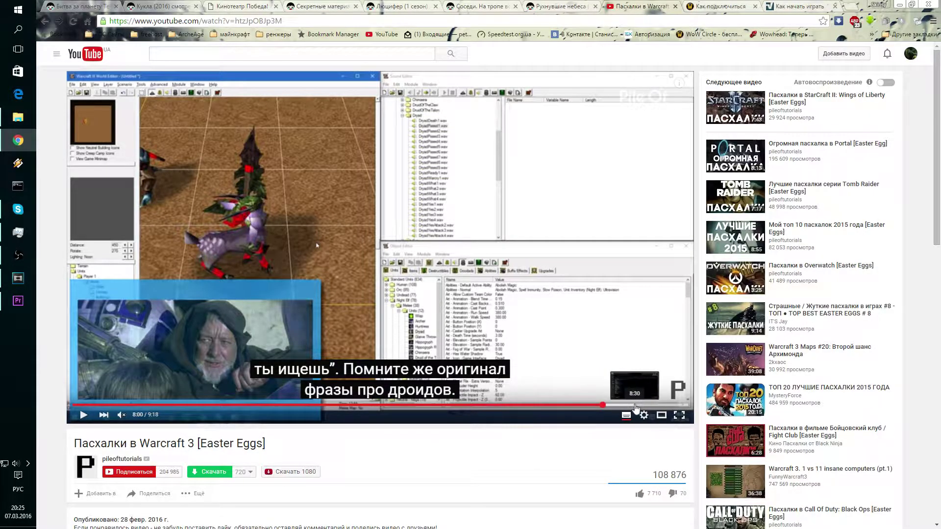
left_click(385, 405)
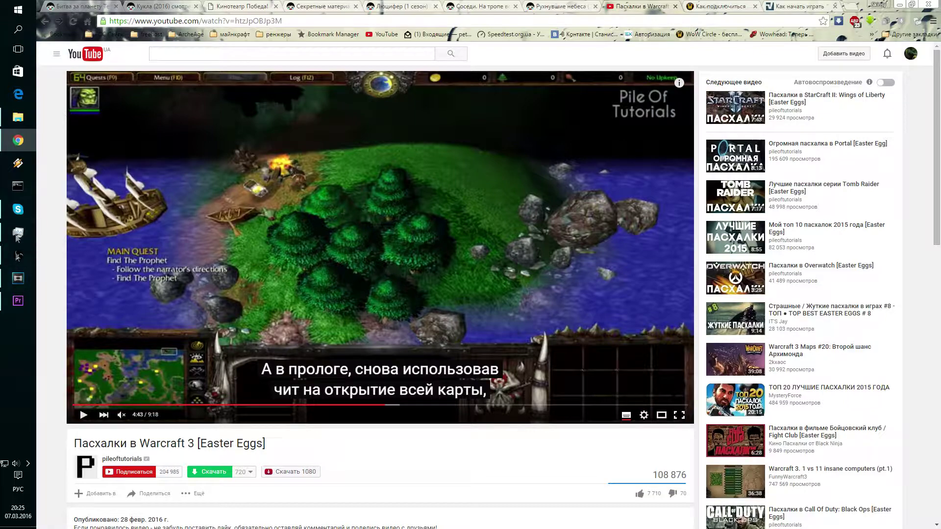
left_click(18, 300)
left_click(19, 278)
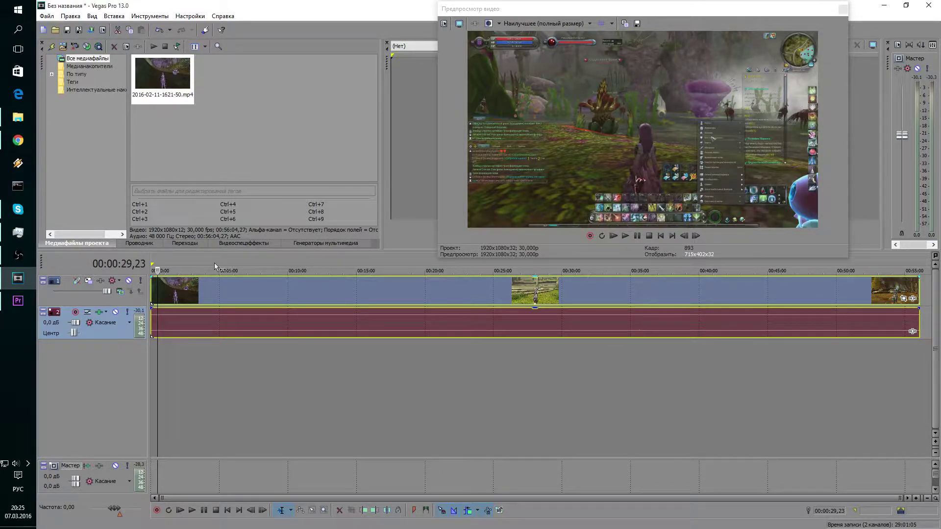
Step: Play from 29 to about 45 seconds, then scrub around the timeline and park at 00:24:22,19
key("space")
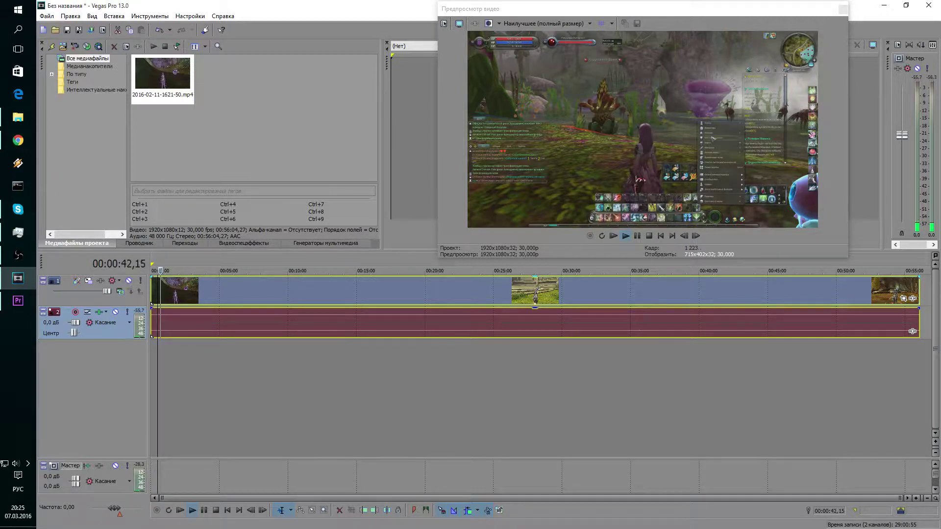
key("Return")
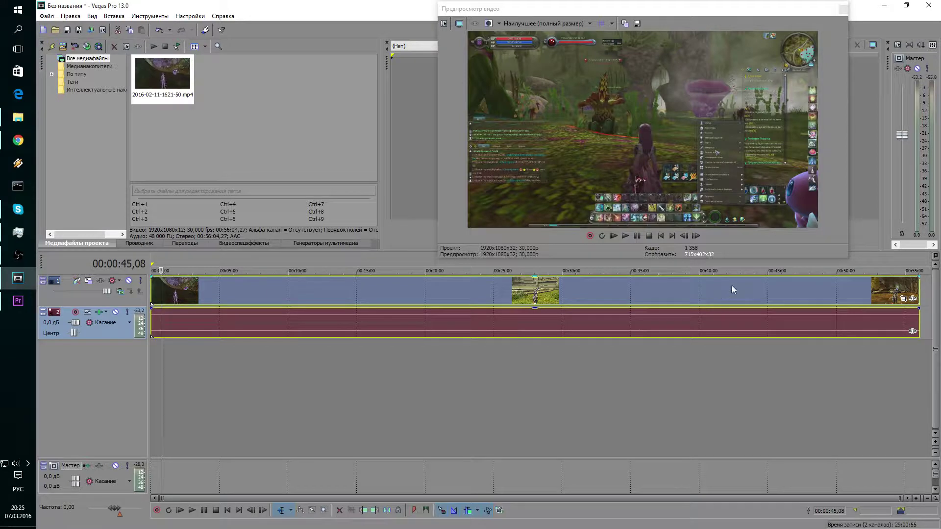
left_click(778, 281)
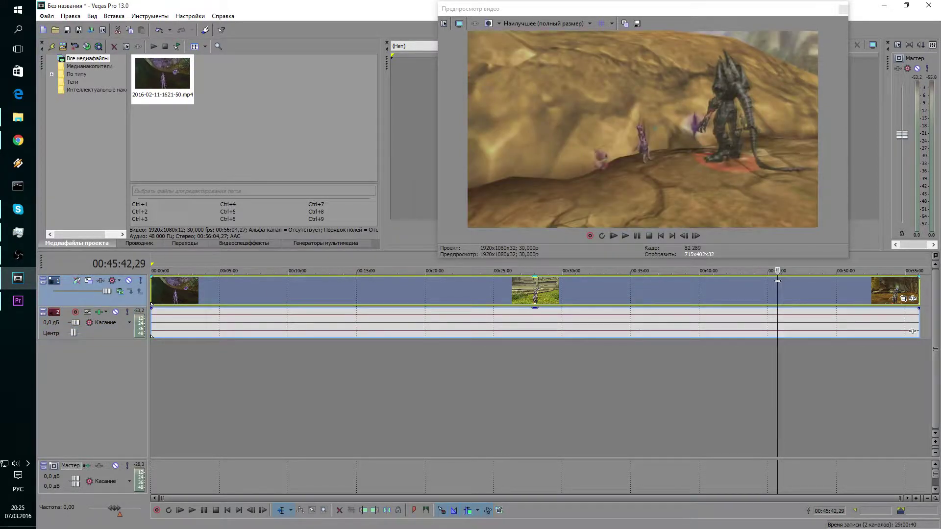
mouse_move(777, 289)
left_mouse_down()
mouse_move(842, 288)
mouse_move(263, 296)
left_mouse_up()
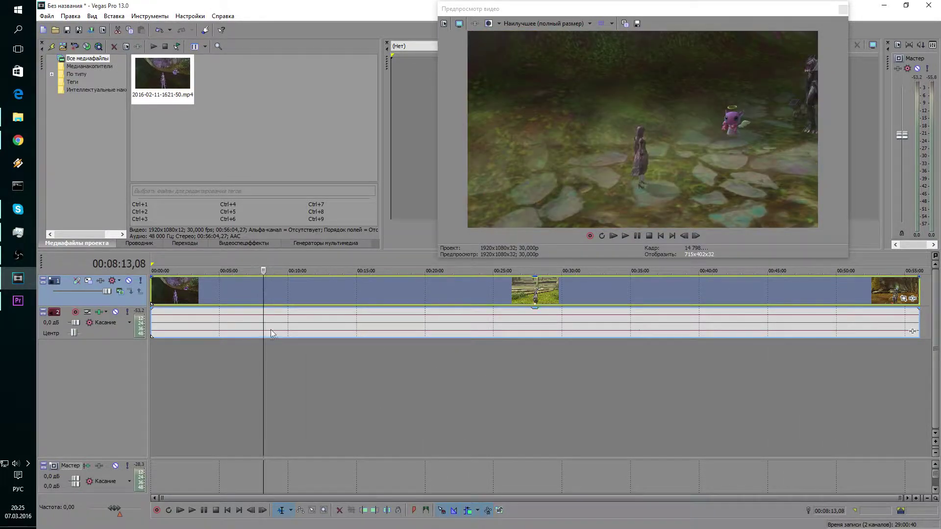
left_click(448, 355)
left_click(609, 361)
left_click(808, 360)
left_click(645, 367)
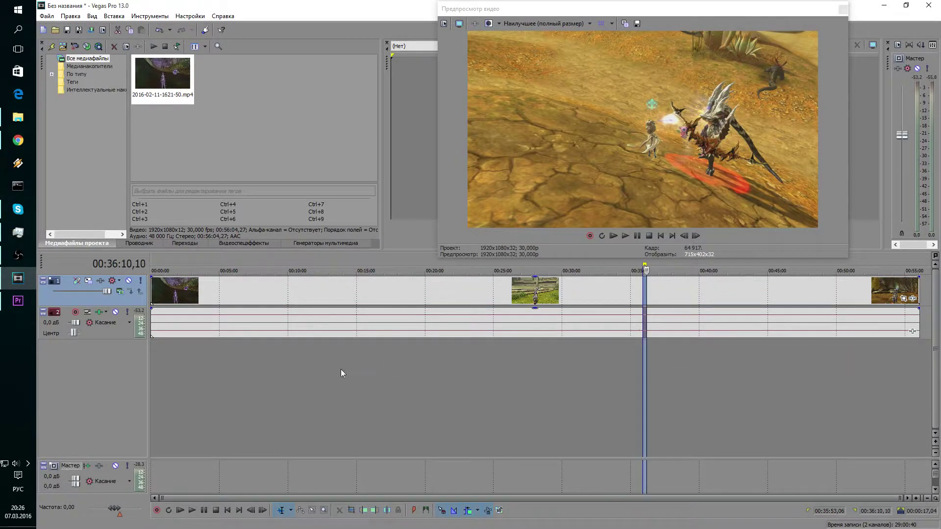
left_click(274, 367)
left_click_drag(273, 367, 429, 357)
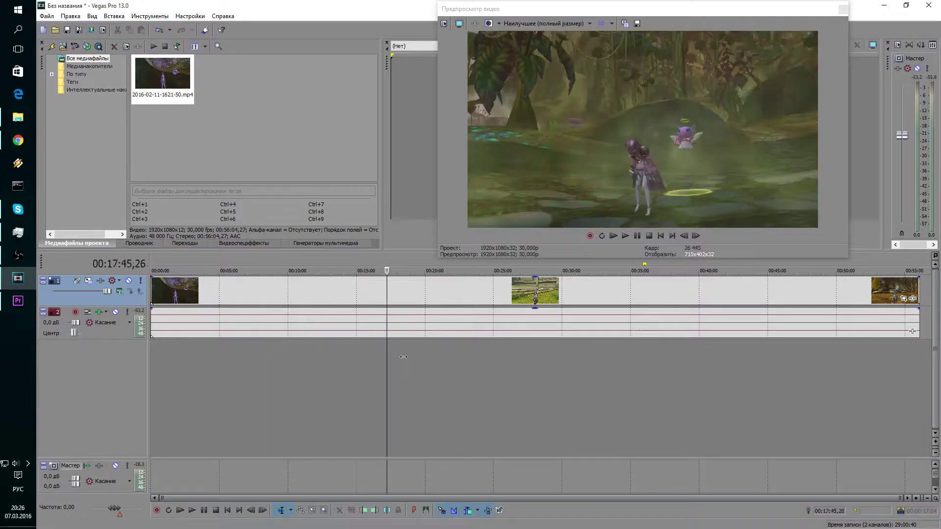
left_click(484, 348)
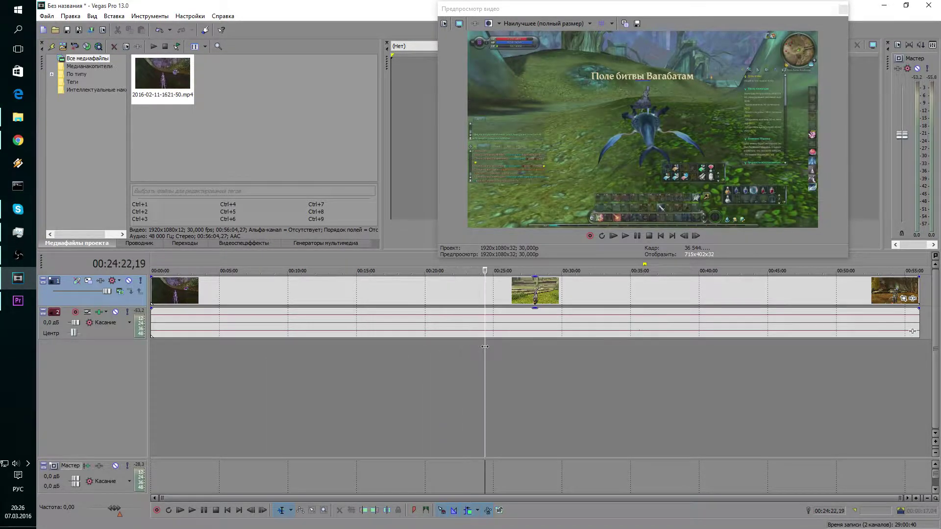
Step: Drag out a loop range, stretch it to about 55 minutes, pull it back, and extend it again
left_click_drag(644, 264, 131, 258)
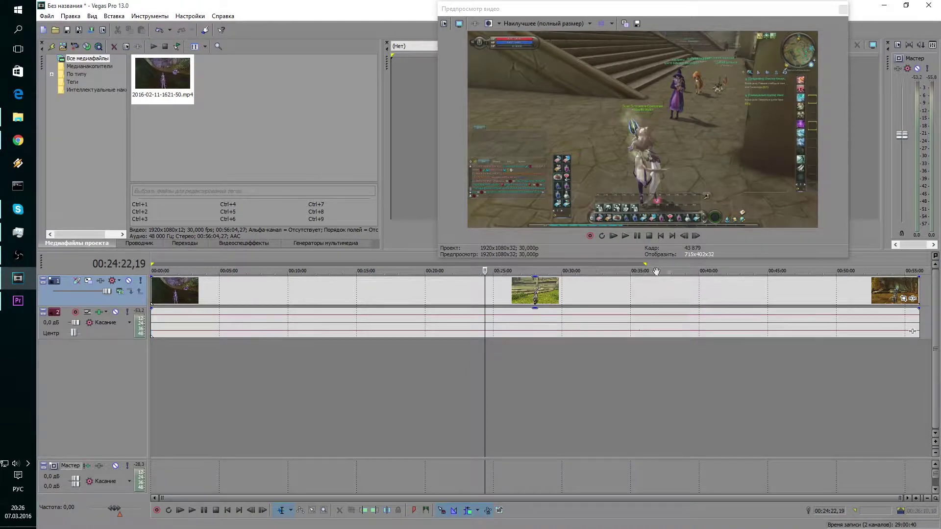
left_click_drag(647, 266, 908, 263)
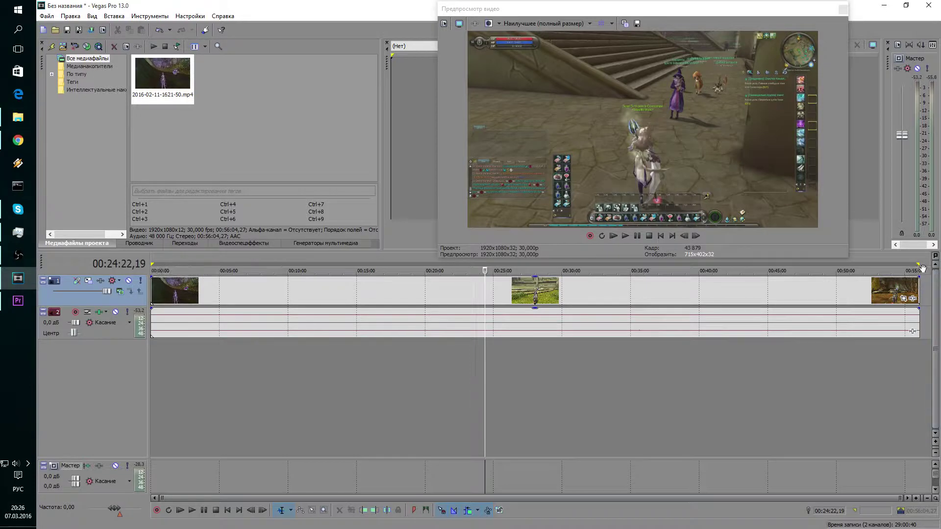
left_click_drag(920, 264, 200, 266)
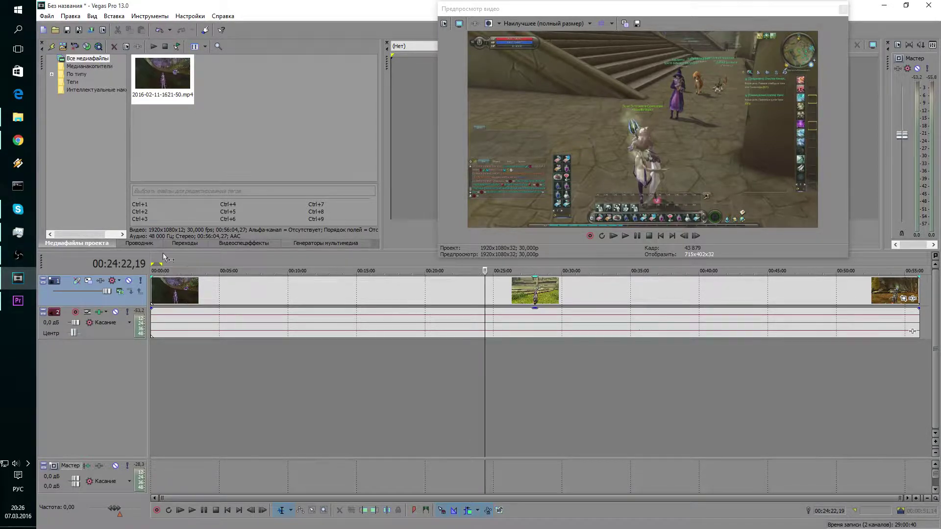
mouse_move(160, 263)
left_mouse_down()
mouse_move(804, 267)
mouse_move(894, 256)
left_mouse_up()
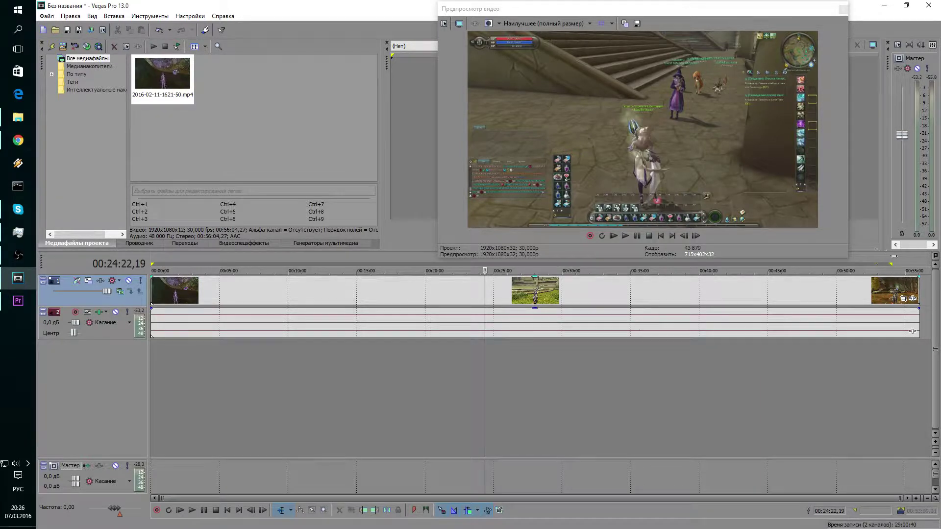
Step: Try time selections from 26:29–37:12 out to 2:52–53:13, then deselect and scrub to around 28:42
left_click_drag(514, 373, 660, 388)
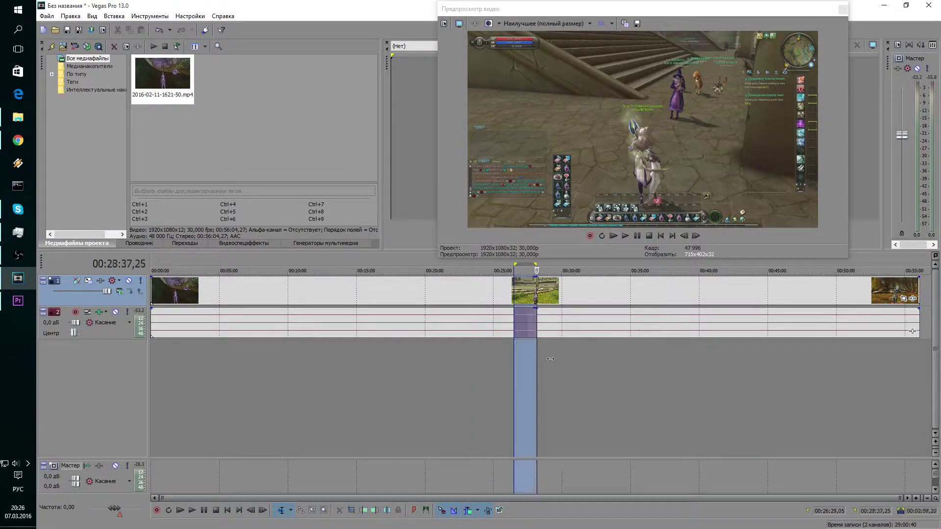
left_click_drag(720, 362, 857, 378)
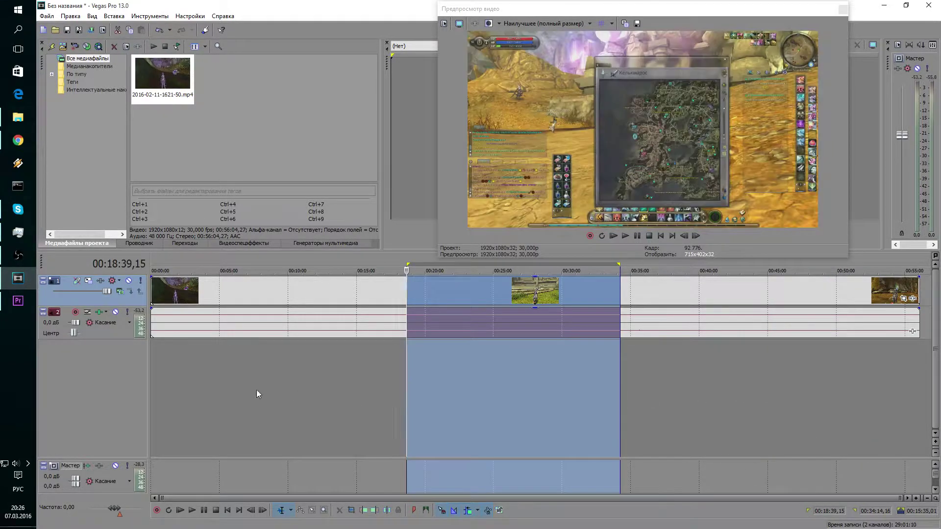
mouse_move(854, 440)
left_mouse_down()
mouse_move(370, 386)
mouse_move(462, 392)
left_mouse_up()
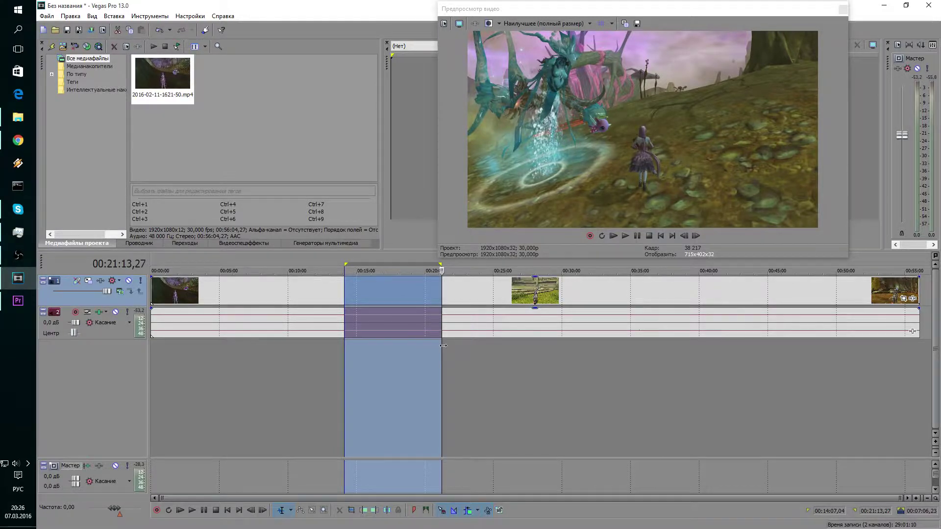
left_click_drag(443, 346, 935, 349)
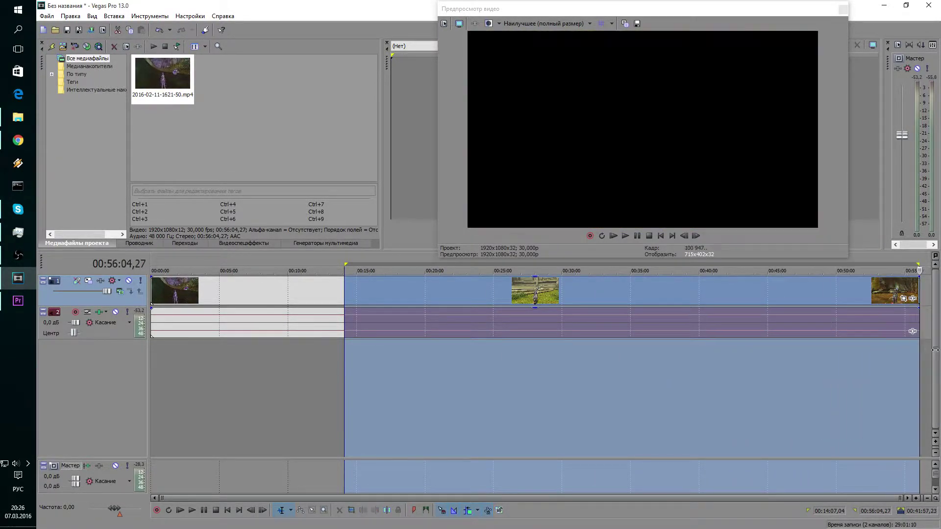
mouse_move(936, 350)
left_mouse_down()
mouse_move(858, 350)
mouse_move(925, 350)
left_mouse_up()
left_click_drag(345, 353, 172, 354)
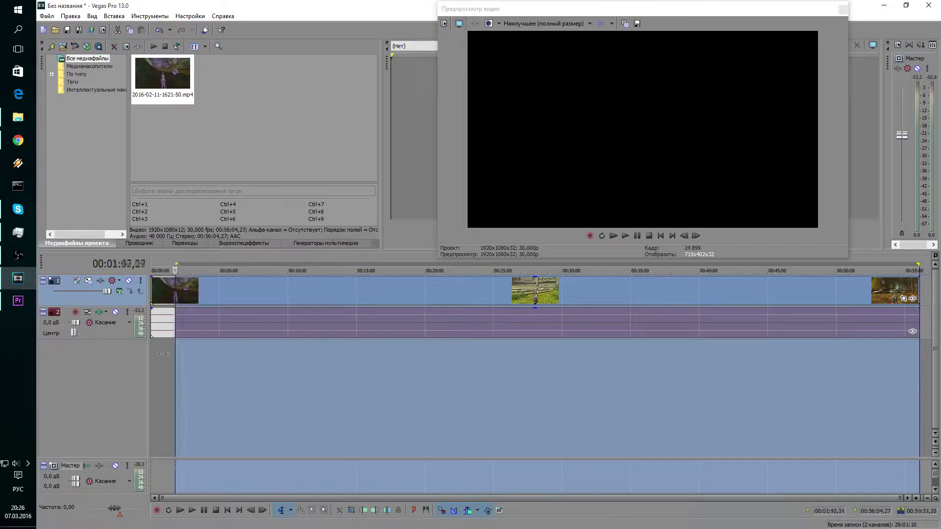
left_click(216, 365)
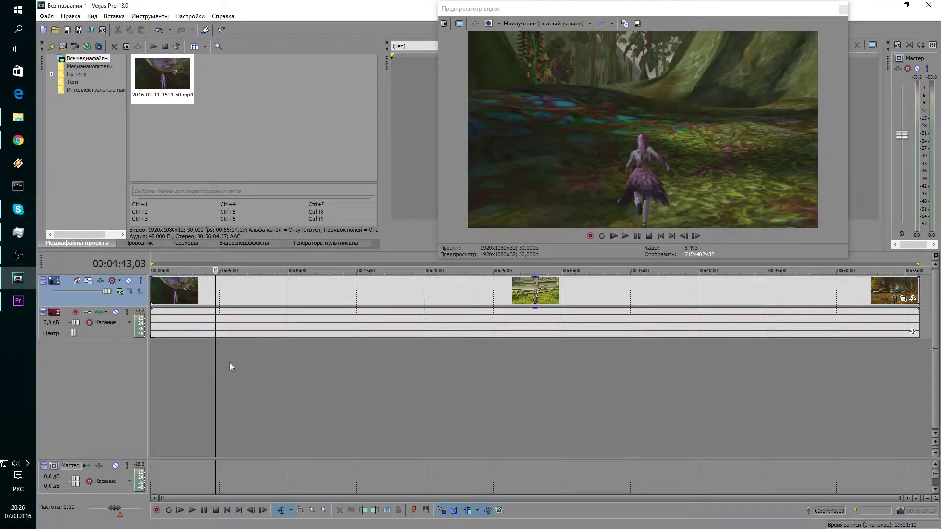
left_click_drag(213, 364, 544, 363)
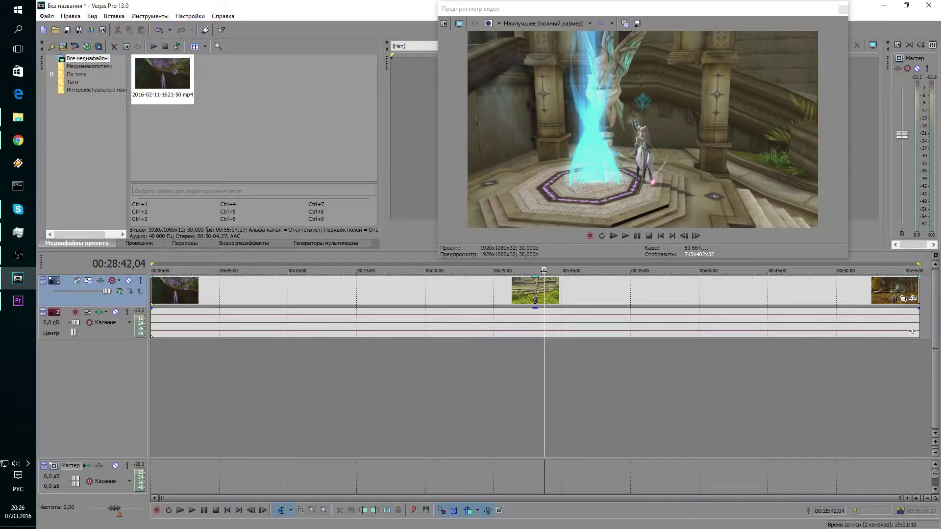
key("space")
key("space")
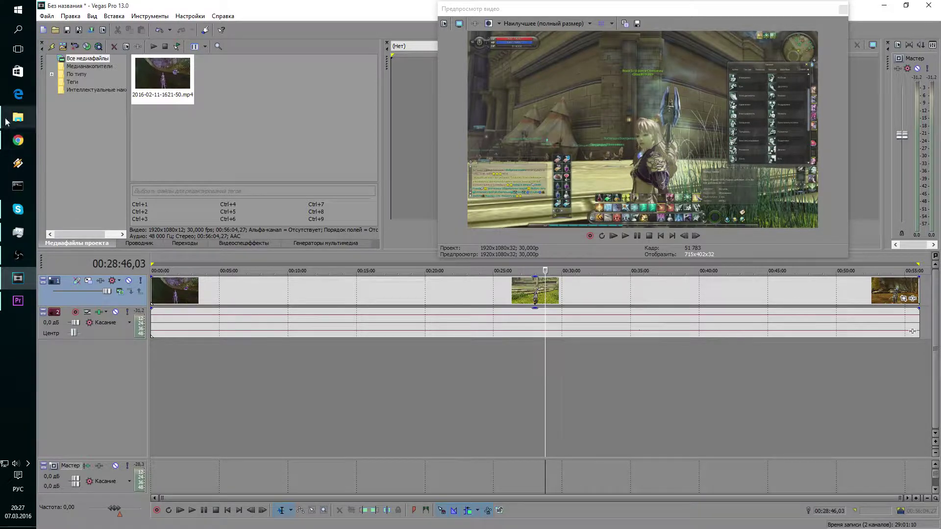
Step: From Documents > Adobe > Premiere Pro > 9.0, drag Сталкер ЗП, прохождение_20.mp4 into Vegas Project Media
mouse_move(18, 118)
left_click(58, 135)
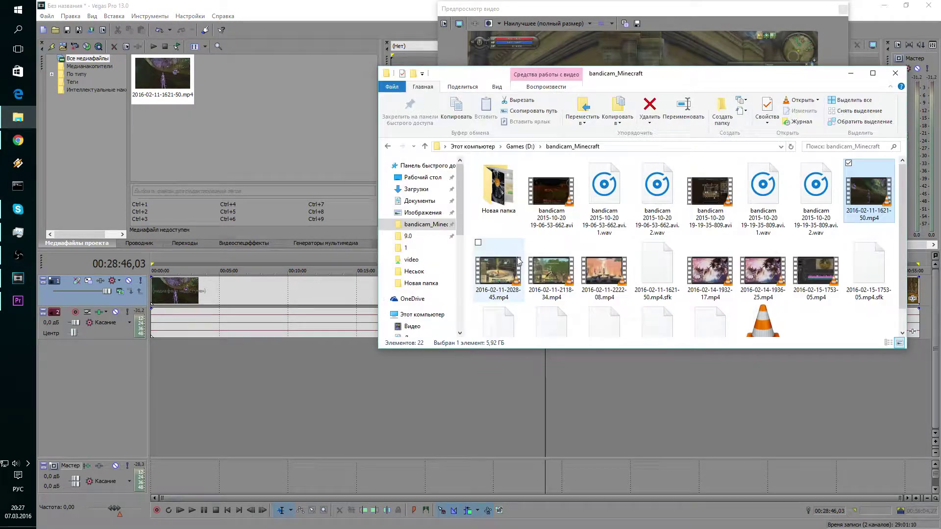
scroll(552, 270, "down", 1)
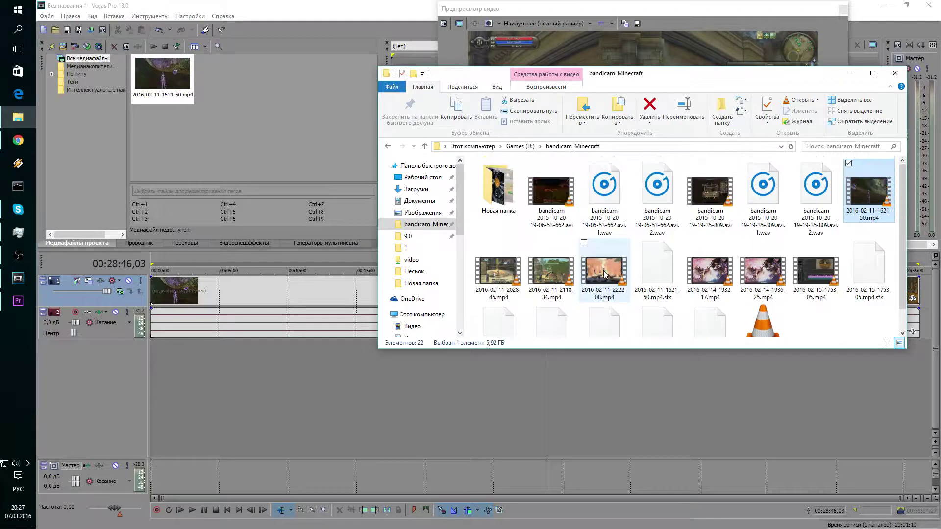
left_click(408, 235)
scroll(717, 277, "down", 5)
scroll(726, 313, "down", 3)
scroll(866, 299, "down", 3)
left_click(867, 299)
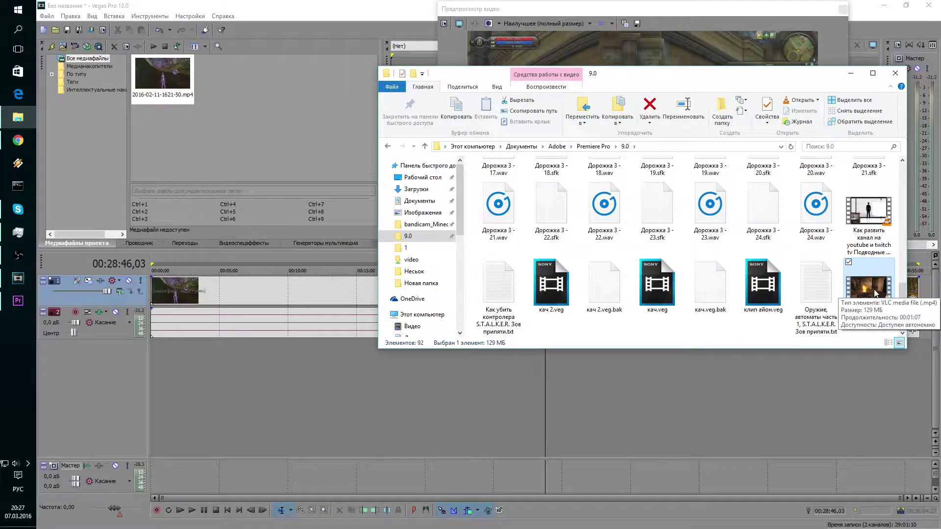
left_click_drag(872, 296, 282, 128)
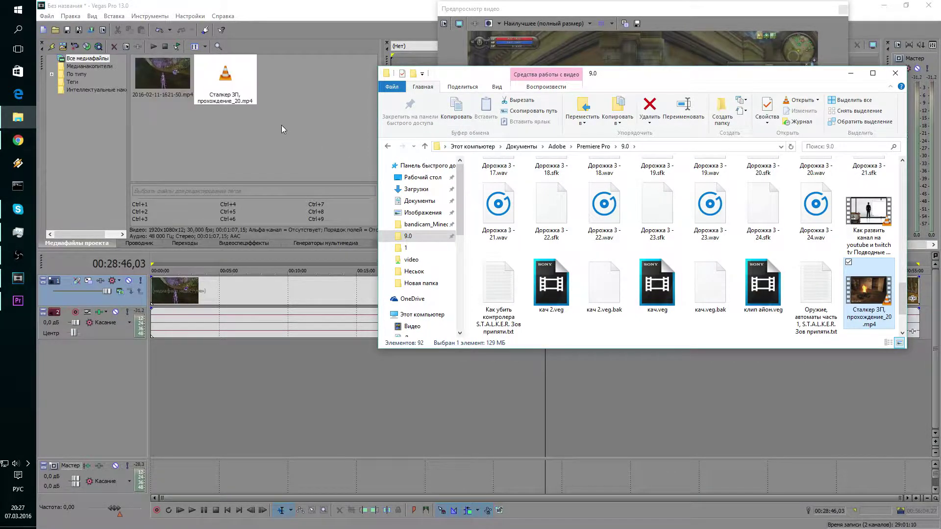
left_click(229, 87)
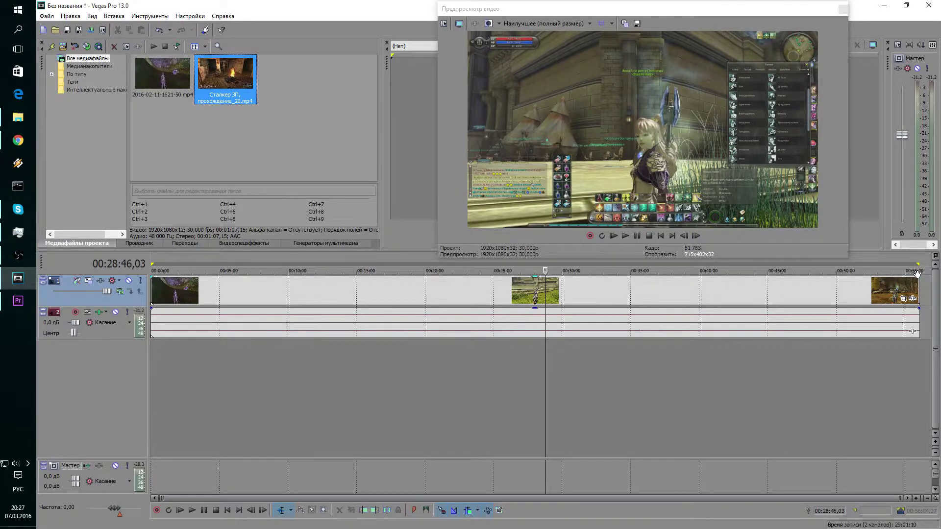
Step: Insert the Stalker clip at the timeline start and scrub through it around 1:07
left_click_drag(210, 102, 154, 297)
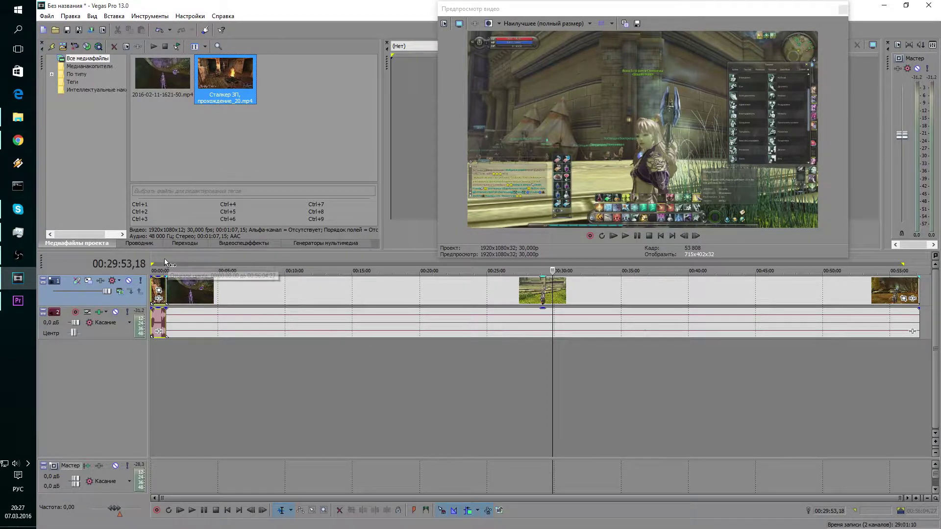
left_click(166, 349)
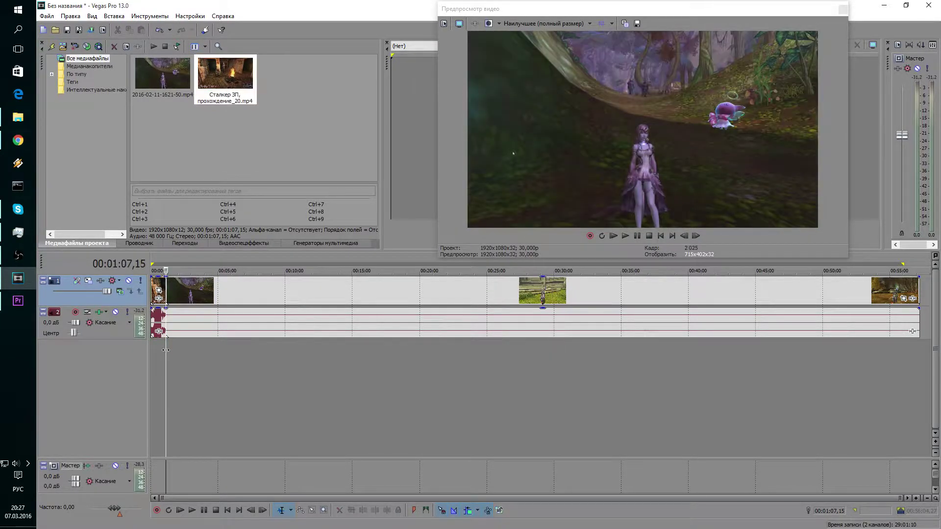
left_click_drag(168, 350, 167, 350)
left_click_drag(167, 350, 166, 348)
Step: Play briefly from the S.T.A.L.K.E.R title frame, then switch to Premiere Pro
left_click(163, 346)
key("space")
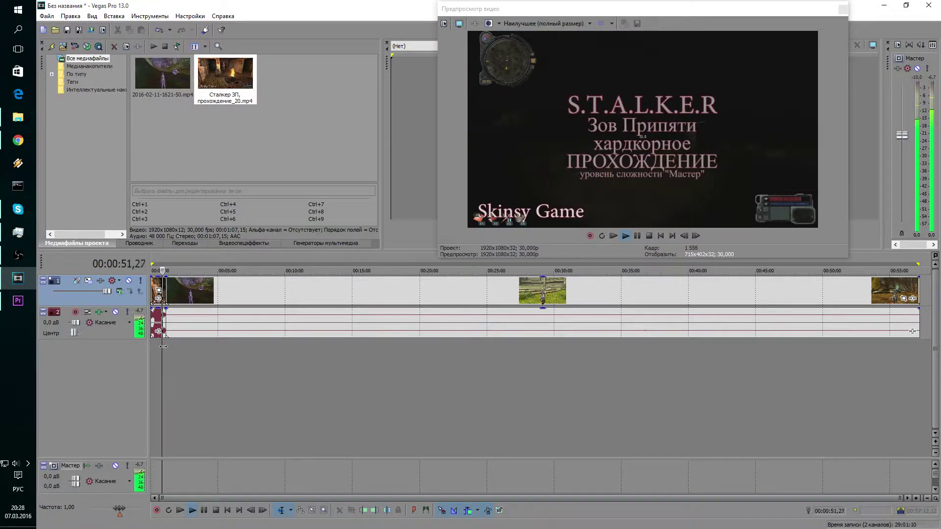
key("space")
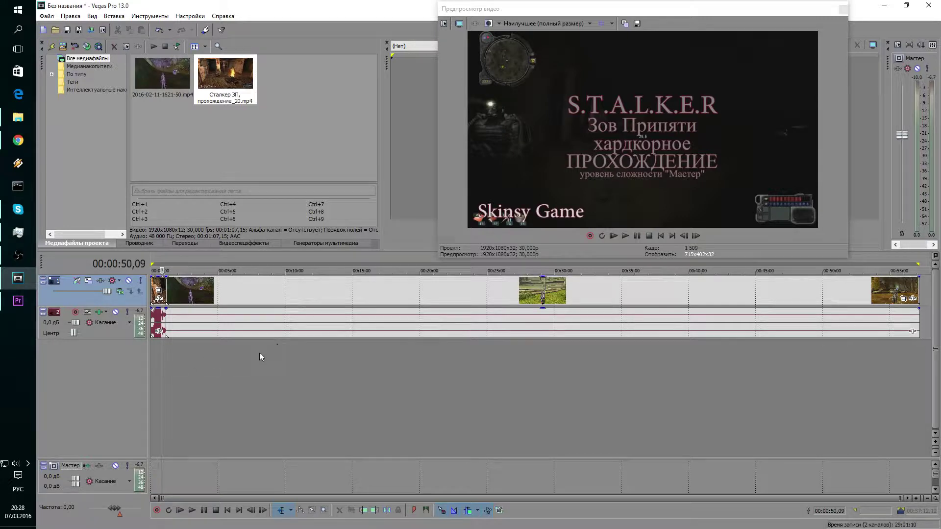
left_click(21, 309)
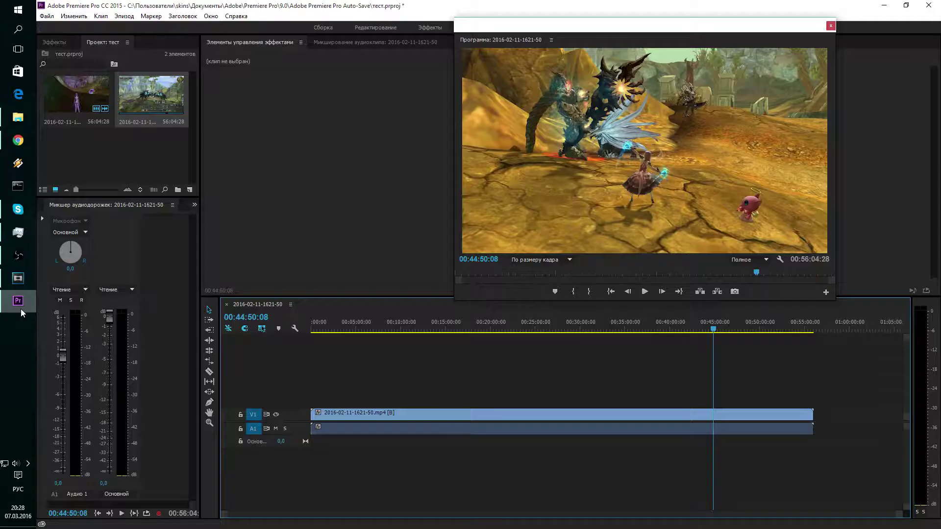
Step: Import 'Сталкер ЗП, прохождение_20.mp4' from File Explorer into the тест bin and drag it toward the sequence start
left_click(18, 118)
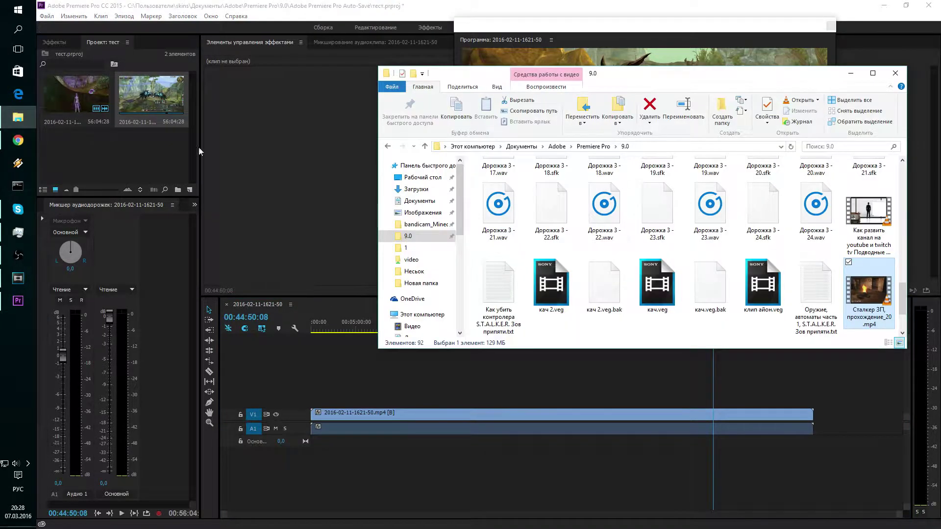
left_click_drag(868, 291, 152, 174)
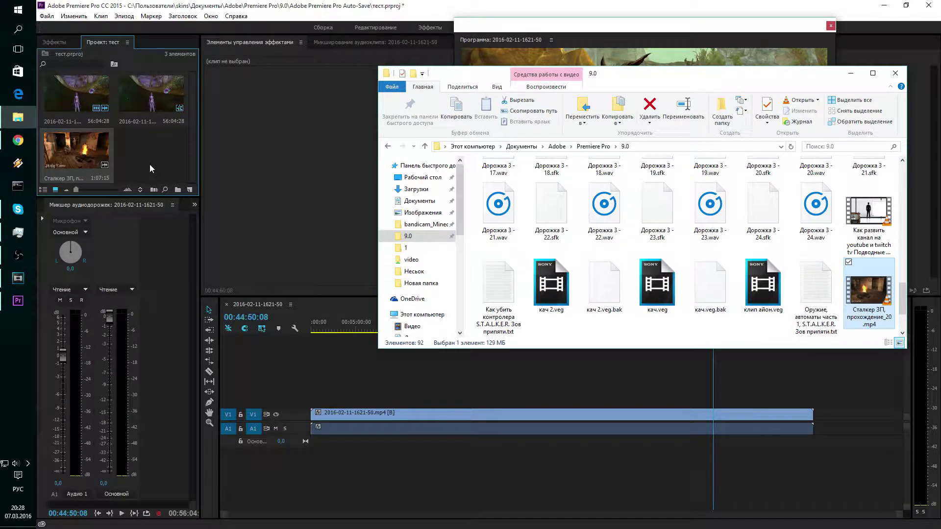
left_click(149, 164)
left_click_drag(103, 162, 314, 421)
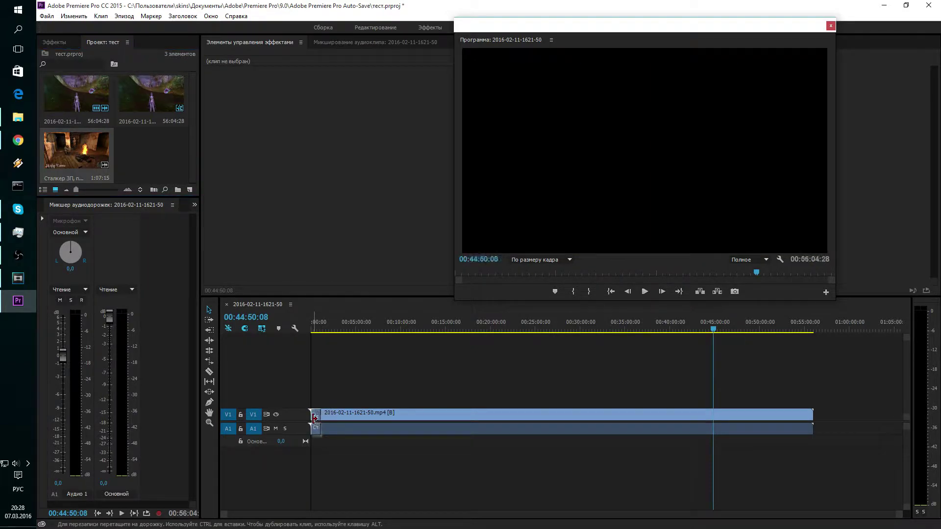
left_click_drag(314, 420, 316, 418)
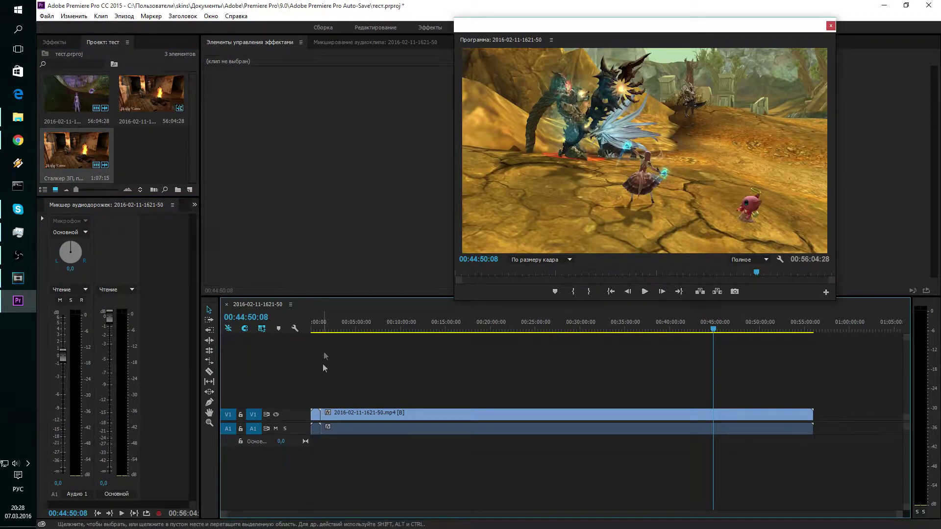
Step: Scrub through the opening of the sequence and return the playhead to 00:00:00:00
left_click(324, 321)
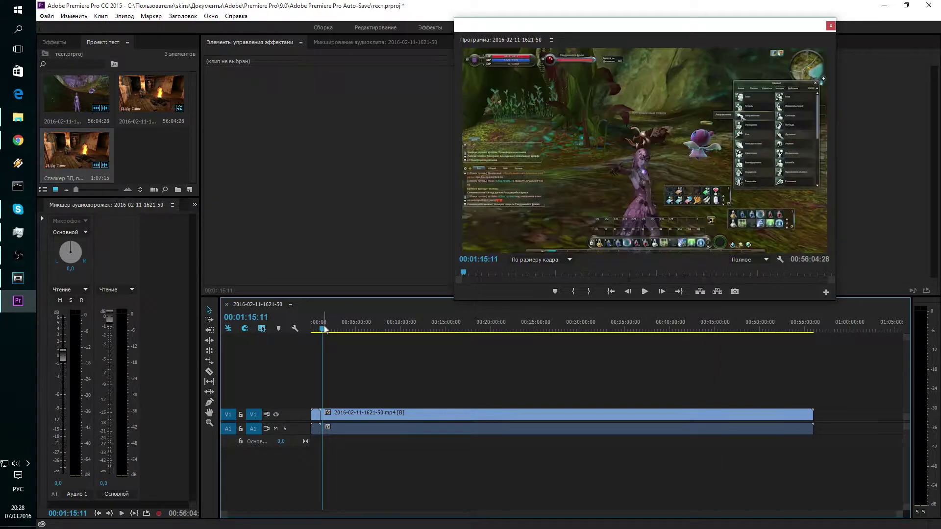
left_click_drag(324, 333, 322, 334)
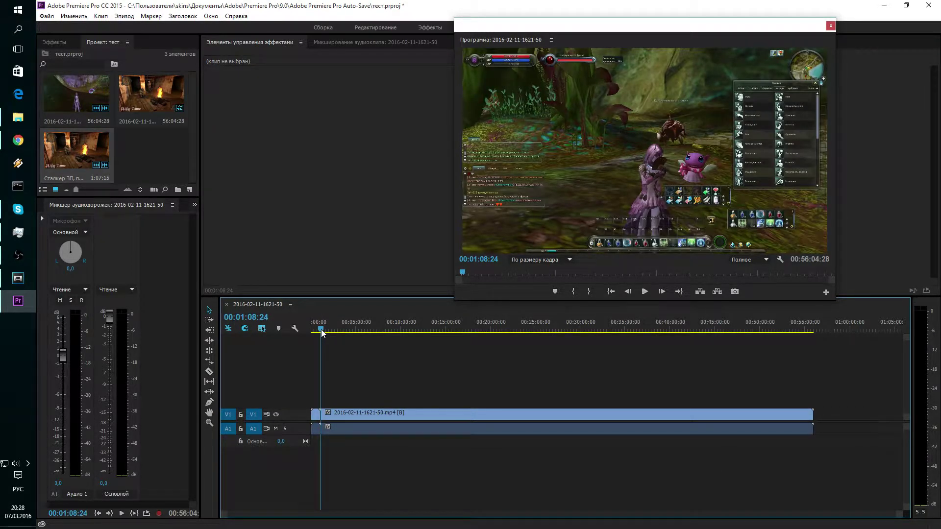
left_click_drag(322, 333, 322, 333)
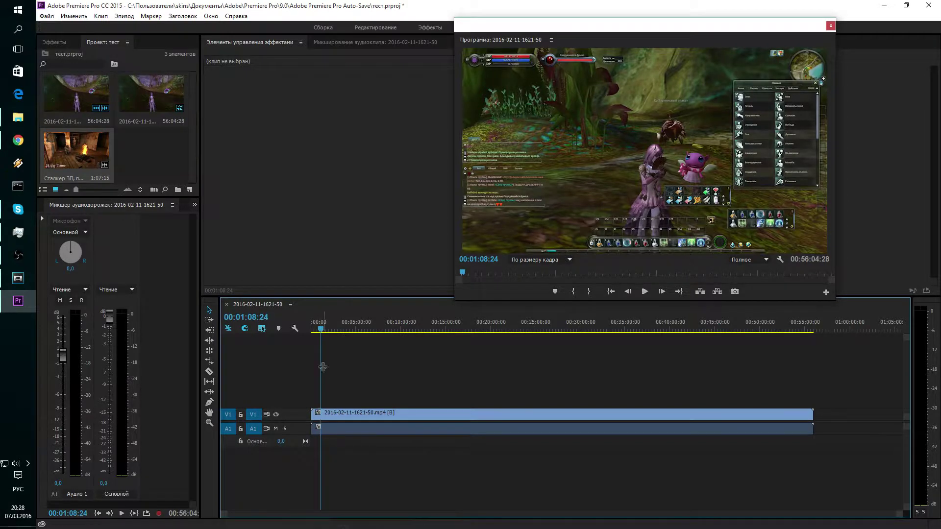
left_click_drag(319, 326, 309, 327)
Step: Insert the Stalker clip at the sequence start, extending it to 00:57:12:13, then scrub into the gameplay
left_click_drag(66, 161, 314, 425)
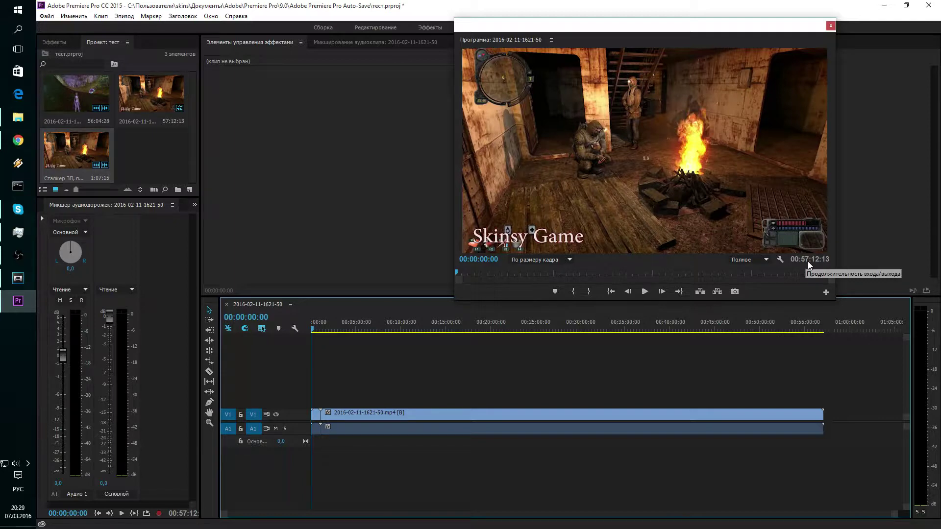
left_click_drag(319, 329, 323, 333)
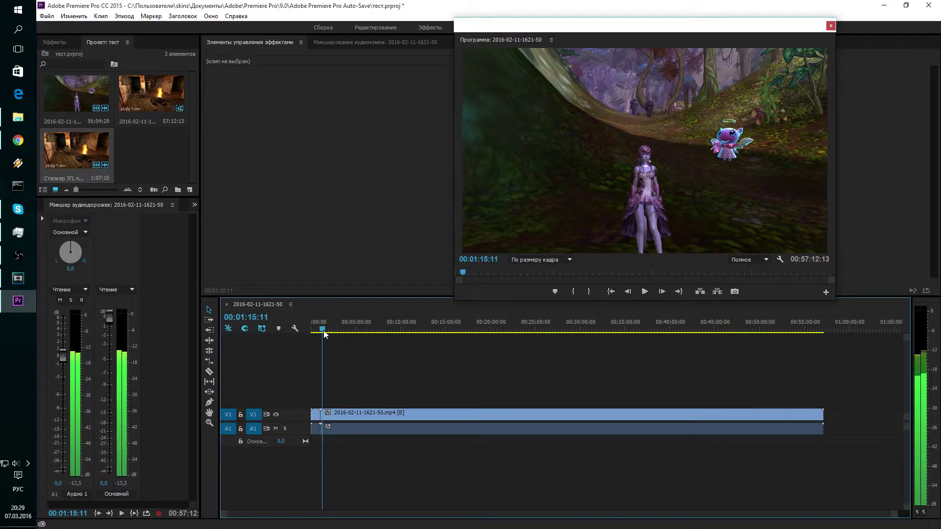
left_click_drag(323, 332, 324, 333)
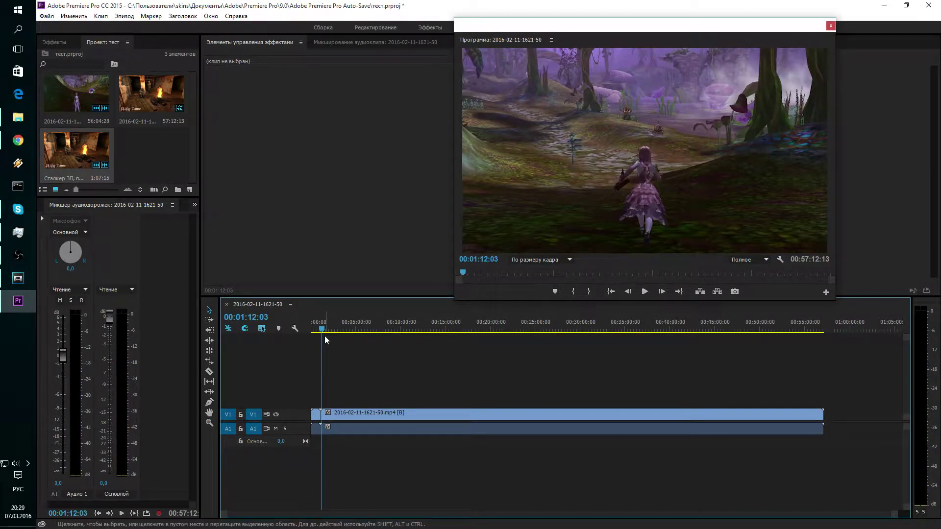
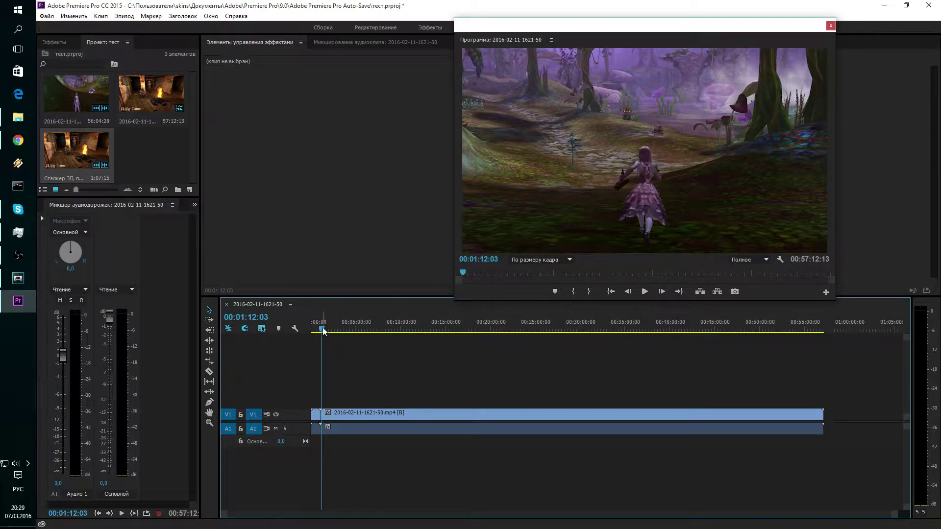
Step: Split the game-footage clip just after its start with the Razor tool
left_click_drag(323, 332, 377, 329)
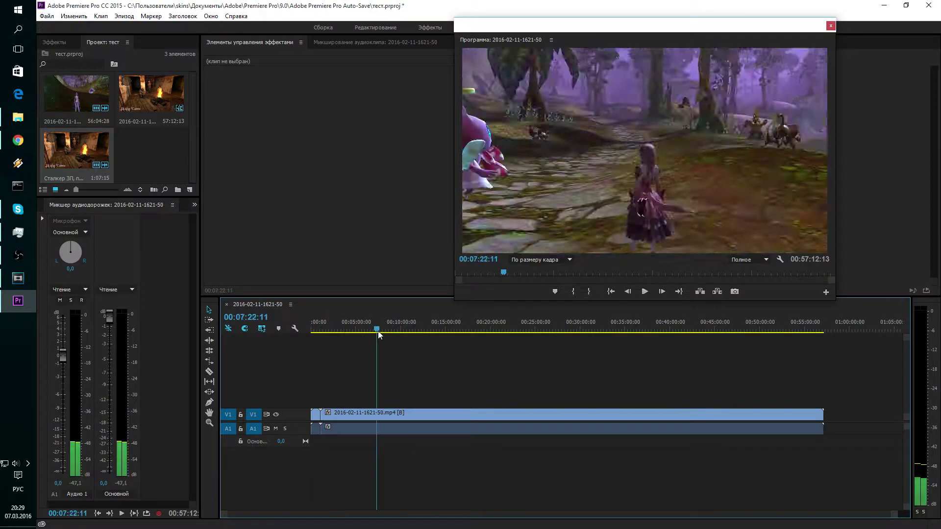
left_click_drag(481, 330, 490, 329)
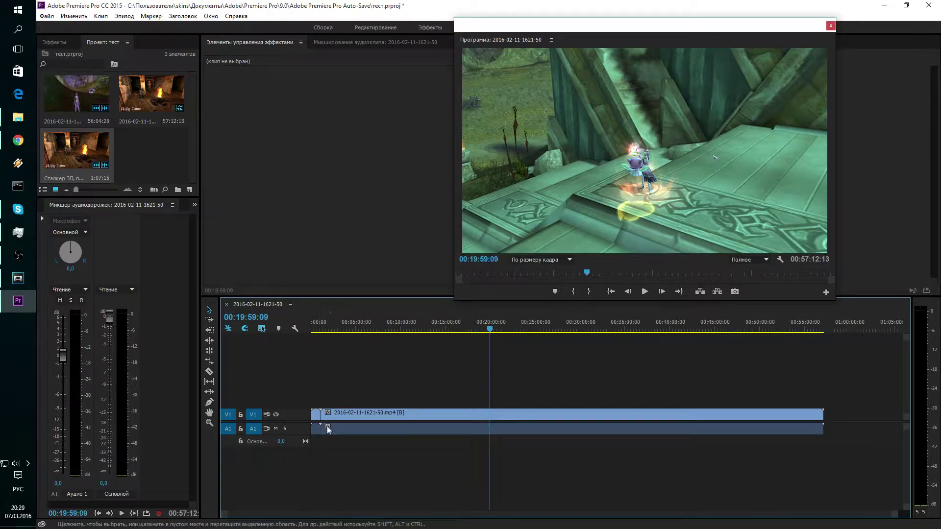
scroll(325, 423, "up", 6)
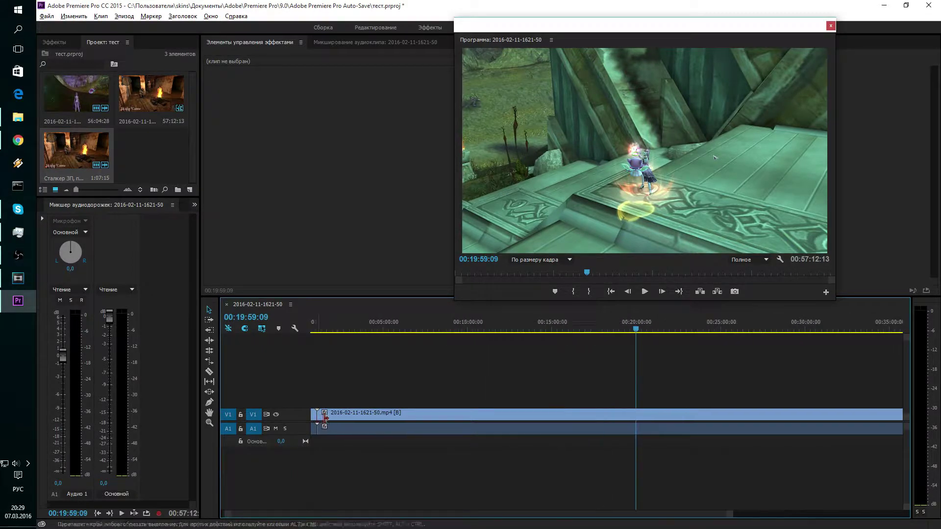
scroll(322, 416, "down", 6)
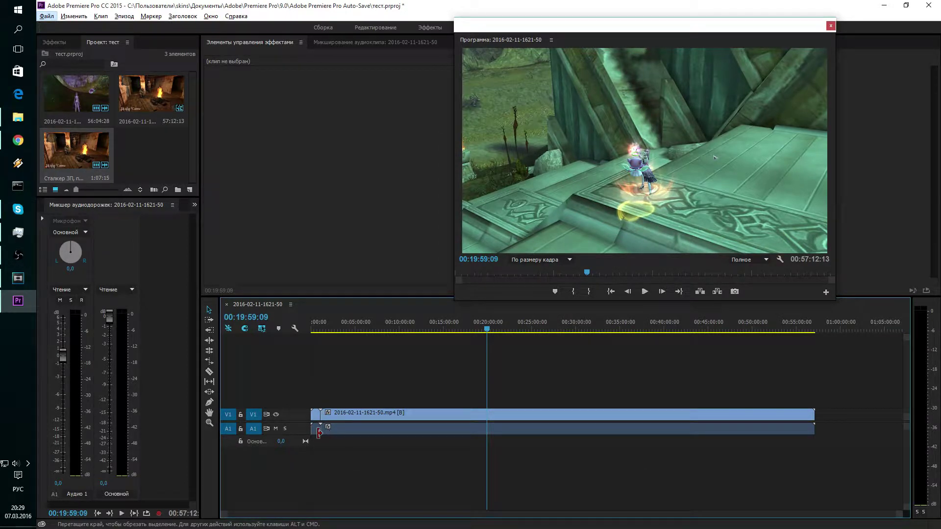
key("c")
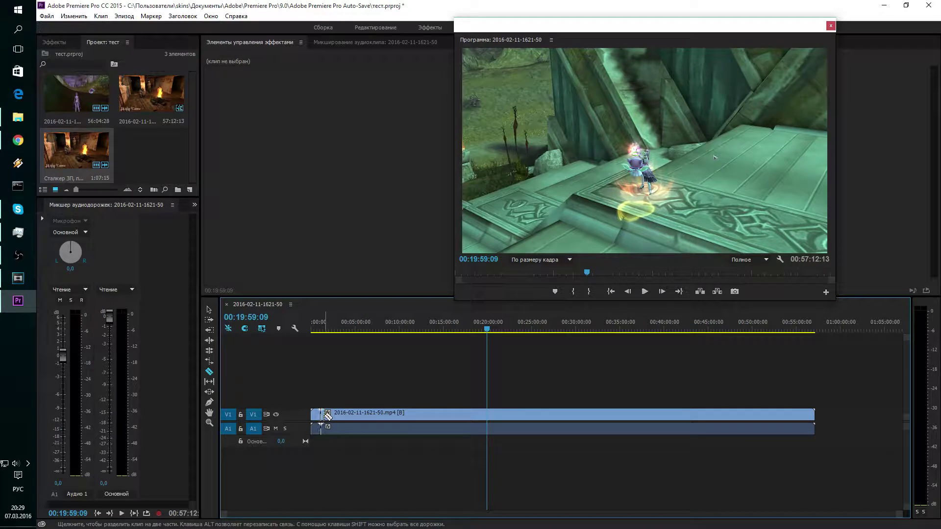
left_click(327, 416)
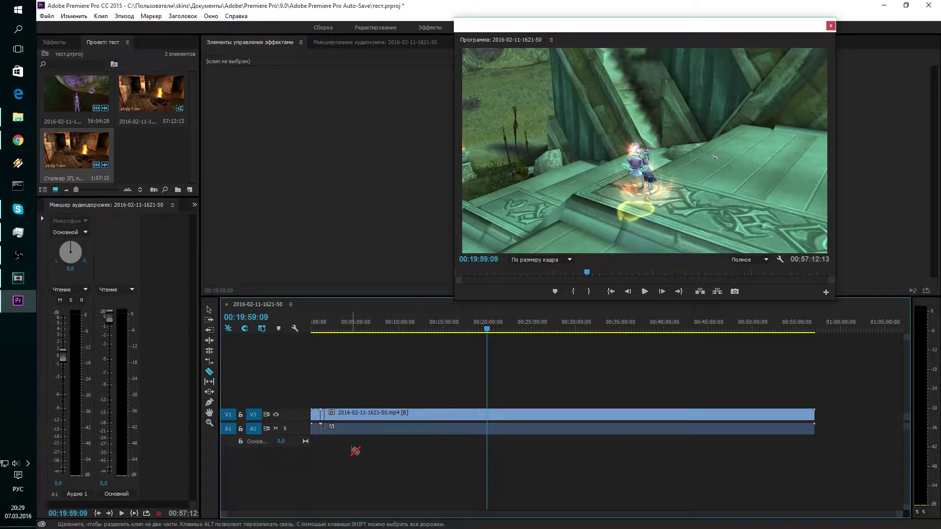
key("v")
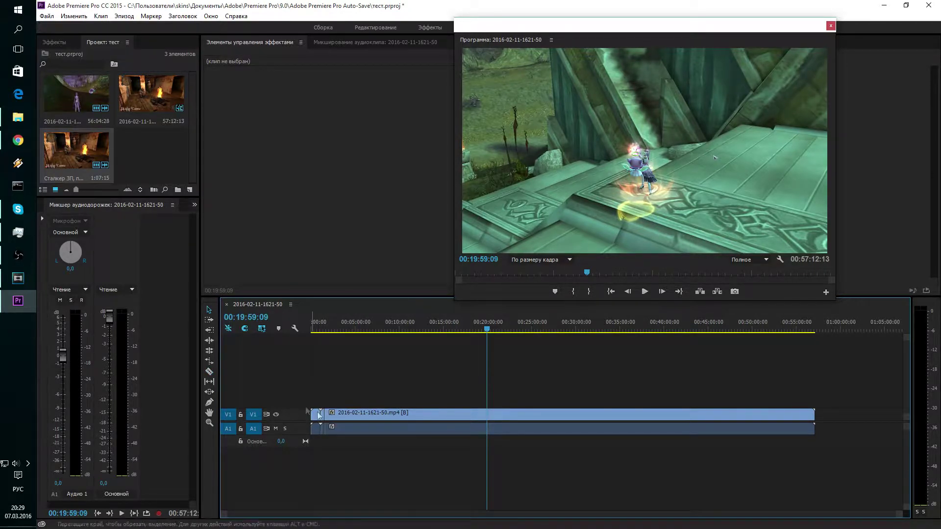
Step: Zoom the timeline in on the clip's opening section, then switch over to Vegas Pro
key("=")
key("=")
key("=")
key("=")
key("=")
key("minus")
key("minus")
key("minus")
key("=")
key("=")
key("=")
key("=")
key("equal")
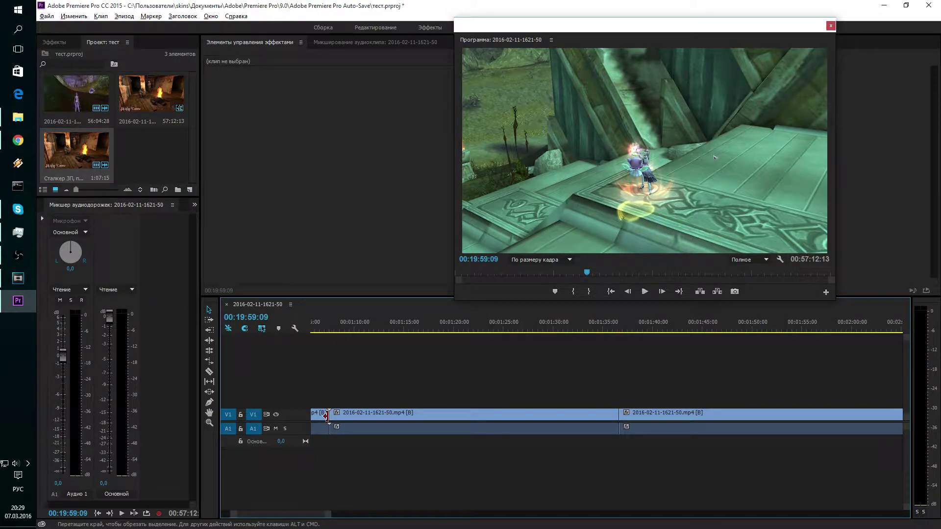
key("minus")
key("minus")
key("minus")
key("minus")
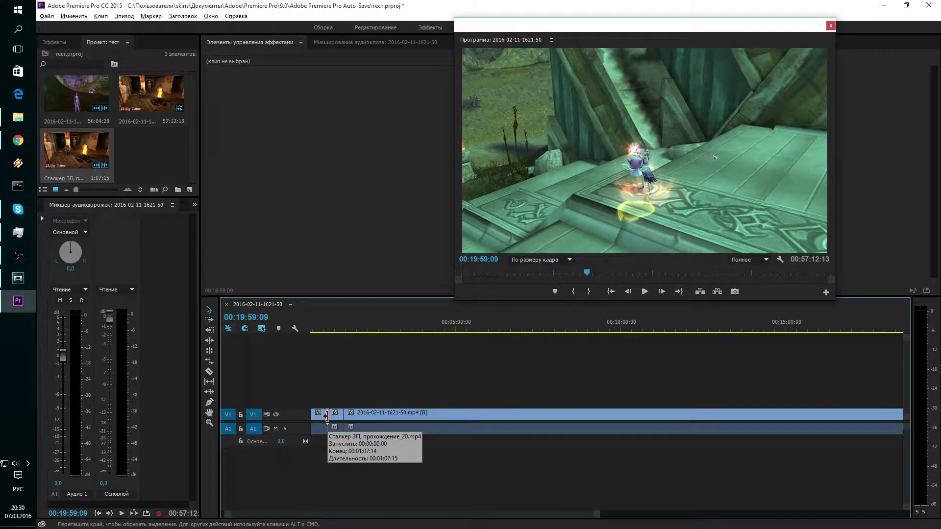
key("equal")
key("equal")
key("equal")
key("equal")
key("equal")
key("equal")
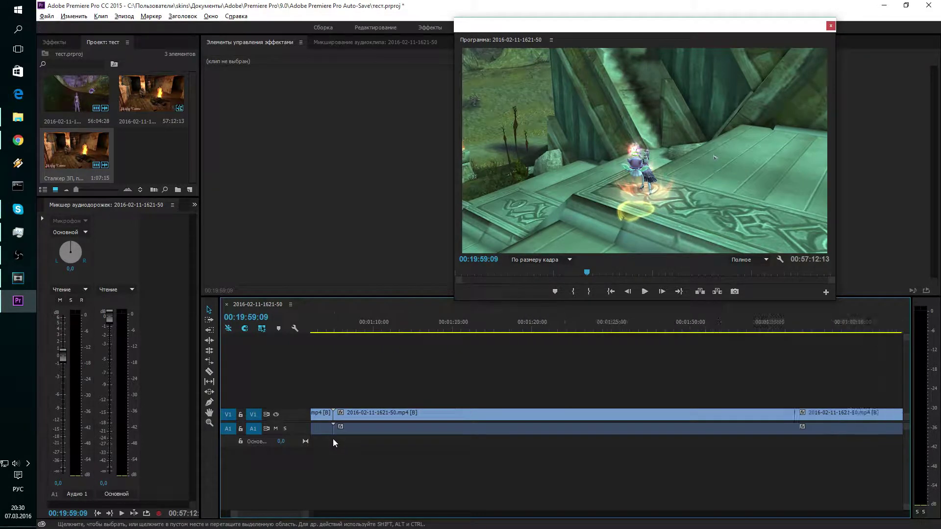
left_click(19, 279)
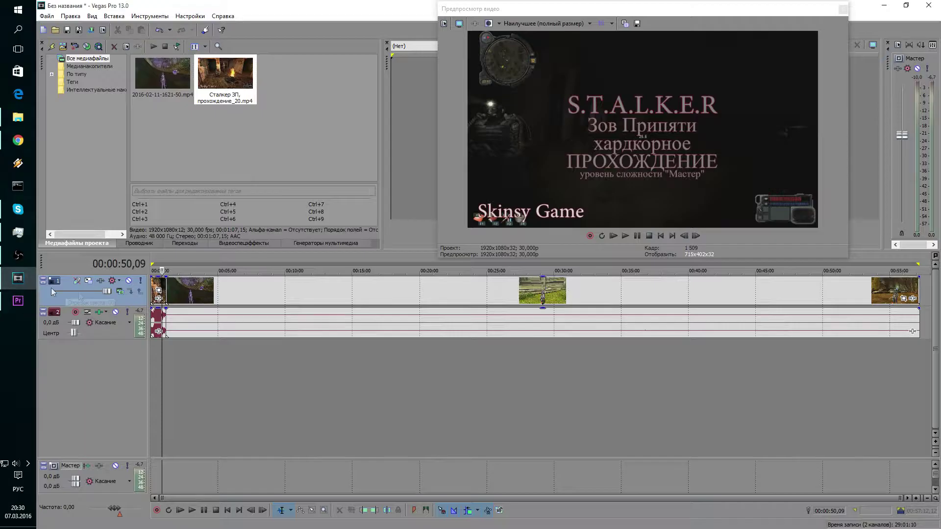
Step: Scrub and zoom through the Vegas timeline between about 00:01:31 and 00:02:17
key("alt")
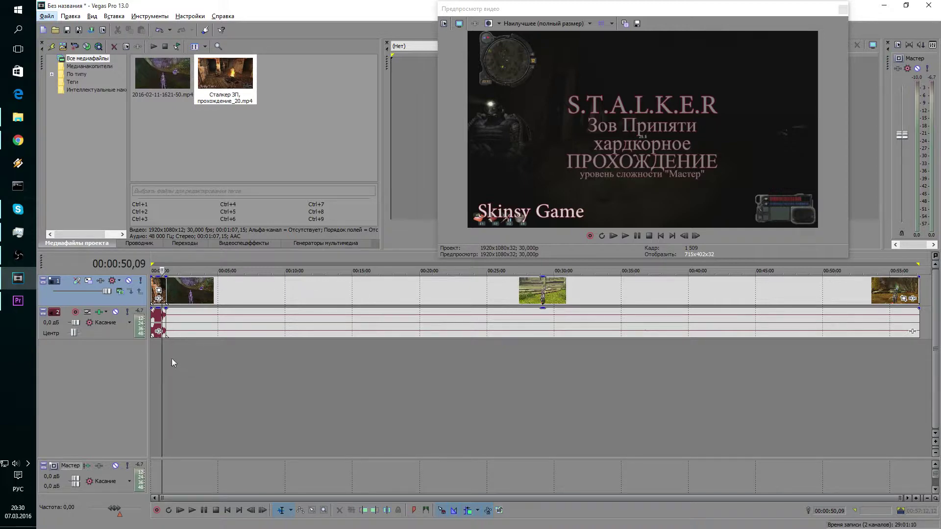
left_click(175, 344)
left_click(171, 345)
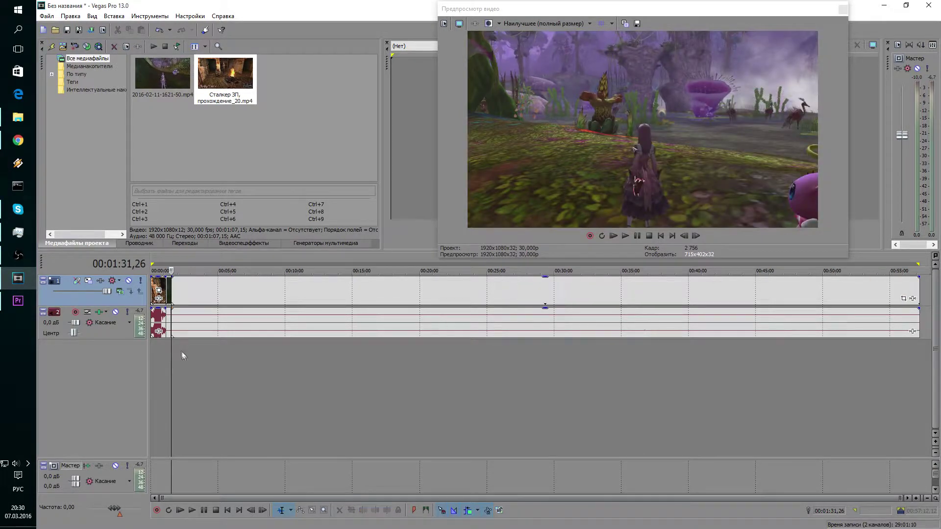
scroll(171, 335, "up", 5)
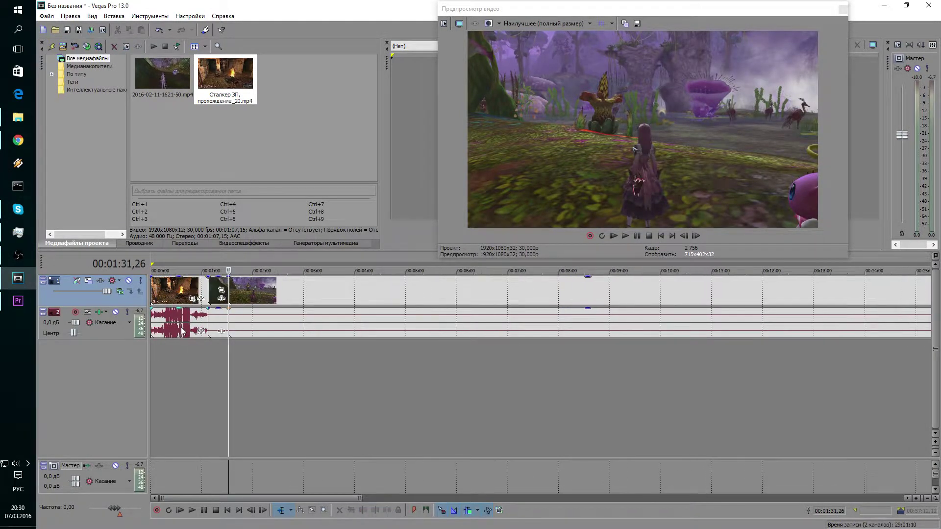
scroll(228, 327, "up", 5)
scroll(227, 326, "down", 3)
scroll(273, 348, "down", 2)
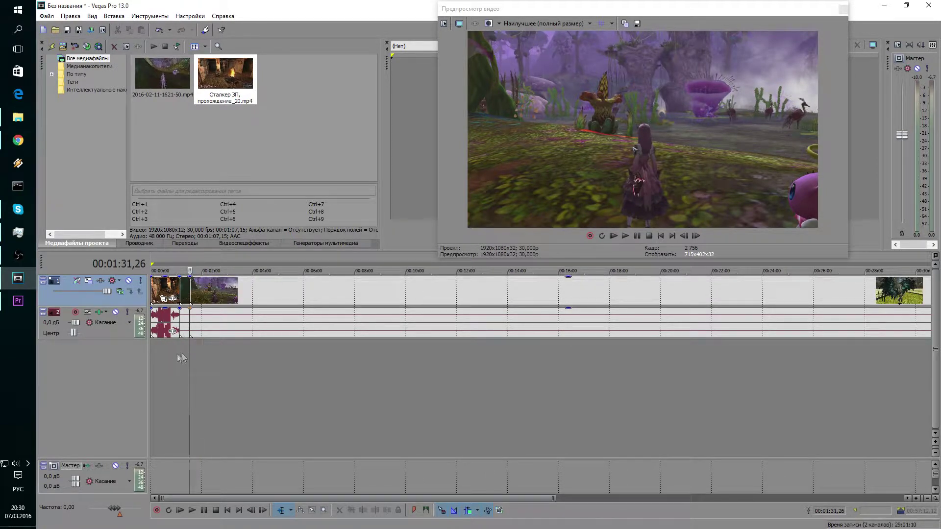
left_click_drag(189, 355, 719, 353)
scroll(232, 295, "up", 5)
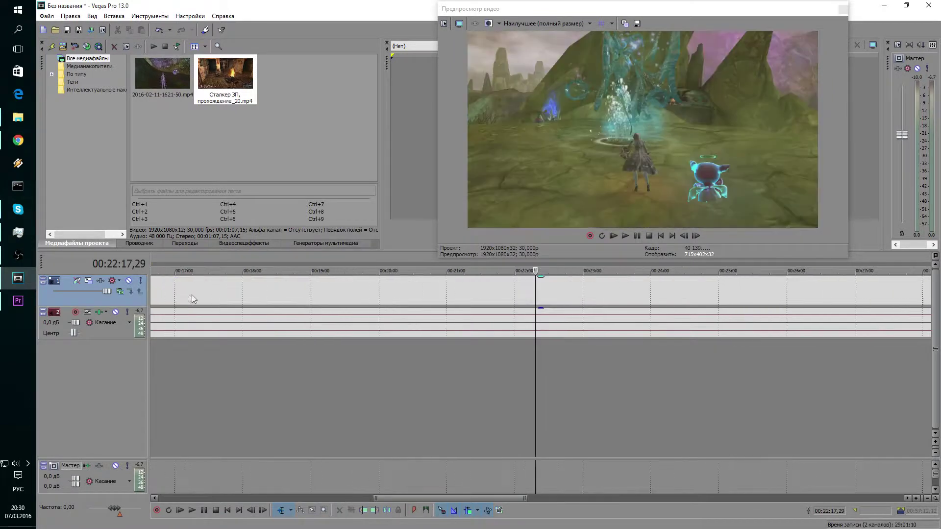
scroll(542, 294, "down", 2)
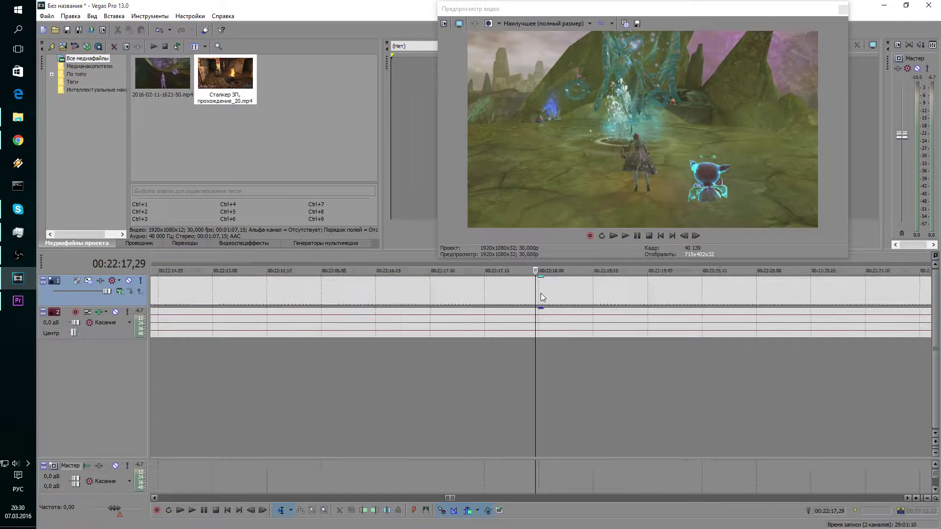
scroll(539, 297, "down", 5)
scroll(538, 295, "down", 5)
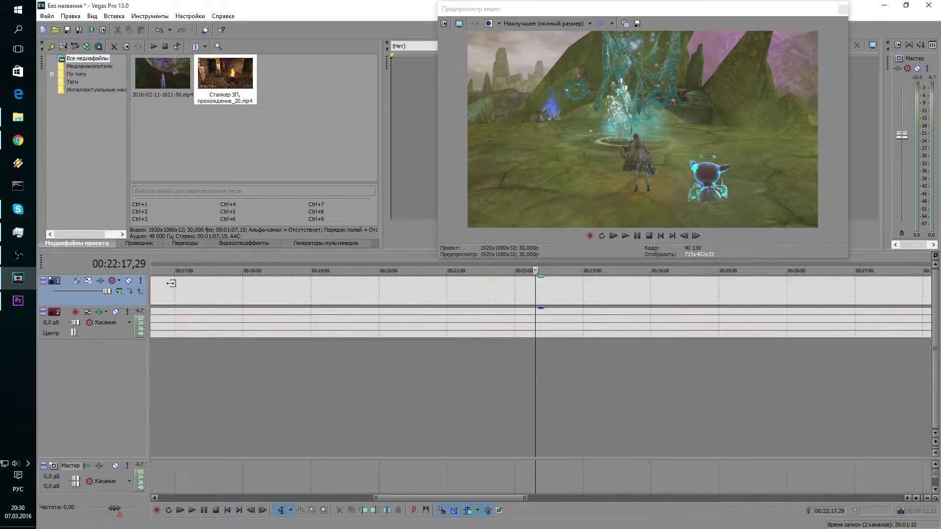
Step: Review the footage around 00:01:22–00:01:58, then return to Premiere Pro
left_click_drag(450, 363, 172, 341)
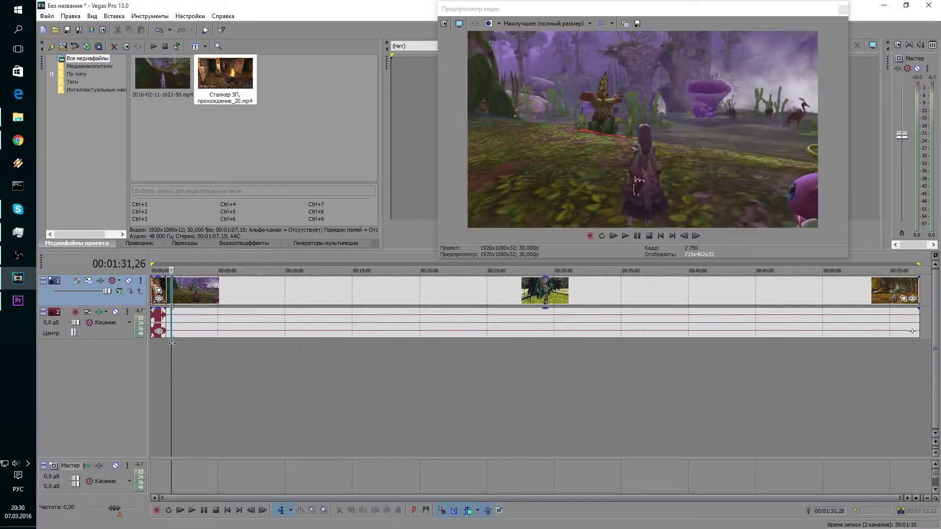
left_click_drag(173, 341, 178, 342)
scroll(178, 343, "up", 5)
scroll(322, 334, "up", 3)
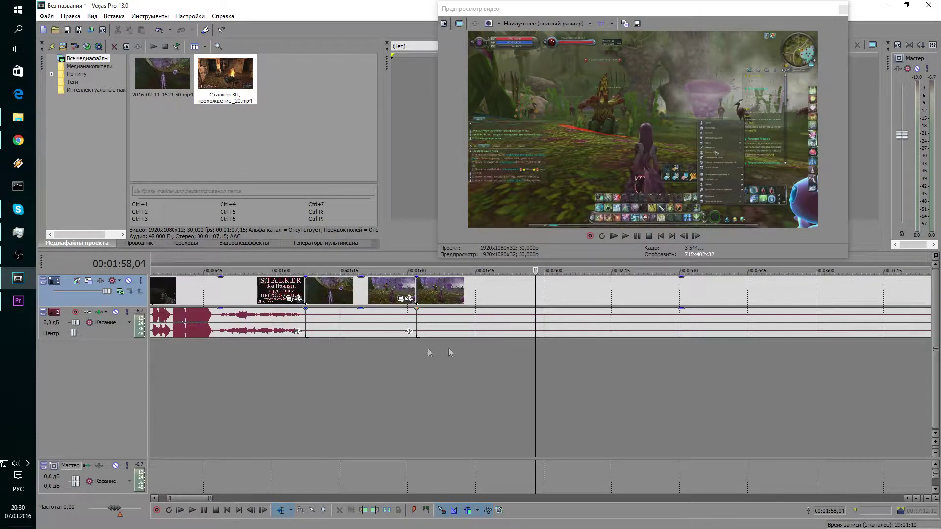
left_click_drag(538, 351, 376, 347)
scroll(353, 370, "up", 2)
scroll(377, 361, "up", 2)
scroll(377, 361, "down", 2)
scroll(447, 364, "down", 2)
scroll(447, 364, "down", 2)
scroll(447, 365, "down", 2)
scroll(267, 363, "down", 2)
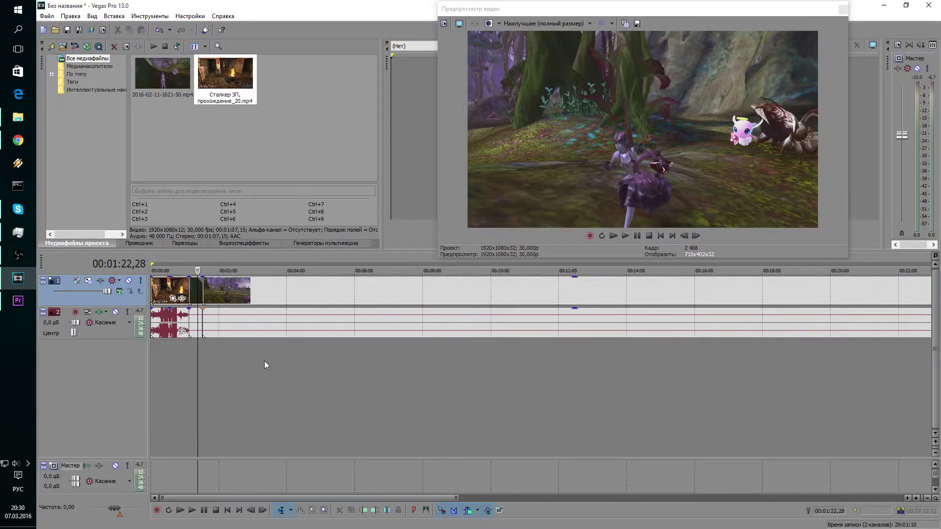
scroll(265, 364, "down", 3)
scroll(264, 363, "down", 1)
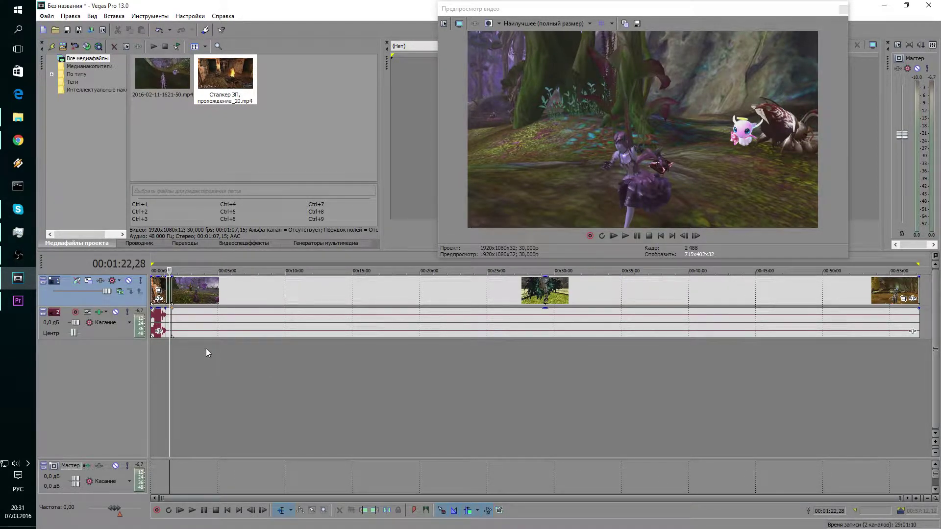
left_click(19, 303)
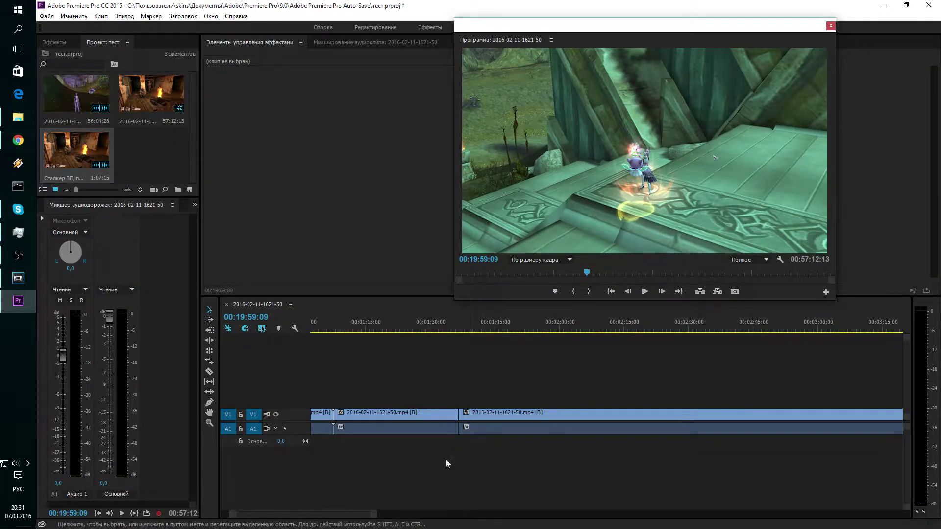
Step: Cut the game footage at about 1:15 and 1:30 with the Razor tool
scroll(442, 456, "up", 2)
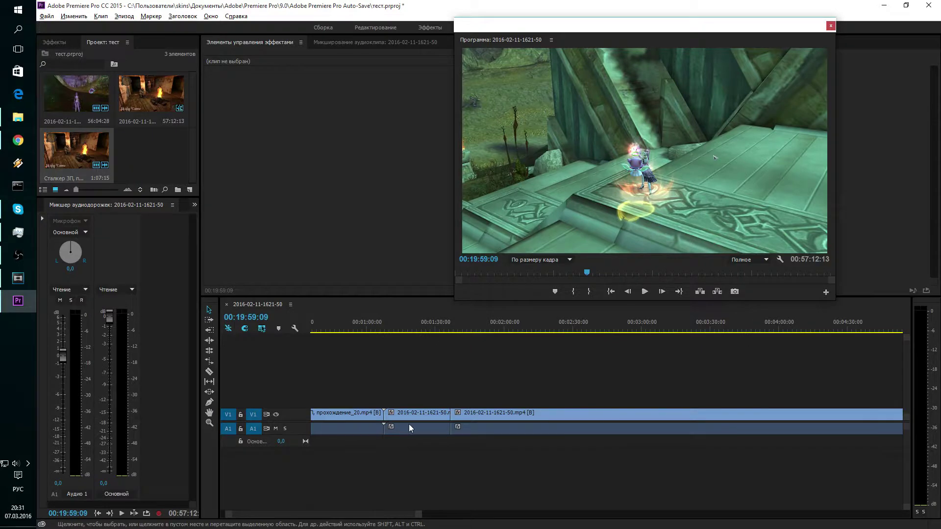
scroll(369, 431, "up", 2, "alt")
scroll(380, 434, "up", 1, "alt")
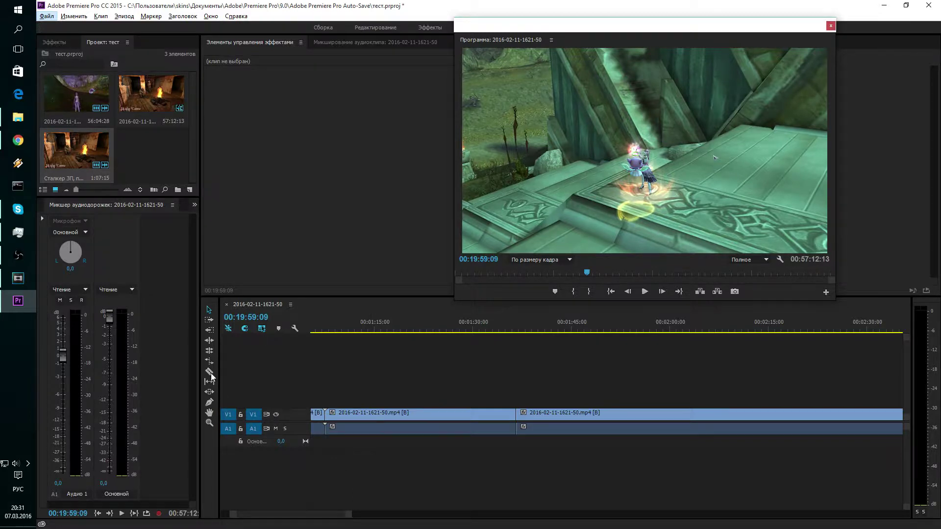
key("Escape")
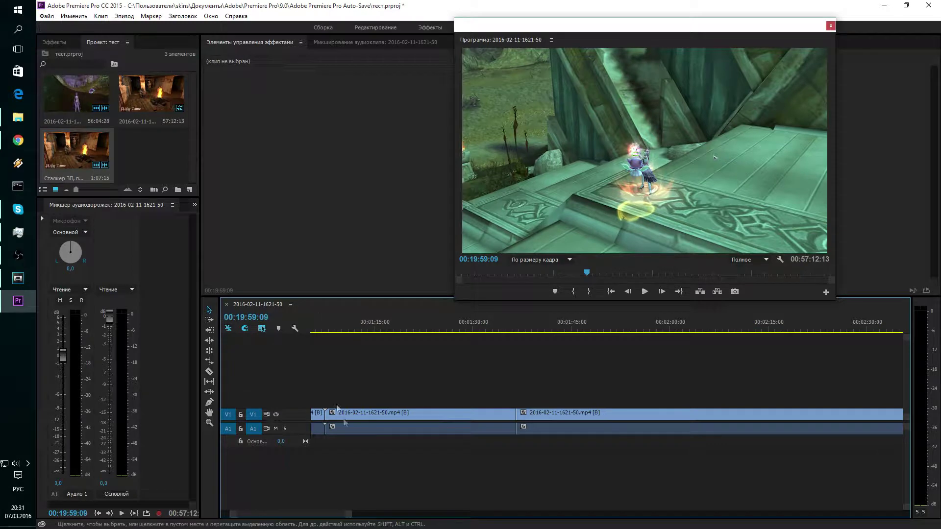
key("c")
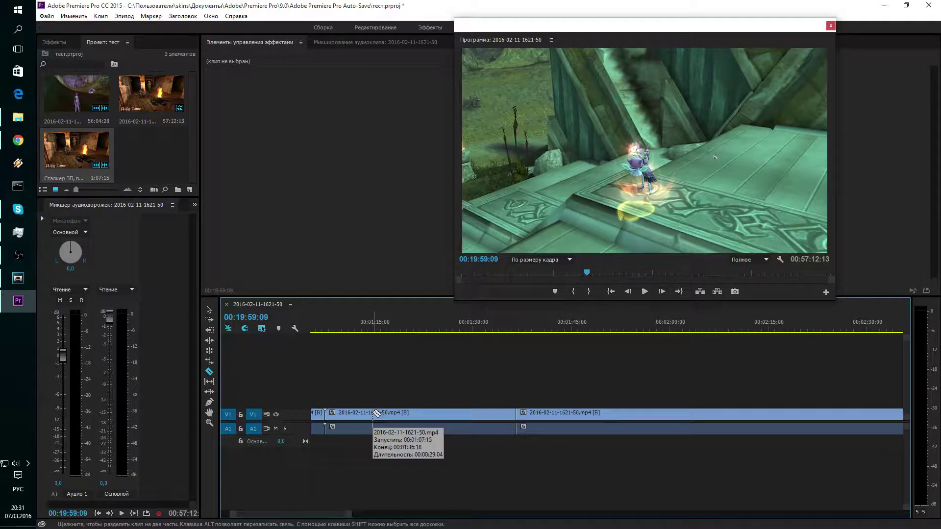
left_click(373, 413)
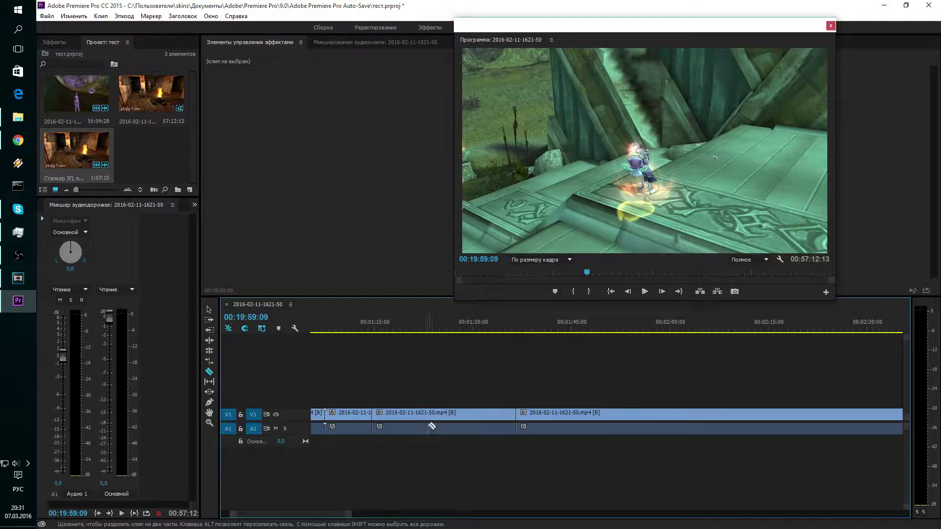
left_click(472, 413)
Step: Delete the piece between the two cuts, then undo to restore it
key("v")
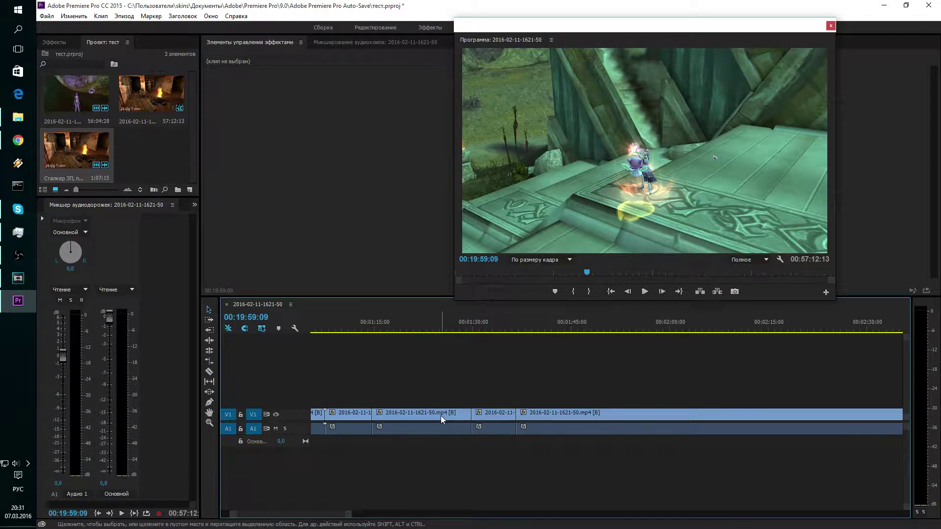
left_click(440, 415)
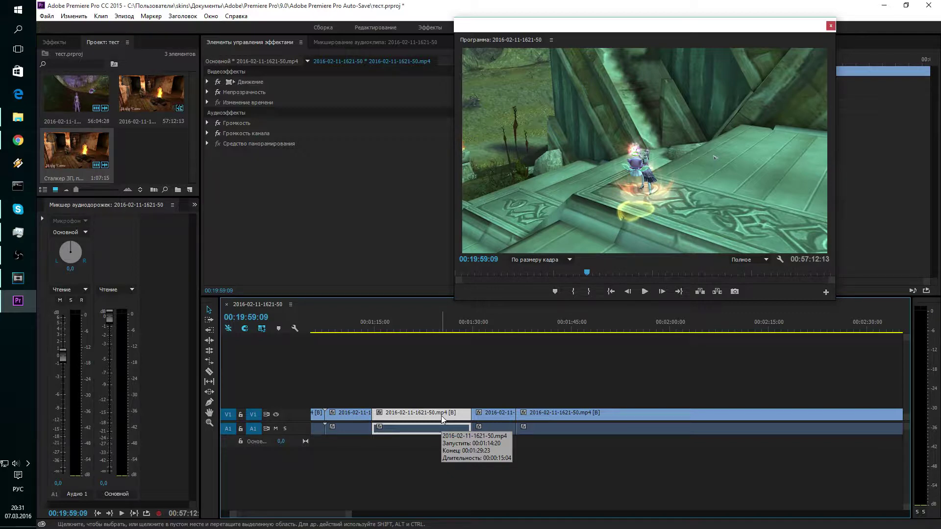
key("Delete")
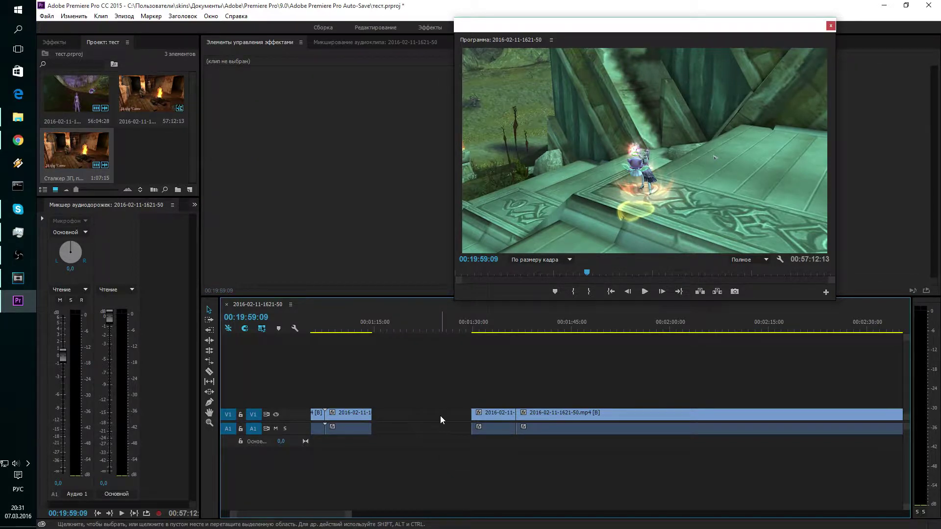
key("ctrl+z")
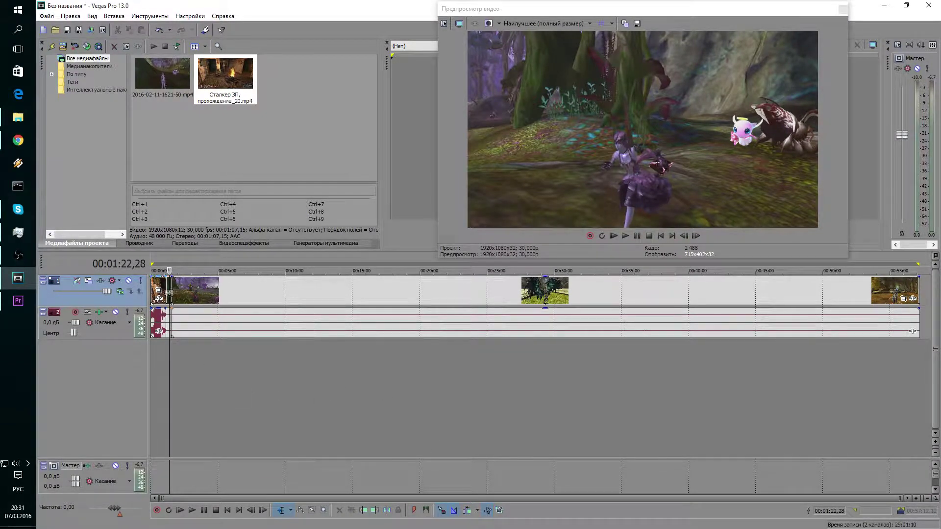
Step: Split the Vegas game footage at about 1:19 and at 1:21,10
scroll(193, 295, "up", 5)
scroll(193, 298, "up", 5)
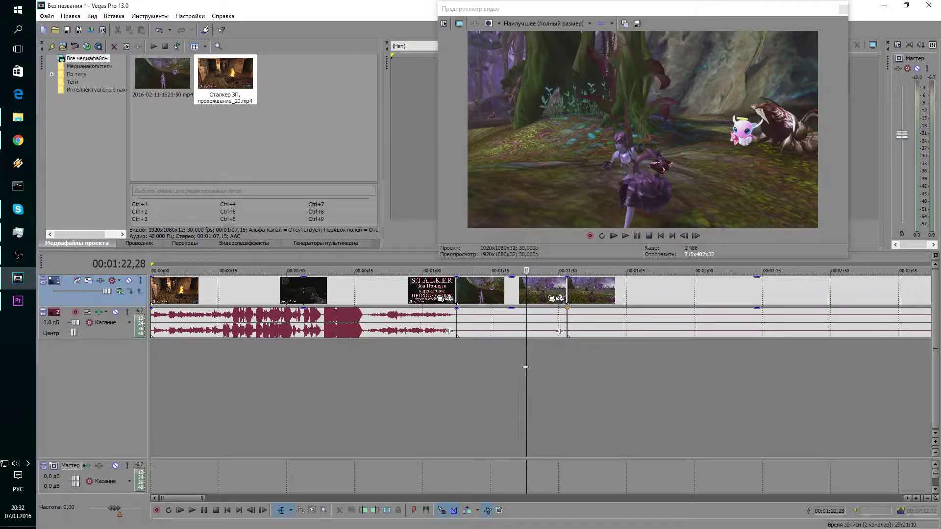
left_click_drag(525, 367, 511, 364)
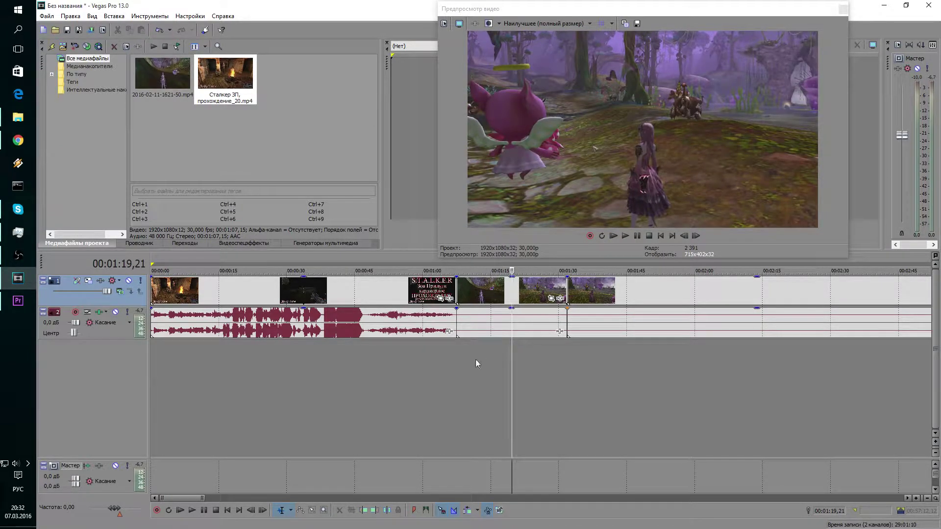
key("ctrl+z")
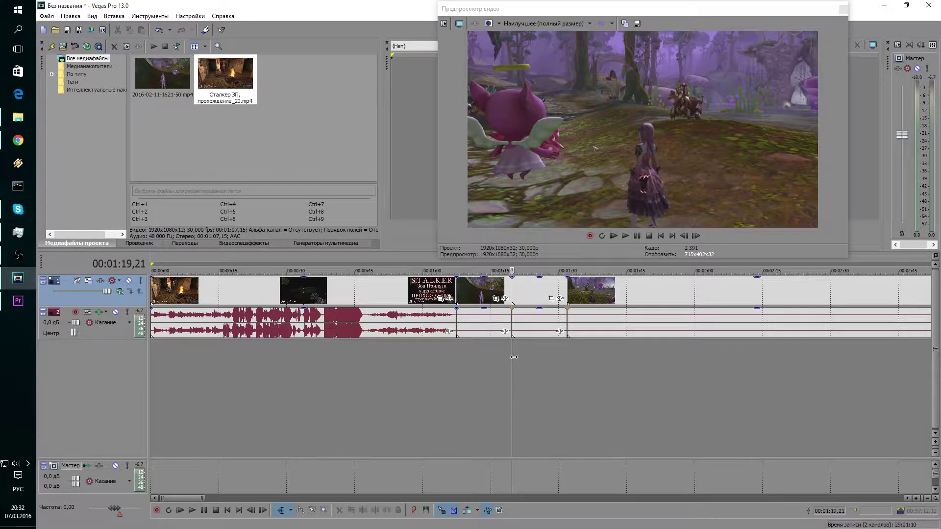
left_click_drag(514, 357, 520, 358)
key("s")
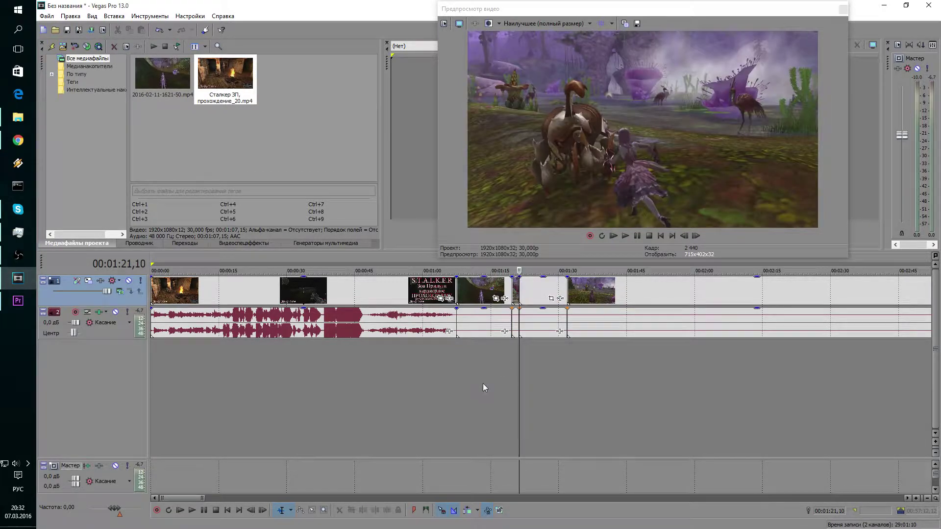
Step: Delete the short piece between the cuts, undo it, and return to Premiere Pro
left_click(513, 323)
key("Delete")
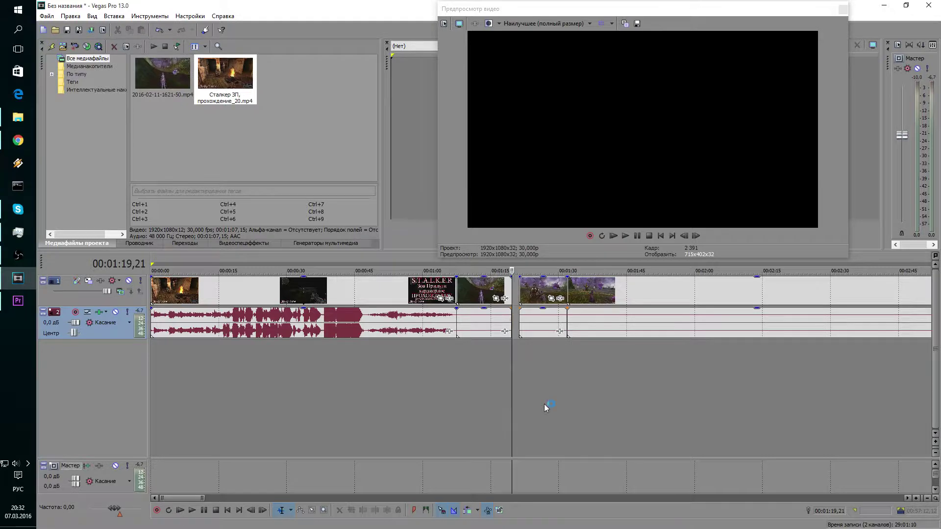
key("ctrl+z")
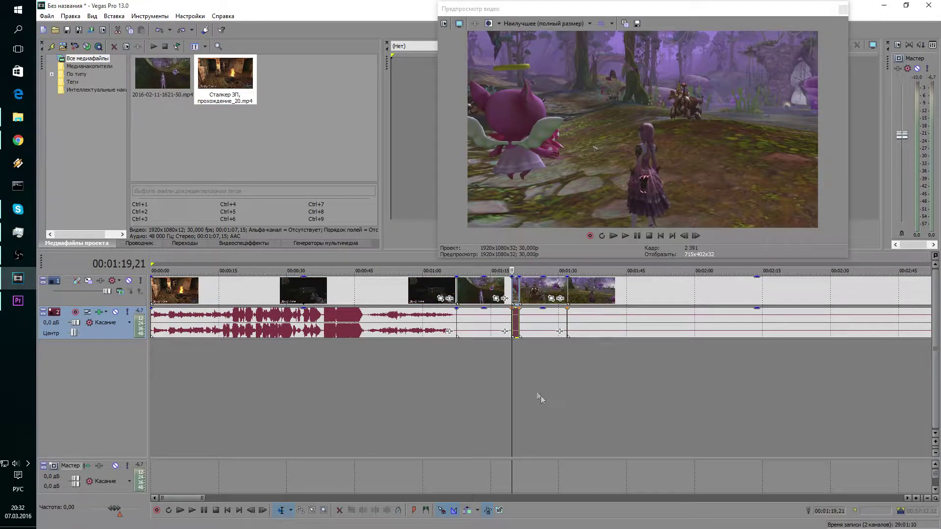
left_click(14, 302)
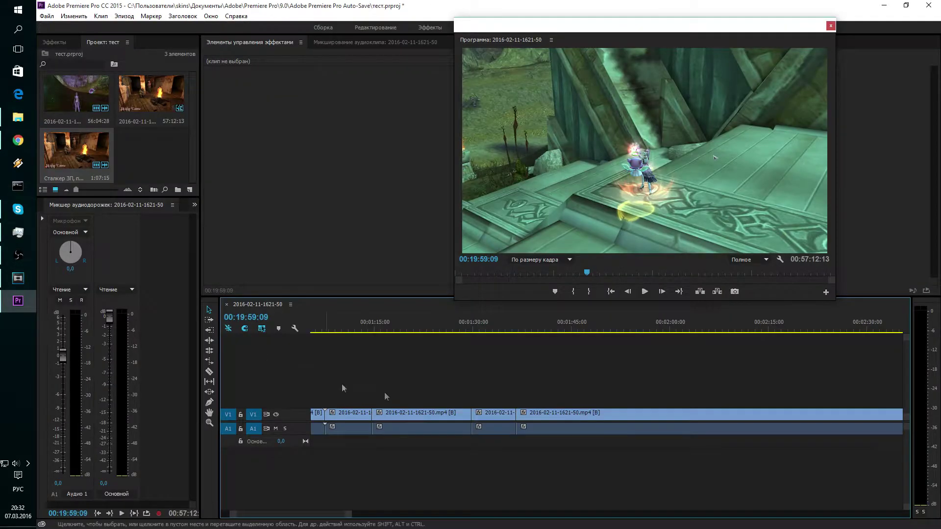
Step: Add a new empty V2 video track from the timeline's track context menu
key("c")
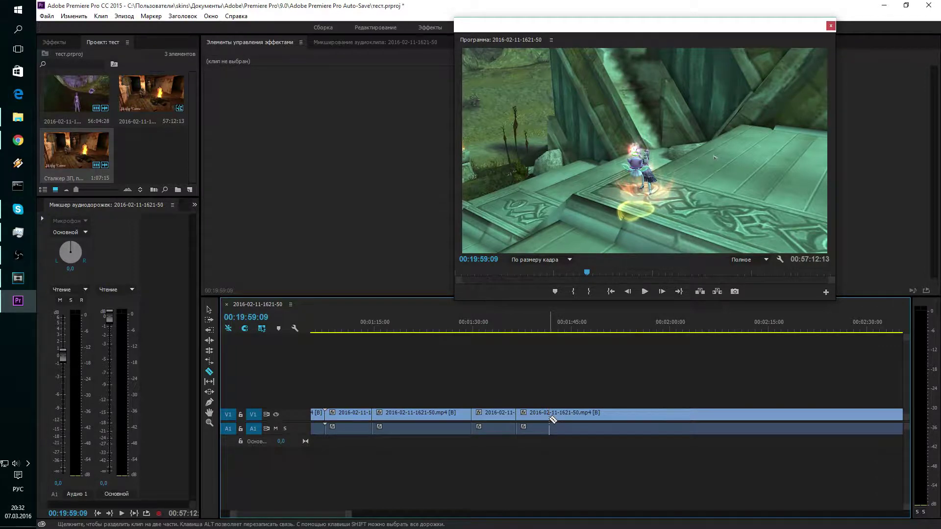
right_click(298, 416)
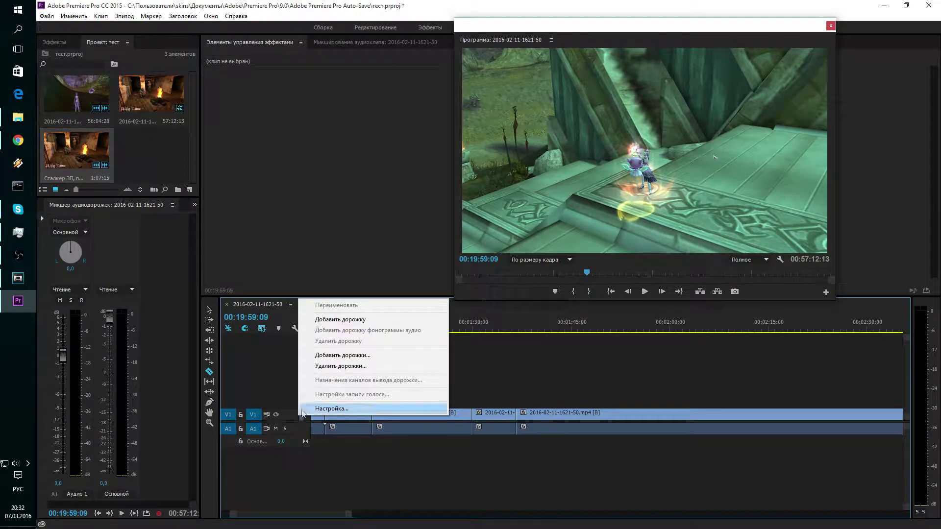
left_click(340, 320)
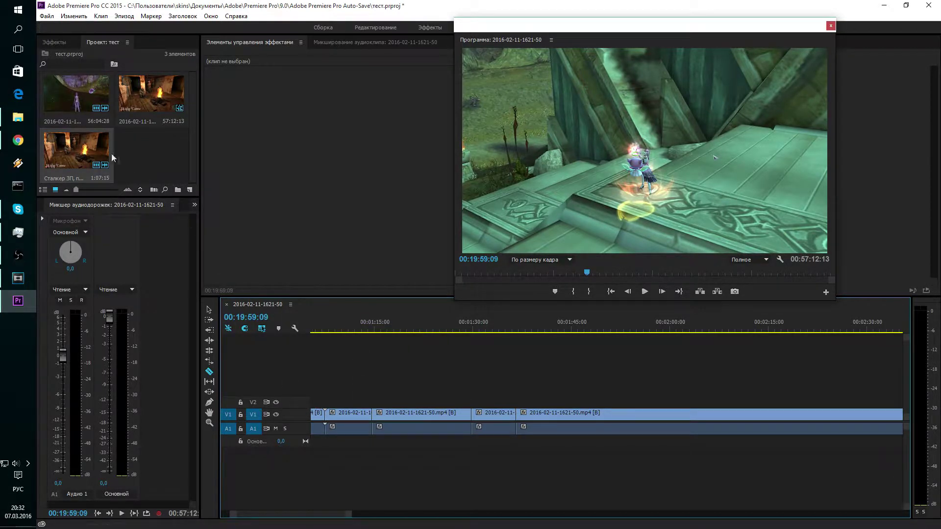
Step: Place the Сталкер ЗП, прохождение_20.mp4 clip on V2 near 1:28
left_click_drag(76, 152, 469, 401)
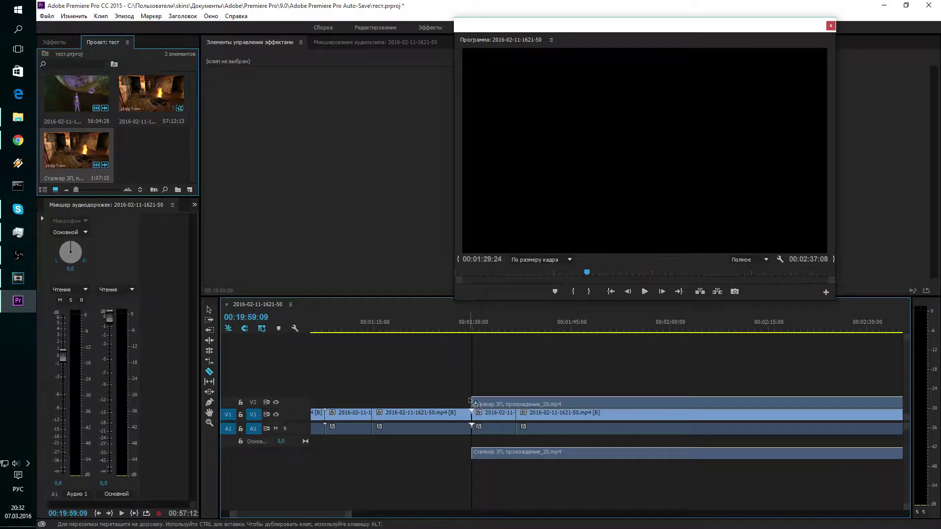
left_click_drag(469, 401, 459, 405)
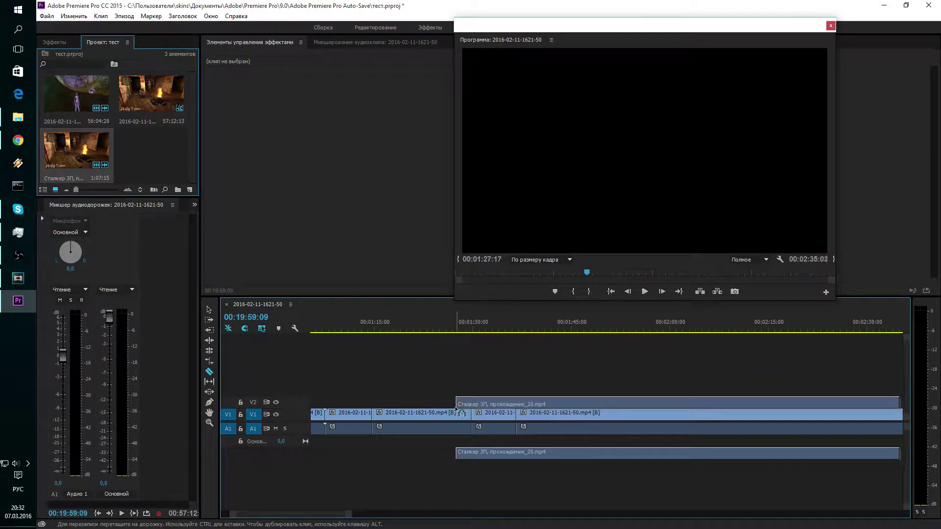
left_click_drag(459, 405, 448, 404)
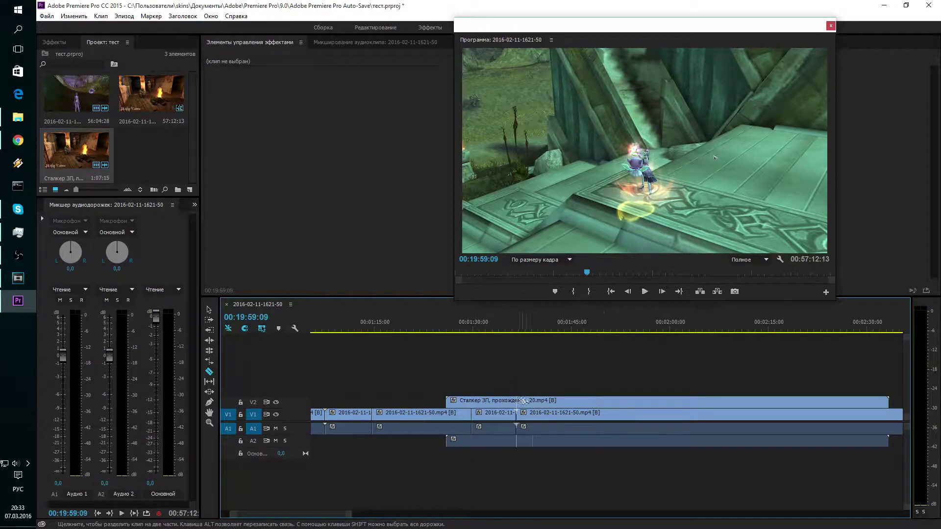
Step: Cut the V2 clip at the two edit points, then switch to Vegas Pro
left_click(471, 402)
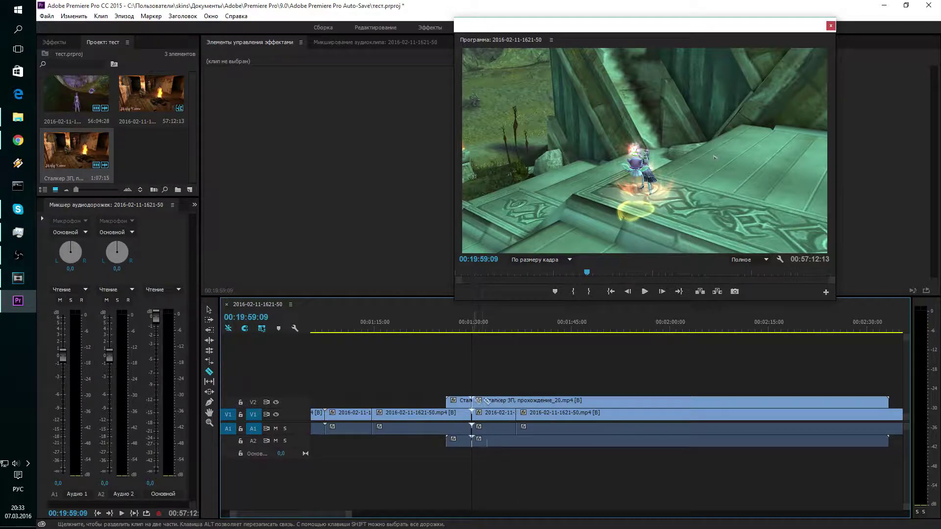
left_click(516, 402)
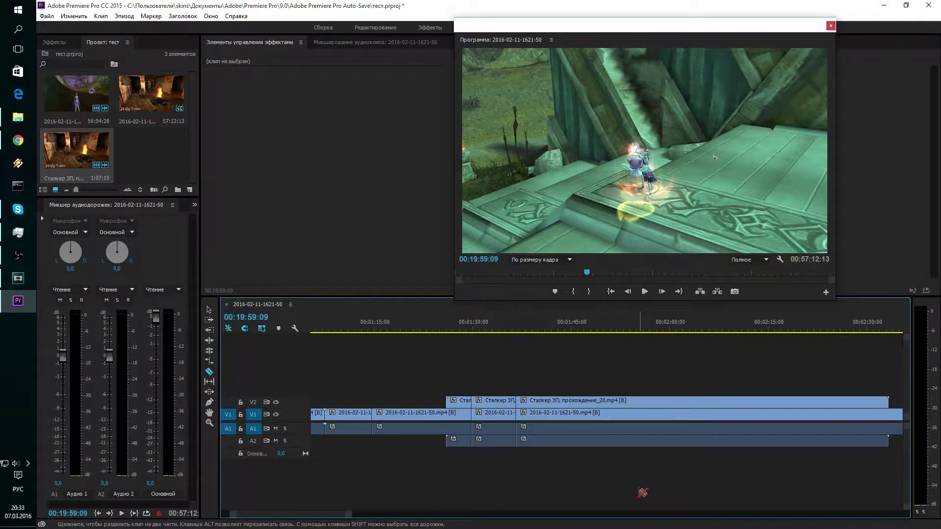
left_click(18, 278)
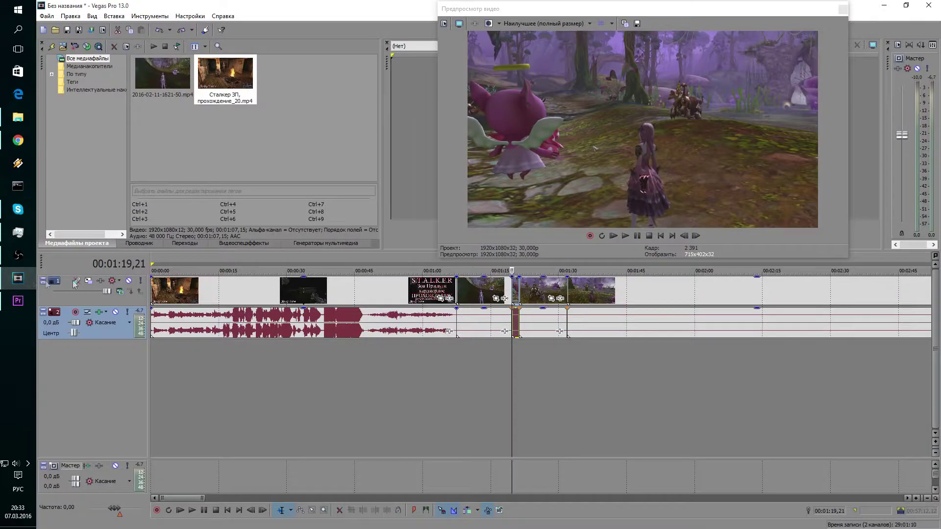
Step: Insert a new empty video track above the game footage
scroll(343, 351, "up", 3)
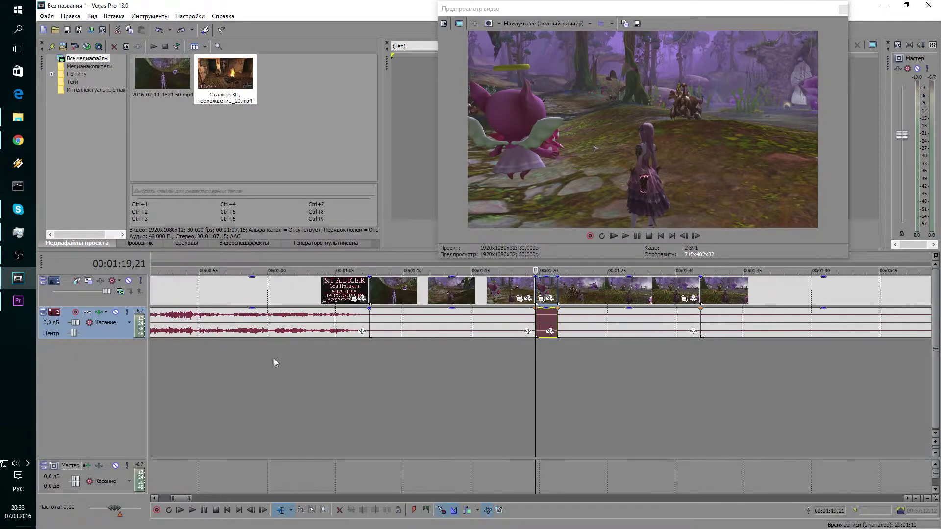
scroll(275, 363, "down", 4)
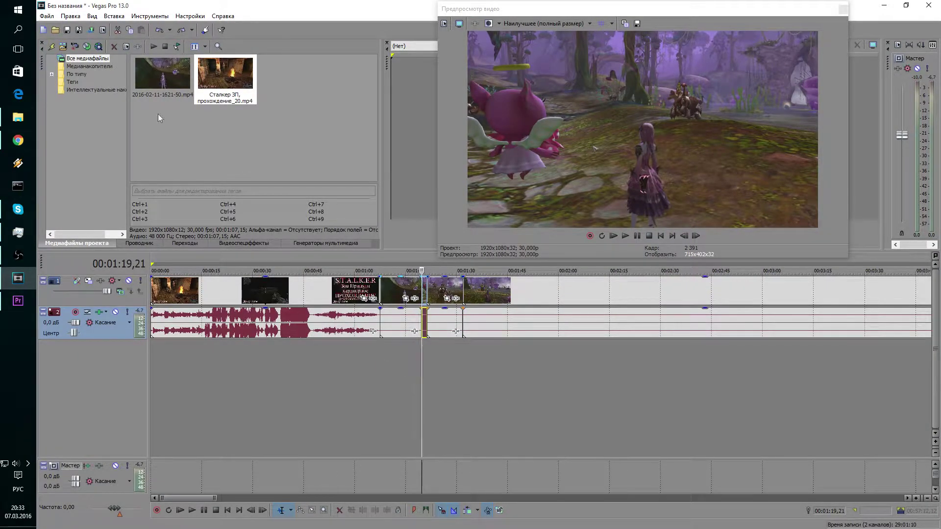
right_click(127, 302)
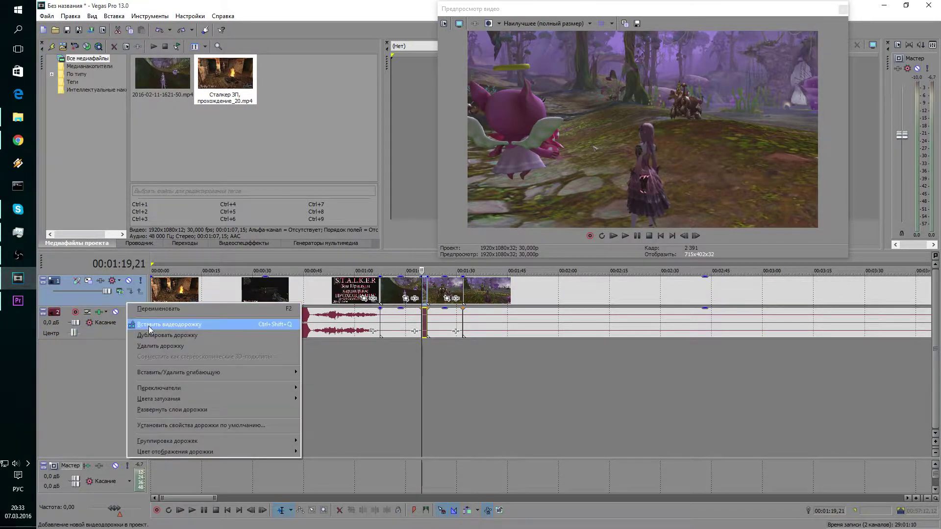
left_click(195, 324)
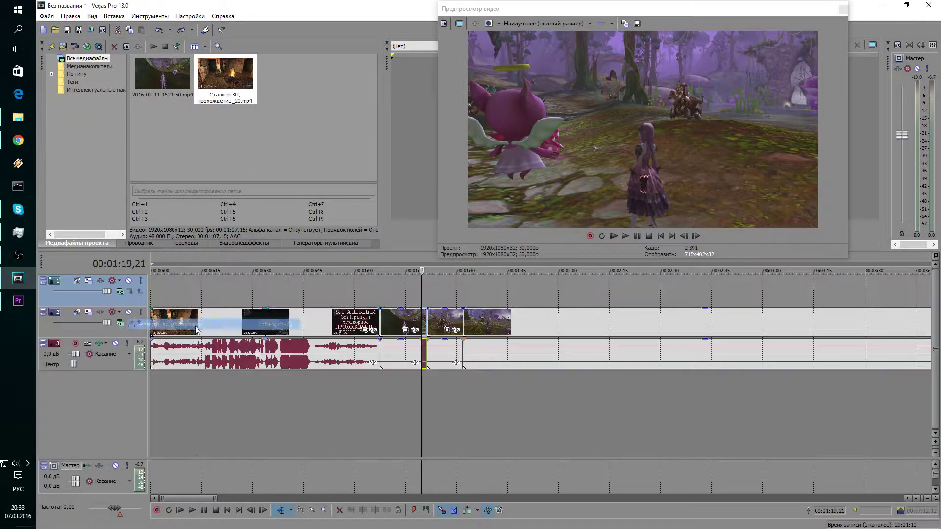
Step: Insert an empty audio track and drop the Сталкер ЗП clip at the play position
right_click(126, 393)
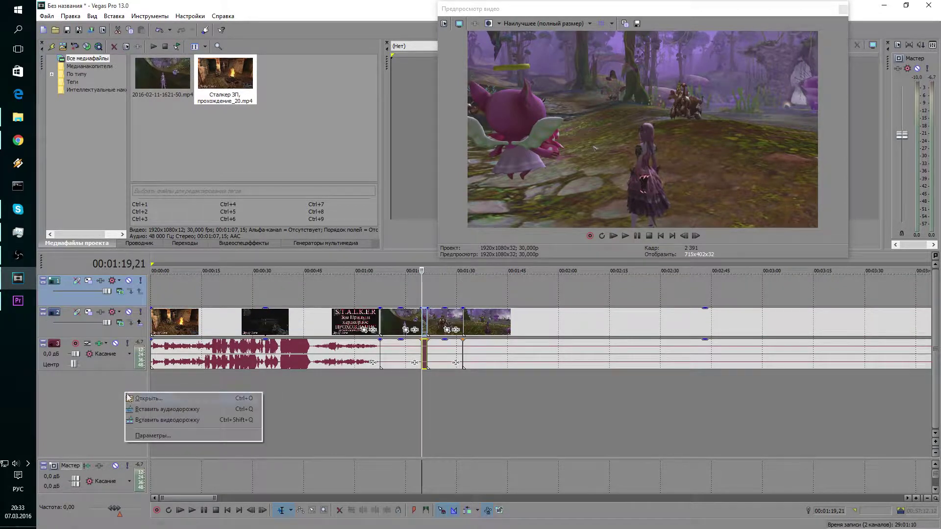
left_click(164, 410)
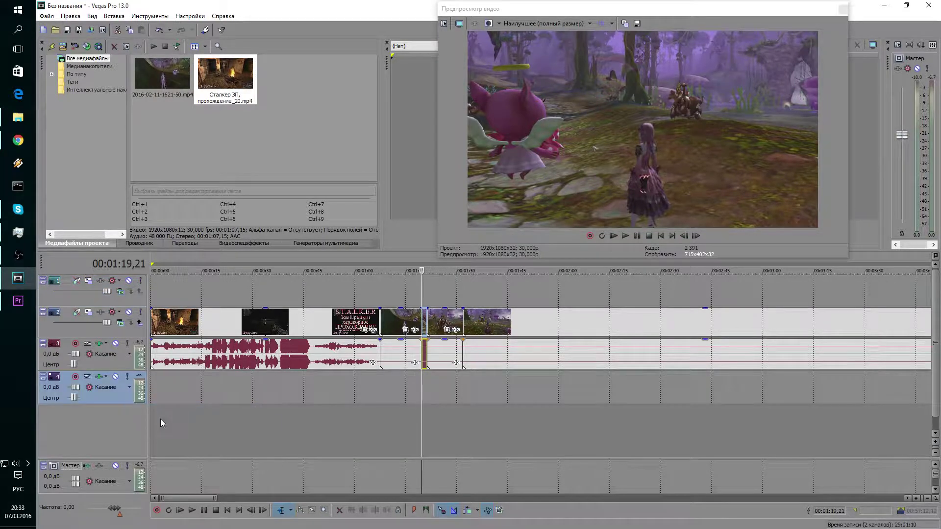
left_click_drag(214, 82, 429, 296)
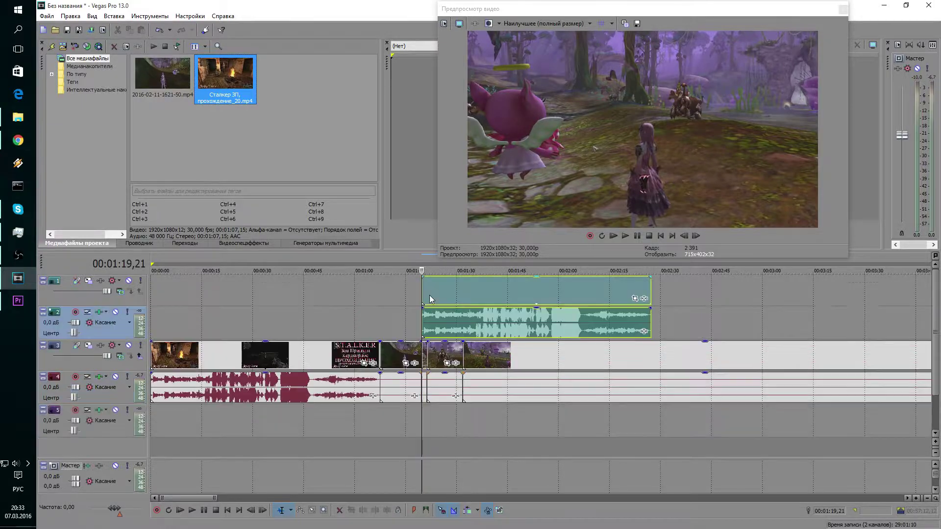
Step: Delete empty track 5 and move the Сталкер ЗП audio beneath the game audio
right_click(115, 434)
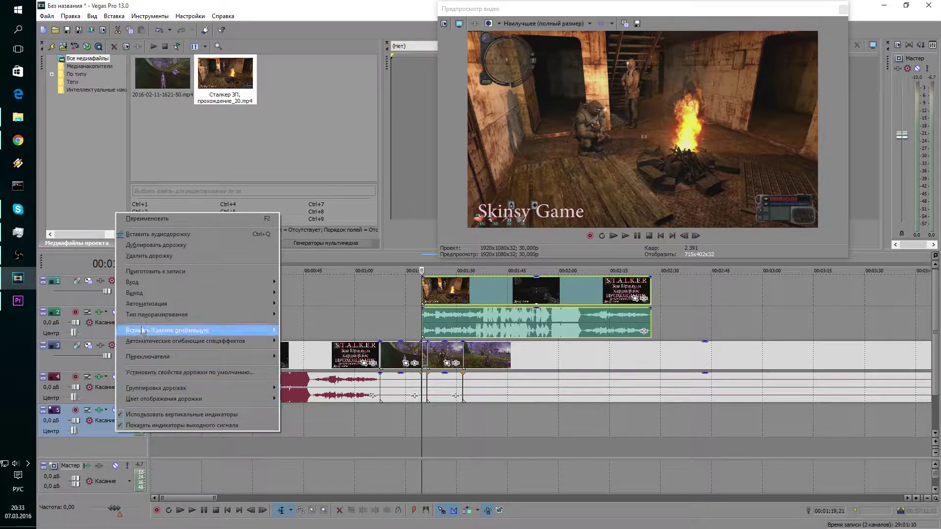
left_click(150, 260)
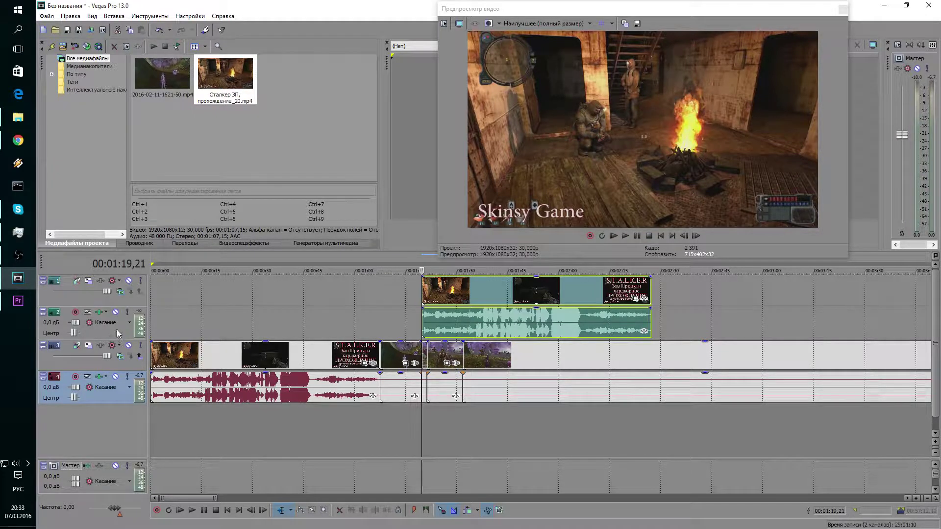
left_click_drag(118, 334, 115, 425)
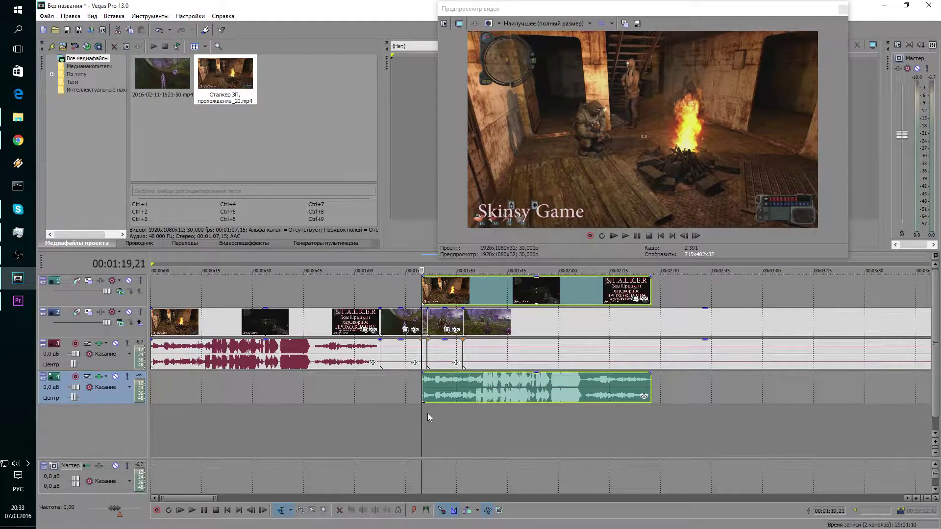
left_click(468, 292)
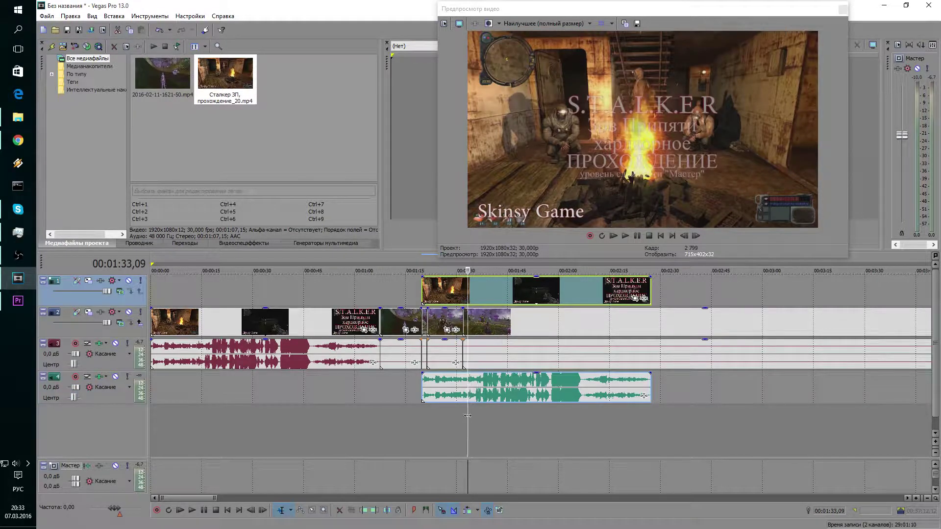
Step: Split the Сталкер ЗП clip at 1:31,26 and 1:41,15, then scrub to about 2:00
left_click(464, 415)
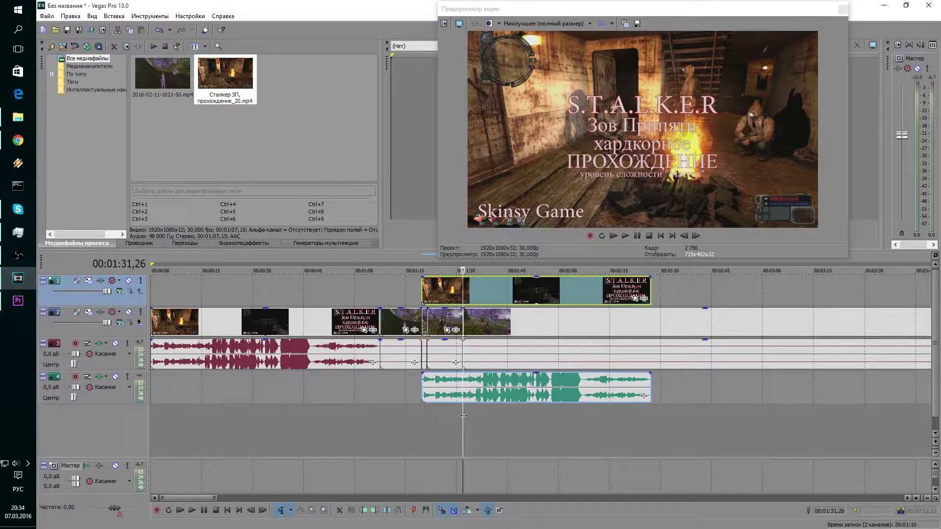
key("s")
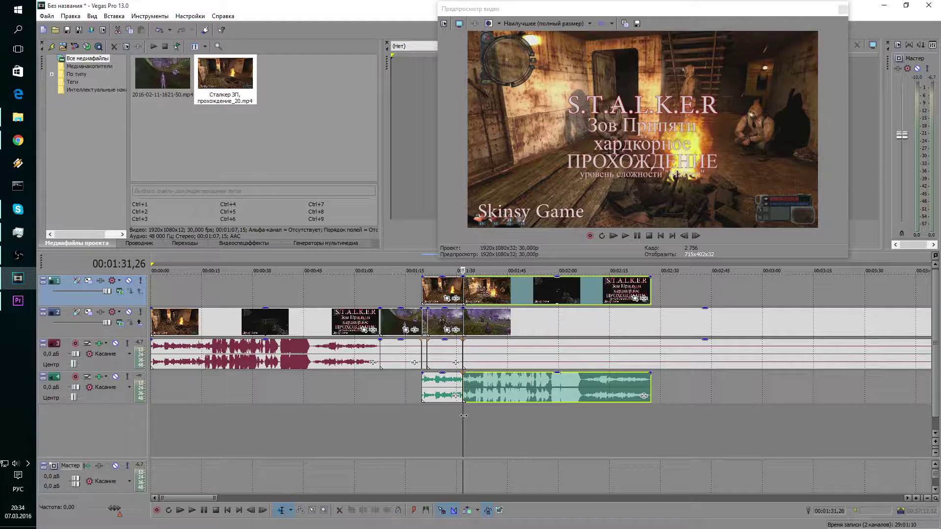
left_click_drag(464, 416, 495, 412)
key("s")
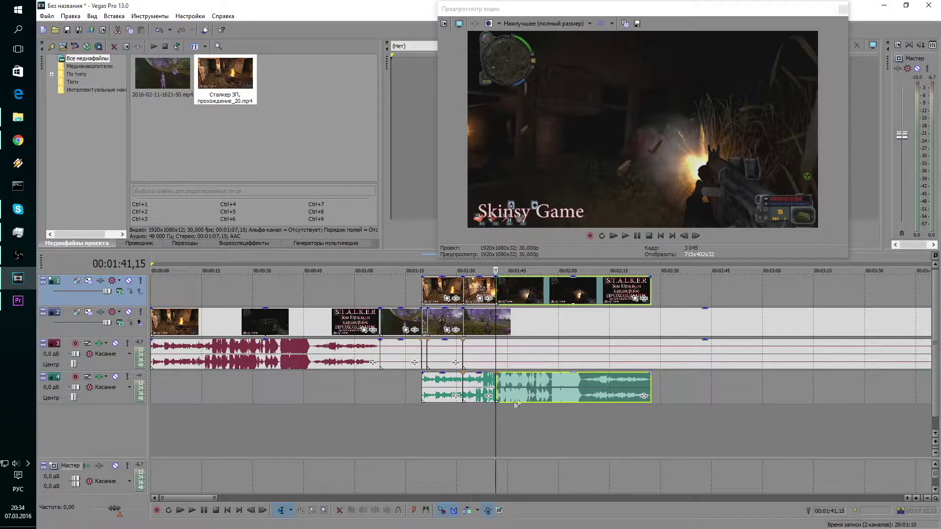
left_click_drag(492, 414, 592, 410)
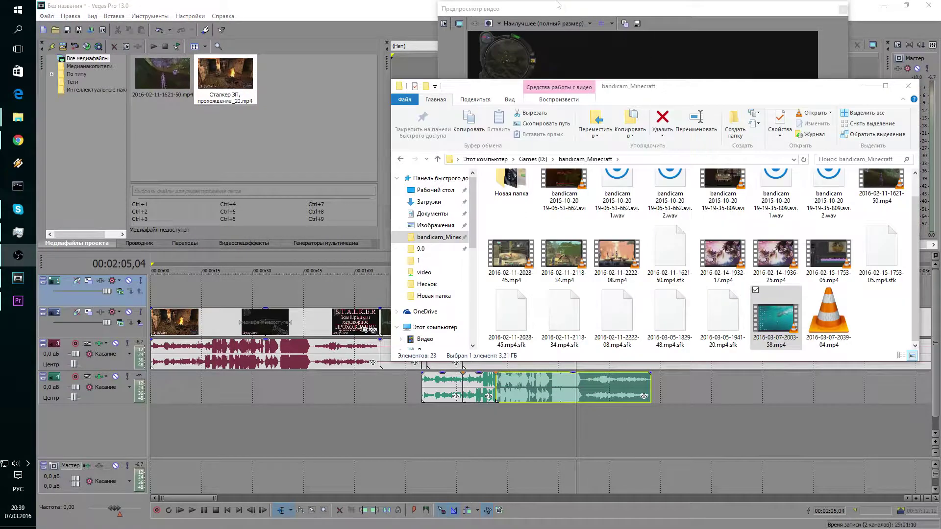
Step: Bring the Vegas Pro project back in front of File Explorer
left_click(391, 10)
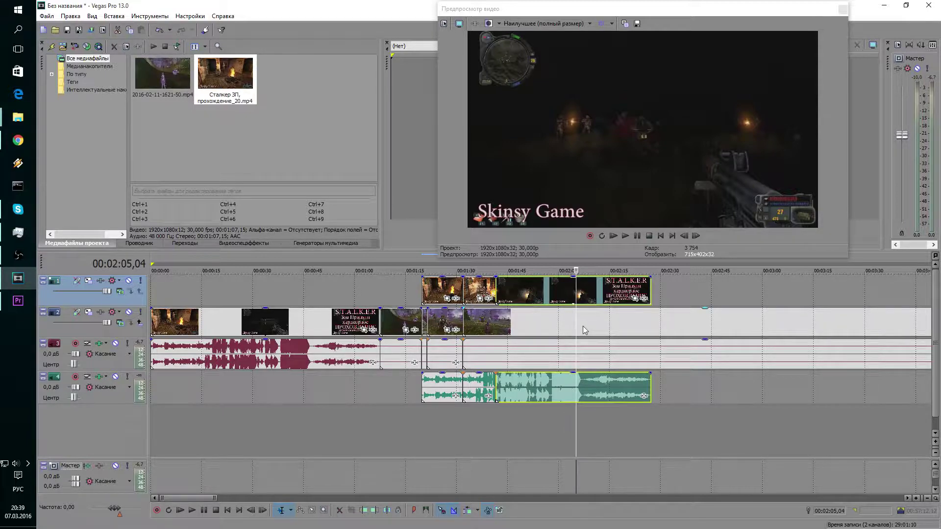
Step: Check Vegas frames between 2:05 and 2:09, including the S.T.A.L.K.E.R title frame
left_click(582, 324)
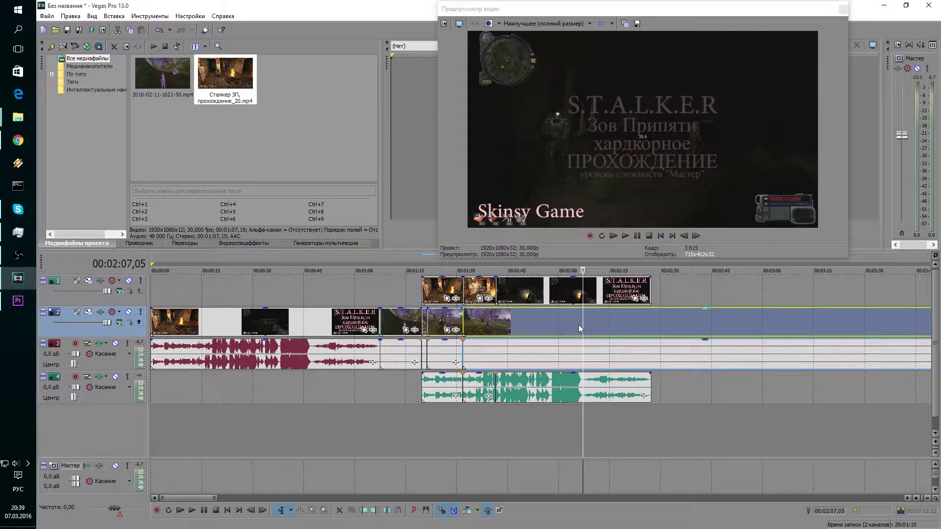
left_click(579, 325)
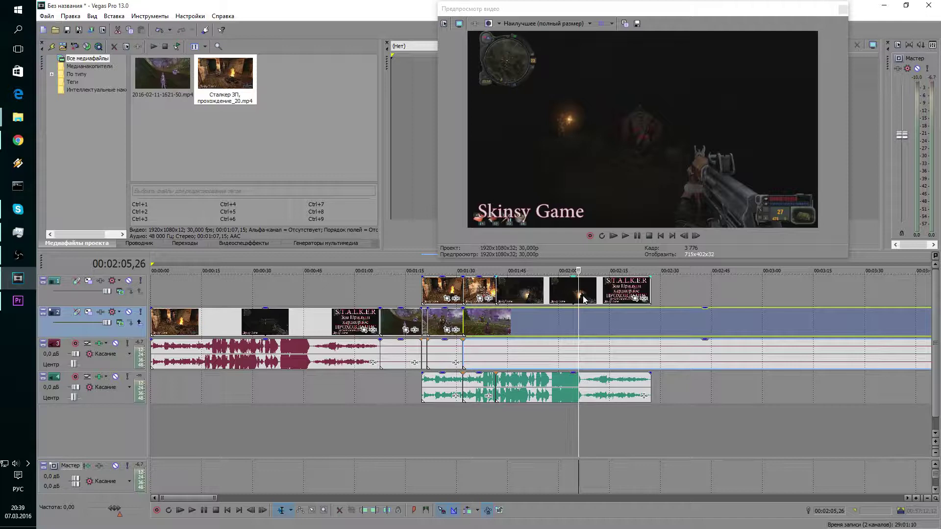
left_click(584, 315)
left_click(593, 325)
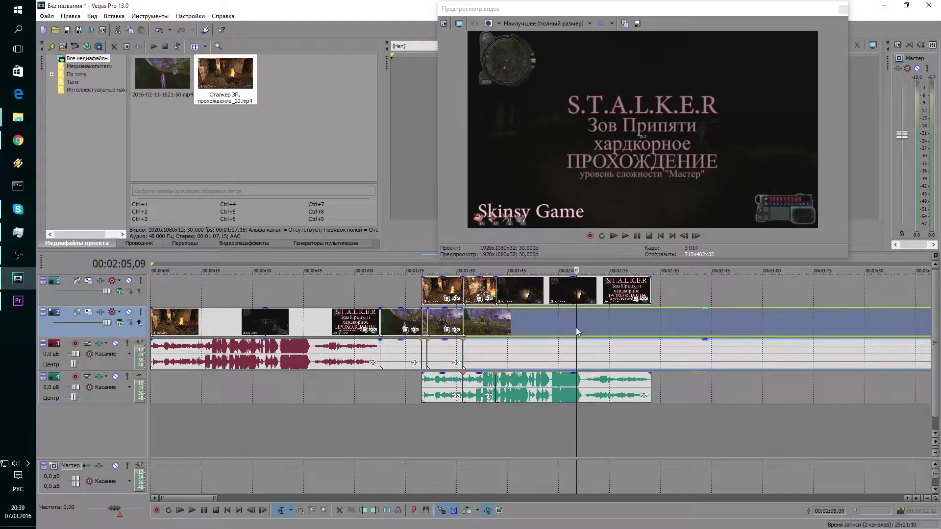
left_click(581, 294)
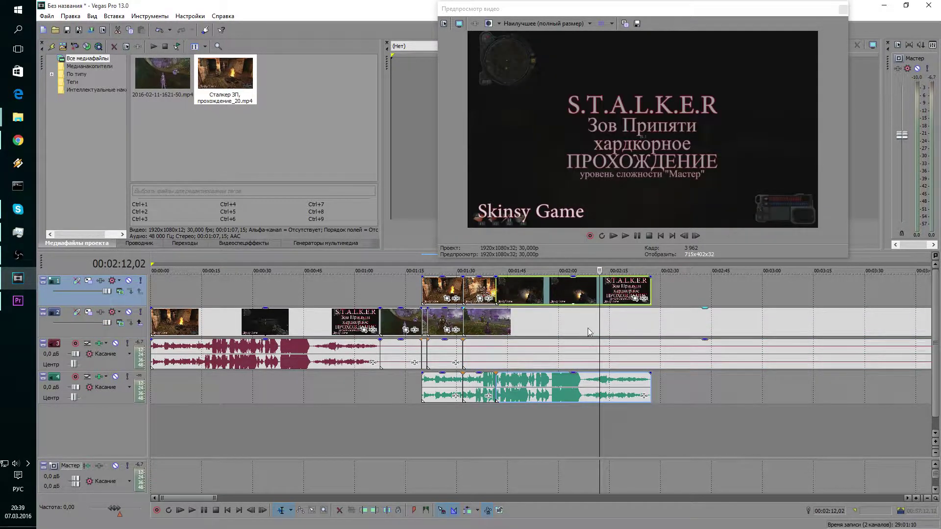
left_click(589, 326)
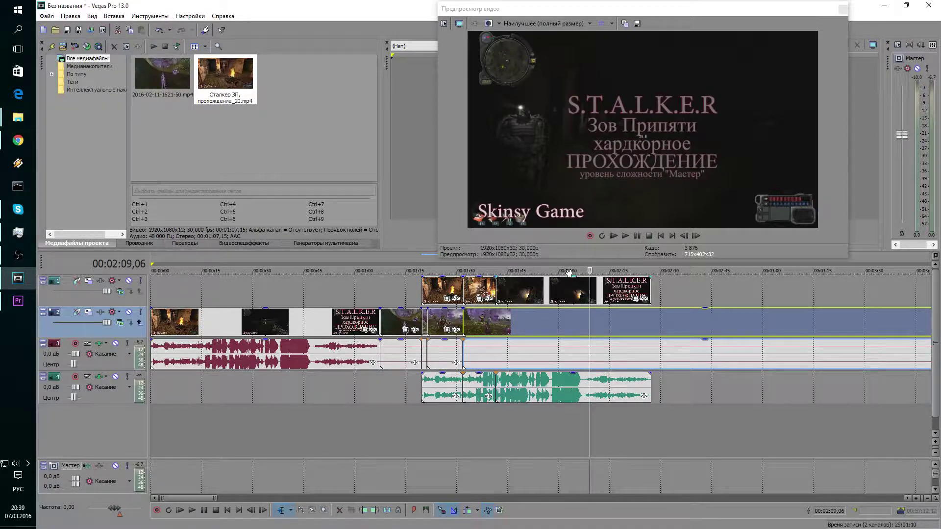
Step: Park the Vegas cursor at 01:59,24, just before 2:00, then return to Premiere Pro
left_click(578, 415)
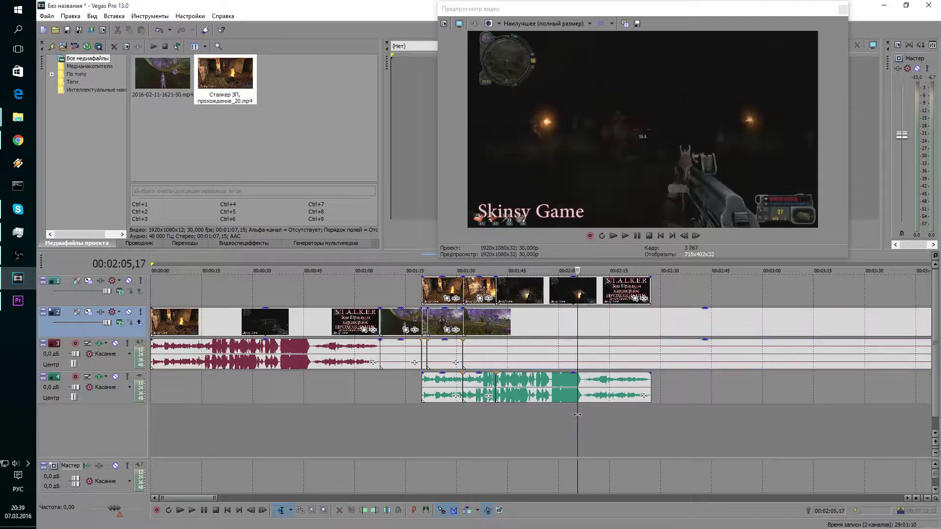
left_click(567, 415)
left_click(565, 415)
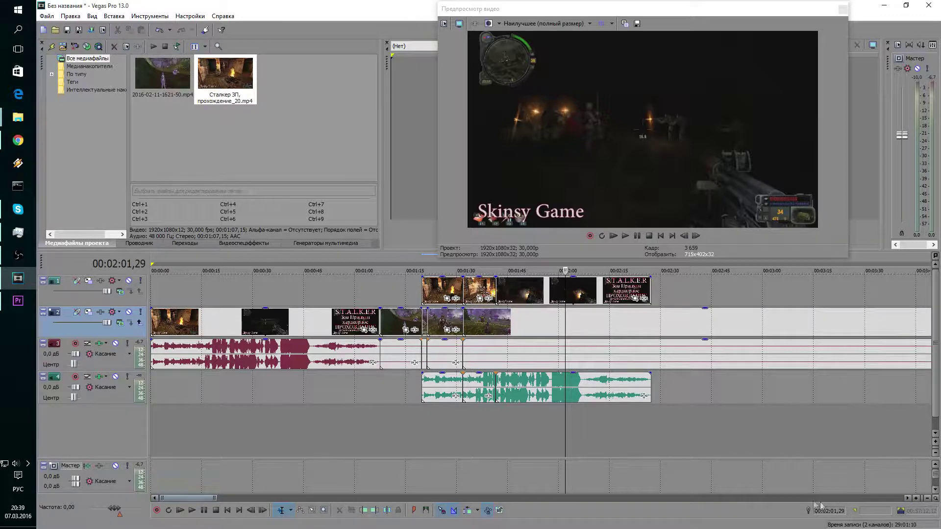
left_click(562, 411)
left_click_drag(561, 411, 559, 410)
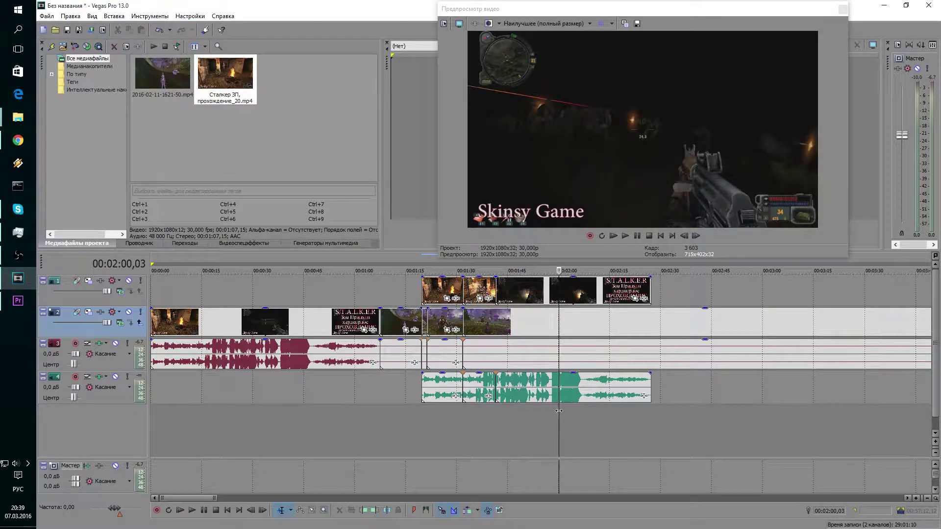
left_click_drag(559, 411, 558, 410)
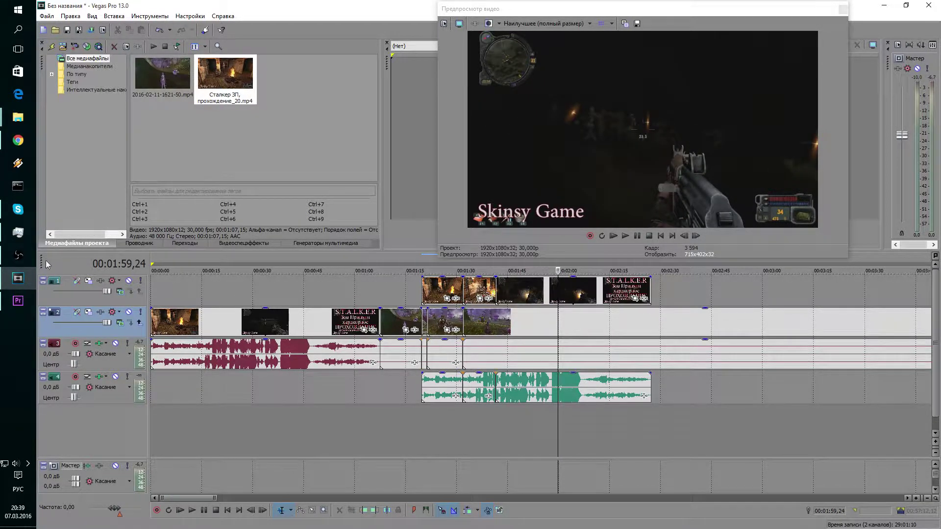
left_click(18, 300)
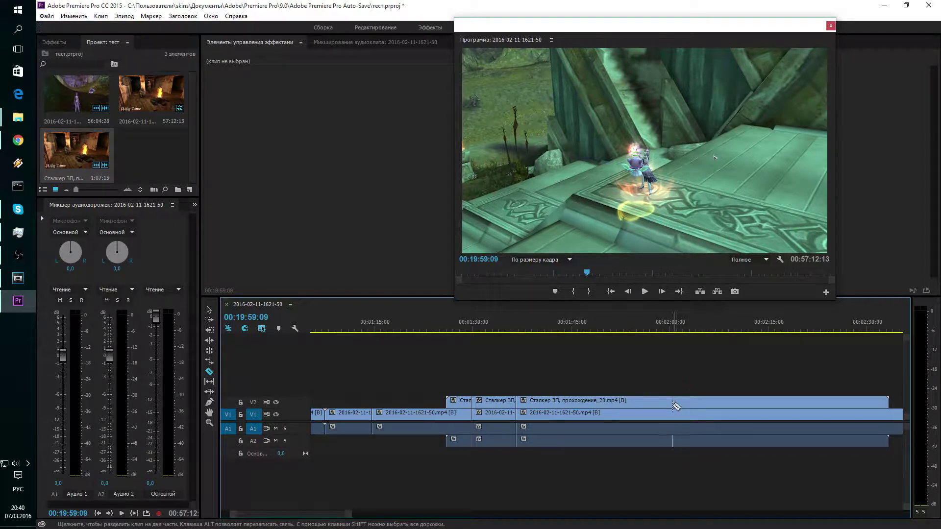
Step: Razor-cut the lower game clip and its audio across all tracks near two minutes
left_click(669, 403)
left_click(675, 437, "shift")
left_click(675, 436, "shift")
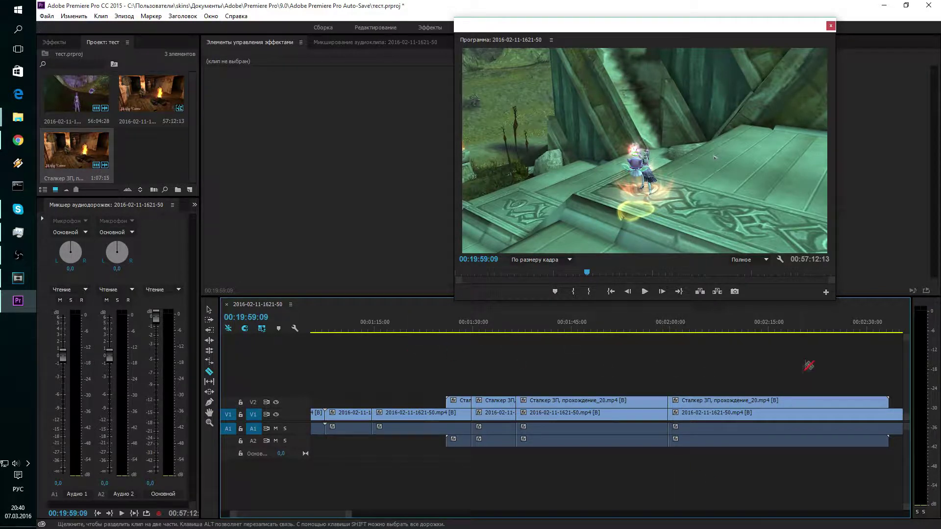
Step: Cut the upper clip and its audio at 00:02:00:01 and play back across the cut
left_click(671, 329)
left_click_drag(672, 331, 672, 331)
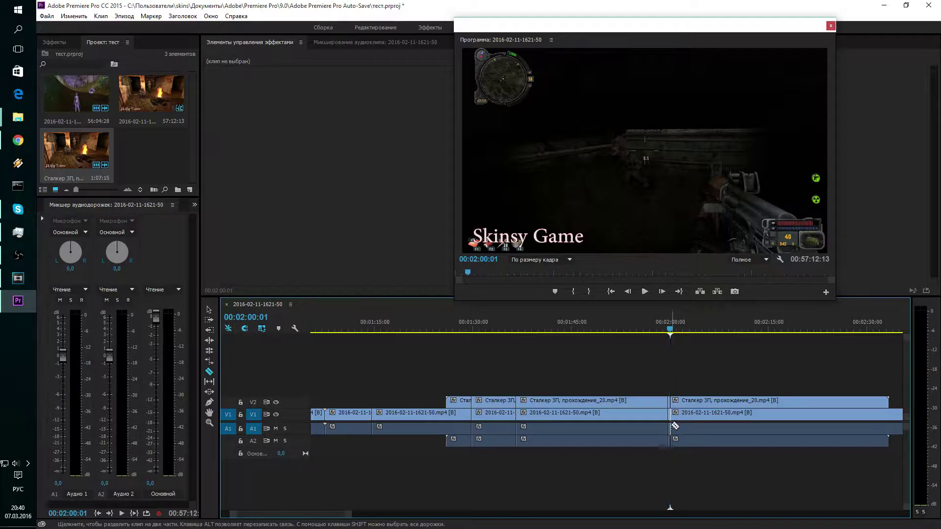
left_click(676, 403)
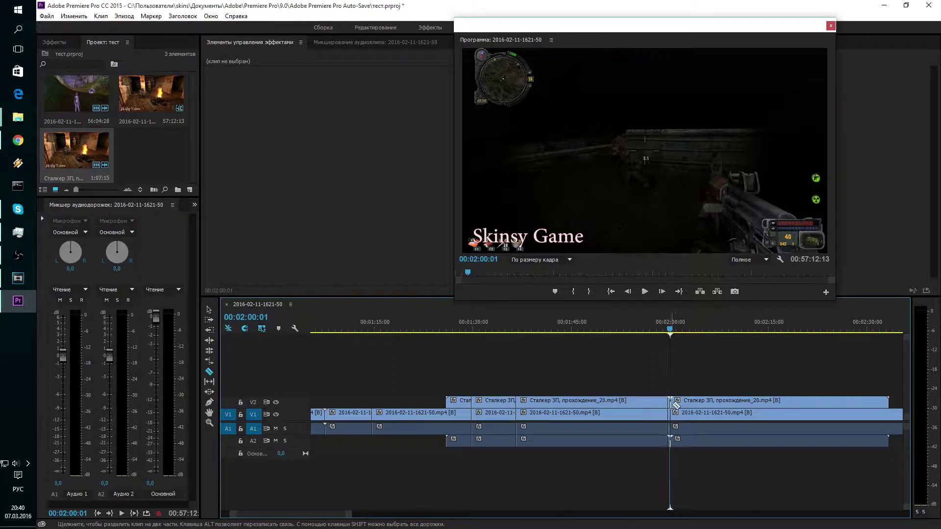
key("space")
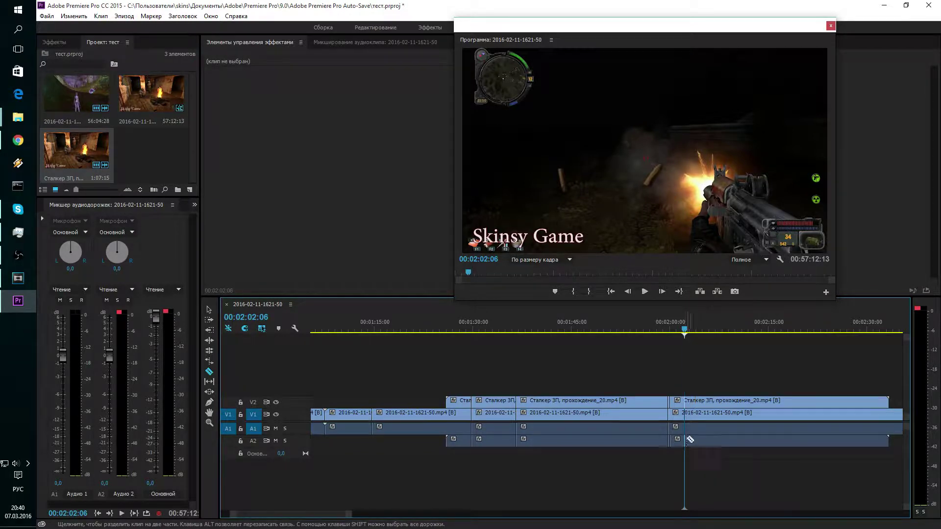
key("v")
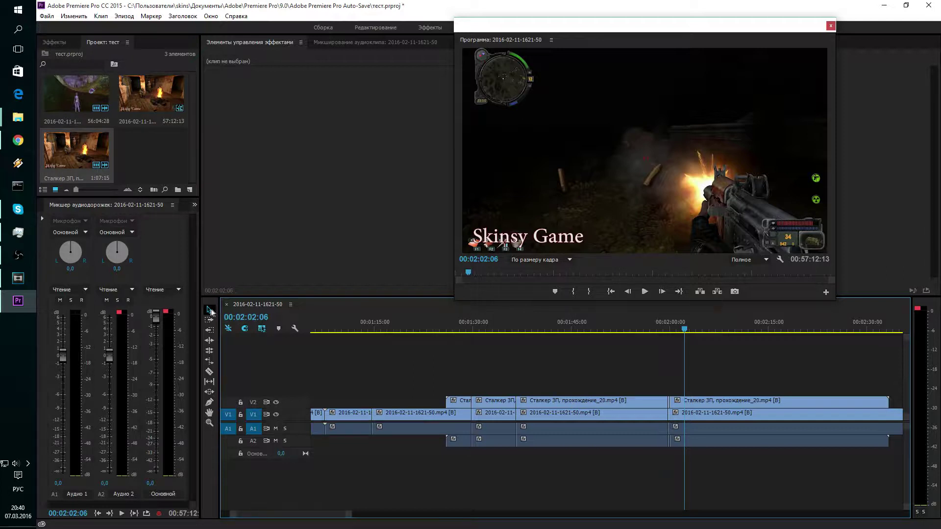
left_click(576, 402)
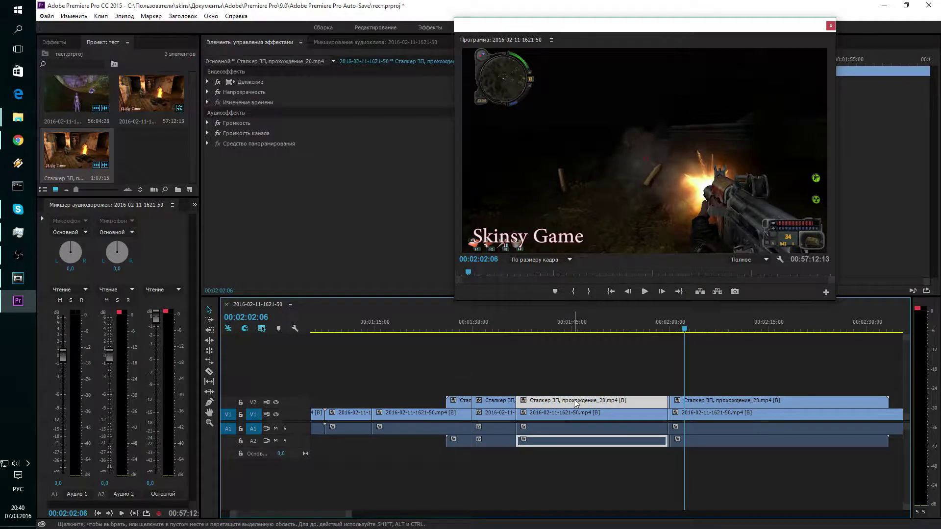
key("Delete")
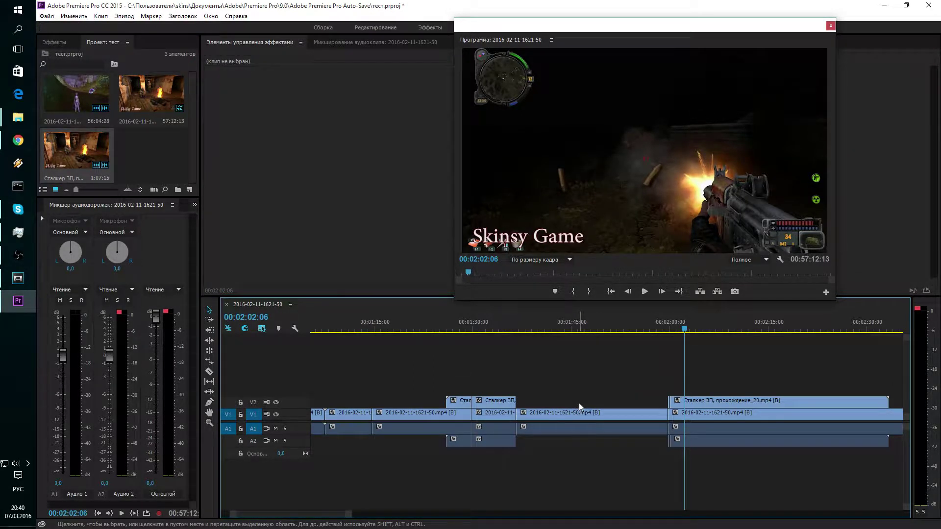
key("ctrl+z")
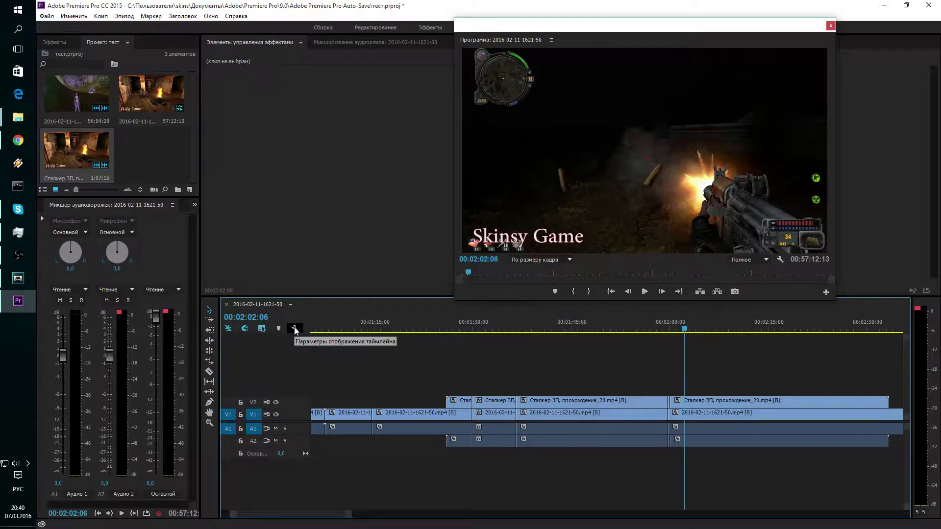
key("space")
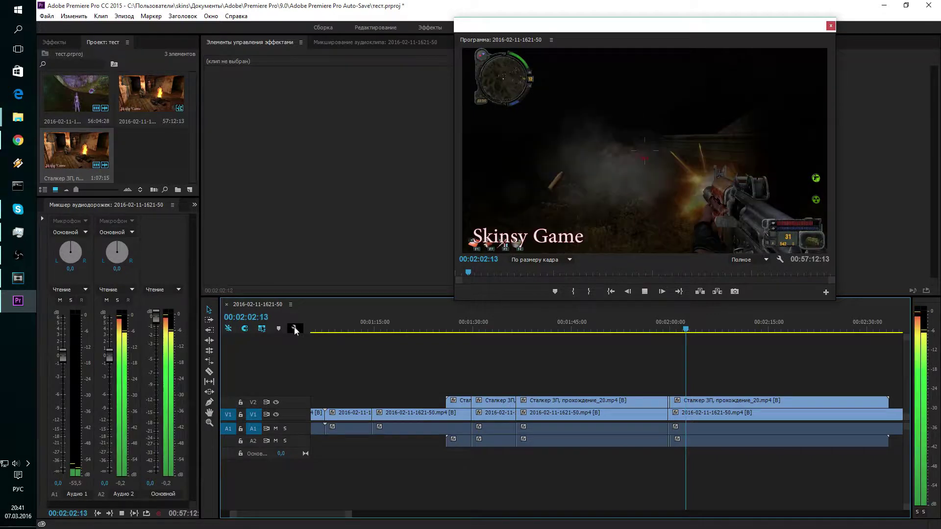
key("space")
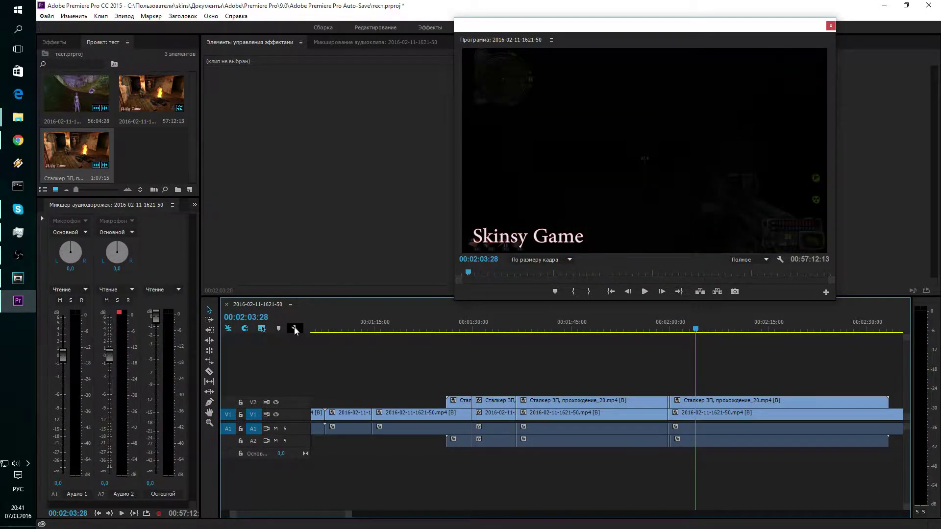
key("space")
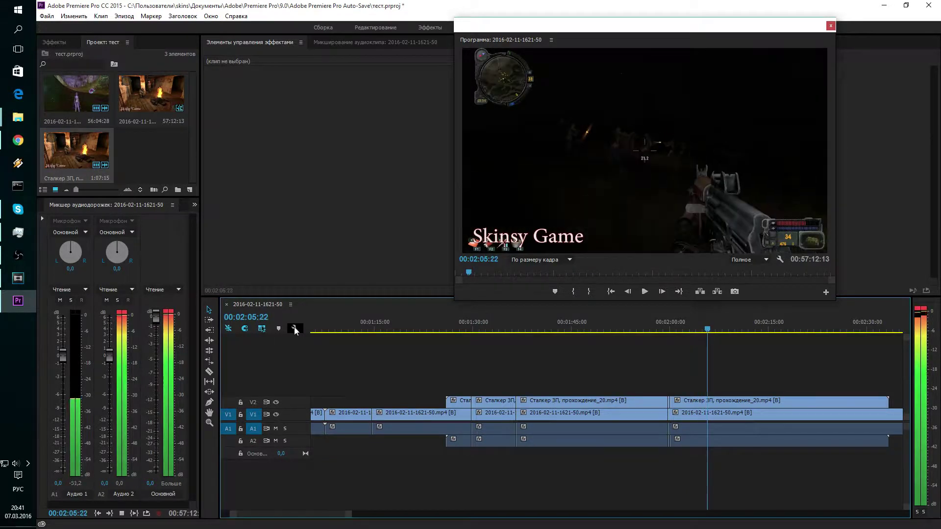
key("space")
key("space")
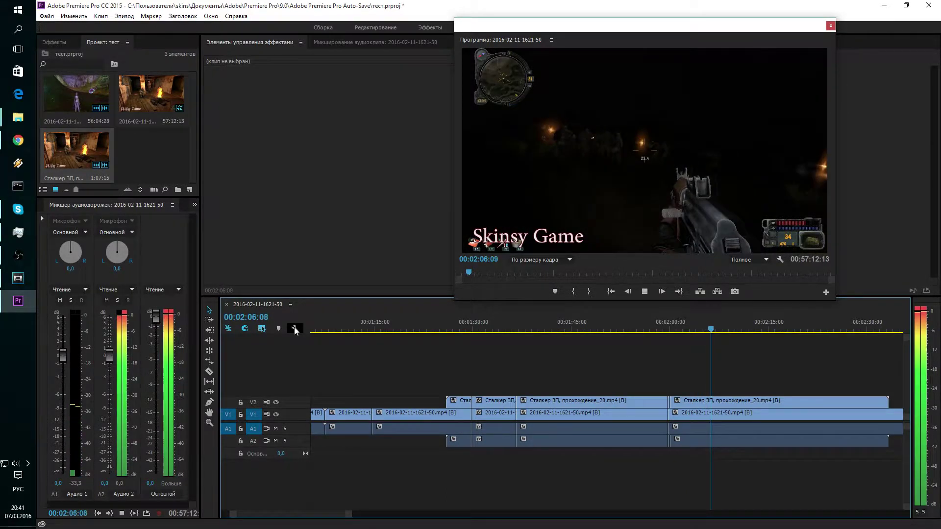
key("space")
Step: Play and pause the Warcraft 3 Easter Eggs video twice, then return to Vegas Pro
left_click(19, 141)
left_click(269, 242)
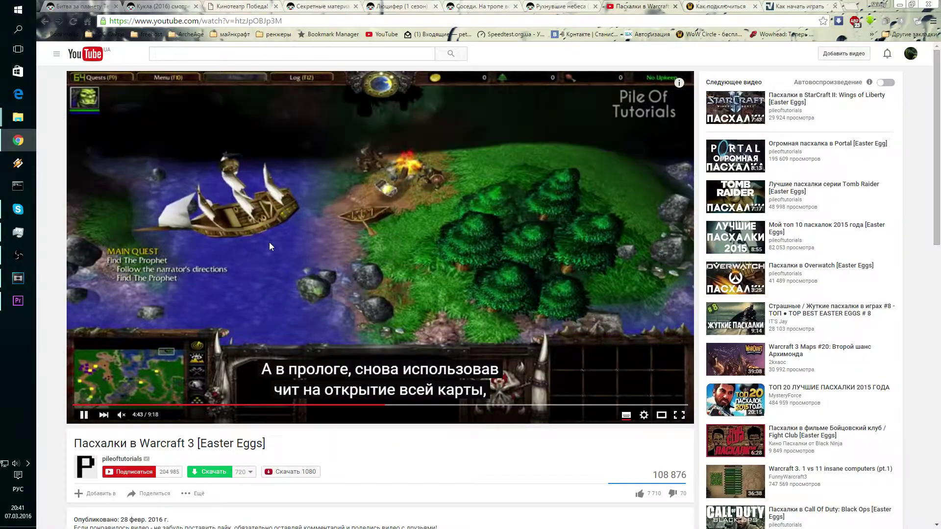
left_click(269, 242)
left_click(269, 242)
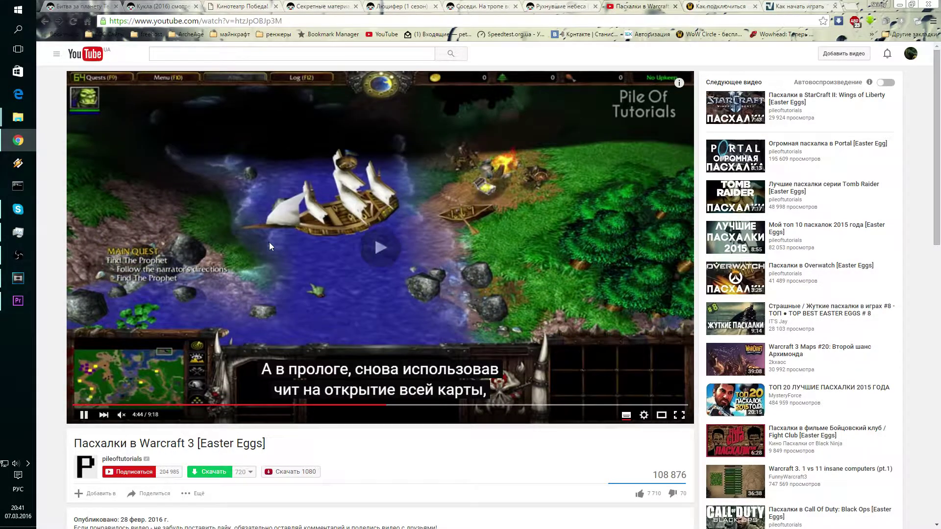
left_click(269, 242)
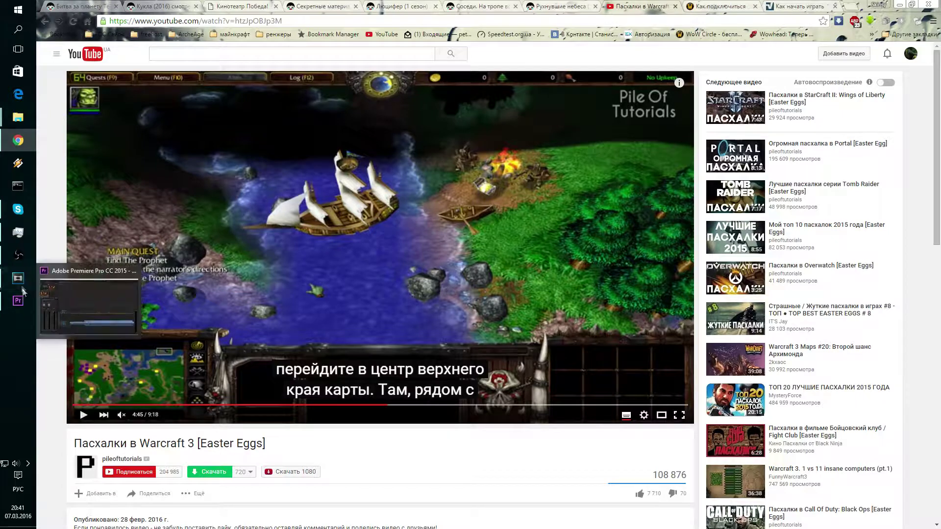
mouse_move(25, 282)
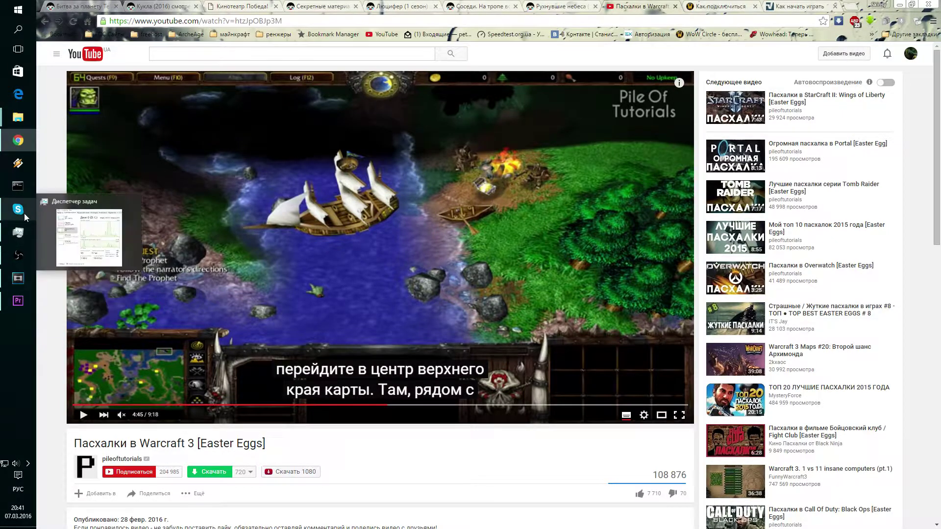
mouse_move(26, 307)
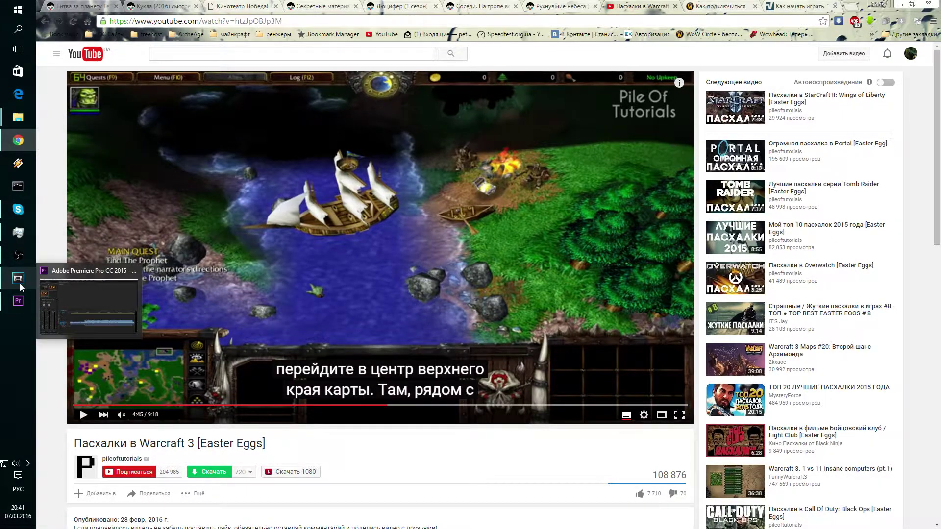
left_click(19, 283)
mouse_move(390, 344)
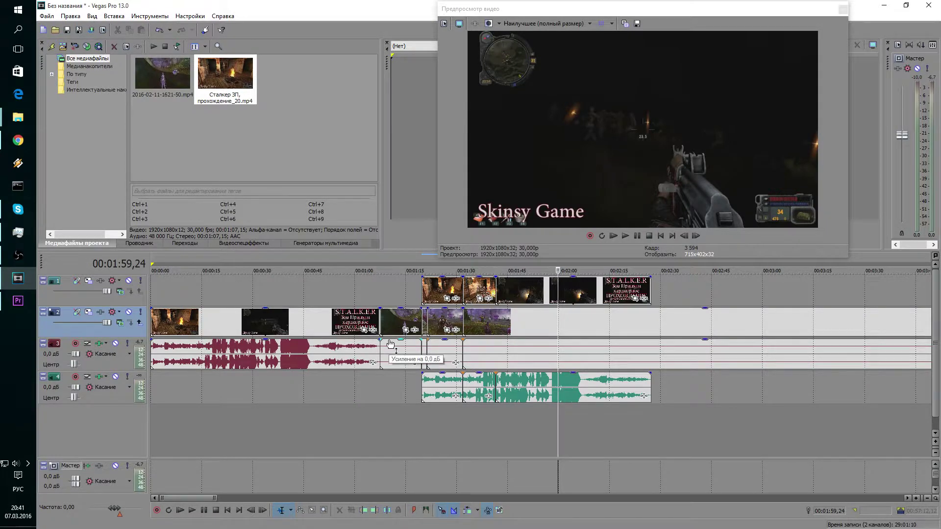
Step: Lower the Master fader to -44 dB and preview the section from 01:59,24
key("space")
key("space")
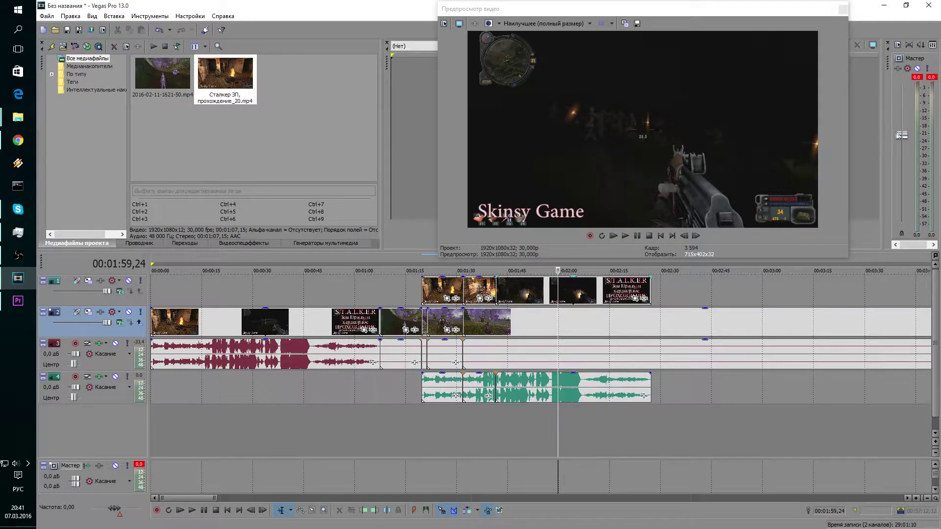
left_click_drag(905, 142, 900, 220)
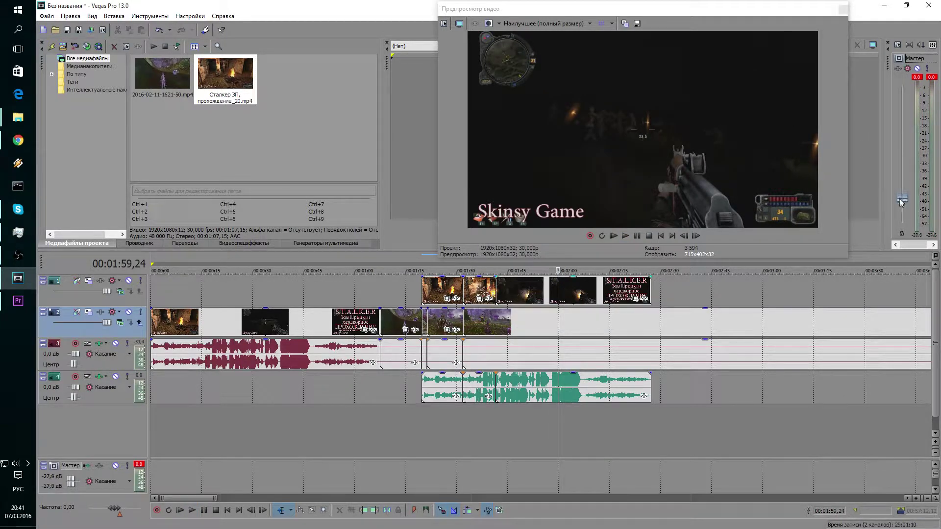
key("space")
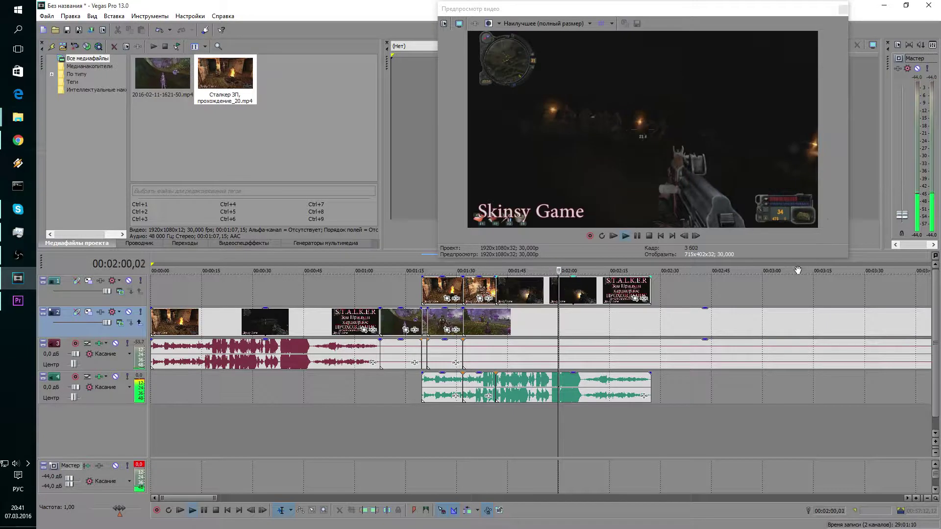
key("space")
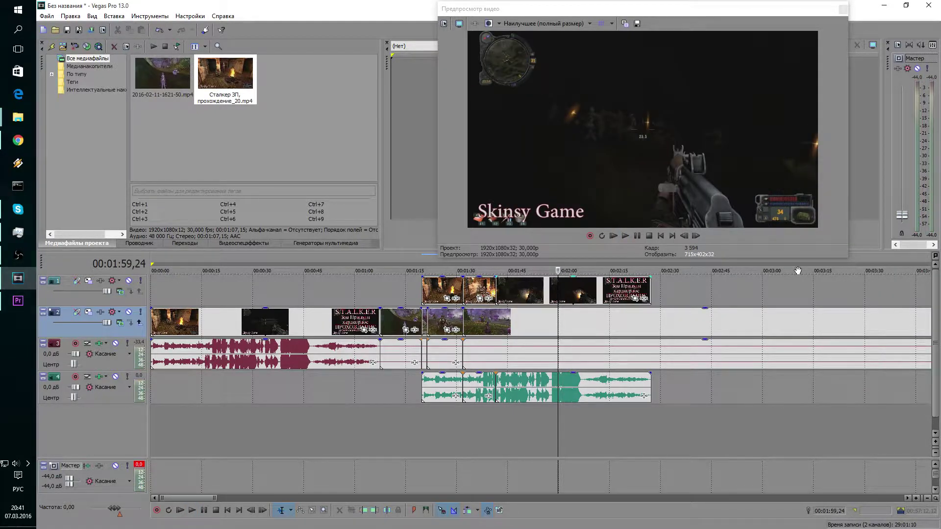
key("space")
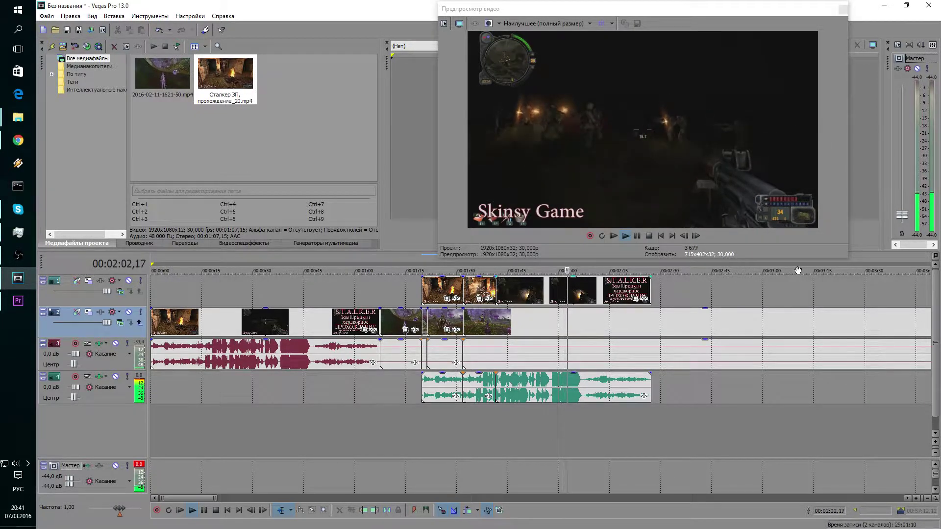
key("space")
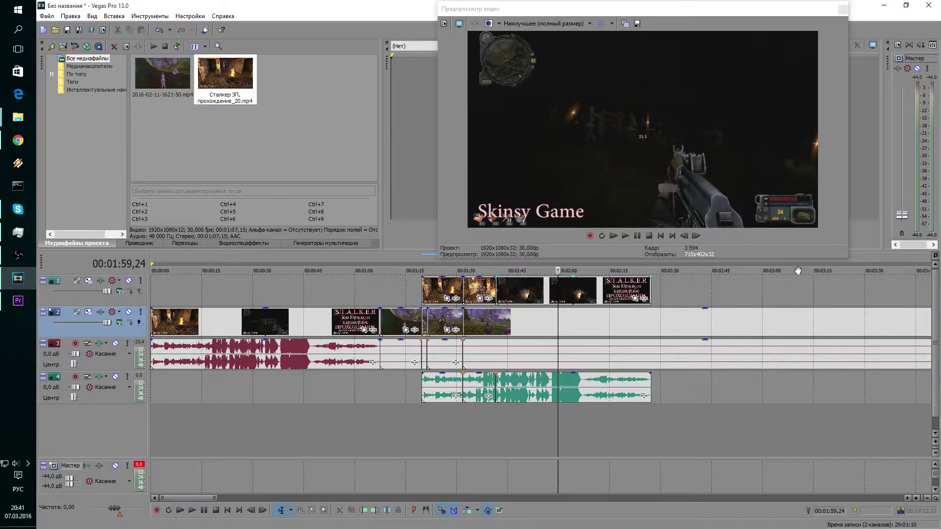
Step: Replay from 01:59,24, stop at 02:02,04 and split the clips there
key("space")
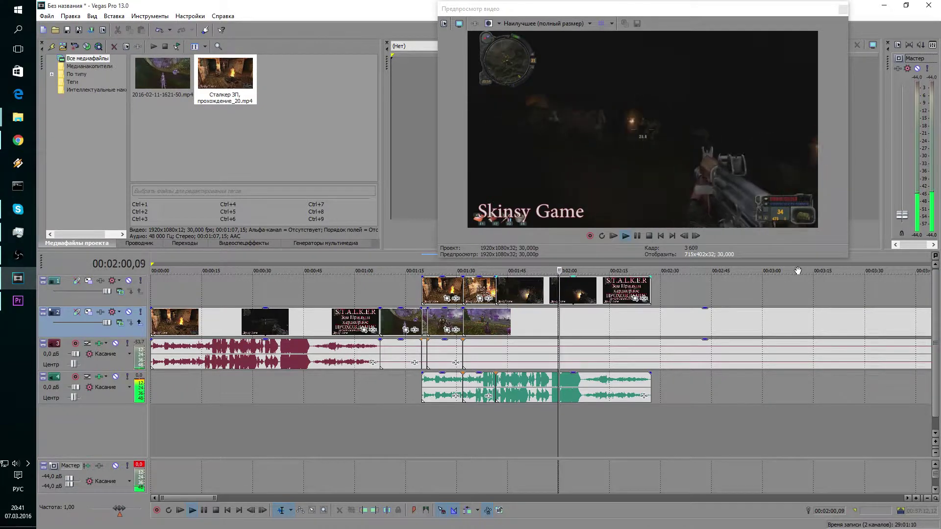
key("space")
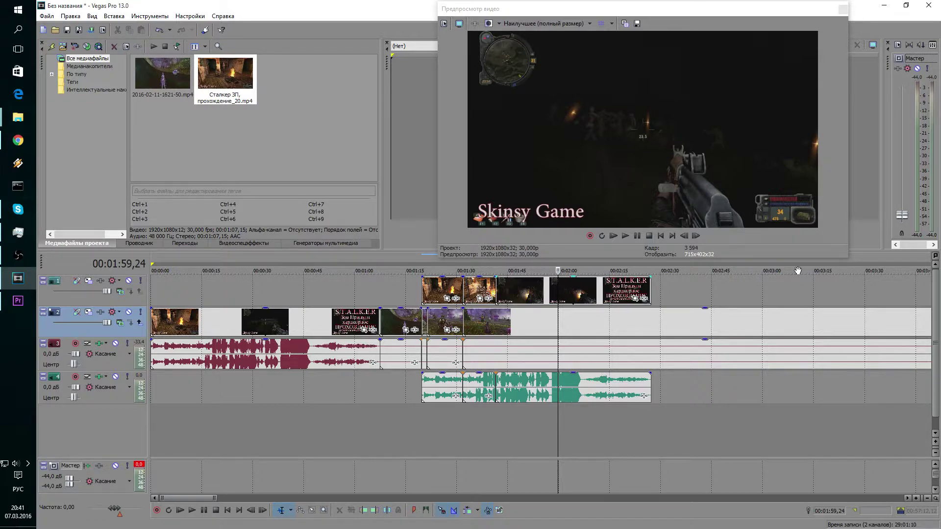
key("space")
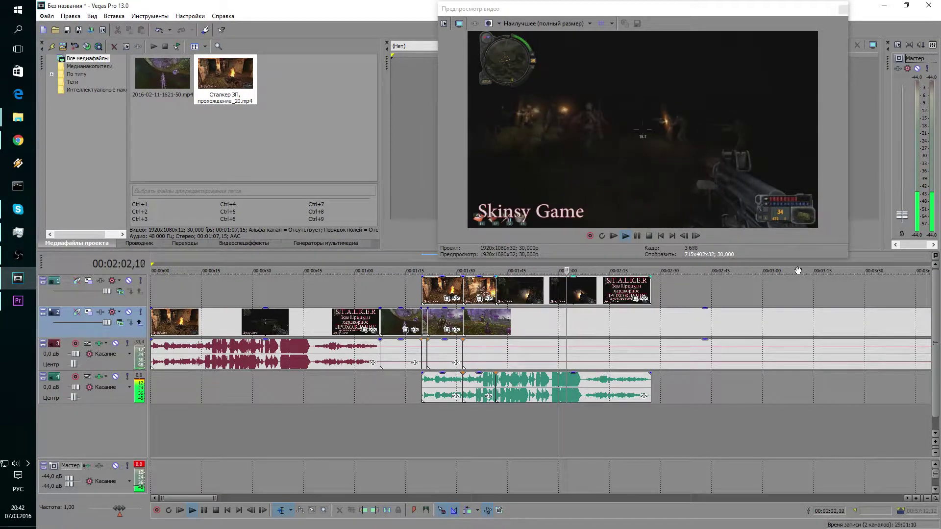
key("space")
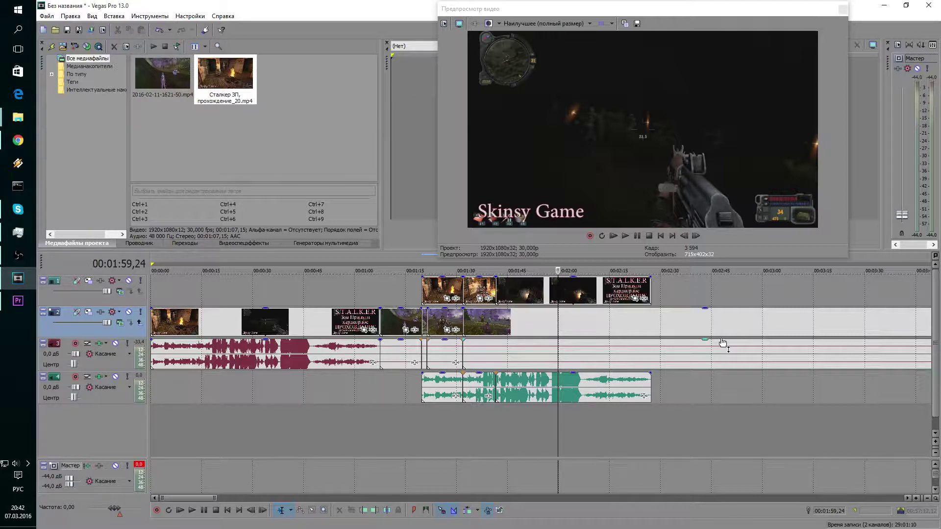
key("space")
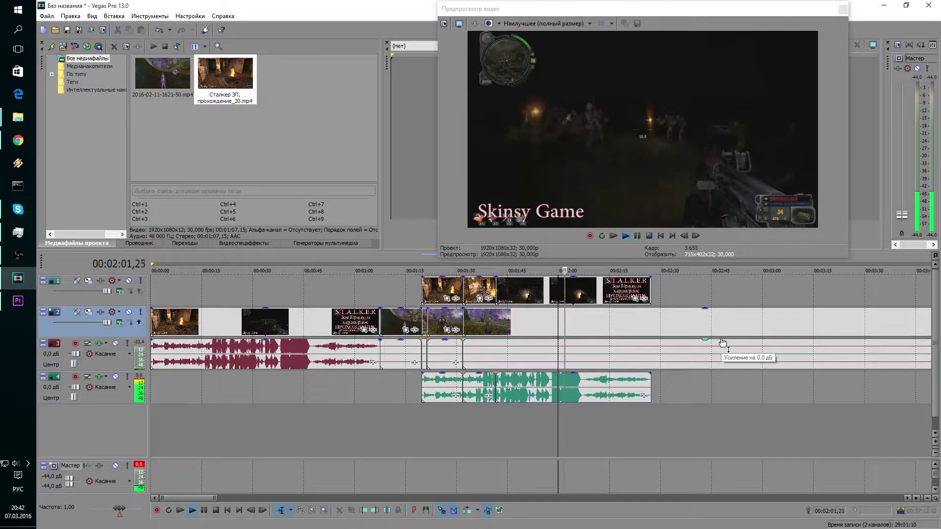
key("Return")
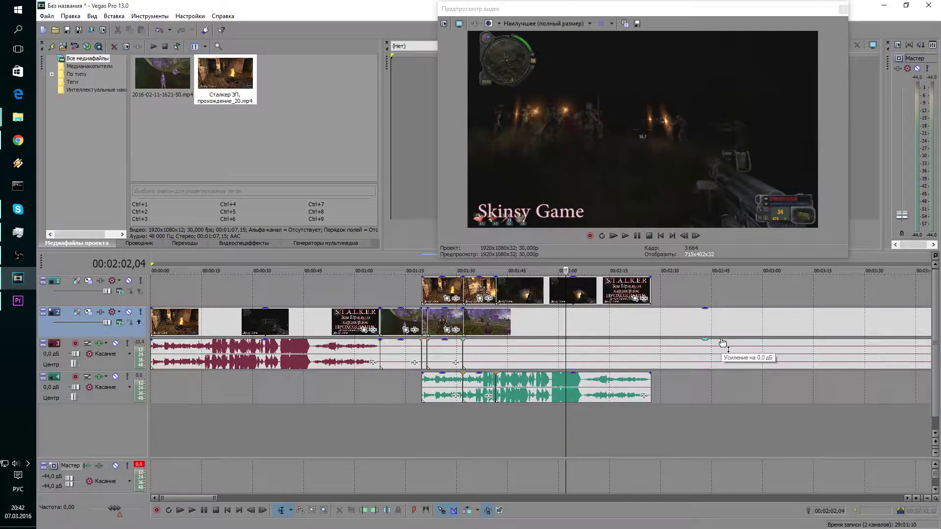
key("ctrl+v")
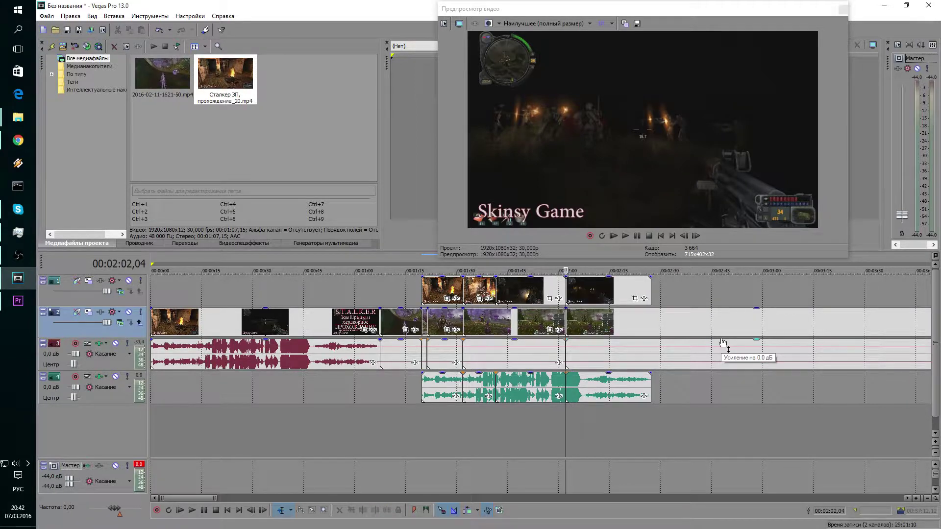
Step: Split again at 02:06,01 and delete the short piece around 02:03 with its audio
key("space")
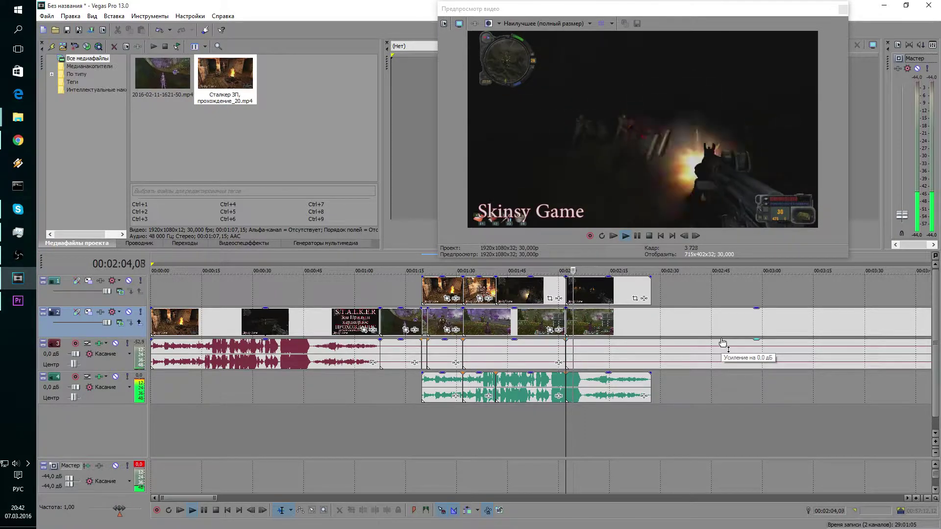
key("Return")
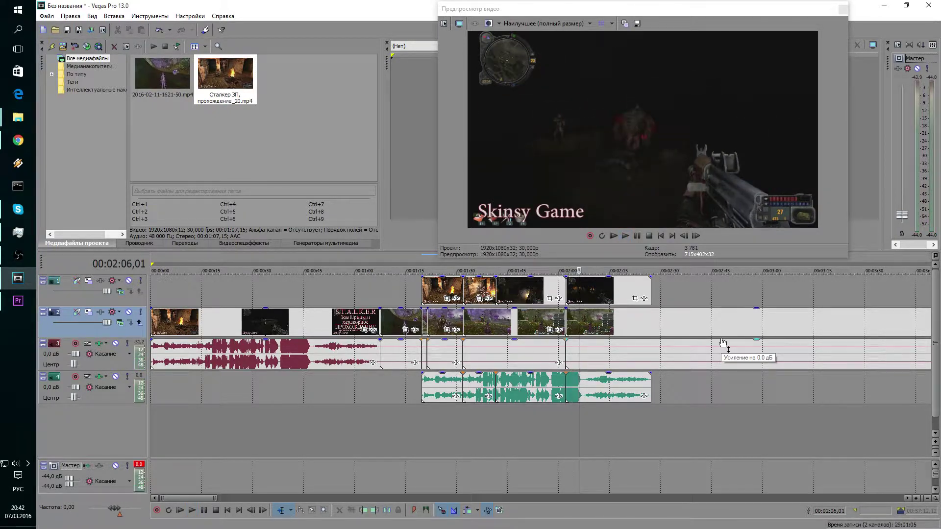
key("s")
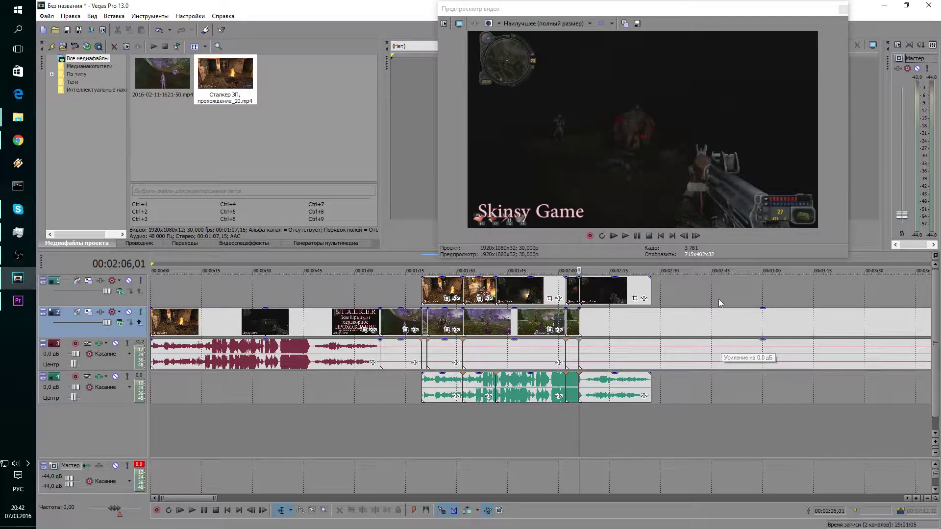
left_click(573, 321)
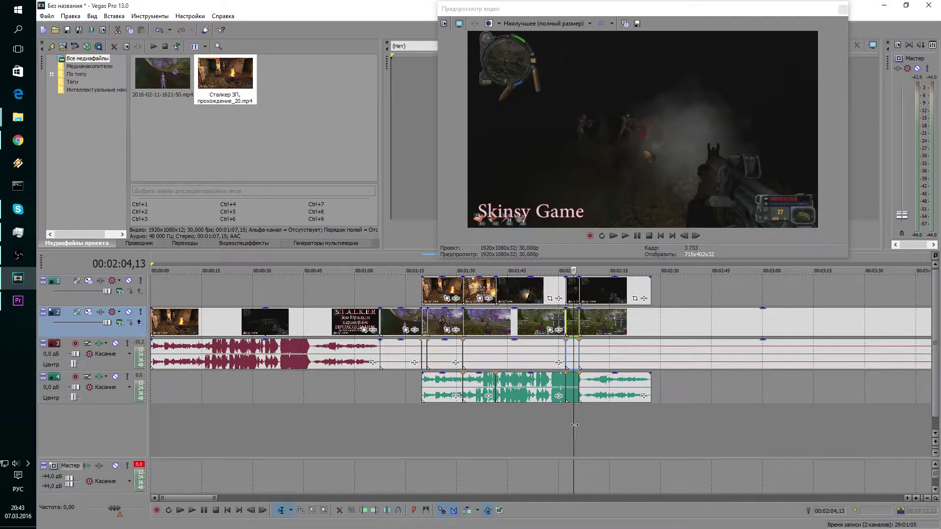
left_click(606, 411)
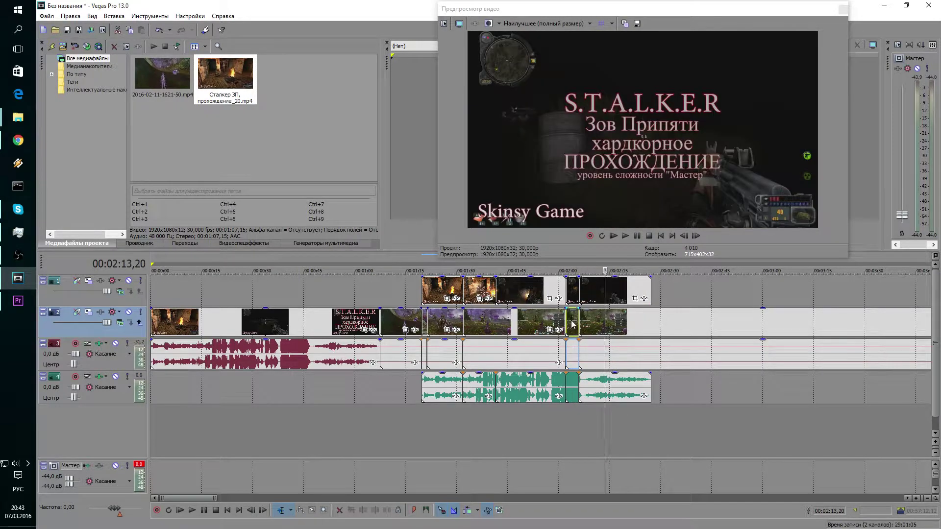
left_click(572, 320)
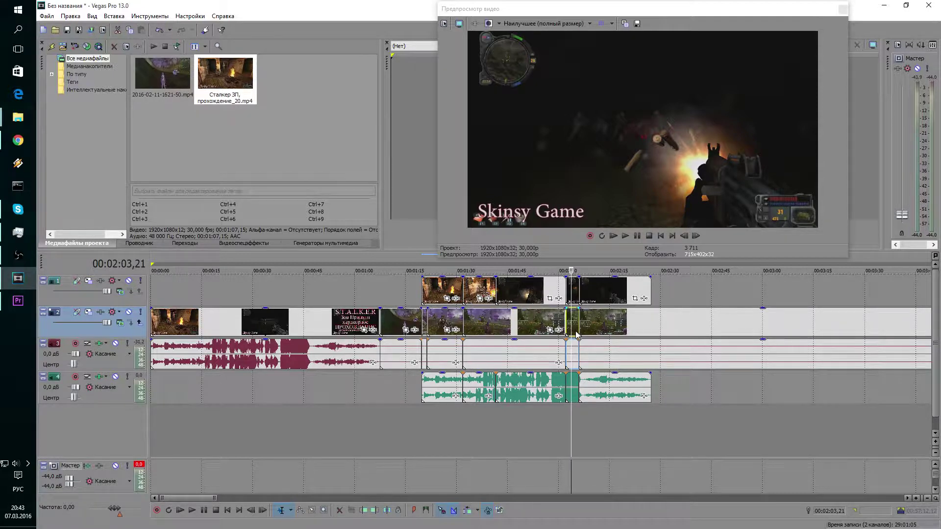
key("Delete")
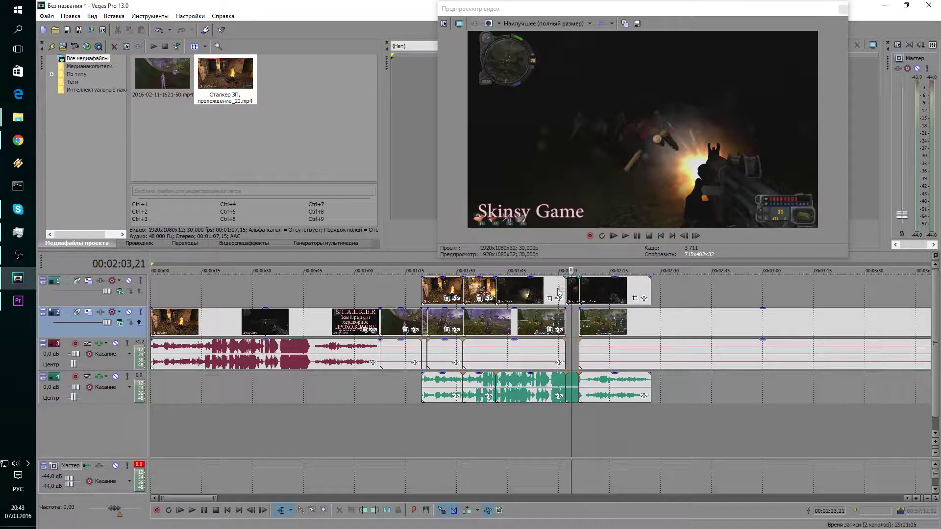
Step: Play from 02:04,08 and split the last track 1 clip and its audio at 02:08,18
left_click(576, 313)
left_click(574, 290)
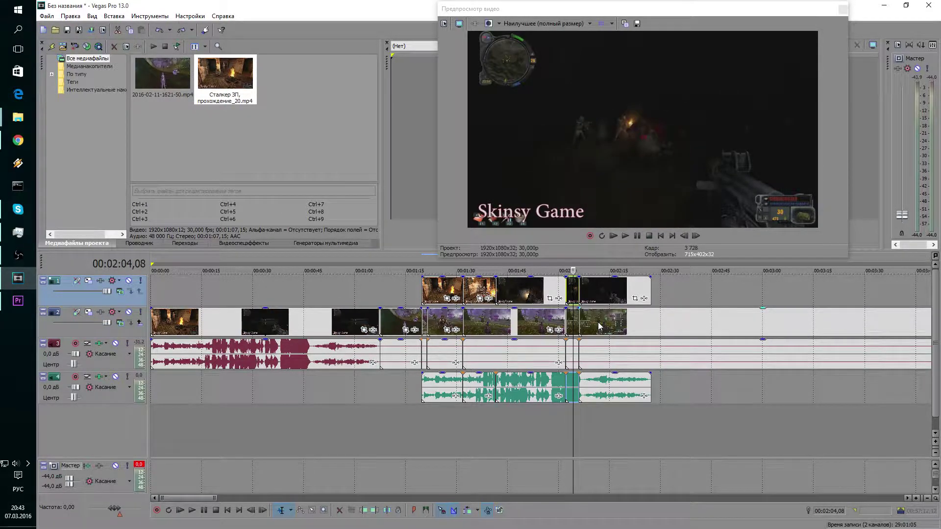
key("space")
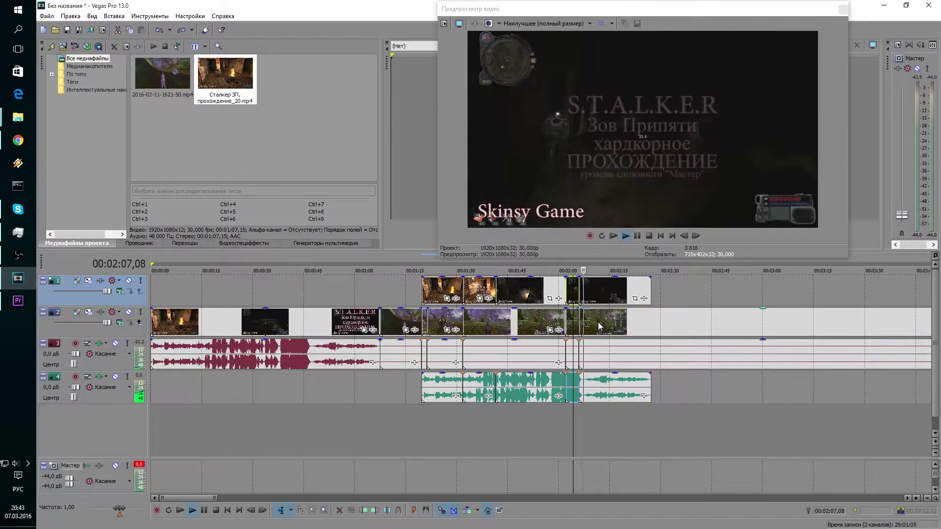
key("Return")
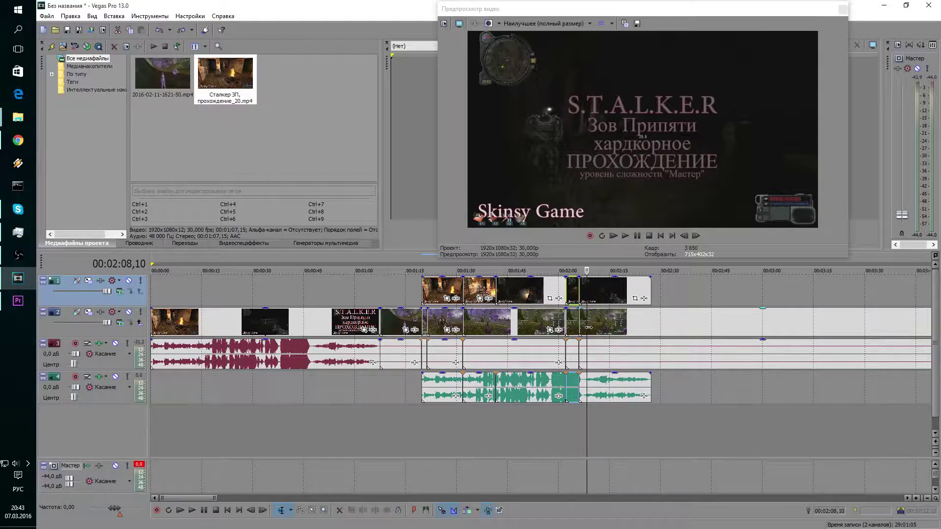
left_click(588, 292)
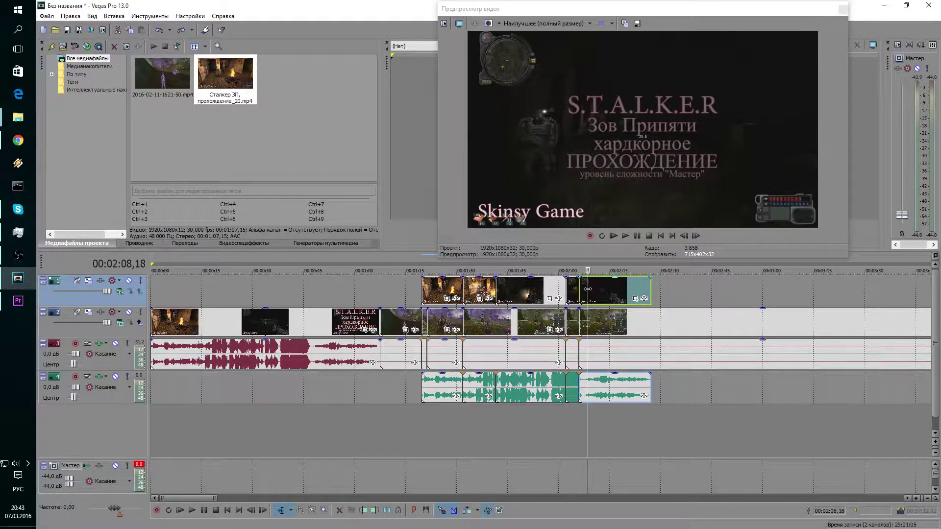
key("s")
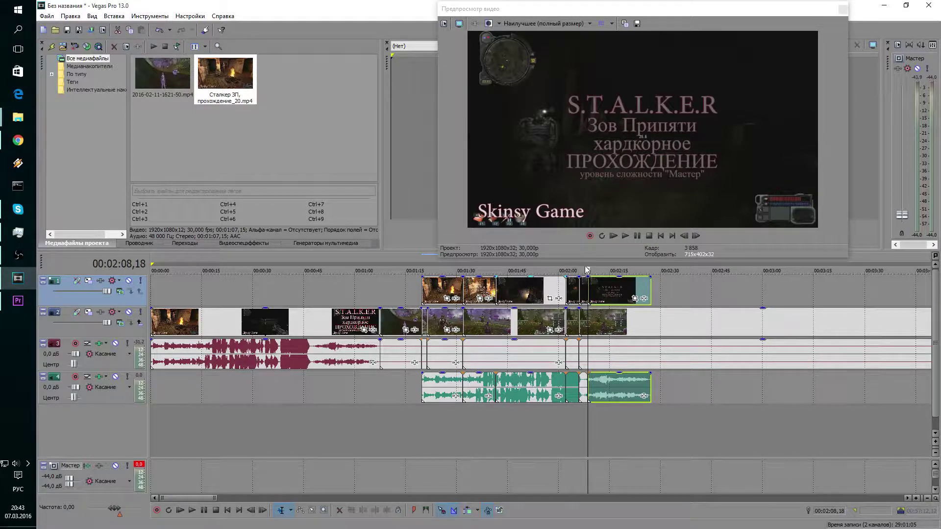
Step: Move the playhead back to 01:50,00, select the track 1 clip at 01:49, and return to Premiere
left_click_drag(586, 430, 525, 425)
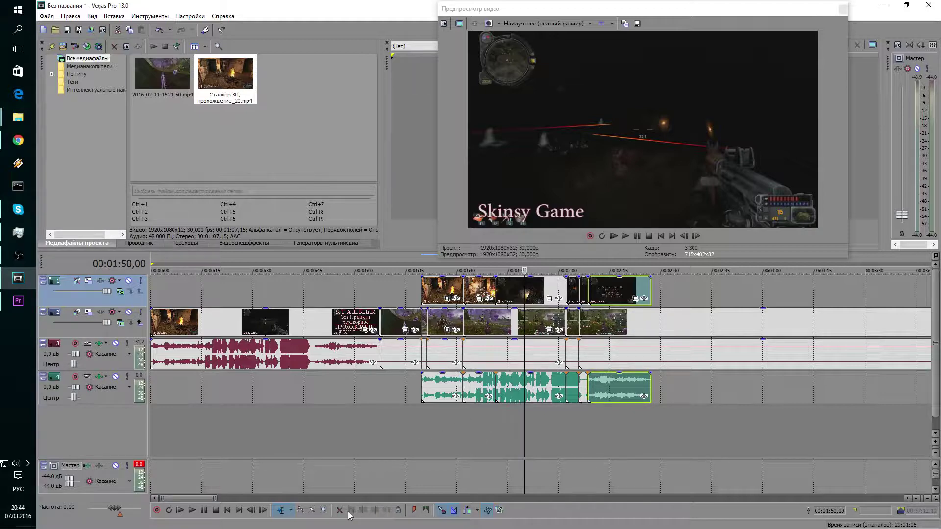
left_click(523, 288)
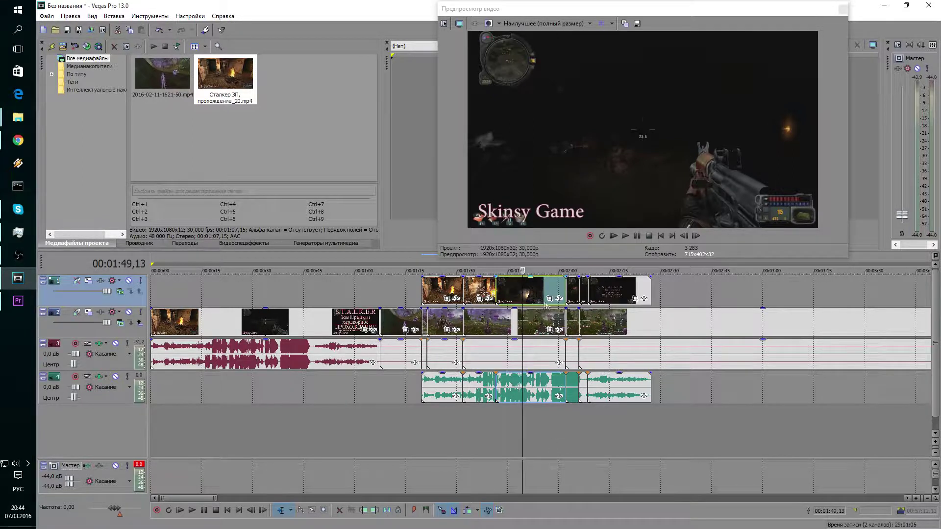
left_click(18, 300)
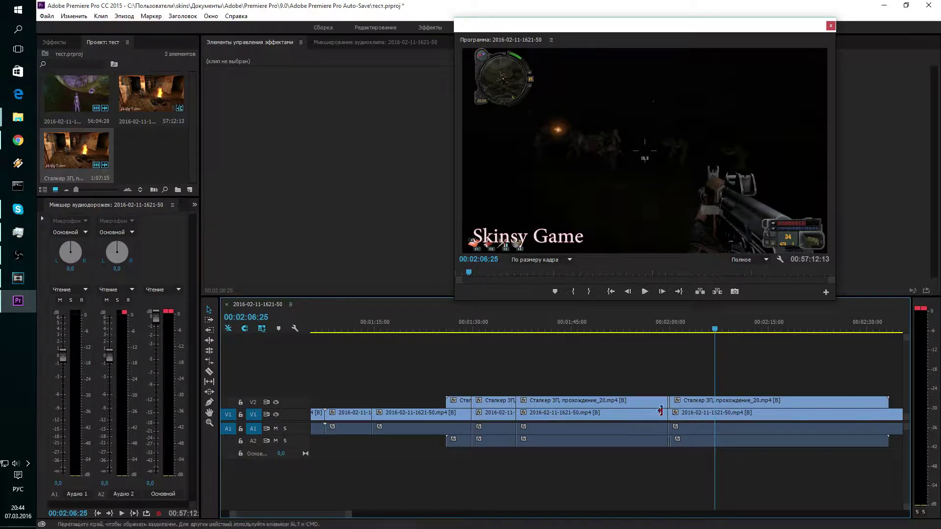
Step: Razor-cut the upper Сталкер ЗП clip and its audio at 00:02:08:27
key("space")
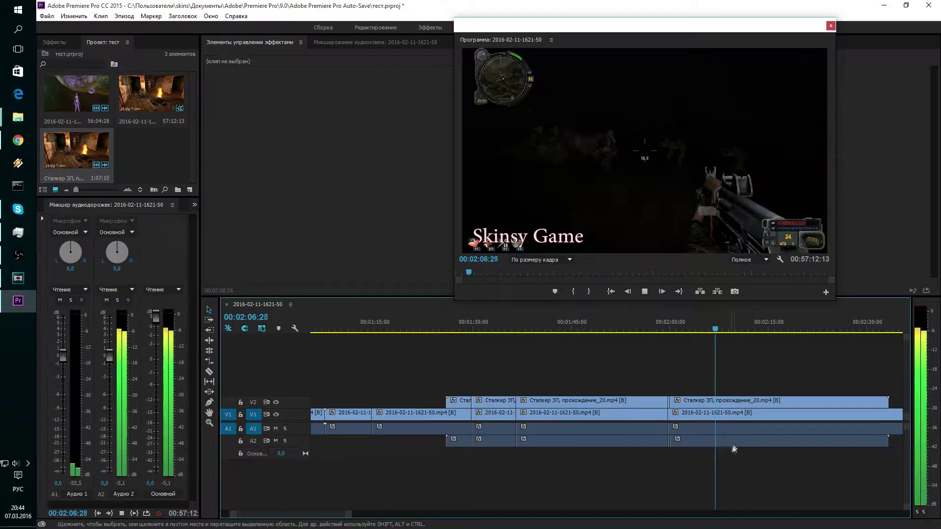
key("space")
key("c")
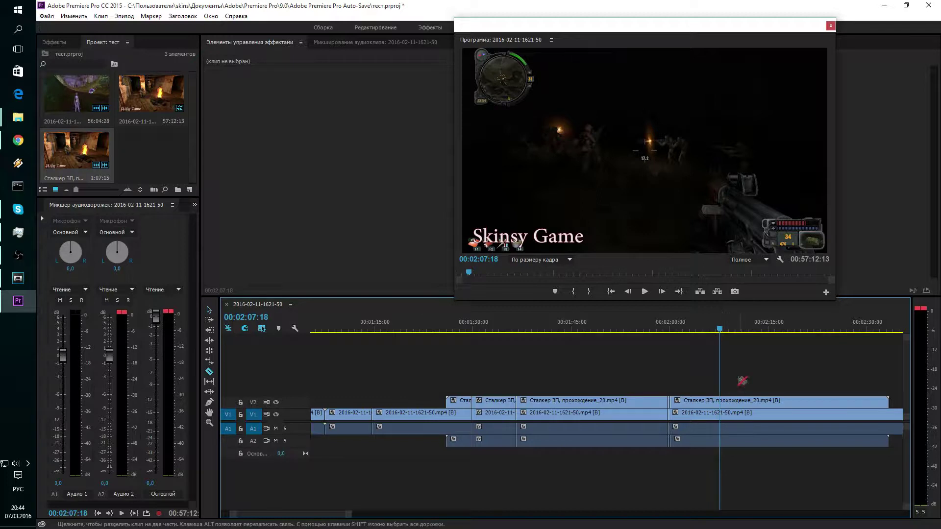
key("space")
key("space")
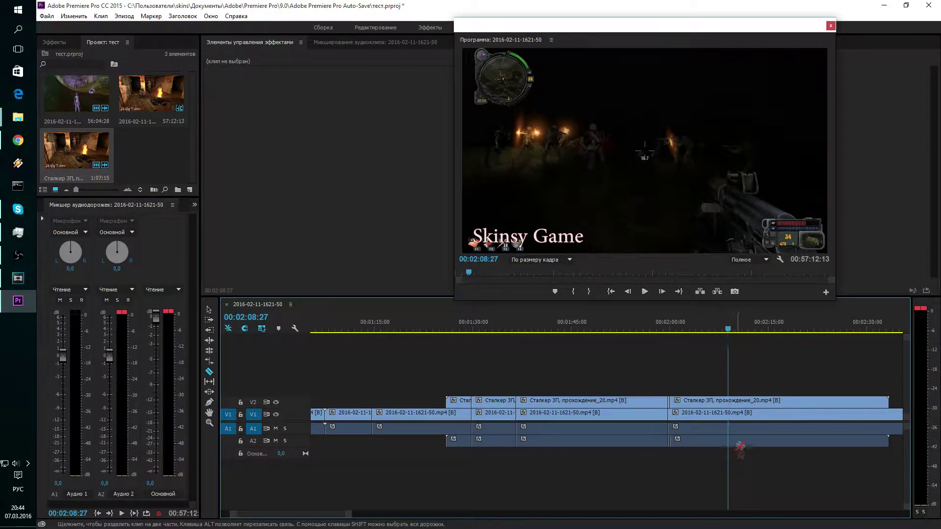
left_click(729, 402)
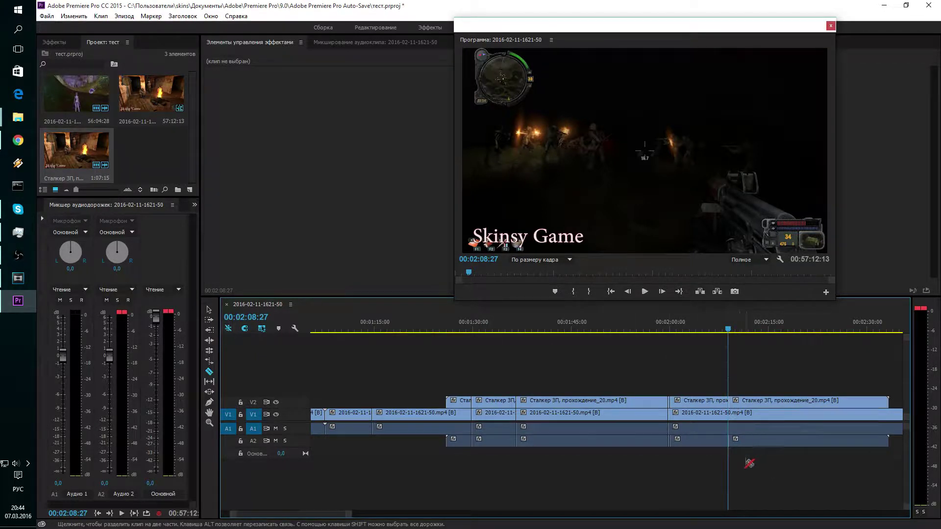
Step: Cut the V2 clip and its audio again at 00:02:11:01, then switch to Vegas Pro
key("space")
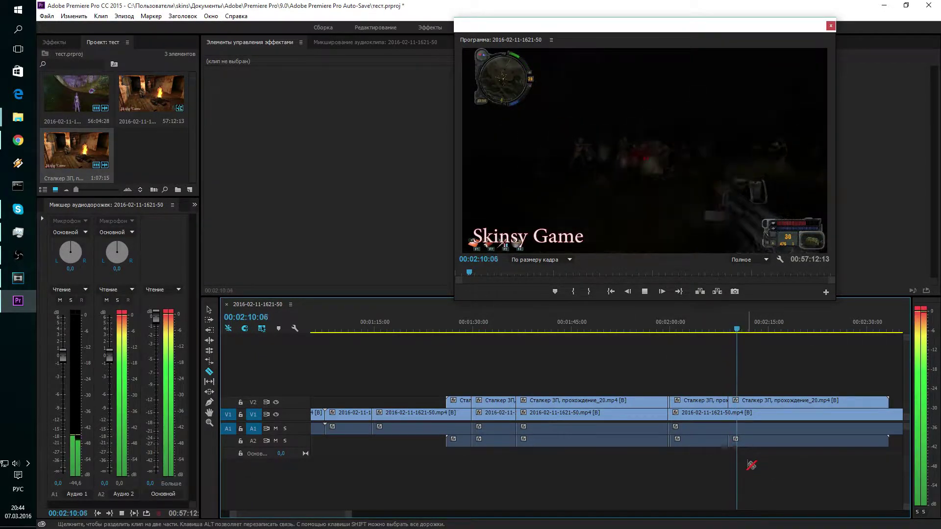
key("space")
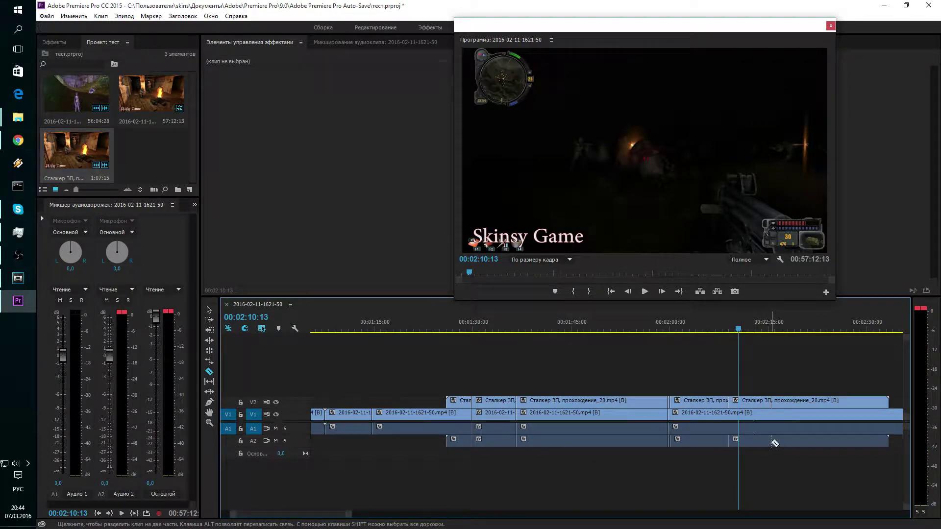
key("Left")
key("Left")
key("Left")
key("Left")
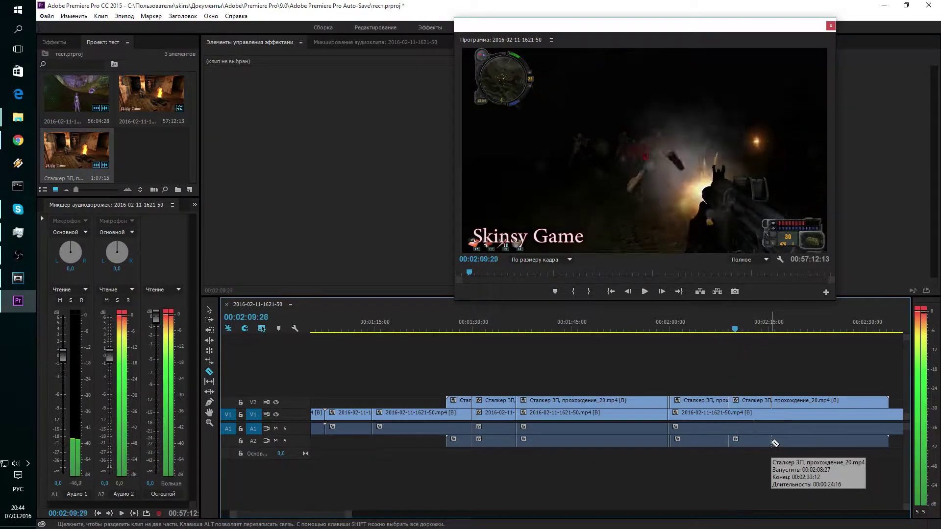
key("space")
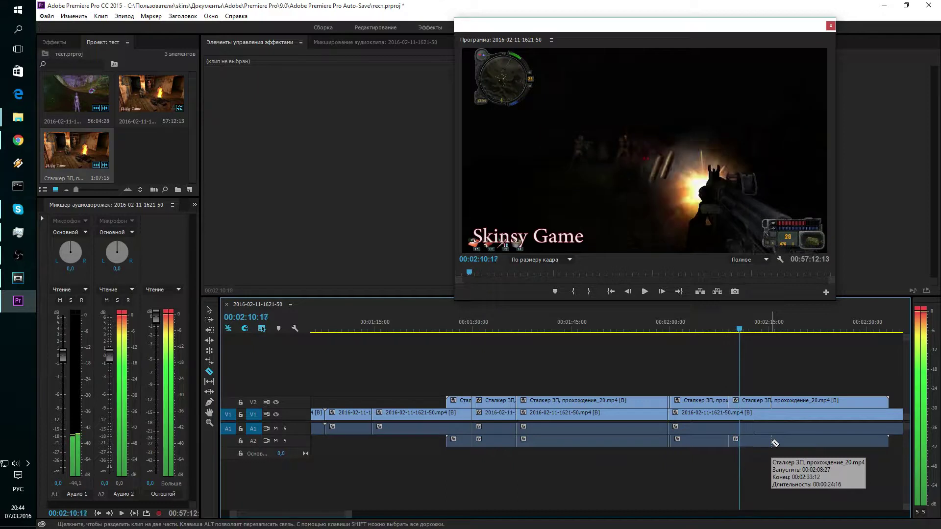
key("Left")
key("Left")
key("Left")
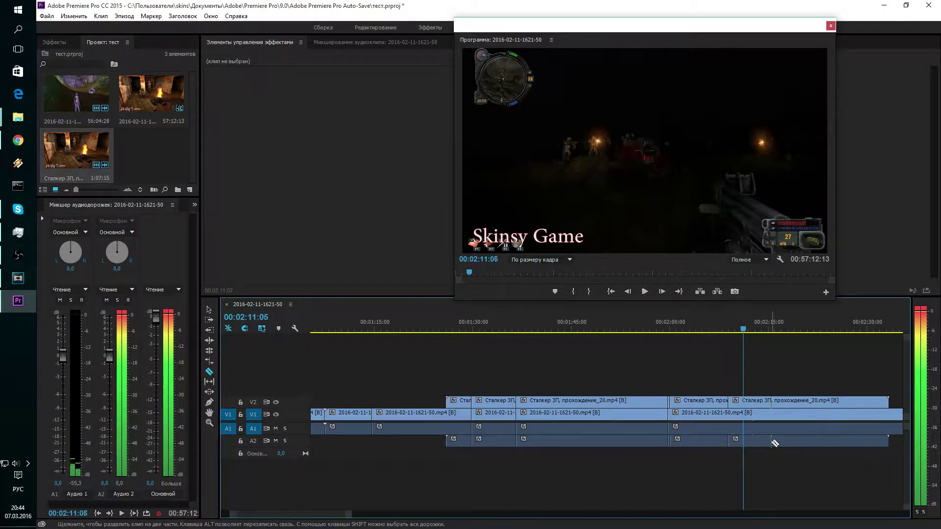
key("Left")
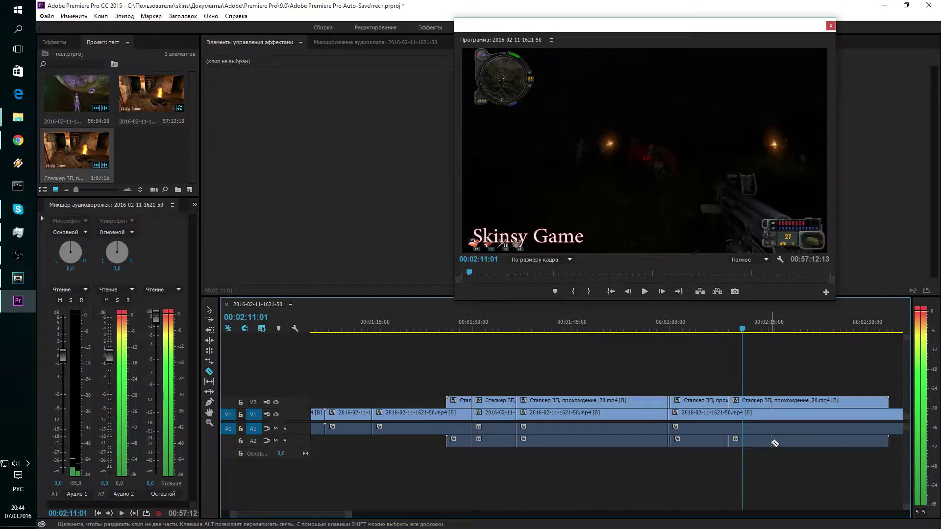
left_click(743, 401)
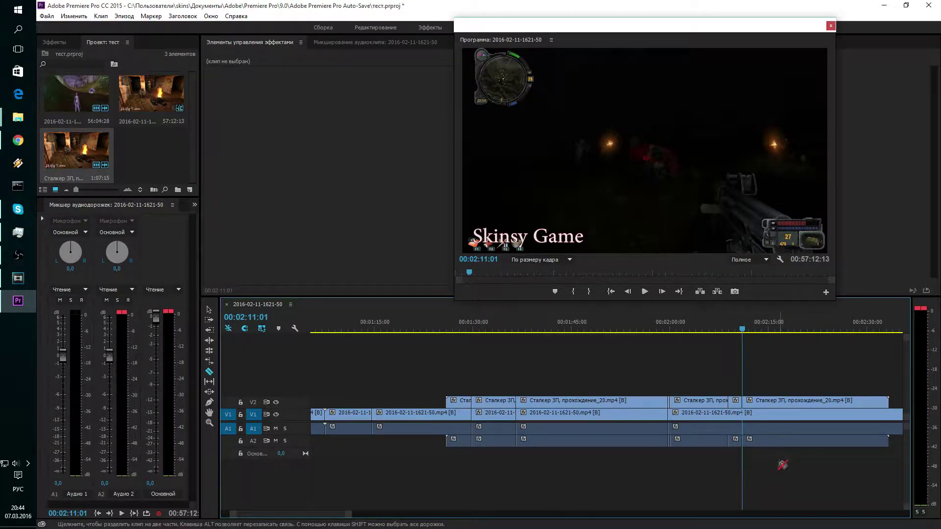
left_click(18, 278)
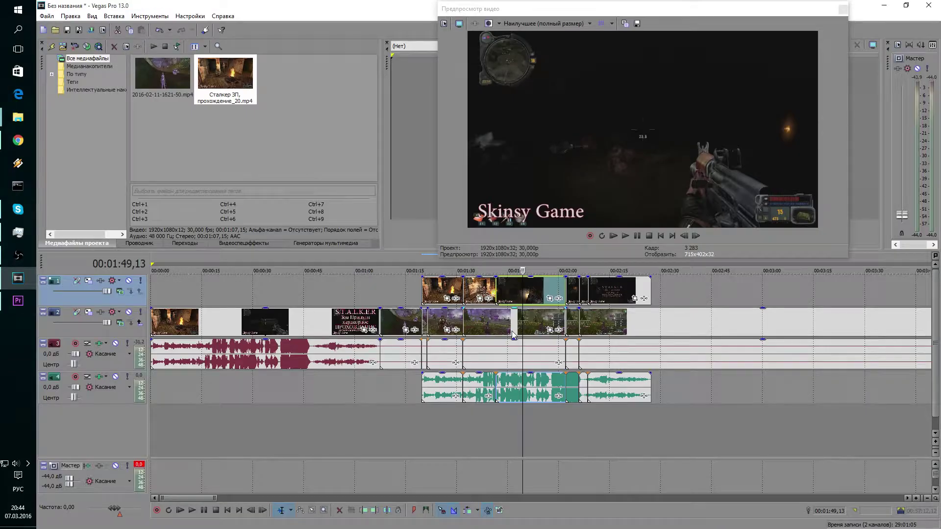
key("space")
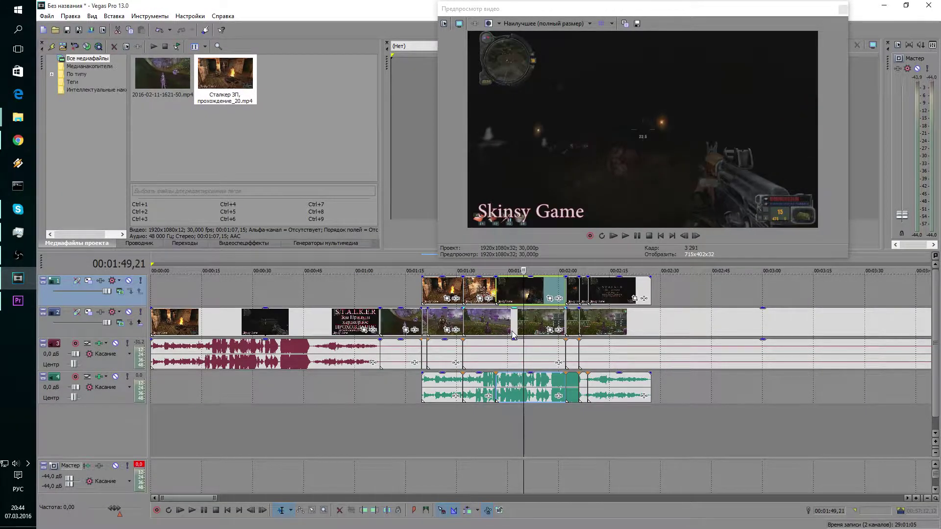
left_click(622, 297)
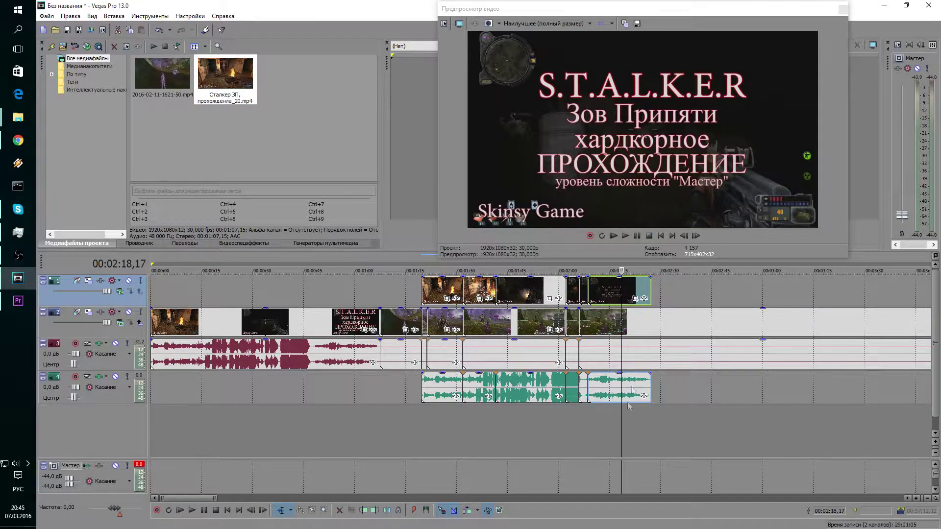
left_click(532, 406)
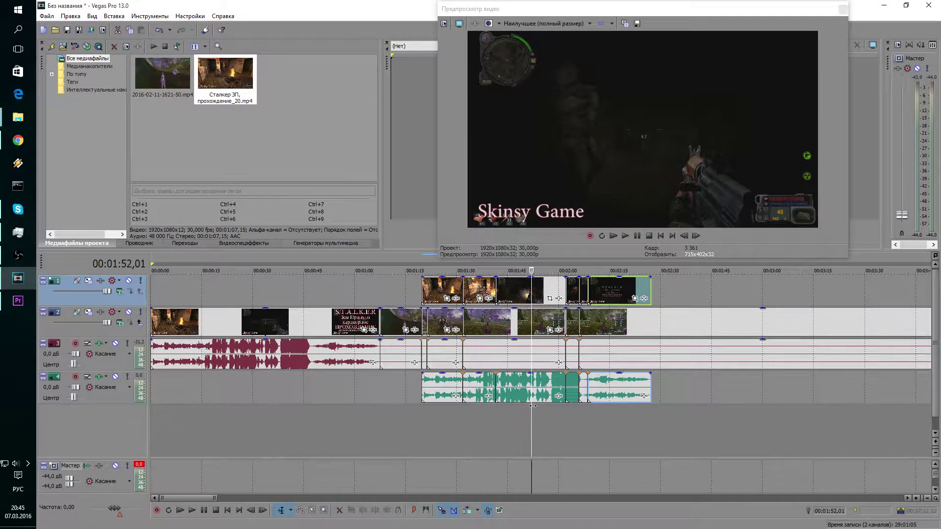
left_click_drag(533, 405, 533, 405)
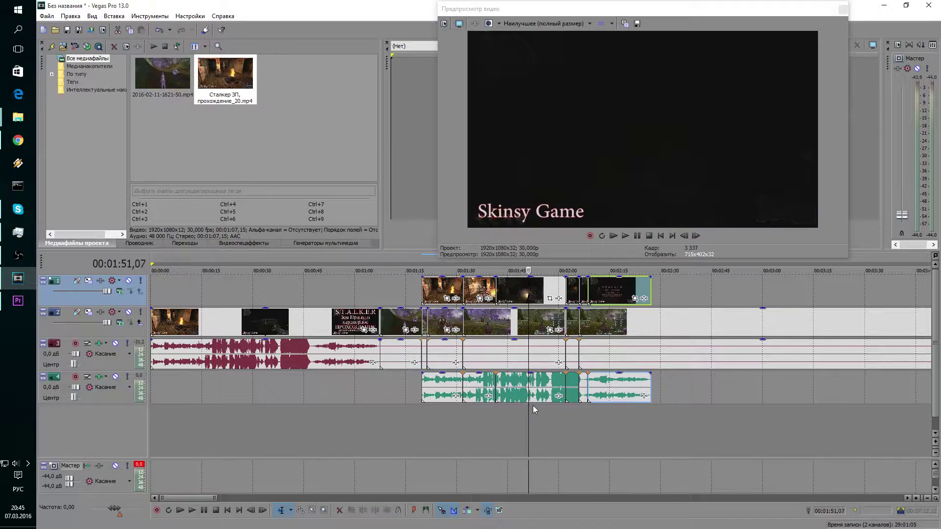
key("space")
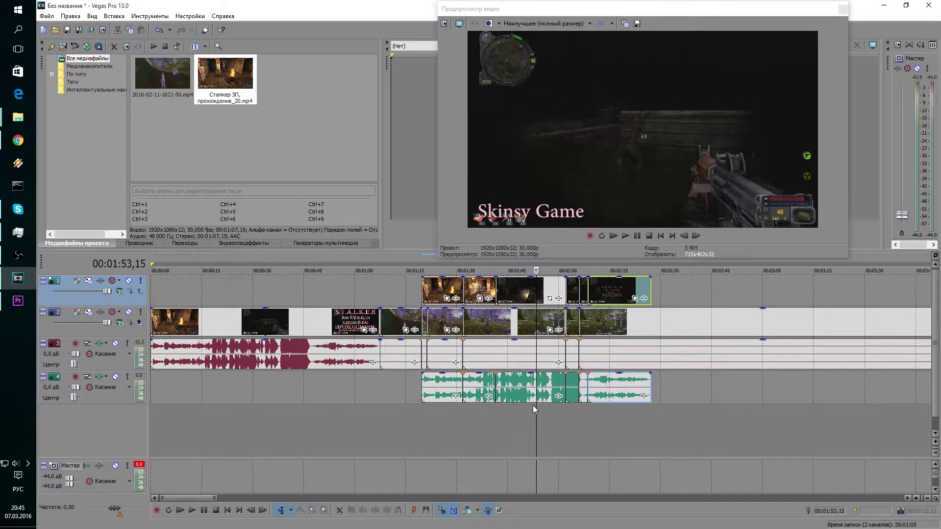
left_click_drag(534, 405, 534, 405)
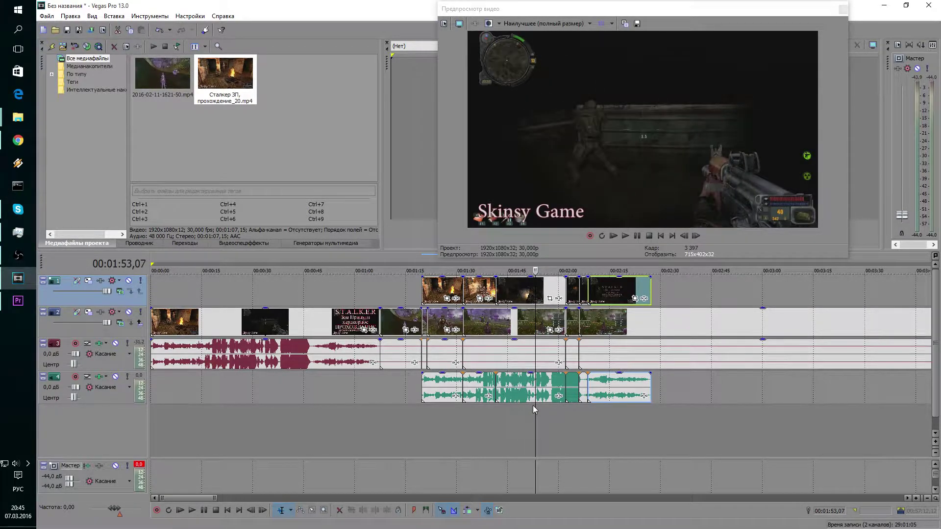
key("space")
key("space")
left_click(535, 294)
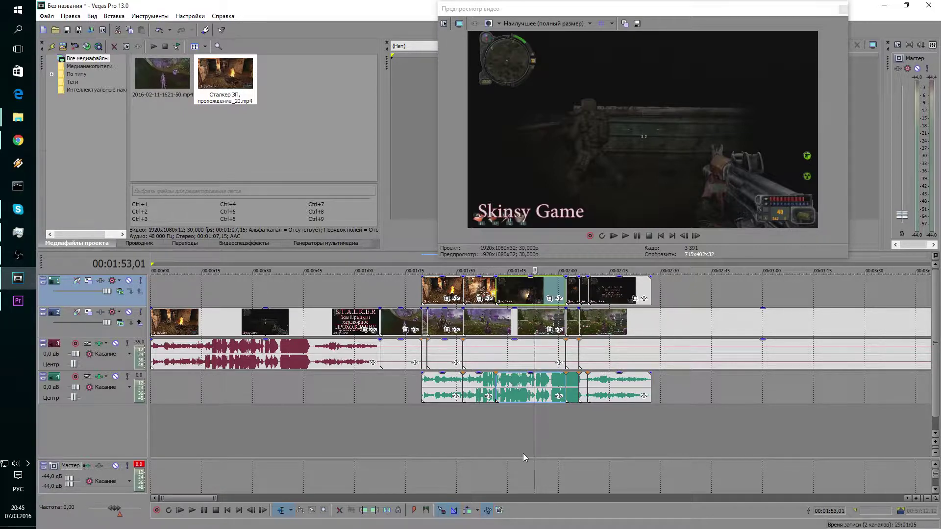
key("Left")
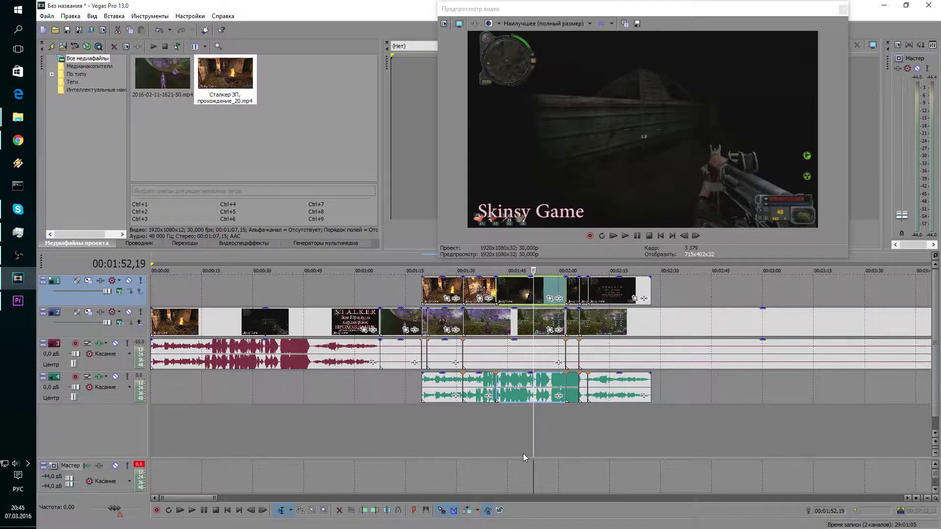
key("space")
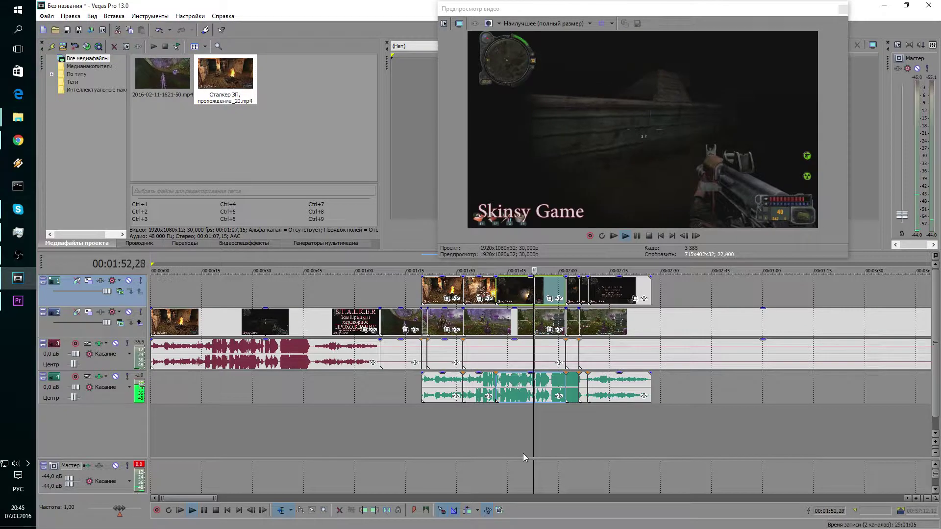
key("Return")
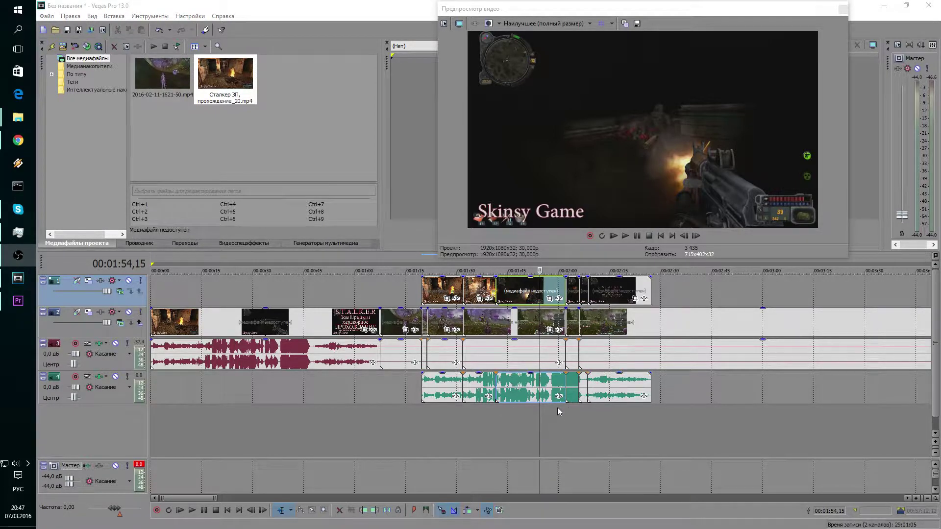
left_click(576, 326)
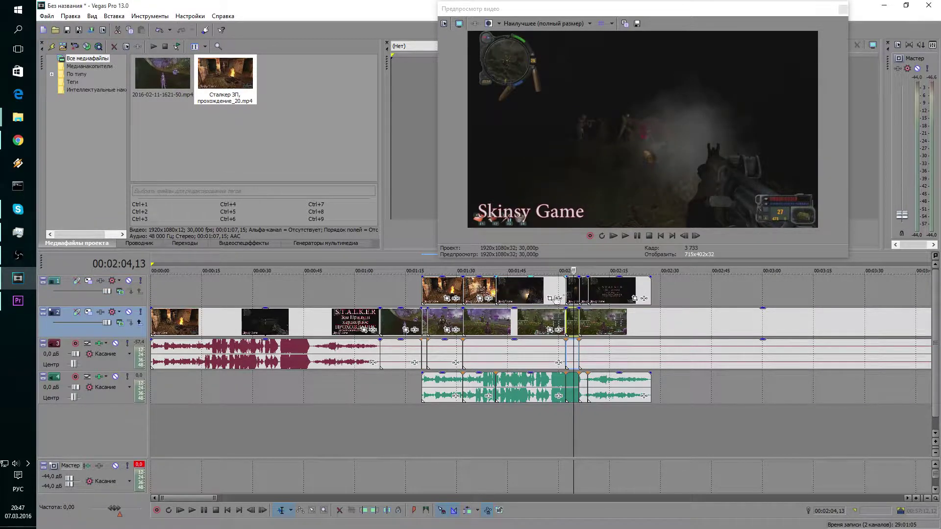
Step: Delete the top video track in Vegas Pro
left_click_drag(699, 432, 447, 431)
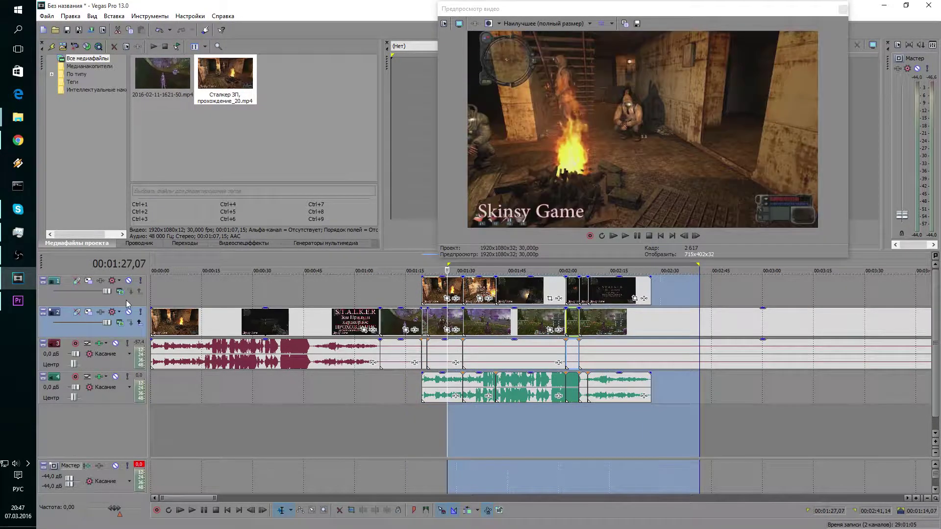
right_click(128, 301)
left_click(181, 344)
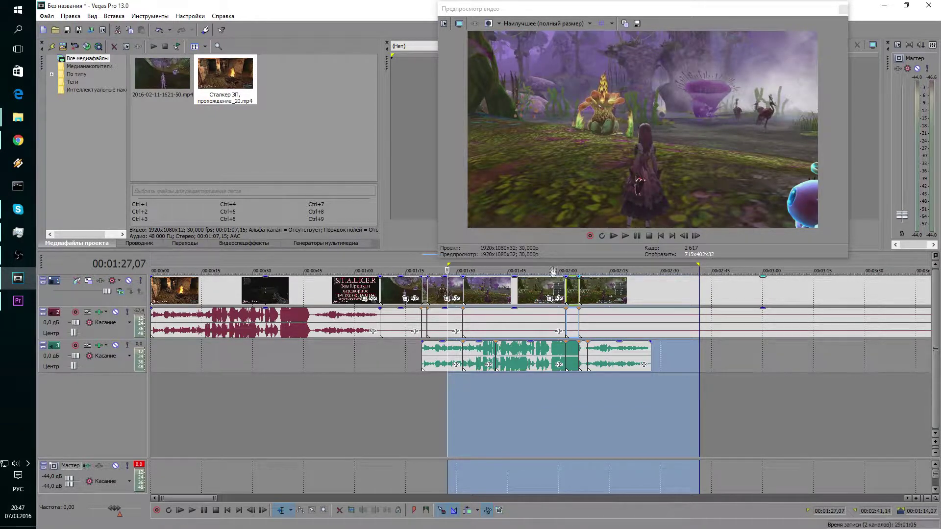
Step: Delete the short clip at 02:02,04 and its audio from the remaining video track
left_click(579, 419)
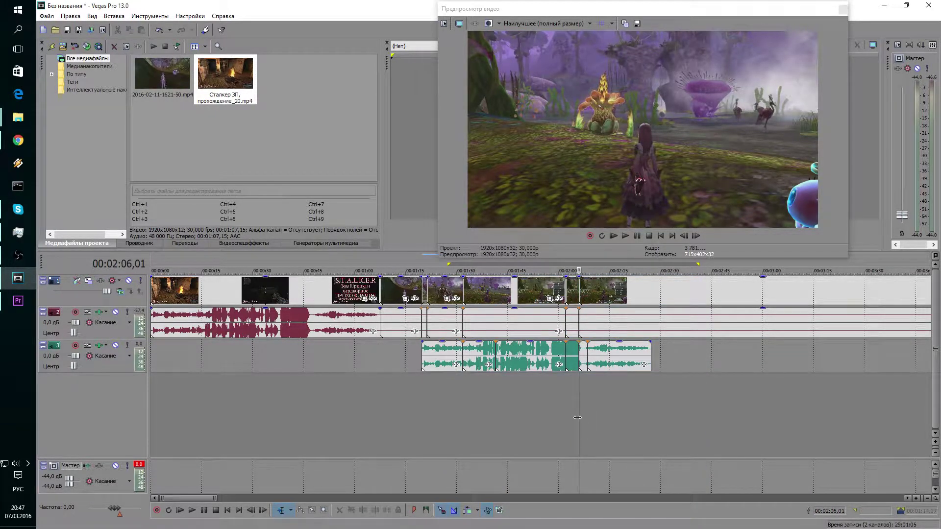
left_click(548, 413)
left_click_drag(548, 413, 573, 409)
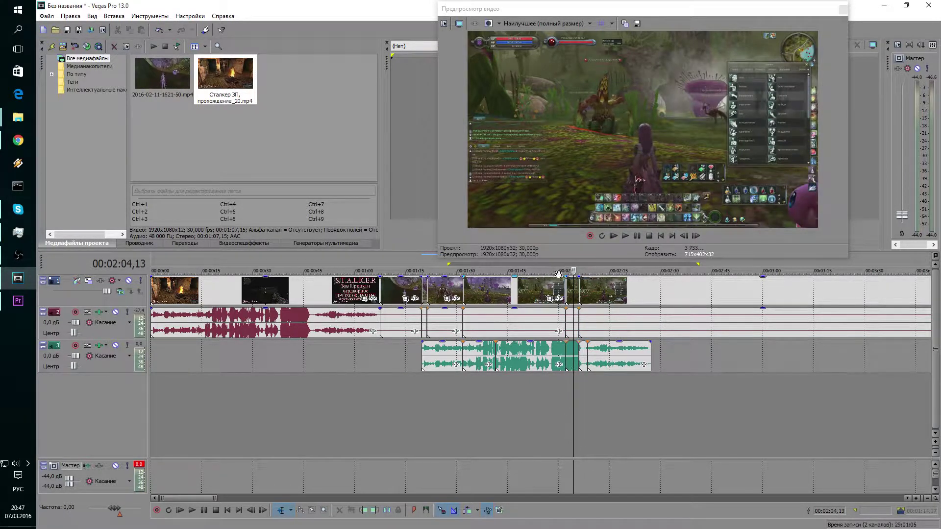
double_click(572, 297)
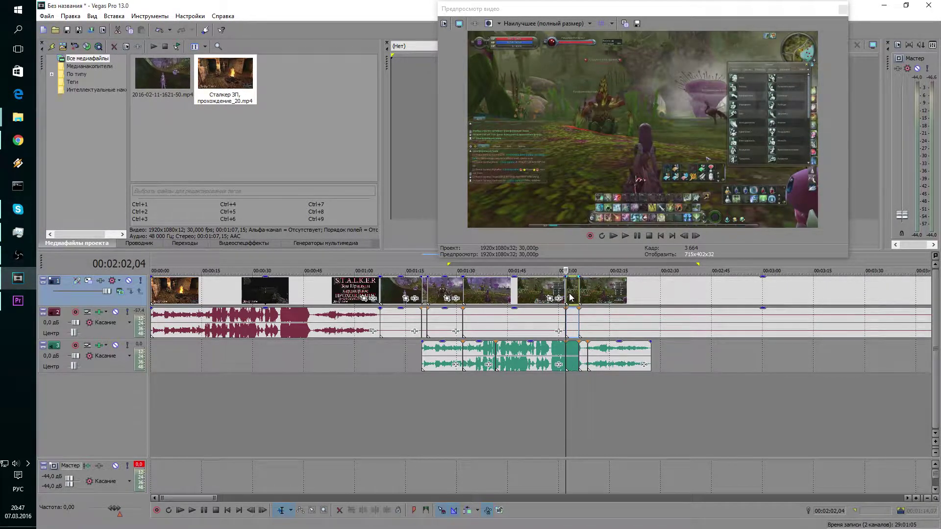
key("Delete")
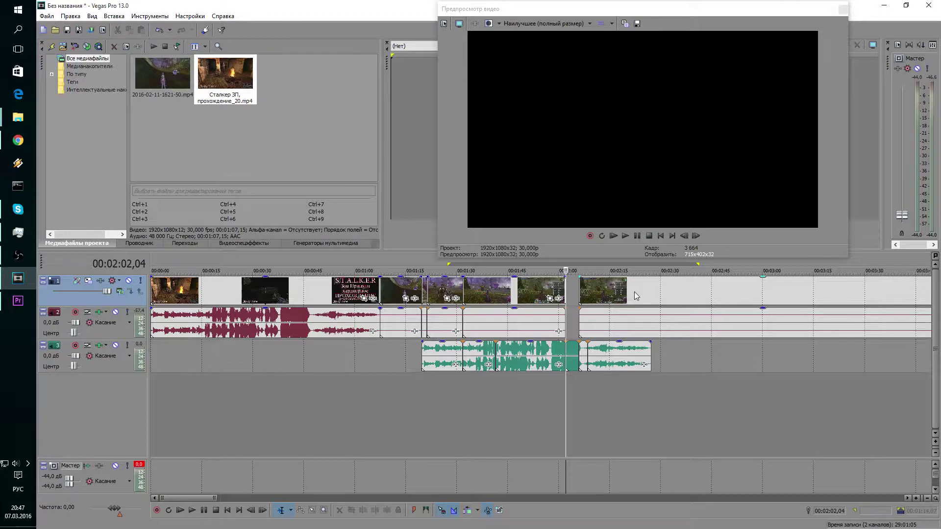
Step: Slide the following clip left and drop the shifted clips into place at the cut
left_click_drag(640, 293, 631, 296)
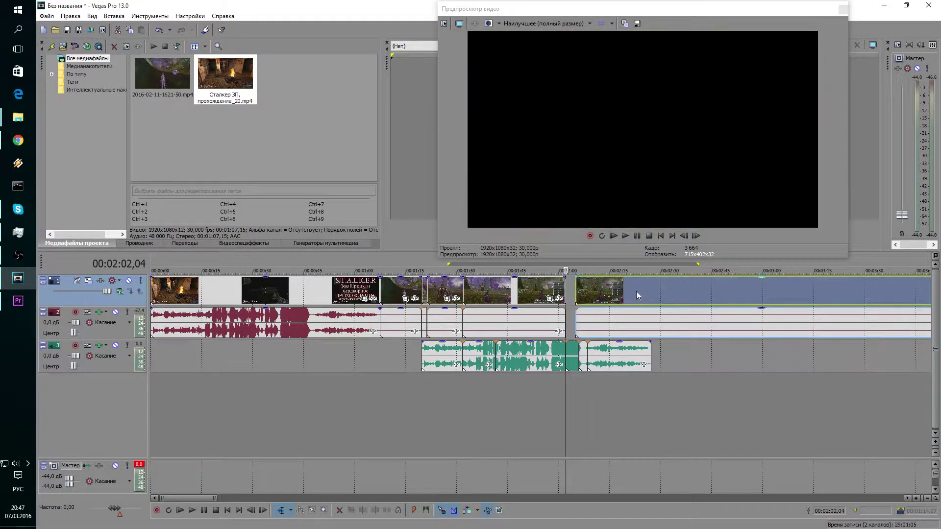
scroll(574, 301, "up", 5)
scroll(589, 290, "up", 3)
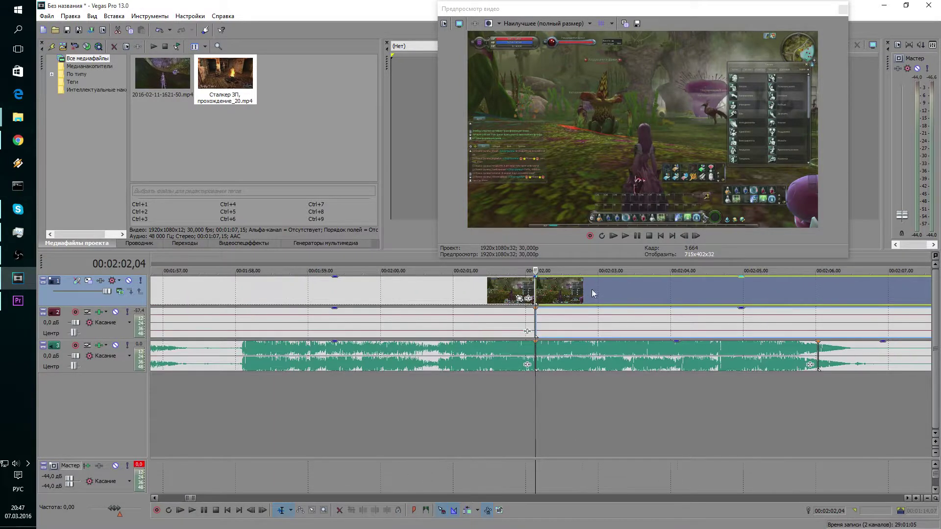
scroll(571, 375, "down", 3)
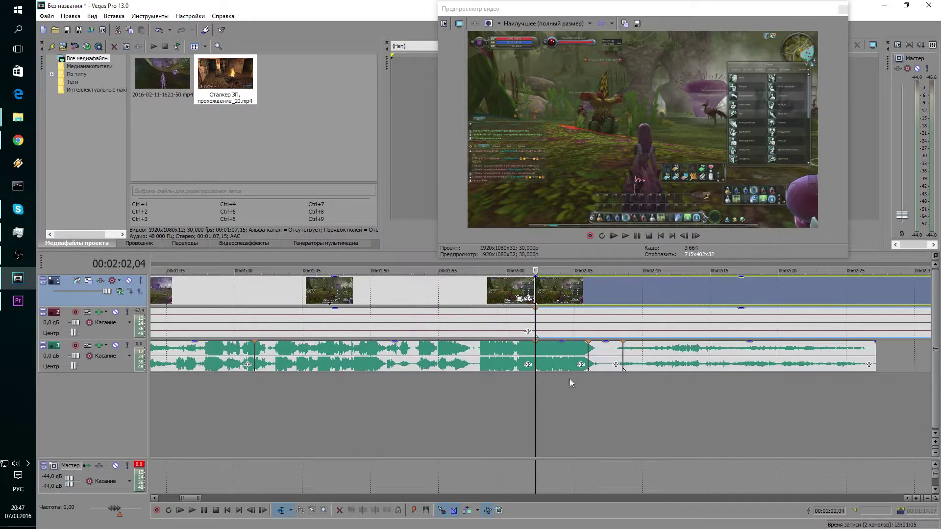
scroll(564, 377, "down", 5)
left_click_drag(519, 290, 519, 290)
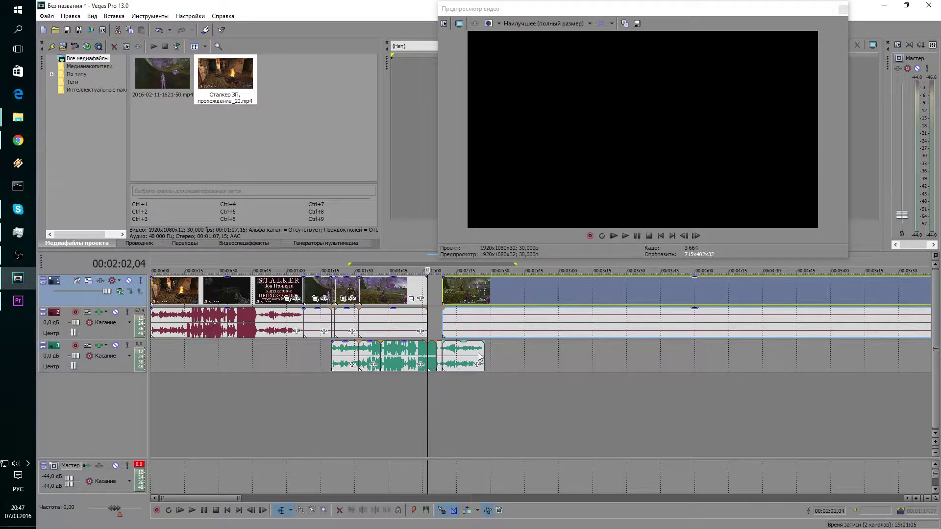
Step: Split the events at two cut points and slide the pieces left to close the gaps
left_click(500, 393)
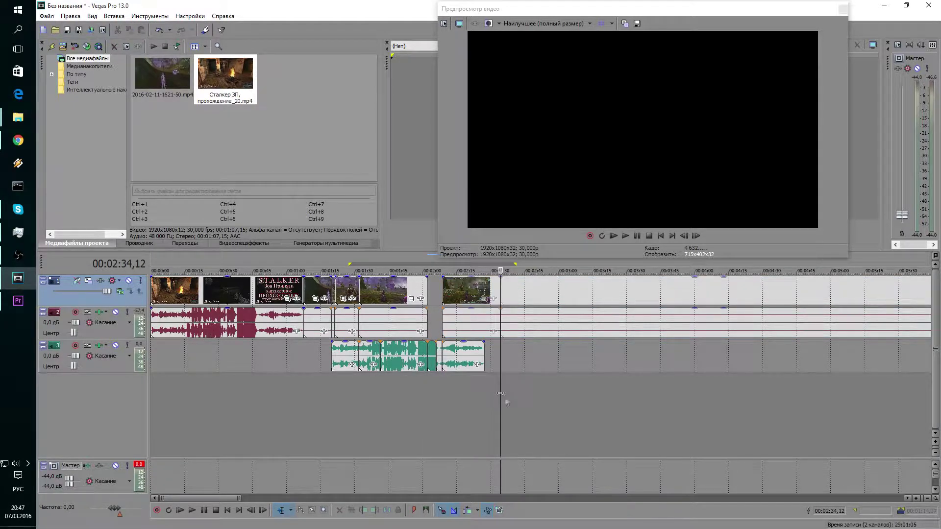
left_click(602, 399)
key("s")
left_click(726, 396)
key("s")
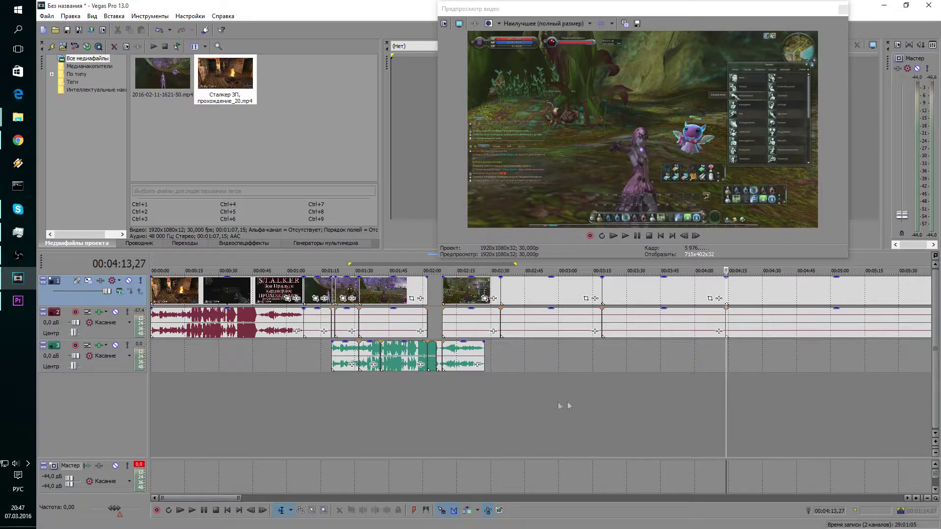
left_click_drag(456, 292, 441, 292)
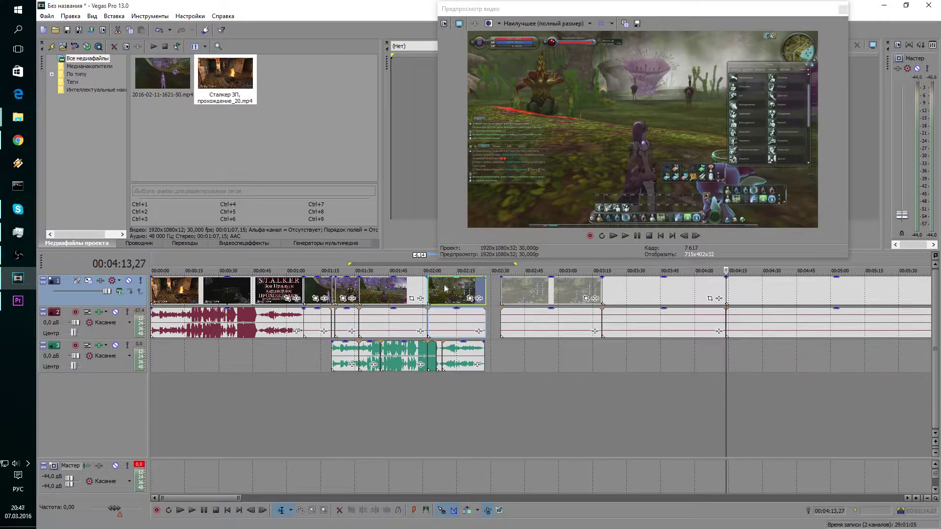
left_click_drag(539, 296, 525, 300)
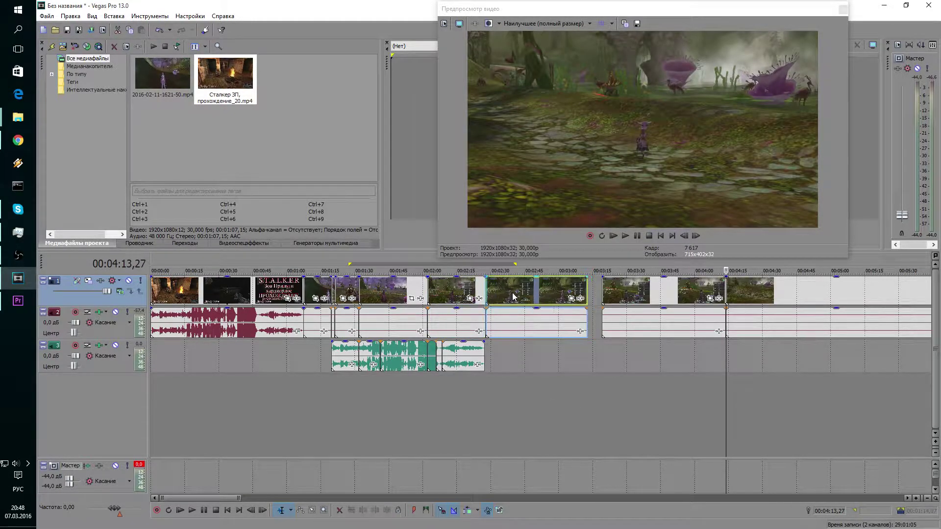
Step: Select the later events on both tracks and shift them slightly left
mouse_move(833, 405)
left_mouse_down()
mouse_move(794, 381)
mouse_move(642, 333)
left_mouse_up()
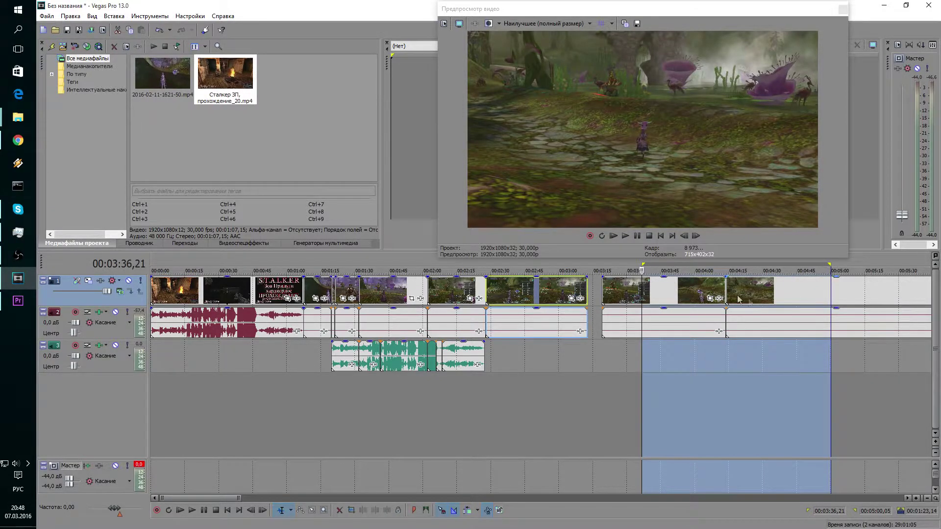
left_click(677, 295)
left_click(784, 311, "ctrl")
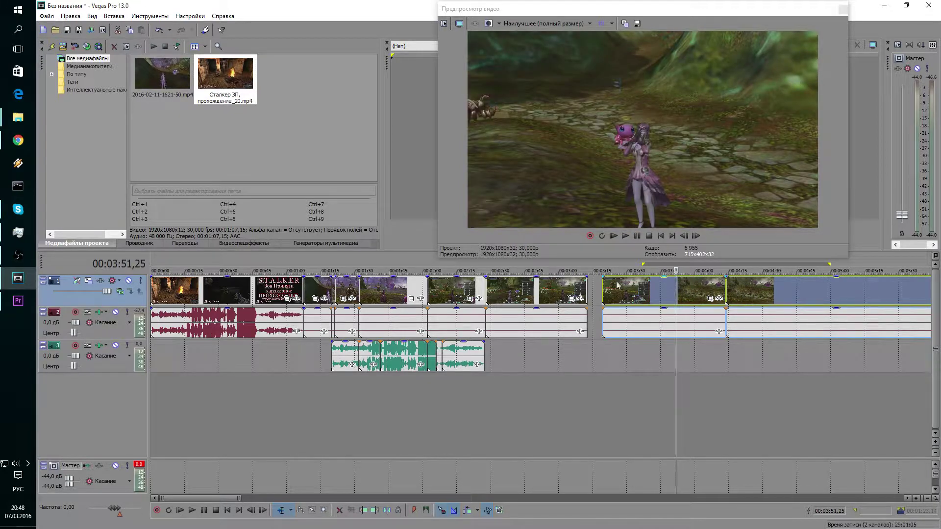
mouse_move(658, 291)
left_mouse_down()
mouse_move(631, 294)
mouse_move(645, 295)
left_mouse_up()
Step: Split the events at 00:04:04,12, 00:03:42,29 and 00:04:08,28
left_click(728, 415)
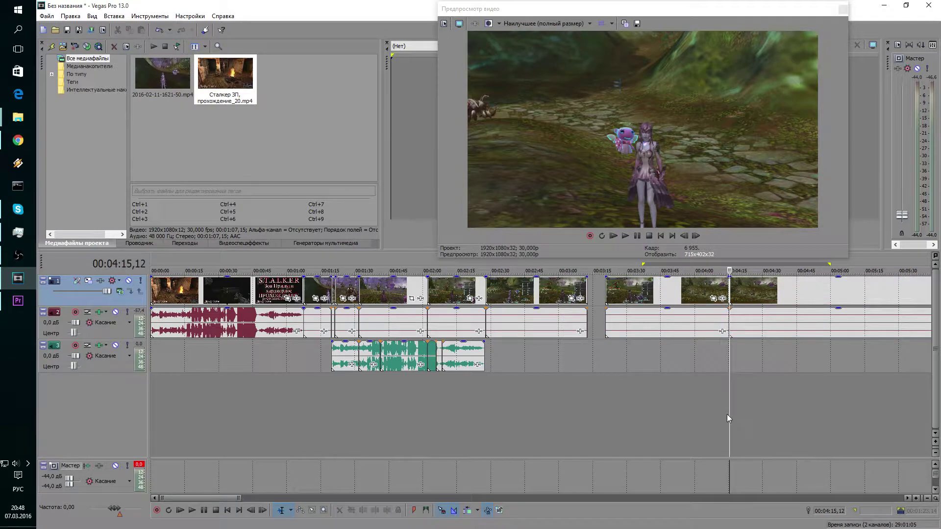
left_click(704, 404)
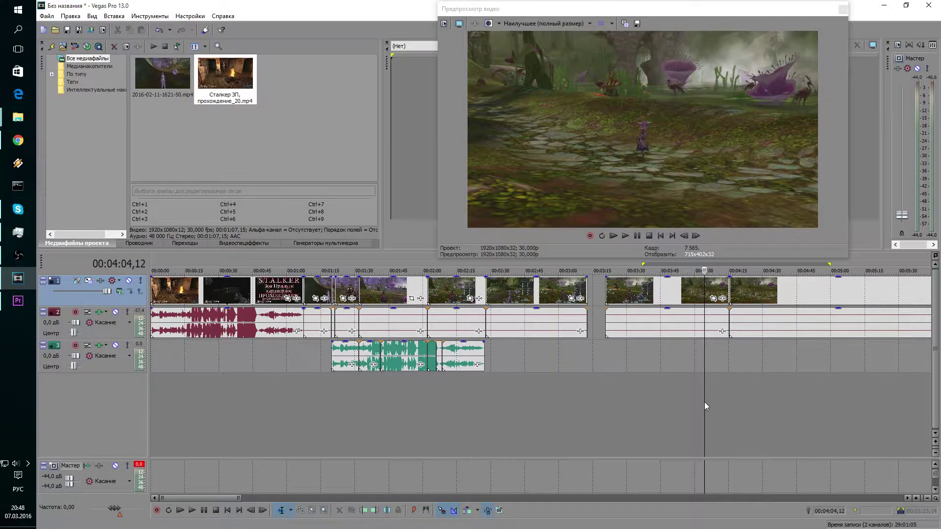
key("s")
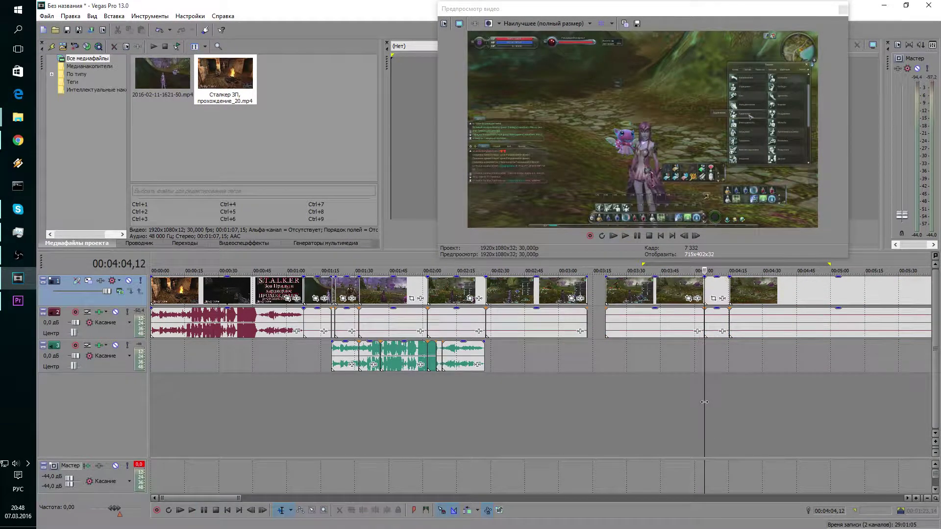
left_click(656, 394)
key("s")
left_click(823, 407)
key("s")
left_click(716, 426)
scroll(679, 399, "down", 5)
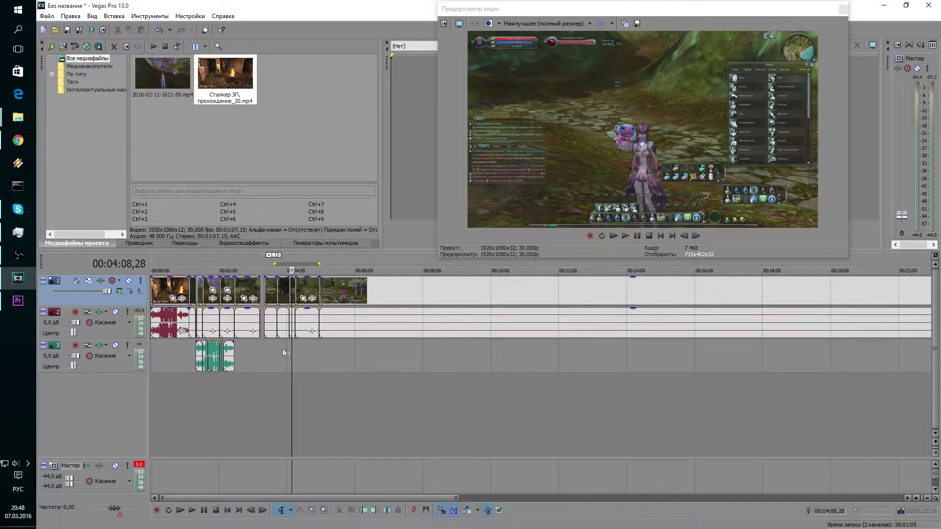
Step: Reposition the three events starting with the winged character, then return to Premiere Pro
left_click(275, 299)
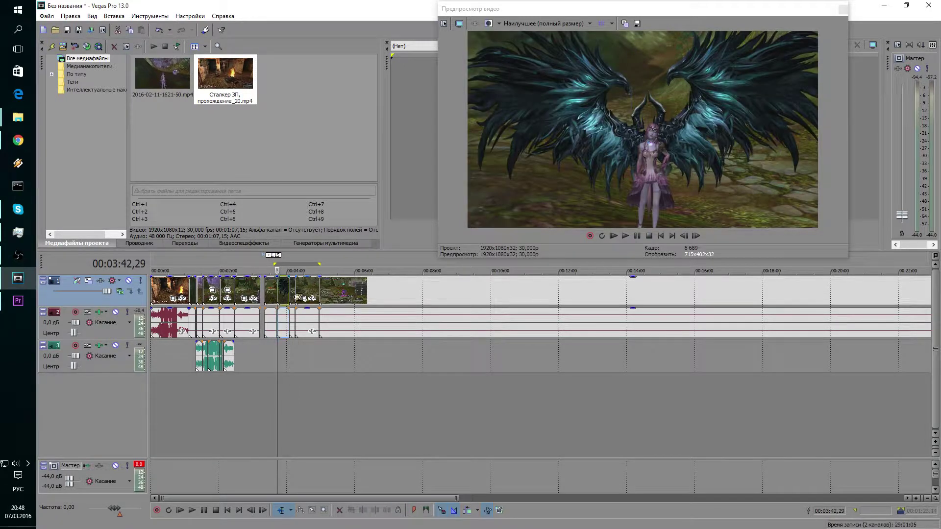
left_click(273, 295)
left_click(283, 296, "ctrl")
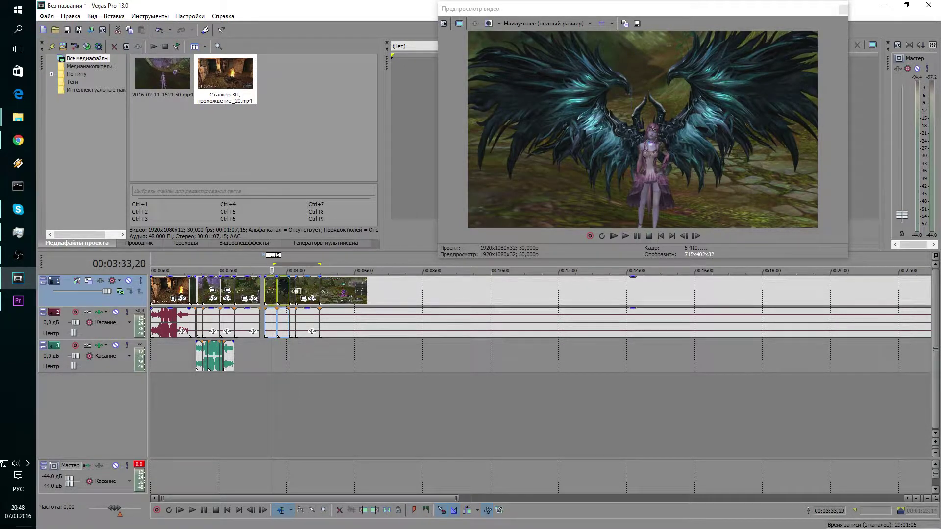
left_click(300, 294, "ctrl")
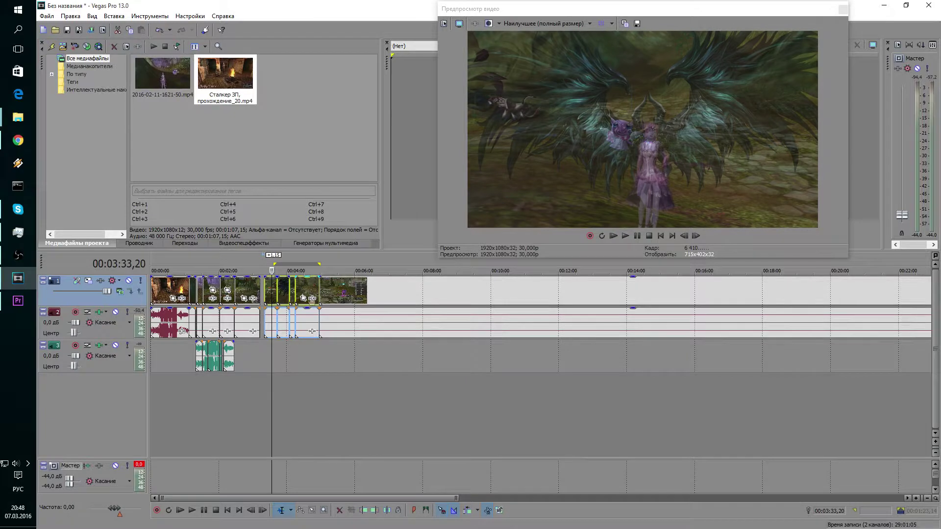
key("KP_6")
key("KP_6")
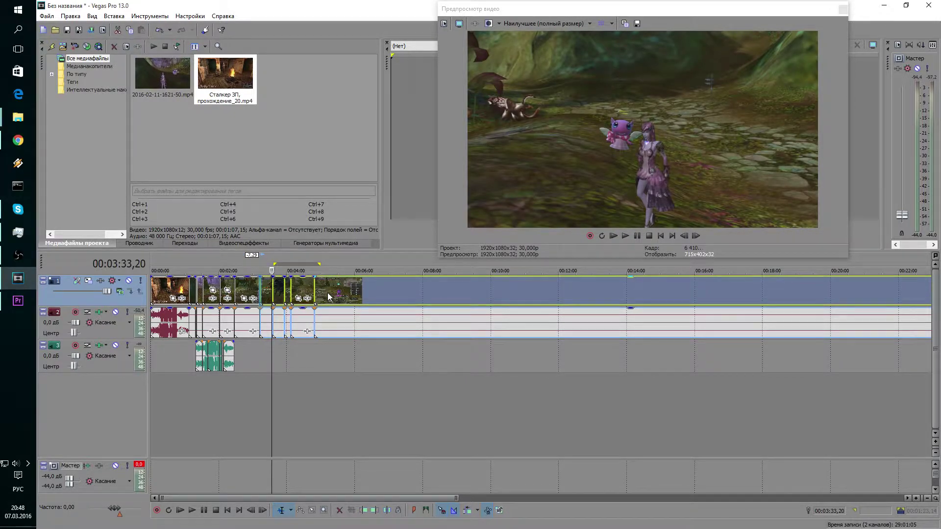
key("KP_6")
mouse_move(281, 294)
left_mouse_down()
mouse_move(273, 294)
mouse_move(289, 295)
left_mouse_up()
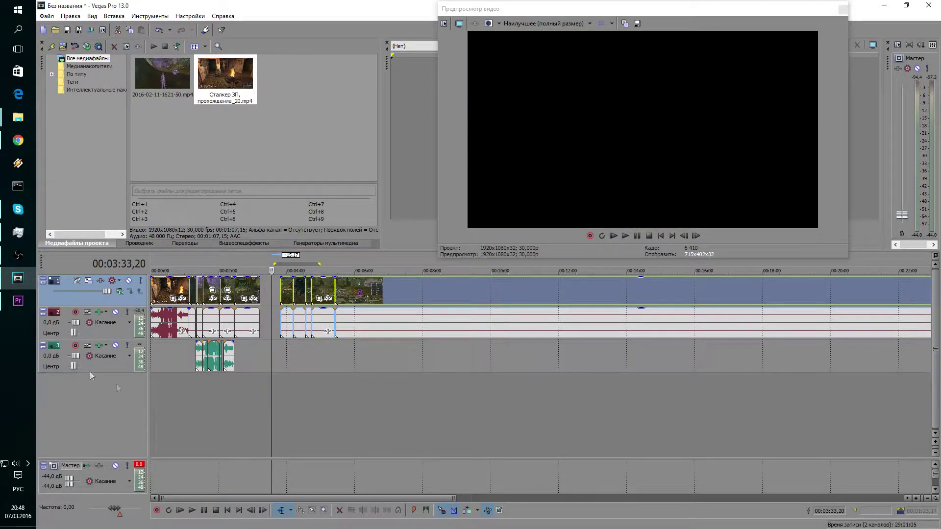
left_click(18, 300)
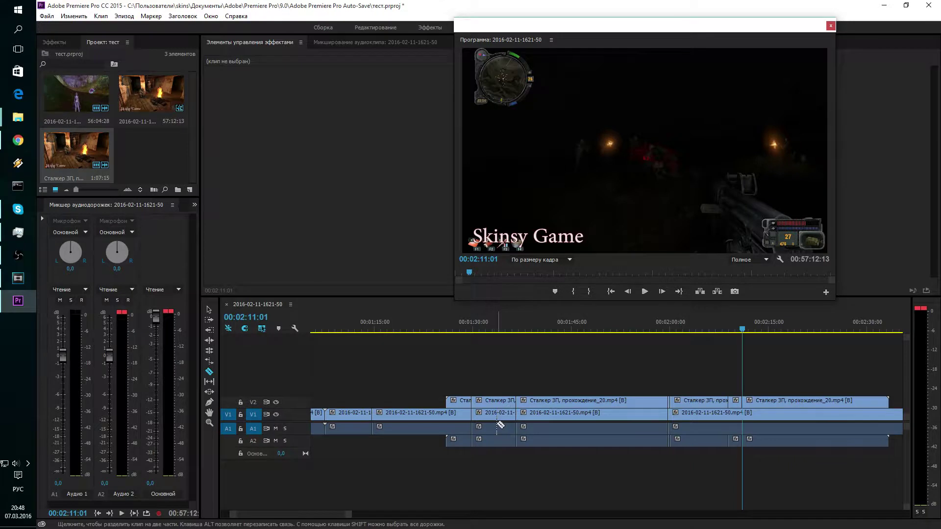
Step: Delete the short V1 gameplay clip and the Stalker clips on the upper tracks
key("v")
left_click(507, 417)
key("Delete")
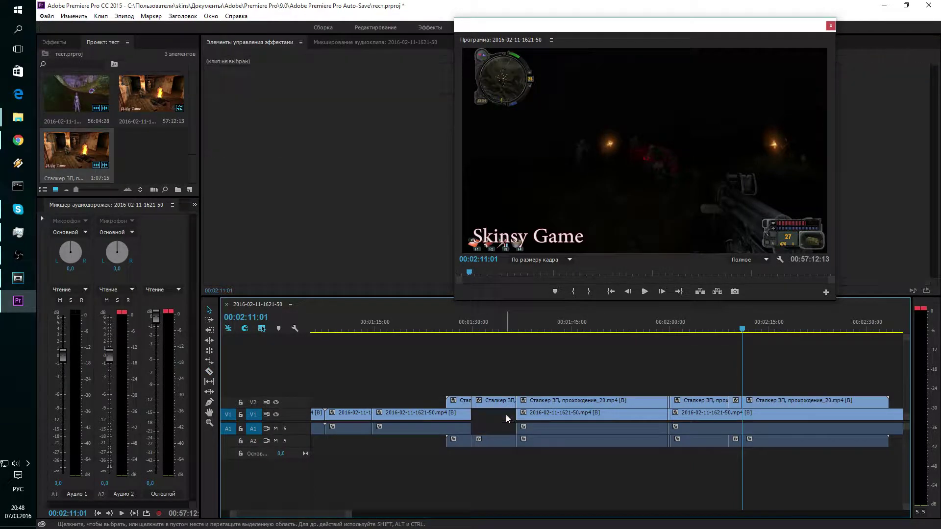
left_click_drag(422, 387, 773, 409)
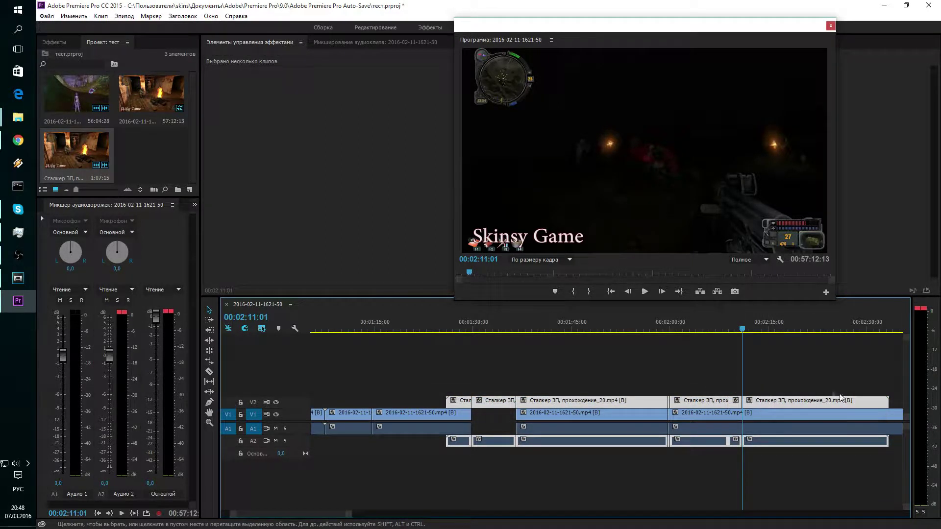
key("Delete")
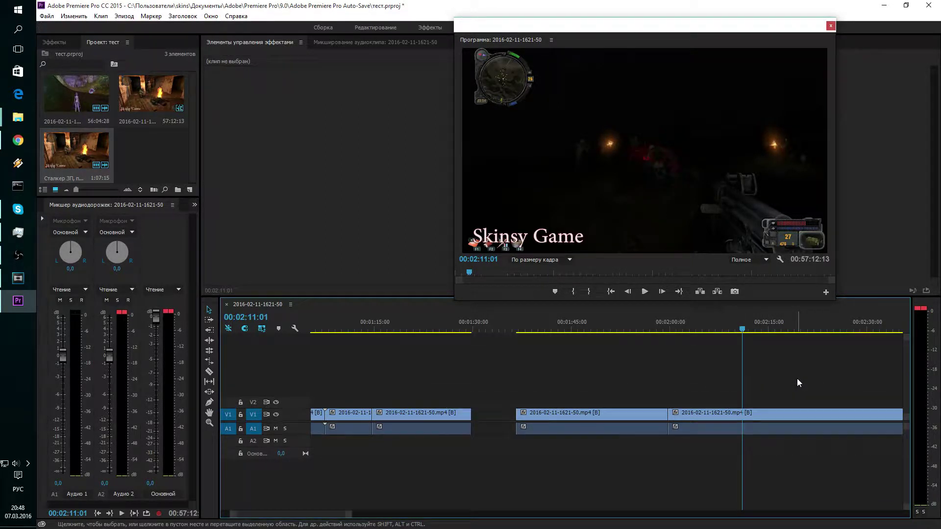
Step: Razor-cut the remaining gameplay clips at four points along the timeline
left_click(641, 418, "shift")
left_click(694, 416, "shift")
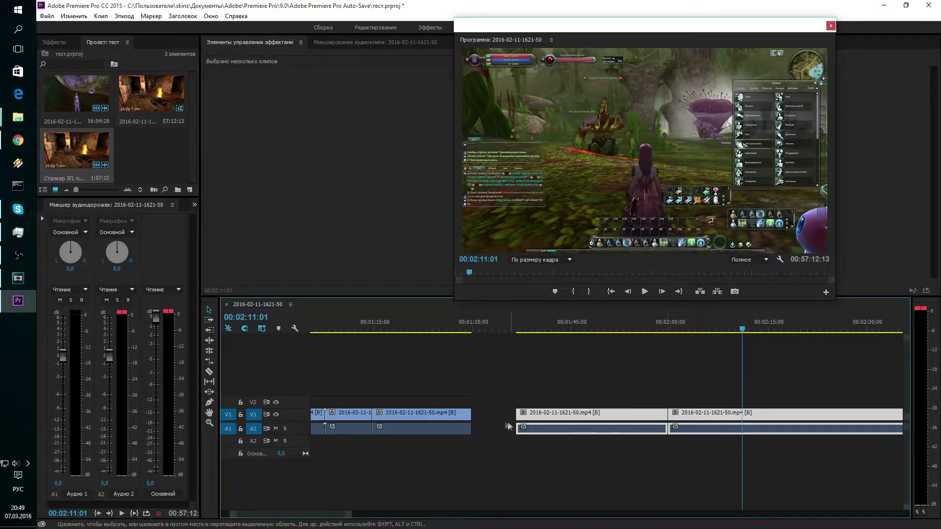
key("c")
left_click(596, 414)
left_click(743, 415)
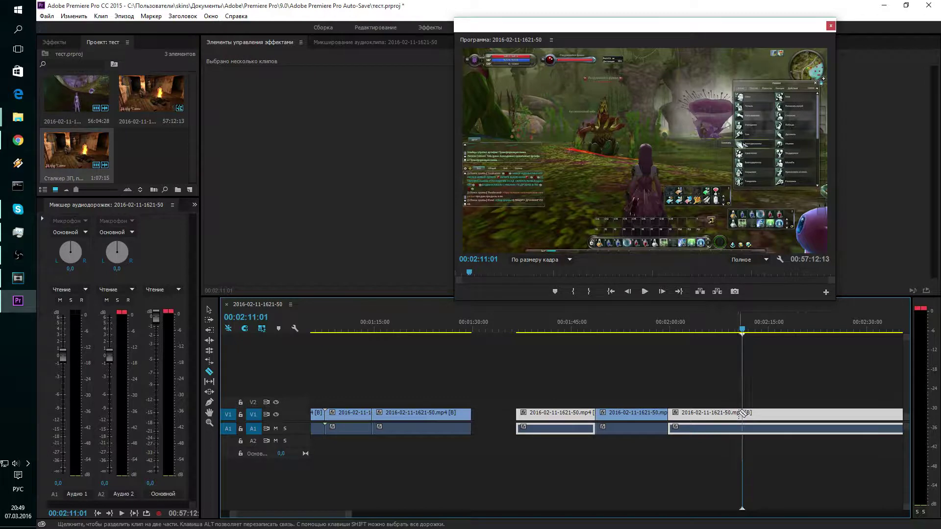
left_click(806, 415)
left_click(838, 414)
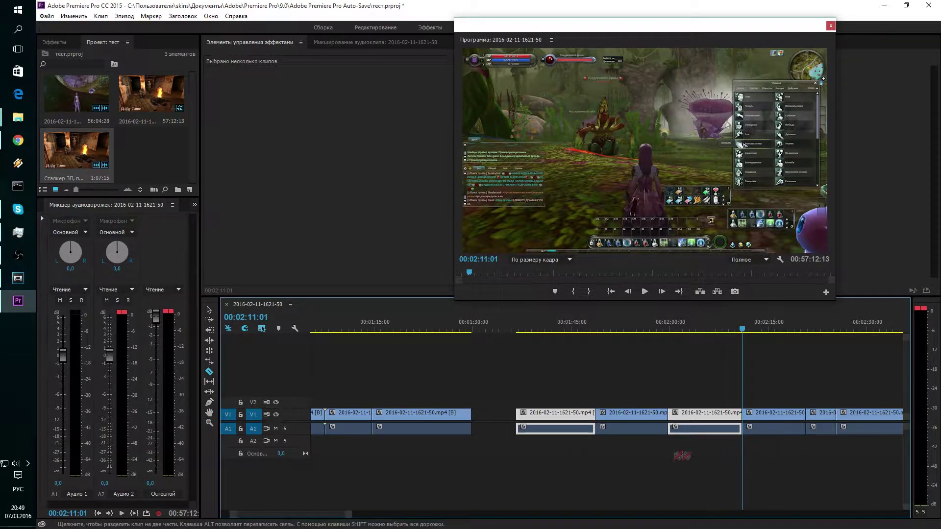
Step: Select six of the newly cut gameplay pieces with the Selection tool
key("v")
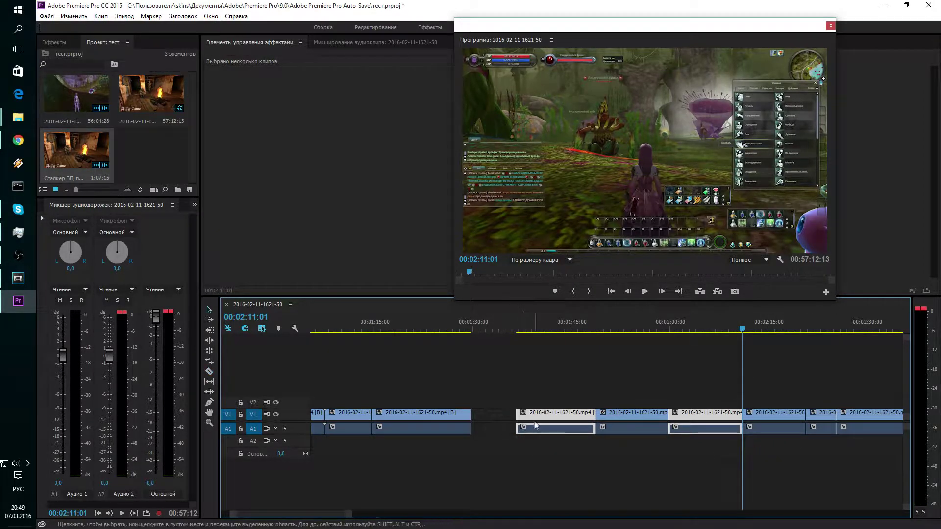
left_click(701, 416)
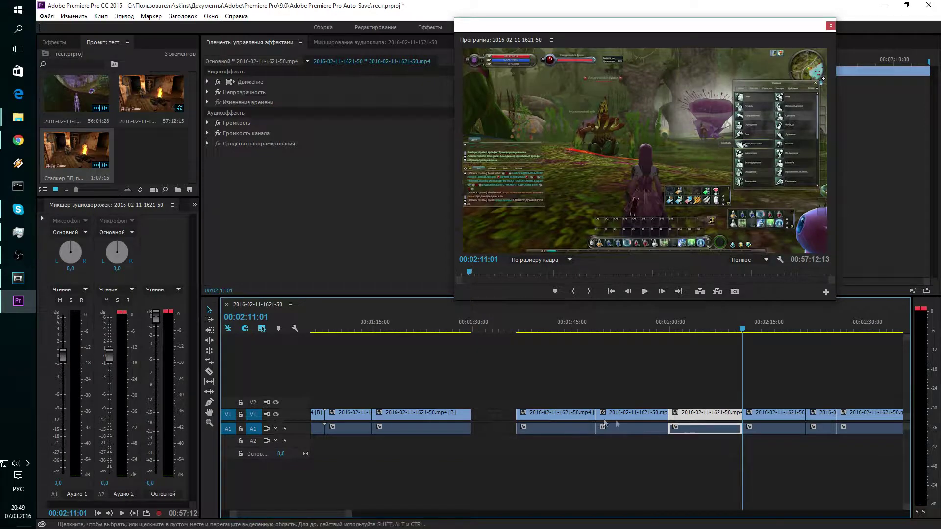
left_click(585, 419, "shift")
left_click(617, 419, "shift")
left_click(779, 419, "shift")
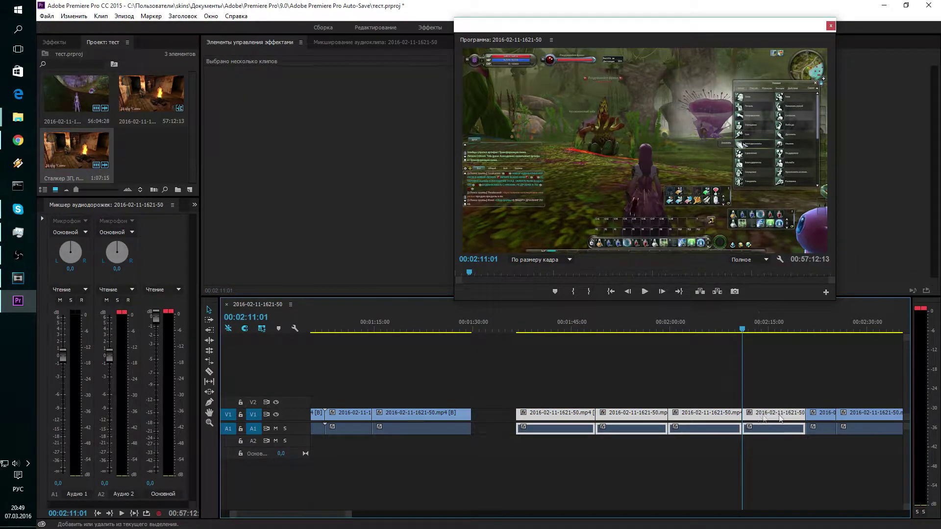
left_click(821, 419, "shift")
left_click(868, 419, "shift")
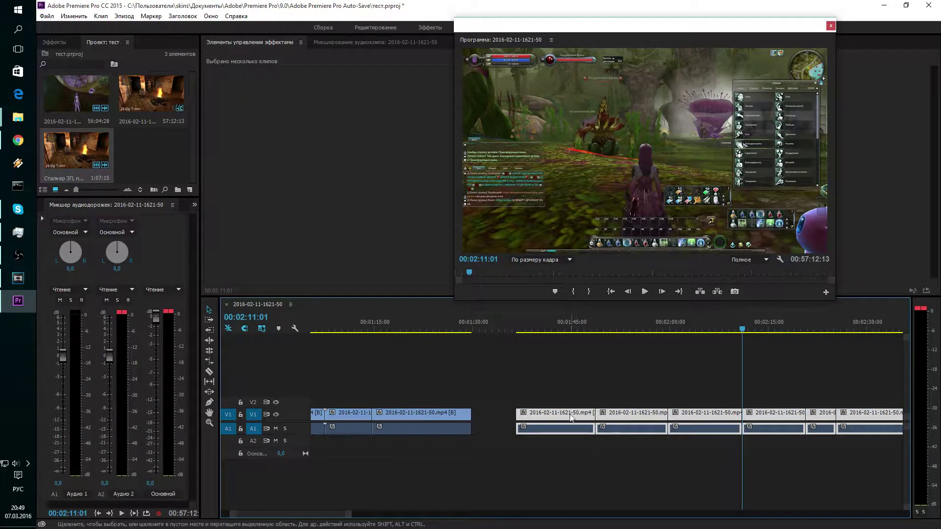
Step: Slide the cut gameplay clips left in Premiere to close the gap after the earlier clip
left_click_drag(570, 417, 520, 420)
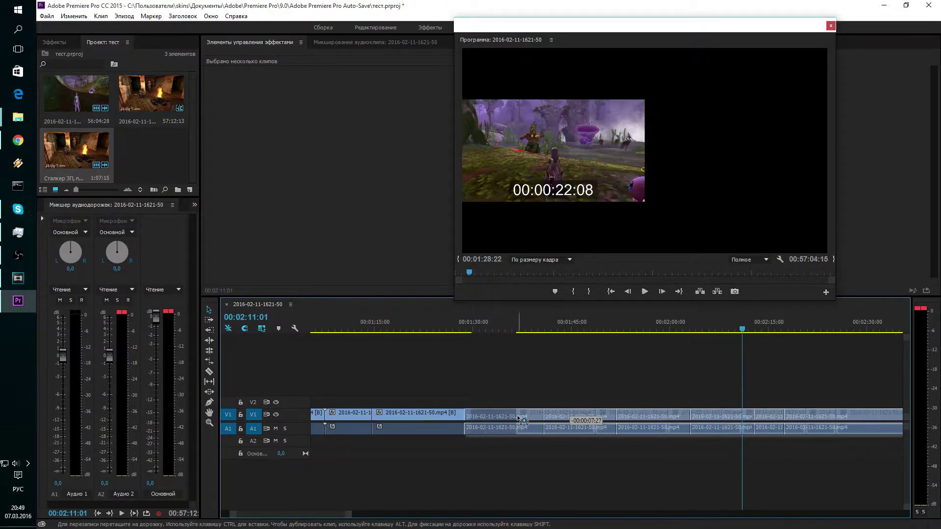
left_click_drag(520, 419, 529, 421)
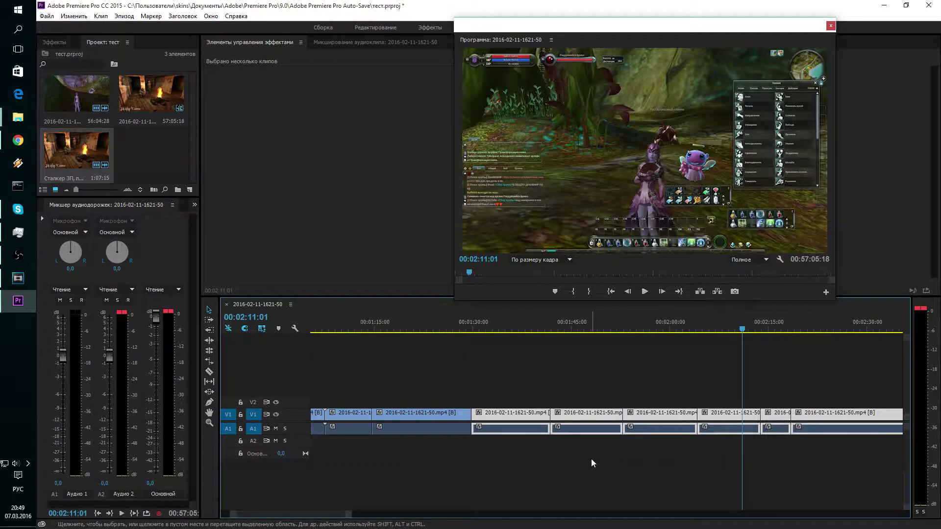
left_click_drag(500, 376, 883, 450)
left_click_drag(513, 433, 616, 439)
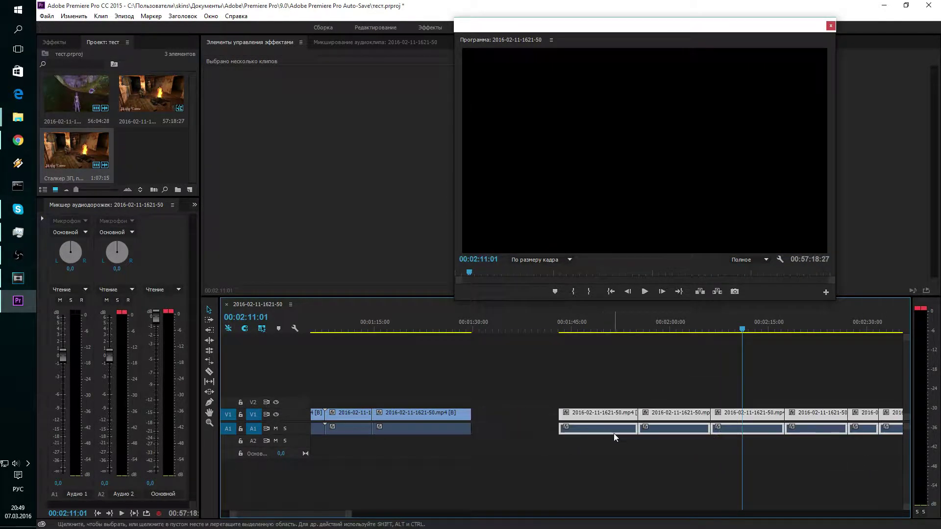
left_click_drag(536, 425, 447, 426)
left_click(562, 475)
left_click(18, 278)
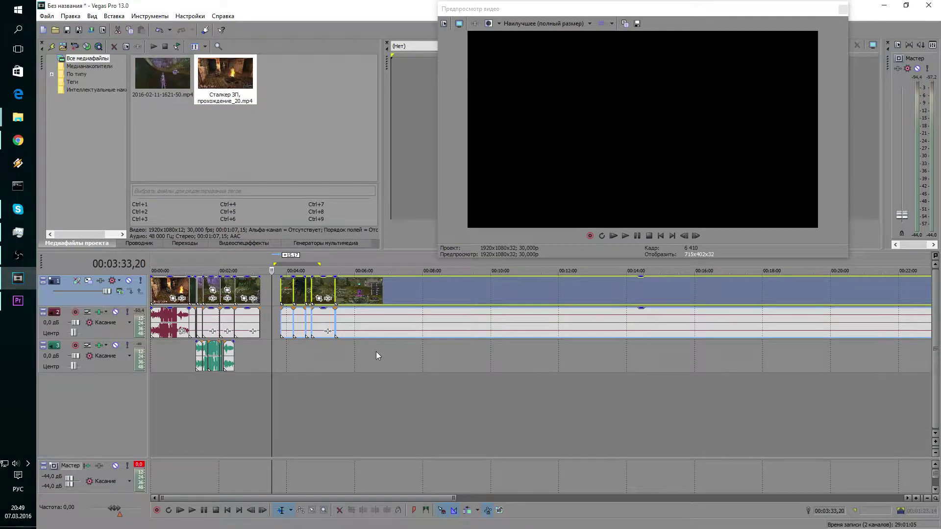
Step: Slide the later Vegas events left to close the gap and set the cursor at 00:04:03,22
left_click_drag(291, 293, 270, 294)
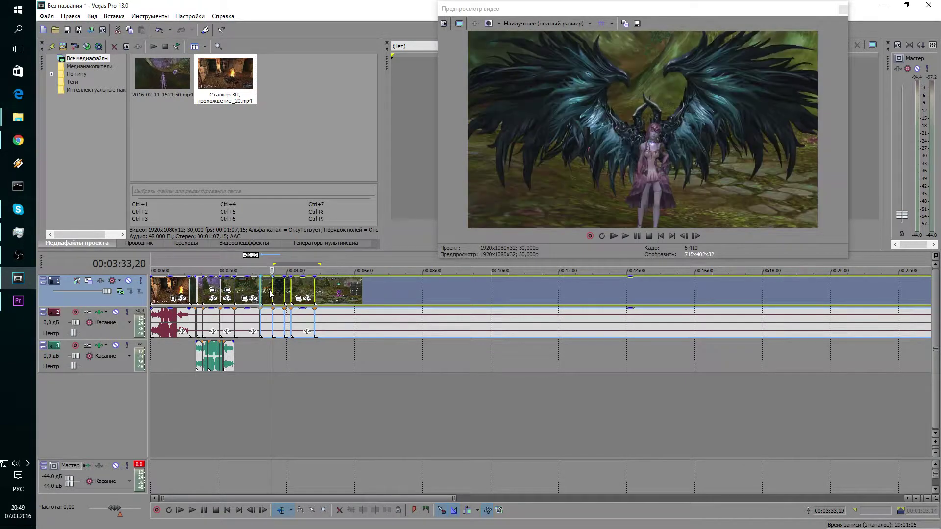
scroll(324, 294, "up", 5)
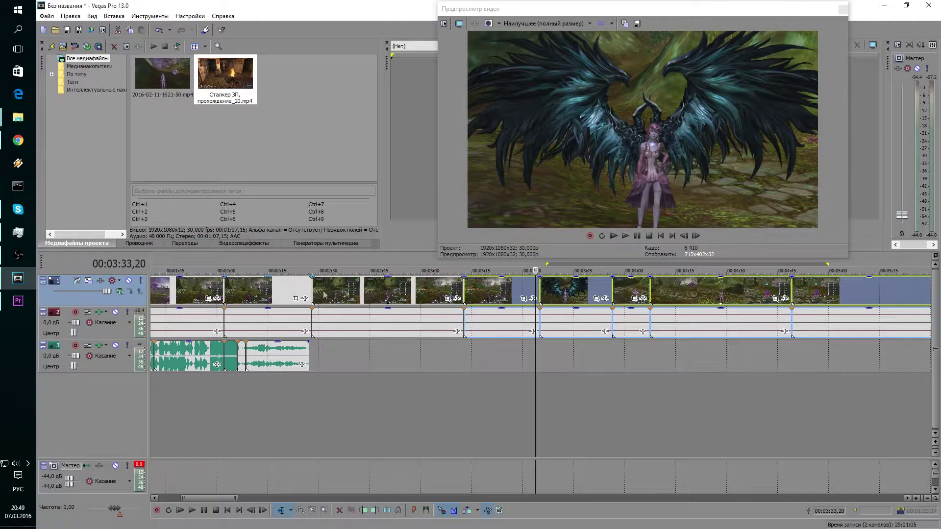
left_click(637, 371)
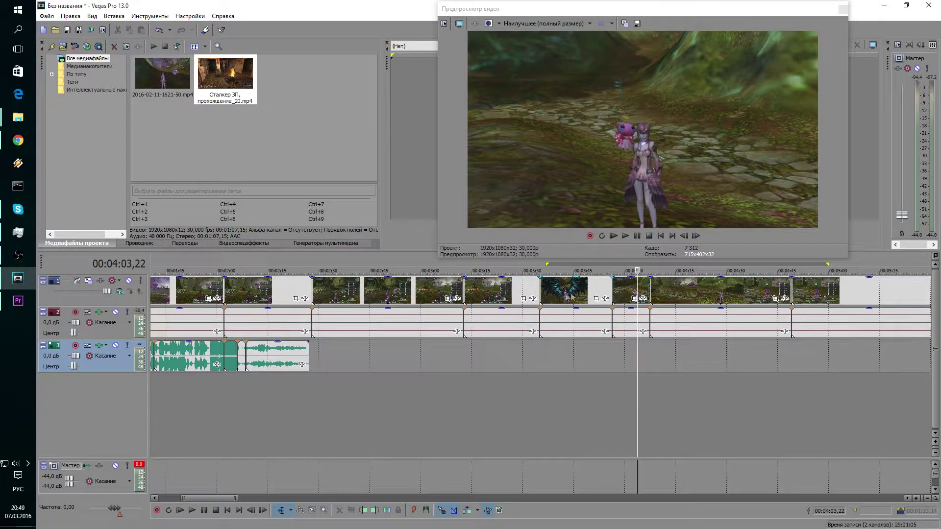
left_click(18, 301)
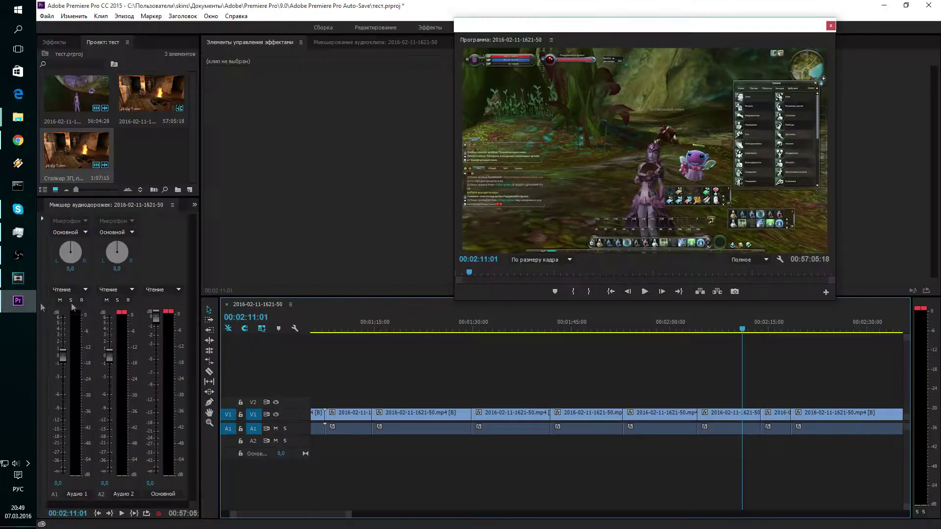
Step: Ripple-delete the short clip at 00:02:04:06 so the later Premiere clips close up
left_click(720, 415)
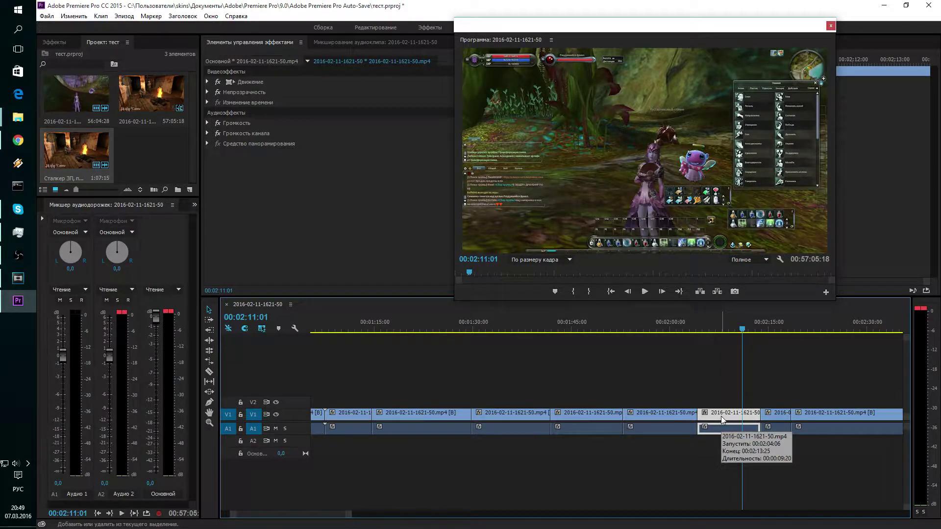
key("shift+Delete")
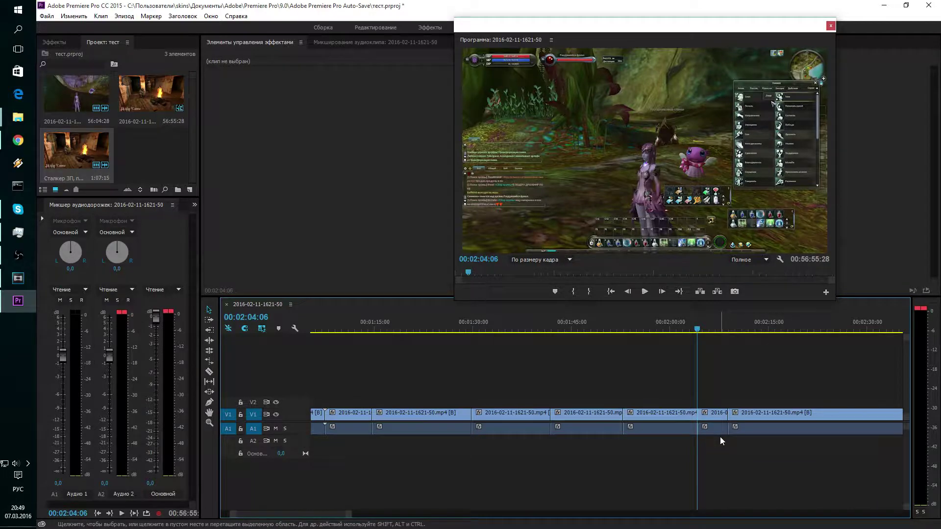
left_click(18, 278)
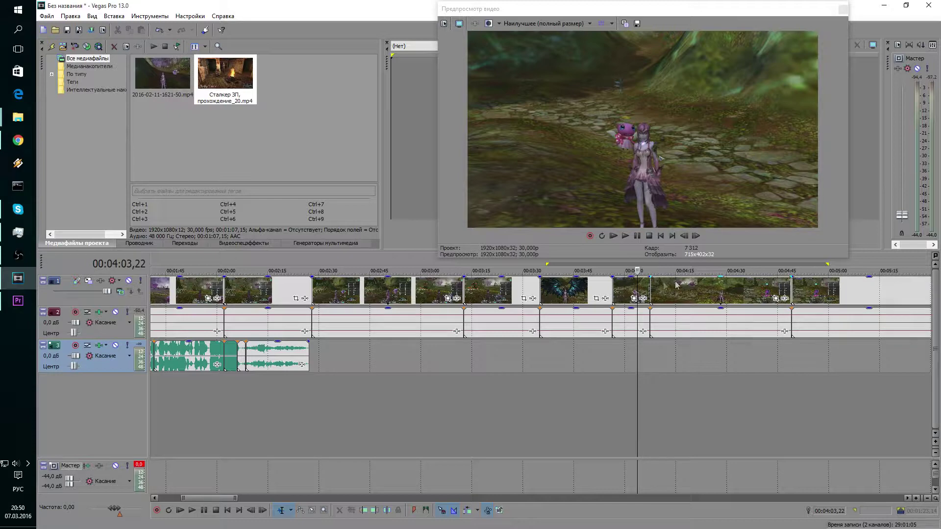
Step: With Auto Ripple on, delete the winged-creature event at 03:49 so later events shift left
left_click(478, 511)
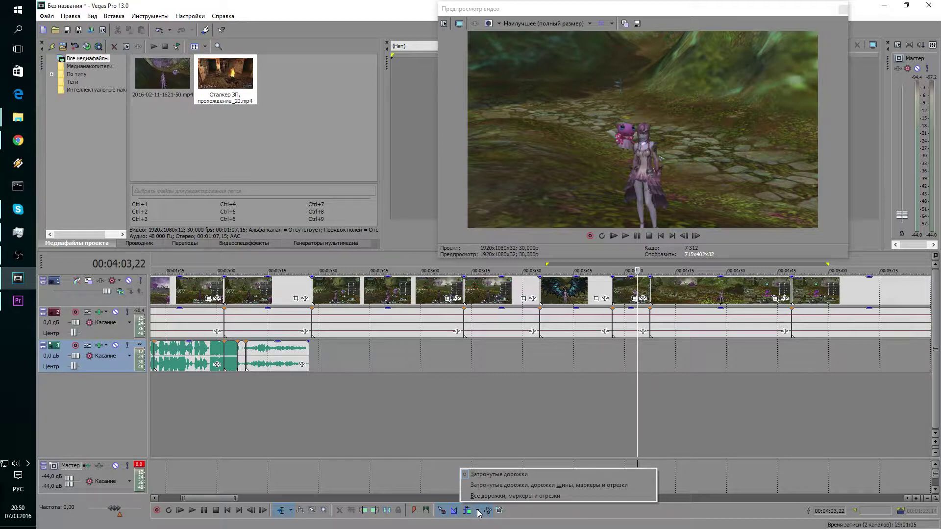
left_click(471, 512)
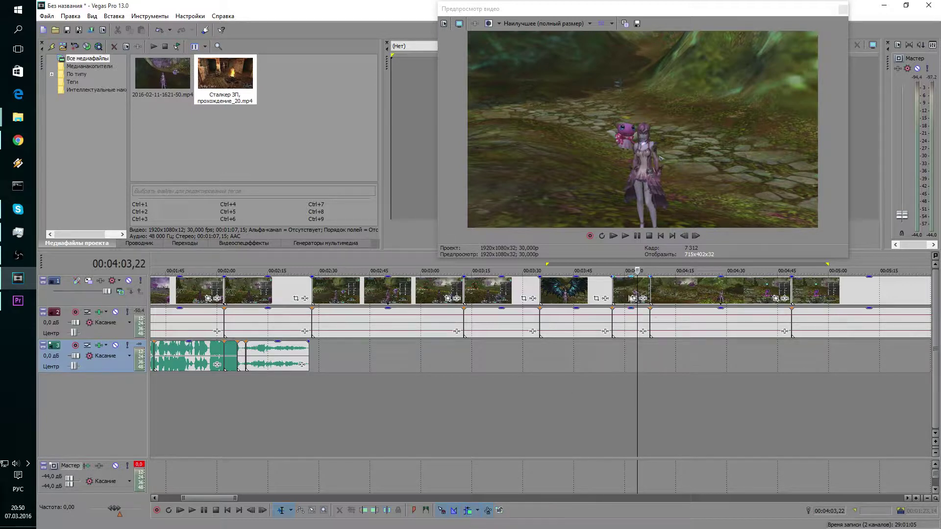
left_click(590, 331)
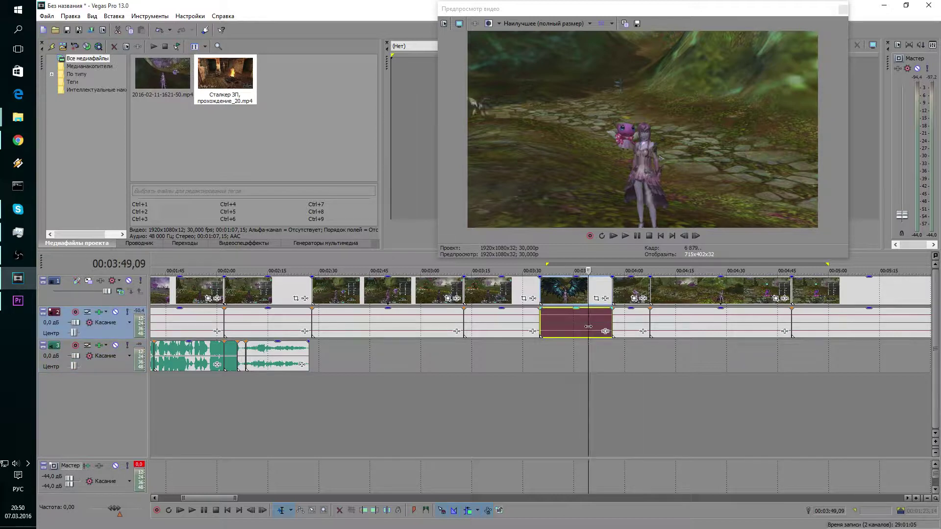
key("Delete")
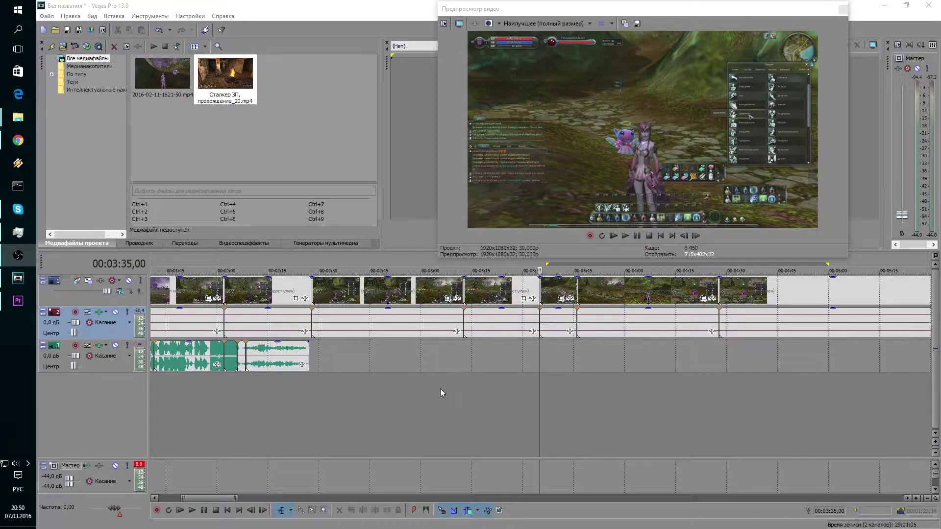
Step: Trim the project end to 04:27,23 and stretch the loop region over 0–04:27,23
scroll(514, 397, "down", 5)
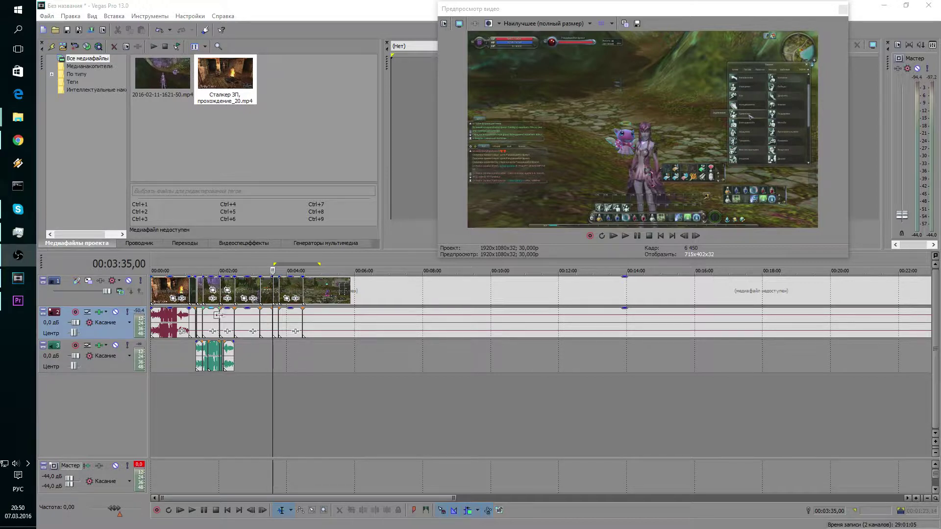
scroll(275, 328, "up", 1)
scroll(436, 313, "up", 1)
scroll(510, 311, "up", 1)
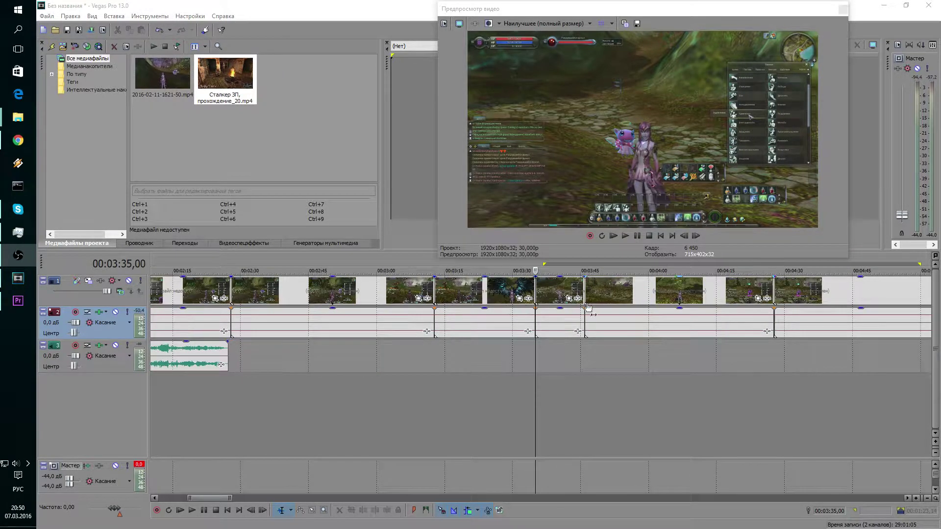
scroll(489, 322, "down", 4)
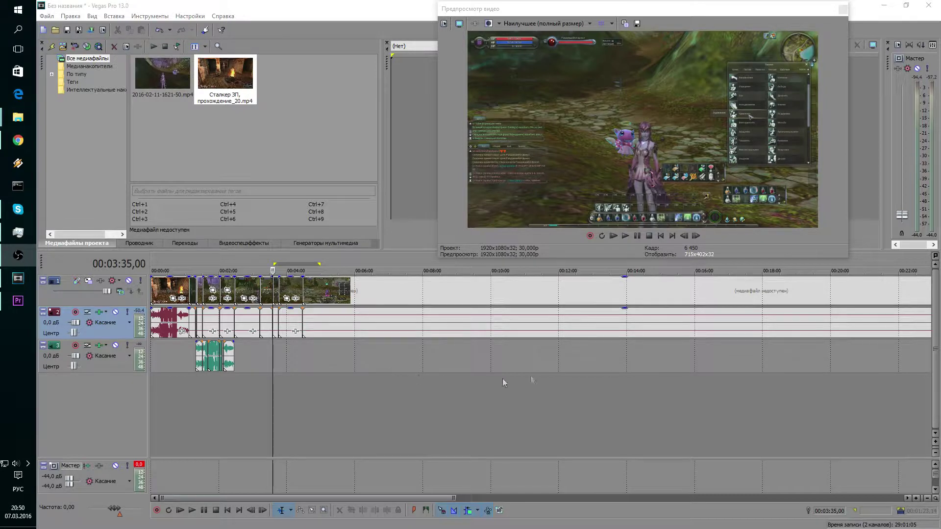
left_click_drag(419, 298, 363, 288)
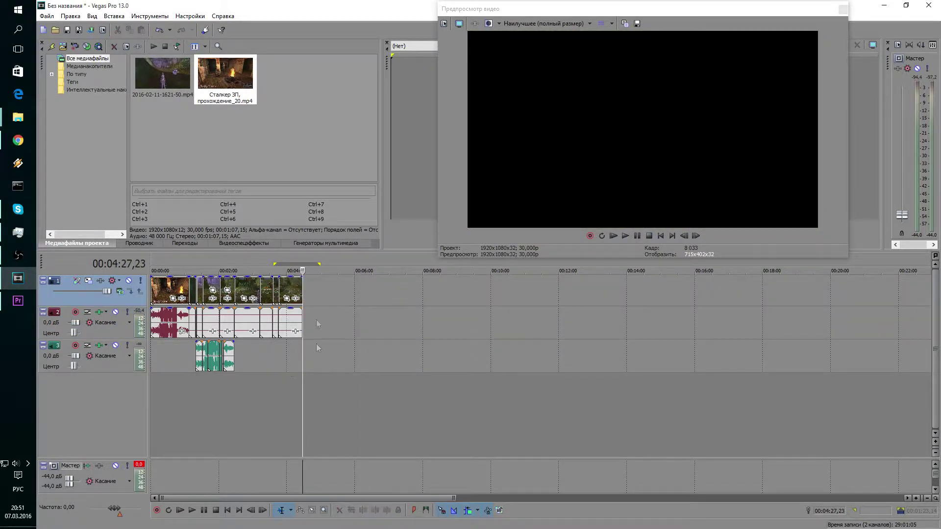
left_click_drag(319, 265, 303, 264)
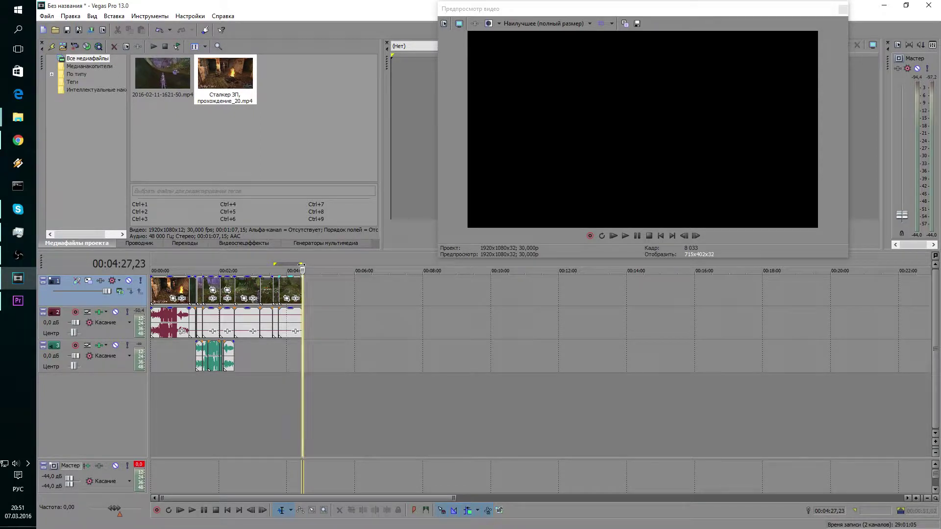
left_click_drag(214, 264, 152, 264)
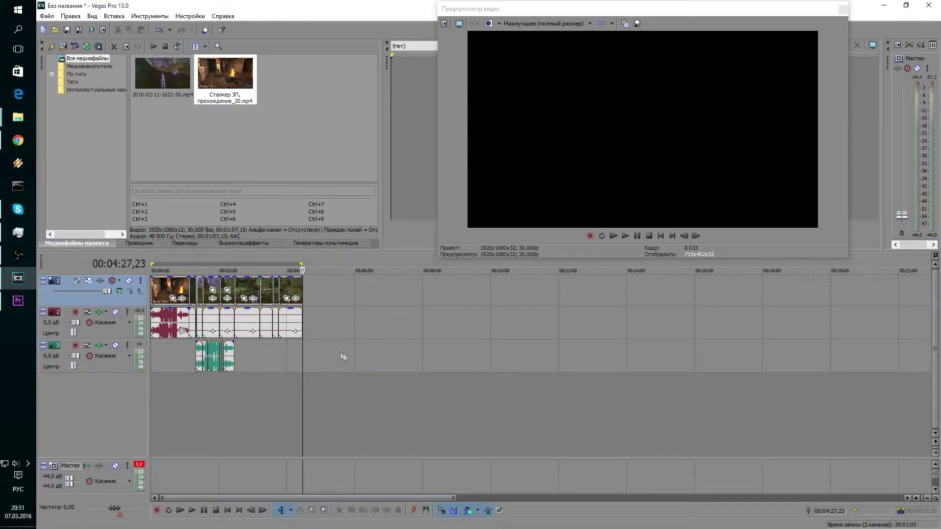
Step: Delete the last clip on V1 so the Premiere sequence ends at 00:02:08:25
left_click(18, 300)
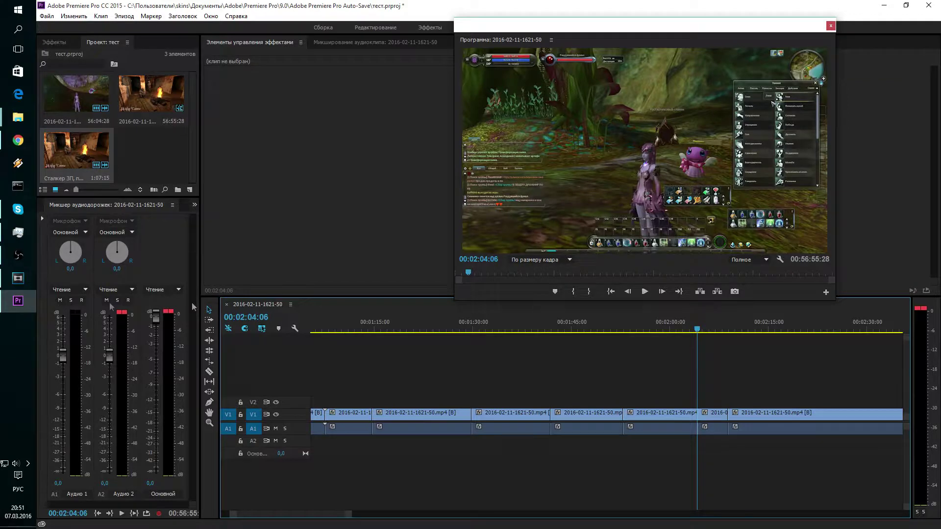
left_click(748, 411)
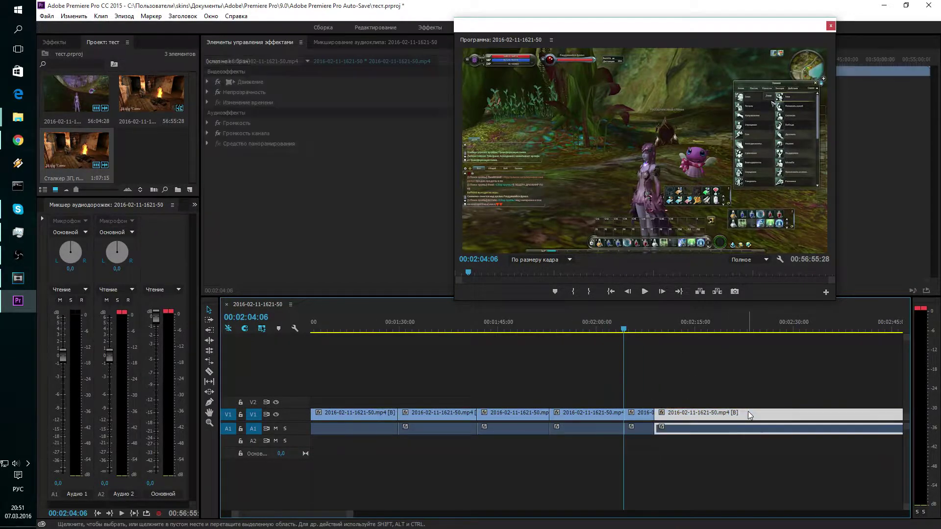
key("Delete")
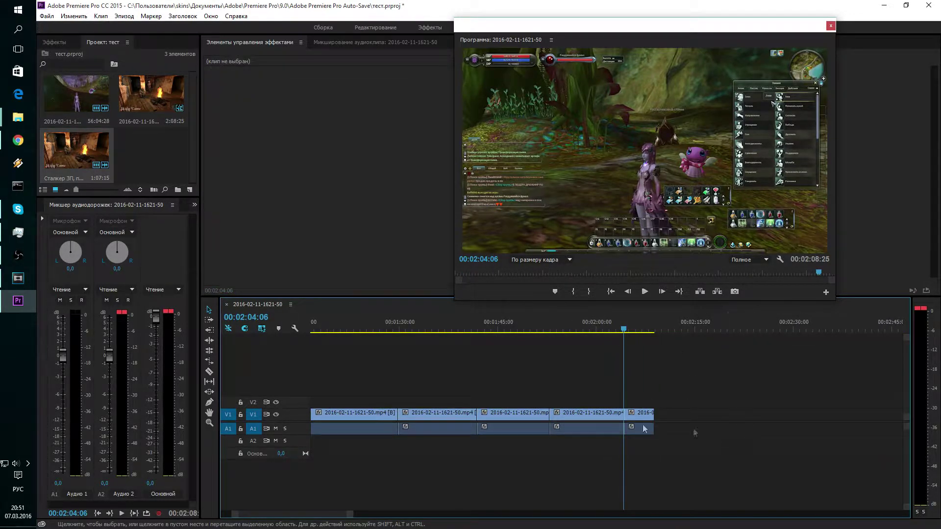
left_click(327, 430)
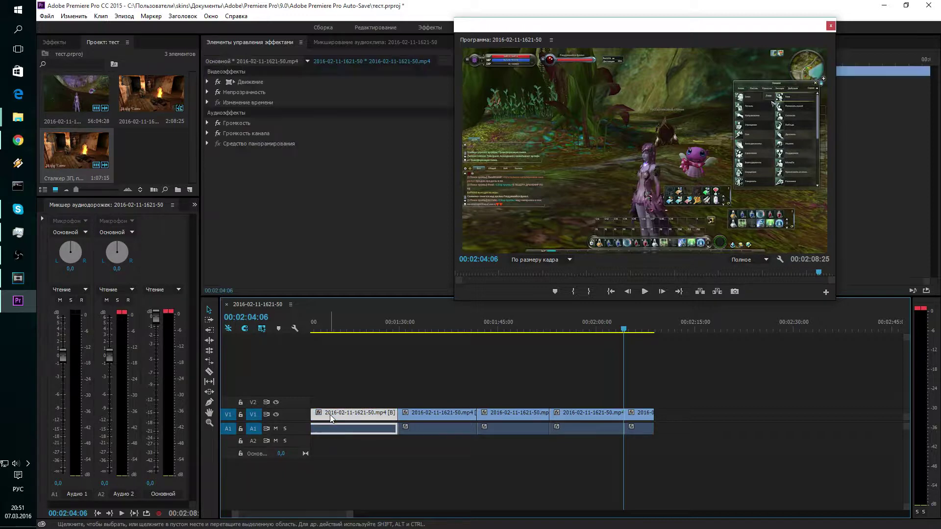
left_click(341, 343)
left_click(344, 328)
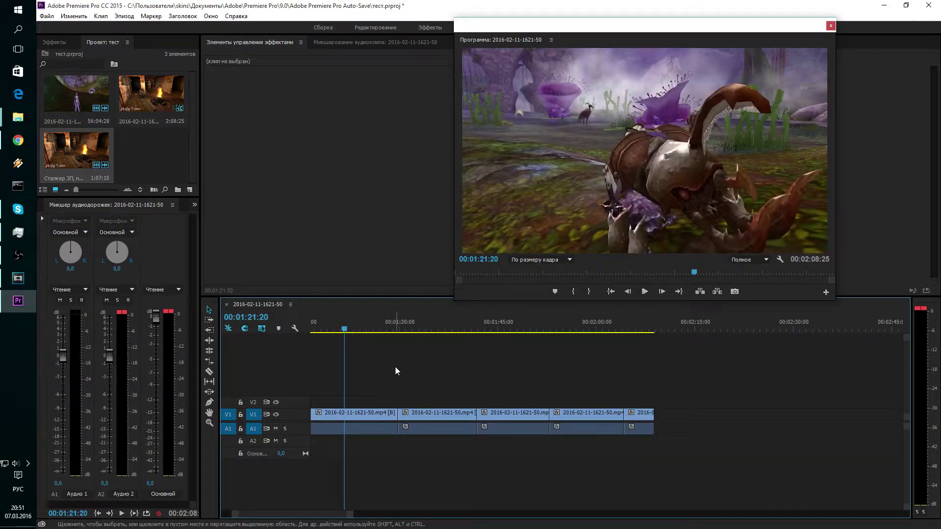
scroll(273, 519, "up", 5)
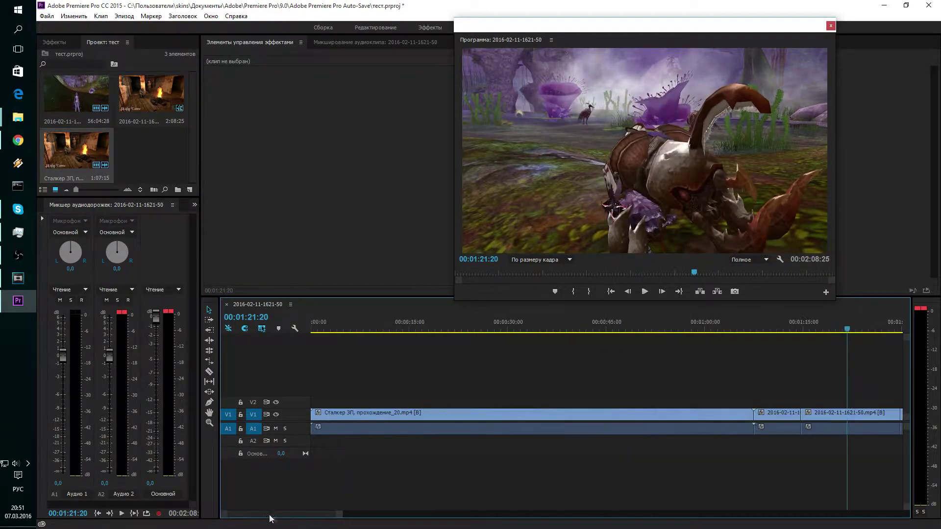
left_click(337, 328)
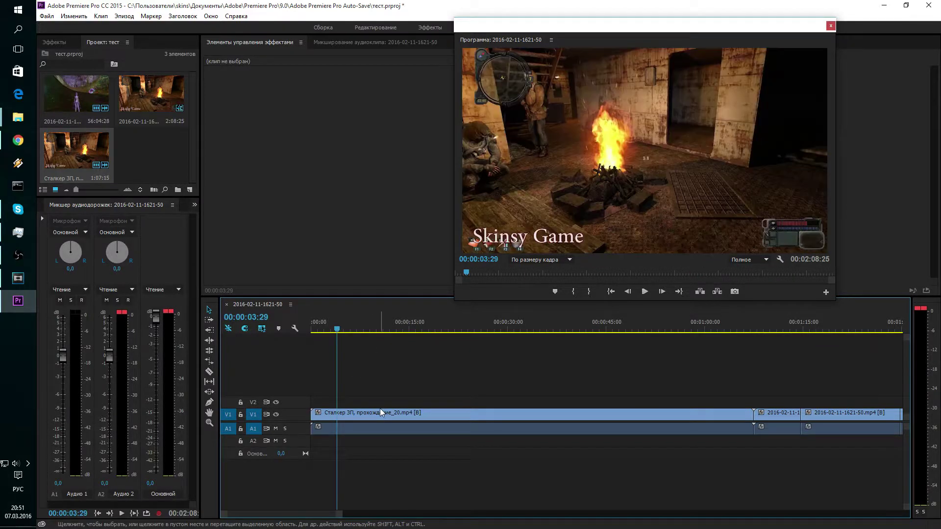
scroll(381, 408, "down", 4)
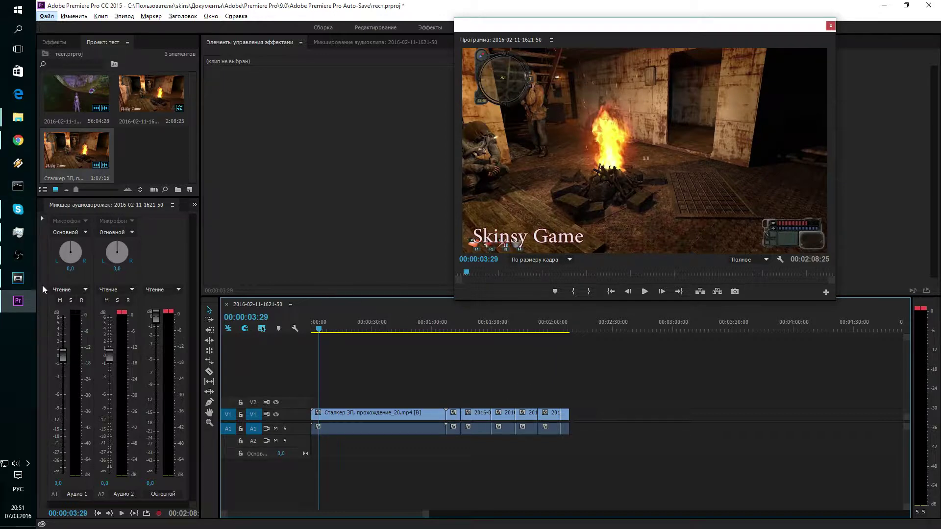
left_click(19, 280)
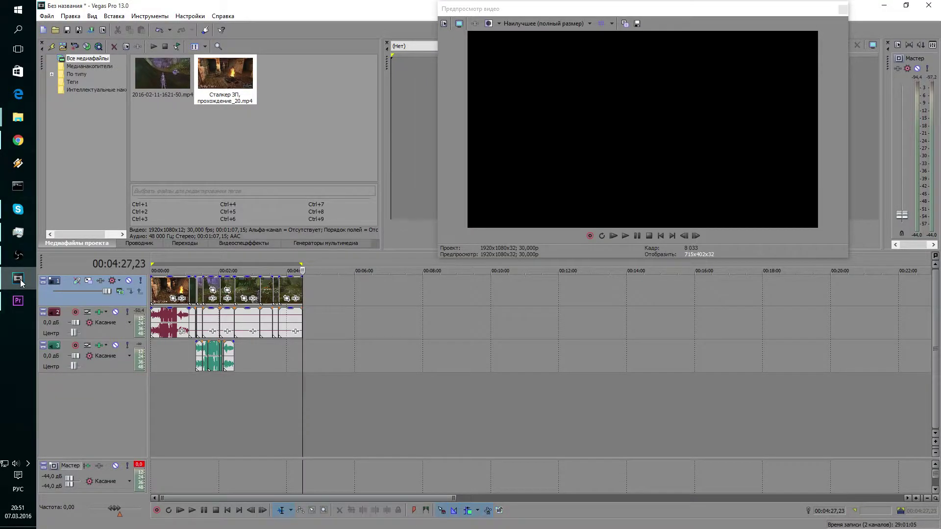
Step: Drag From_Russia_With_Love.mp3 from the 9.0 folder into Vegas Project Media and toward the timeline
mouse_move(23, 118)
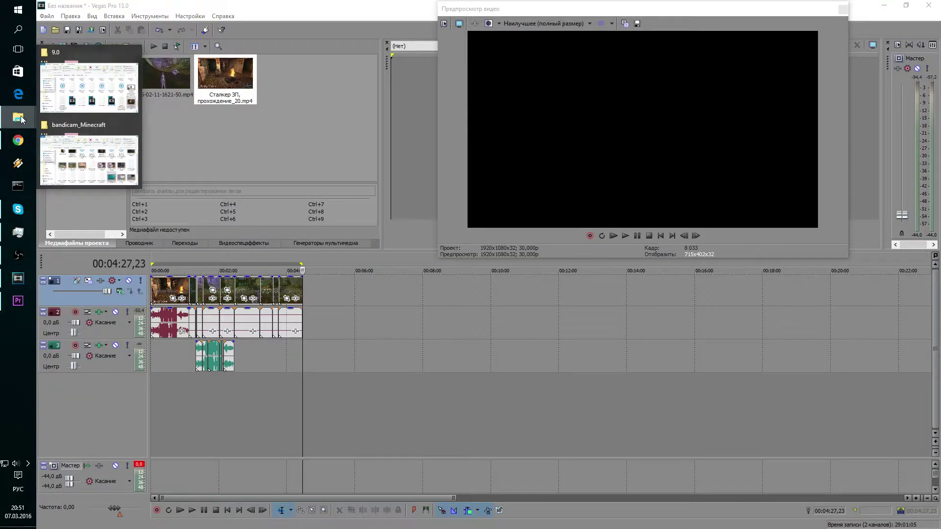
mouse_move(66, 143)
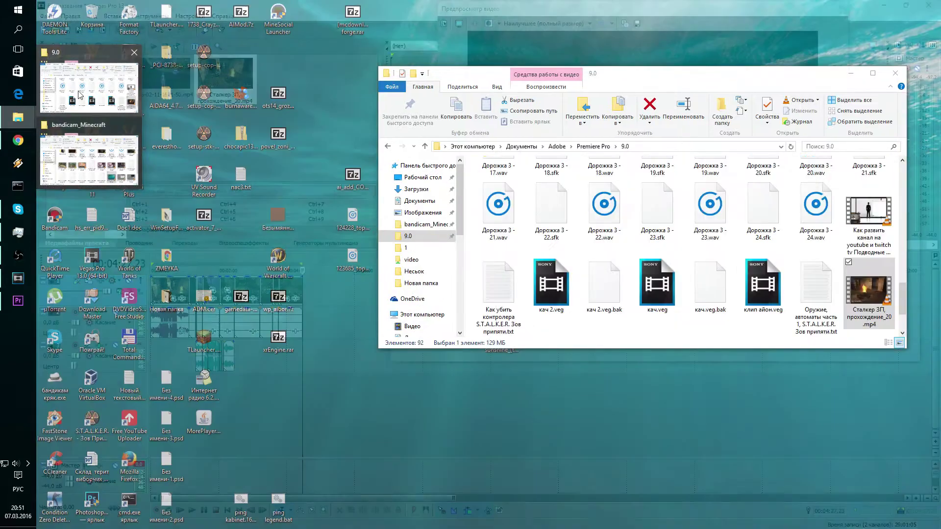
left_click(74, 83)
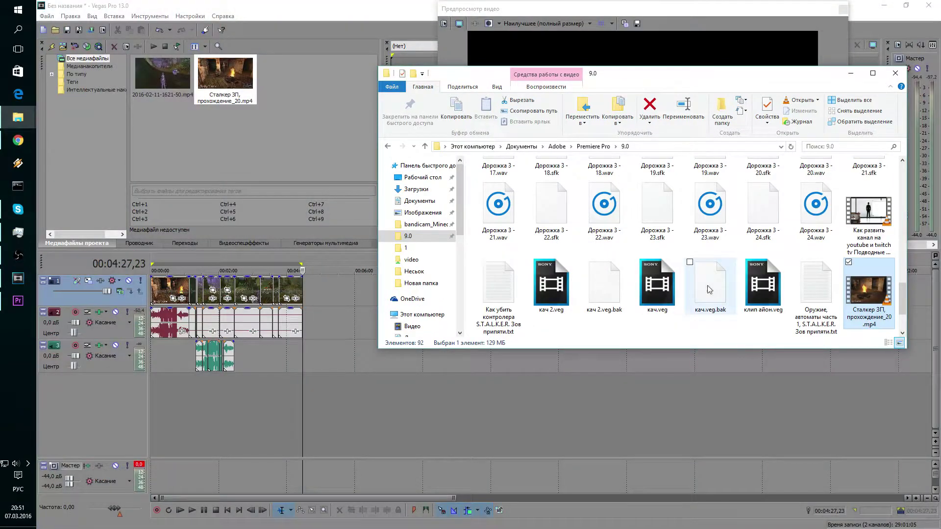
scroll(709, 290, "up", 10)
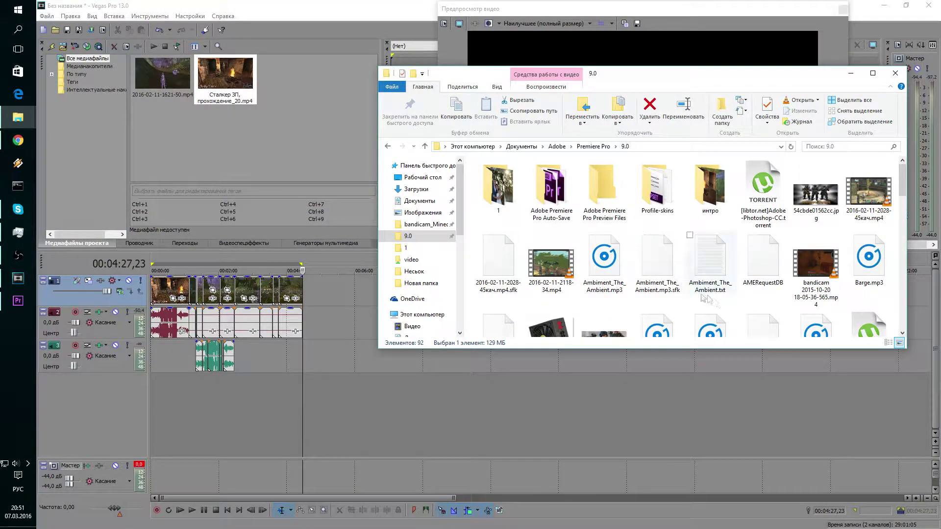
scroll(706, 294, "down", 1)
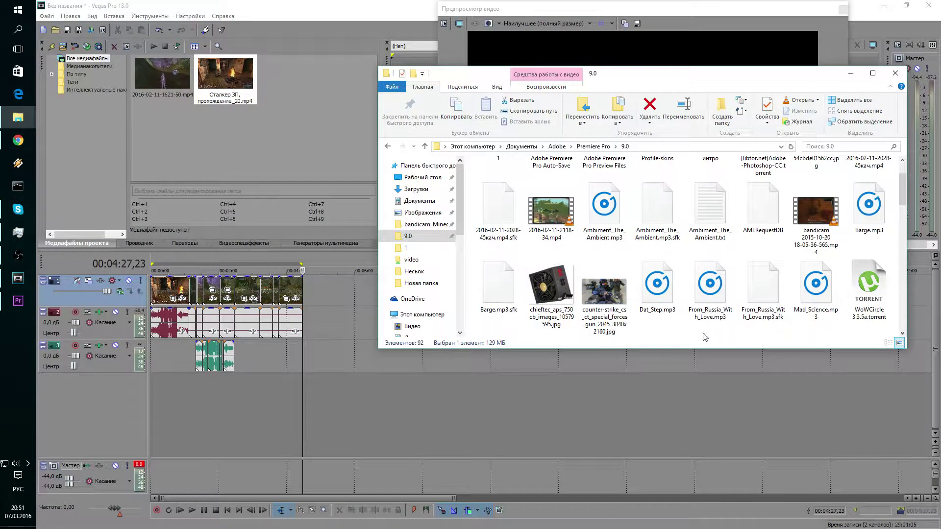
left_click(709, 291)
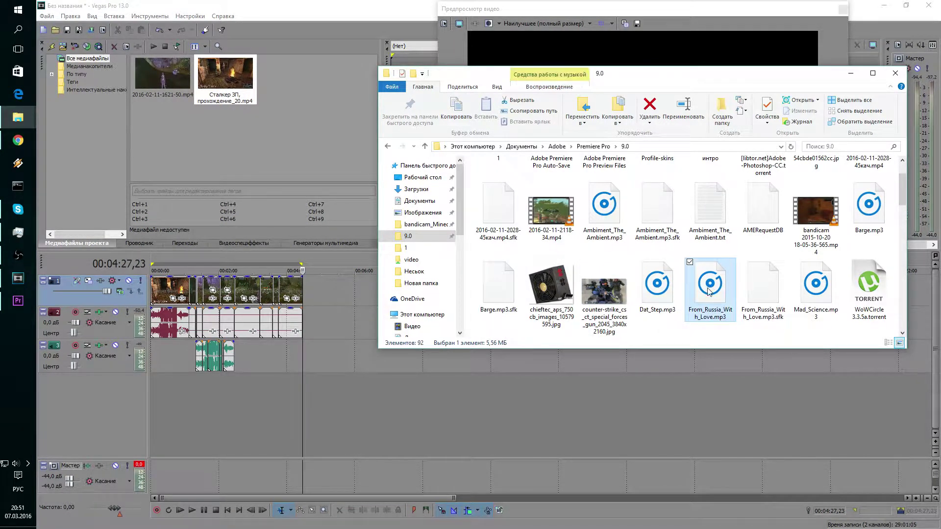
left_click(663, 293)
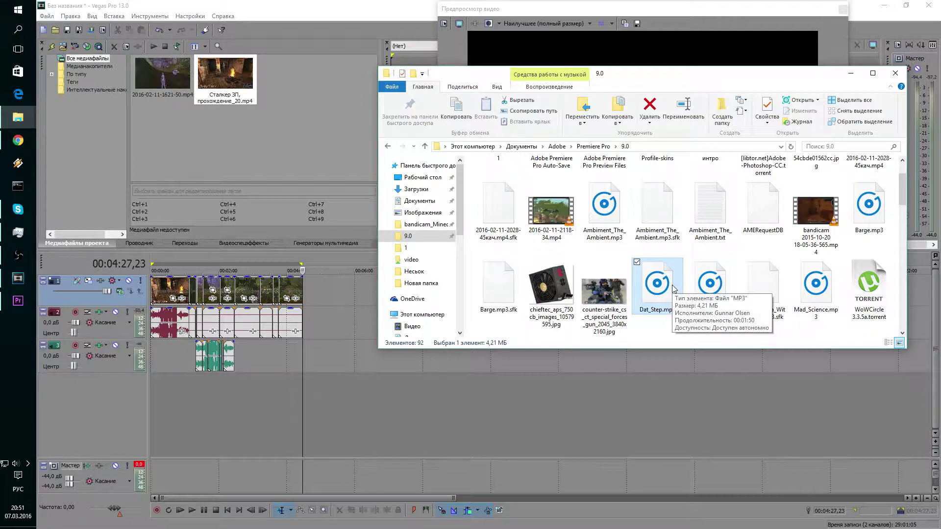
left_click(725, 313)
mouse_move(714, 291)
left_mouse_down()
mouse_move(203, 125)
mouse_move(178, 385)
mouse_move(270, 159)
left_mouse_up()
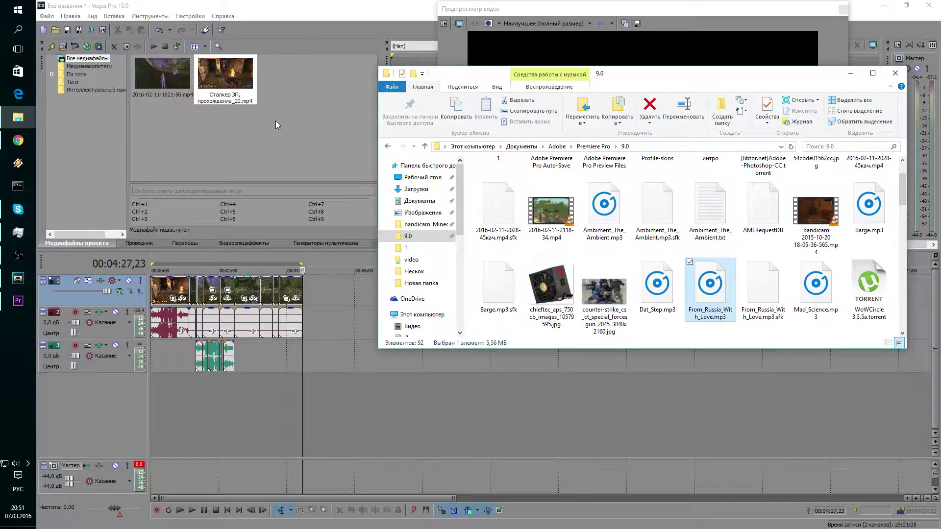
left_click(302, 137)
left_click_drag(215, 242, 148, 392)
Step: Put the music on new audio track 4 and play back from about 00:00:18
right_click(89, 427)
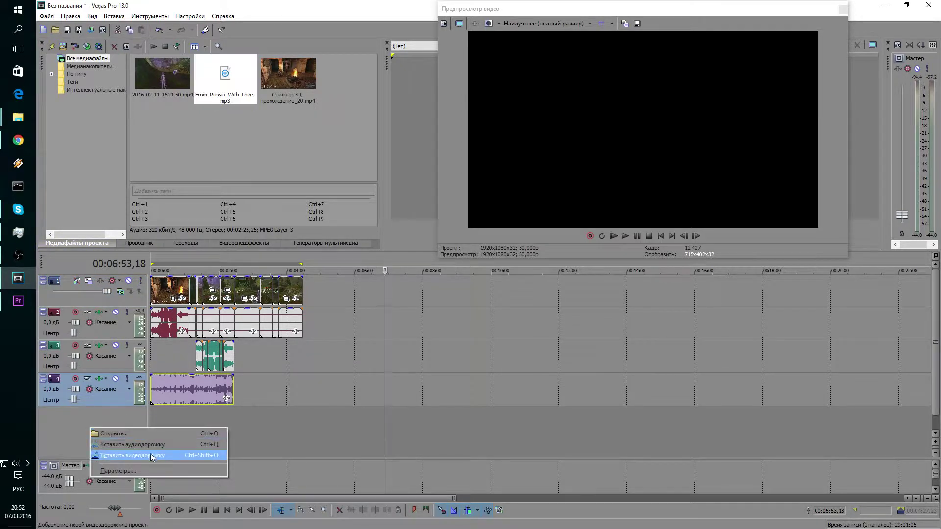
left_click(57, 431)
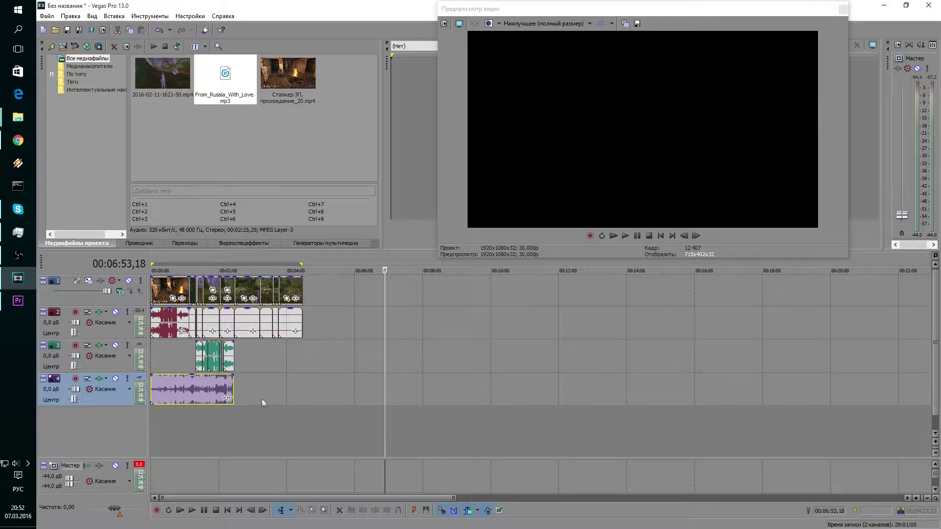
left_click(161, 265)
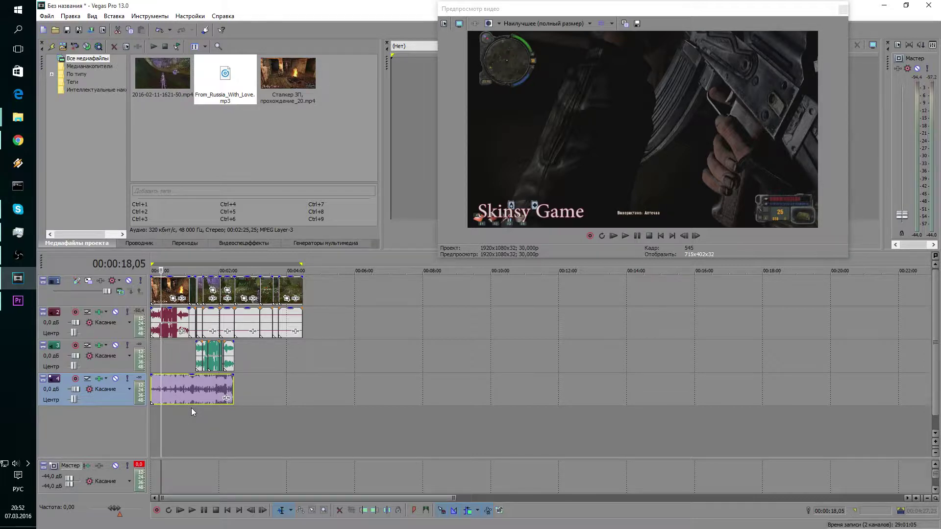
key("space")
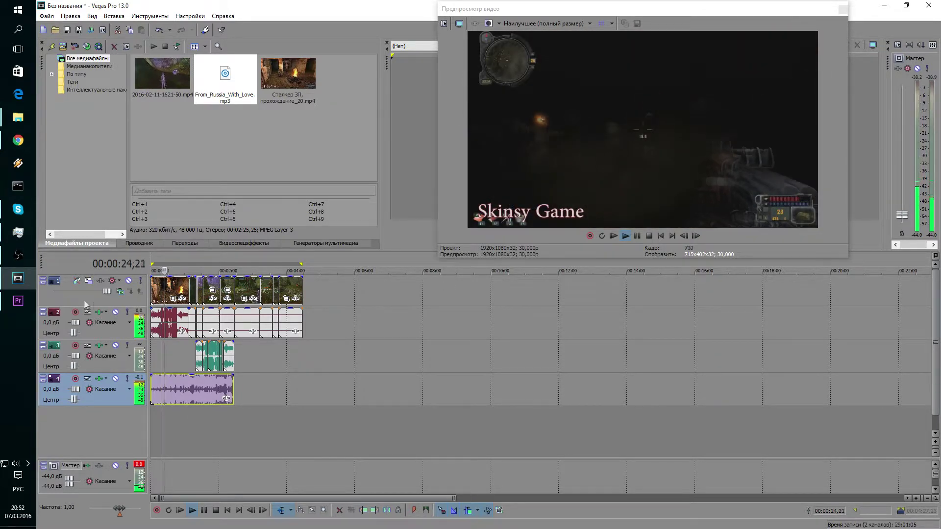
Step: Turn game track 2 down to -11,4 dB and raise the Master fader while listening
left_click_drag(75, 323, 71, 326)
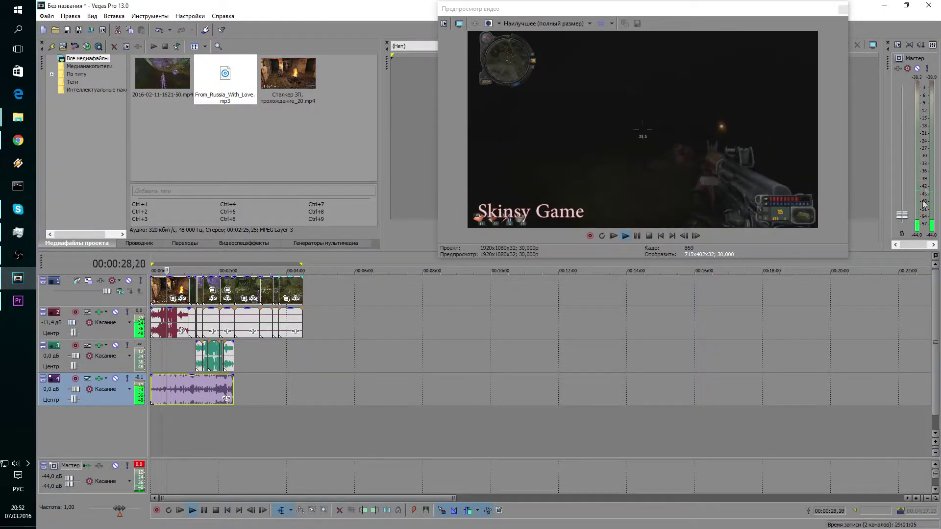
left_click_drag(901, 214, 896, 183)
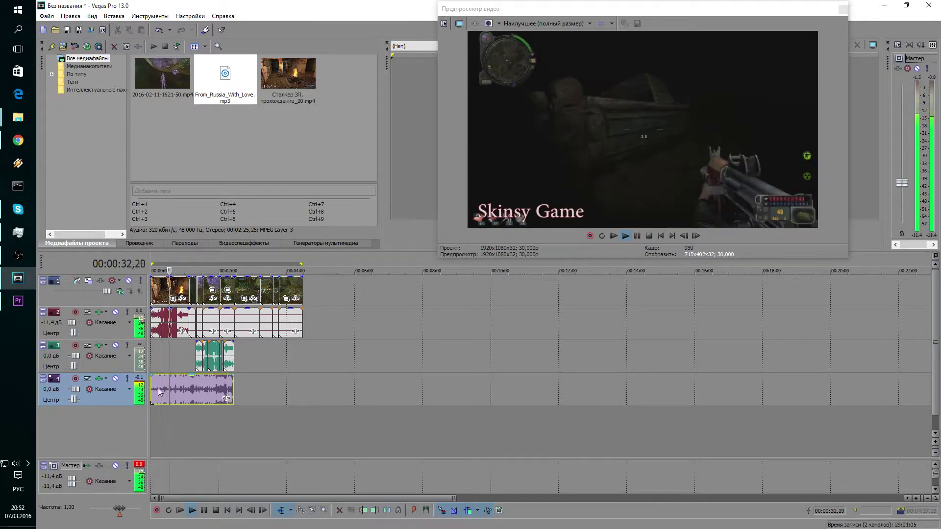
key("Return")
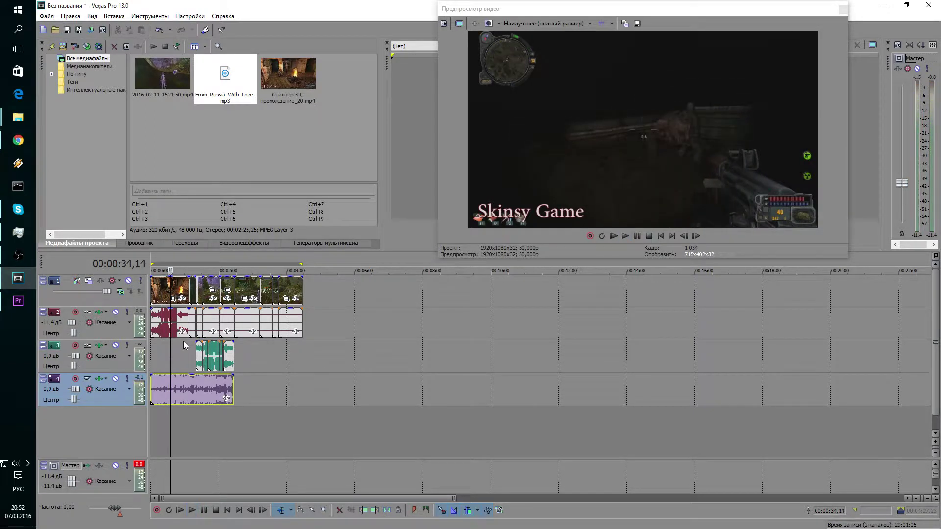
left_click(24, 303)
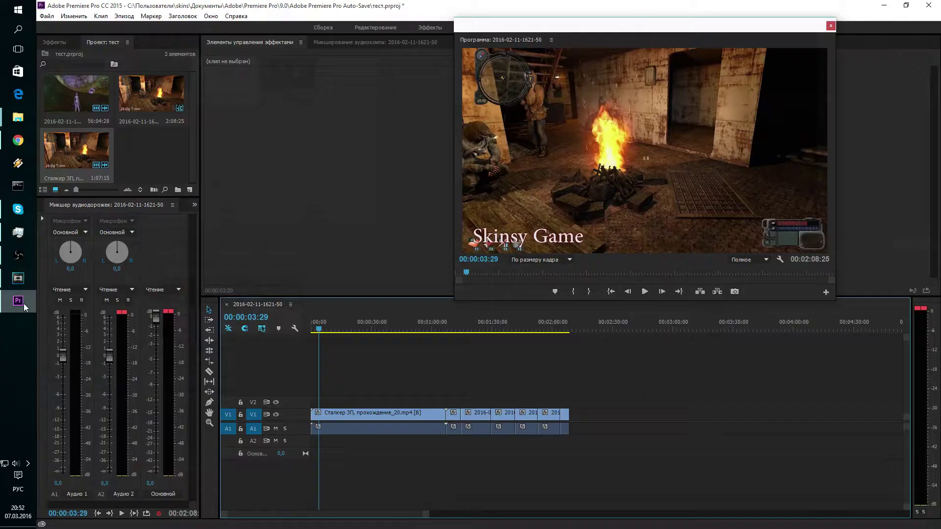
Step: Drop From_Russia_With_Love.mp3 from the 9.0 folder onto A2 at 00:00 and preview it
mouse_move(20, 118)
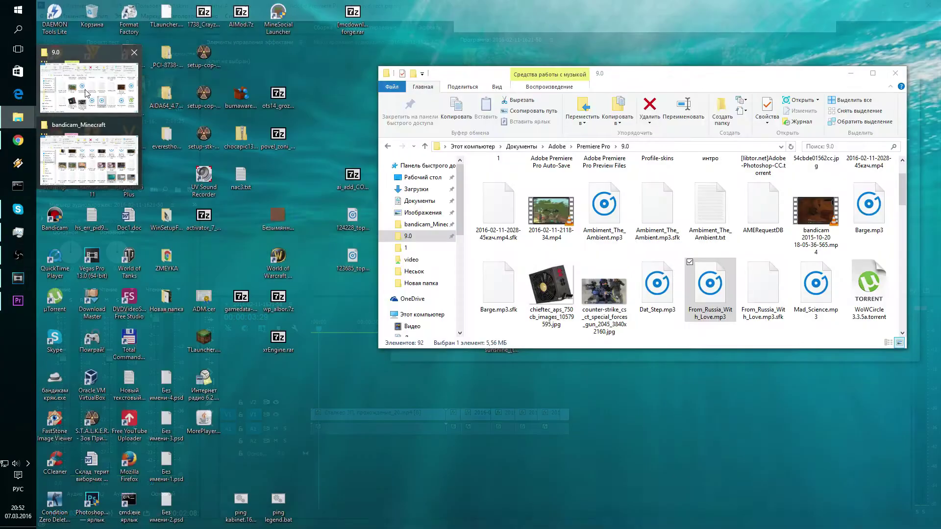
left_click(86, 93)
left_click_drag(710, 287, 149, 154)
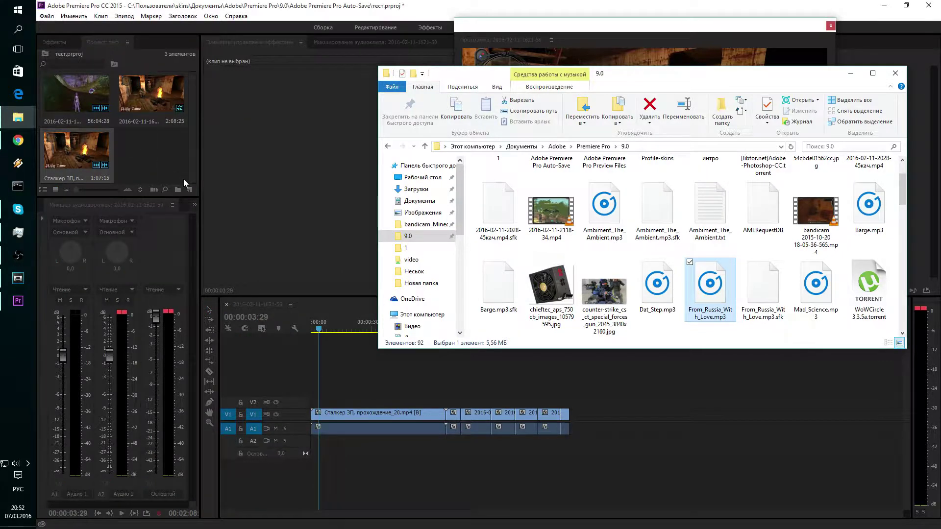
left_click_drag(153, 151, 317, 447)
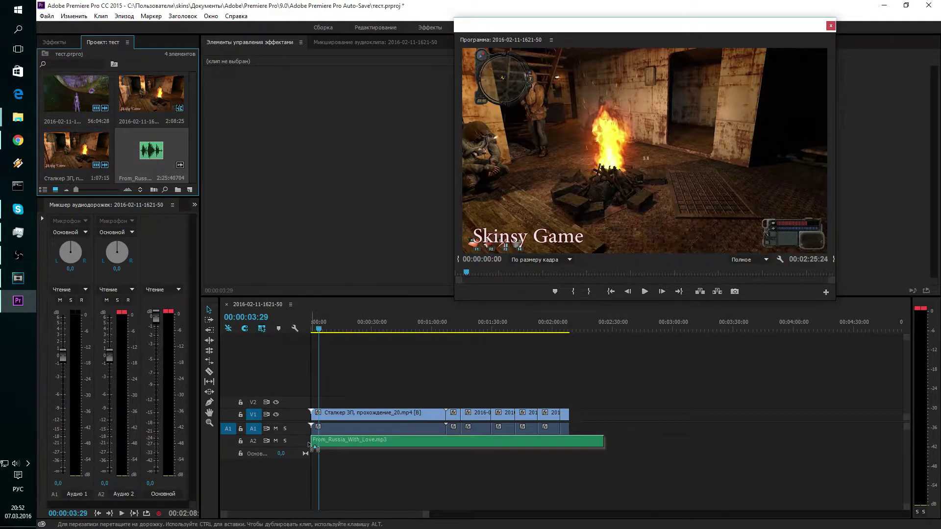
left_click_drag(318, 446, 314, 445)
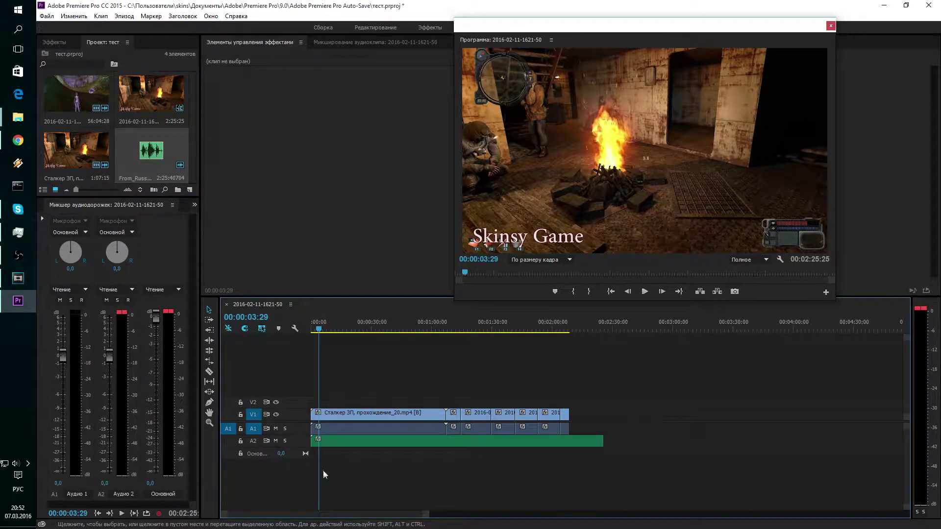
key("space")
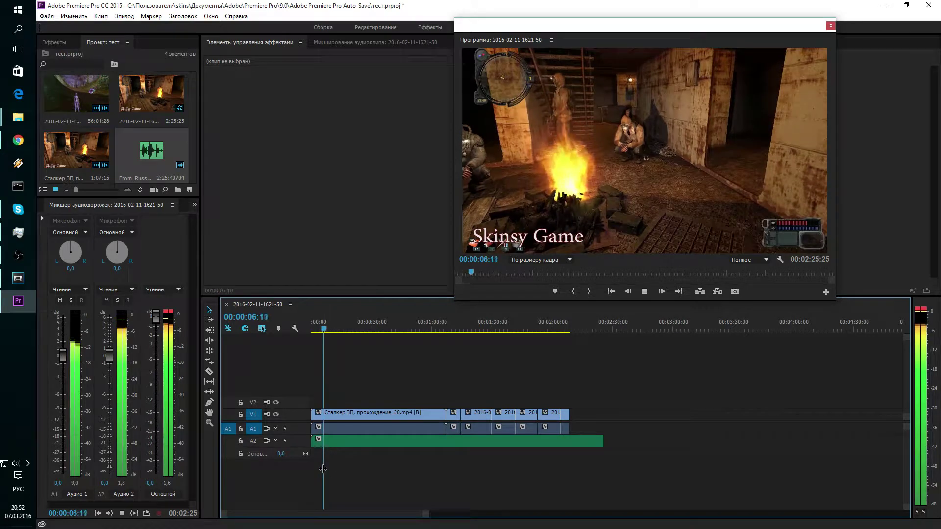
key("space")
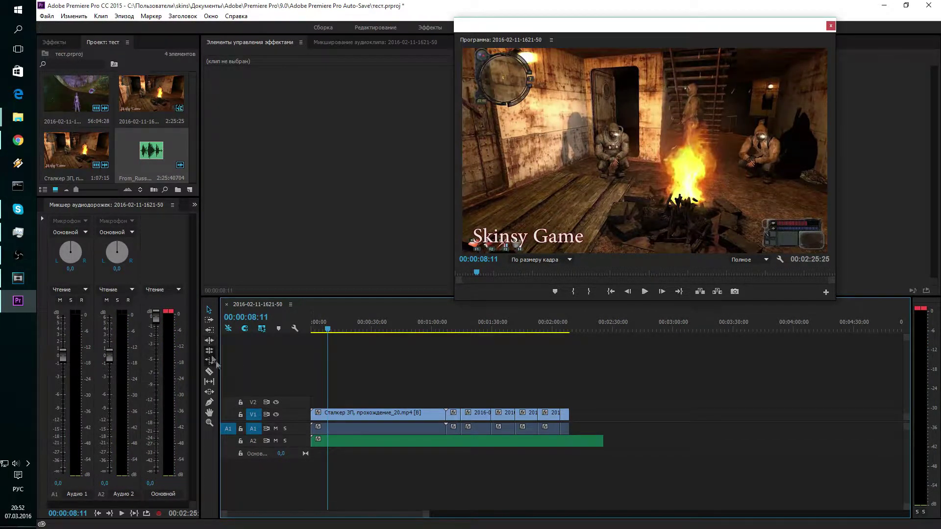
left_click(18, 278)
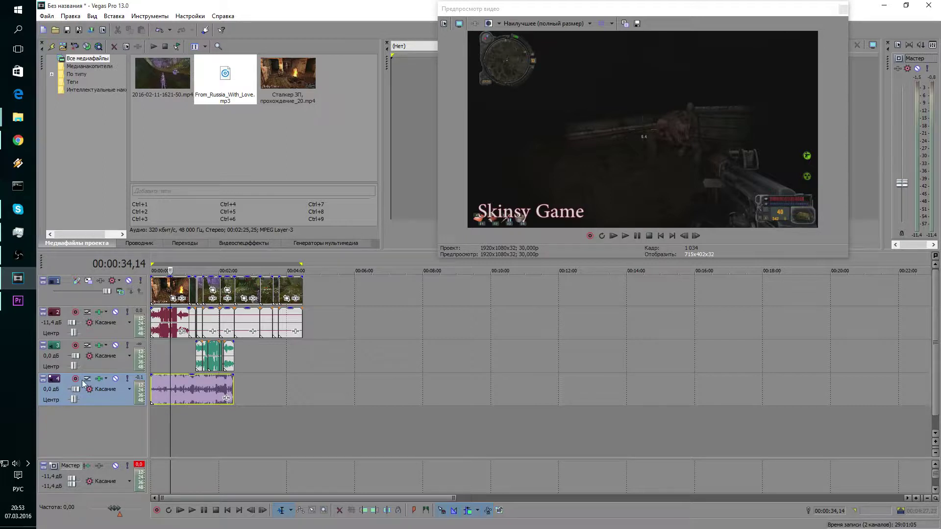
Step: Lower the music volume on Vegas track 4 while the mix plays back
key("space")
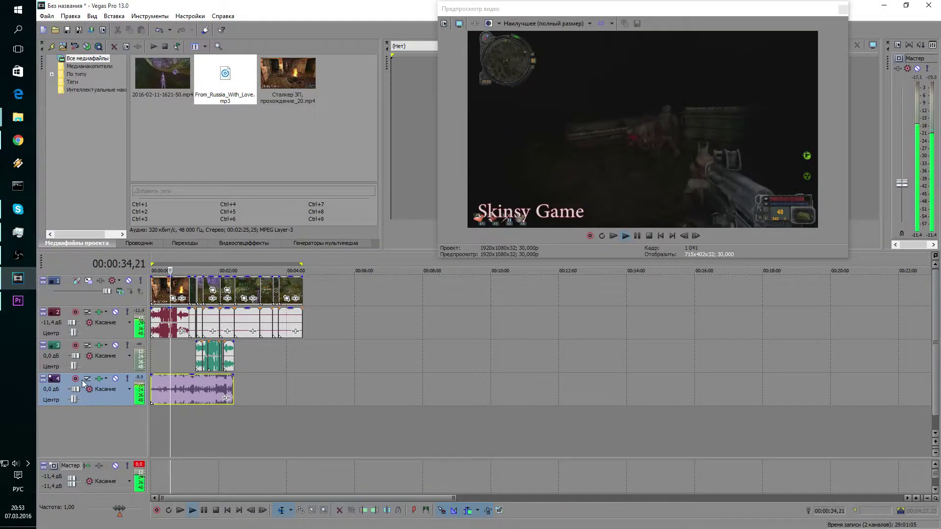
left_click_drag(75, 389, 72, 392)
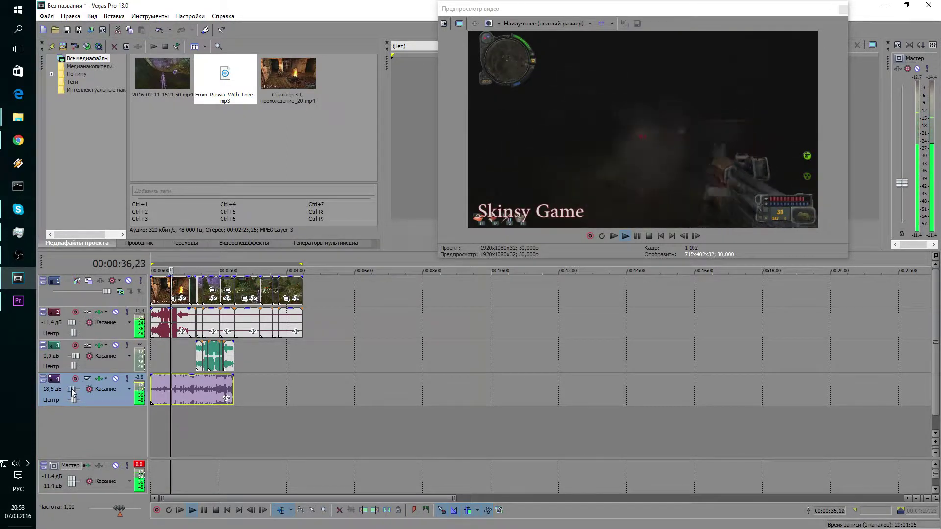
left_click_drag(72, 392, 71, 390)
key("Return")
left_click(18, 300)
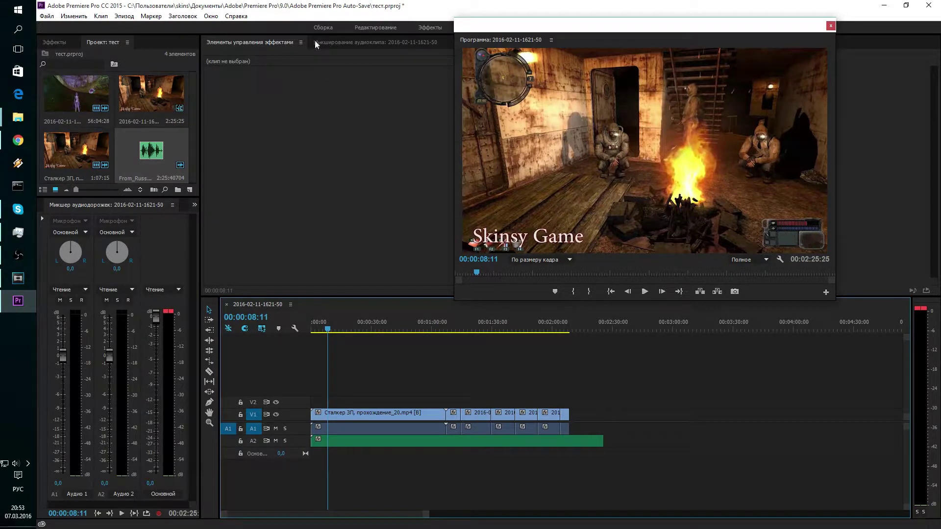
Step: In the Audio Clip Mixer, set game audio to -11,7 and music to -13,7 during playback
left_click(330, 43)
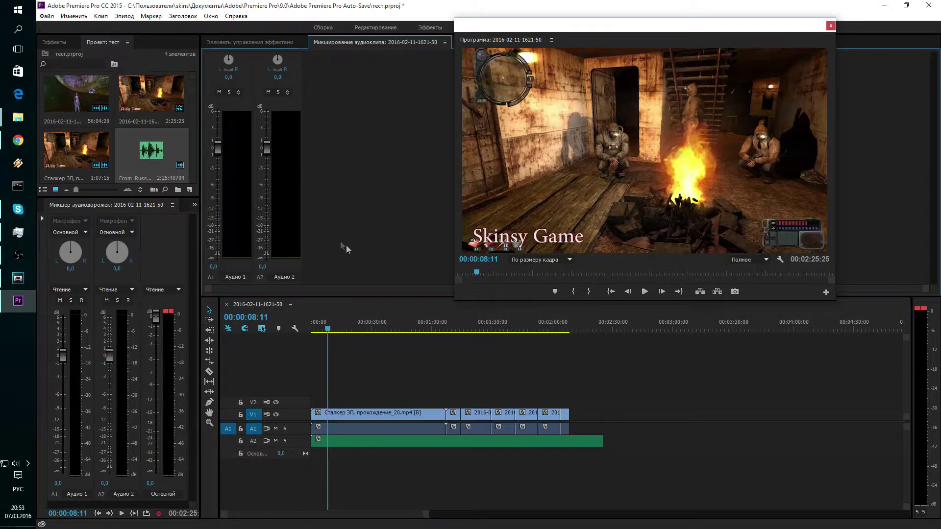
key("space")
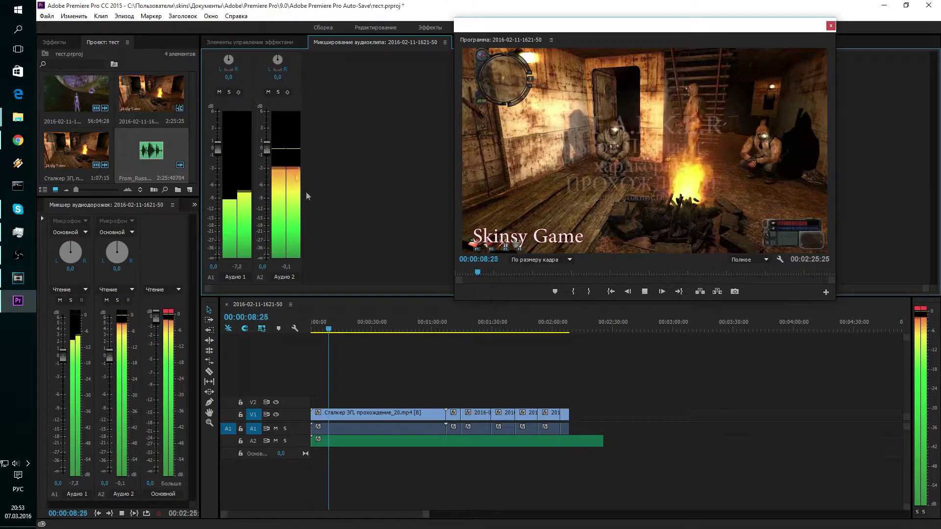
mouse_move(267, 147)
left_mouse_down()
mouse_move(269, 205)
mouse_move(267, 172)
left_mouse_up()
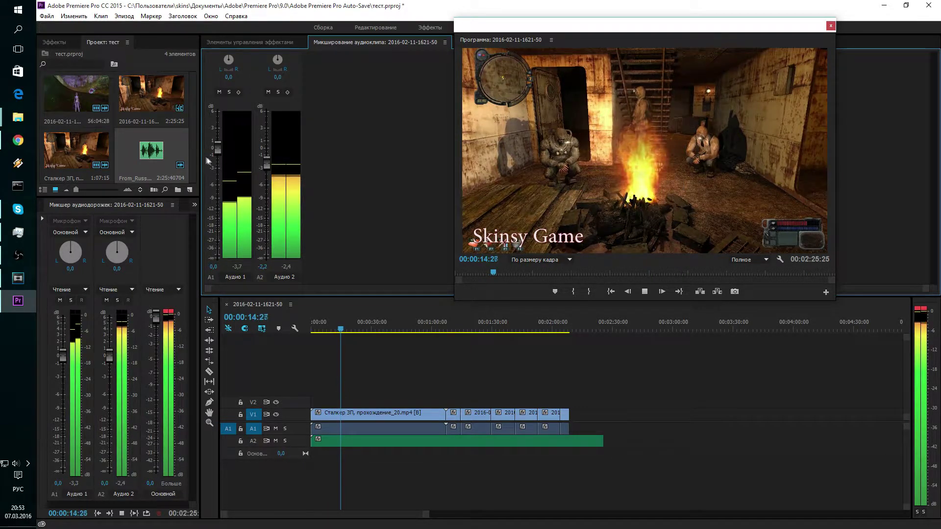
left_click_drag(218, 148, 228, 240)
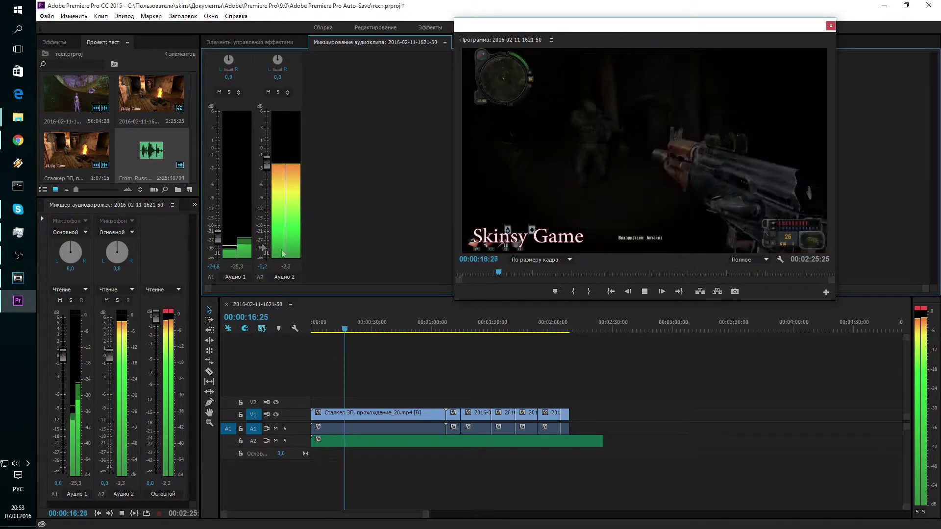
left_click_drag(347, 328, 371, 329)
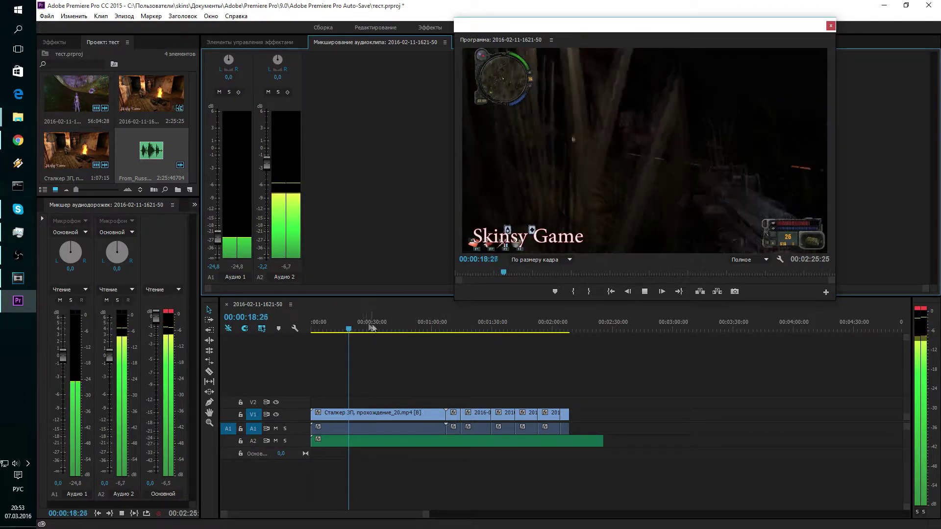
key("space")
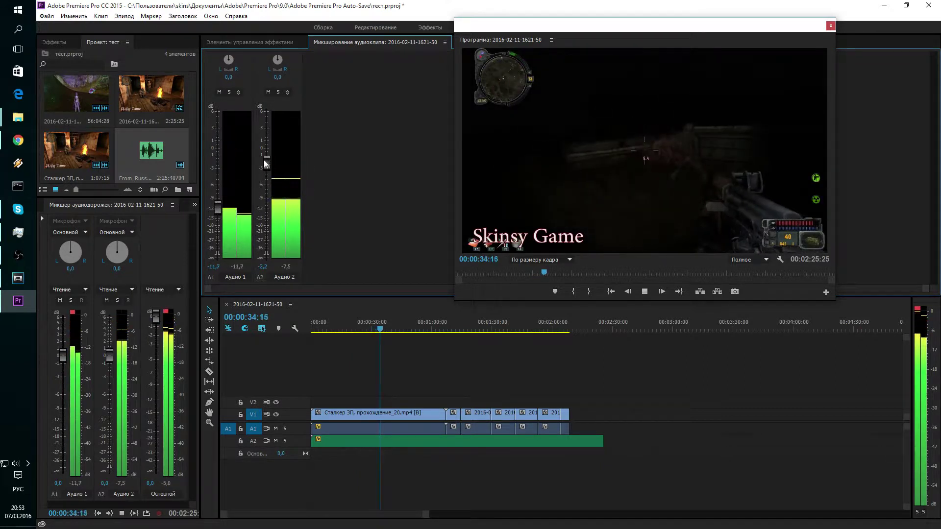
mouse_move(267, 164)
left_mouse_down()
mouse_move(270, 219)
mouse_move(271, 207)
left_mouse_up()
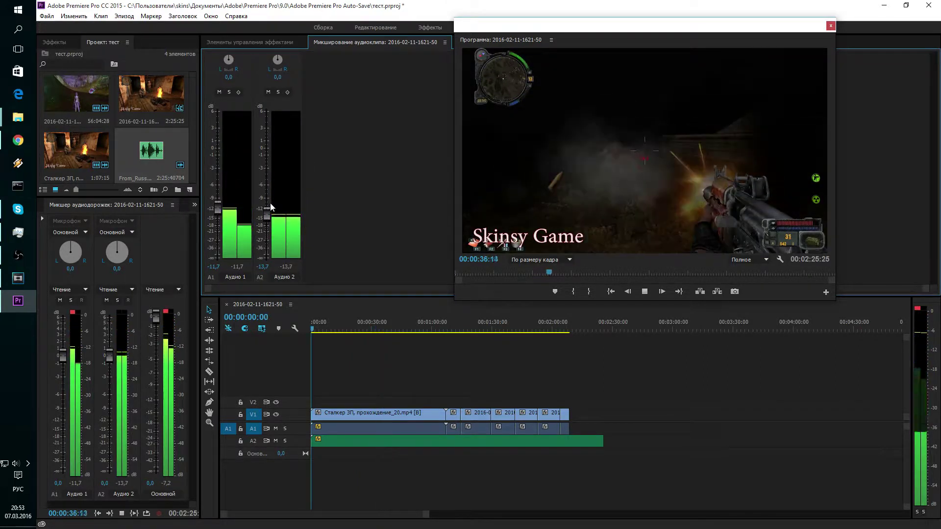
Step: Return to the sequence start, stop playback, and add a new audio track A3
key("Home")
key("space")
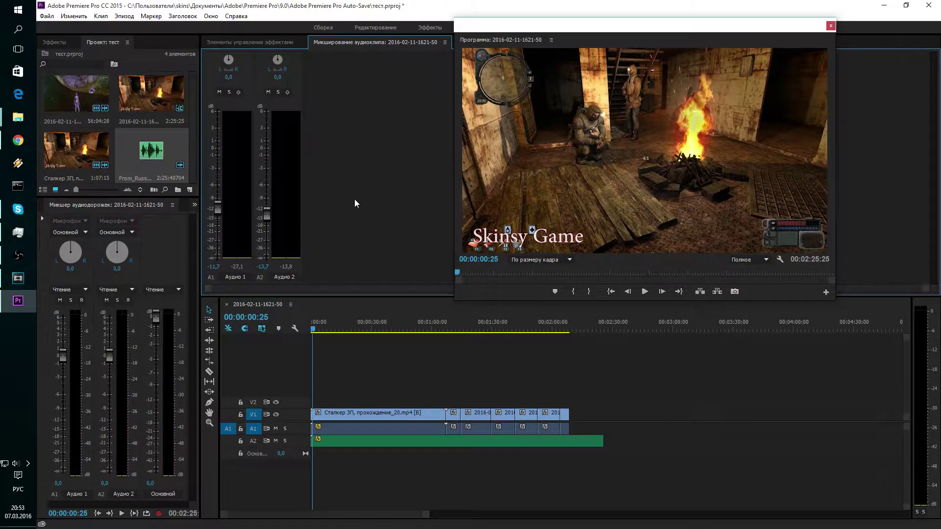
right_click(296, 443)
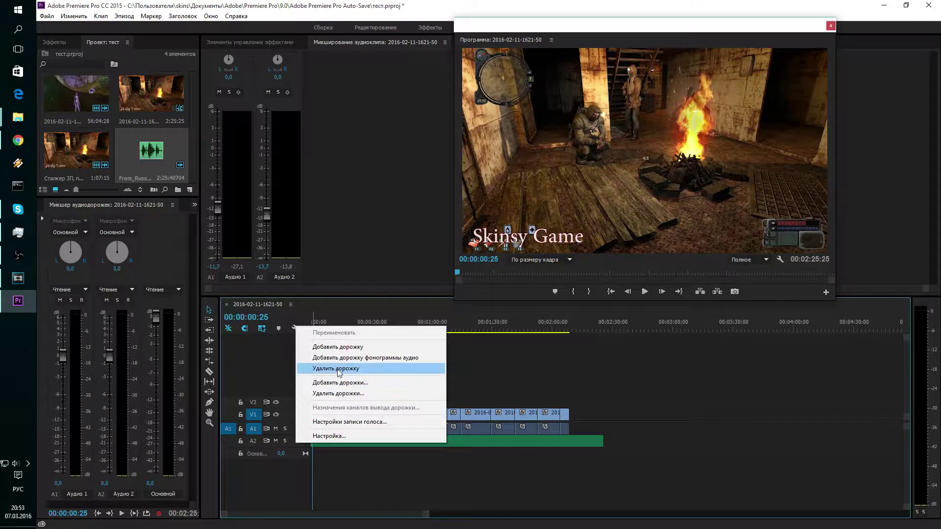
left_click(359, 347)
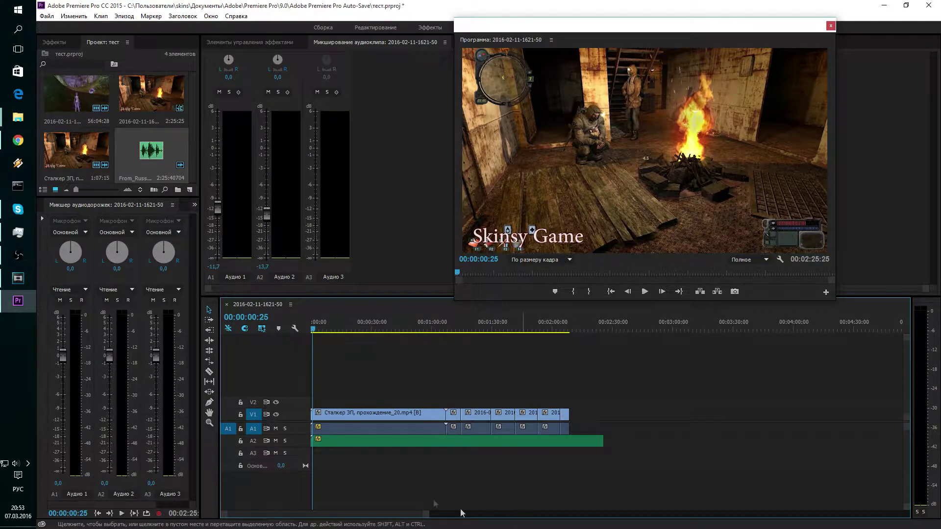
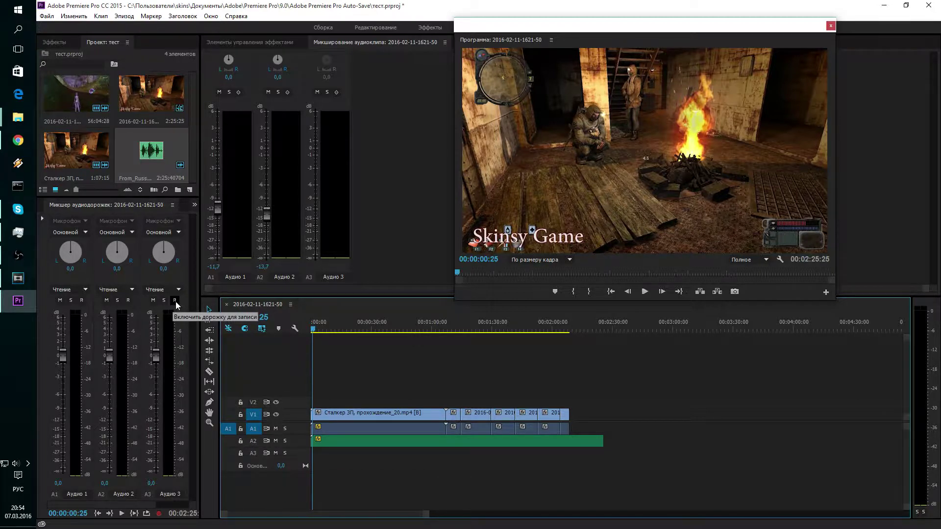
Step: Arm Audio 3 for recording, mute A2, and record a microphone voiceover from 01:29:22
left_click(174, 301)
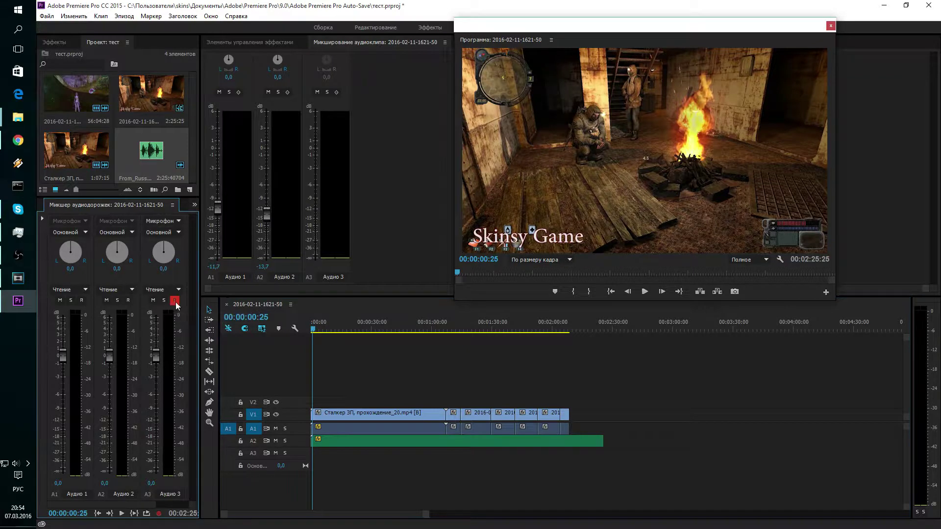
left_click(159, 514)
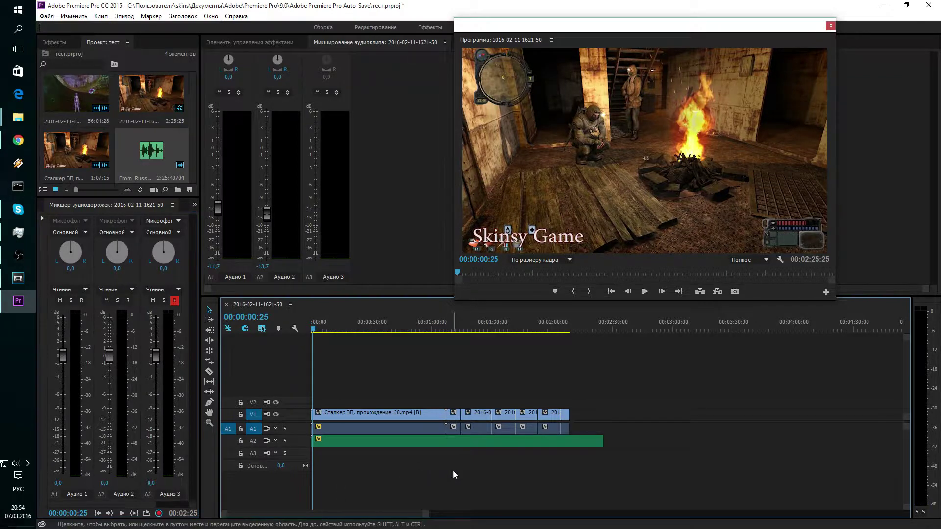
left_click(444, 329)
left_click_drag(446, 330, 445, 329)
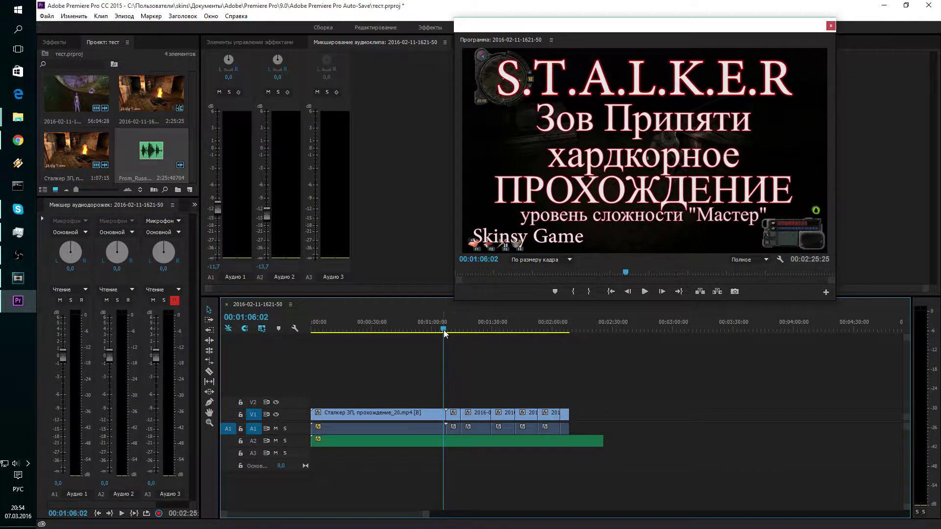
left_click_drag(446, 333, 493, 332)
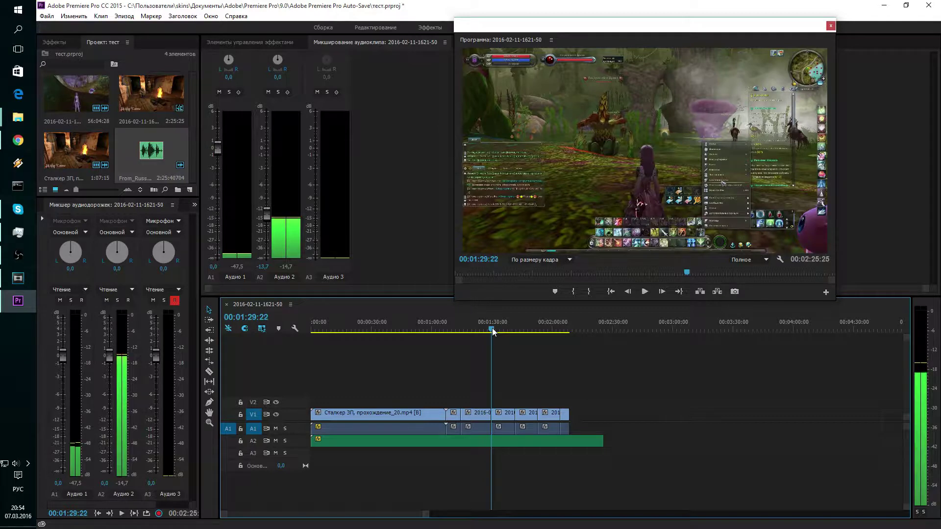
left_click_drag(493, 332, 492, 331)
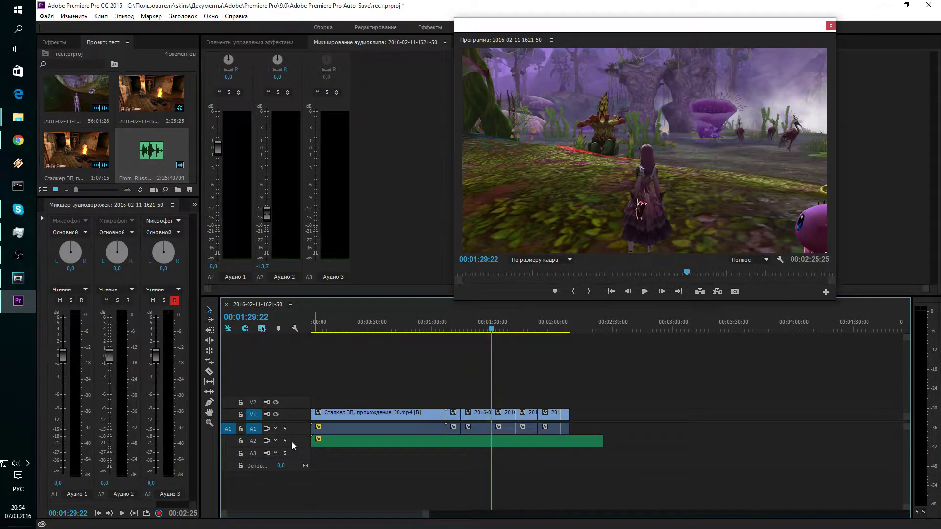
left_click(276, 440)
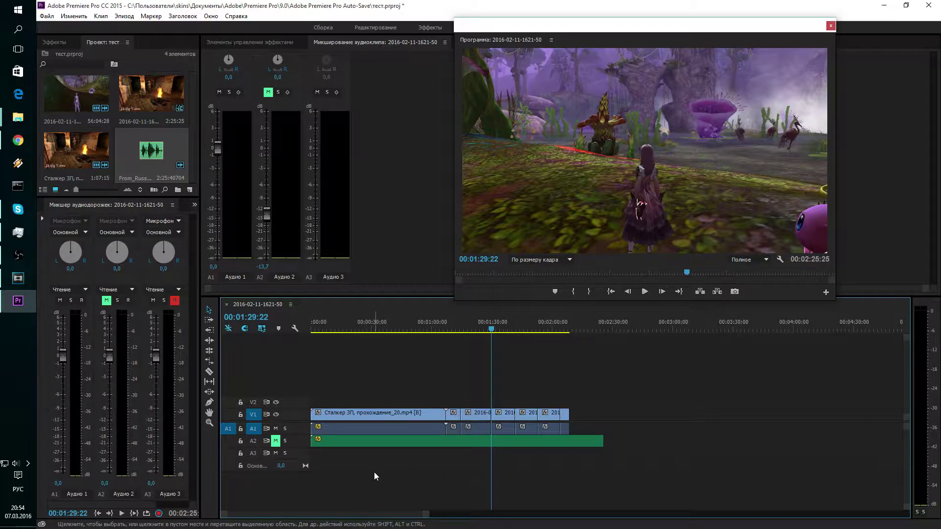
key("space")
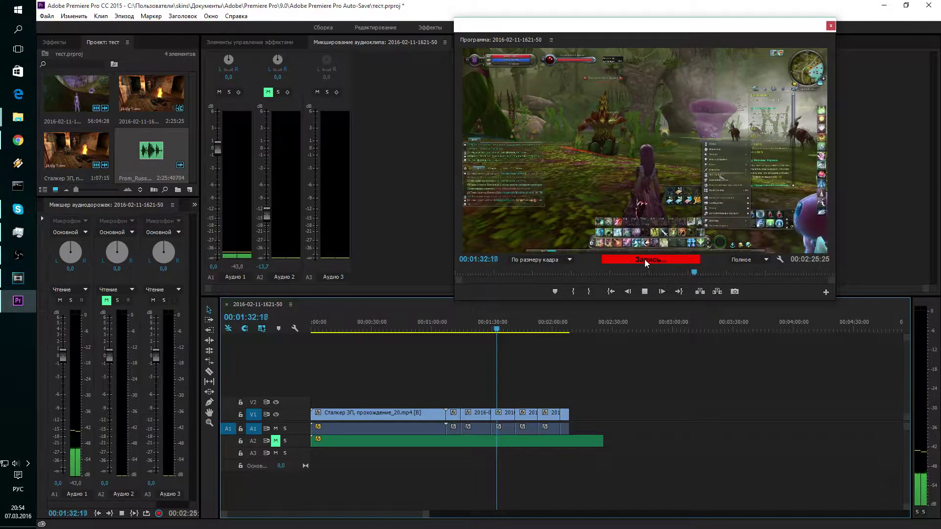
Step: Stop the voiceover recording and play the new clip back from its start
key("space")
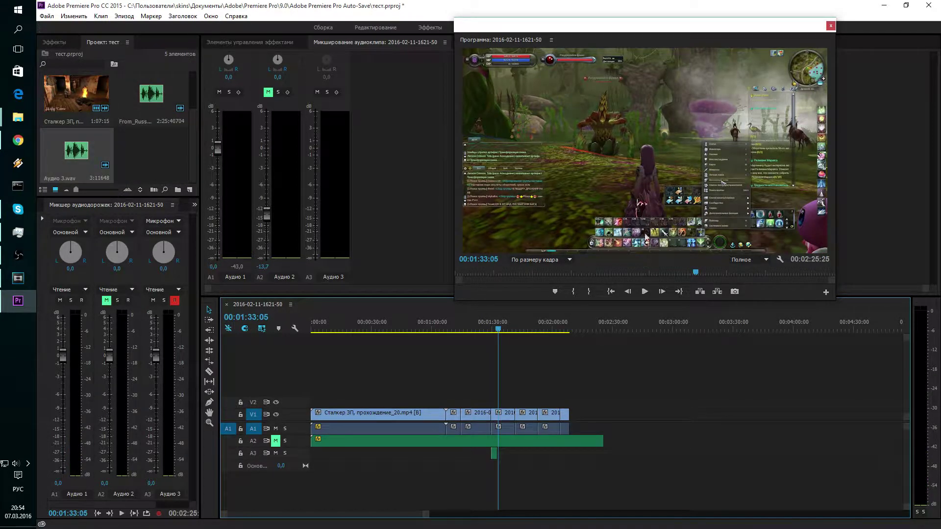
key("Up")
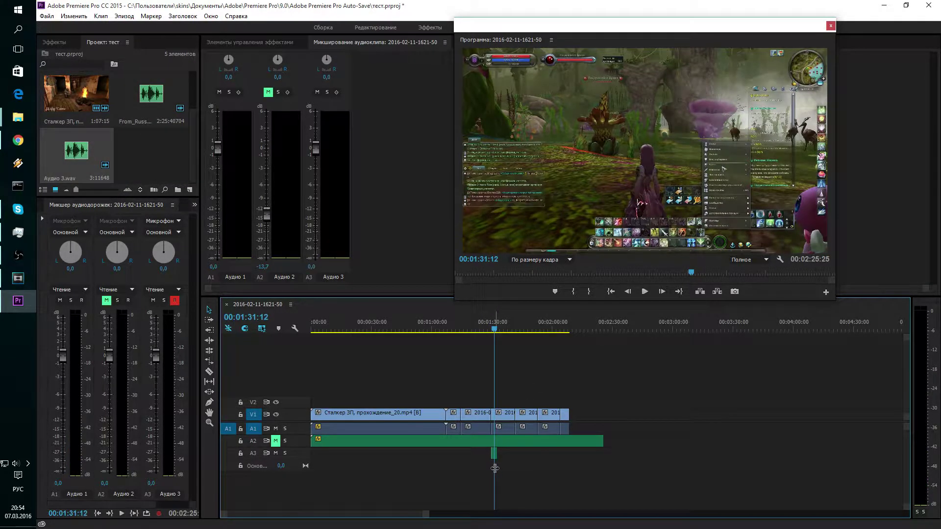
key("space")
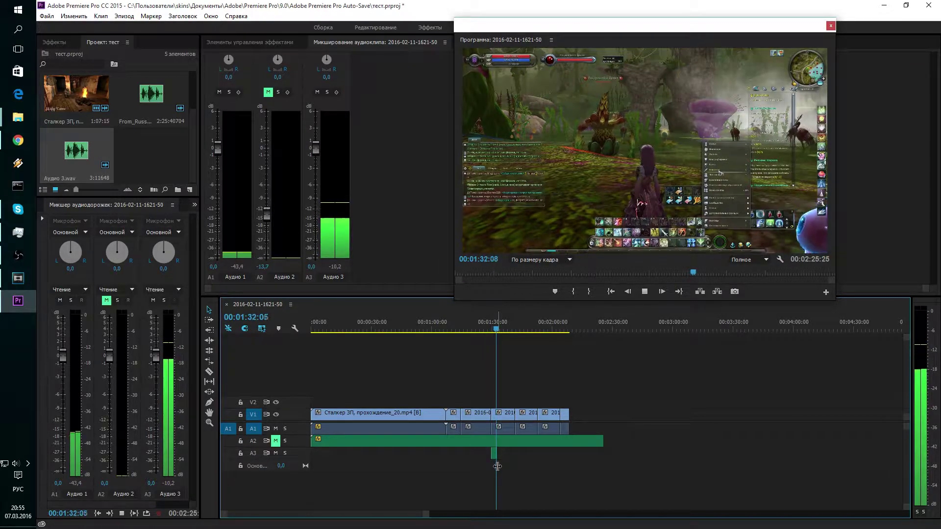
key("space")
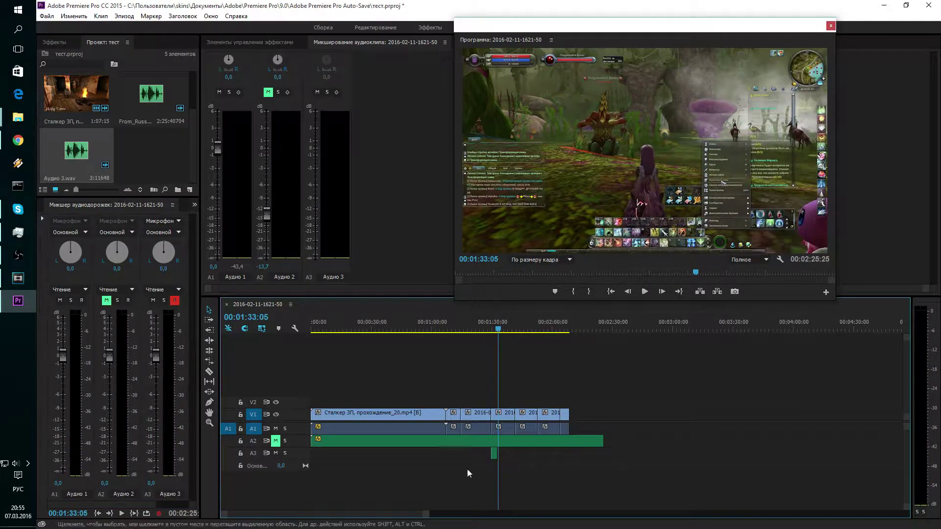
Step: Expand tracks A2 and A3 to inspect the new clip's waveform, then switch to Vegas Pro
left_click_drag(301, 447, 298, 479)
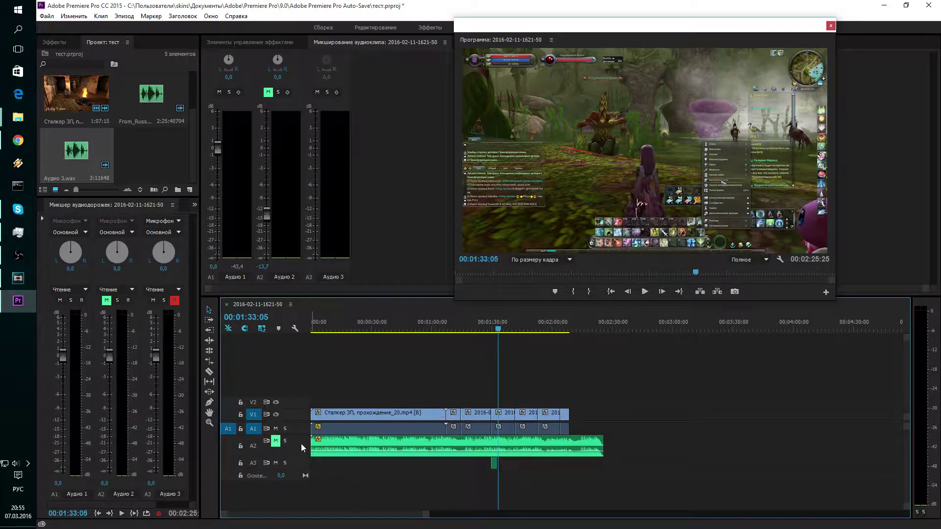
double_click(304, 466)
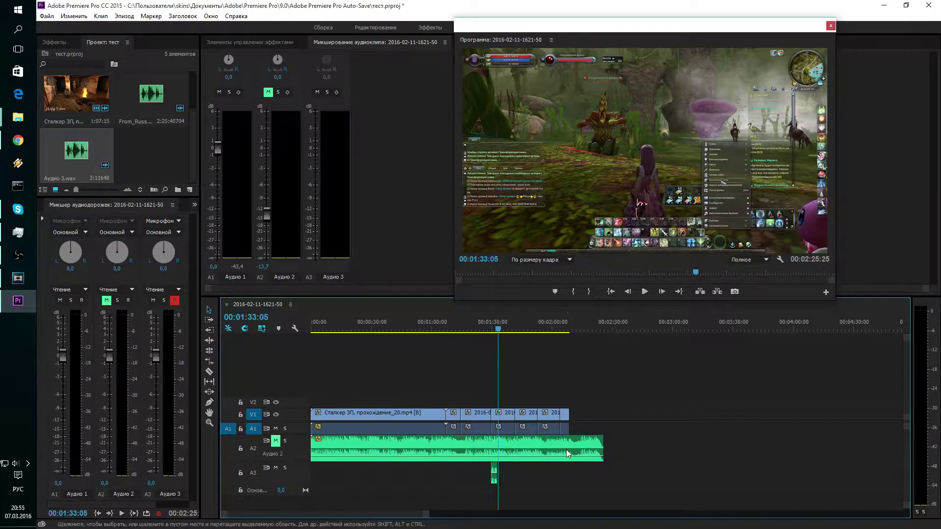
double_click(298, 449)
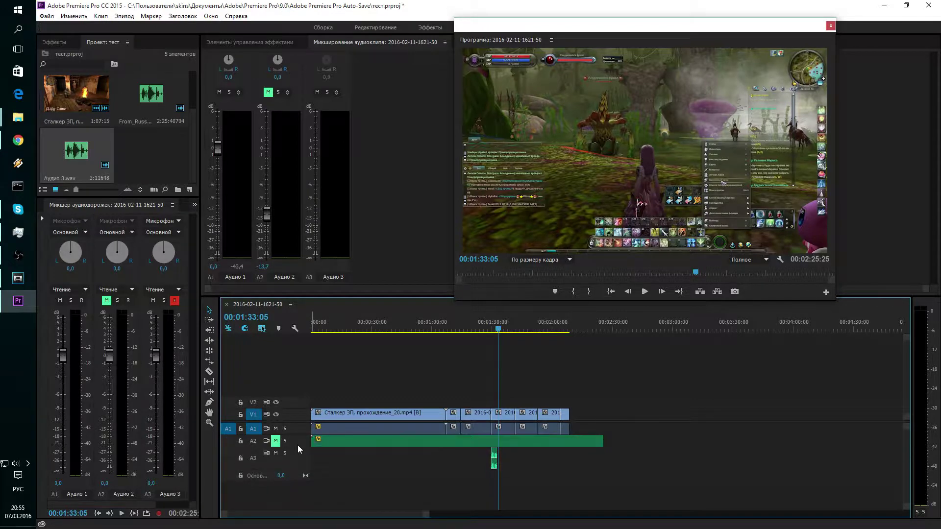
left_click(18, 278)
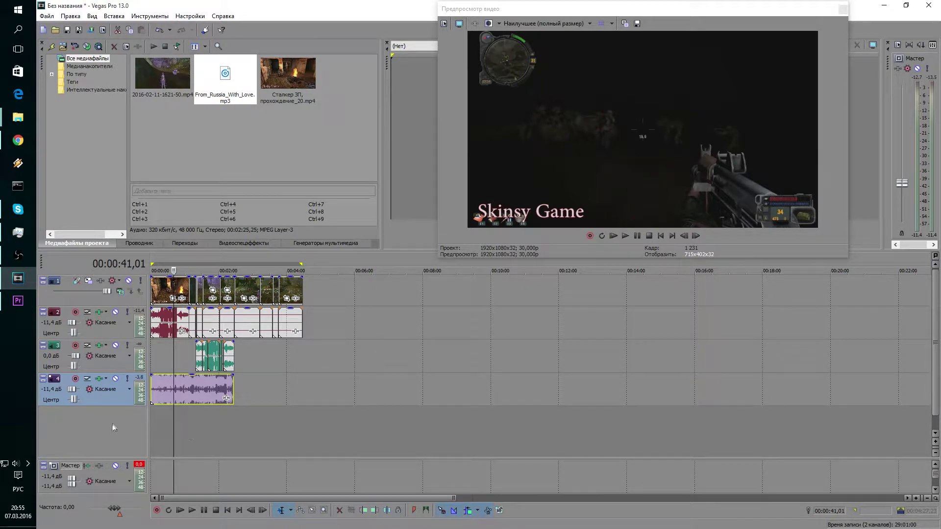
Step: Insert a fifth audio track, arm it to record into the default folder, and return to Premiere
right_click(128, 422)
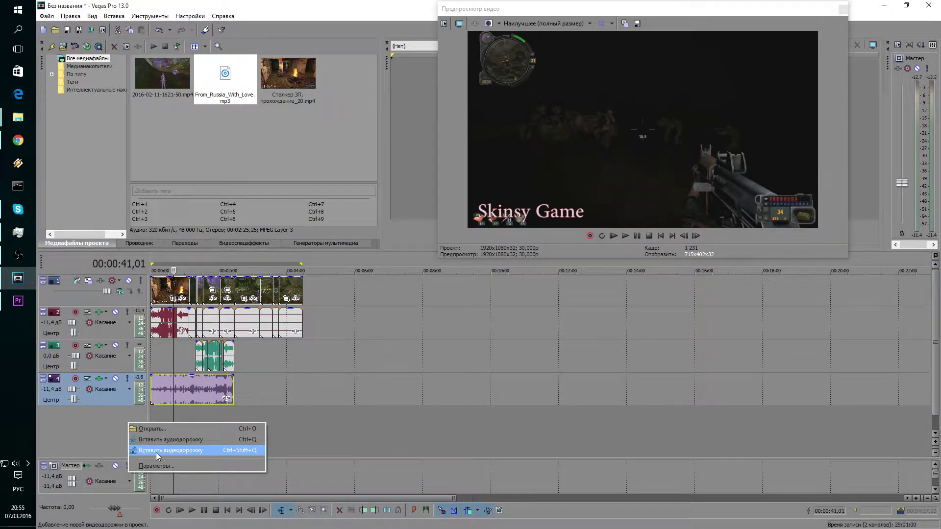
left_click(157, 440)
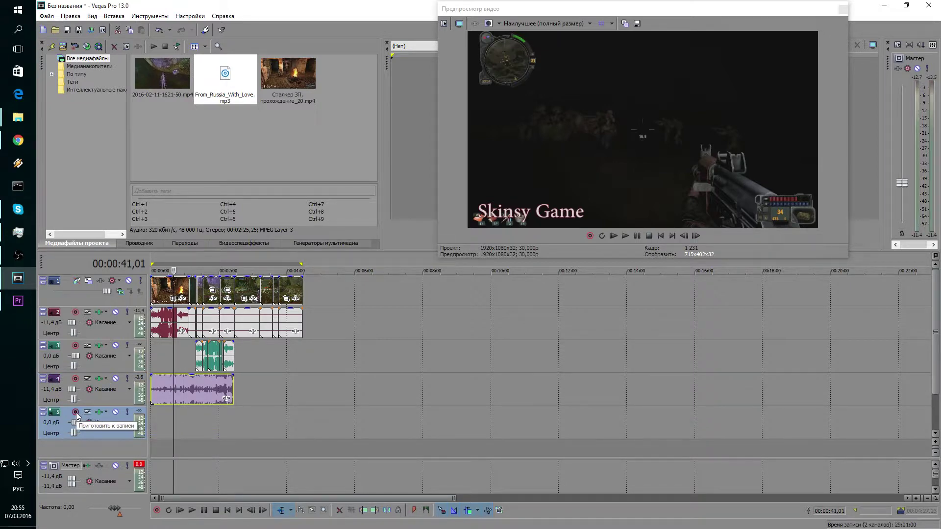
left_click(76, 416)
left_click(510, 222)
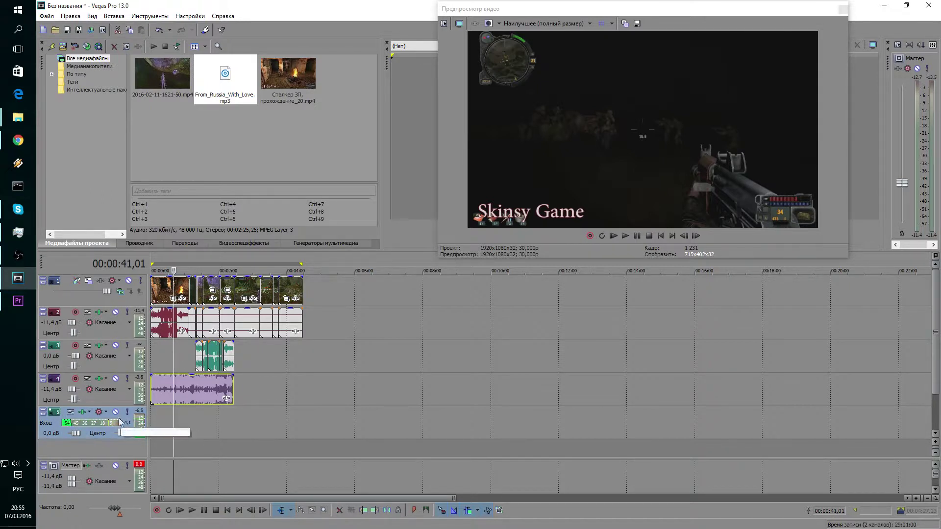
left_click(18, 301)
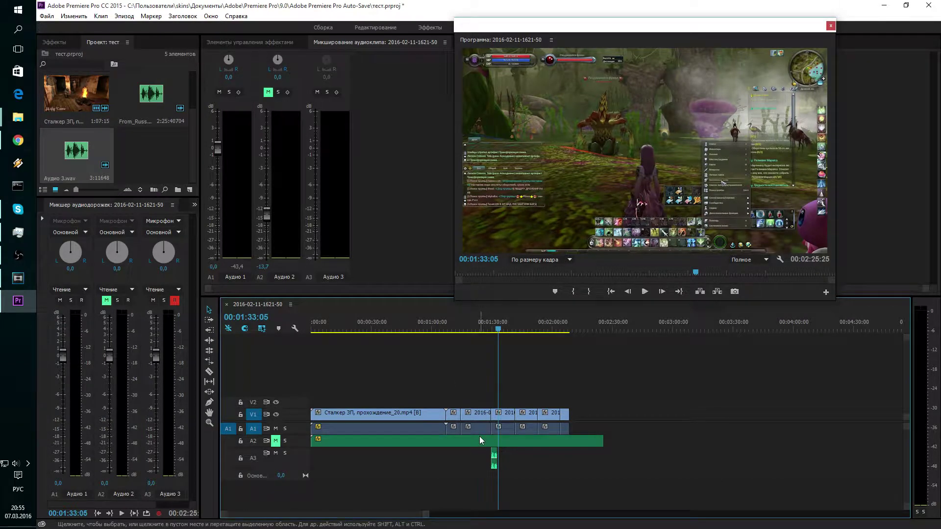
left_click(175, 300)
left_click(128, 300)
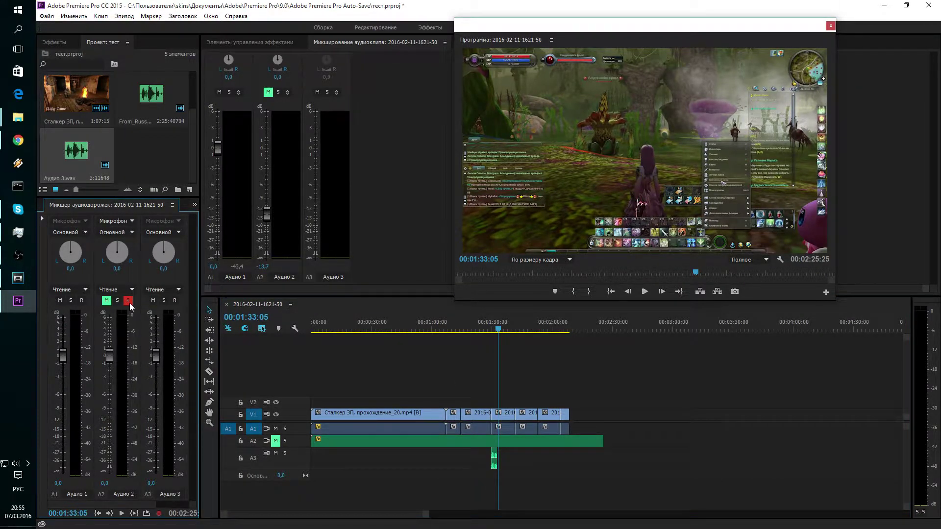
left_click(129, 301)
left_click(175, 301)
left_click(18, 278)
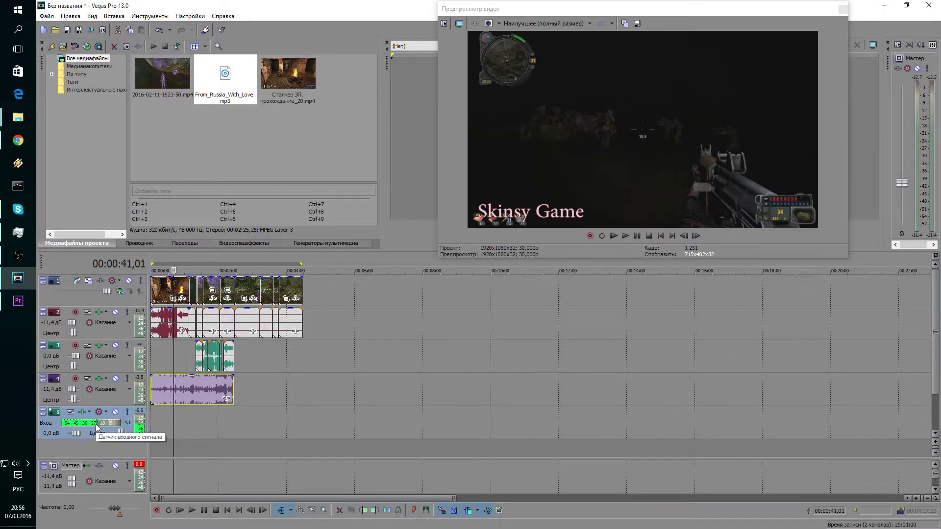
left_click(27, 311)
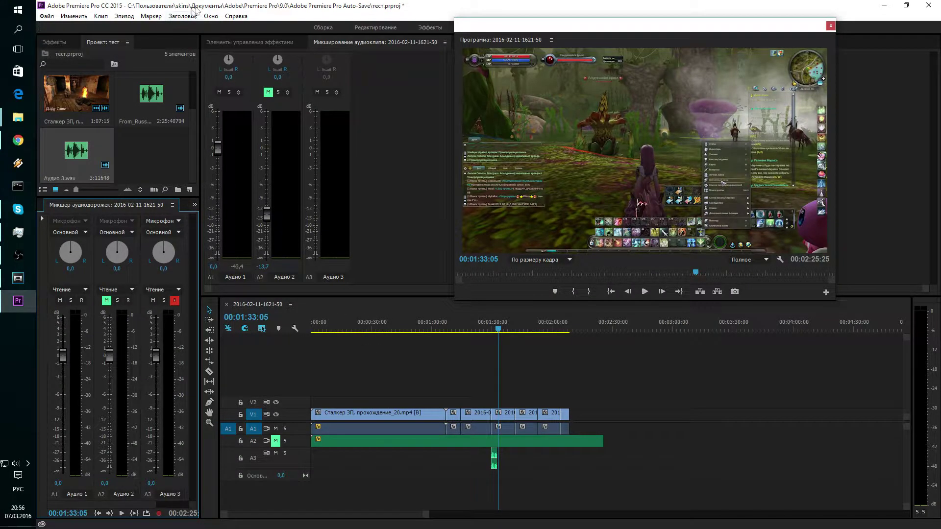
left_click(48, 16)
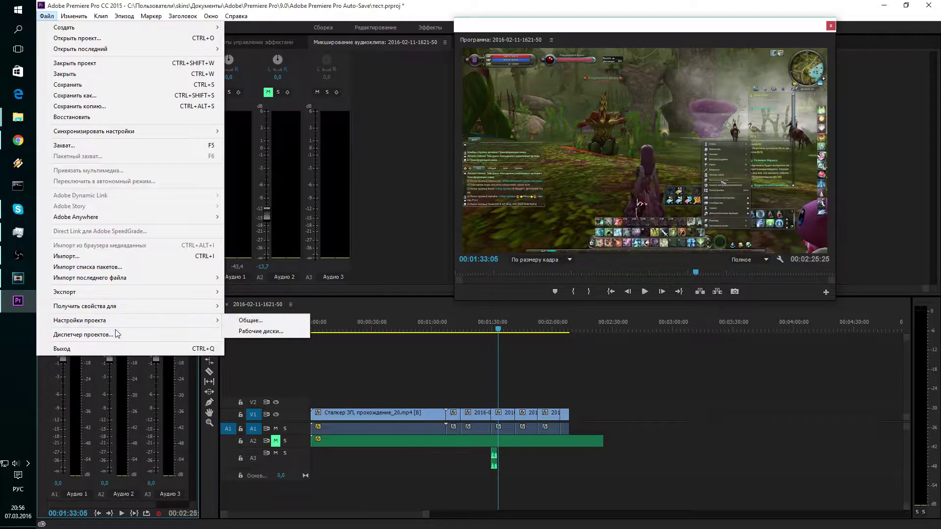
Step: Pull the Master fader down to silence and back up to 0,0 dB, then switch to Vegas Pro
mouse_move(106, 325)
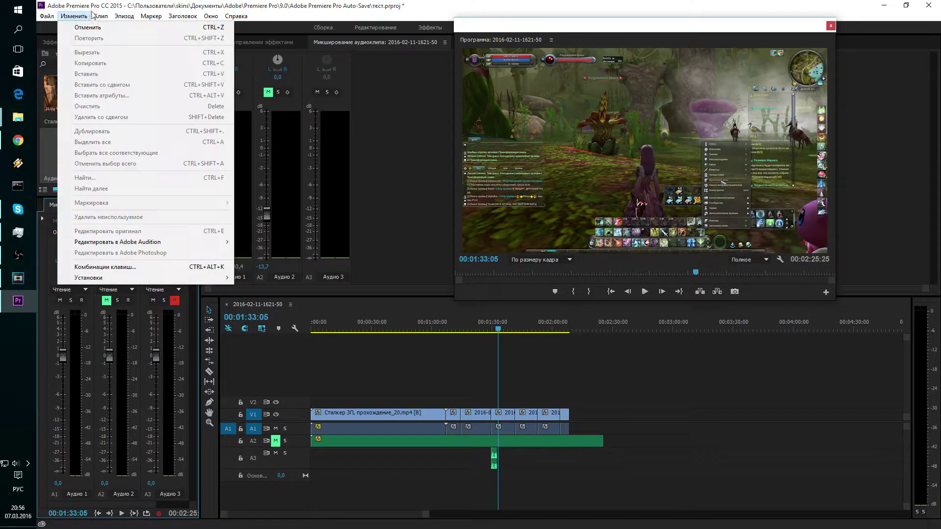
left_click(403, 147)
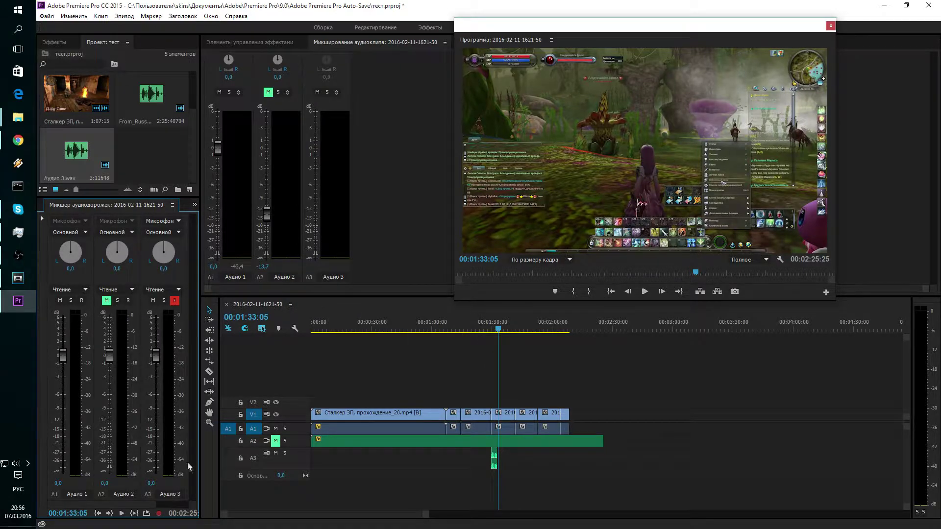
left_click_drag(139, 504, 185, 509)
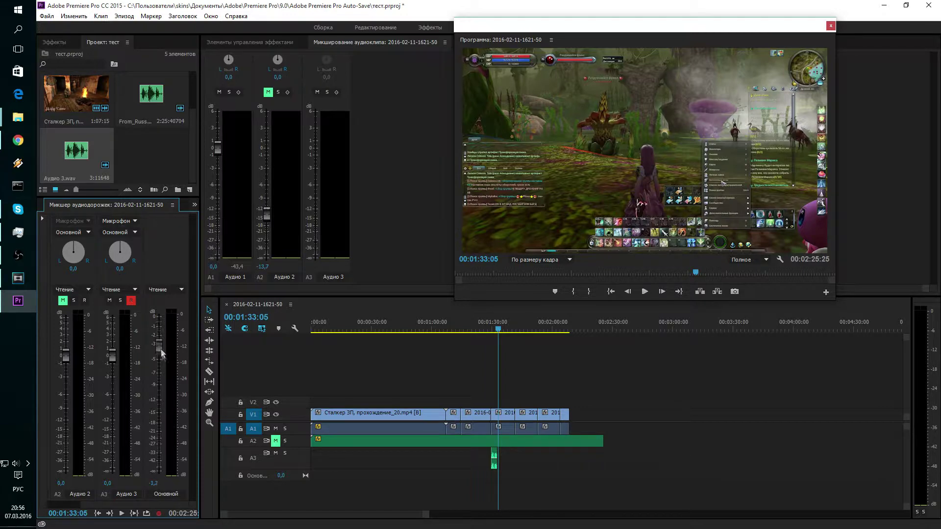
left_click_drag(159, 321, 174, 482)
left_click_drag(162, 450, 167, 323)
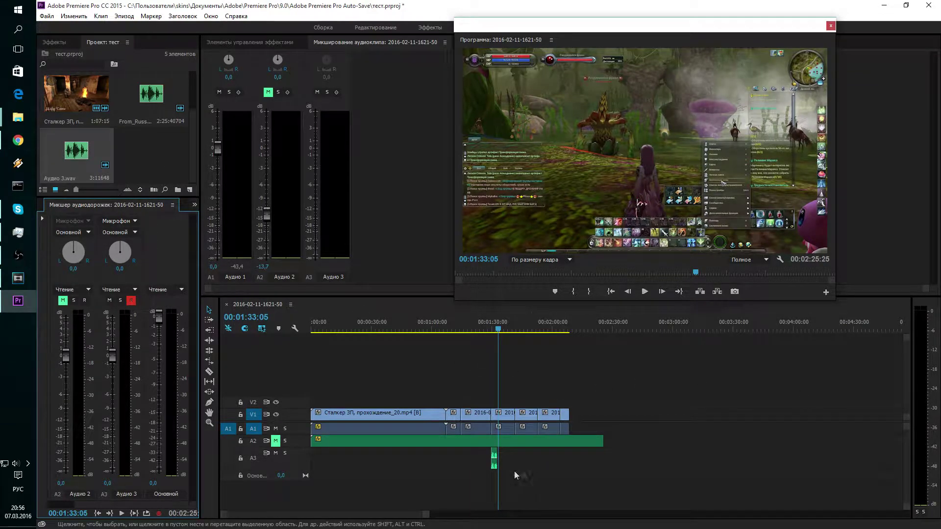
left_click(18, 279)
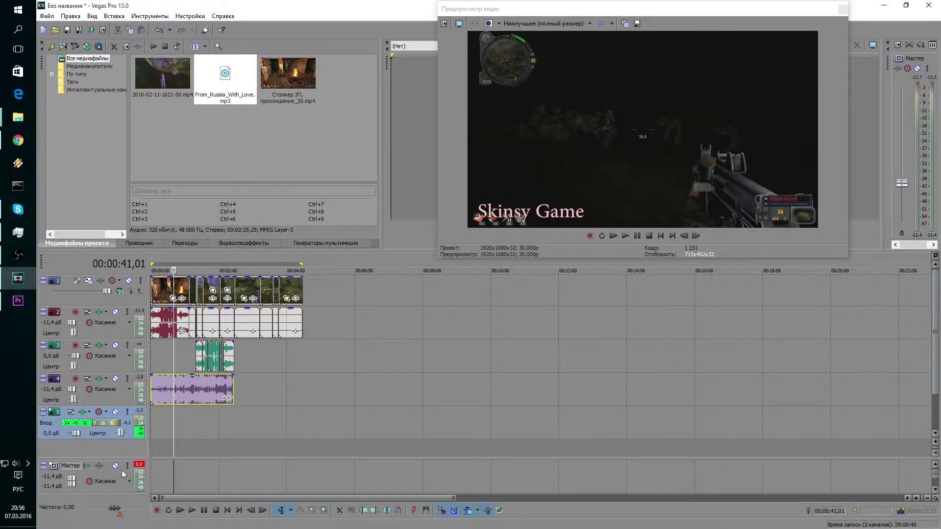
Step: Record a short clip onto track 5, then mute audio tracks 4 and 3
left_click(157, 511)
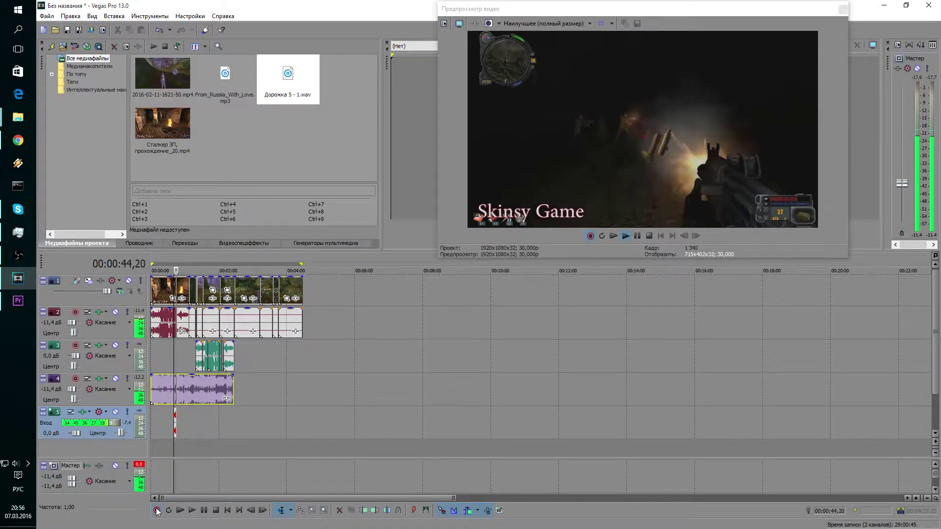
left_click(158, 511)
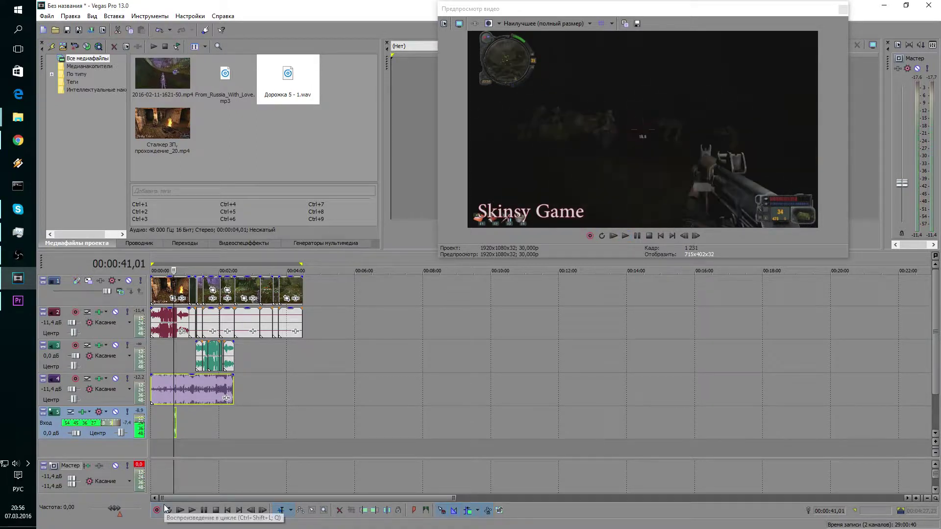
left_click(115, 379)
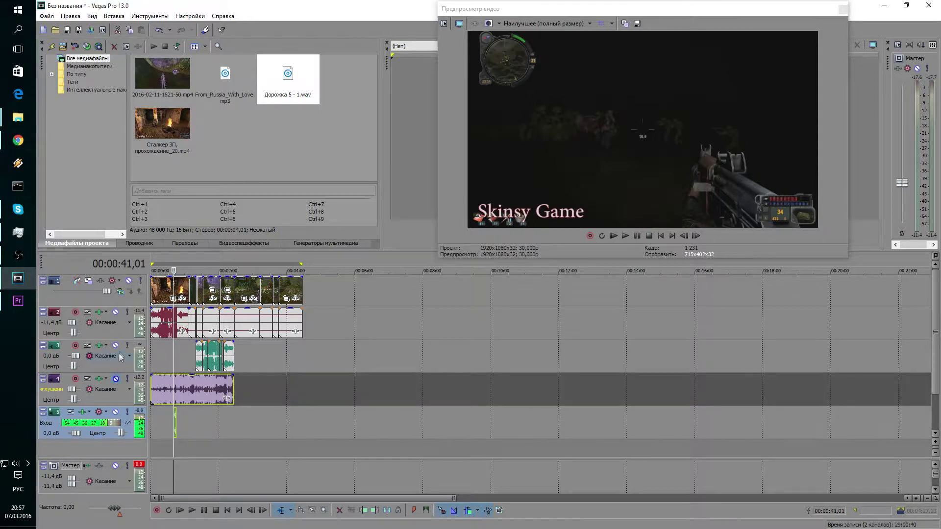
left_click(116, 346)
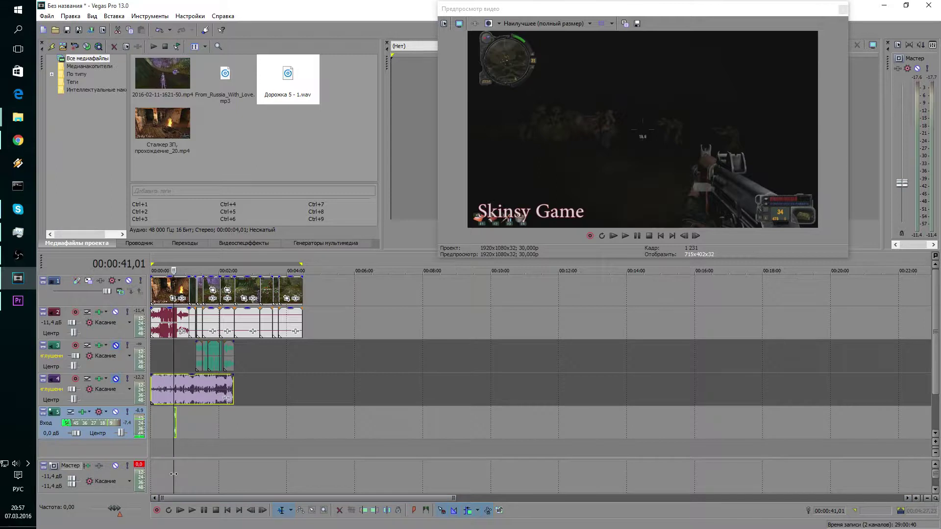
Step: Preview the mix from 00:00:41,01 with audio track 2 muted, stopping at 00:00:45,21
key("space")
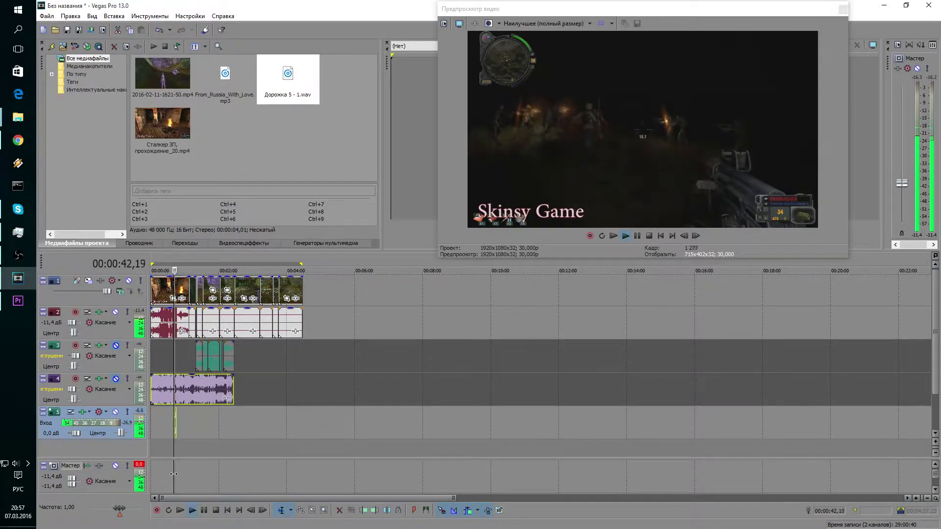
left_click(115, 313)
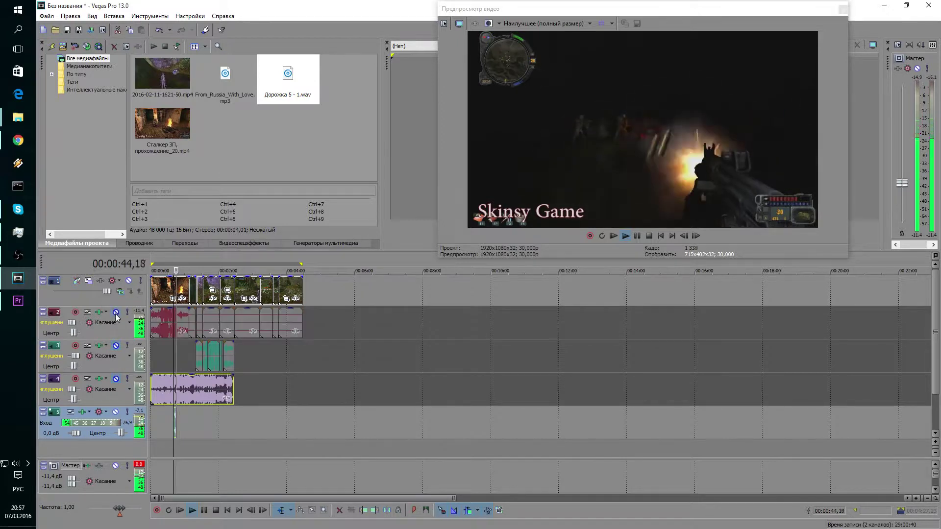
left_click(116, 314)
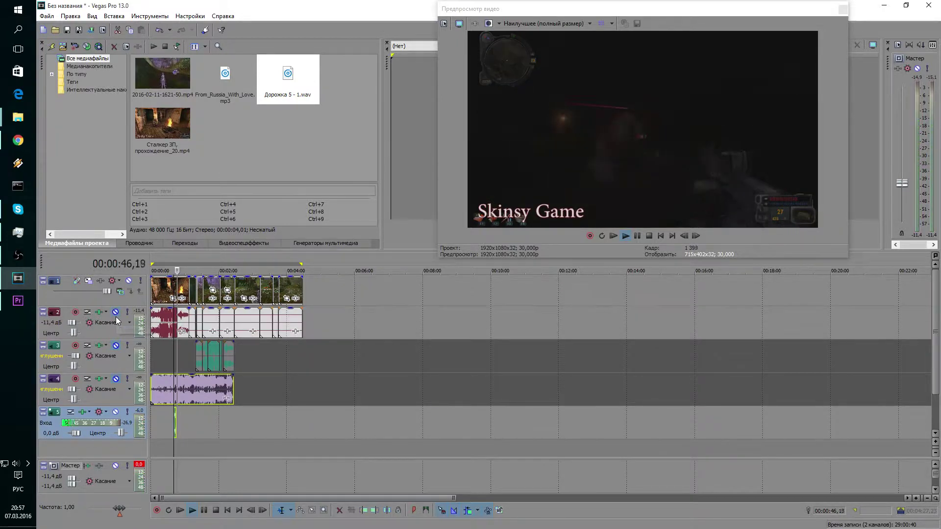
key("Return")
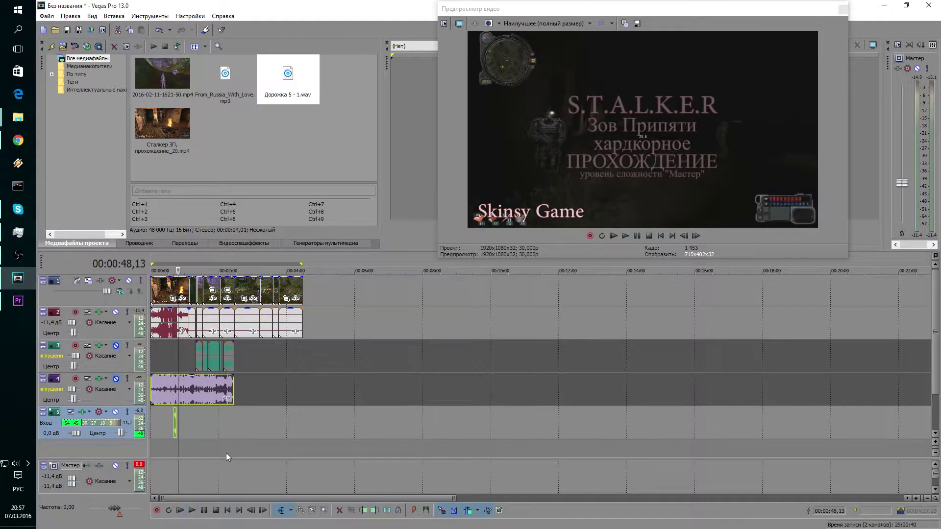
left_click_drag(177, 445, 174, 446)
key("Return")
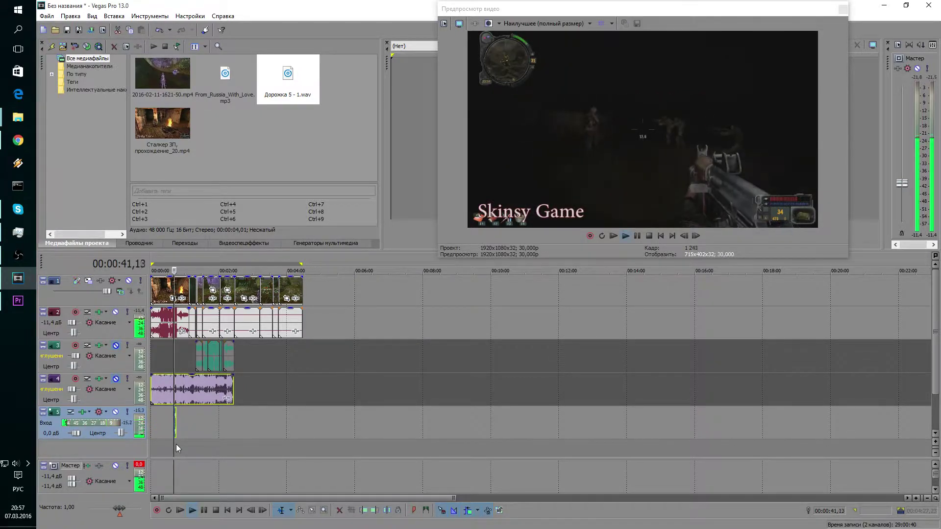
key("Return")
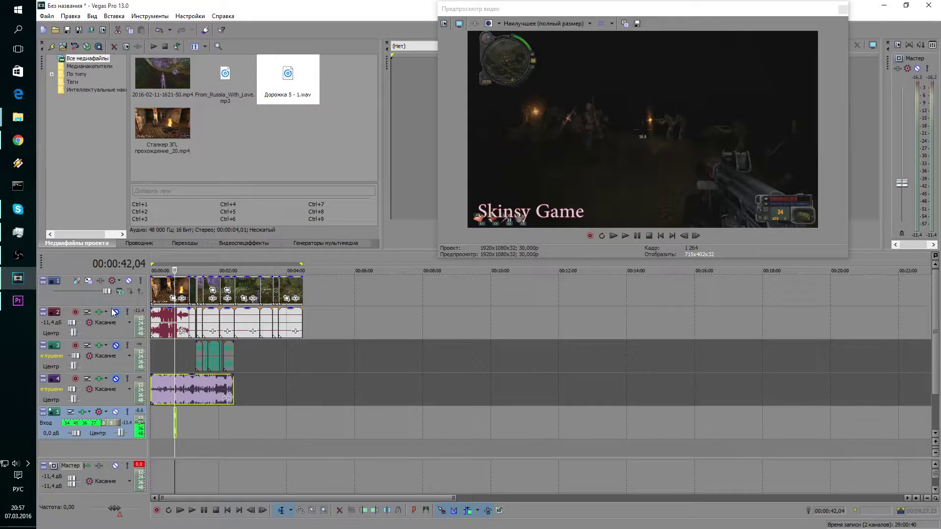
left_click(115, 312)
key("Return")
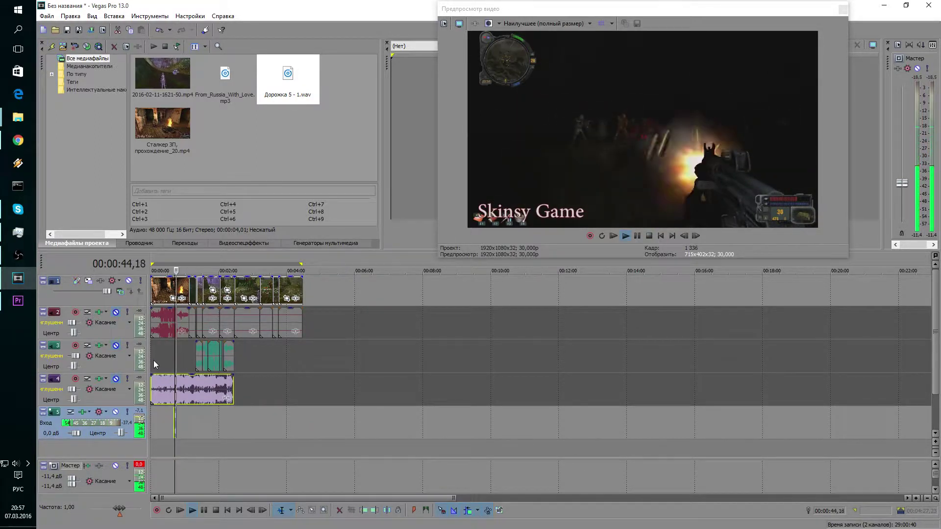
key("Return")
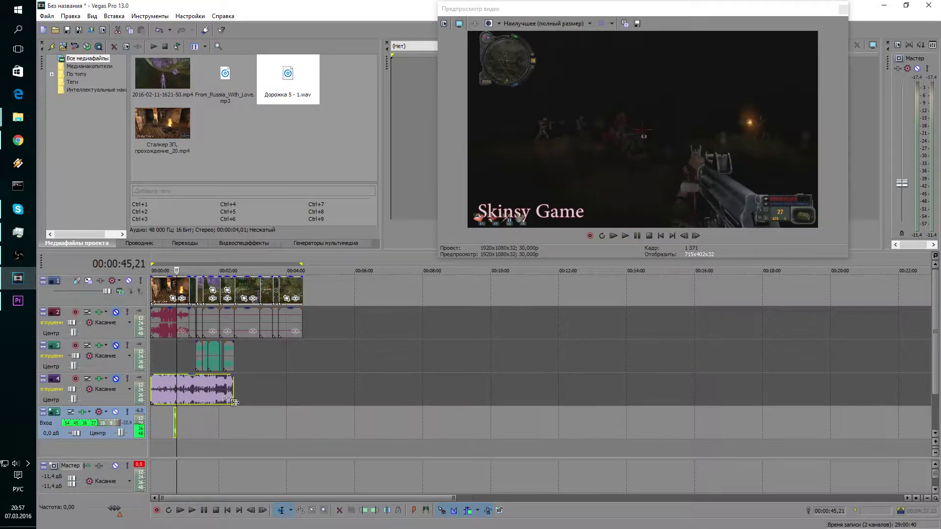
Step: Delete the bottom recording track 5 and the music track 4
scroll(235, 431, "up", 2)
scroll(282, 419, "up", 4)
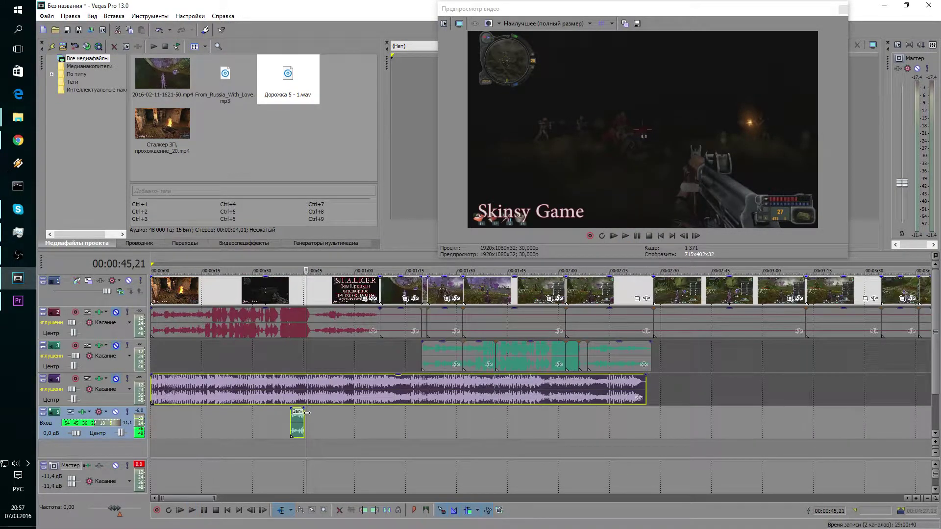
scroll(311, 422, "up", 1)
scroll(380, 431, "down", 3)
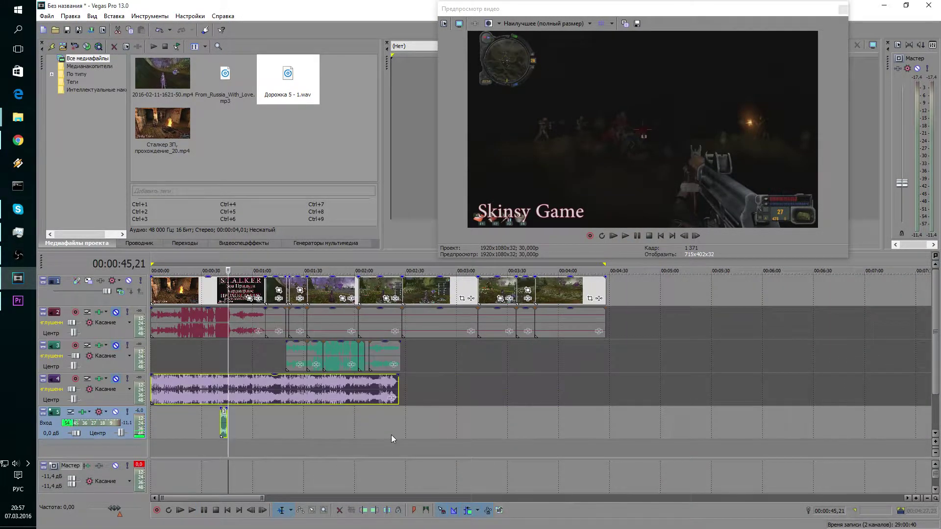
scroll(373, 429, "down", 3)
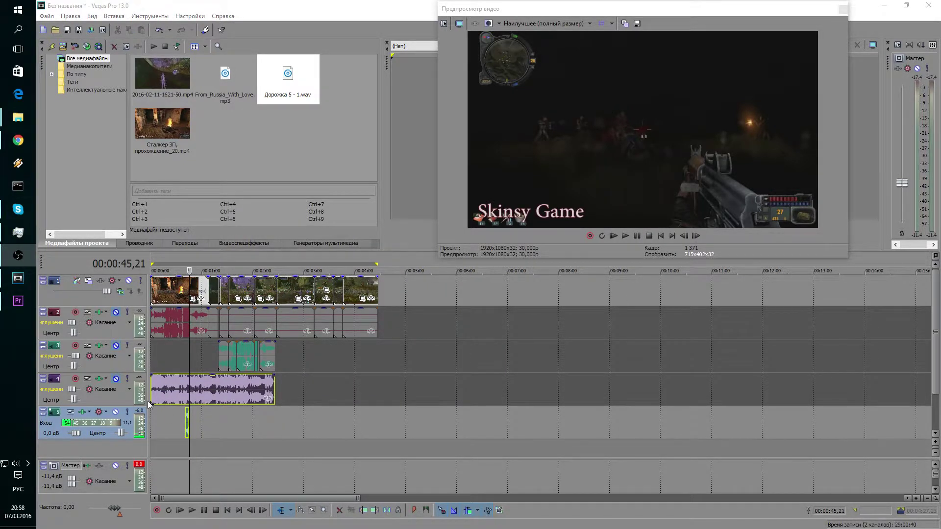
right_click(54, 435)
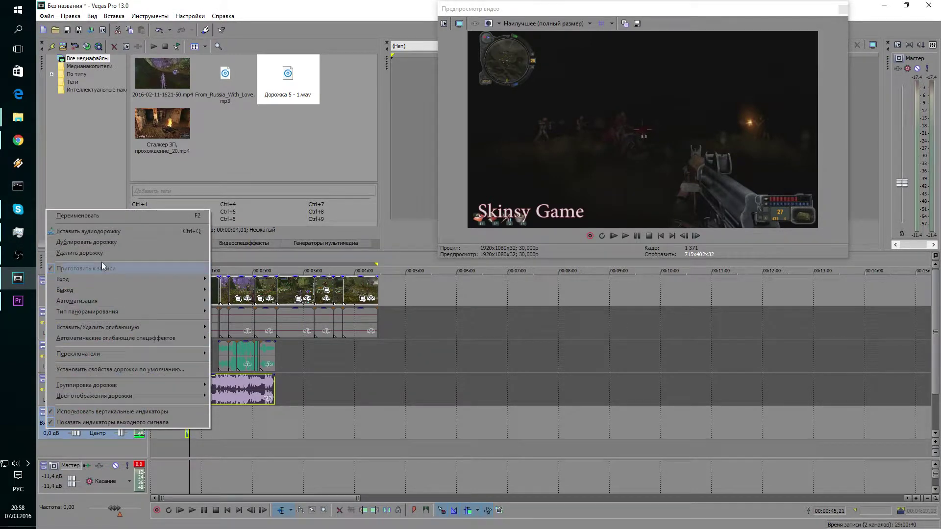
left_click(101, 253)
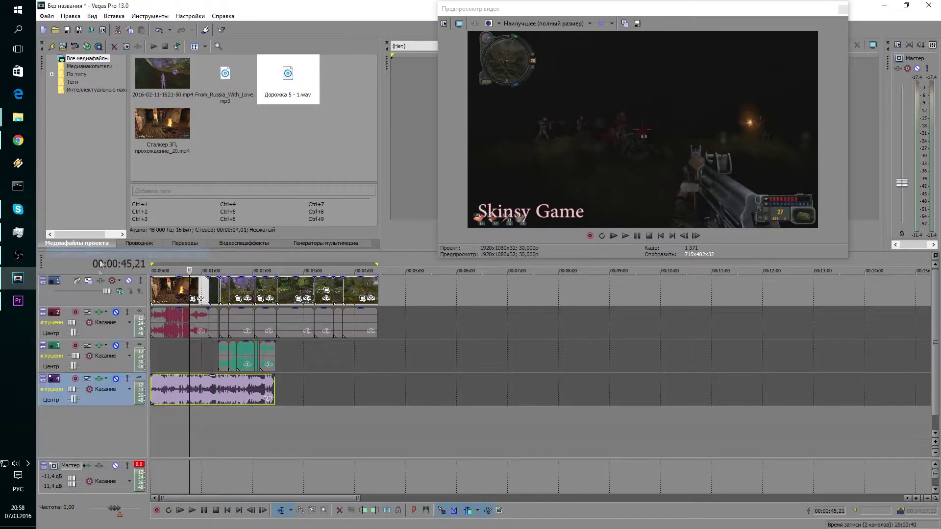
right_click(102, 401)
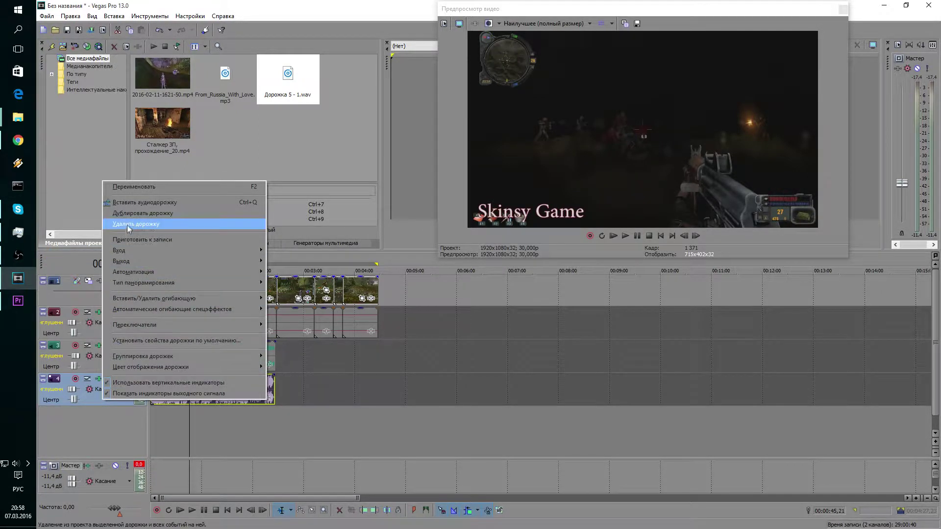
left_click(128, 228)
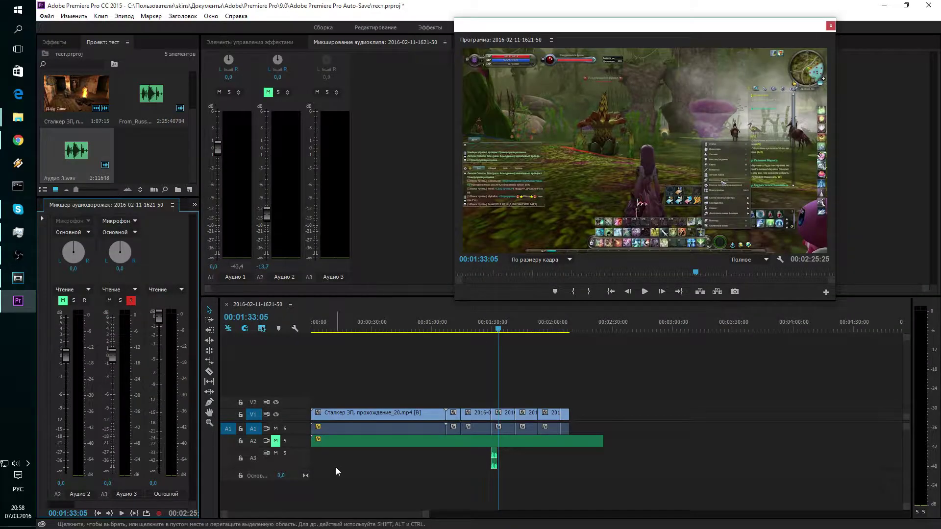
Step: Delete audio track A3, then audio track A2, using Удалить дорожку on each track header
right_click(295, 468)
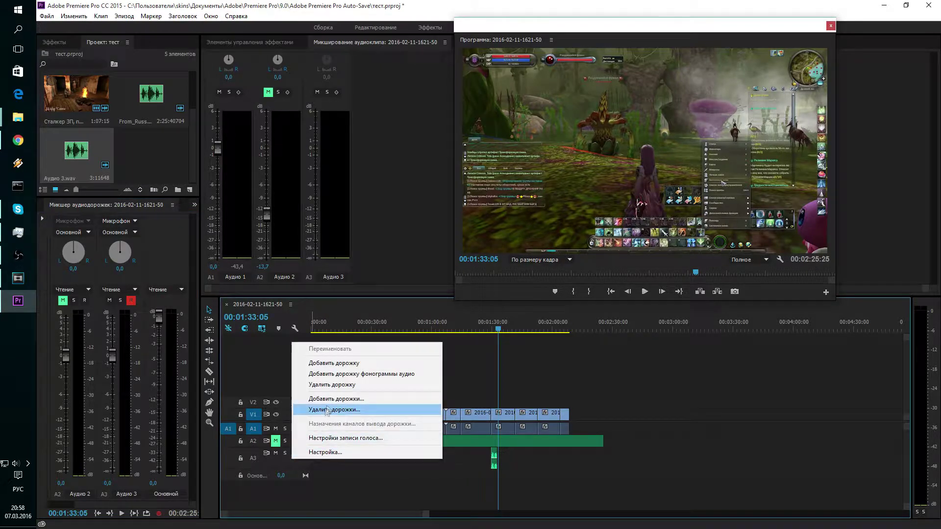
left_click(328, 385)
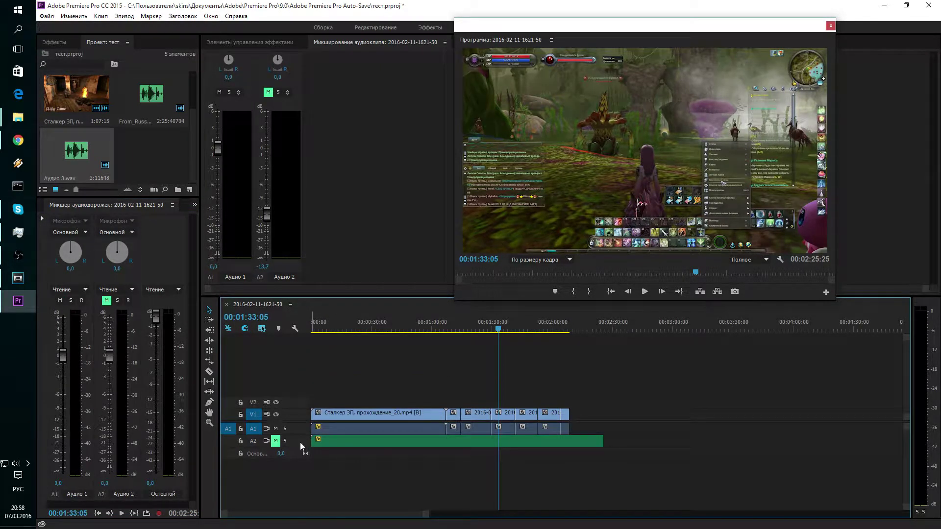
right_click(301, 444)
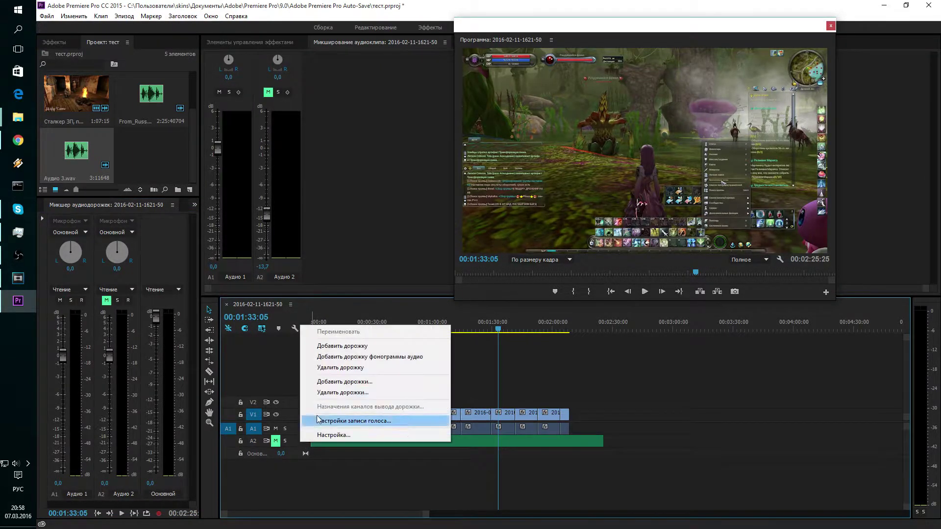
left_click(332, 369)
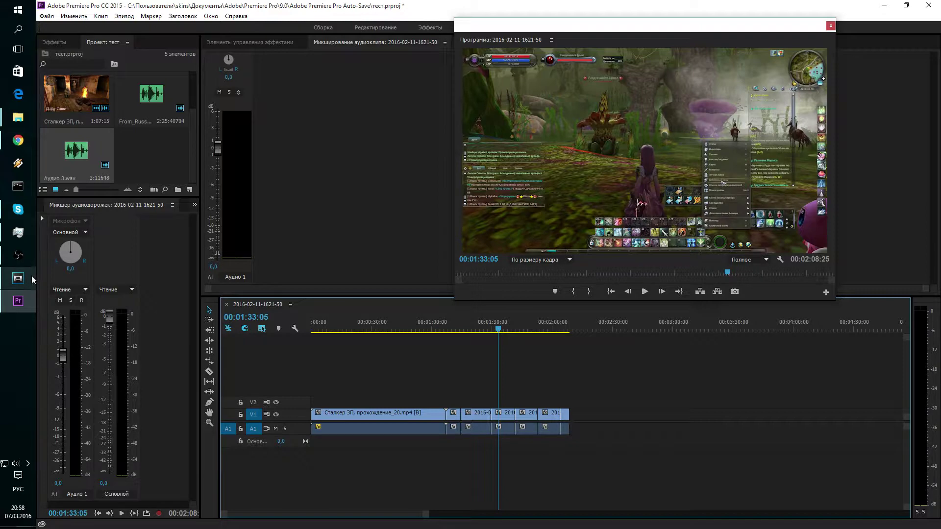
left_click(62, 43)
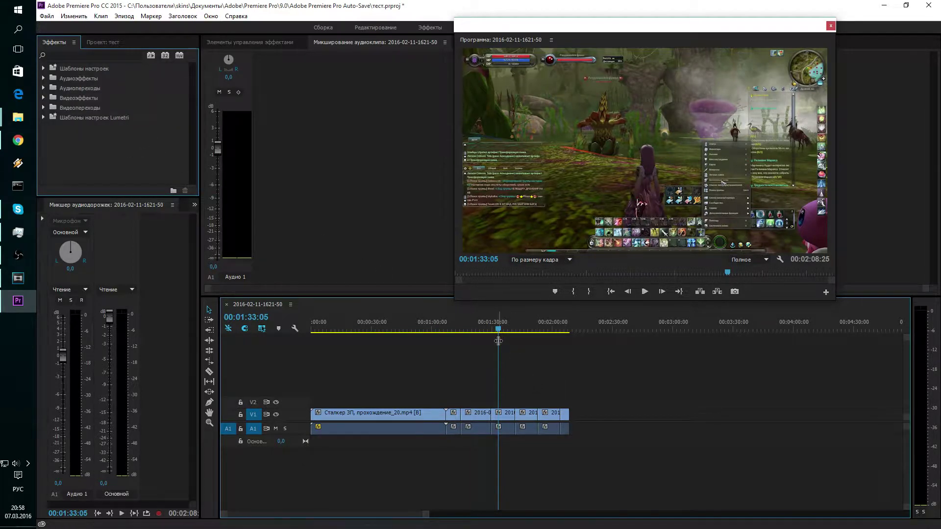
Step: Scrub the playhead to 00:01:13:26 and expand the Видеопереходы folder in Effects
left_click_drag(498, 341, 511, 341)
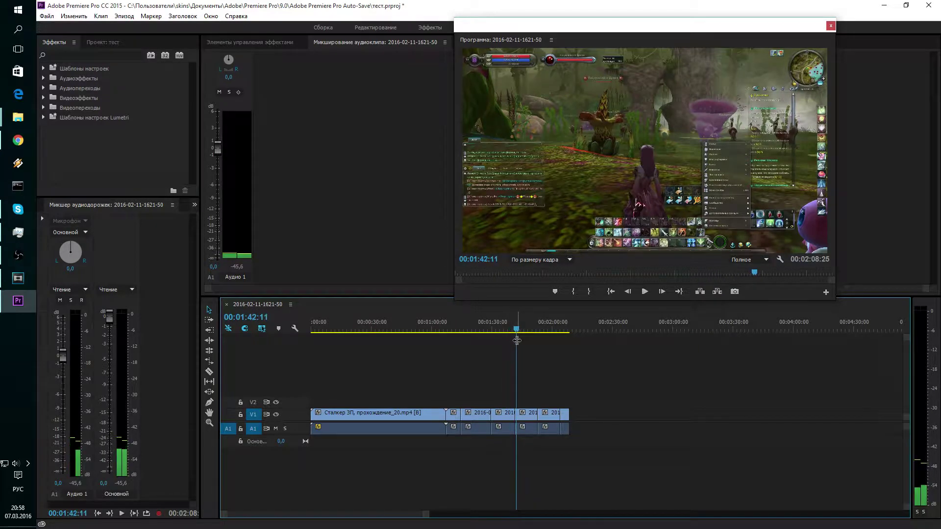
left_click_drag(512, 340, 445, 335)
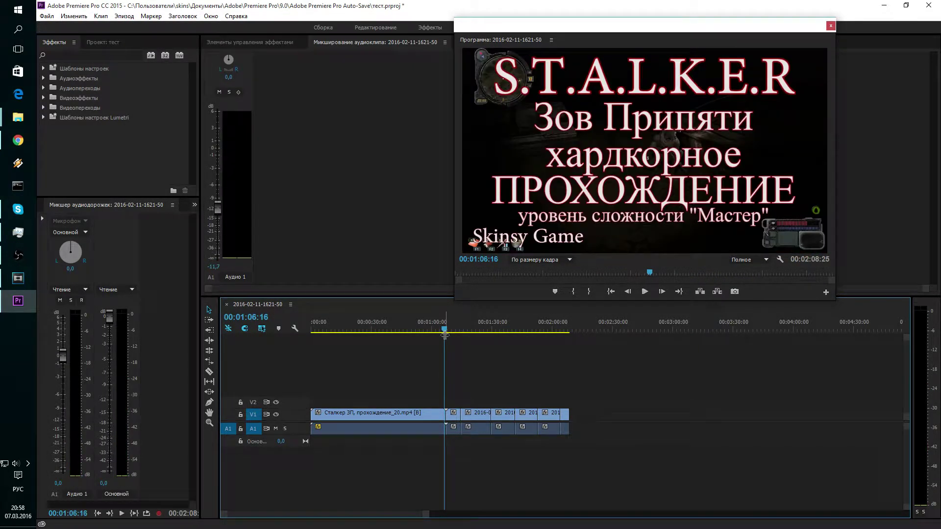
left_click_drag(445, 338, 460, 343)
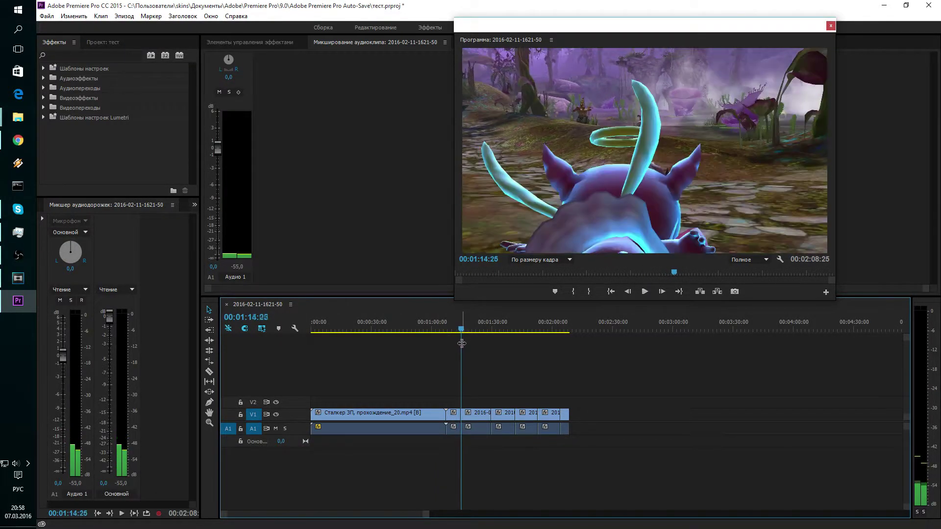
left_click_drag(460, 343, 458, 344)
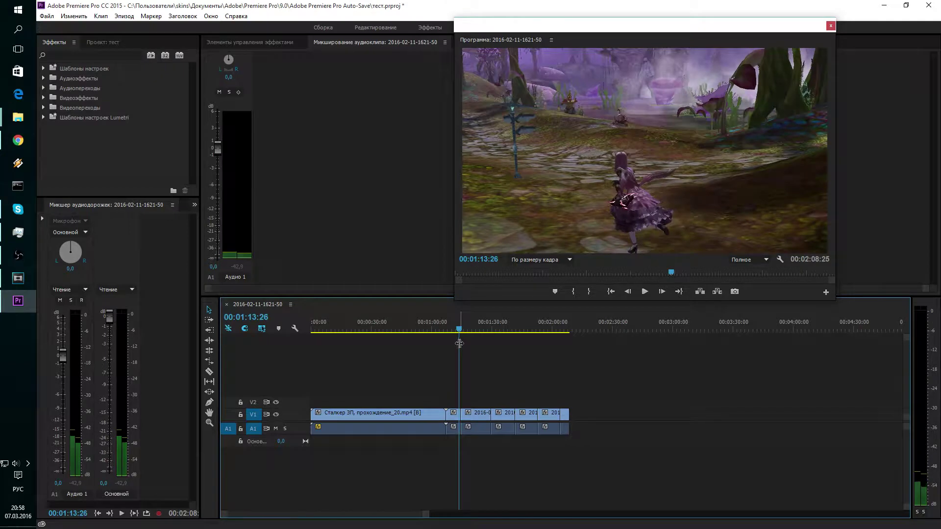
left_click(44, 107)
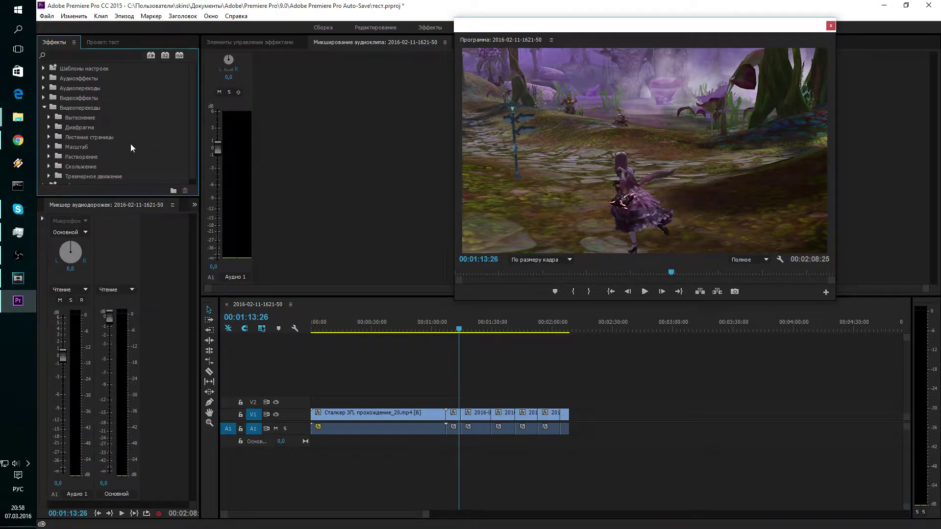
Step: Expand the Растворение and Скольжение transition folders under Видеопереходы
scroll(122, 155, "down", 1)
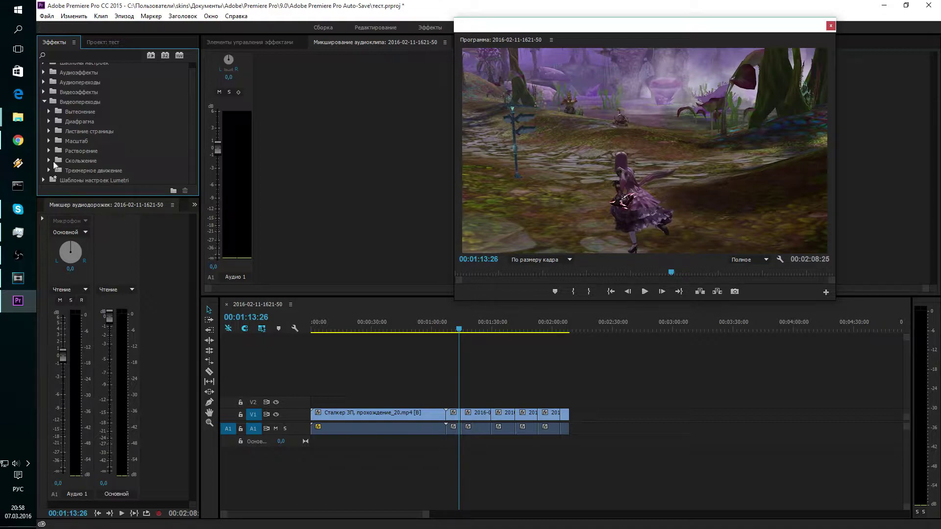
left_click(49, 151)
scroll(123, 160, "down", 3)
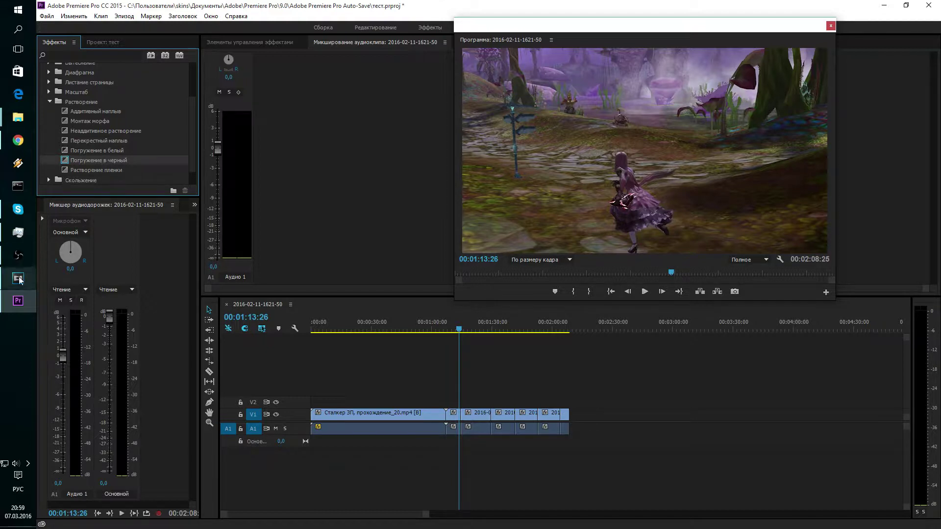
mouse_move(17, 278)
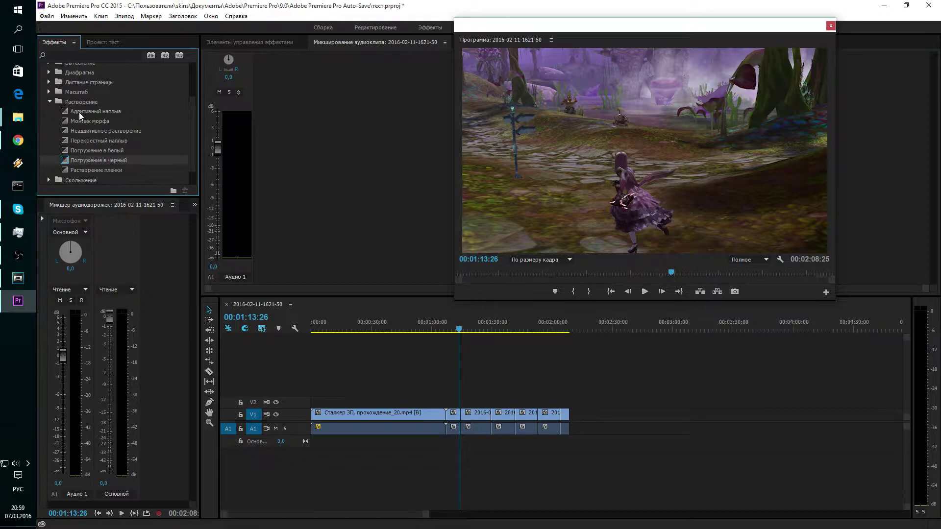
scroll(138, 141, "down", 2)
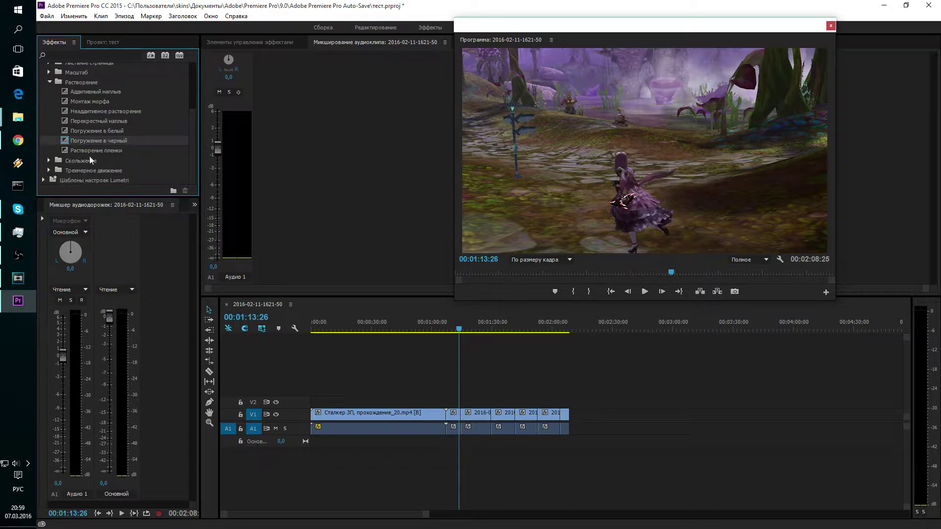
left_click(50, 161)
scroll(91, 175, "down", 2)
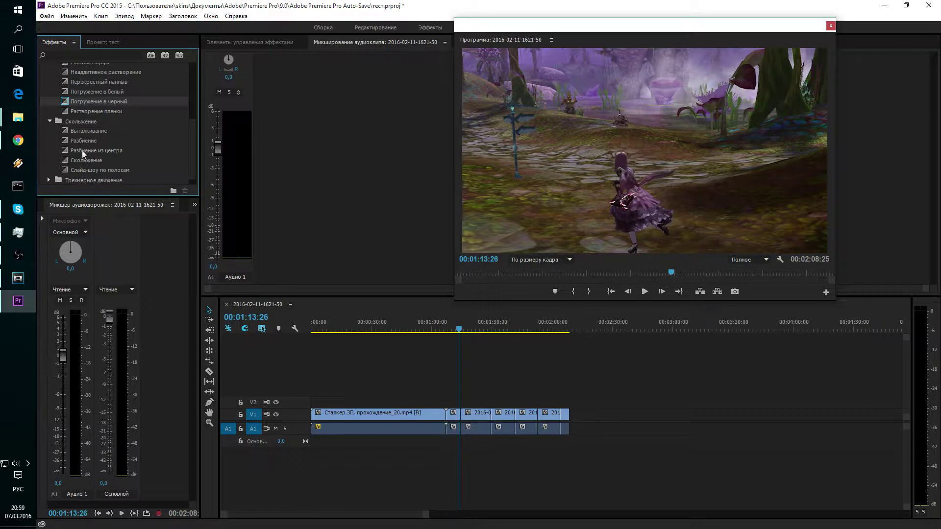
Step: Place the Выталкивание transition on the V1 edit point, preview it, and switch to Vegas Pro
left_click_drag(80, 130, 467, 418)
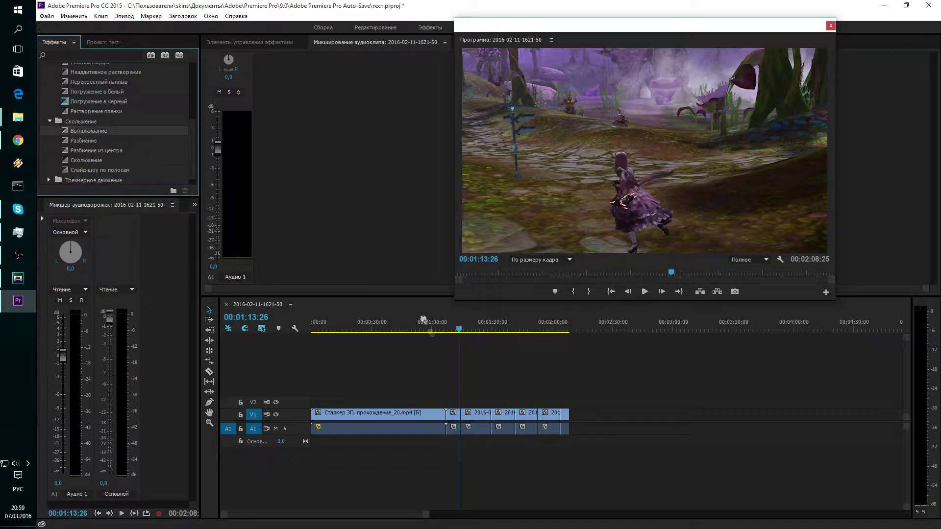
left_click_drag(467, 418, 472, 424)
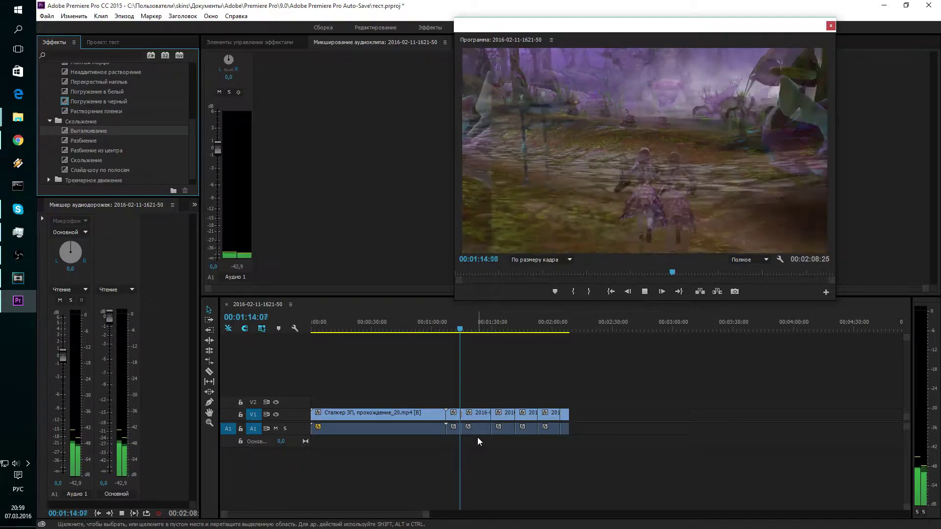
key("space")
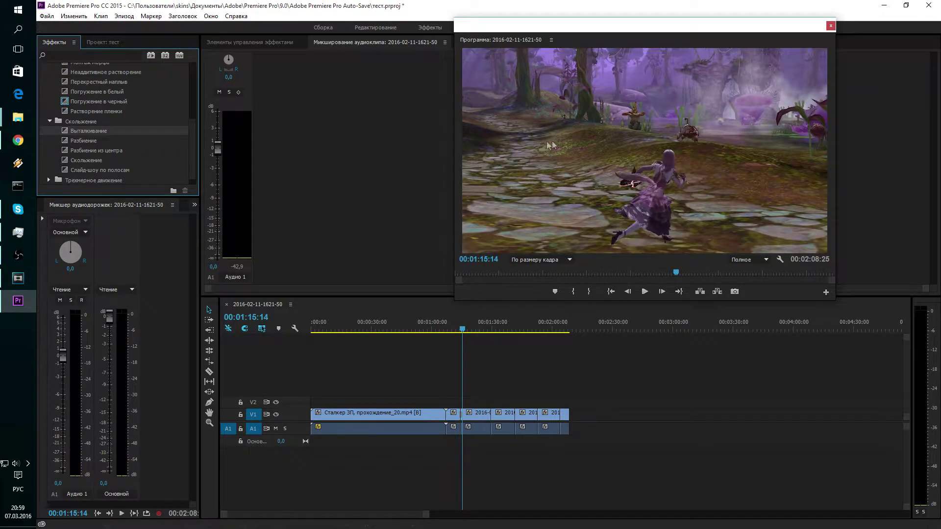
key("alt+Tab")
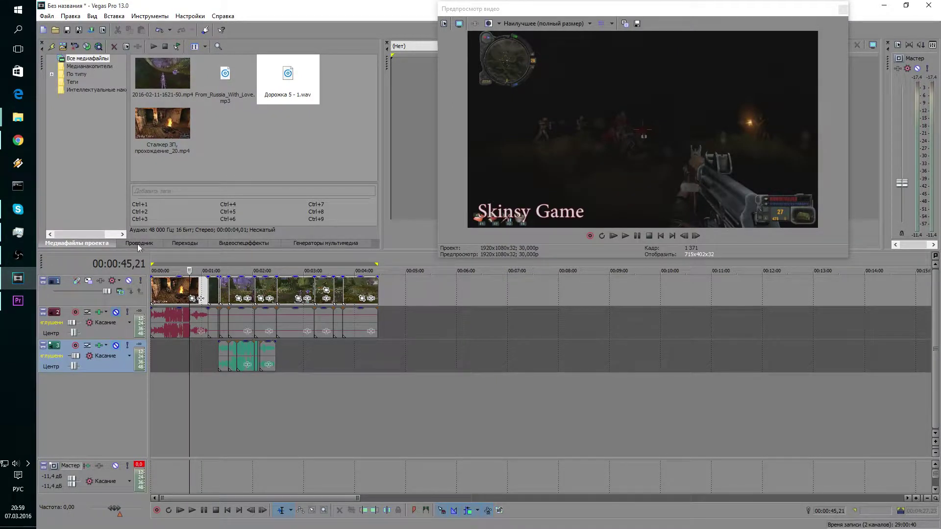
Step: Open the Переходы library and browse the Замещение, Масштабирование and Растворение presets
left_click(195, 246)
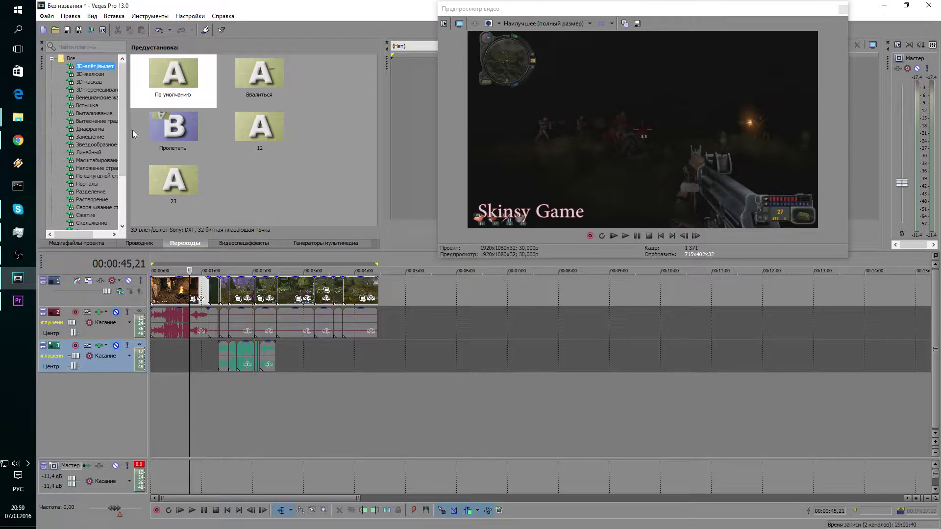
left_click(96, 137)
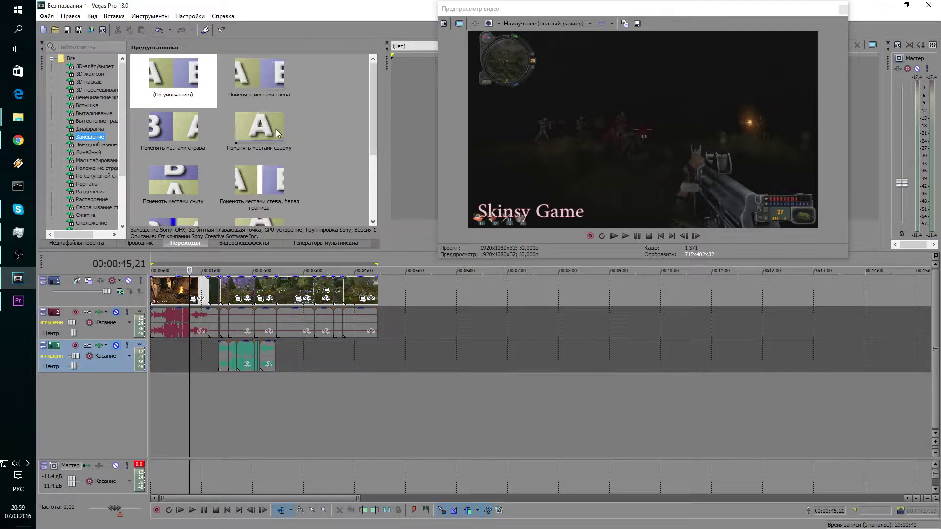
scroll(248, 189, "down", 2)
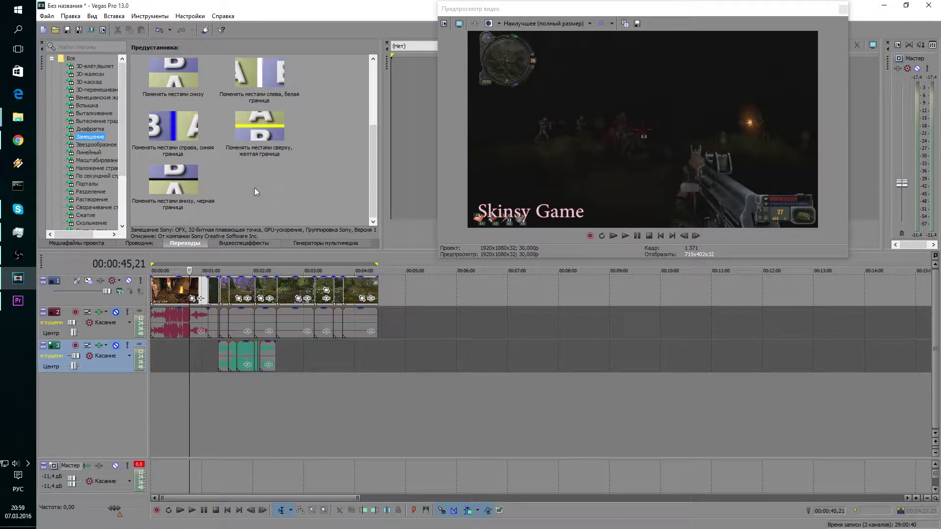
left_click(96, 162)
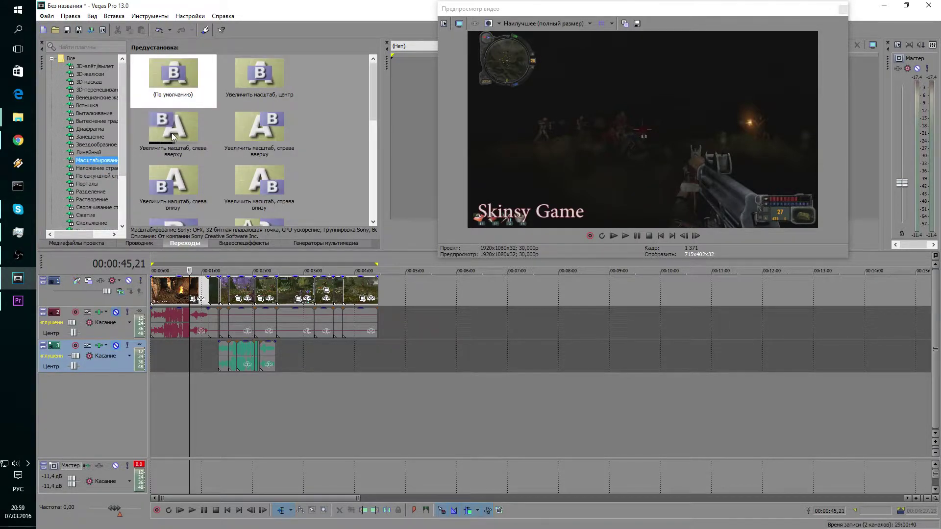
scroll(92, 182, "down", 2)
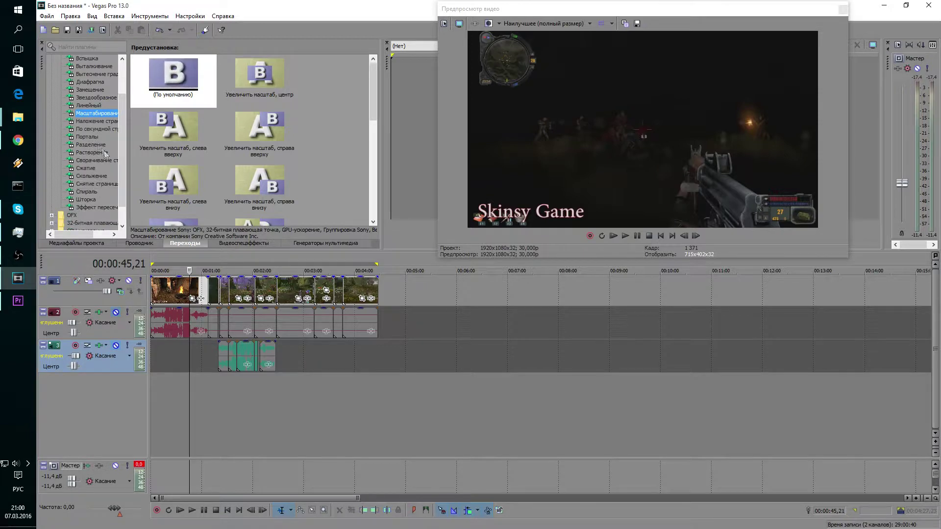
left_click(101, 153)
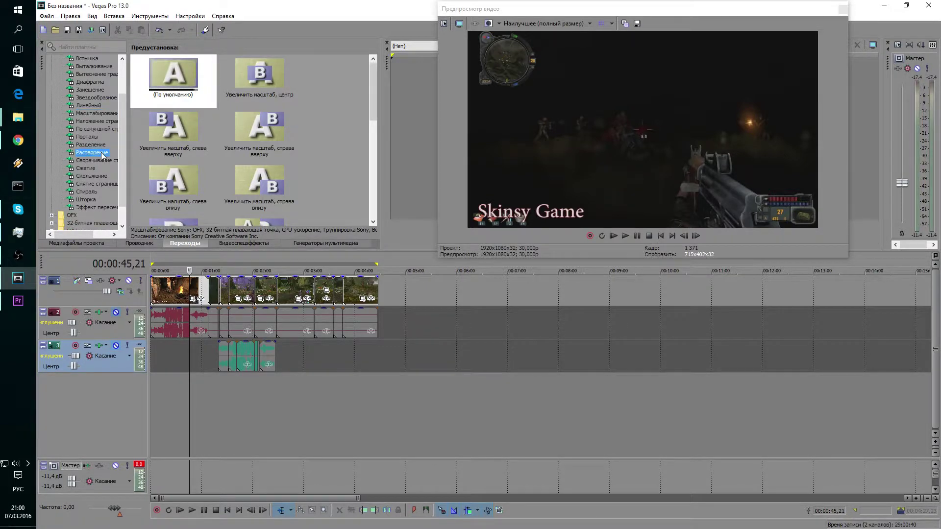
scroll(231, 127, "down", 2)
scroll(258, 154, "down", 2)
scroll(324, 167, "down", 2)
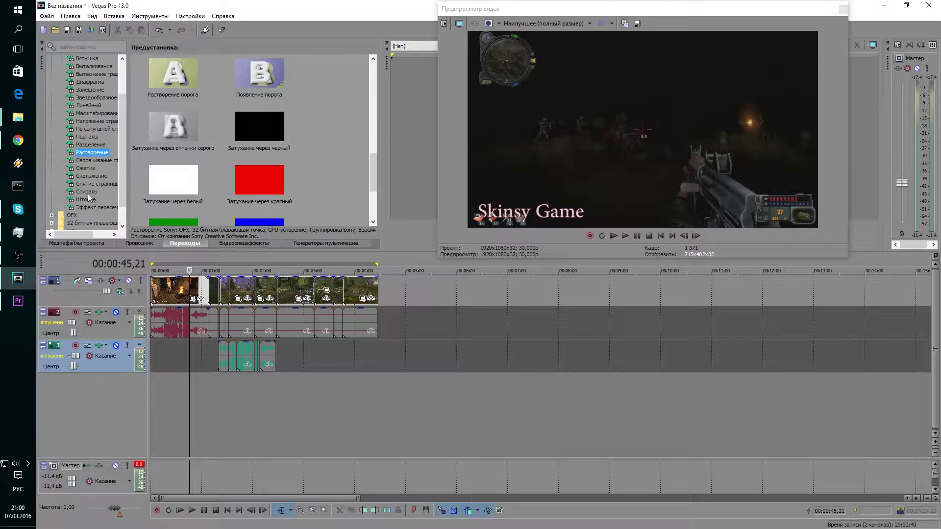
Step: Drop the 'Скольжение внутрь, слева направо' preset onto the video clip junction and move the playhead to 2:25,23
left_click(88, 176)
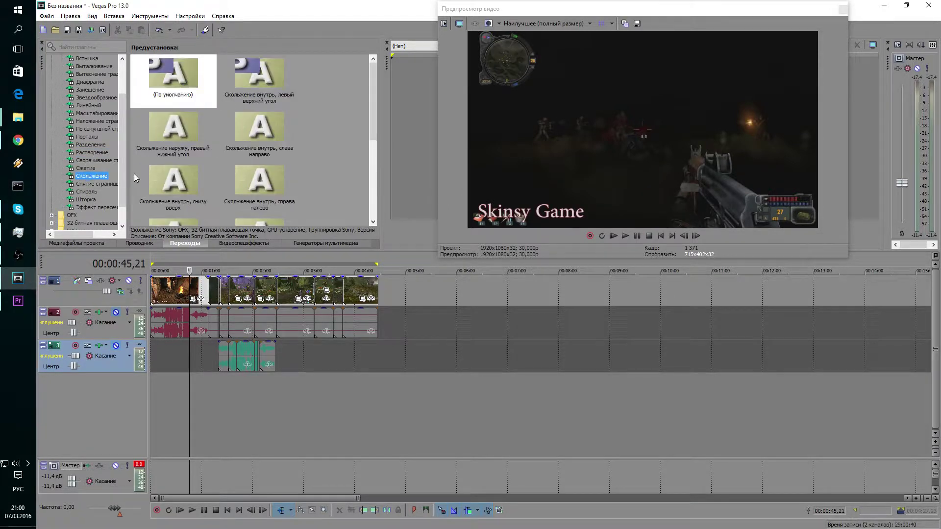
mouse_move(260, 127)
left_mouse_down()
mouse_move(218, 300)
mouse_move(278, 293)
mouse_move(283, 304)
mouse_move(276, 284)
left_mouse_up()
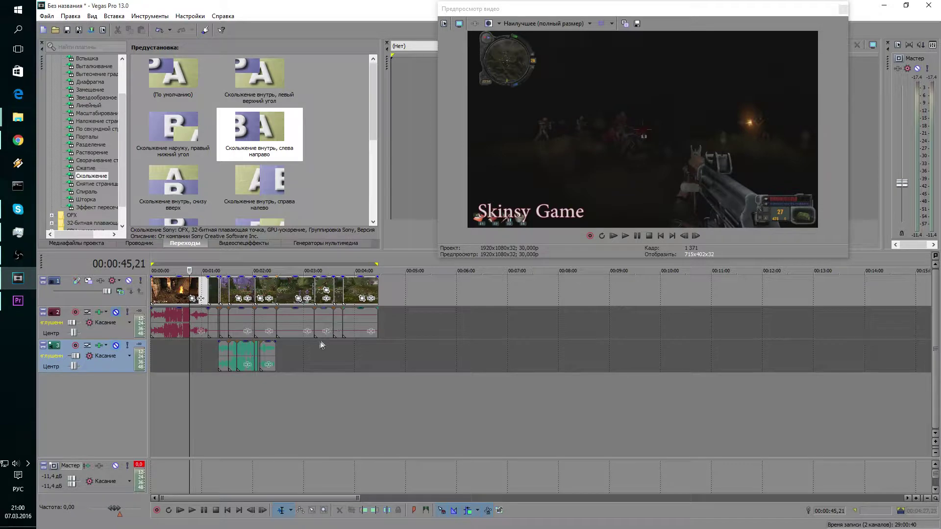
scroll(277, 294, "up", 2)
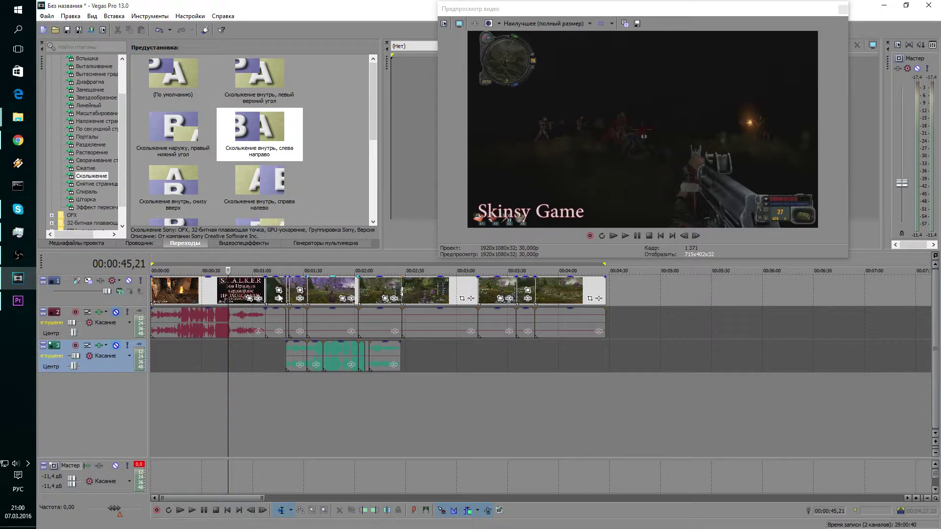
scroll(277, 294, "up", 2)
scroll(516, 294, "up", 2)
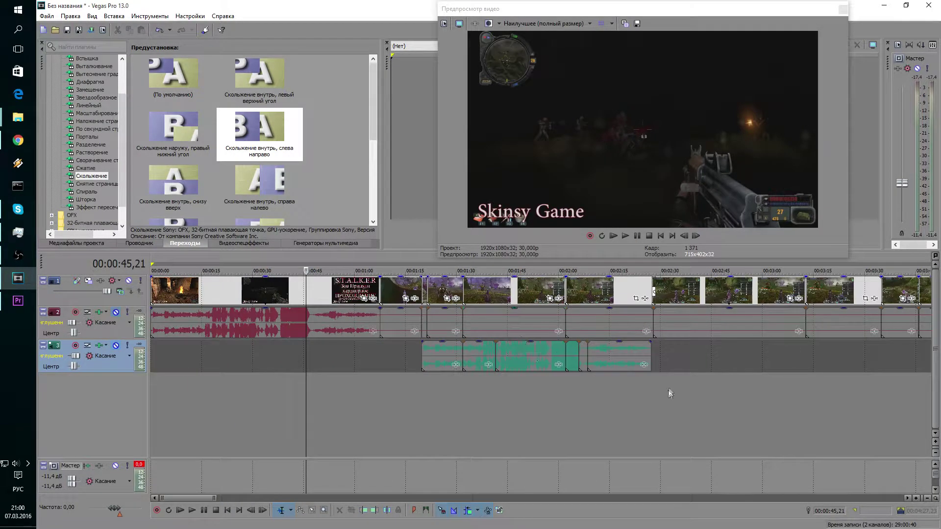
left_click(646, 400)
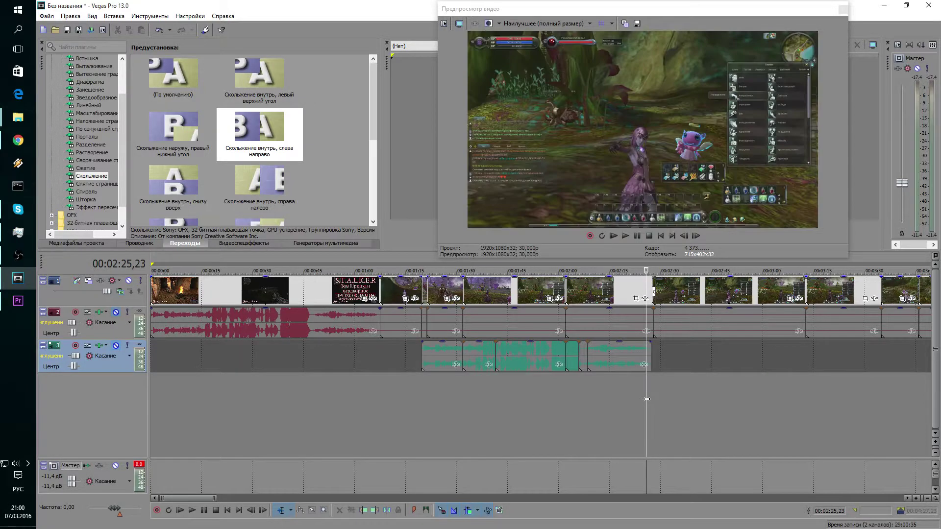
key("space")
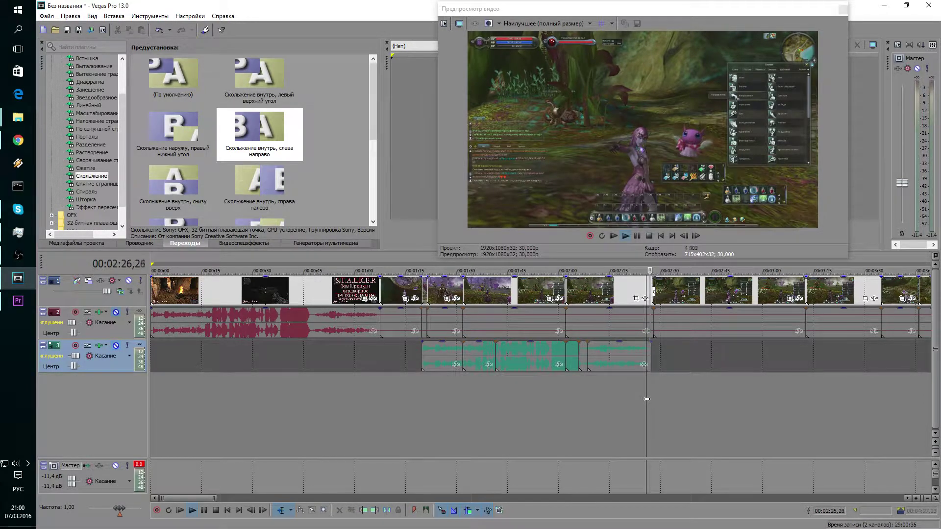
key("space")
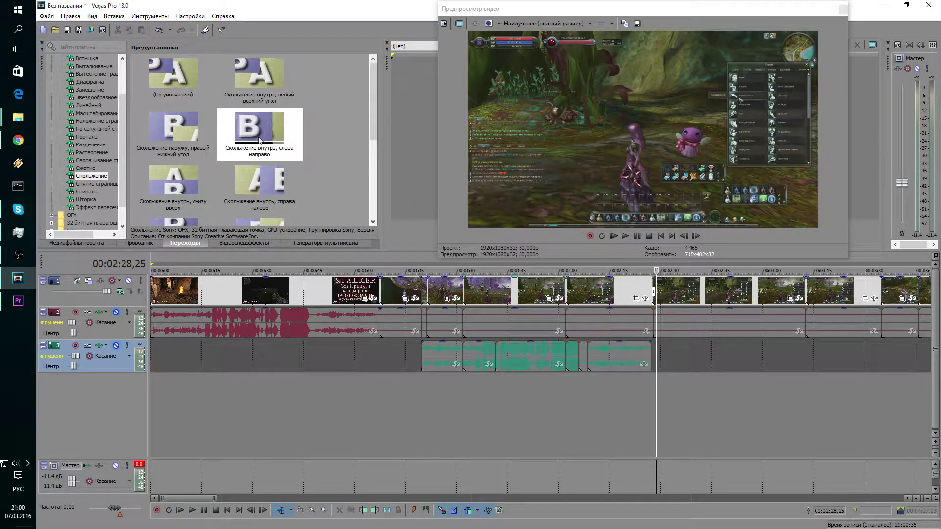
scroll(225, 192, "down", 1)
scroll(106, 157, "down", 1)
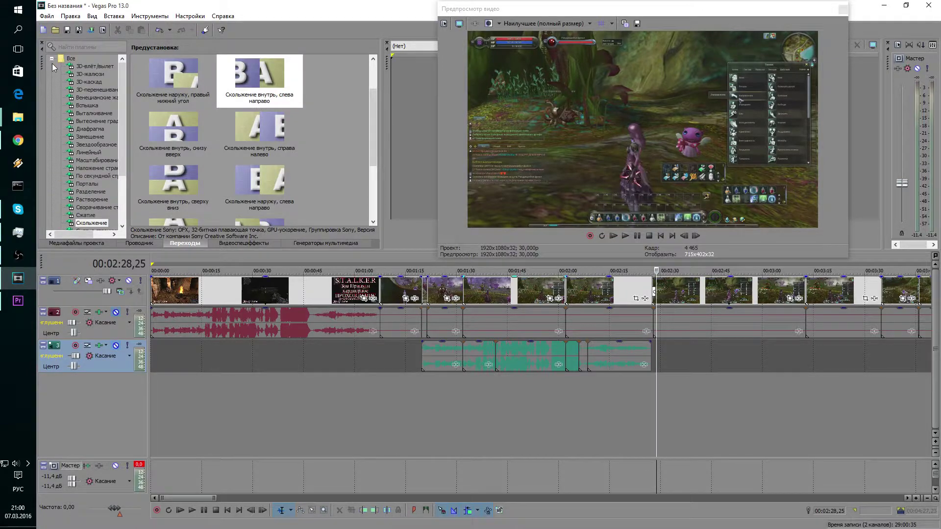
left_click(52, 59)
left_click(245, 242)
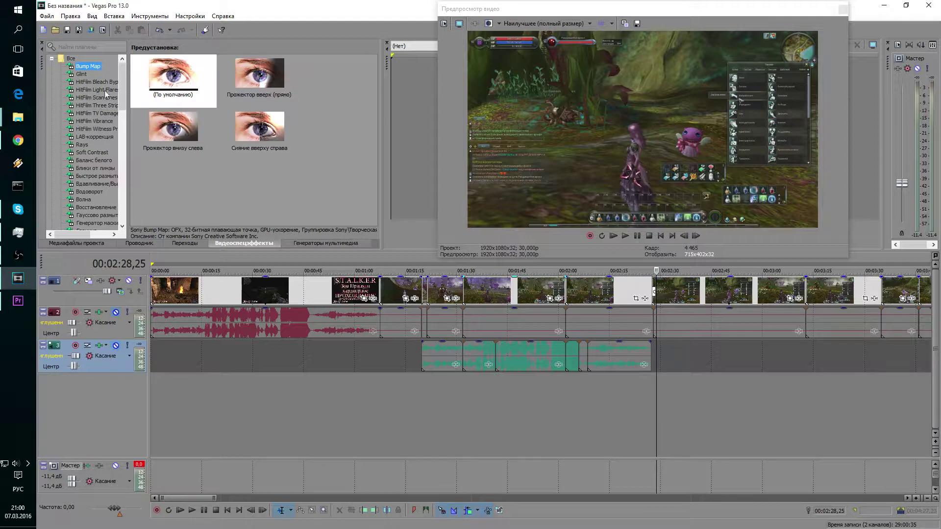
Step: Browse the Rays, Волна and Зеркало effect presets in the Video FX list
left_click(83, 146)
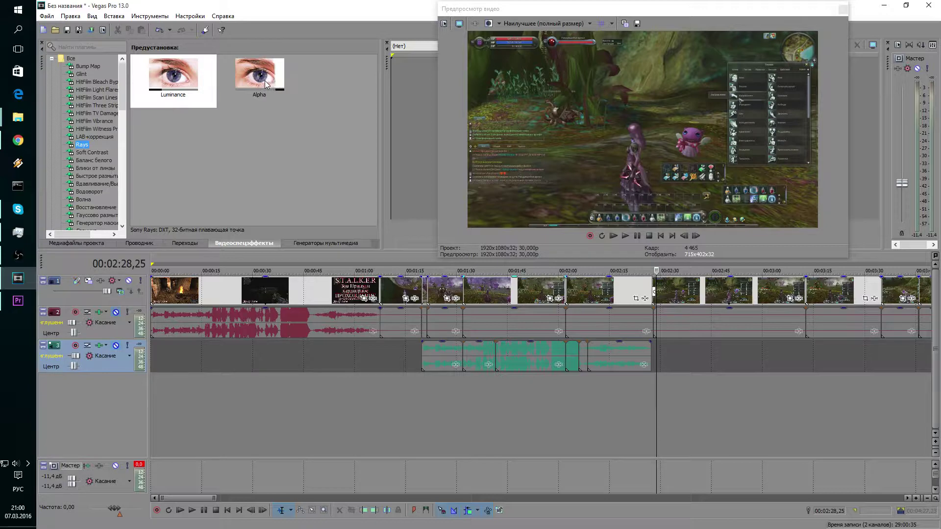
left_click(83, 199)
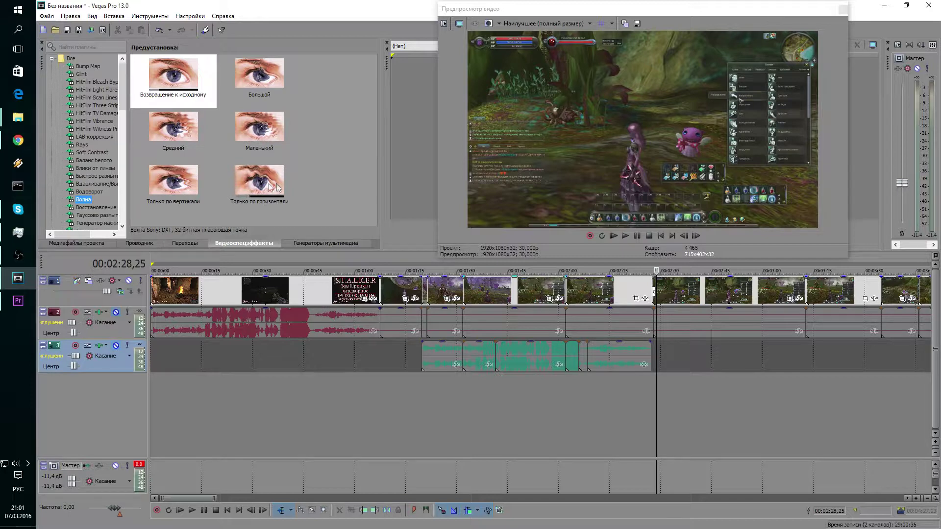
scroll(96, 184, "down", 4)
left_click(87, 176)
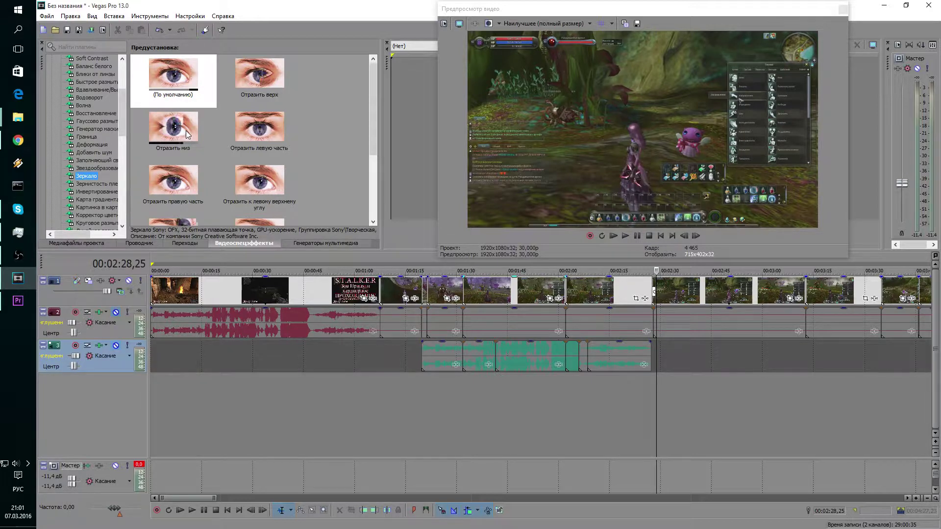
scroll(93, 180, "down", 5)
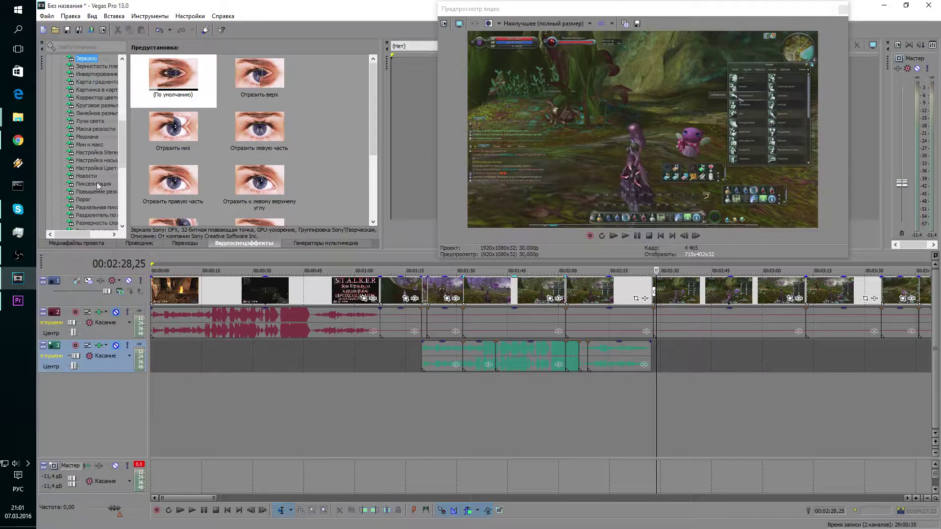
scroll(102, 195, "down", 3)
scroll(102, 205, "down", 3)
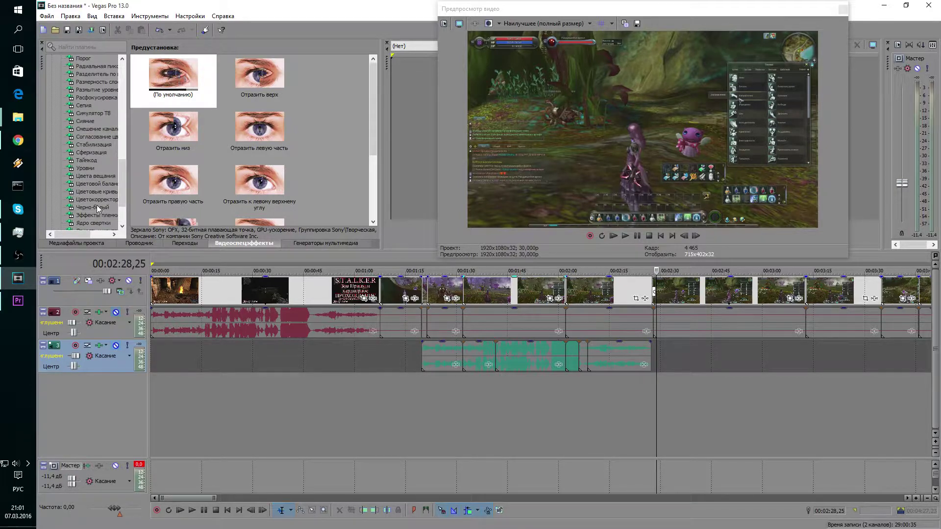
scroll(96, 205, "down", 3)
Step: Check Черно-белый, then apply Деформация's horizontal skew preset to the gameplay clip near 00:01:25
left_click(96, 153)
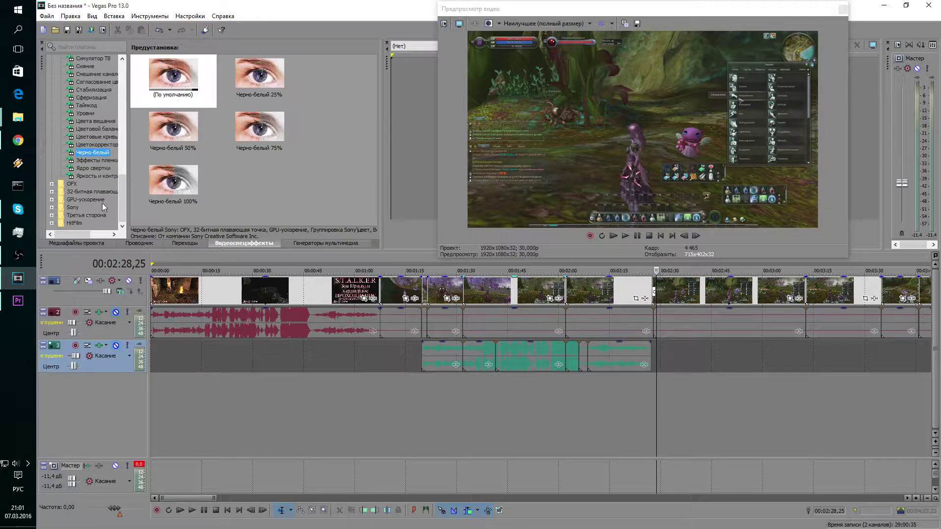
scroll(102, 203, "up", 5)
scroll(91, 194, "up", 5)
scroll(94, 178, "up", 2)
left_click(100, 161)
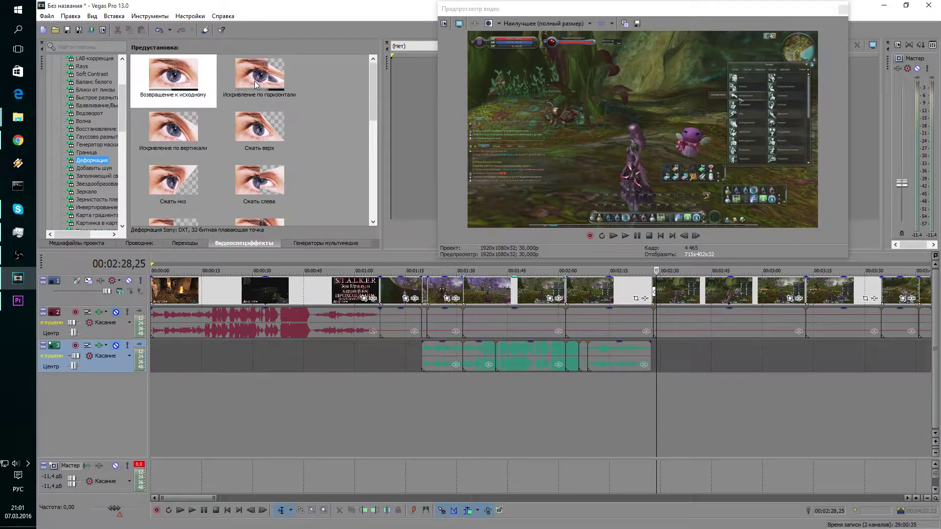
left_click(443, 294)
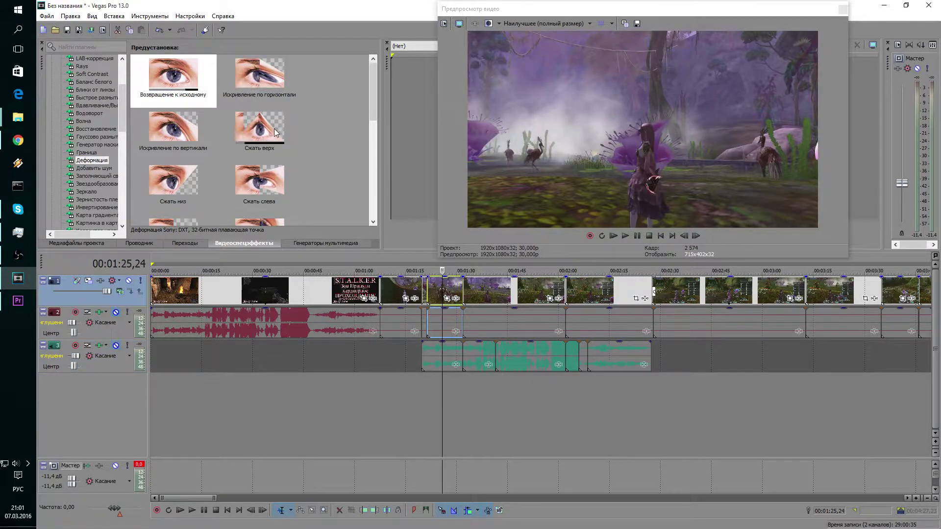
left_click_drag(263, 76, 446, 290)
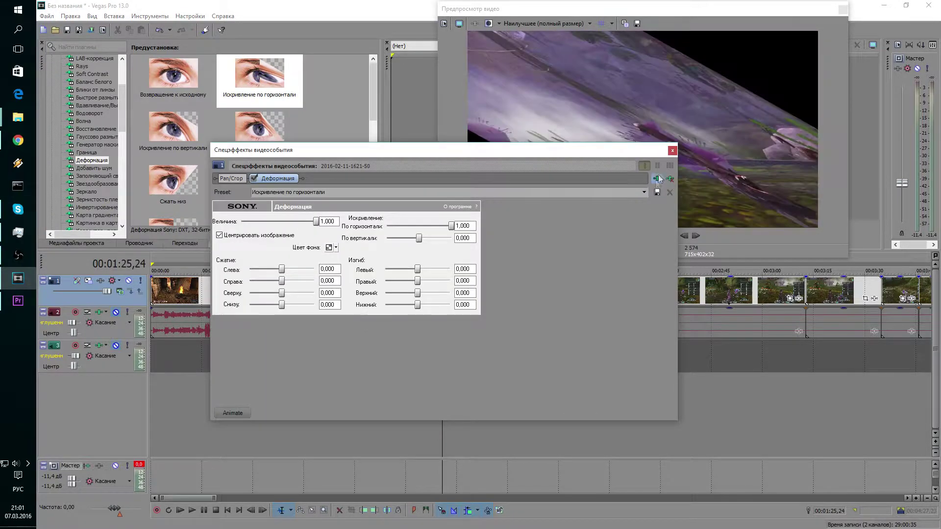
Step: Close the effect settings and preview the skewed clip from about 00:01:24
left_click(672, 151)
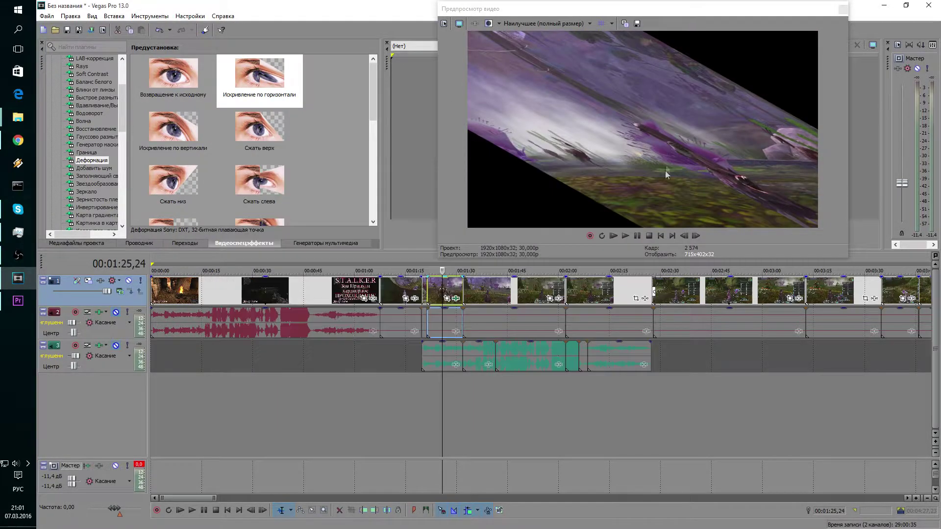
left_click(437, 383)
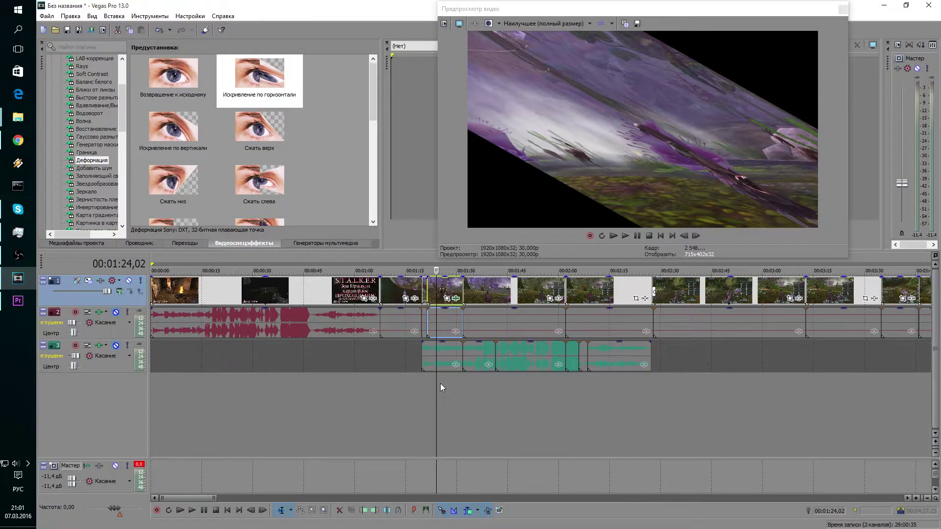
key("space")
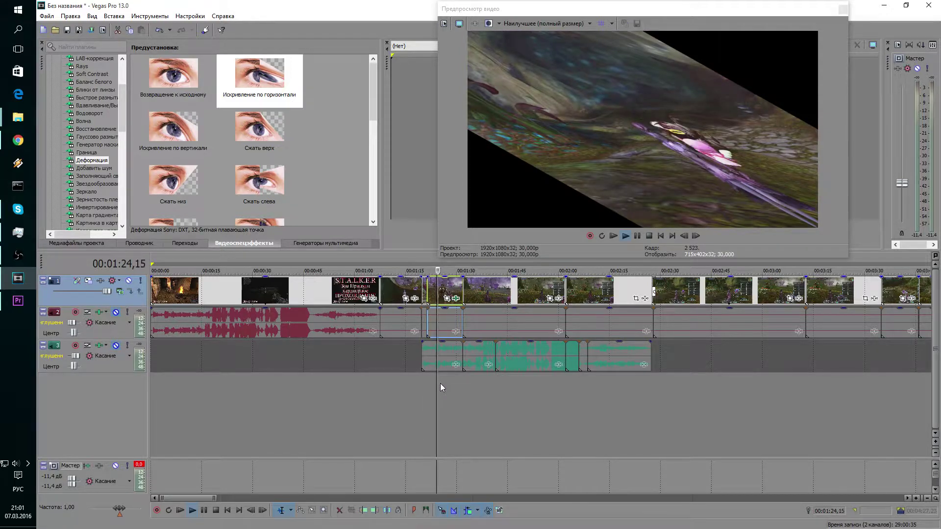
key("Return")
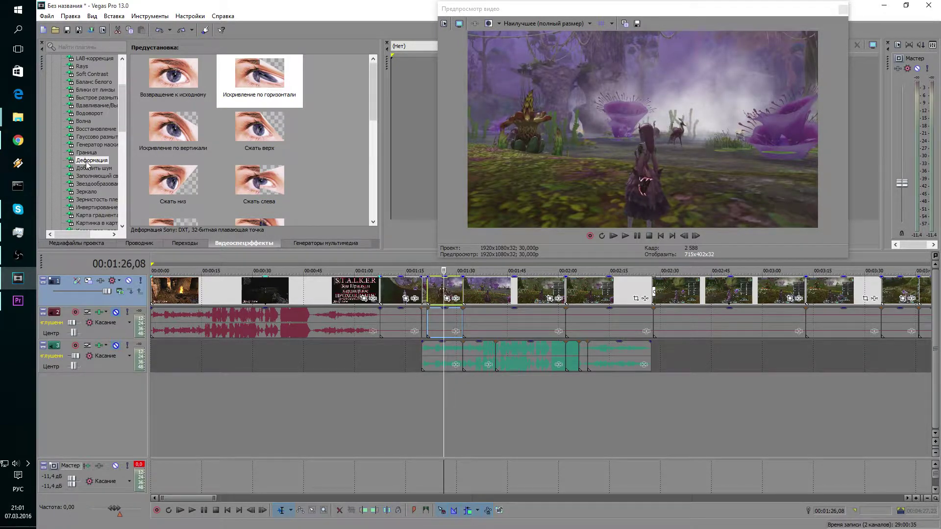
Step: Apply the Волна 'Только по горизонтали' preset to the clip, preview it, and return to Premiere Pro
left_click(88, 122)
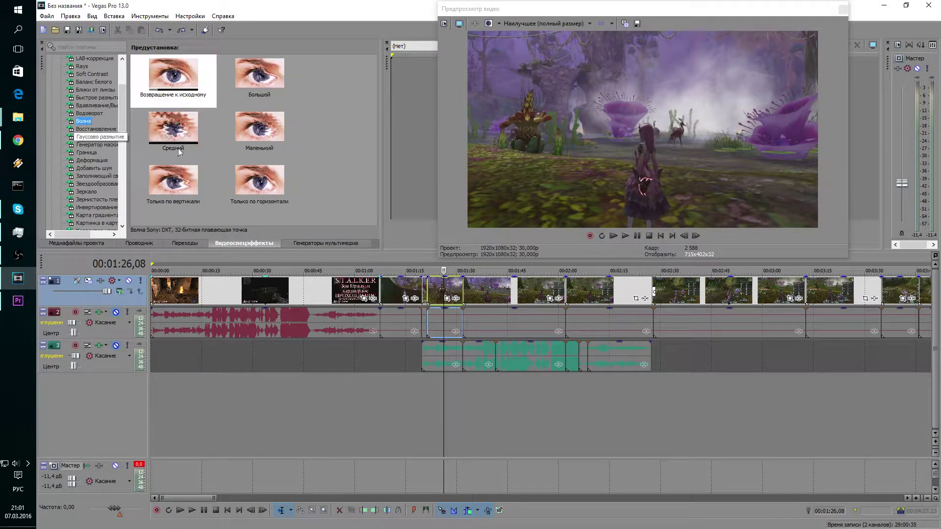
left_click_drag(261, 181, 451, 291)
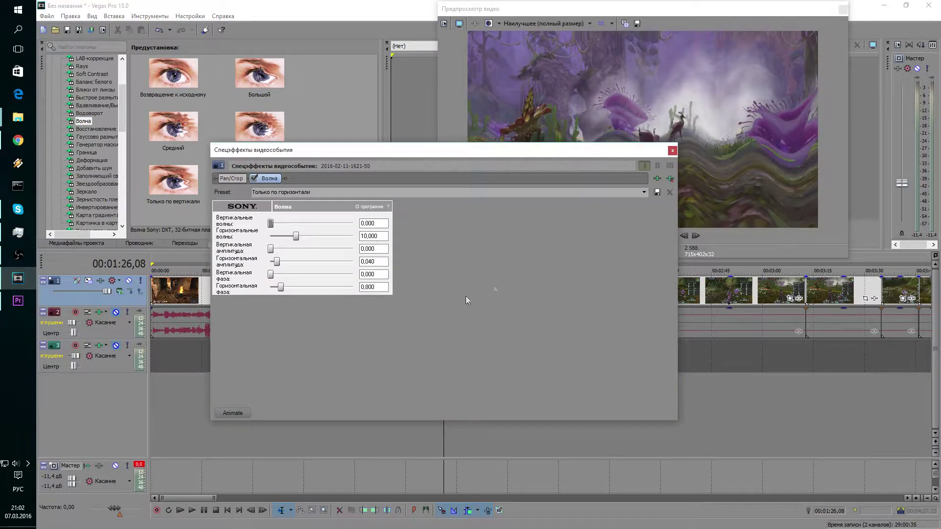
left_click(673, 151)
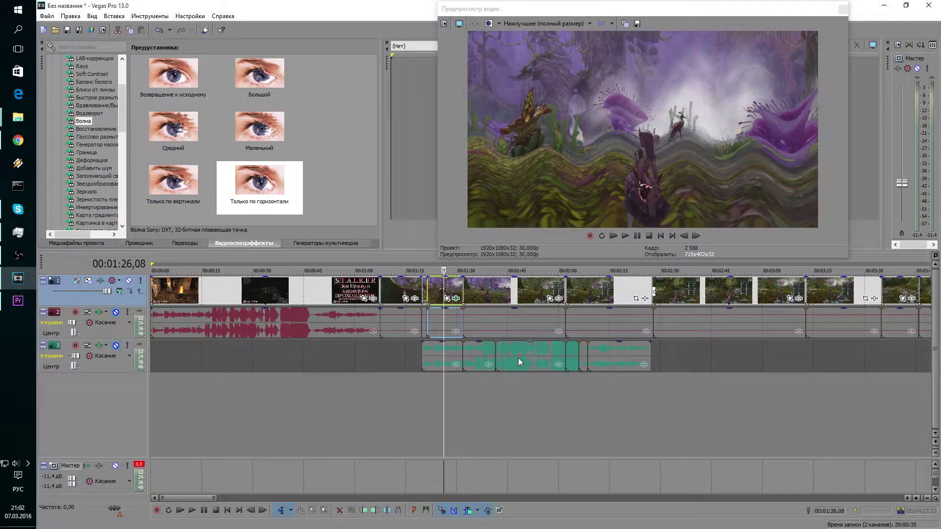
key("space")
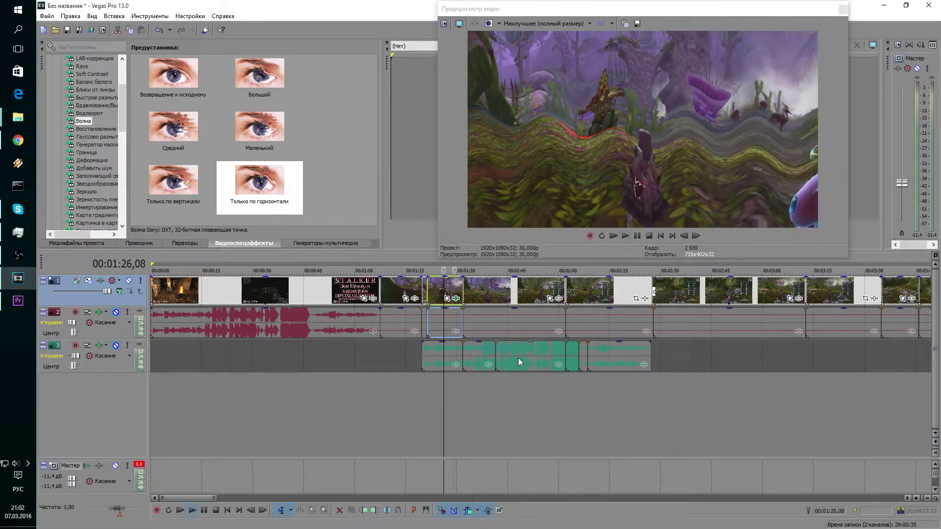
key("space")
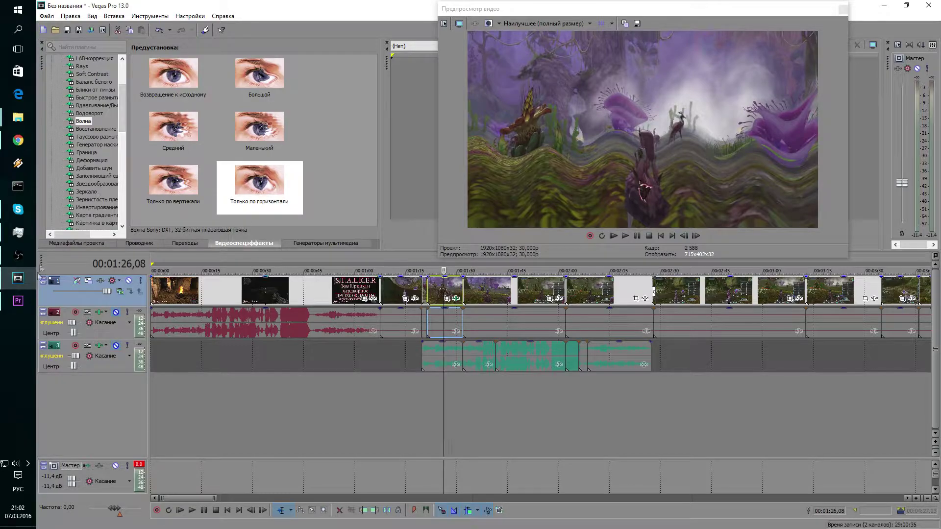
left_click(25, 301)
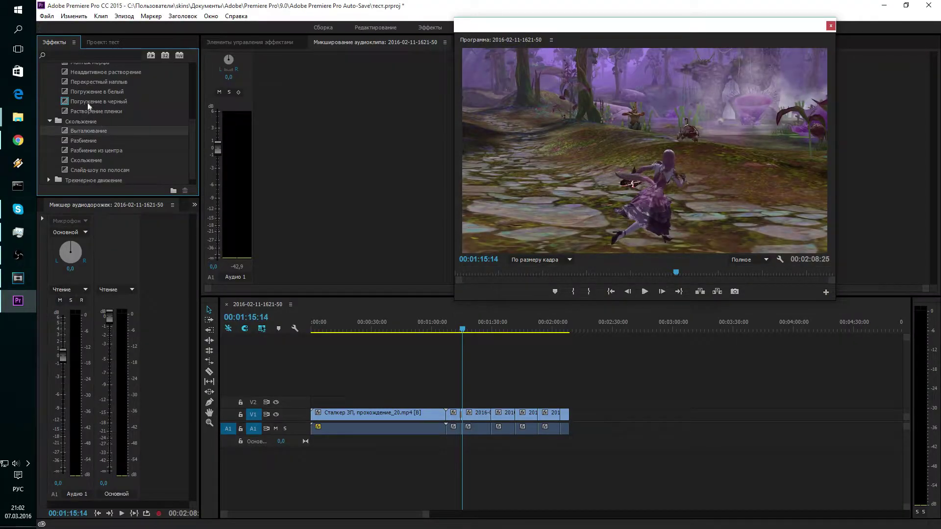
Step: Add Волнообразная деформация from Видеоэффекты > Искажение to the clip near 01:32
left_click(50, 122)
scroll(55, 124, "up", 2)
left_click(46, 94)
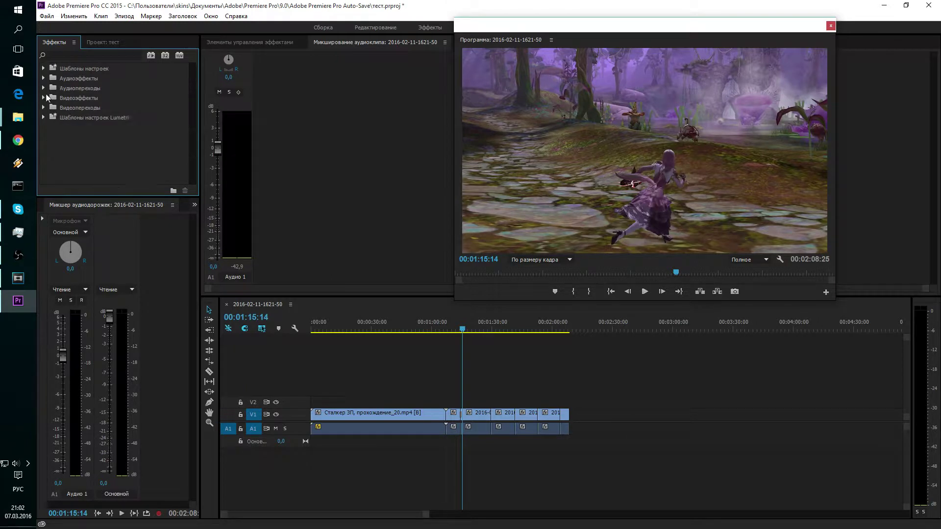
double_click(60, 100)
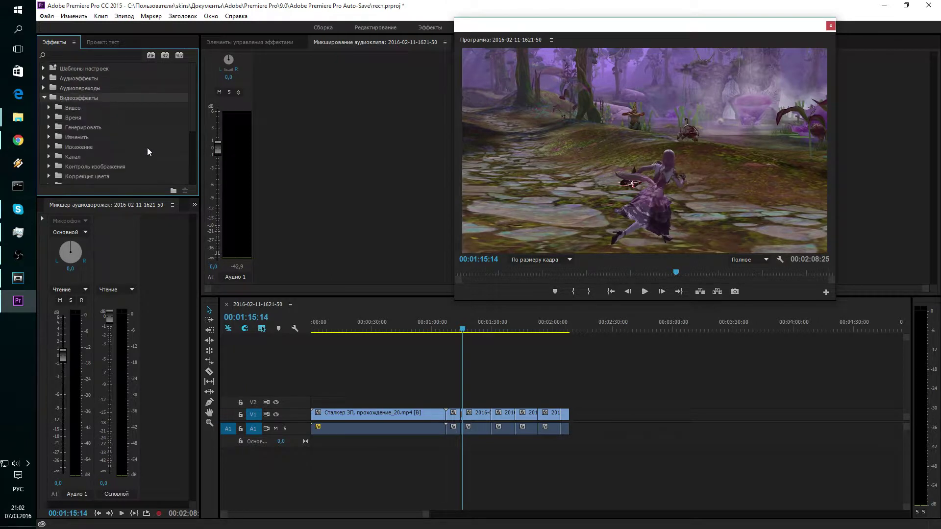
double_click(78, 147)
scroll(126, 164, "down", 2)
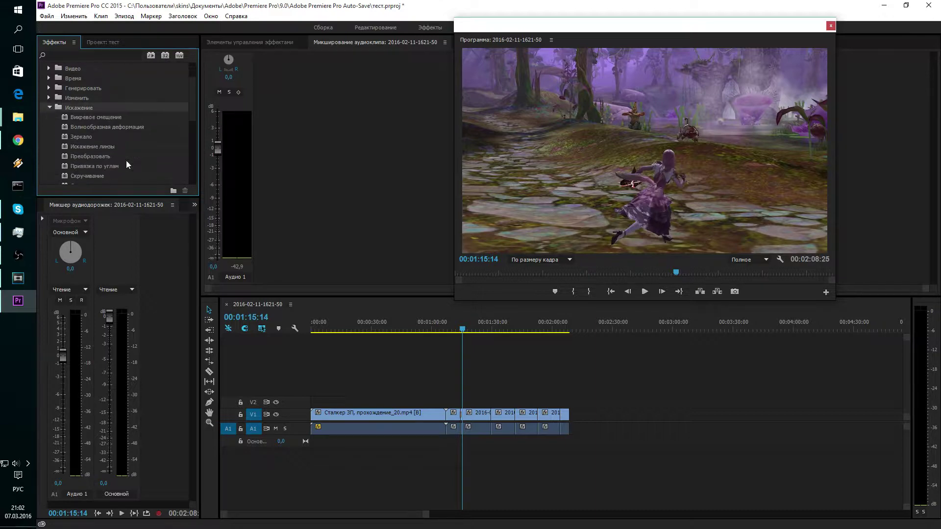
left_click(84, 126)
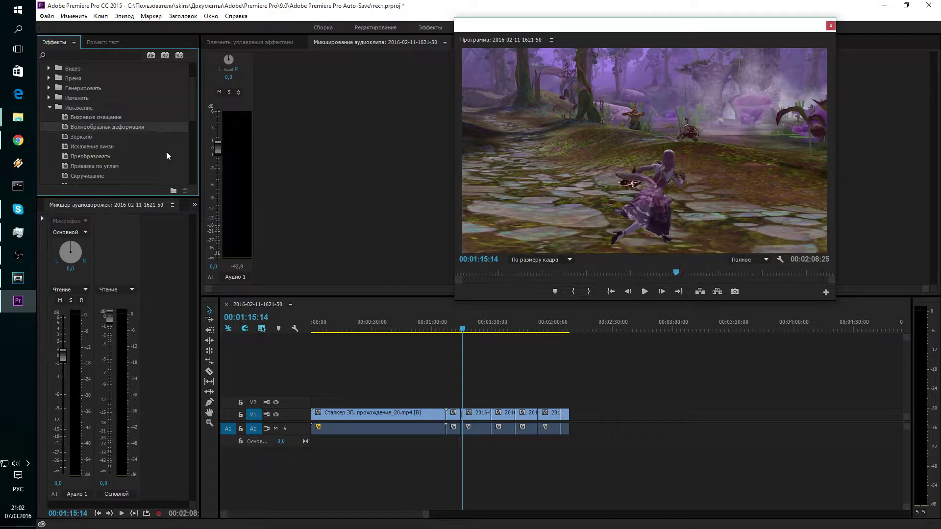
left_click_drag(75, 127, 510, 424)
Step: Preview the wave warp from 00:01:32:05, dismiss the low-memory warning, undo it, and return to Vegas
left_click(497, 325)
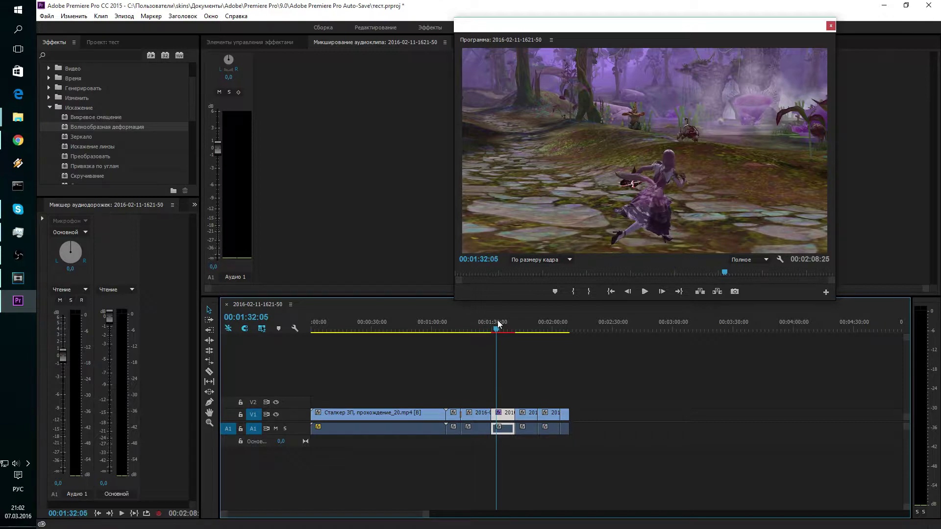
key("space")
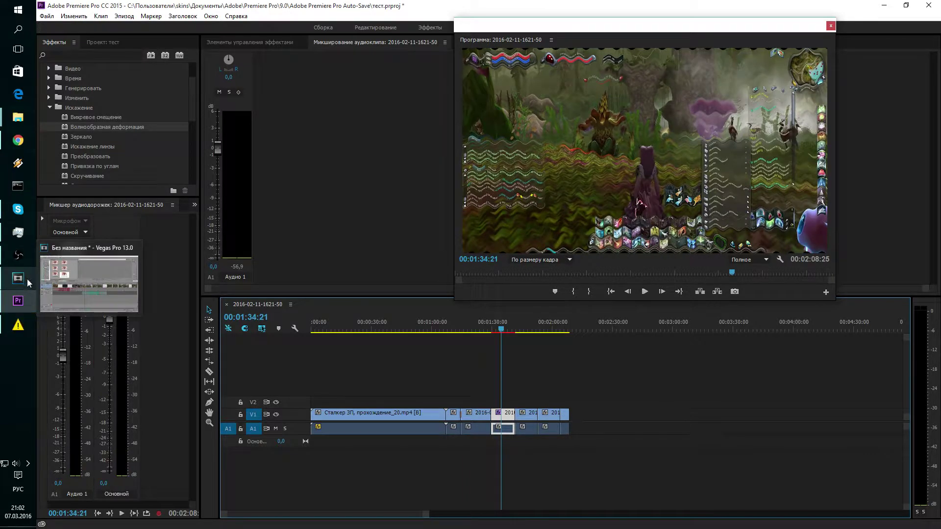
key("space")
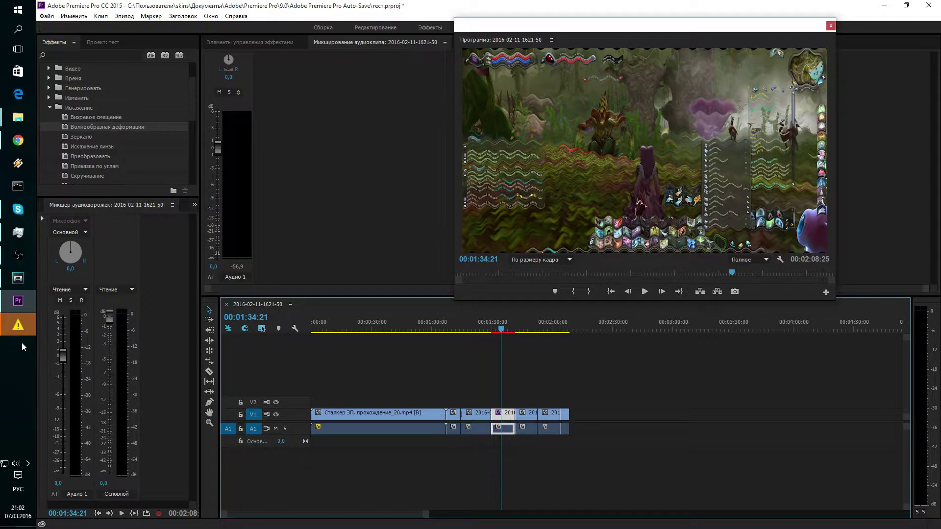
left_click(17, 325)
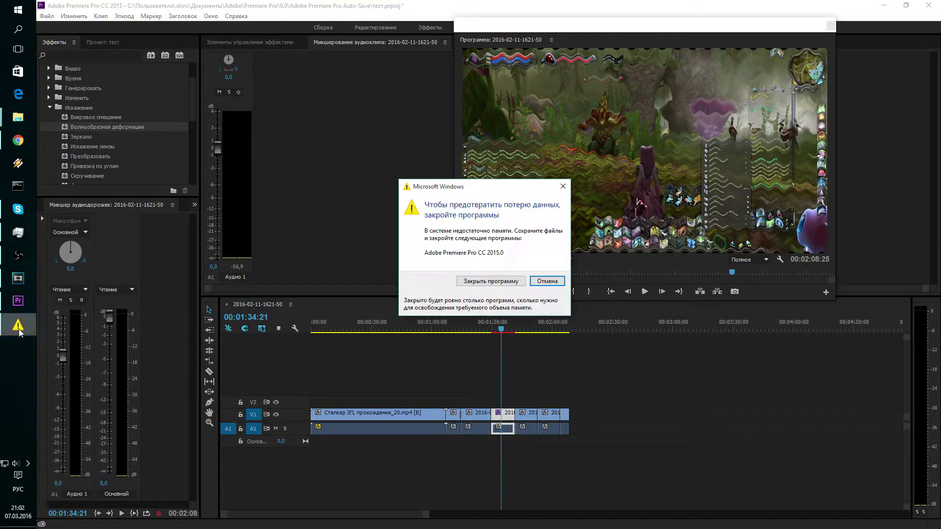
left_click(553, 281)
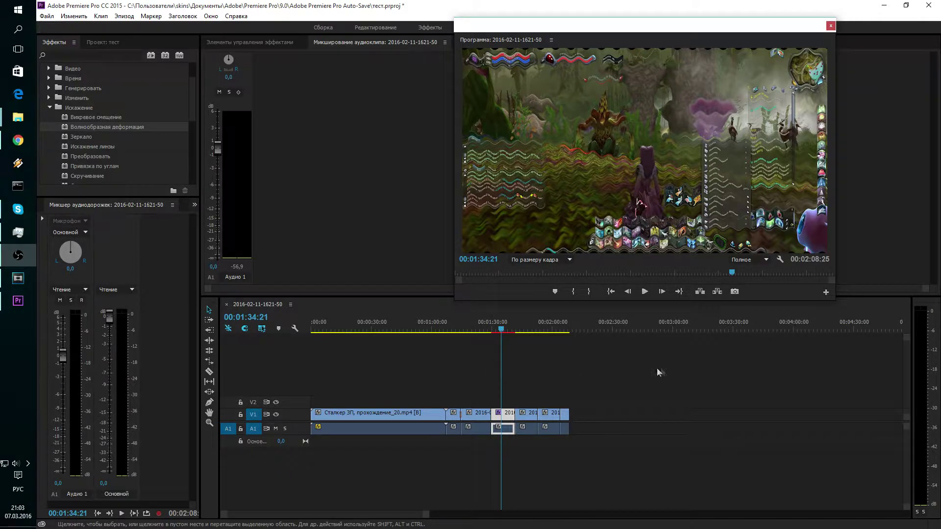
left_click(502, 330)
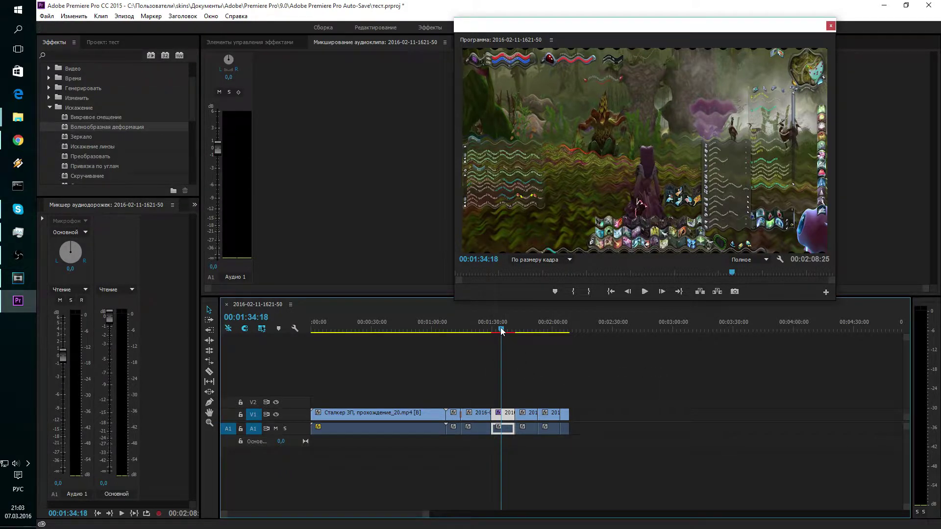
key("ctrl+z")
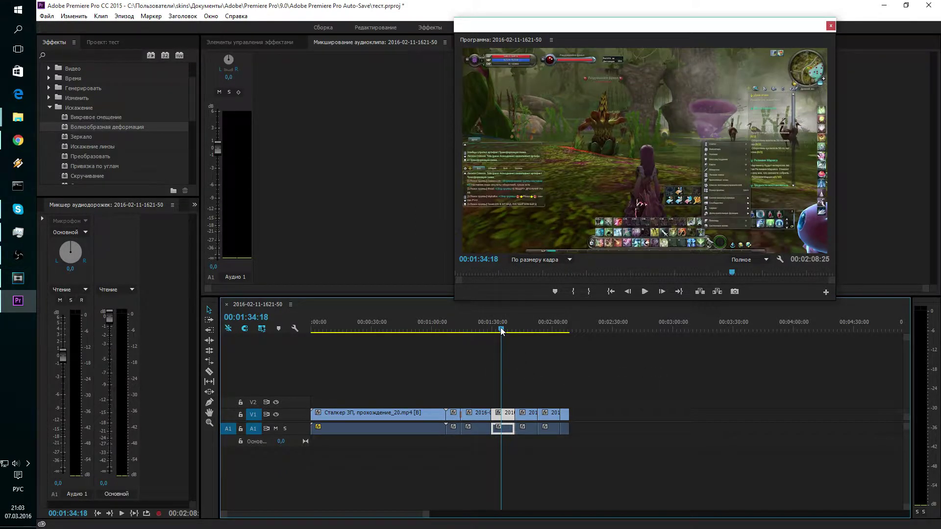
left_click(18, 278)
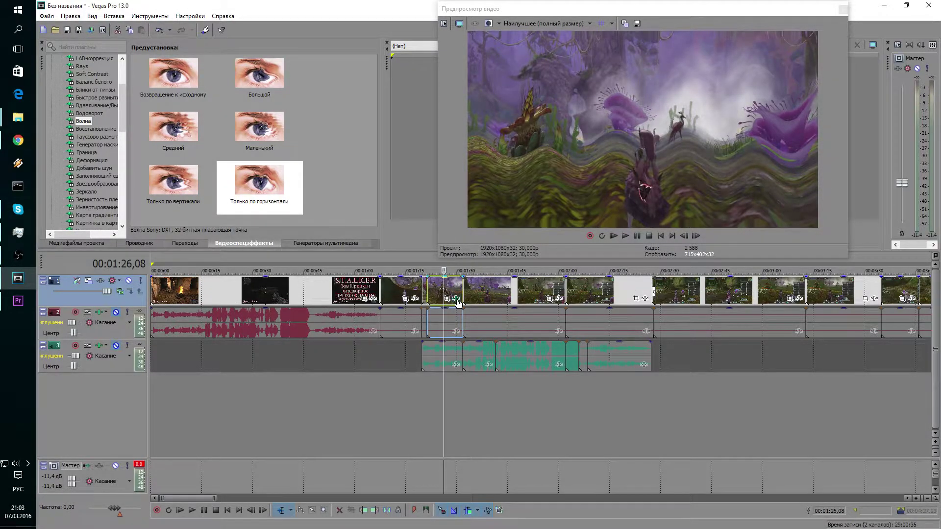
Step: Undo the wave effect and insert a new empty video track at the top
key("ctrl+z")
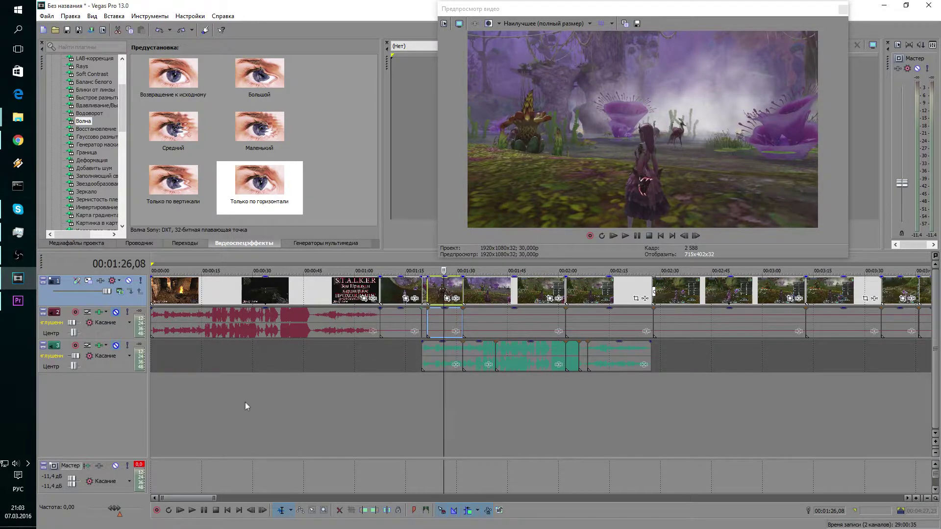
scroll(245, 404, "up", 3)
scroll(248, 381, "up", 1)
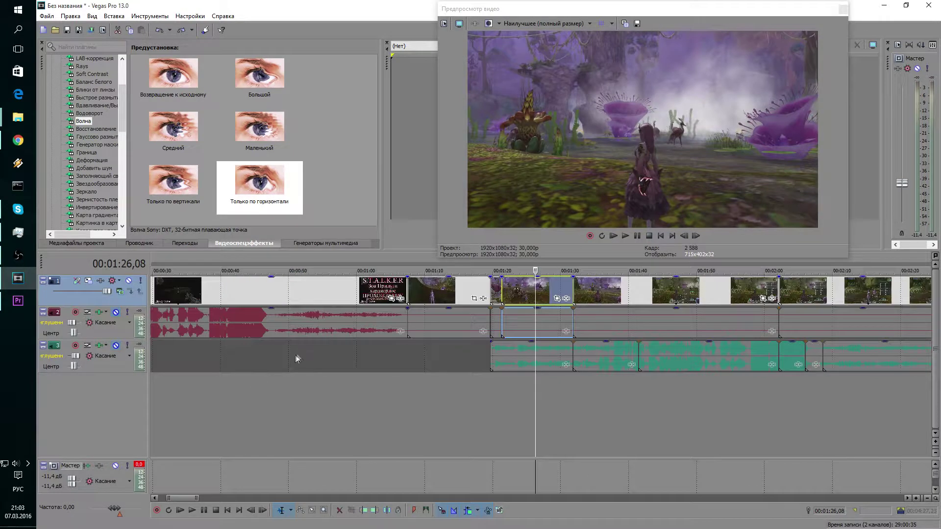
scroll(528, 408, "up", 1)
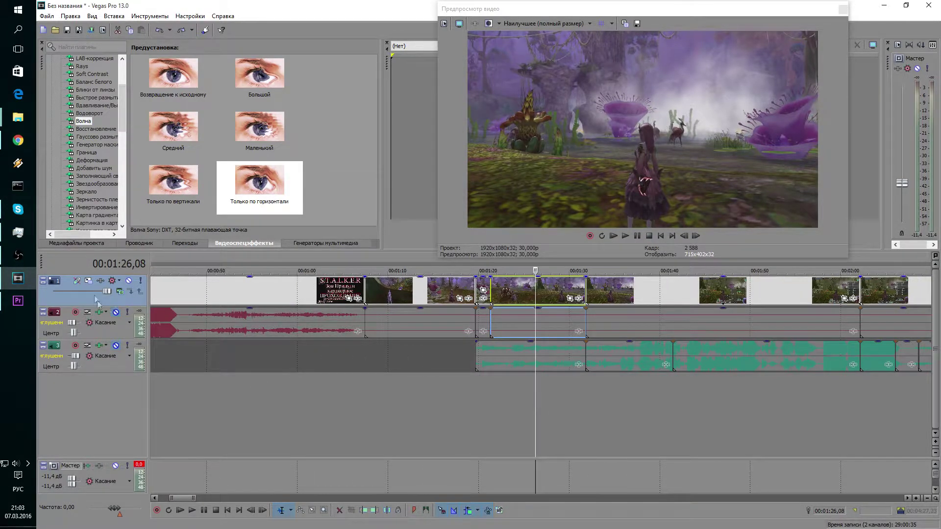
right_click(111, 303)
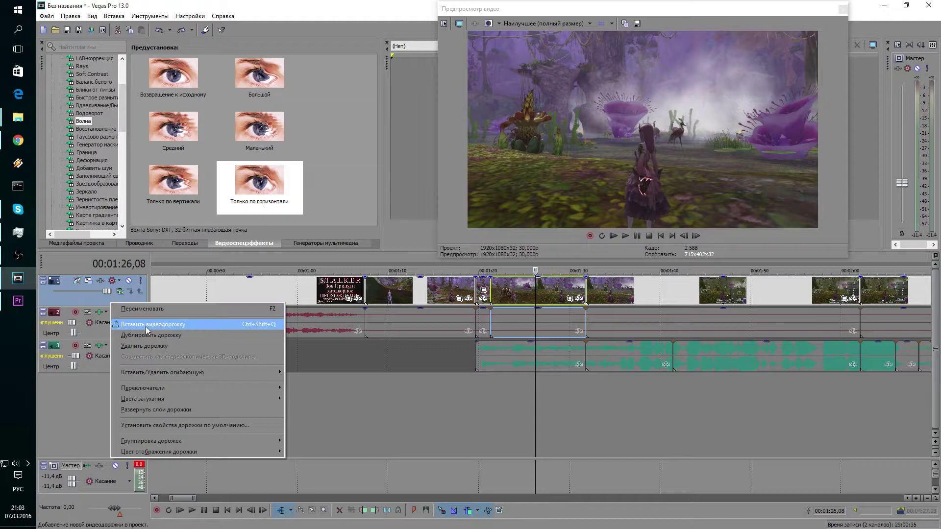
left_click(152, 329)
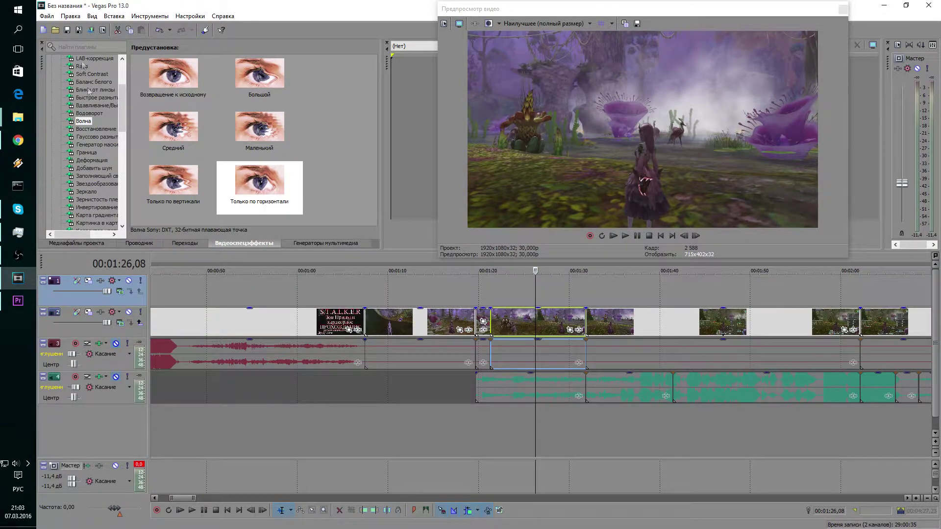
Step: Place the Stalker walkthrough clip from Project Media on the new top track
left_click(92, 244)
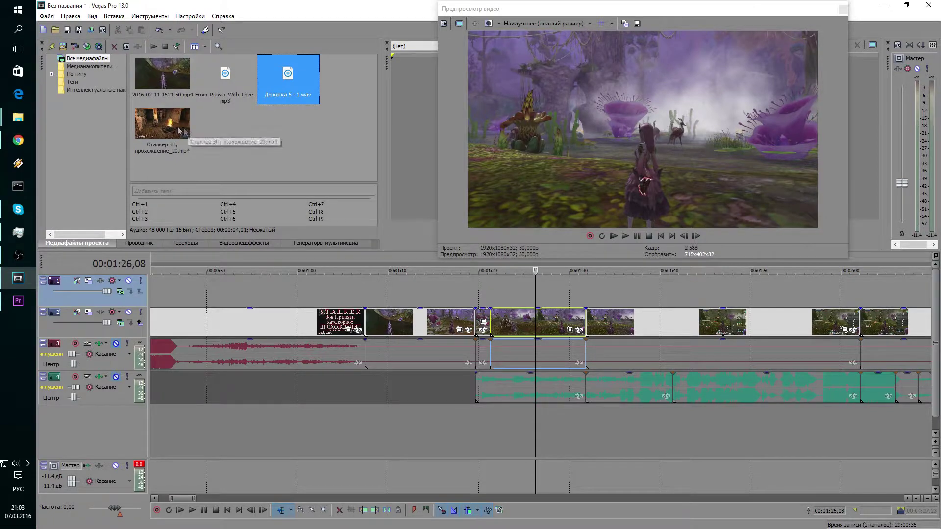
left_click_drag(164, 135, 543, 295)
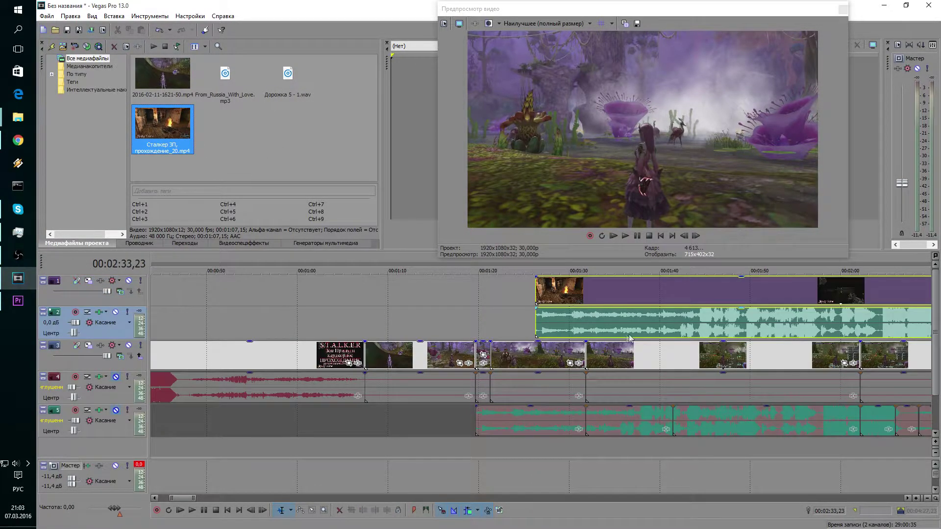
left_click(566, 452)
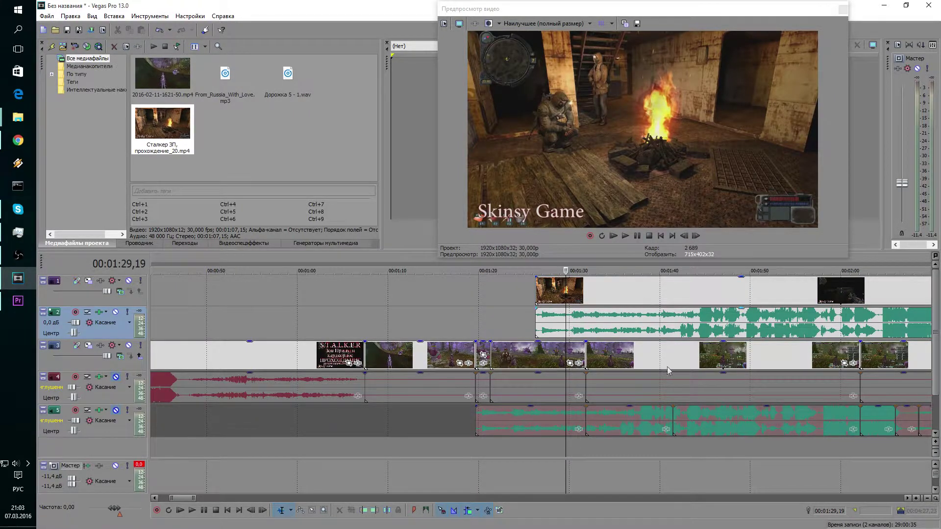
Step: Delete the Stalker clip's separate audio track and select the clip on the top track
scroll(624, 353, "down", 5)
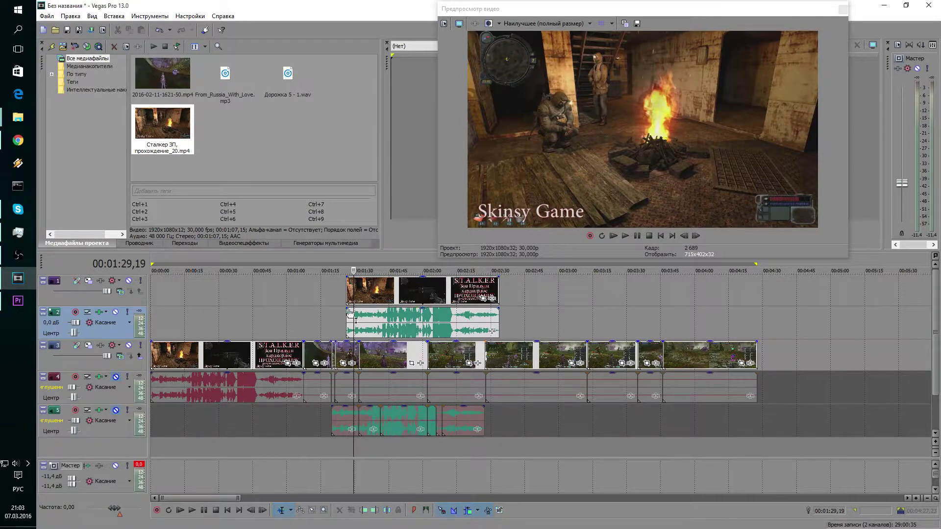
left_click(443, 326)
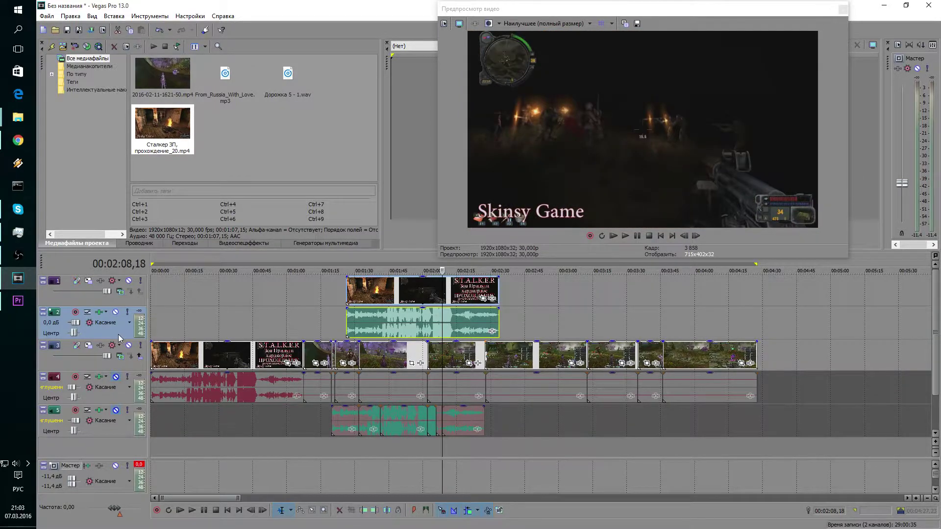
right_click(119, 337)
left_click(141, 157)
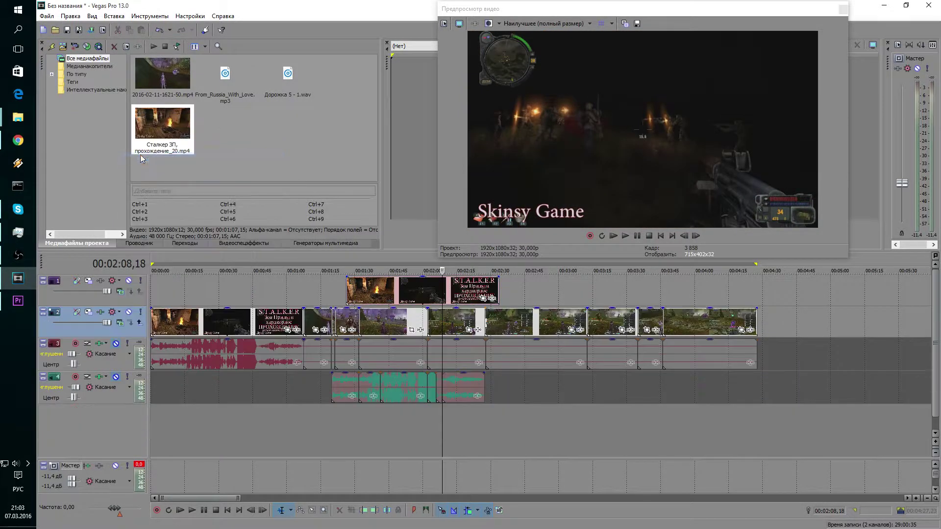
left_click(453, 294)
left_click(436, 294)
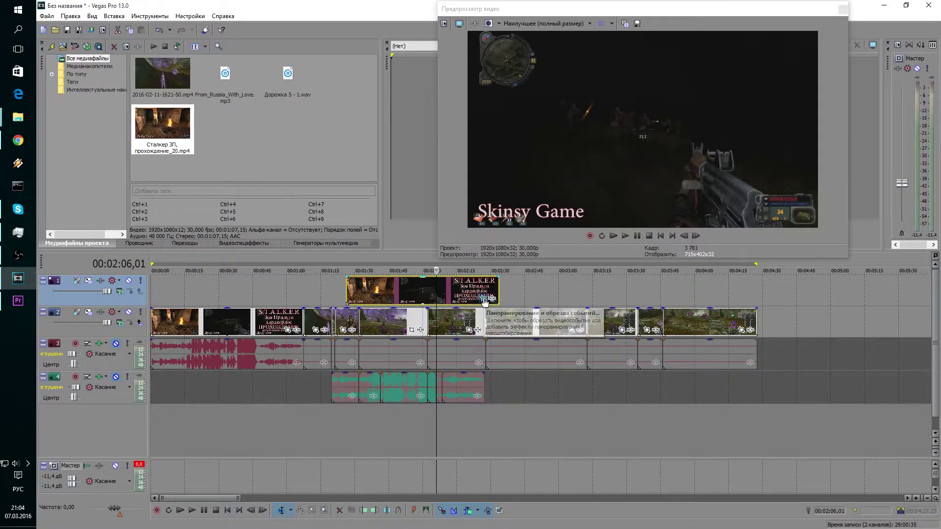
Step: Open Pan/Crop for the Stalker clip and tighten and shift its crop frame
left_click(483, 299)
scroll(469, 301, "down", 2)
scroll(469, 301, "down", 1)
scroll(469, 301, "down", 1)
scroll(468, 301, "down", 1)
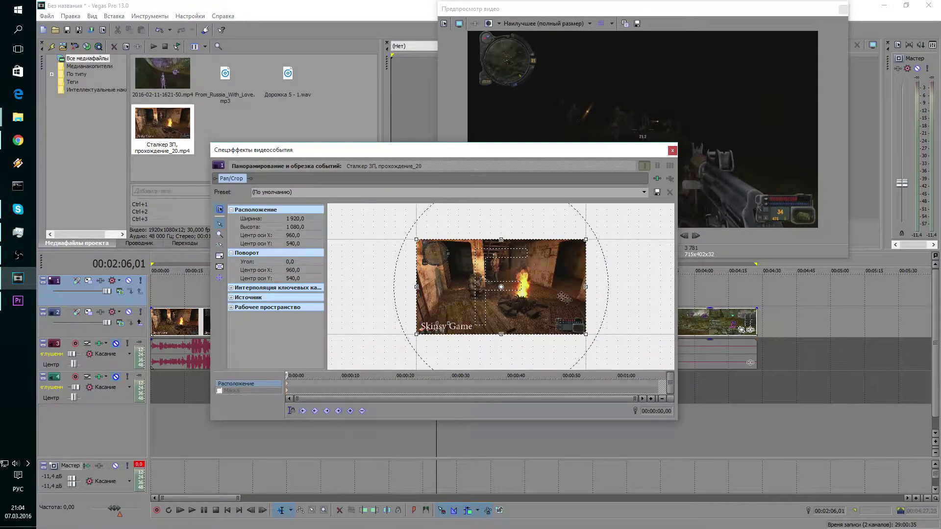
mouse_move(416, 240)
left_mouse_down()
mouse_move(474, 278)
mouse_move(309, 169)
left_mouse_up()
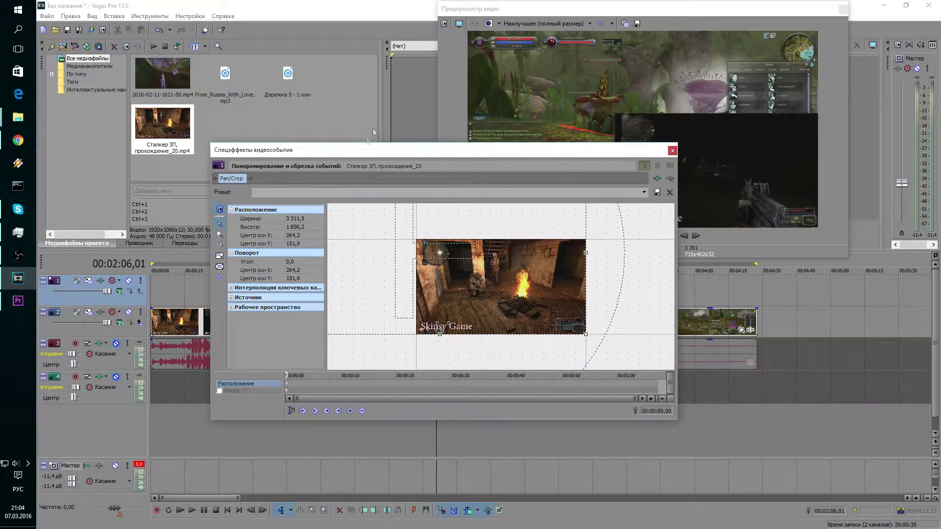
mouse_move(374, 147)
left_mouse_down()
mouse_move(169, 195)
mouse_move(232, 168)
left_mouse_up()
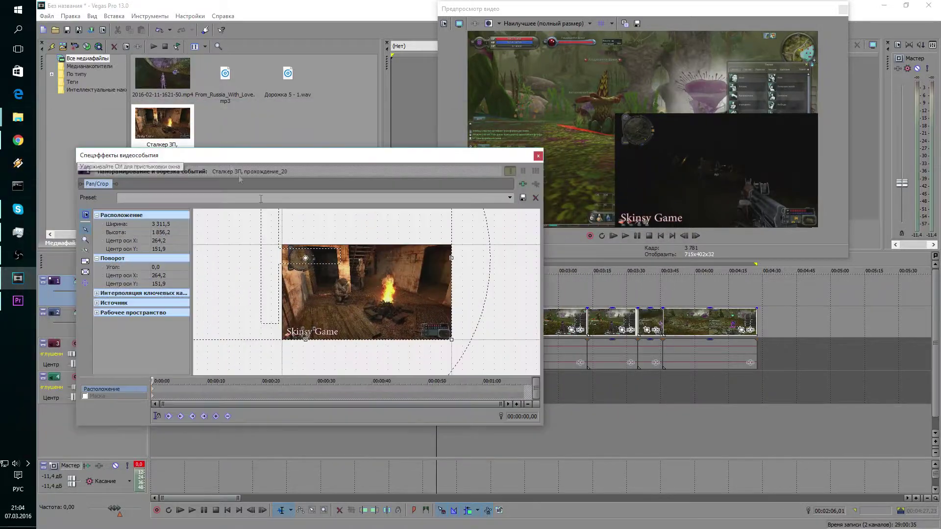
mouse_move(389, 230)
left_mouse_down()
mouse_move(430, 320)
mouse_move(587, 369)
mouse_move(508, 343)
left_mouse_up()
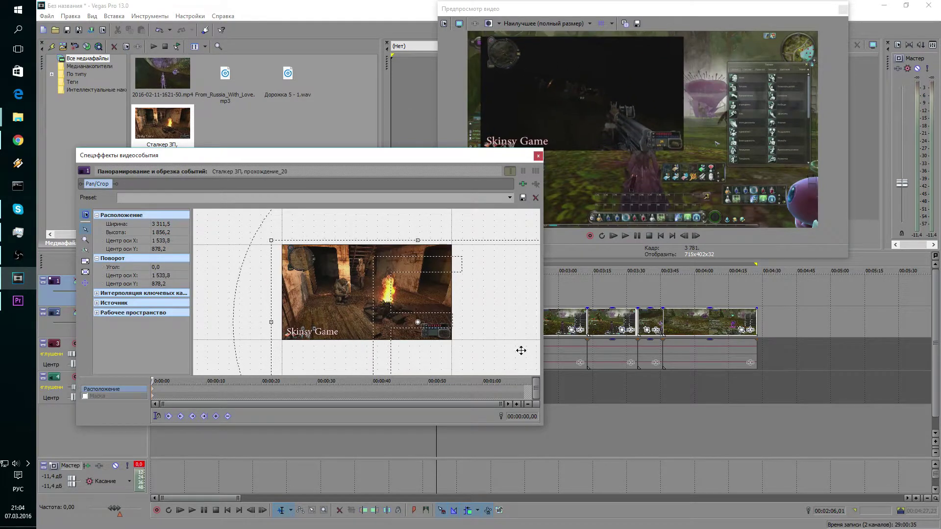
left_click_drag(508, 344, 394, 326)
Step: Enlarge the crop frame to shrink the inset, place it top-left, and return to Premiere Pro
left_click_drag(289, 261, 195, 190)
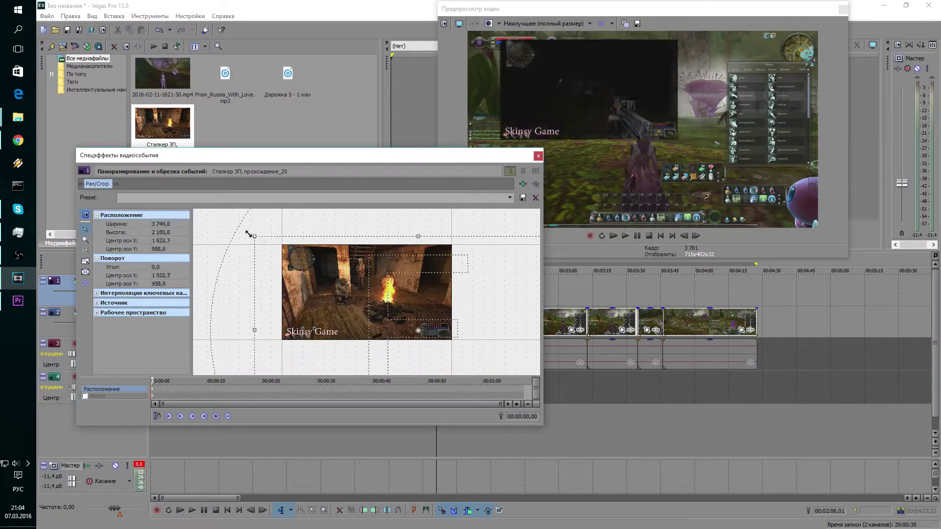
mouse_move(366, 266)
left_mouse_down()
mouse_move(570, 355)
mouse_move(174, 371)
mouse_move(157, 145)
mouse_move(534, 317)
mouse_move(565, 355)
left_mouse_up()
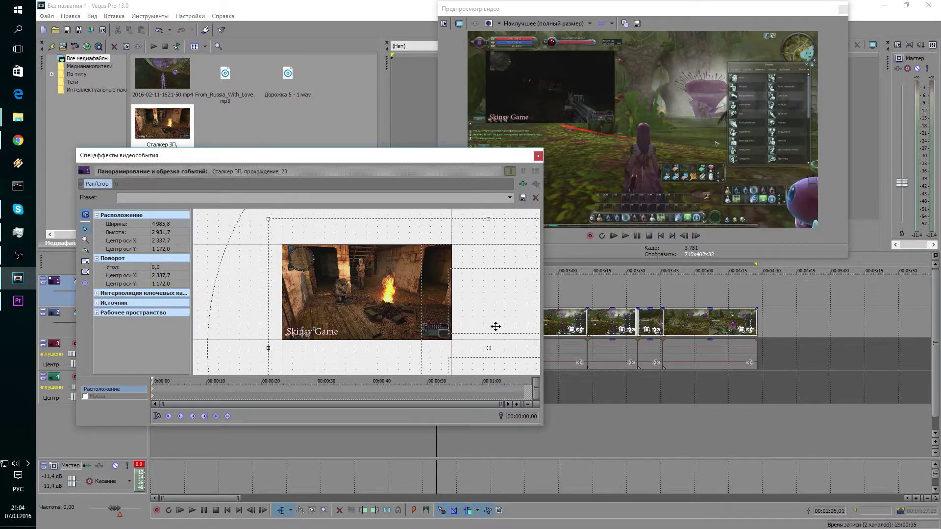
left_click_drag(338, 246, 227, 192)
left_click_drag(481, 309, 545, 296)
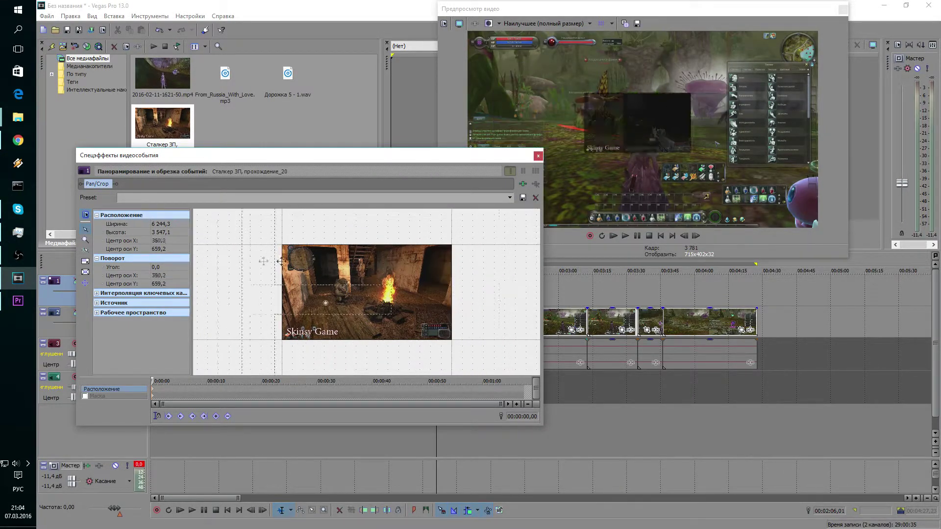
mouse_move(545, 296)
left_mouse_down()
mouse_move(138, 160)
mouse_move(373, 304)
left_mouse_up()
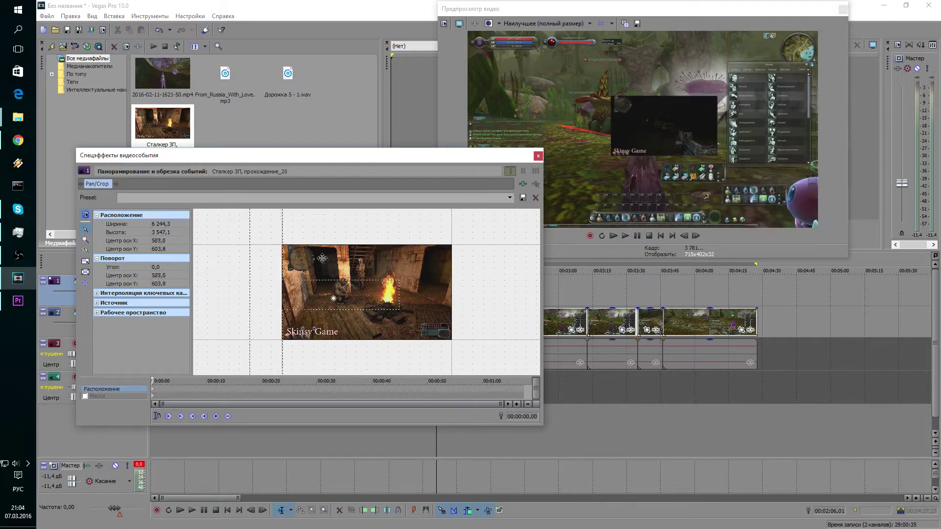
scroll(374, 304, "down", 1)
scroll(374, 303, "down", 2)
scroll(374, 303, "down", 1)
mouse_move(264, 251)
left_mouse_down()
mouse_move(354, 269)
mouse_move(390, 300)
left_mouse_up()
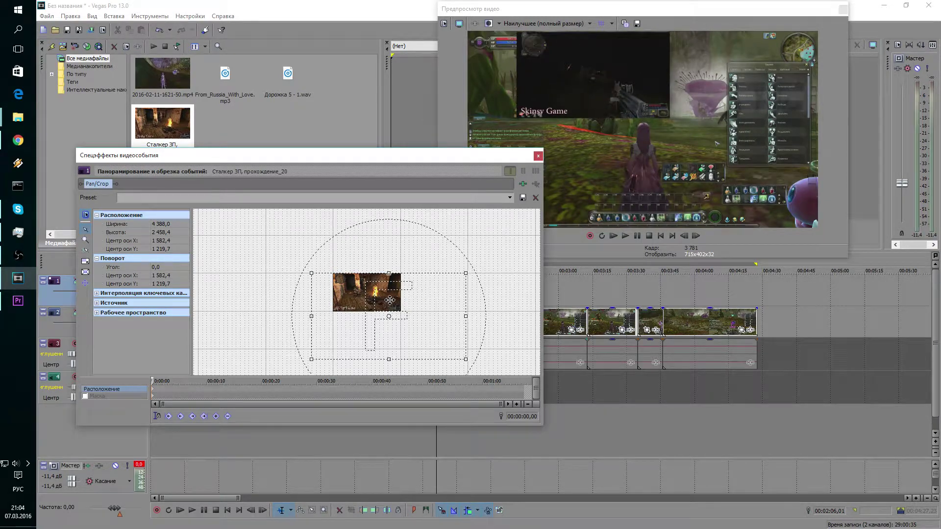
left_click(17, 300)
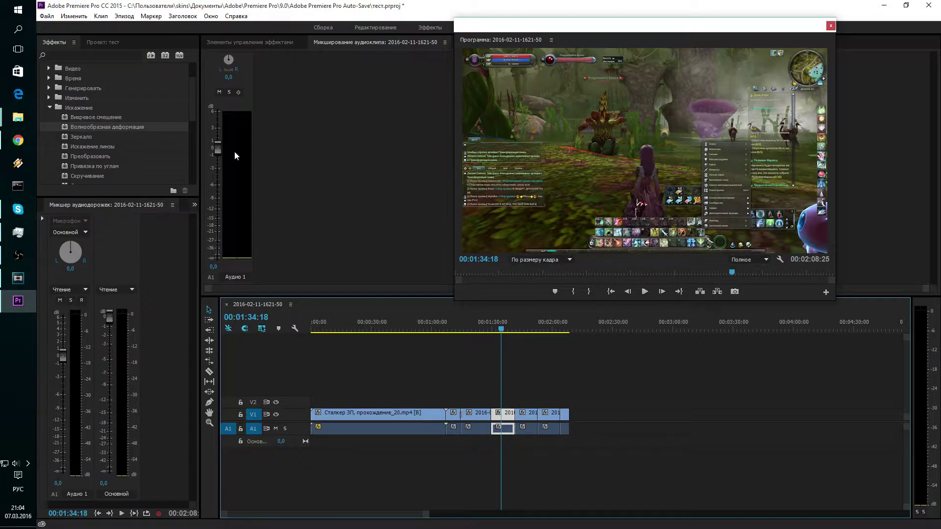
Step: Drag the Stalker clip from the Project panel onto V2 at the playhead
left_click(101, 42)
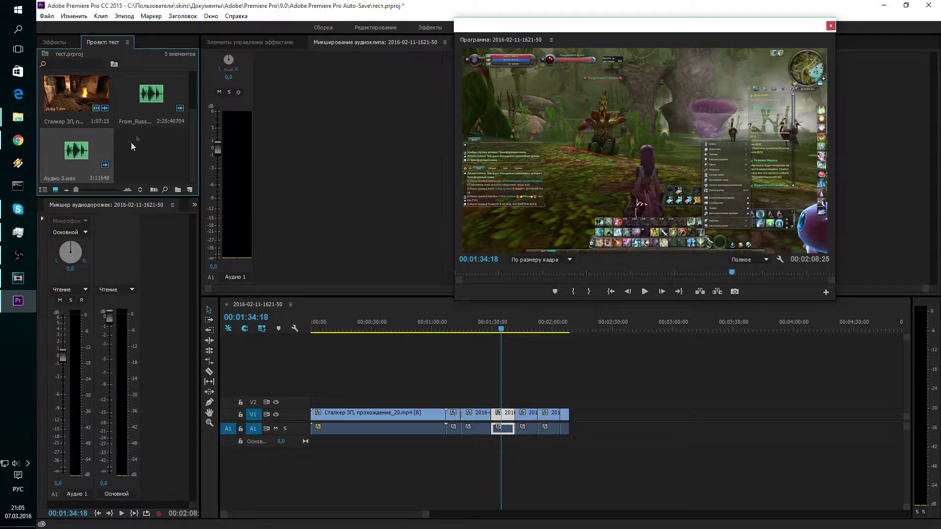
scroll(144, 159, "up", 1)
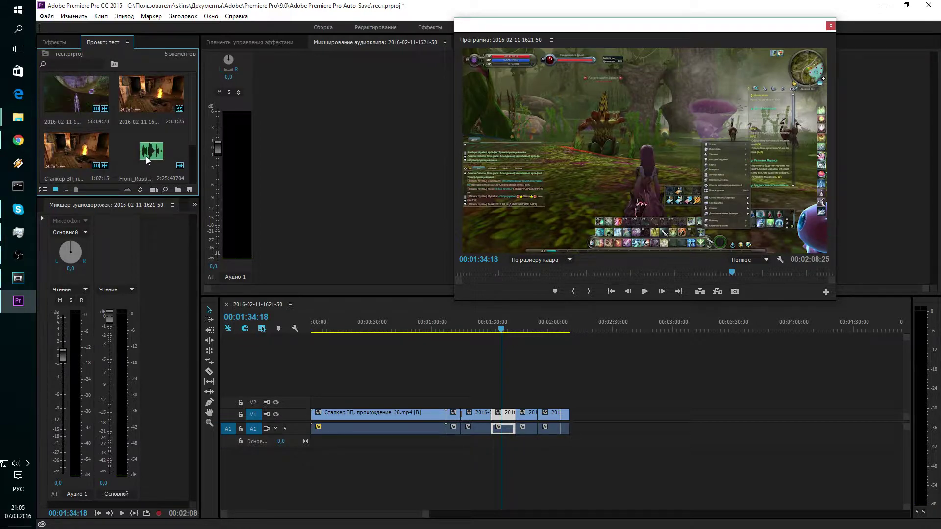
left_click_drag(81, 154, 514, 401)
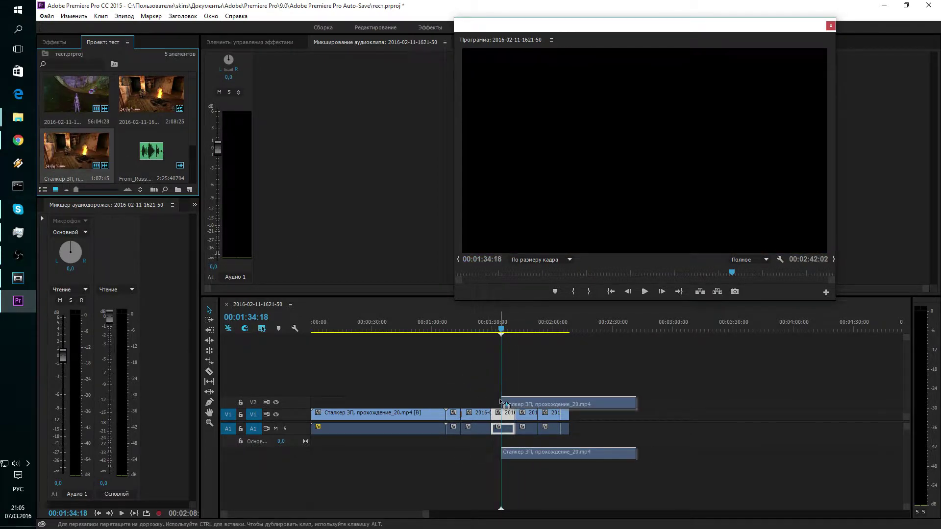
left_click_drag(514, 401, 518, 402)
Step: Unlink and delete the Stalker's A2 audio, then position the clip to start just before 01:30
right_click(519, 402)
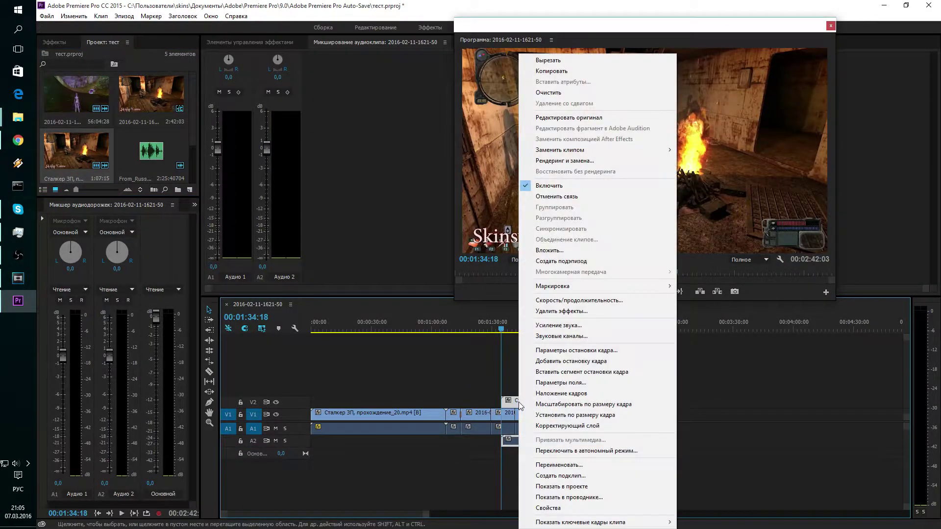
left_click(576, 202)
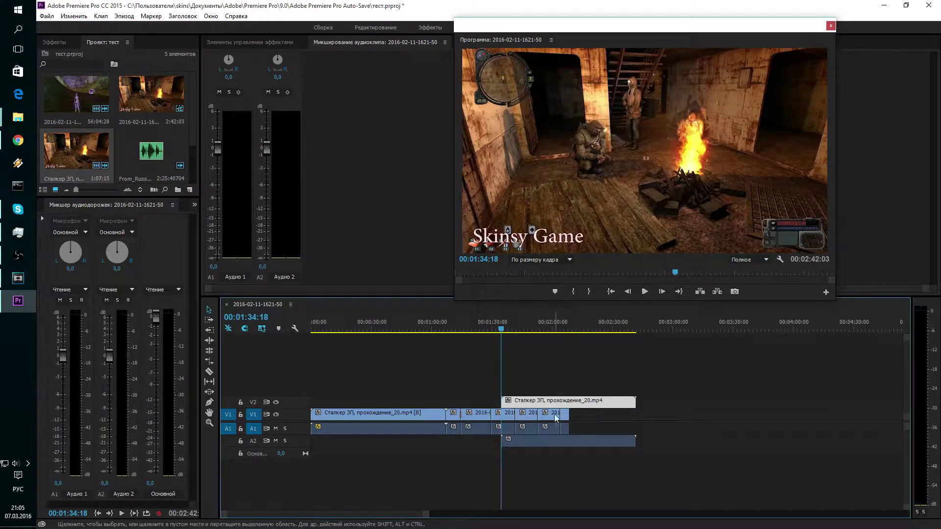
left_click(549, 442)
key("Delete")
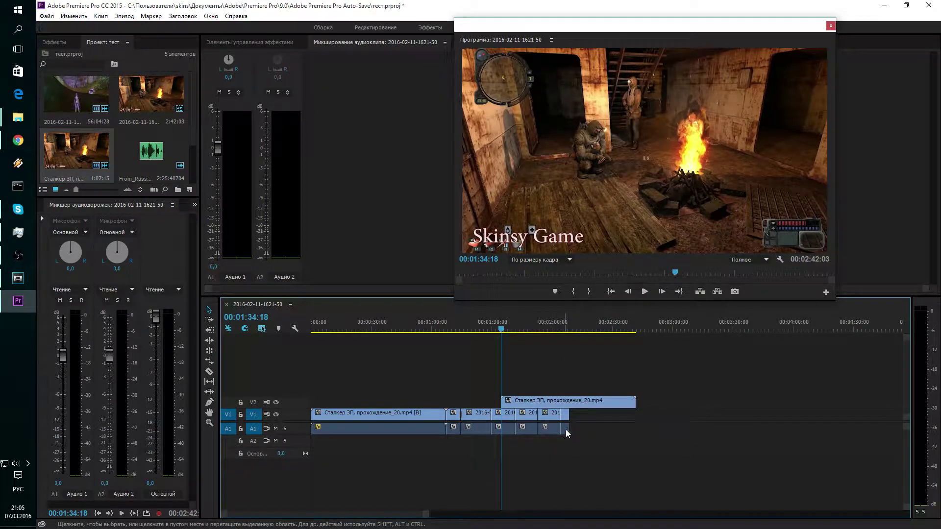
left_click_drag(531, 402, 464, 405)
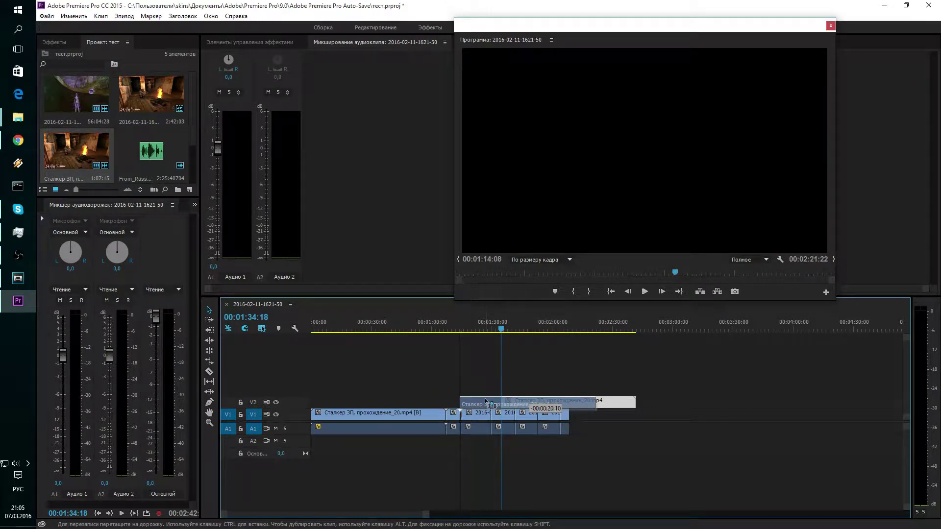
left_click_drag(463, 405, 514, 403)
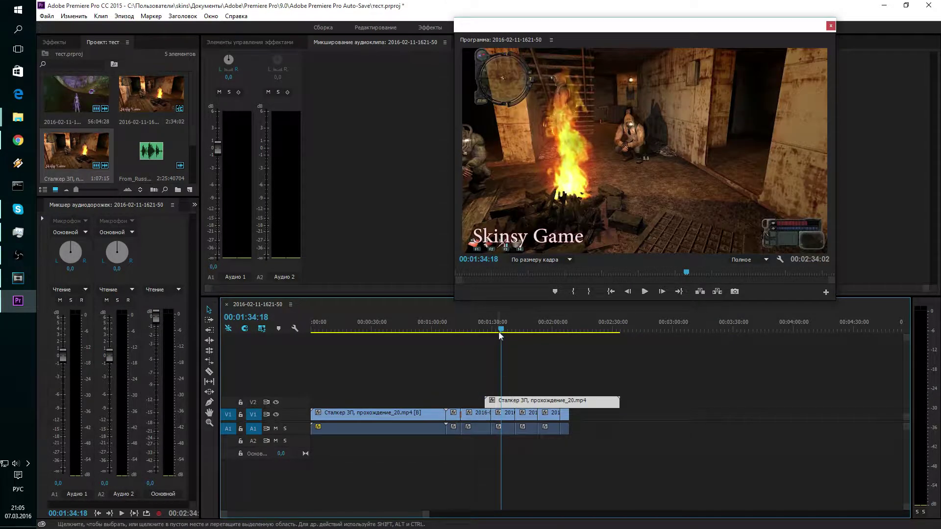
left_click_drag(501, 329, 494, 333)
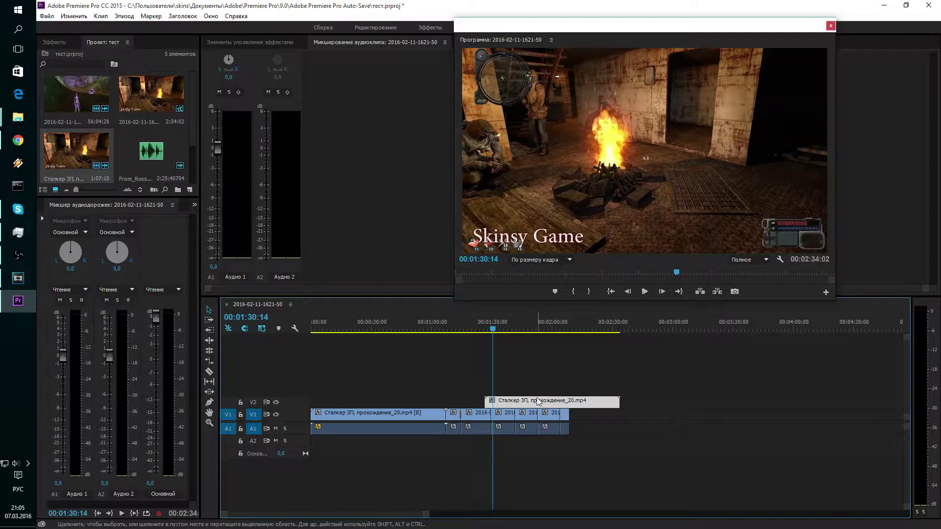
double_click(578, 135)
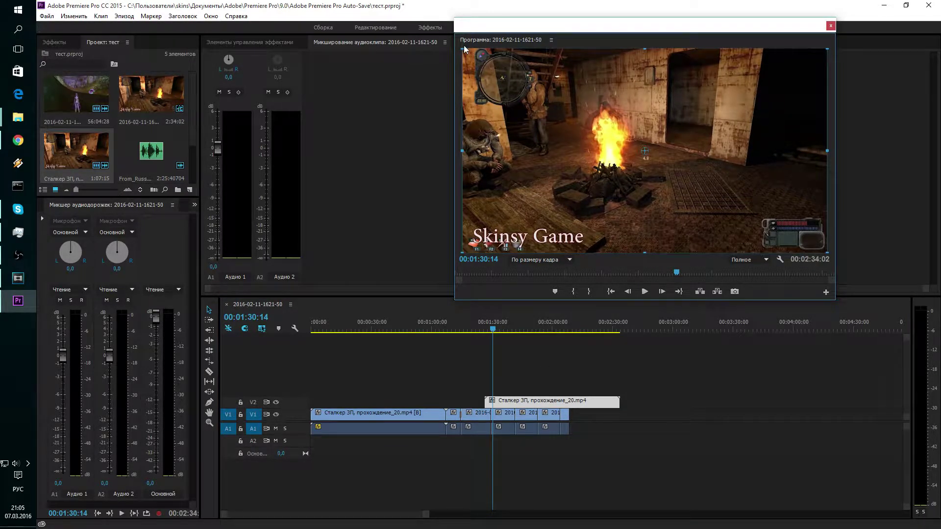
Step: Scale the Stalker clip down, drag it to the top-left corner, and preview before returning to 01:29:07
left_click_drag(535, 92, 549, 100)
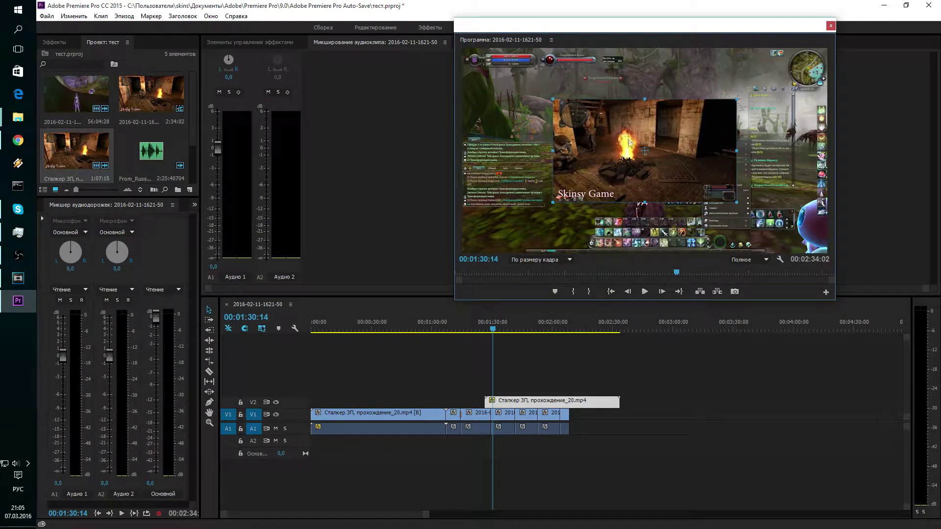
mouse_move(622, 142)
left_mouse_down()
mouse_move(511, 87)
mouse_move(557, 101)
left_mouse_up()
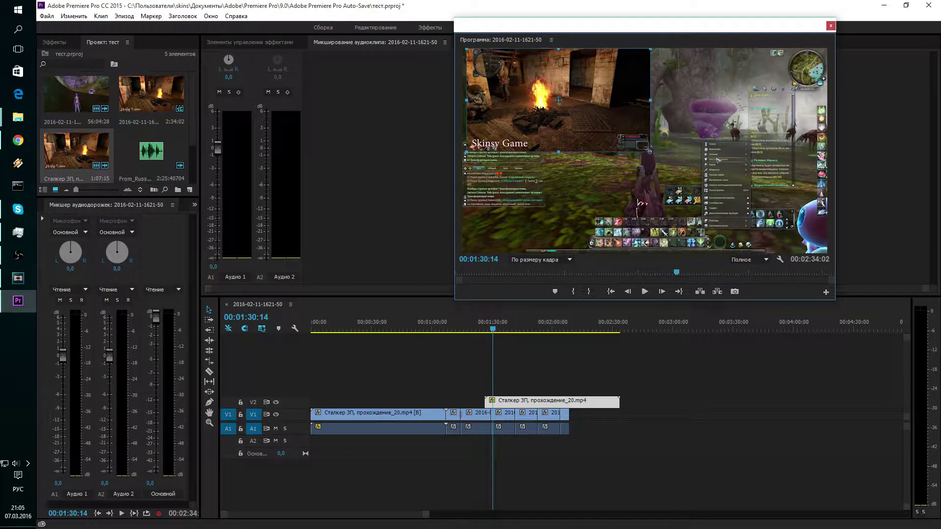
left_click_drag(648, 149, 631, 137)
left_click_drag(589, 115, 576, 108)
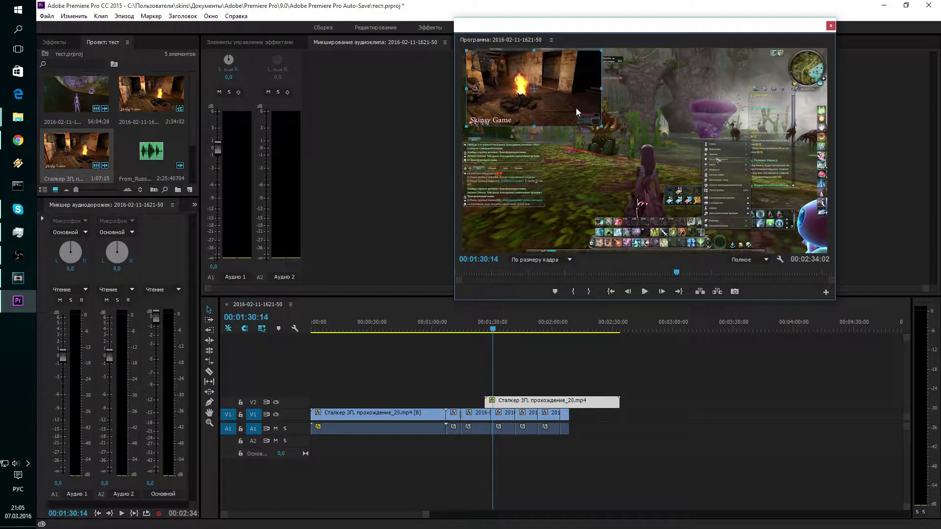
key("Home")
key("space")
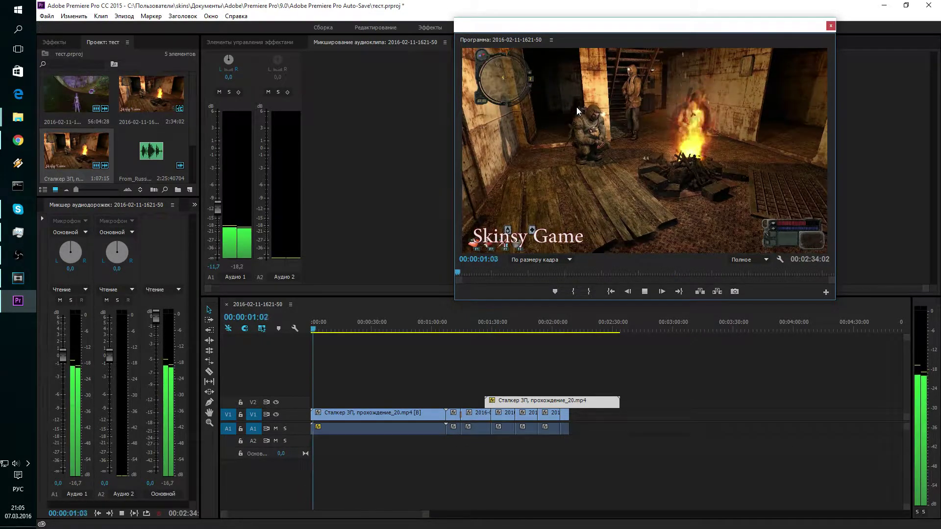
key("space")
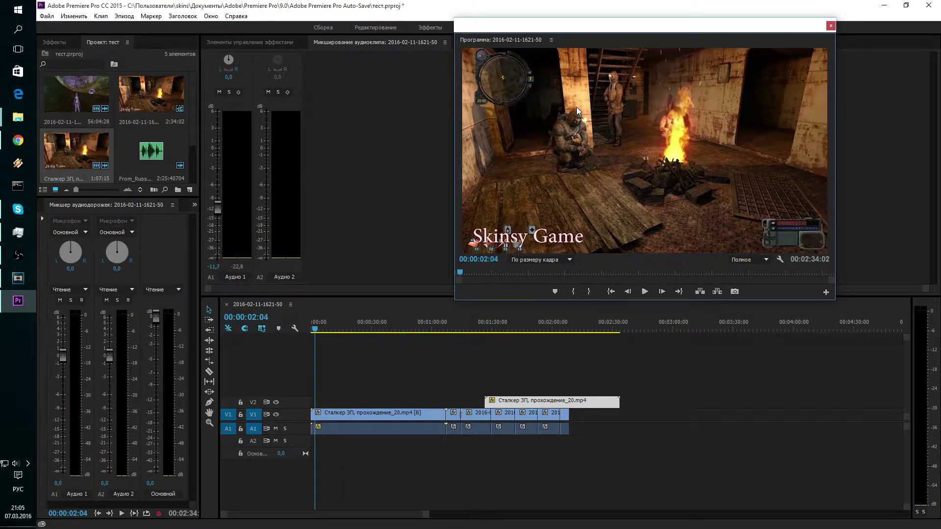
left_click(491, 328)
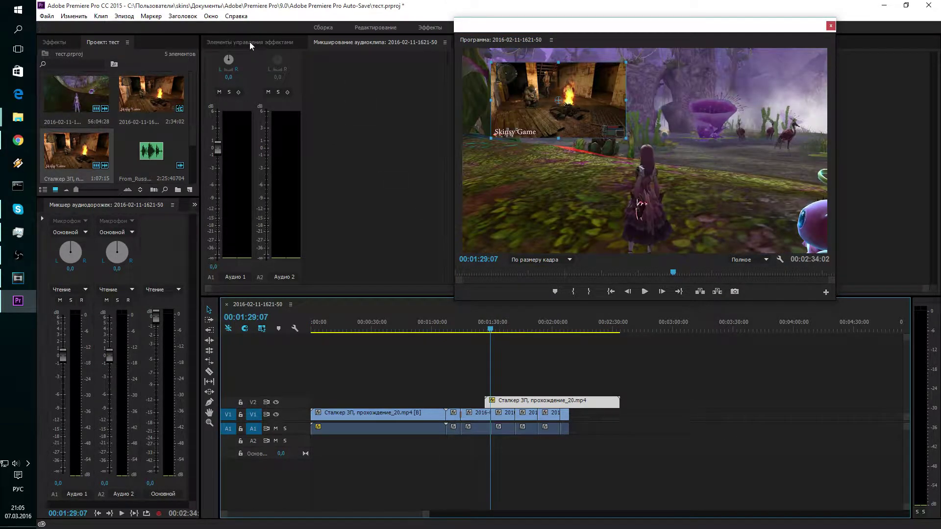
Step: Show Effect Controls and expand the Громкость volume settings of the game clip
left_click(249, 41)
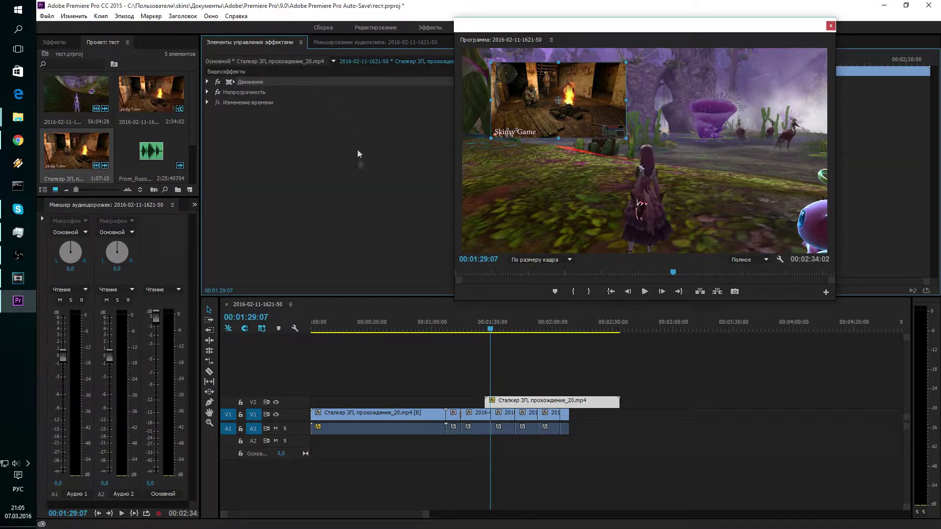
left_click(503, 402)
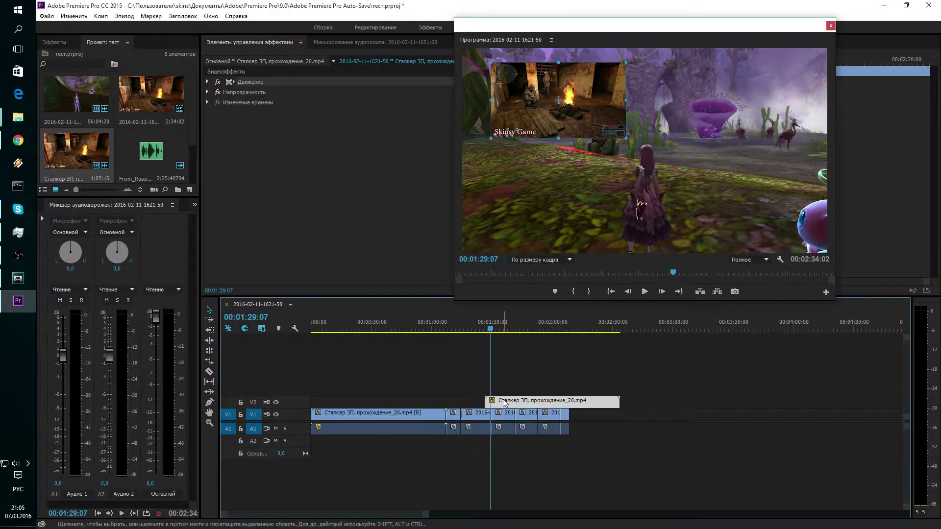
left_click(501, 416)
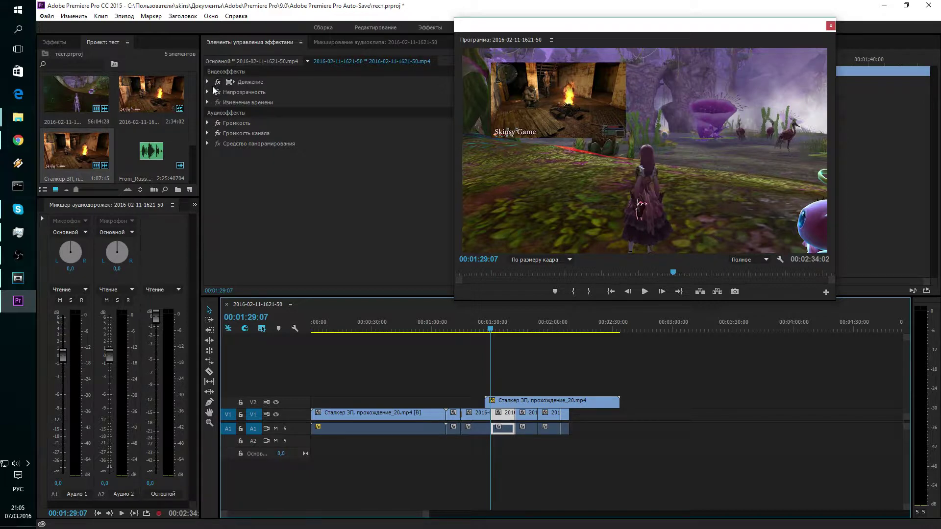
left_click(208, 123)
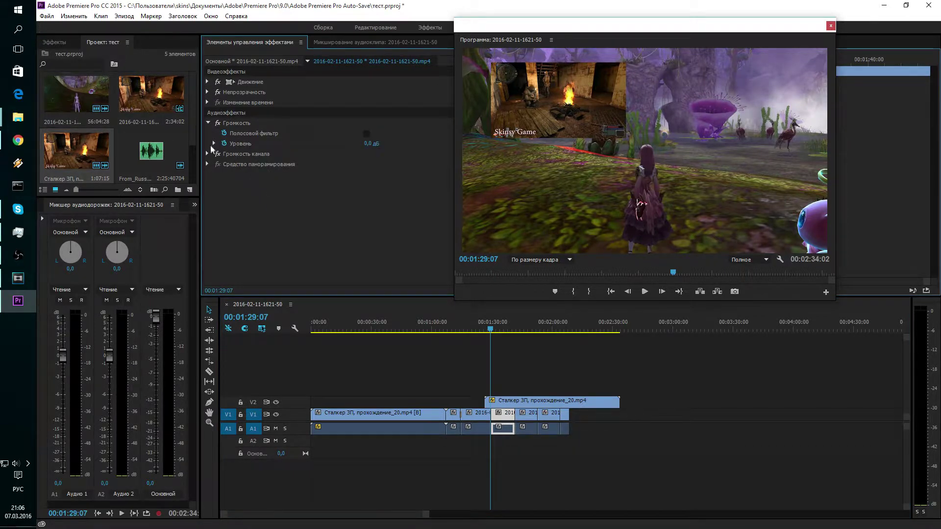
left_click(214, 144)
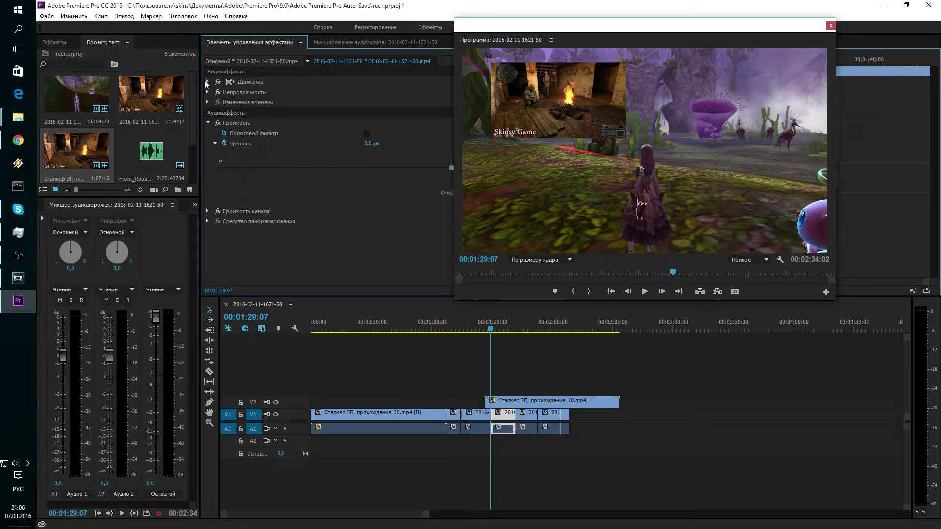
Step: Set the Stalker inset's Motion scale to 41.1 and Position Y to 300
left_click(512, 400)
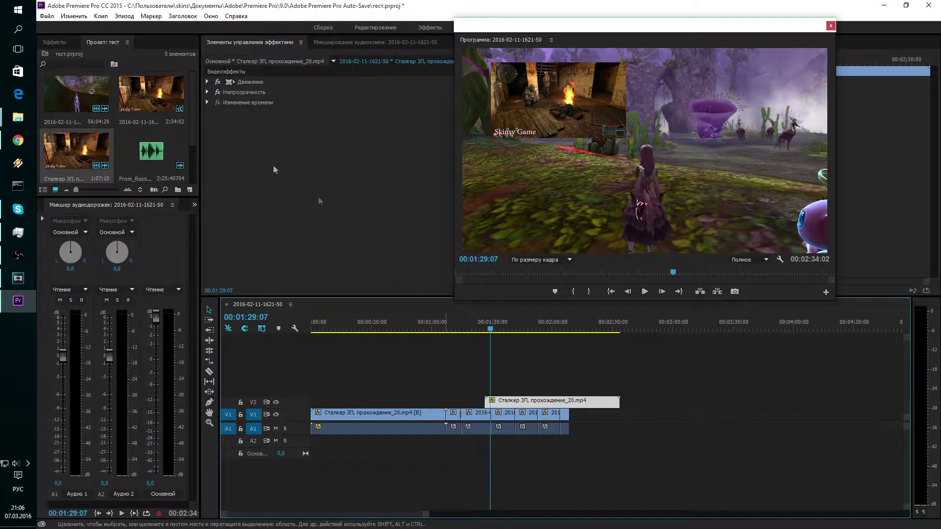
left_click(208, 81)
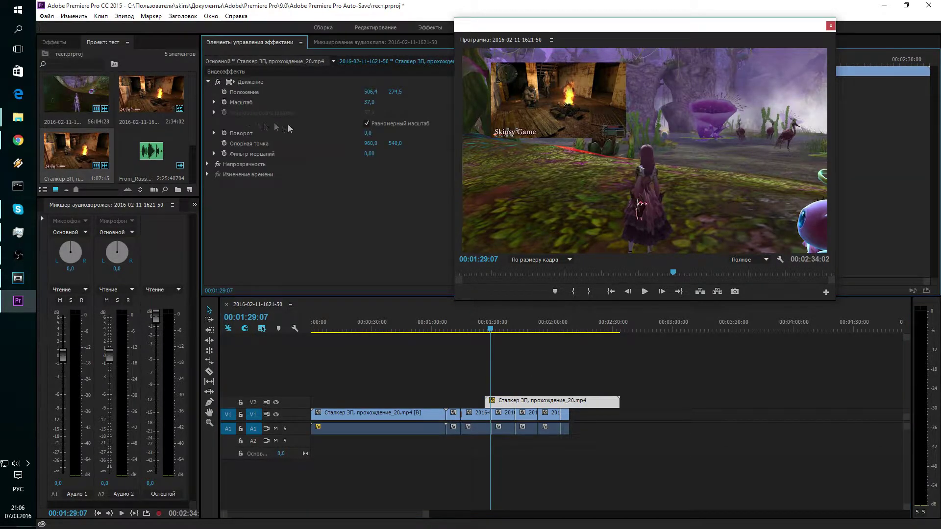
left_click(215, 102)
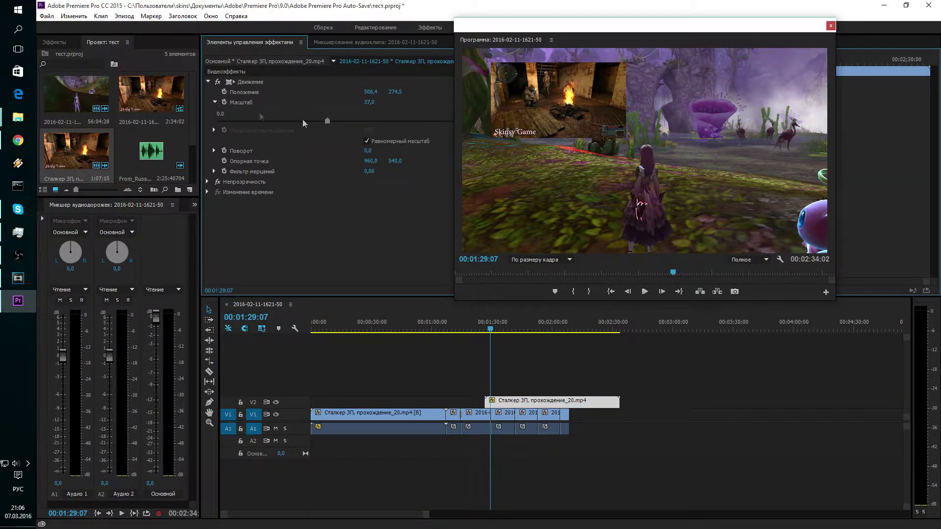
mouse_move(328, 120)
left_mouse_down()
mouse_move(402, 124)
mouse_move(340, 120)
left_mouse_up()
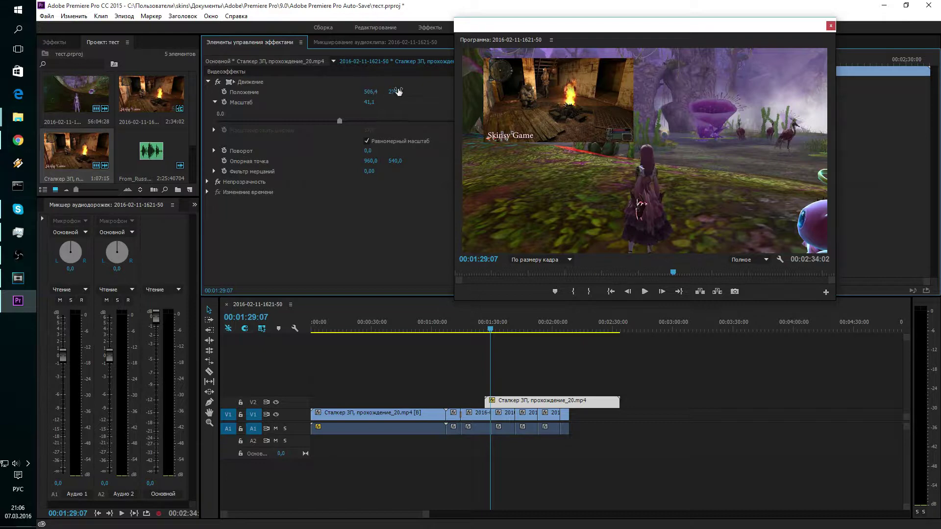
type("100")
key("Return")
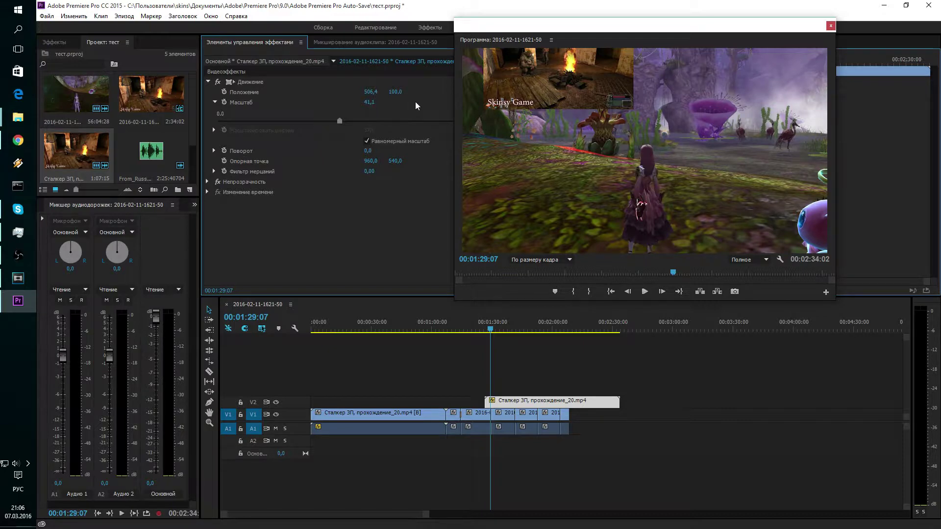
left_click(397, 91)
type("300")
key("Return")
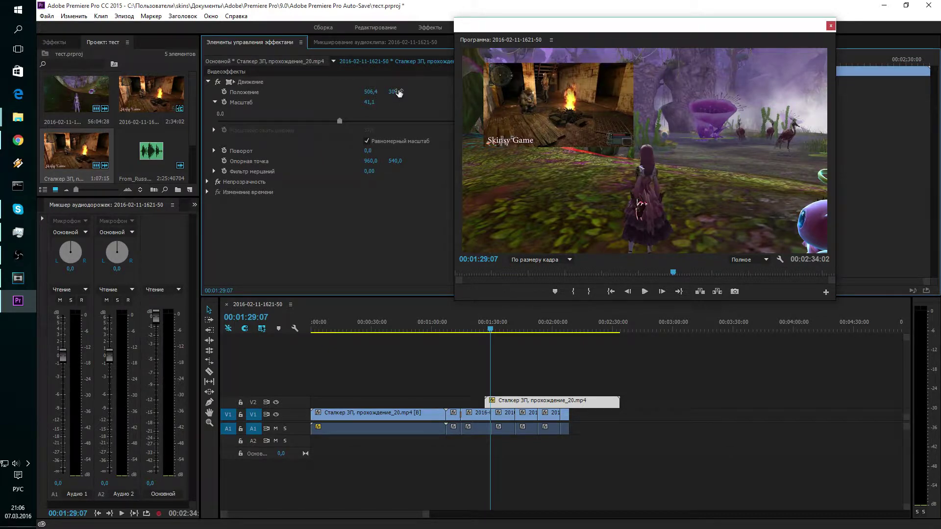
Step: Lower the Stalker inset's opacity to 98% in Effect Controls
left_click(208, 182)
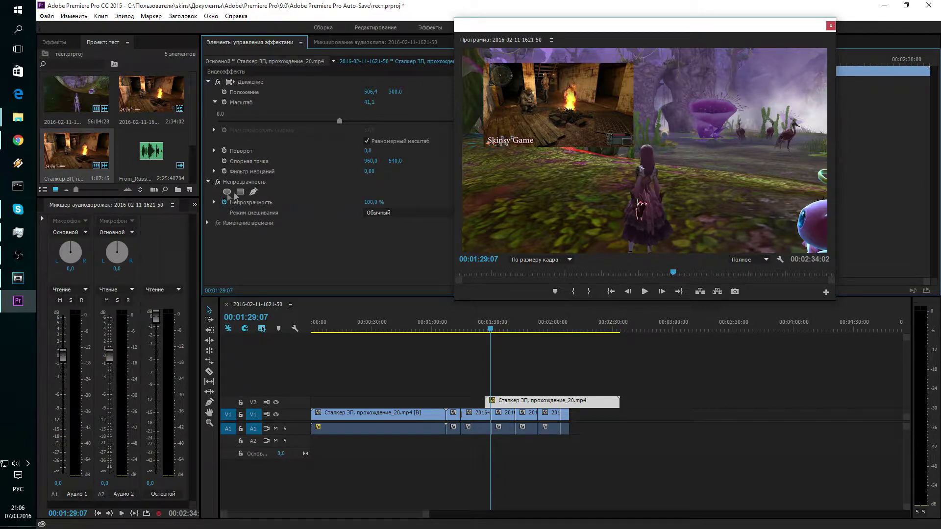
left_click(214, 203)
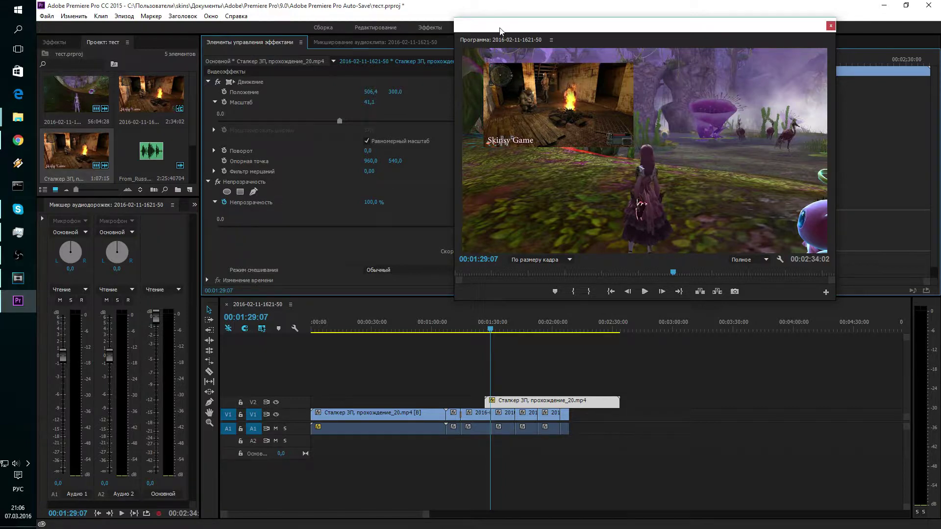
left_click_drag(500, 30, 586, 34)
mouse_move(514, 226)
left_mouse_down()
mouse_move(468, 229)
mouse_move(508, 228)
left_mouse_up()
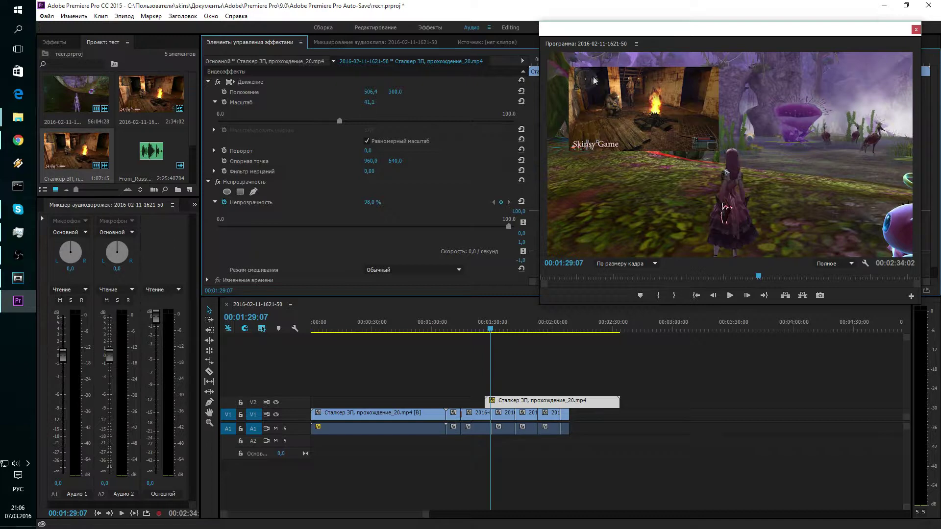
Step: Reposition the floating Program monitor, scrub to 01:37:23, and dock it into the upper panels
mouse_move(612, 32)
left_mouse_down()
mouse_move(601, 325)
mouse_move(602, 316)
left_mouse_up()
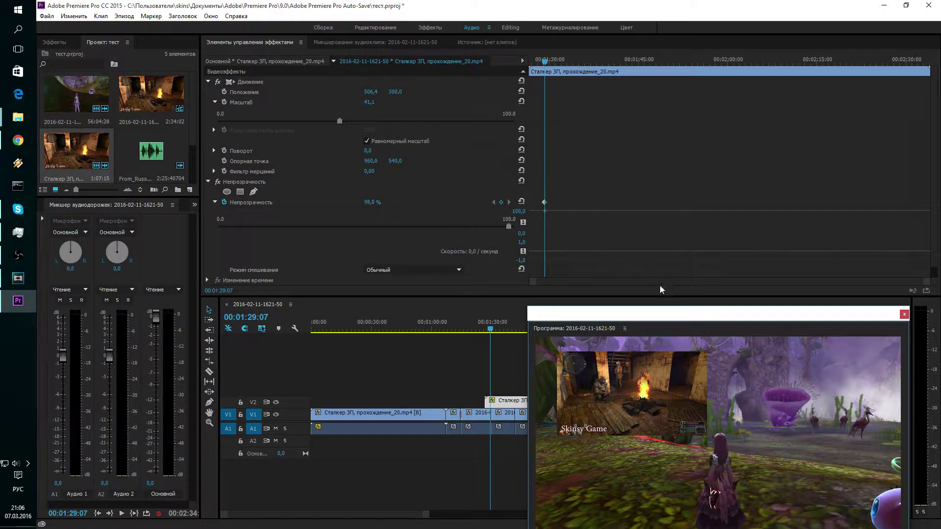
left_click_drag(660, 316, 651, 143)
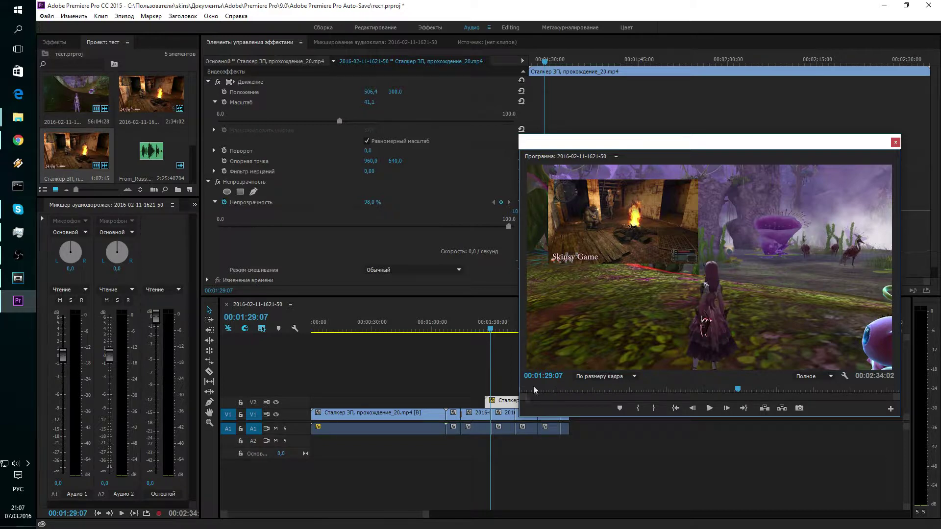
mouse_move(594, 146)
left_mouse_down()
mouse_move(224, 94)
mouse_move(623, 98)
left_mouse_up()
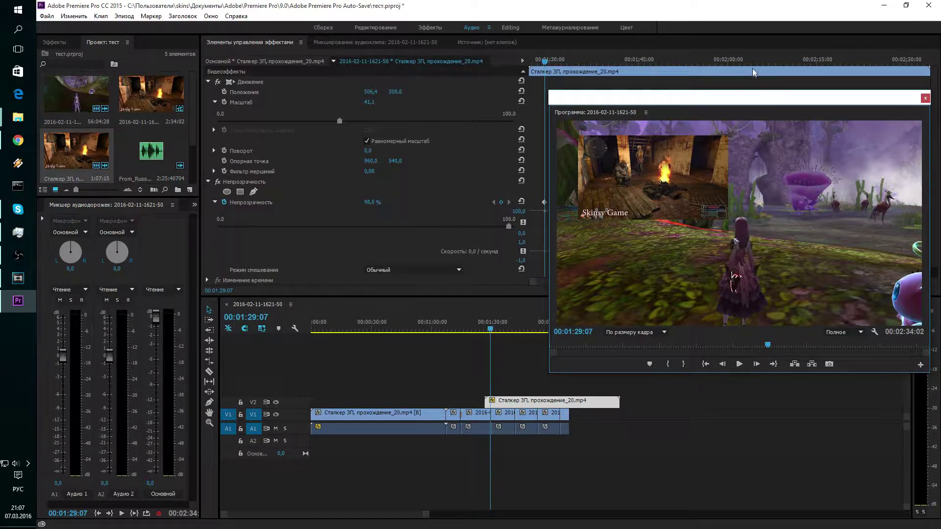
left_click_drag(753, 101, 230, 103)
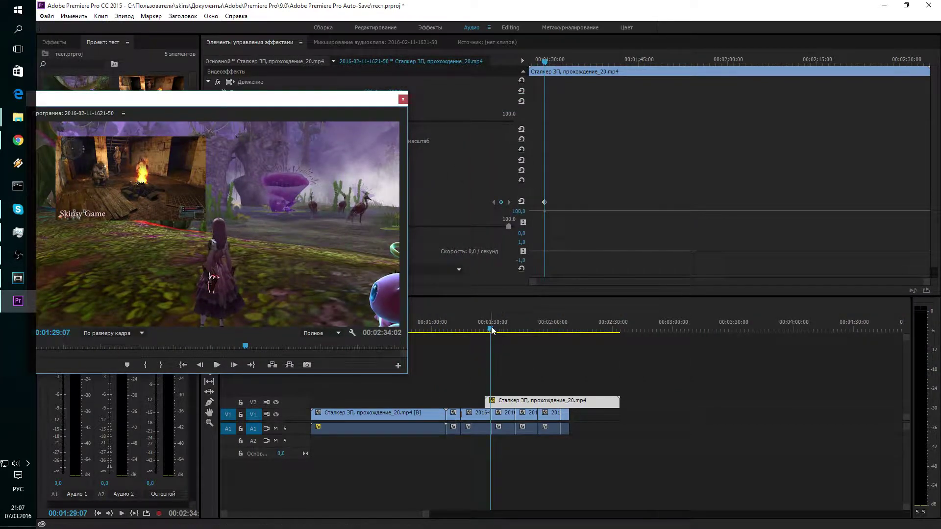
left_click(568, 331)
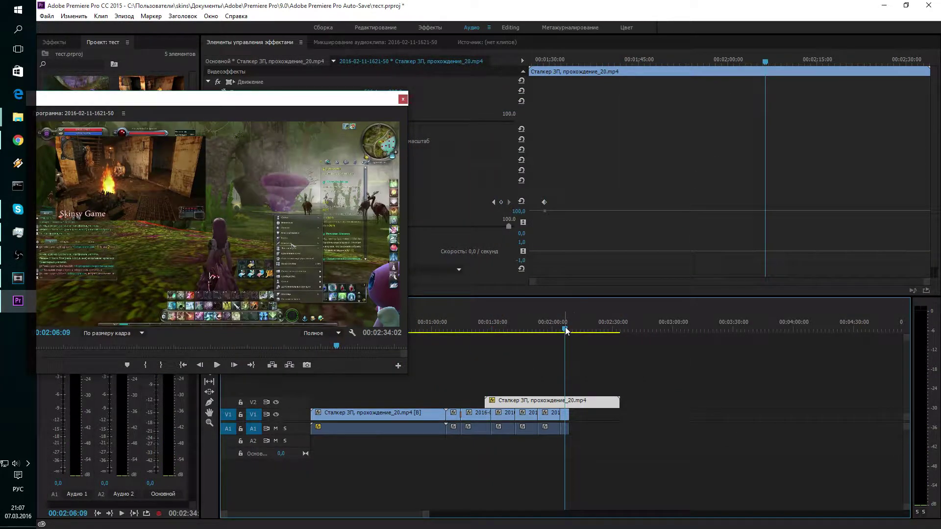
left_click_drag(567, 331, 508, 331)
left_click(508, 331)
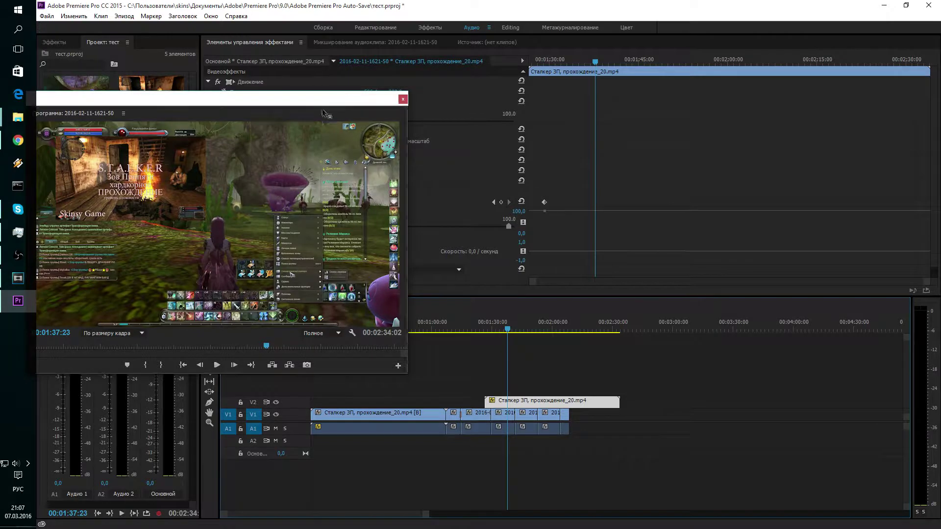
left_click_drag(74, 113, 396, 245)
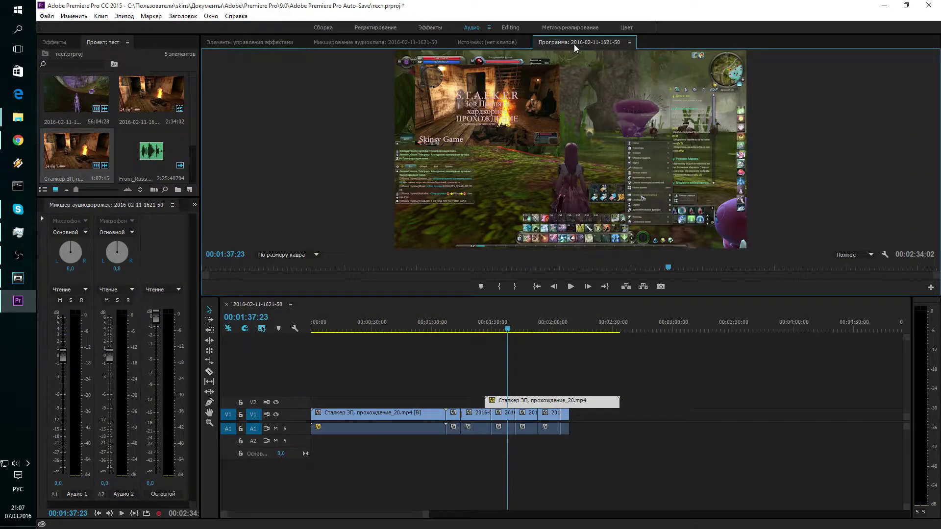
Step: Undock and resize the Program monitor, then switch the top panel to Effect Controls
mouse_move(573, 40)
left_mouse_down()
mouse_move(605, 190)
mouse_move(591, 42)
mouse_move(235, 265)
left_mouse_up()
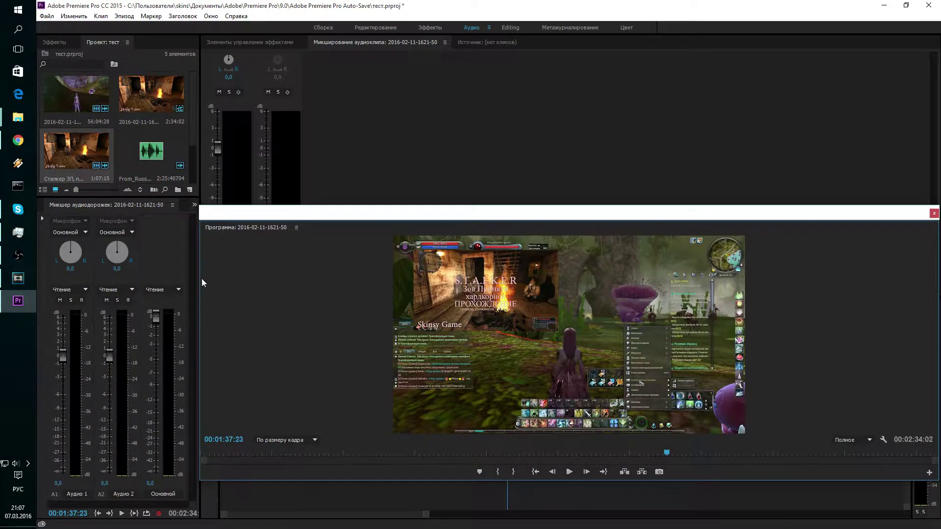
left_click_drag(200, 283, 567, 283)
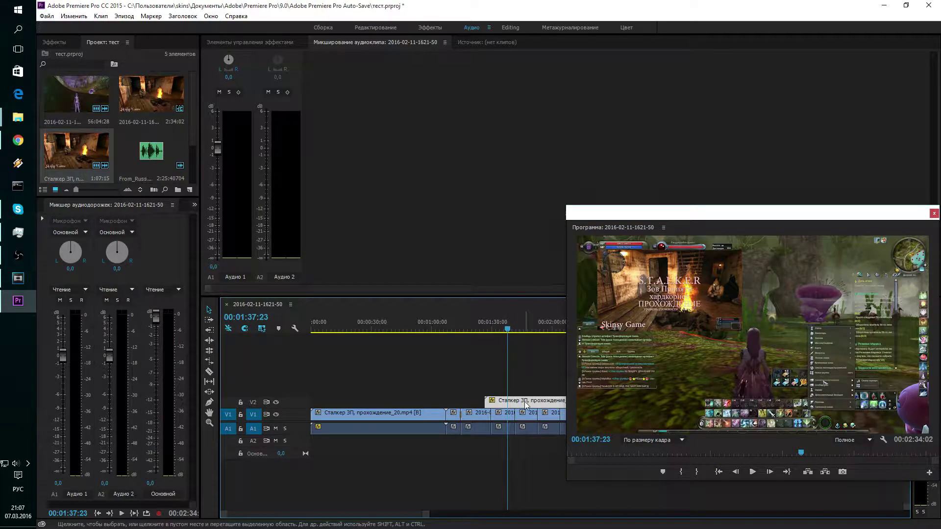
left_click(464, 45)
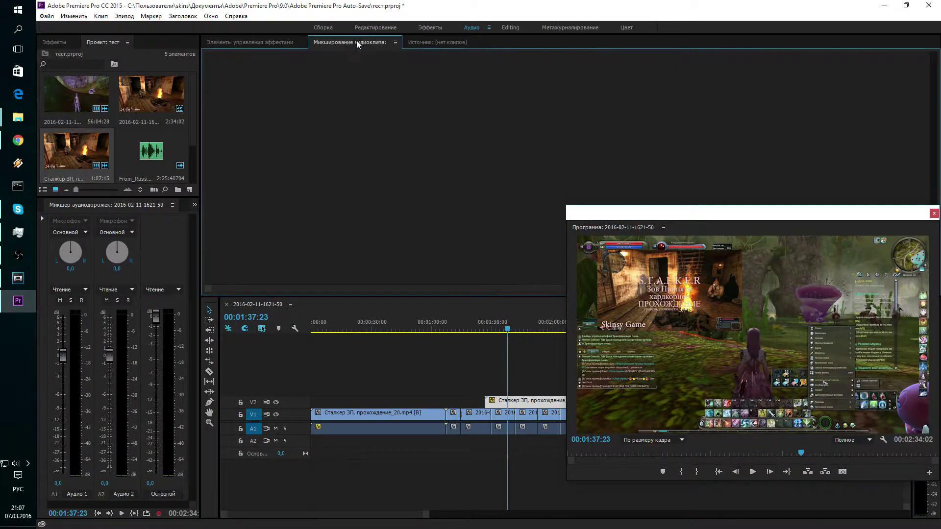
left_click(260, 44)
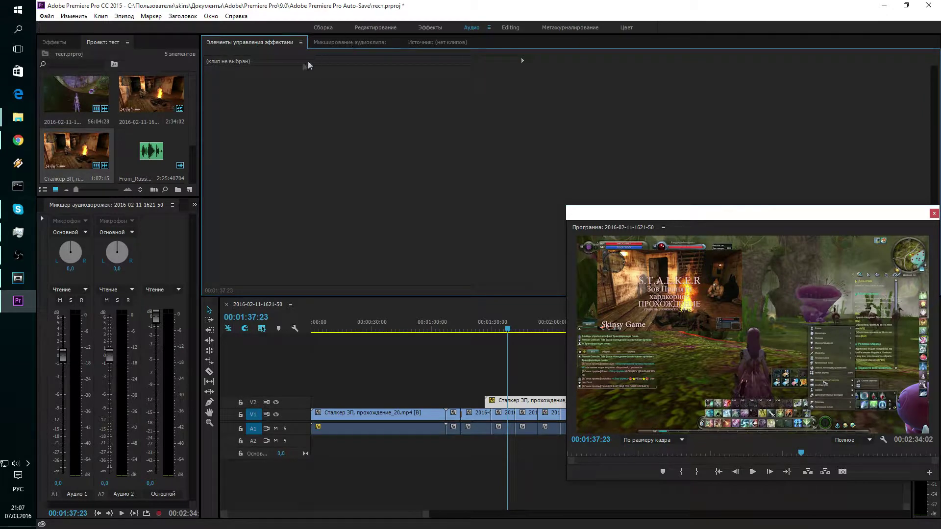
Step: Turn on Position and Scale keyframing for the Stalker inset at 00:01:37:23
left_click(532, 402)
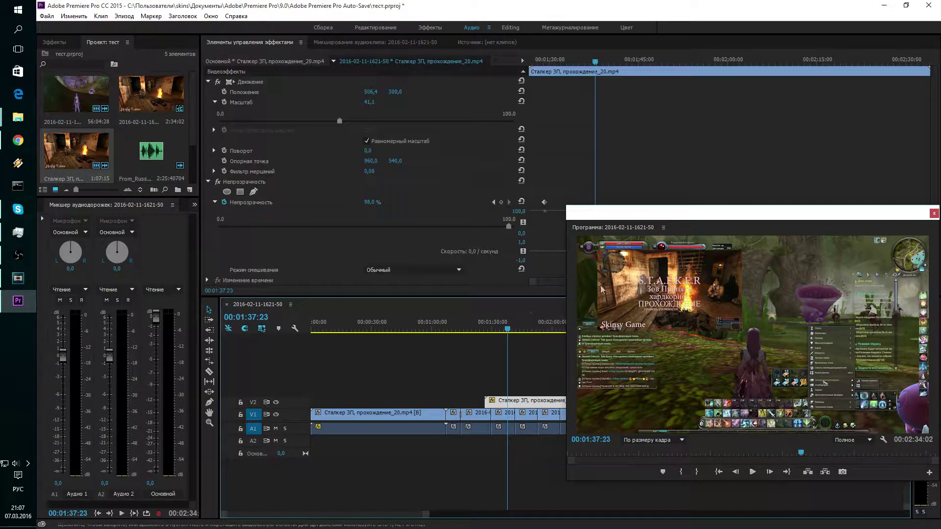
left_click_drag(665, 229, 649, 288)
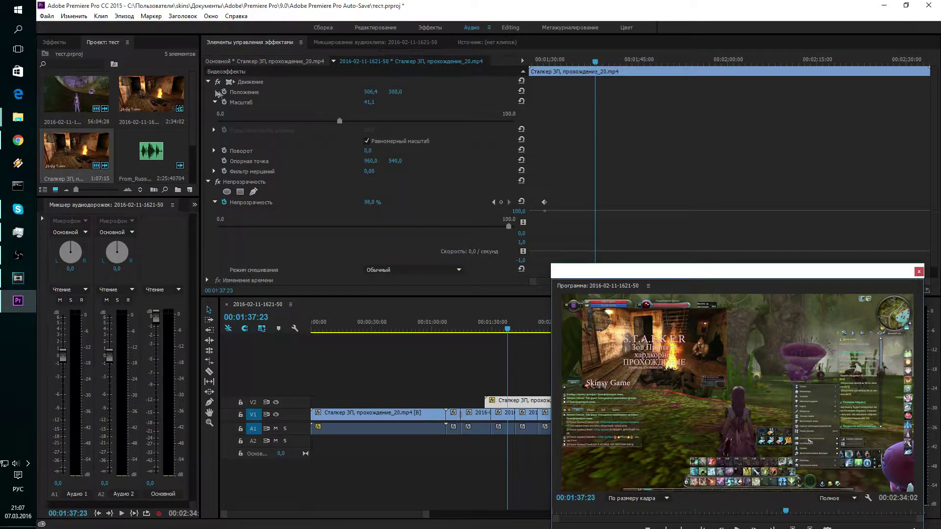
left_click(224, 92)
left_click(224, 102)
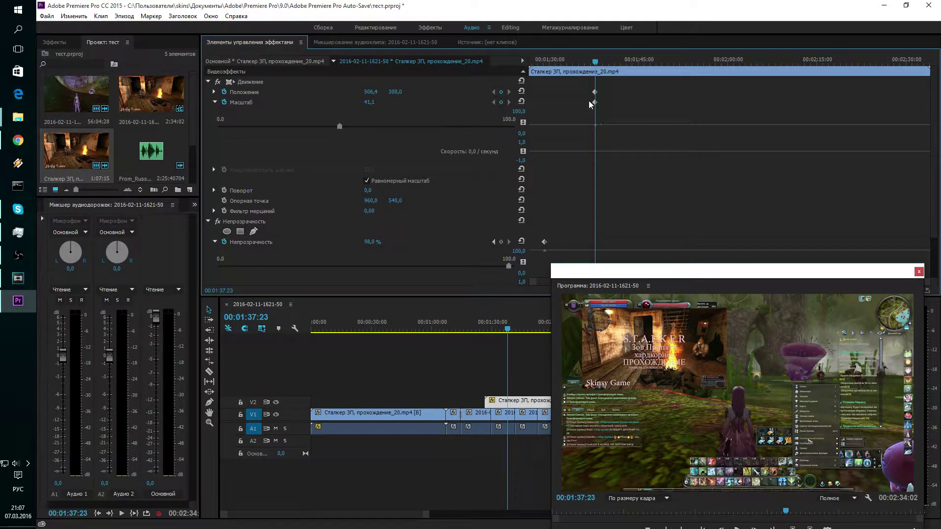
Step: Shift the inset's anchor point to 3632,3 / 2021,9 in the Program monitor
mouse_move(633, 273)
left_mouse_down()
mouse_move(624, 137)
mouse_move(613, 120)
left_mouse_up()
left_click(650, 201)
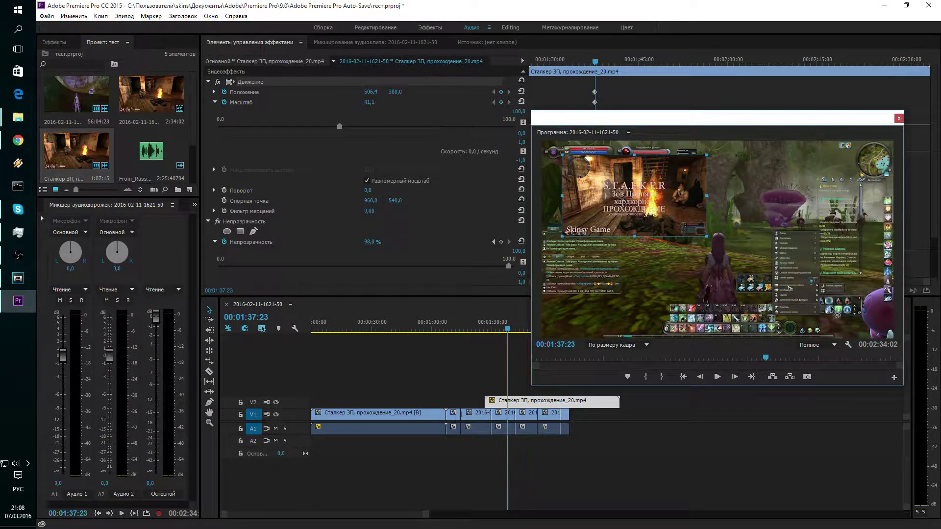
left_click_drag(837, 310, 837, 310)
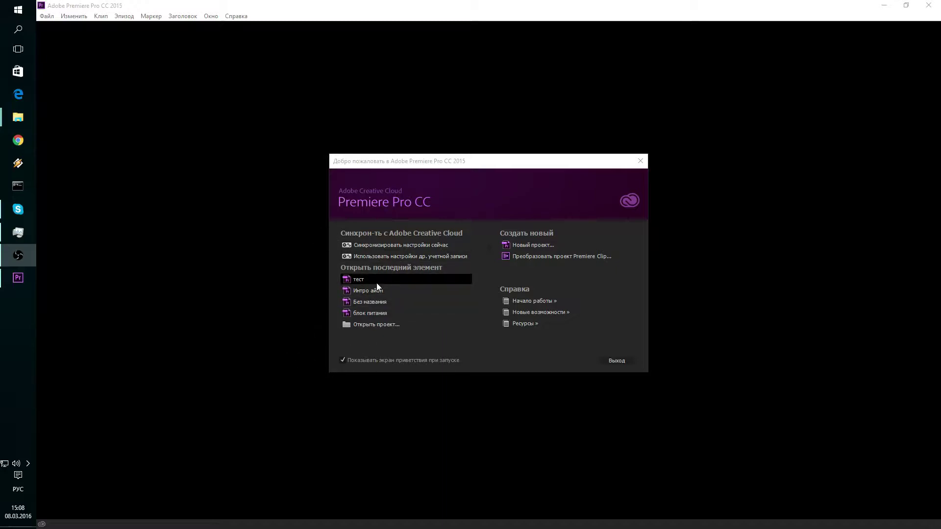
Step: Reopen the тест project from the welcome screen's recent projects
left_click(349, 280)
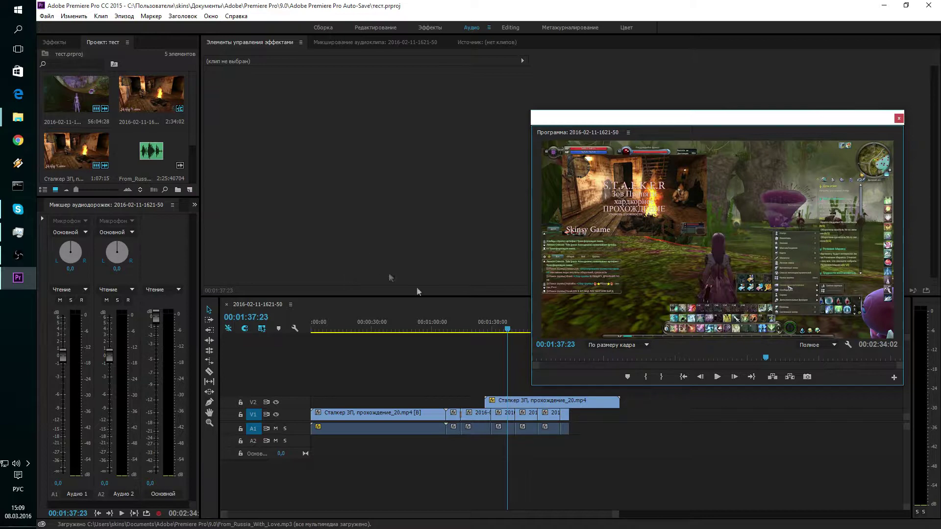
Step: Select the Stalker inset clip on V2 and play the sequence to review it
left_click(517, 404)
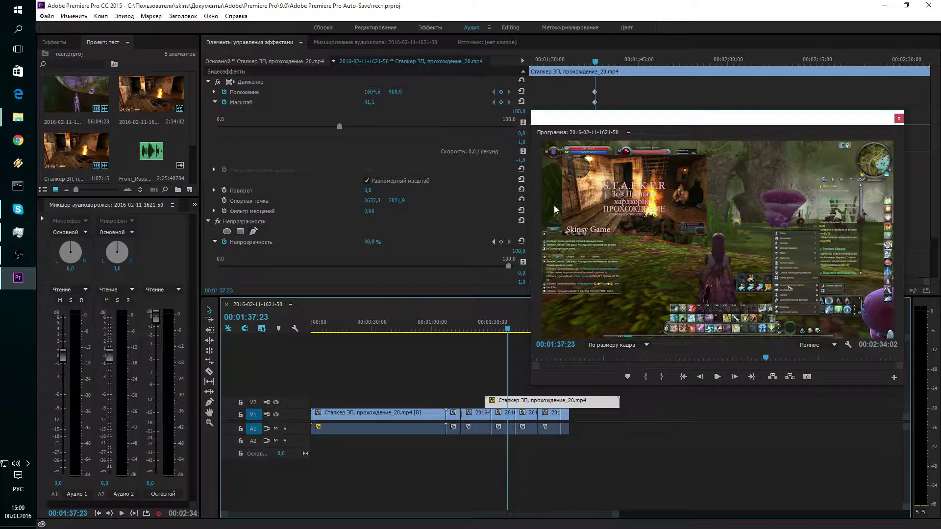
left_click_drag(598, 122, 606, 242)
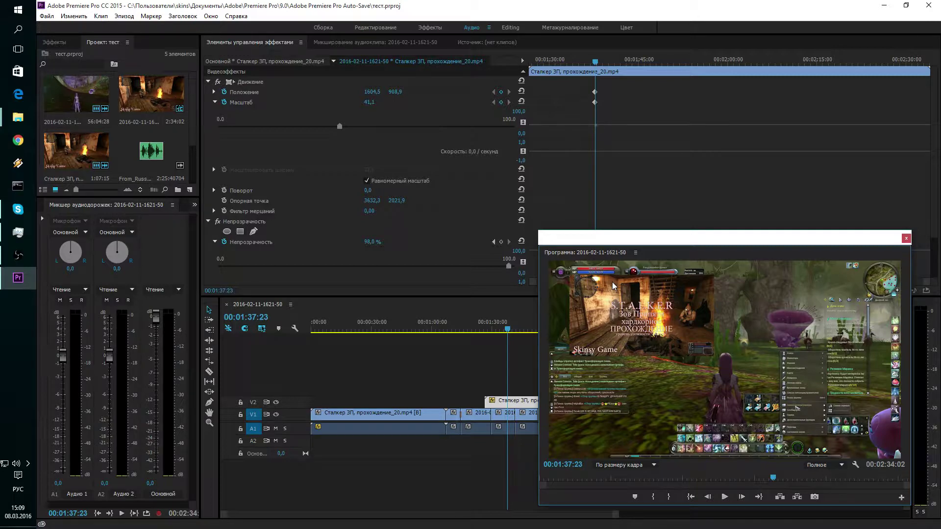
key("space")
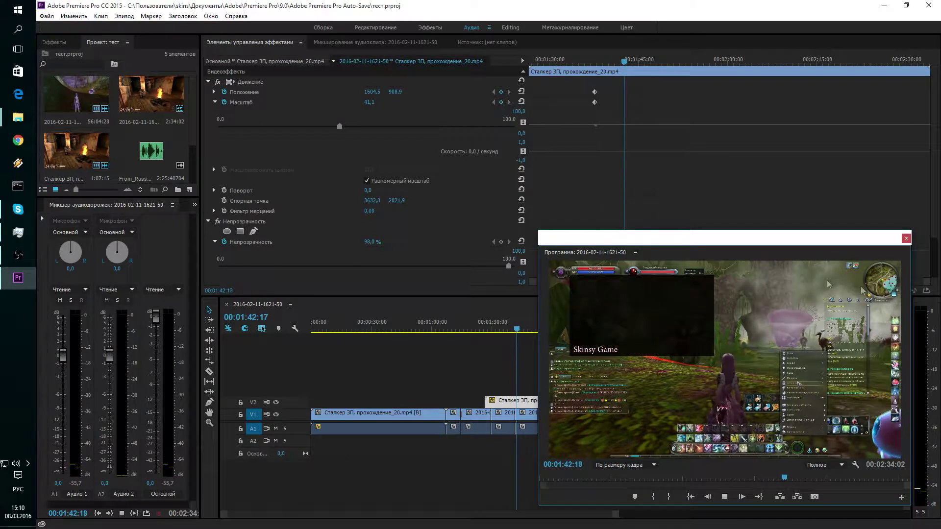
mouse_move(540, 235)
left_mouse_down()
mouse_move(351, 88)
mouse_move(555, 175)
left_mouse_up()
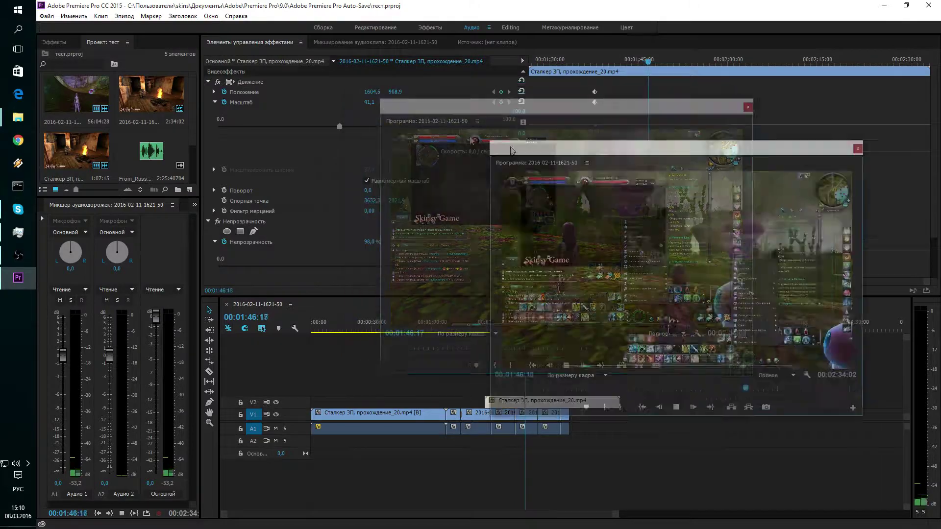
key("space")
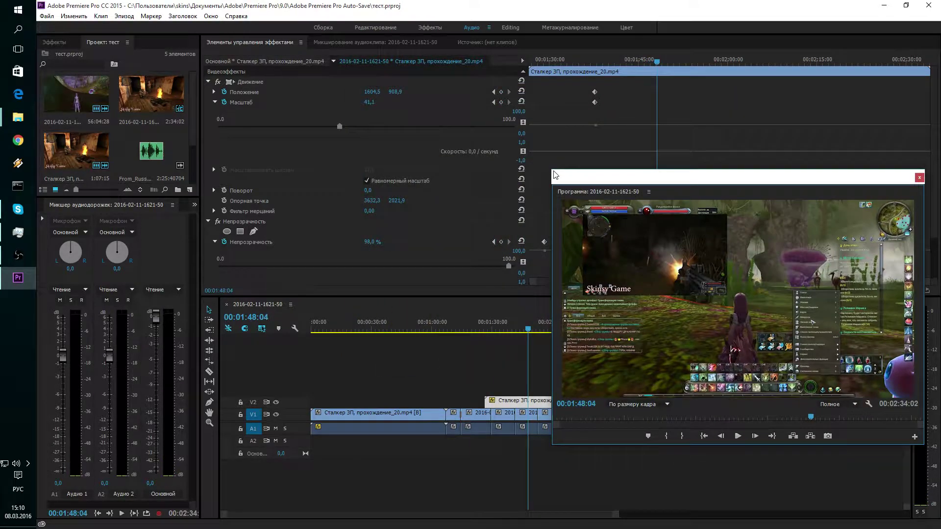
left_click_drag(709, 178, 749, 254)
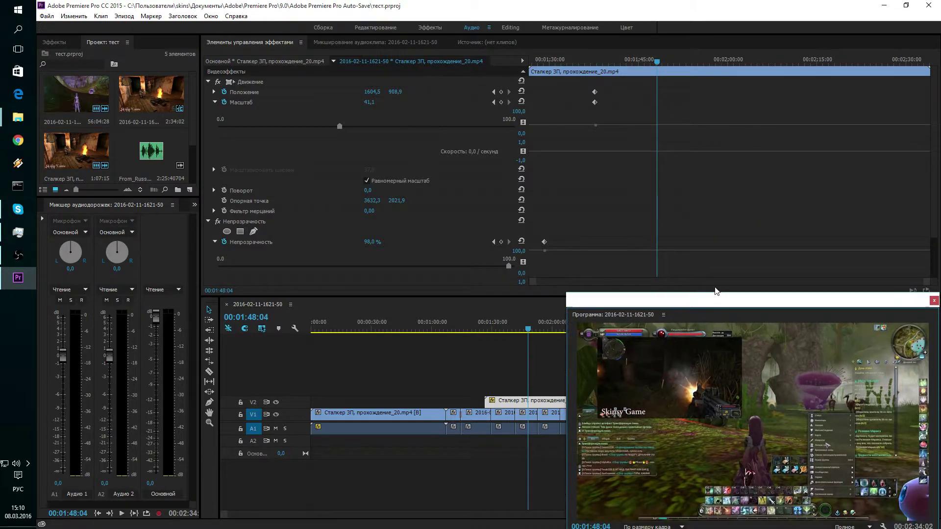
left_click_drag(749, 253, 705, 291)
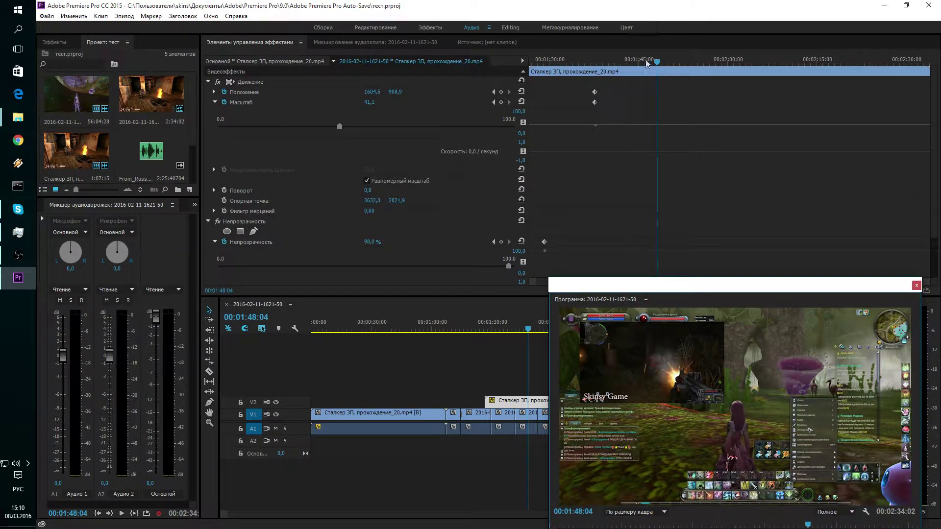
Step: Jump back to the first Position and Scale keyframes, then move the playhead to about 00:01:41
left_click_drag(656, 61, 596, 66)
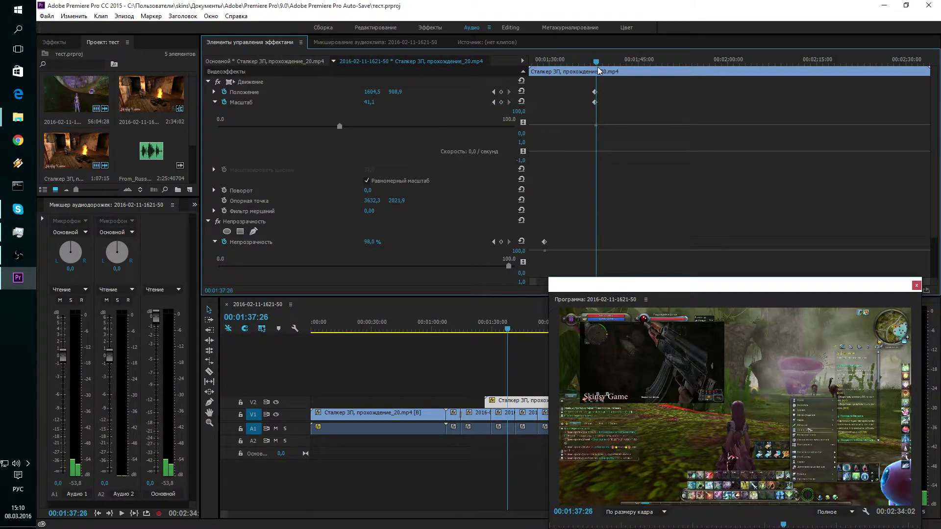
left_click(494, 92)
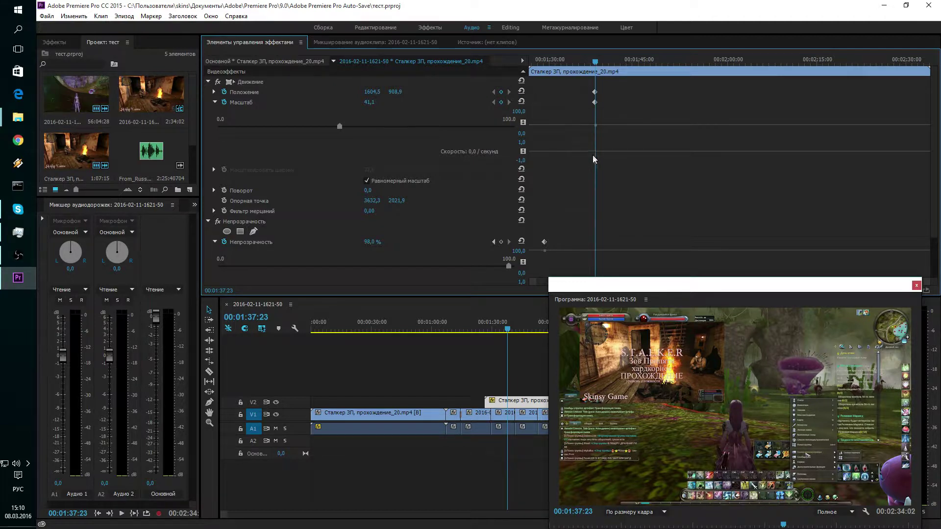
left_click_drag(607, 65, 617, 66)
Step: Add Position, Scale and Opacity keyframes at 00:01:41:10 with scale 45,1 and opacity 71,3 %
left_click(501, 91)
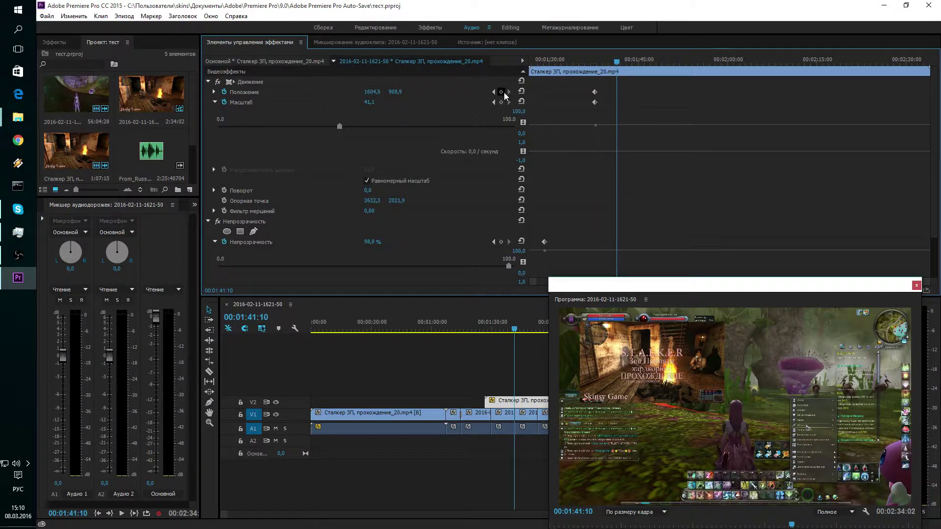
left_click(501, 103)
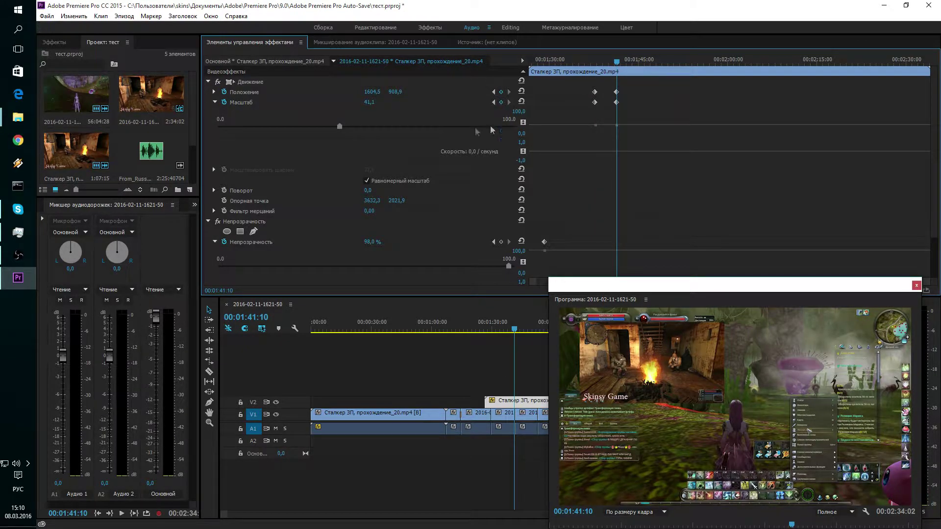
left_click(214, 92)
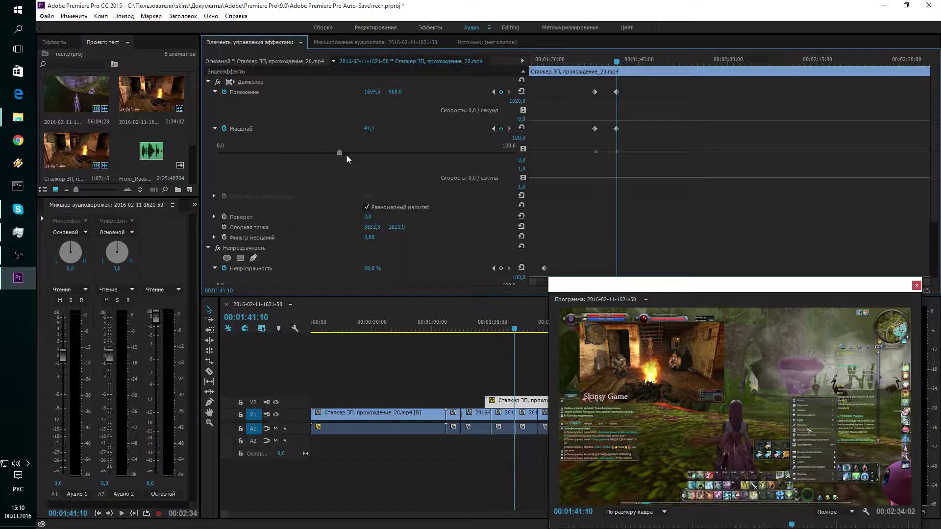
left_click_drag(340, 153, 366, 155)
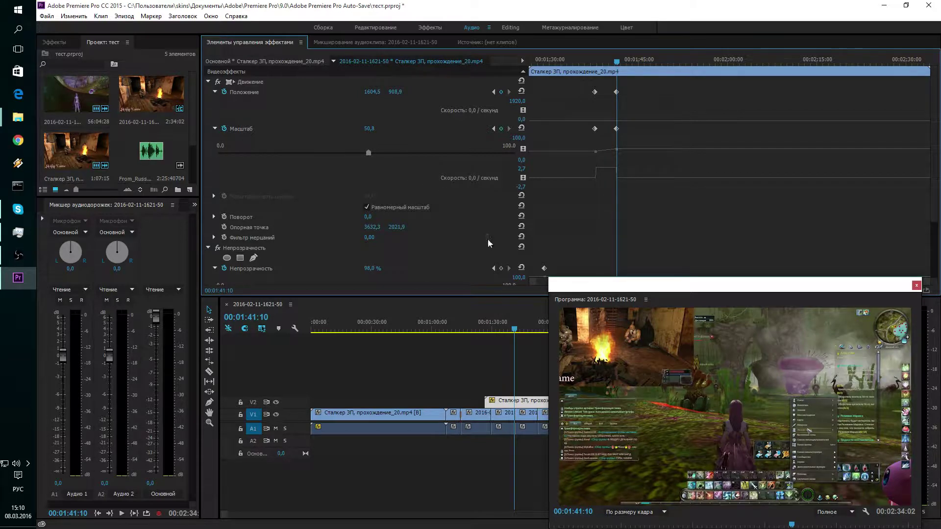
left_click(501, 269)
scroll(466, 250, "down", 1)
left_click_drag(508, 263, 429, 268)
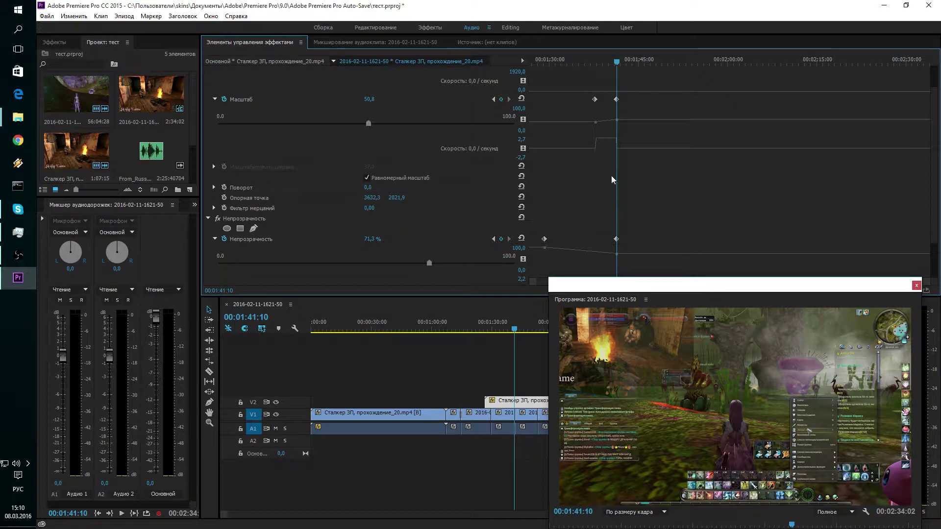
left_click_drag(617, 121, 617, 121)
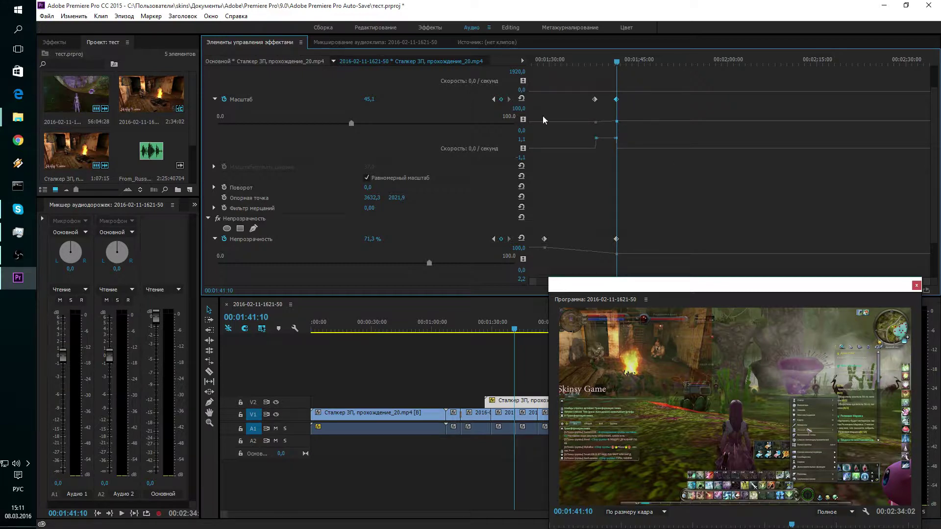
scroll(387, 127, "up", 3)
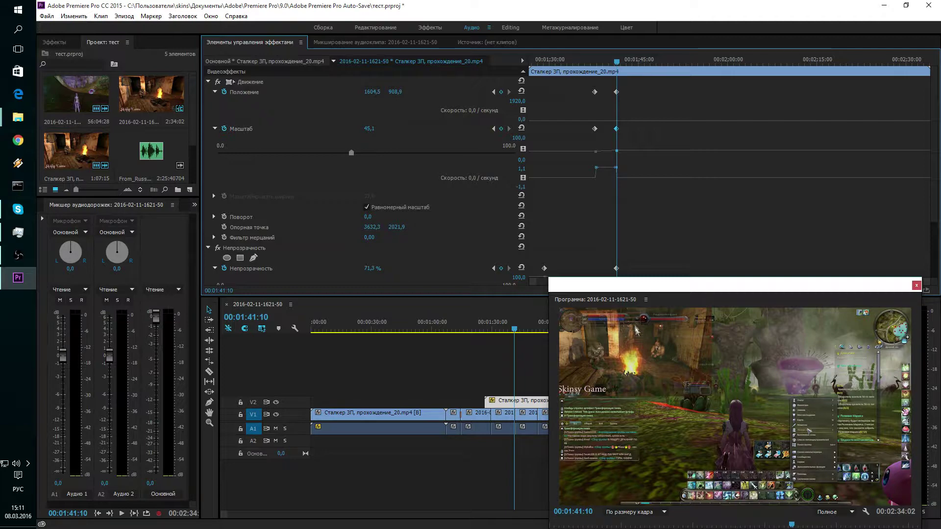
Step: Move the inset to the upper right of the frame, at 2591,2 × 999,8
left_click(651, 340)
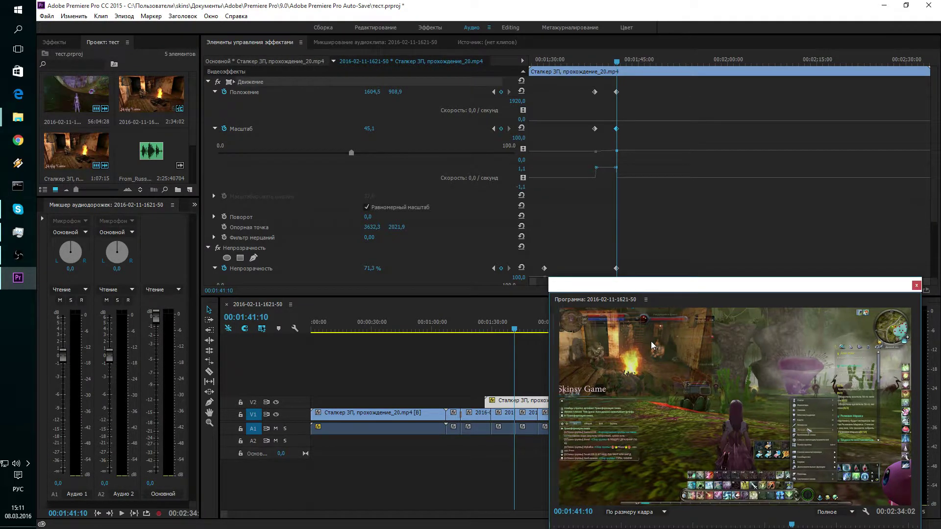
left_click_drag(759, 409, 856, 466)
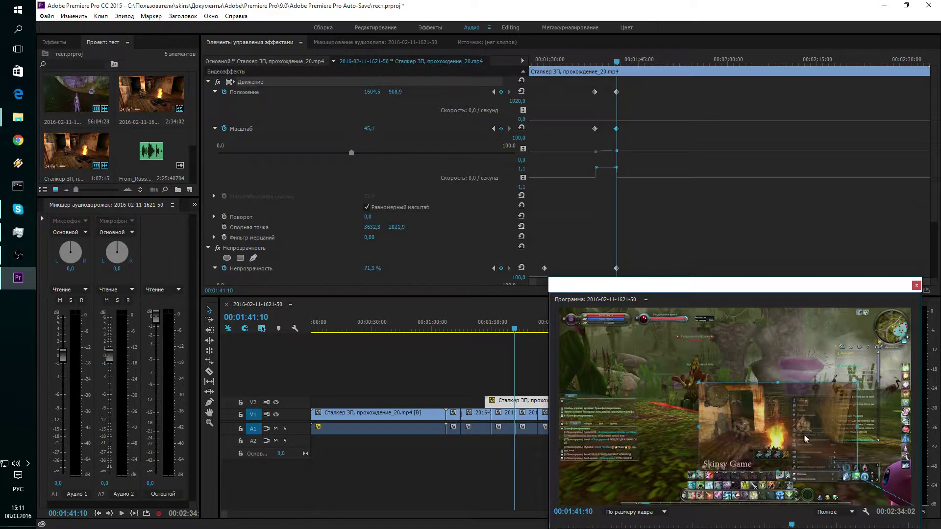
left_click_drag(816, 373, 816, 358)
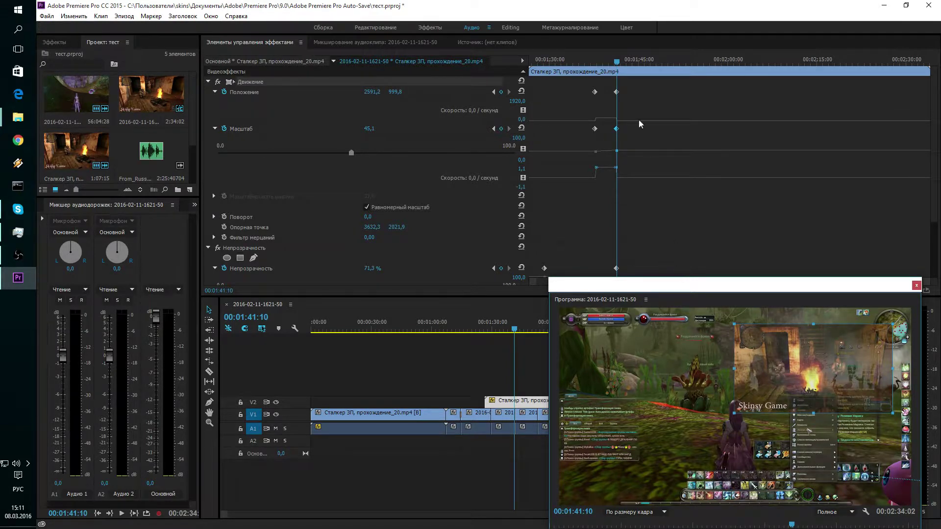
left_click_drag(617, 68, 591, 70)
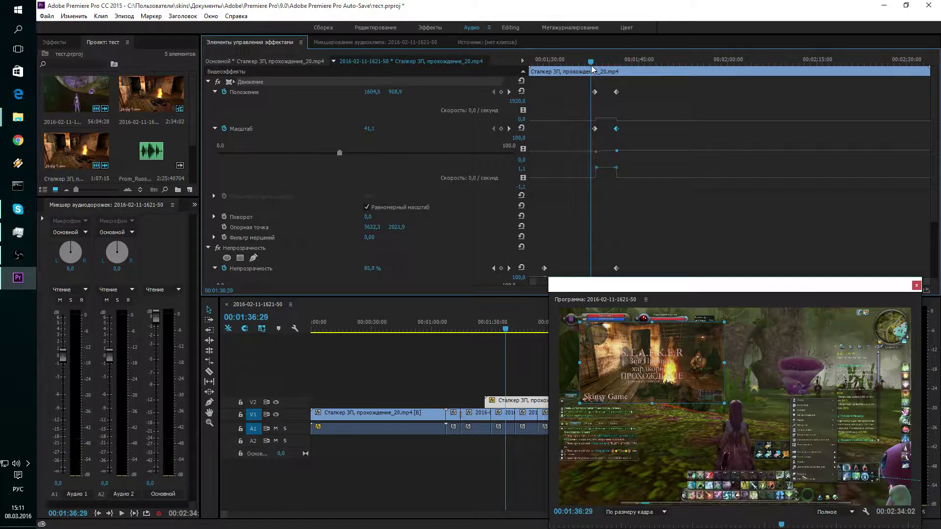
Step: Play the inset animation, stop it, and move the playhead to 01:44:16, then 01:44:01
key("space")
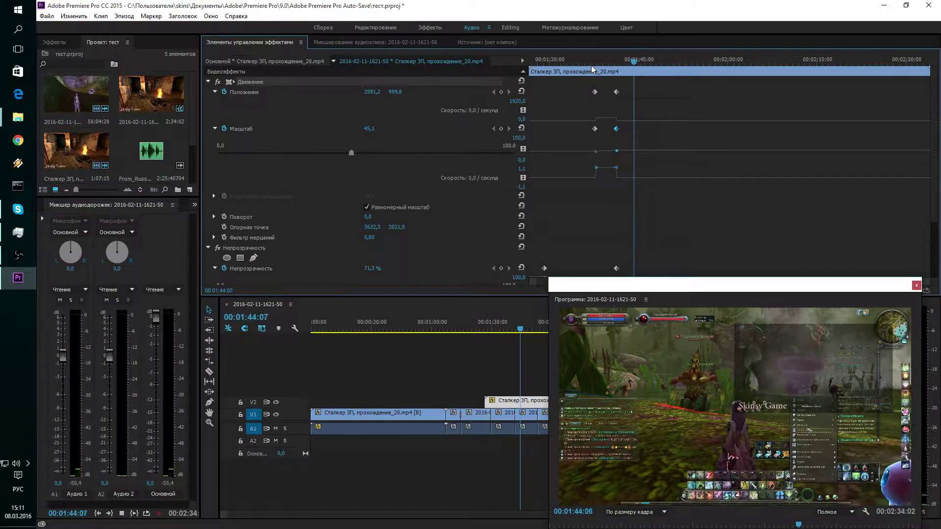
key("space")
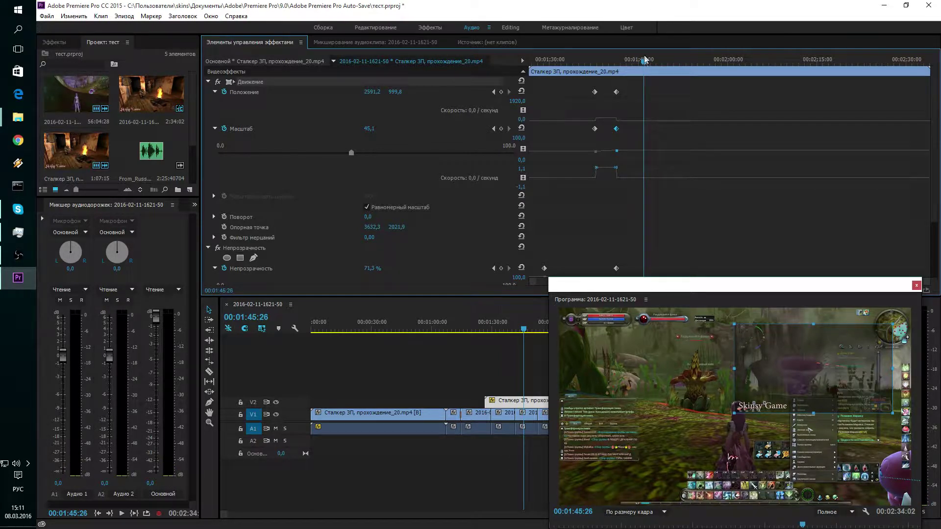
left_click_drag(645, 59, 637, 61)
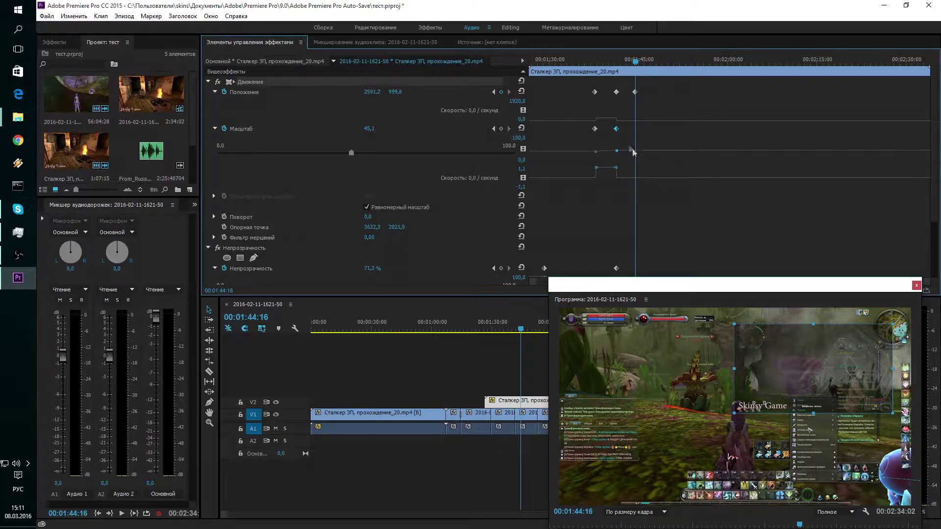
left_click(632, 73)
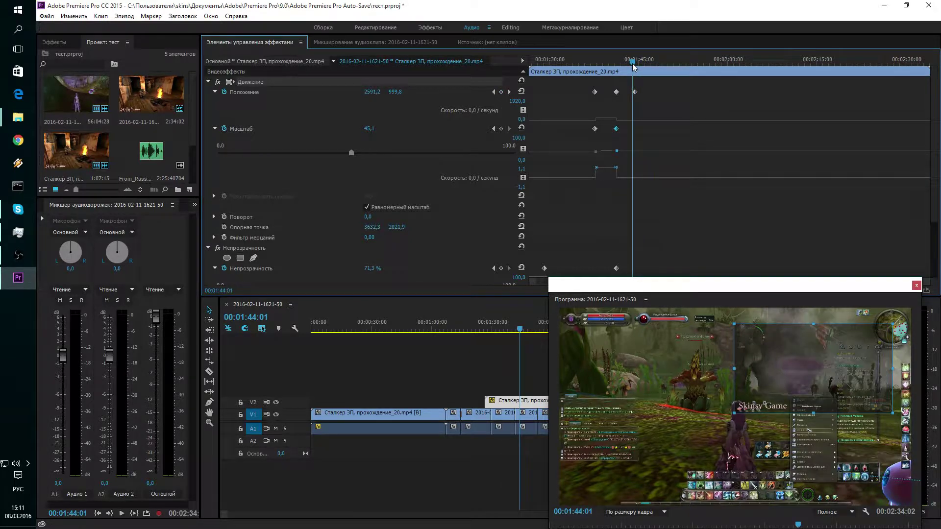
Step: Add a Scale keyframe at 01:44:01 and shrink the inset to scale 32,7
left_click(501, 129)
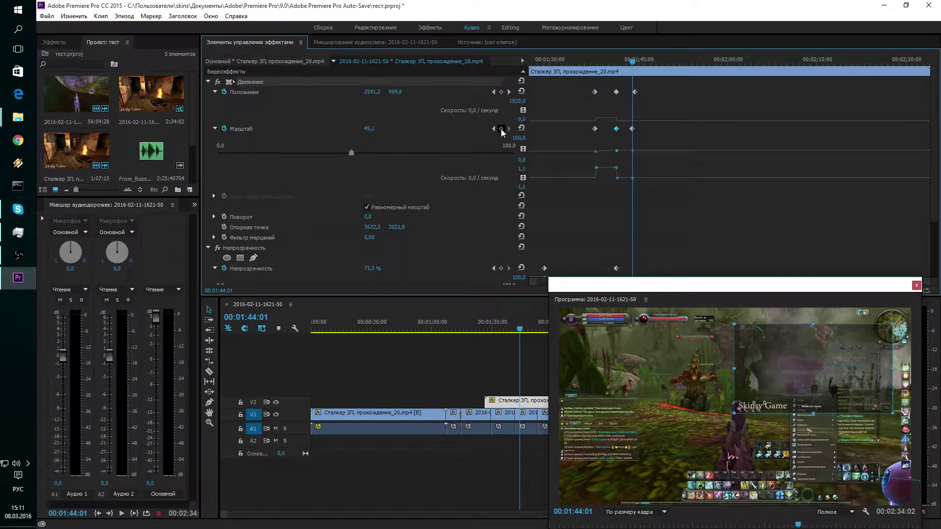
left_click(493, 128)
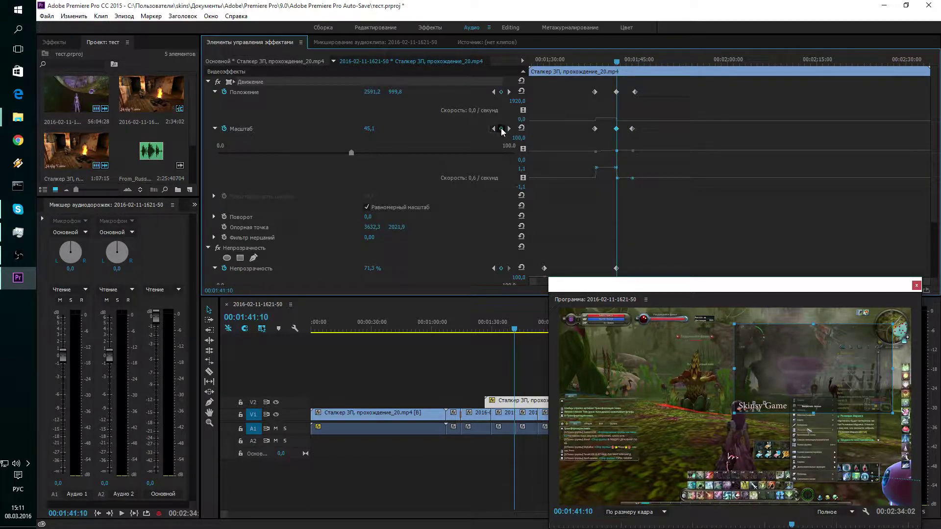
left_click(494, 128)
left_click(509, 129)
left_click(509, 129)
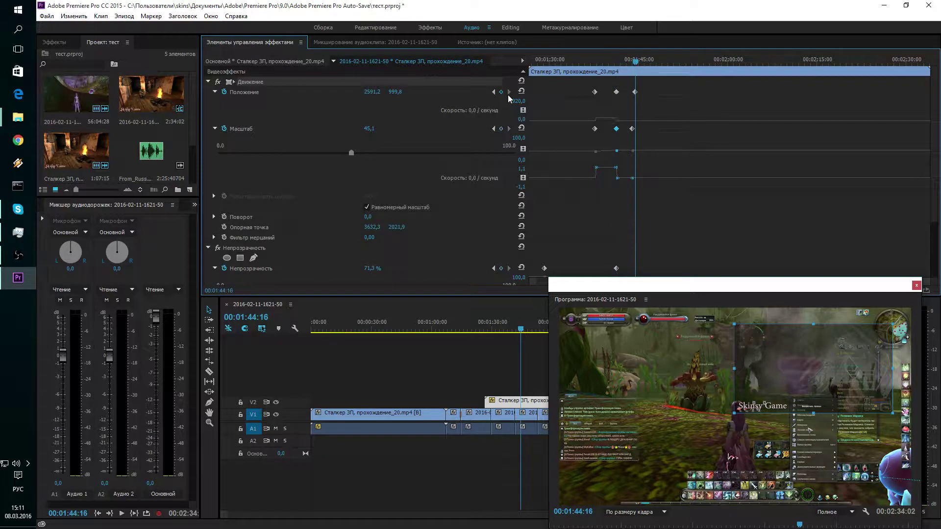
left_click(494, 92)
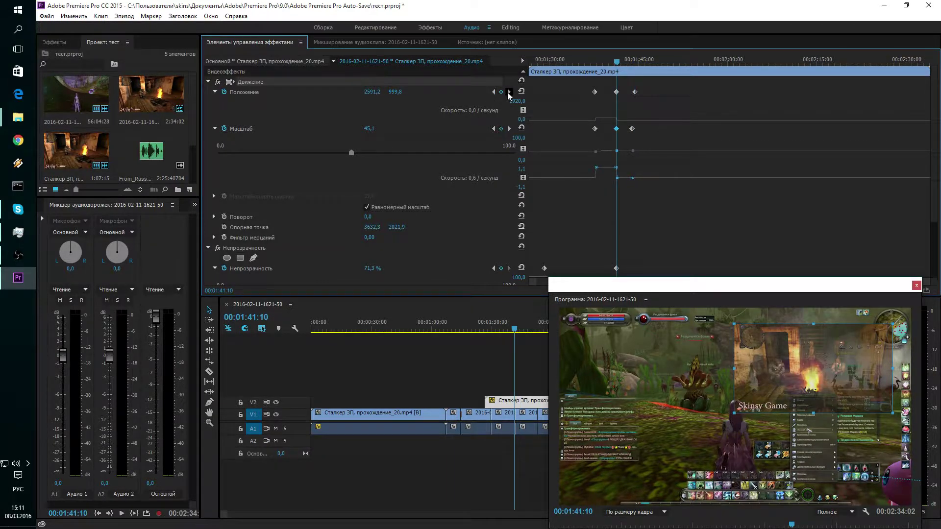
left_click(509, 92)
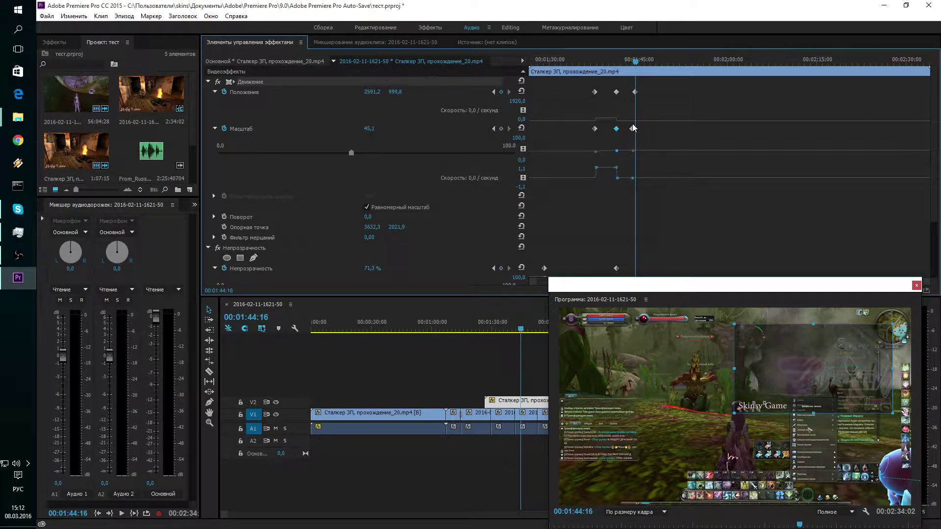
left_click(493, 128)
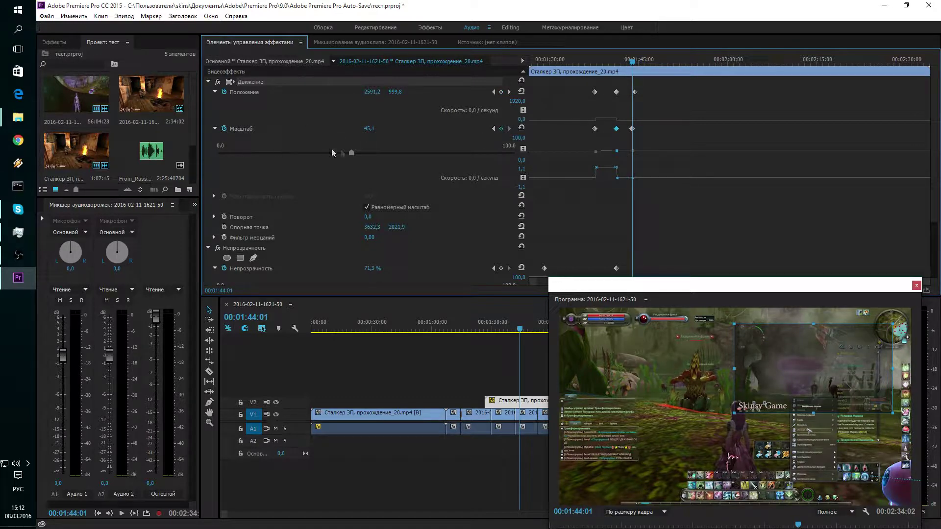
mouse_move(348, 151)
left_mouse_down()
mouse_move(304, 156)
mouse_move(315, 157)
left_mouse_up()
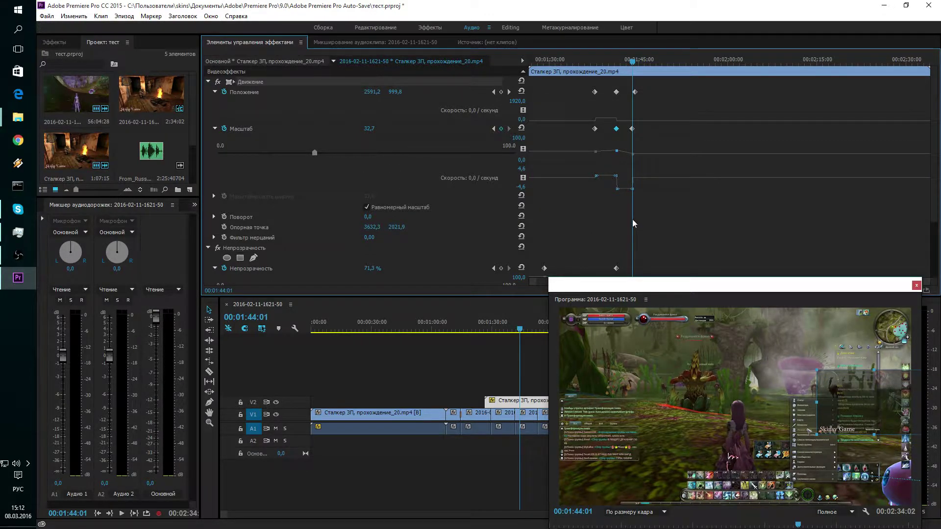
Step: Add an Opacity keyframe at 01:42:14 and raise the inset's opacity to 100 %
left_click_drag(633, 64, 623, 63)
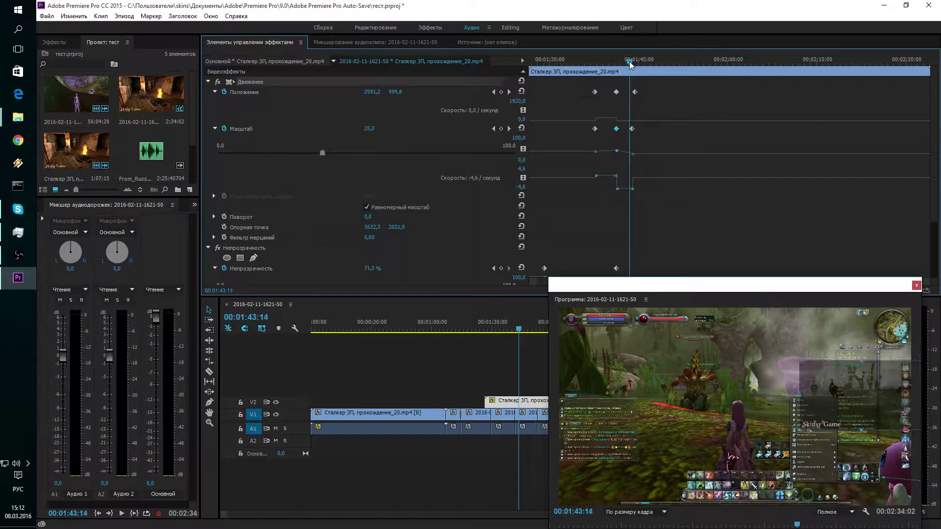
left_click(501, 268)
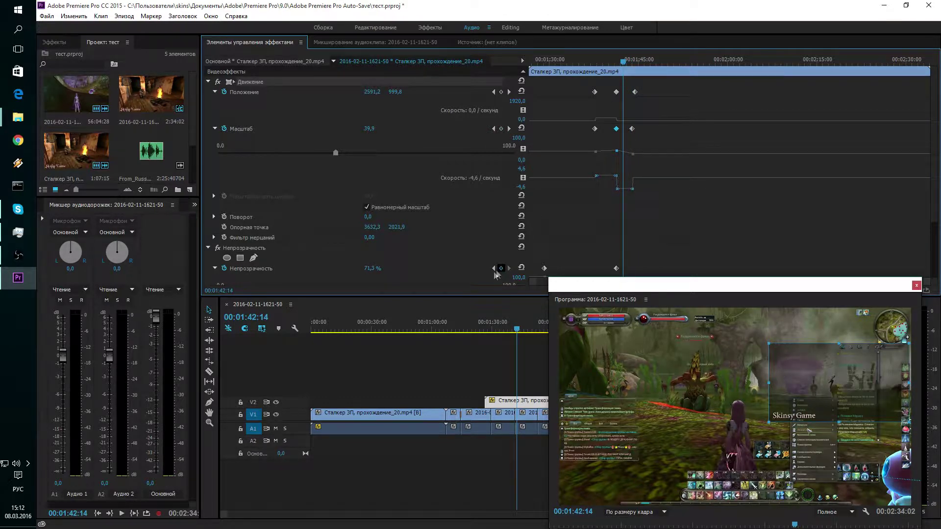
scroll(450, 259, "down", 1)
left_click_drag(430, 264, 519, 267)
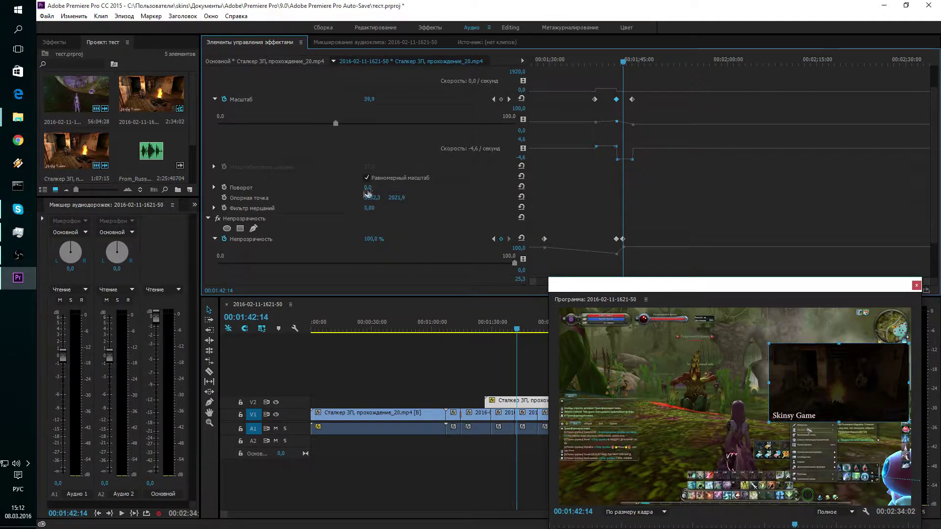
Step: Re-enter the inset's Opacity value, leaving it at 100 % on the keyframe
type("50")
key("Return")
left_click(372, 239)
type("100")
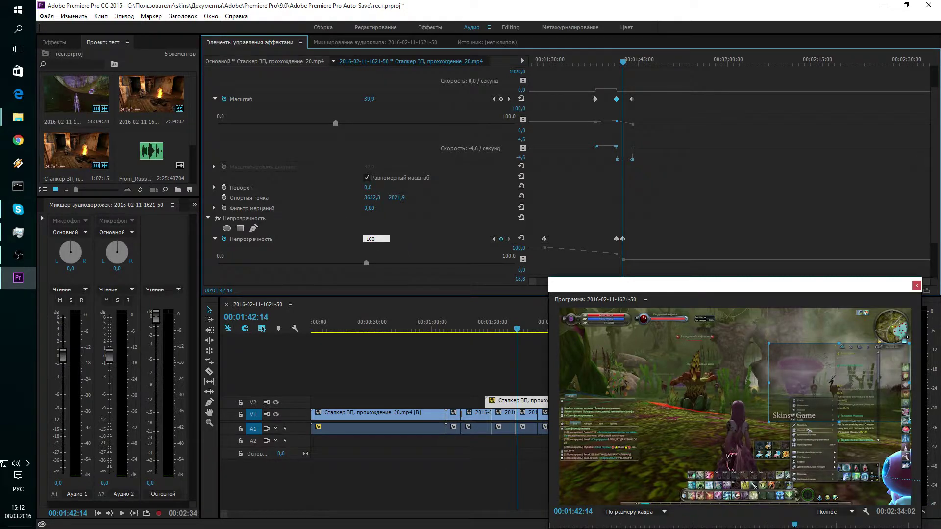
key("Return")
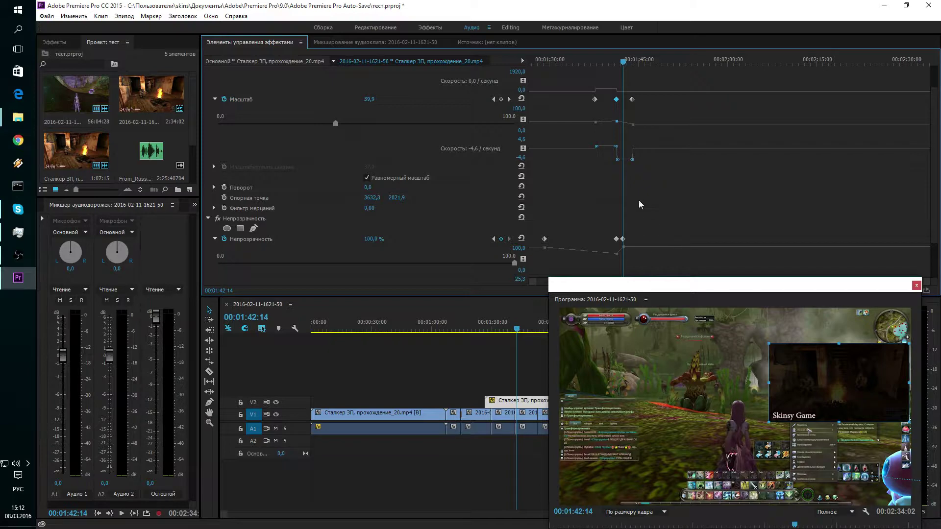
left_click(624, 240)
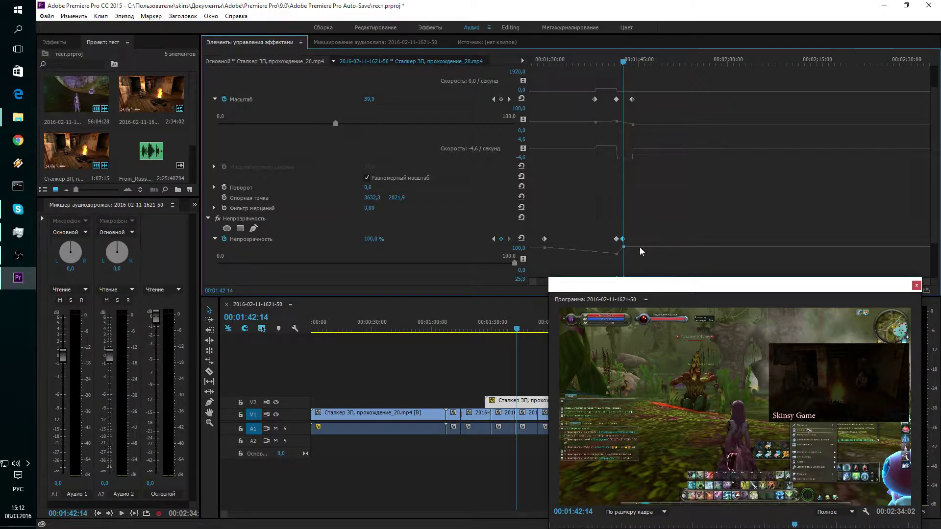
Step: At the 01:44:16 Position keyframe, move the inset lower left to 1377,2 × 1296,5 and enlarge the preview
left_click_drag(625, 62, 593, 69)
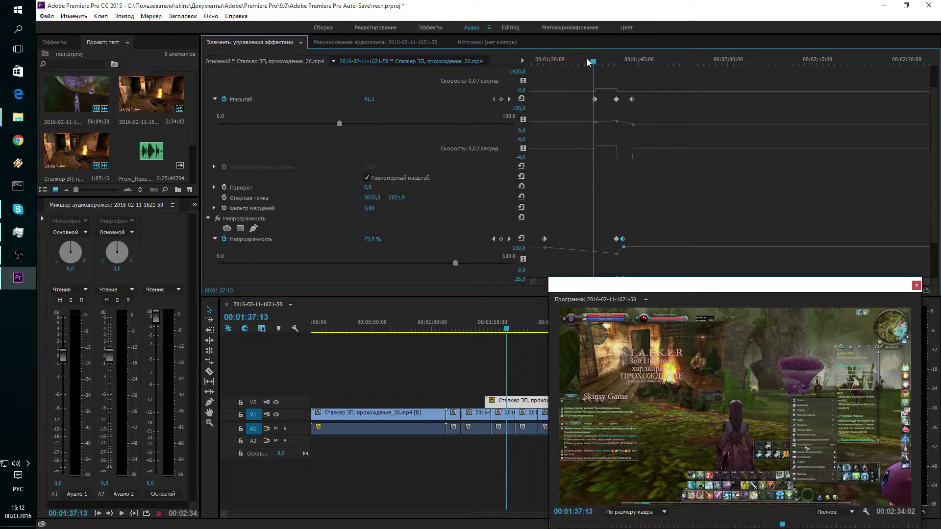
scroll(478, 107, "up", 2)
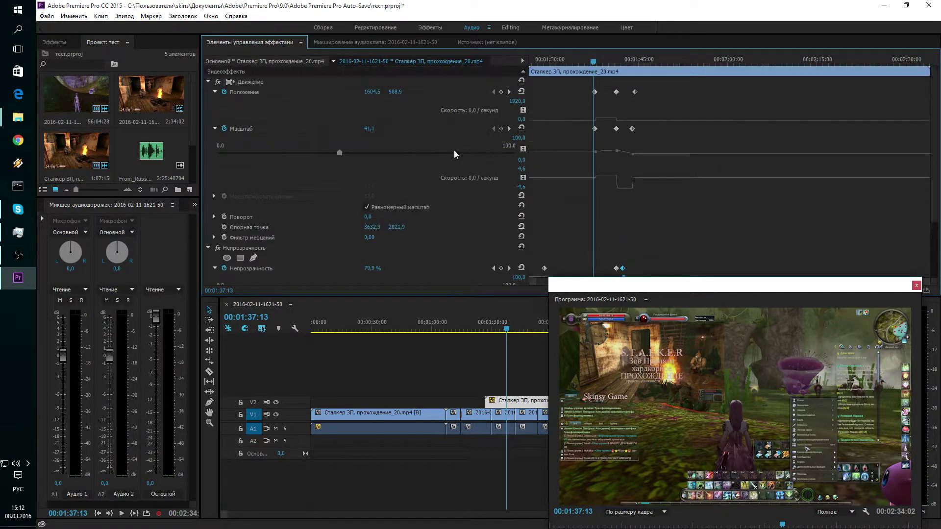
left_click(510, 92)
double_click(510, 93)
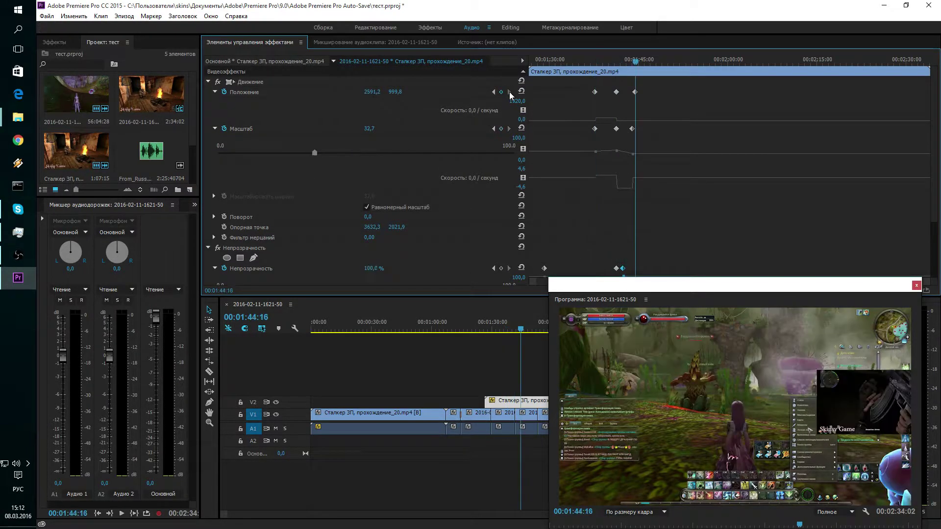
left_click(844, 405)
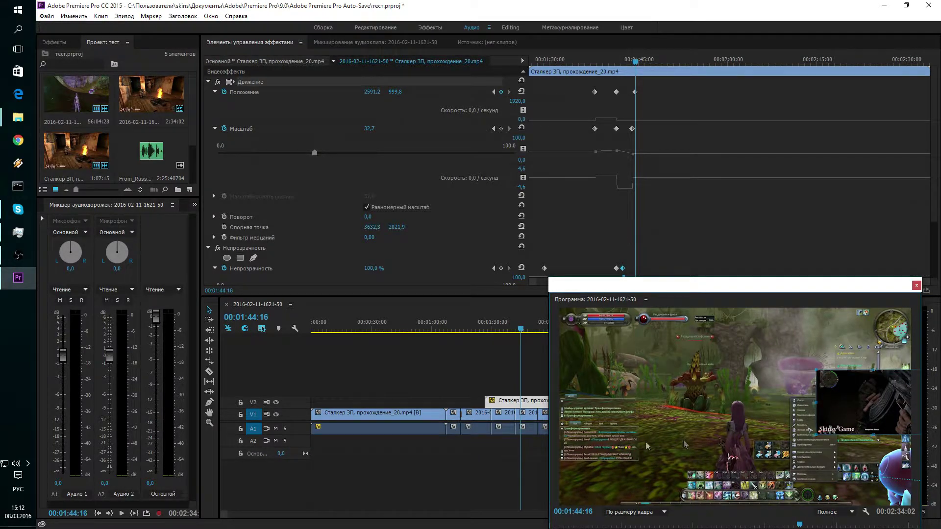
left_click_drag(855, 409, 635, 461)
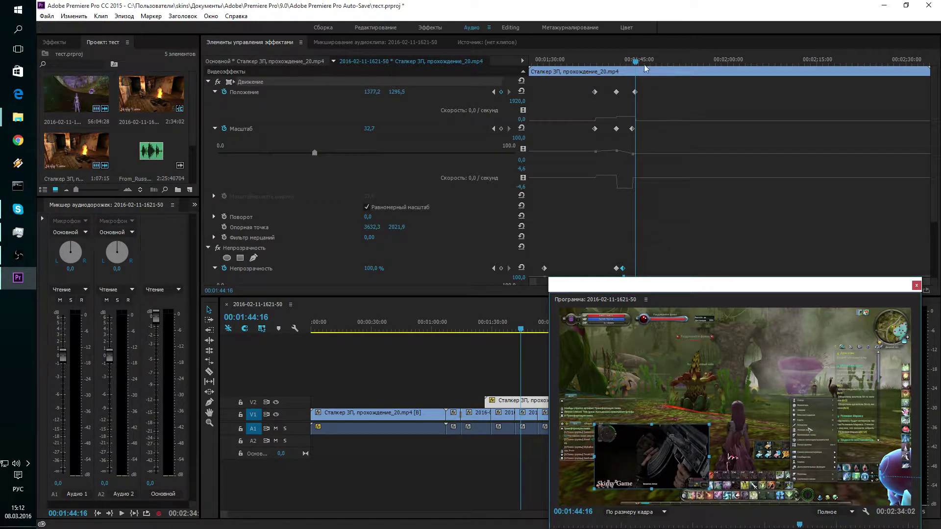
left_click_drag(636, 62, 590, 63)
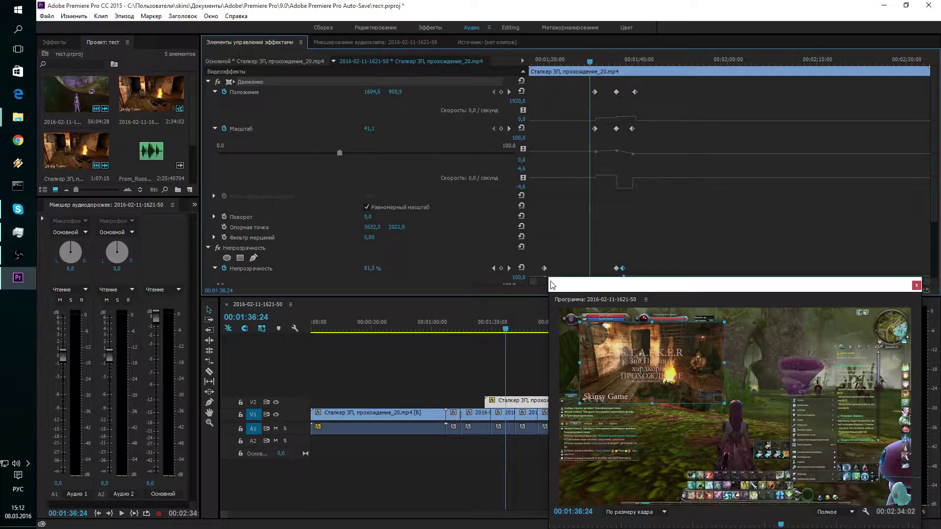
left_click_drag(551, 282, 365, 113)
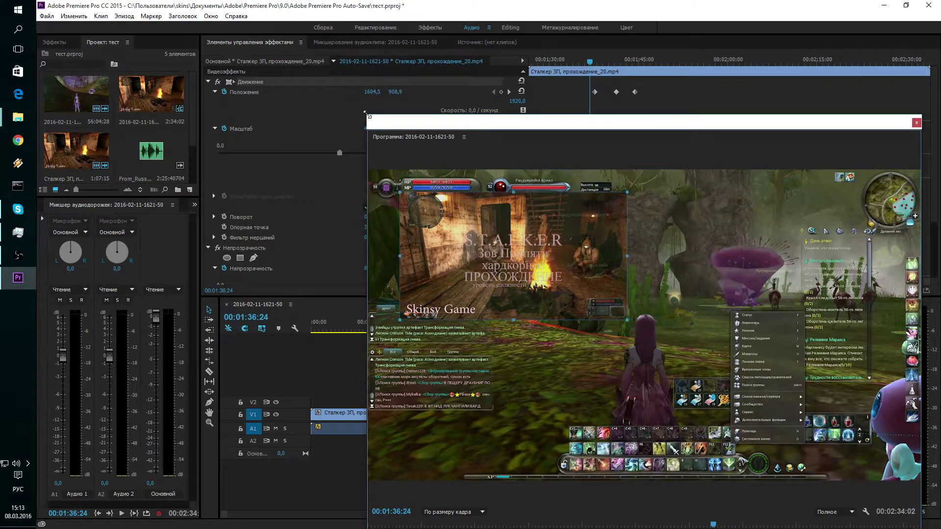
Step: Play the finished inset animation, then shrink the floating Program monitor back down
key("space")
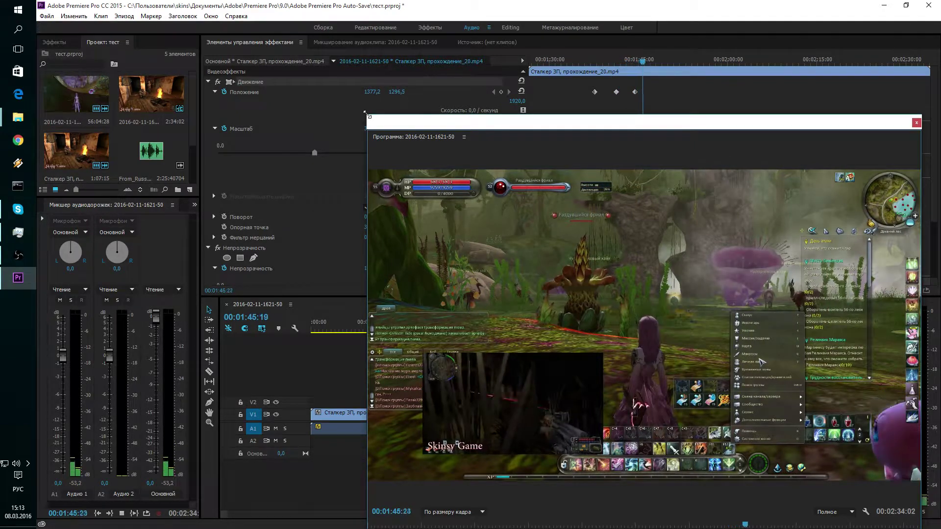
key("space")
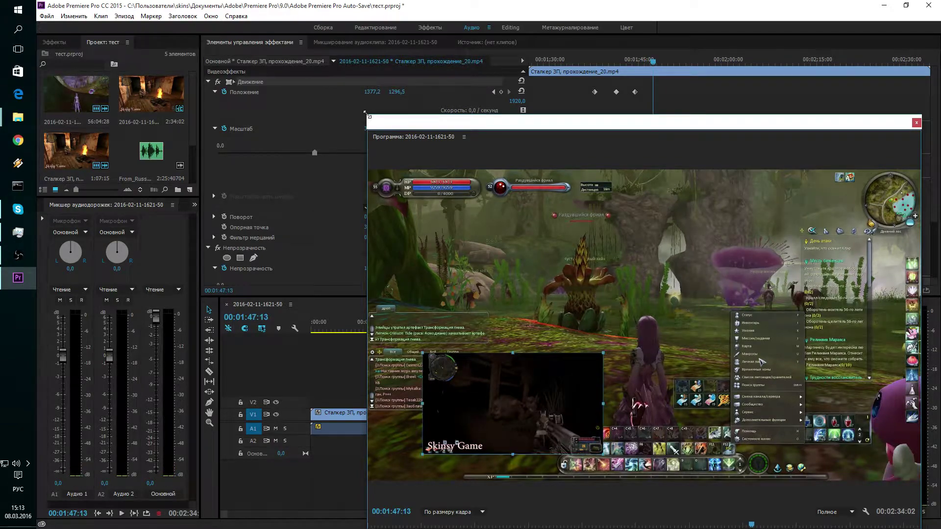
left_click(368, 119)
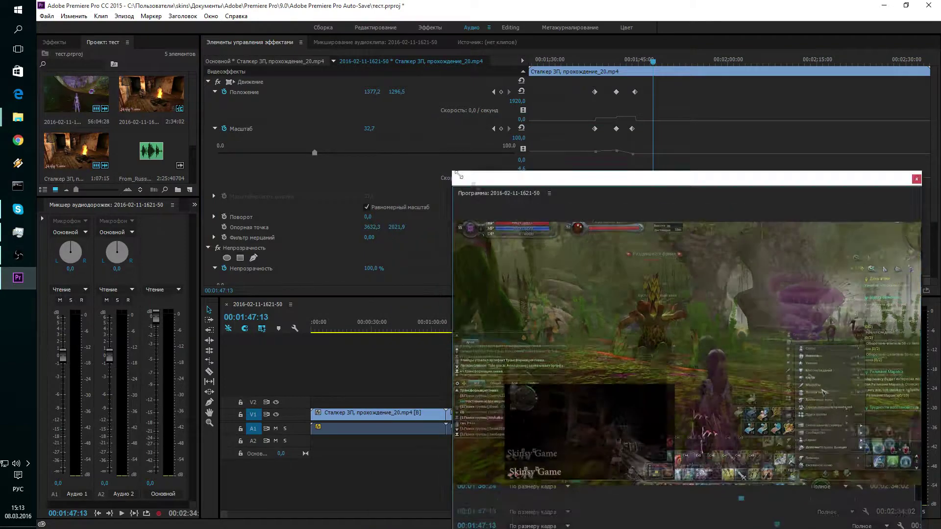
left_click_drag(365, 113, 566, 251)
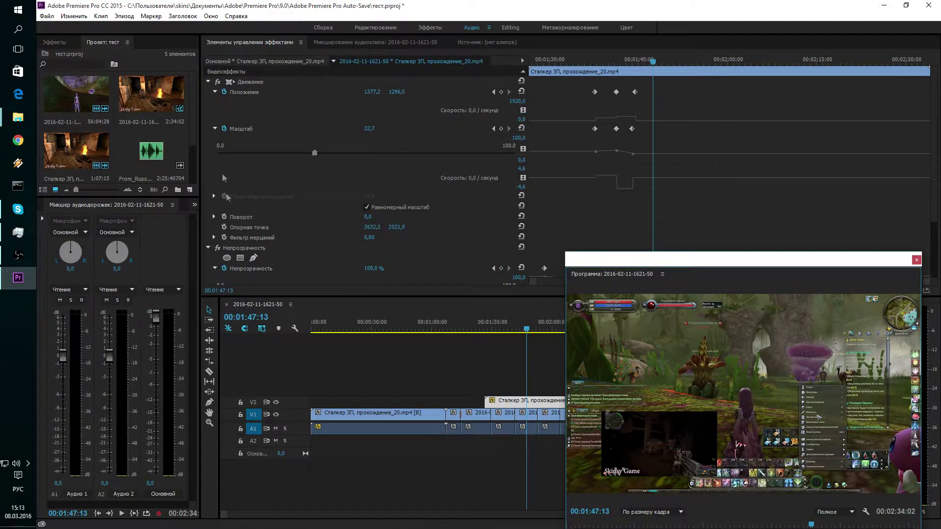
left_click(198, 144)
scroll(195, 154, "down", 2)
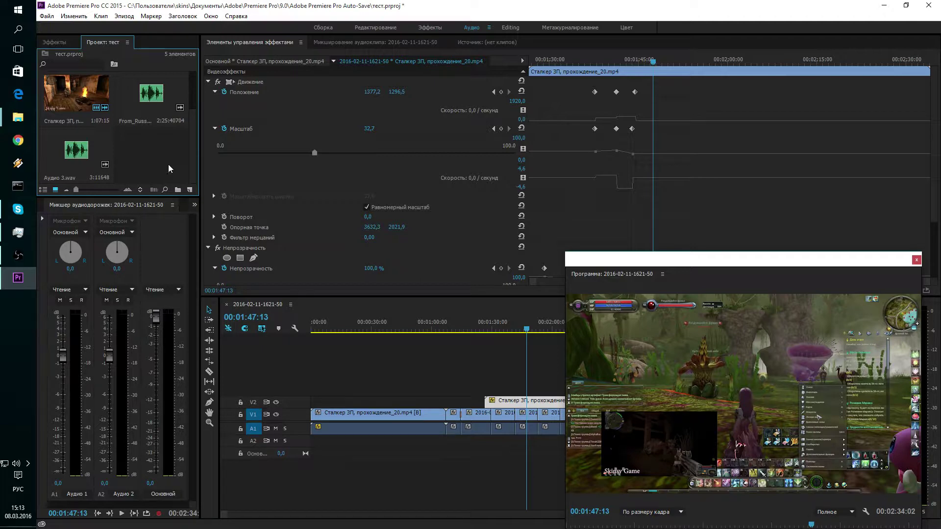
Step: Add a 1920×1080 title called Заголовок 01 from the Project panel's New Item menu
left_click(189, 192)
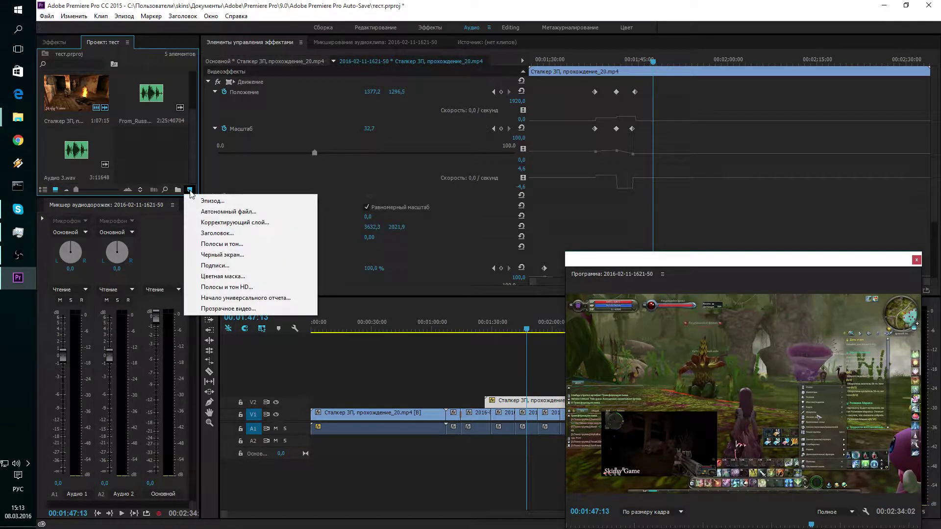
left_click(252, 234)
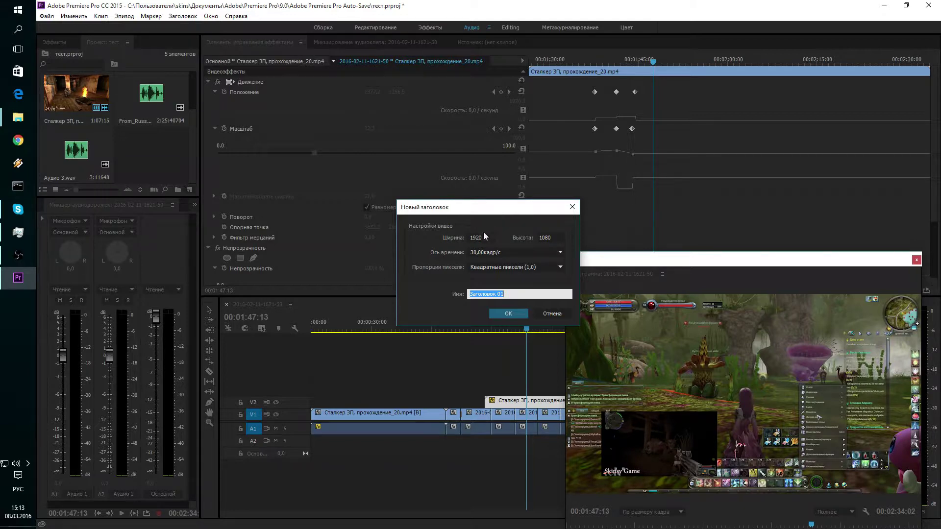
left_click(515, 313)
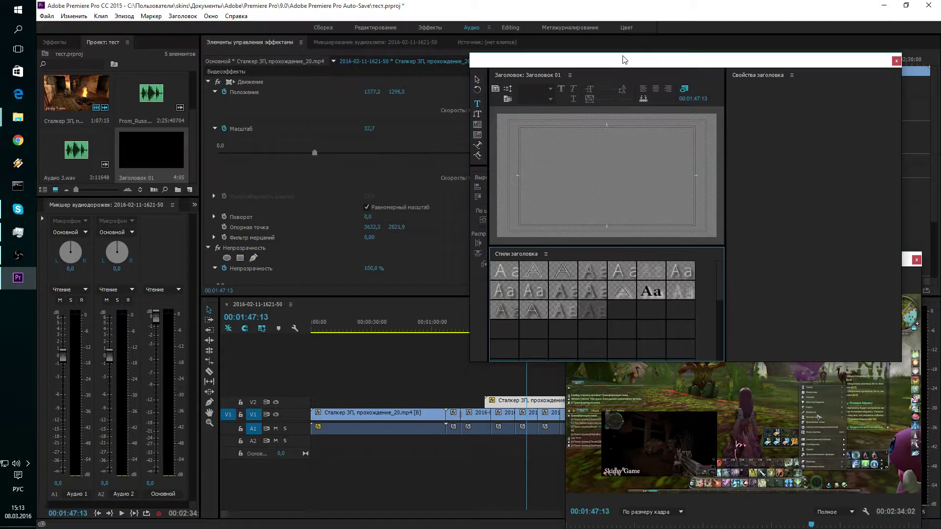
mouse_move(623, 60)
left_mouse_down()
mouse_move(261, 70)
mouse_move(271, 84)
left_mouse_up()
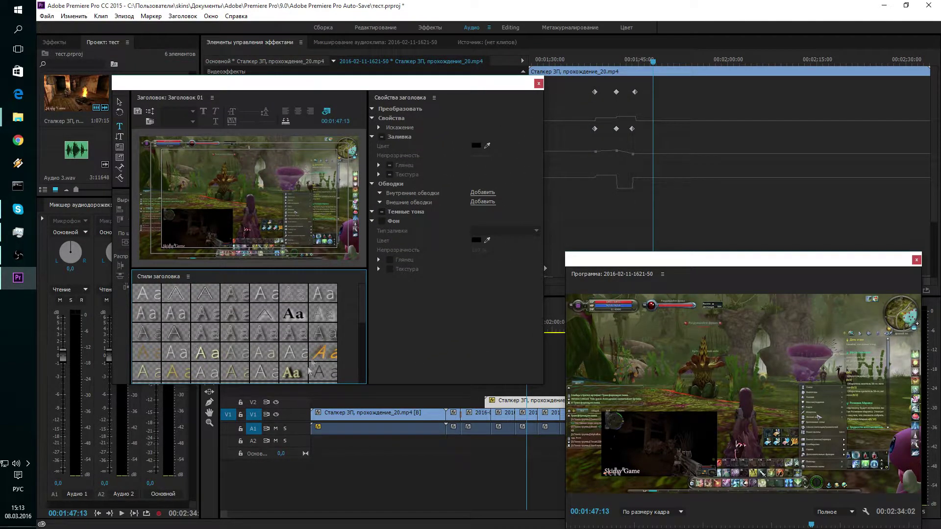
Step: Type ТЕКСТ on the title canvas and apply a bold italic Adobe Caslon Pro style
left_click(195, 166)
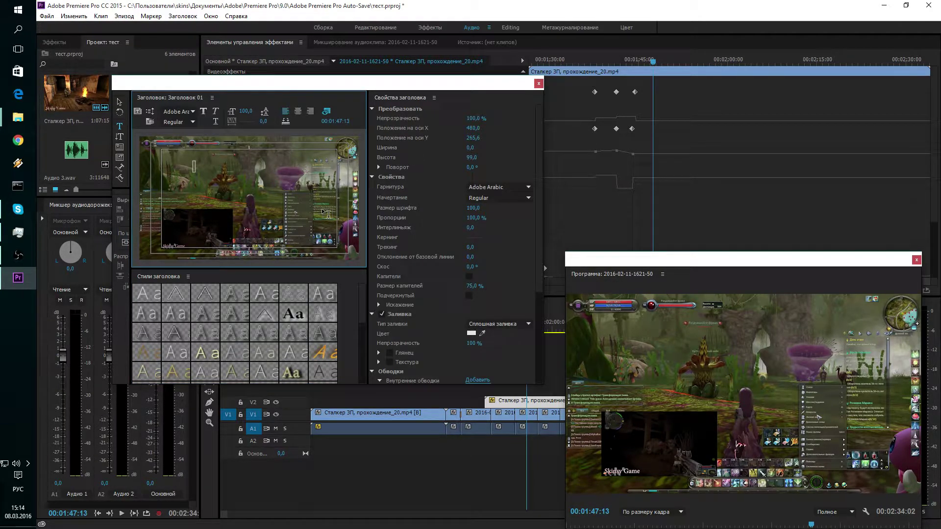
type("Пркст")
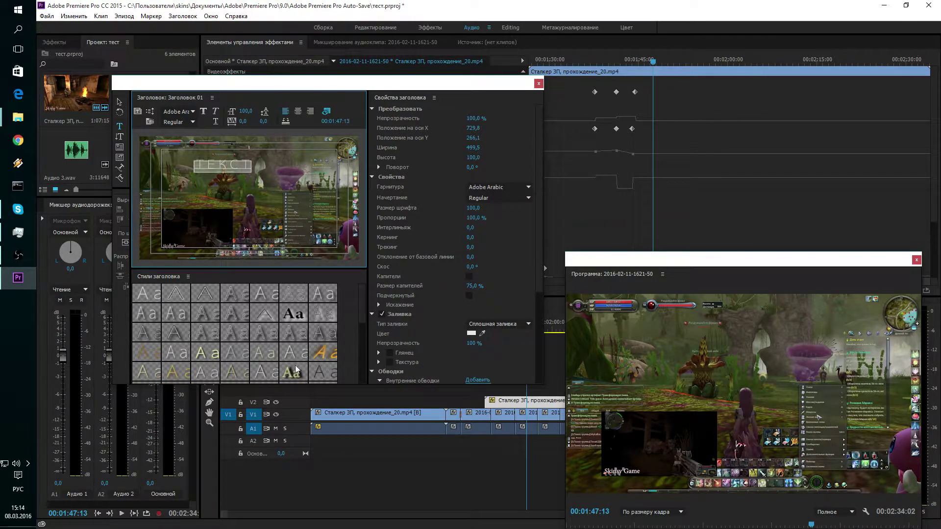
scroll(291, 364, "down", 3)
scroll(233, 353, "down", 1)
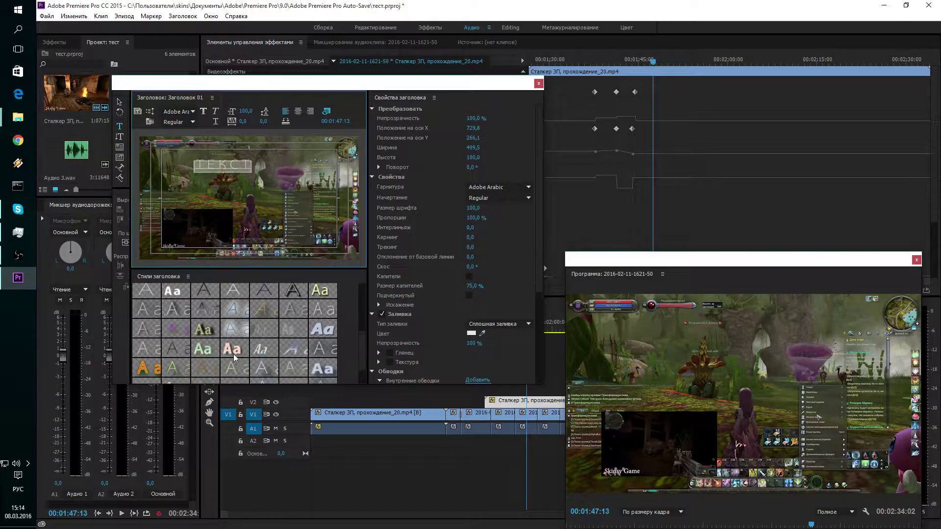
left_click(237, 329)
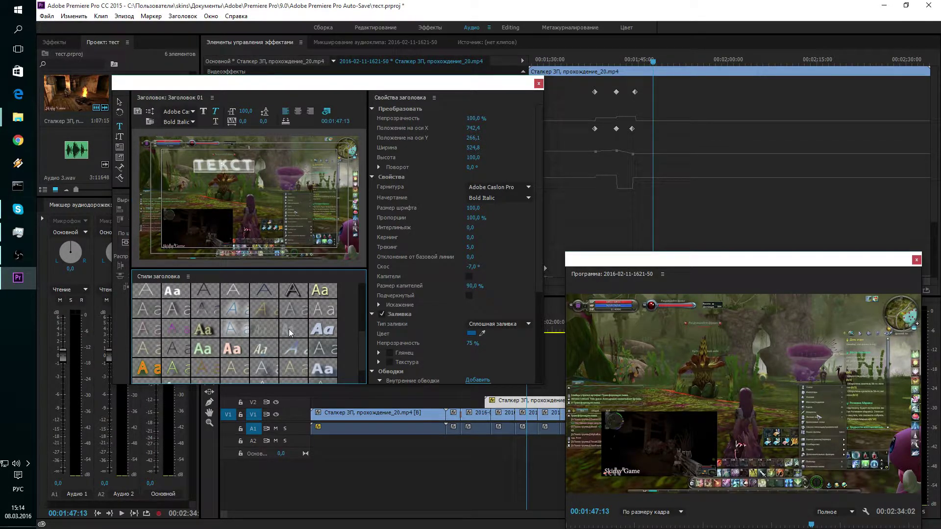
Step: Set the title text's font size to 200
left_click(243, 112)
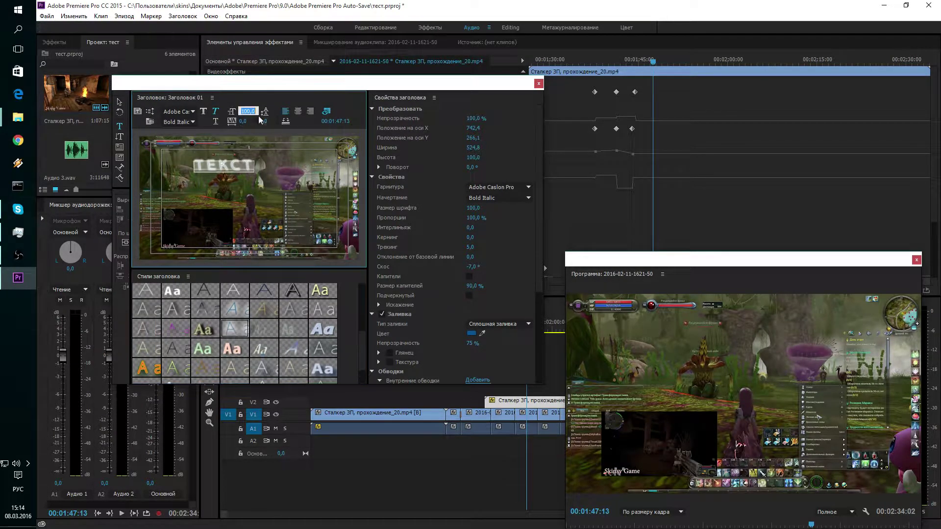
type("200")
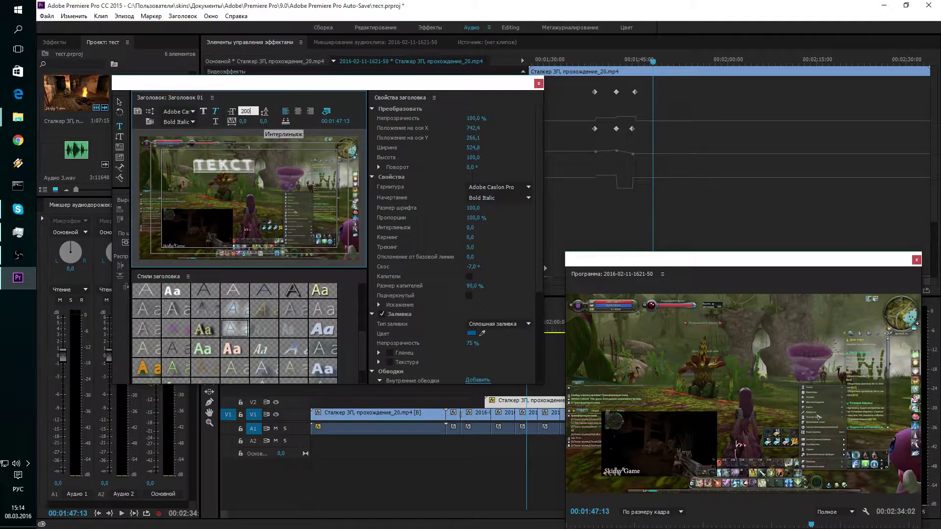
key("Return")
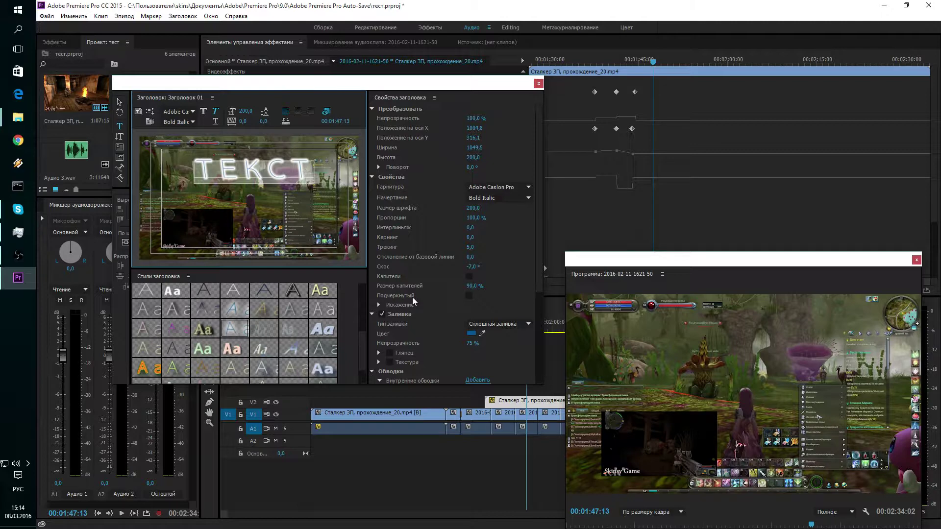
left_click_drag(540, 250, 537, 298)
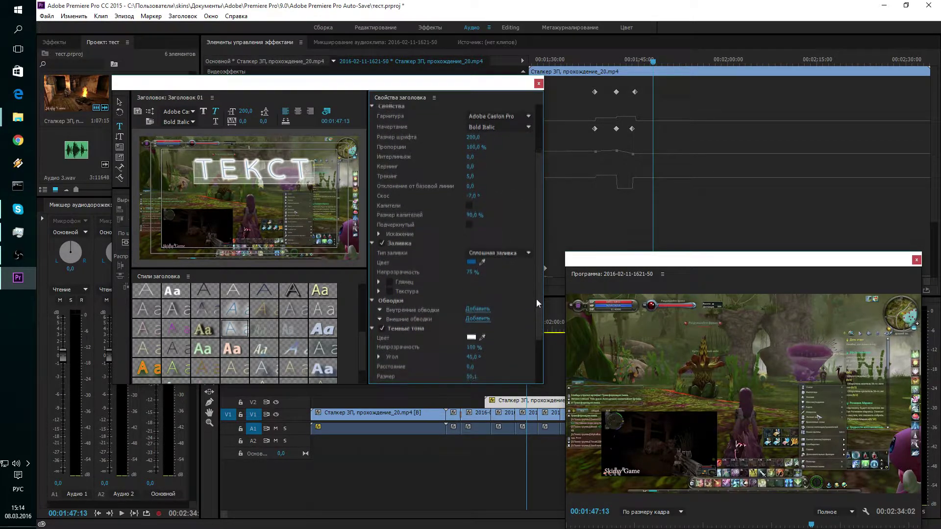
Step: Give the ТЕКСТ title text a purple fill colour
left_click(471, 262)
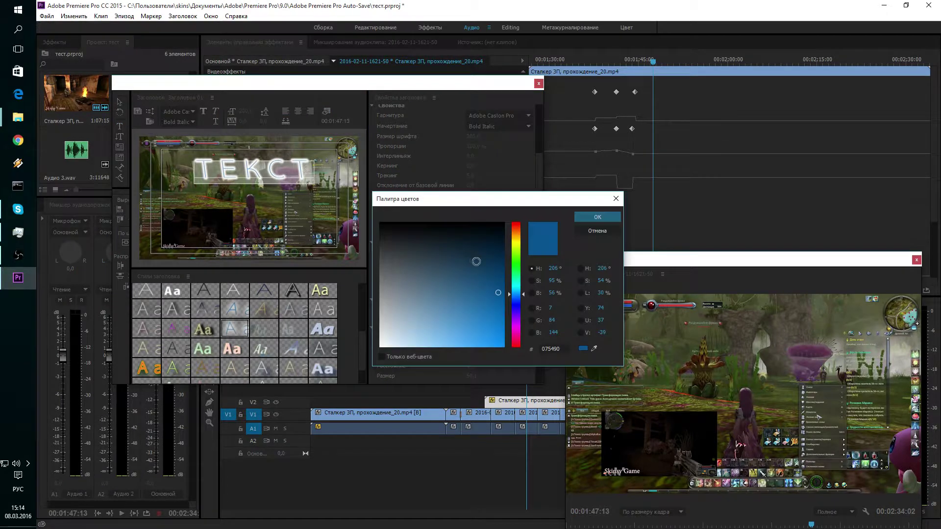
left_click(517, 322)
left_click(597, 217)
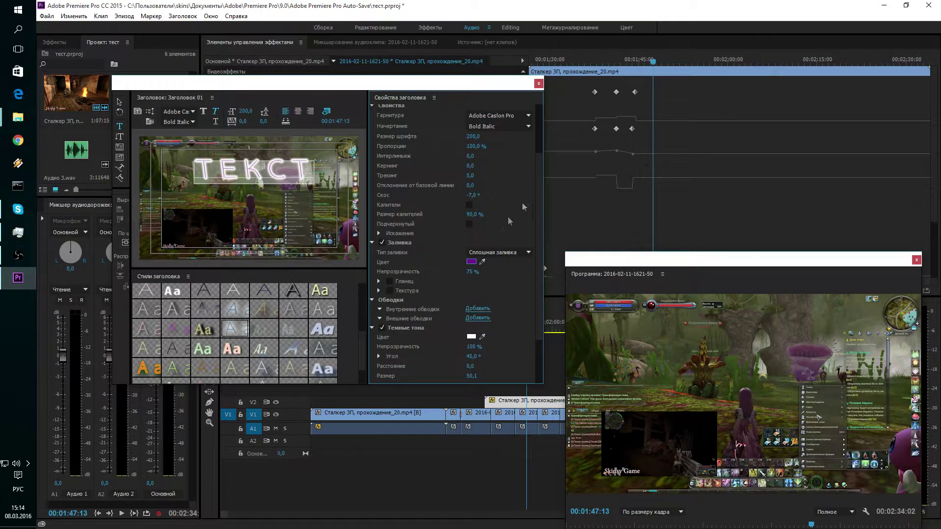
Step: Add a bright magenta outer stroke of type Край to the text, then close the title editor
left_click_drag(539, 172, 534, 223)
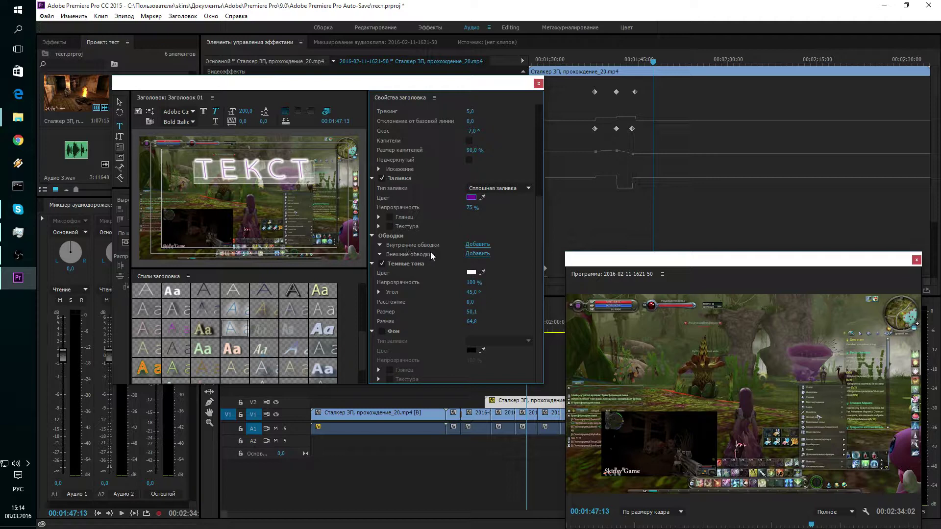
left_click(478, 253)
left_click(494, 275)
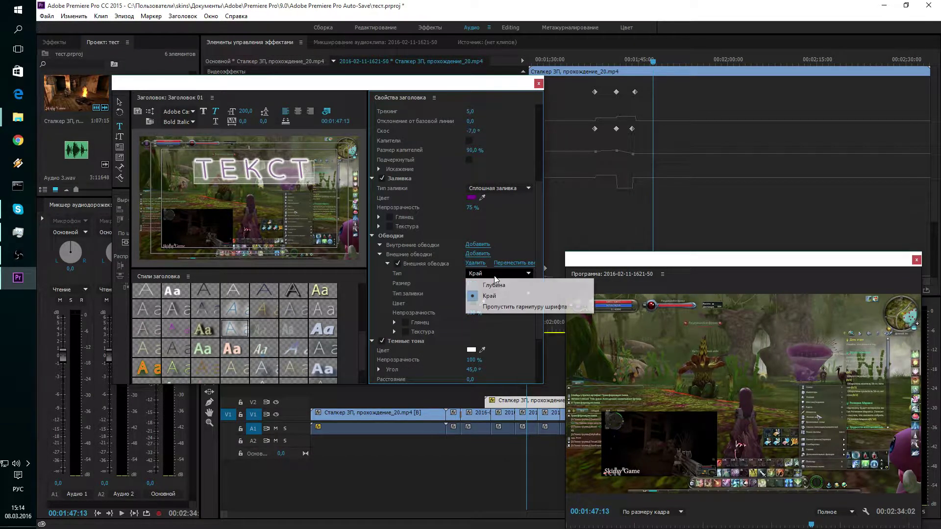
left_click(457, 302)
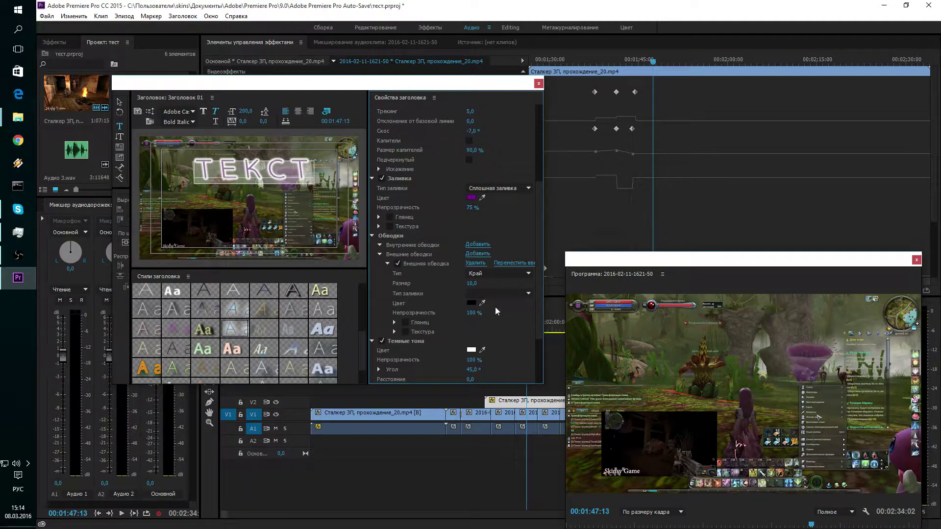
left_click(471, 303)
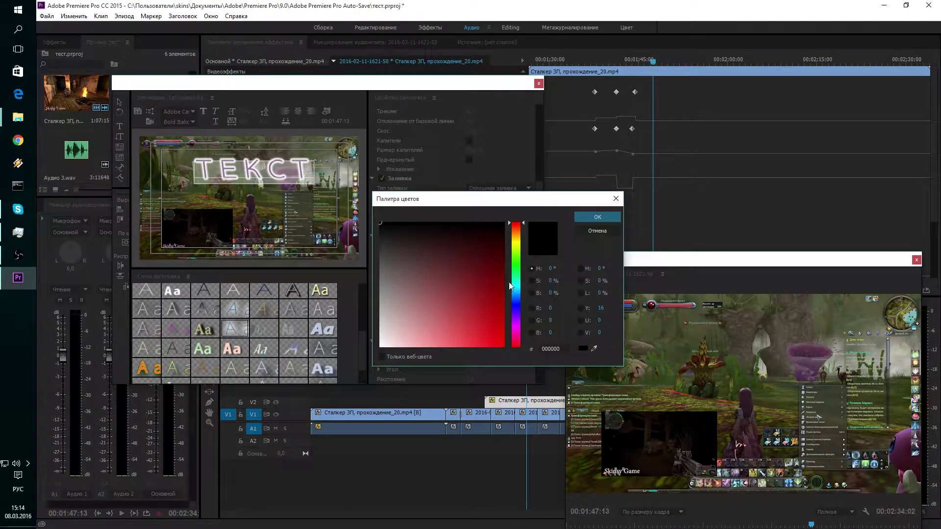
left_click(516, 324)
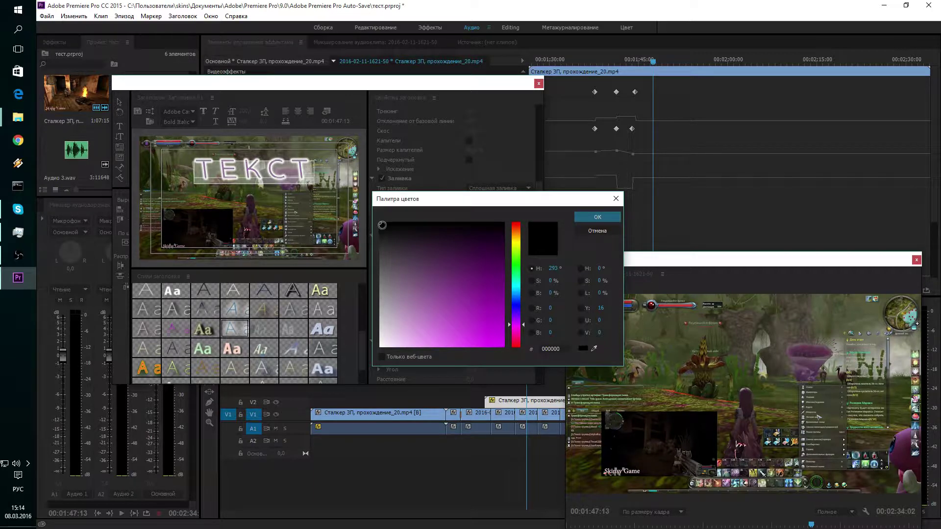
left_click_drag(382, 225, 504, 347)
left_click(593, 219)
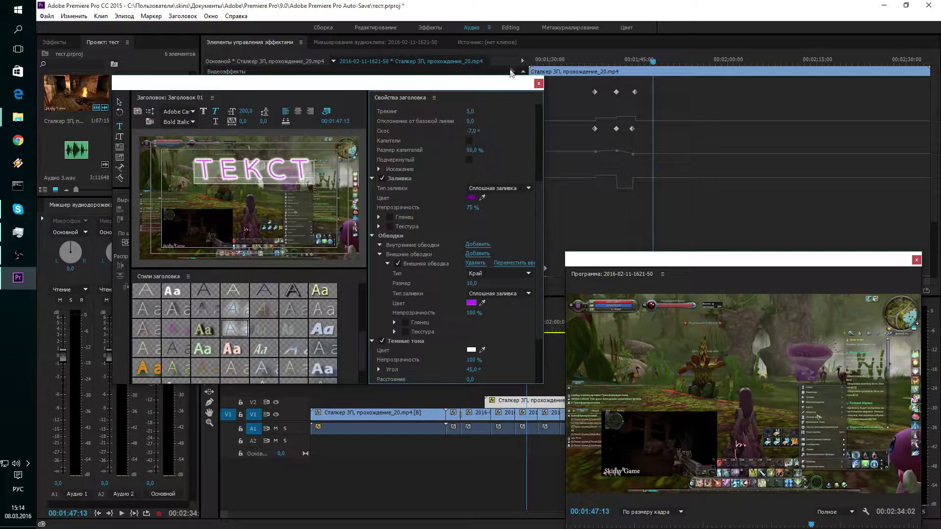
left_click(538, 84)
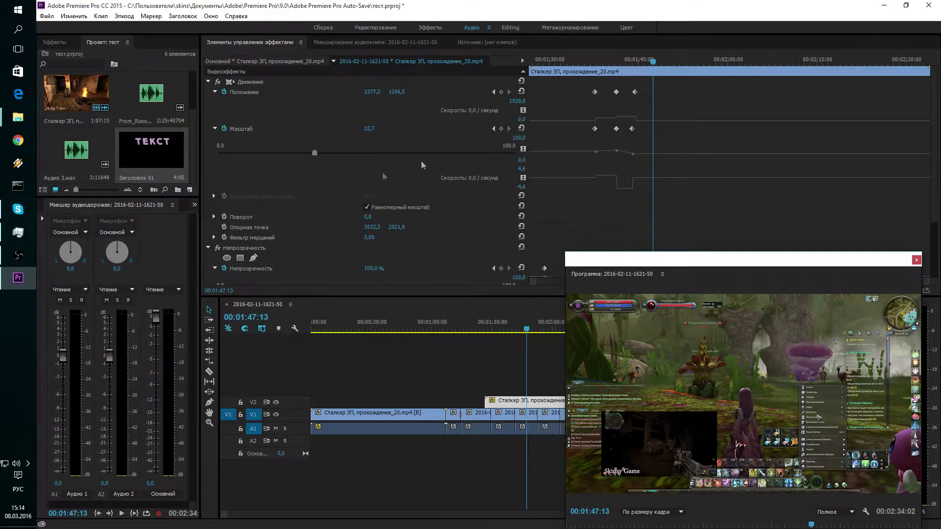
Step: Place Заголовок 01 on track V3 and trim it to a short clip
left_click_drag(149, 145, 535, 391)
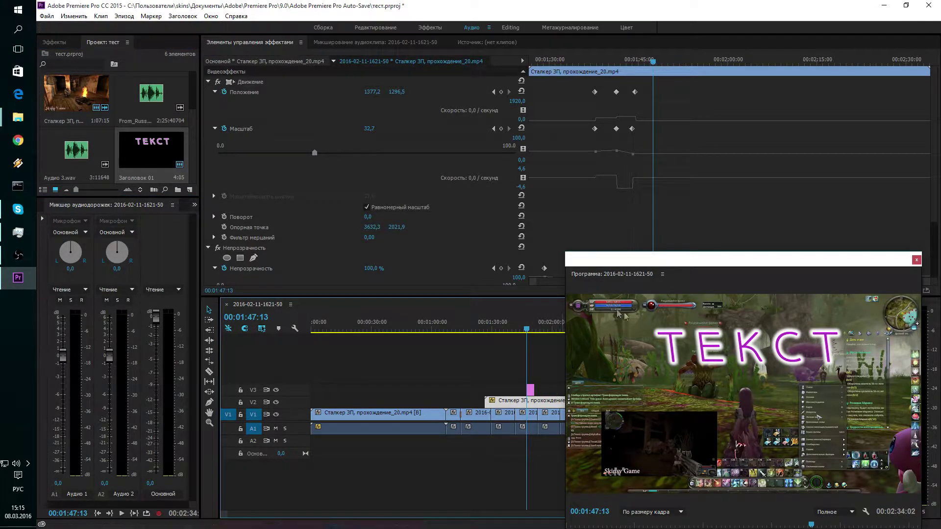
mouse_move(716, 265)
left_mouse_down()
mouse_move(222, 120)
mouse_move(220, 98)
left_mouse_up()
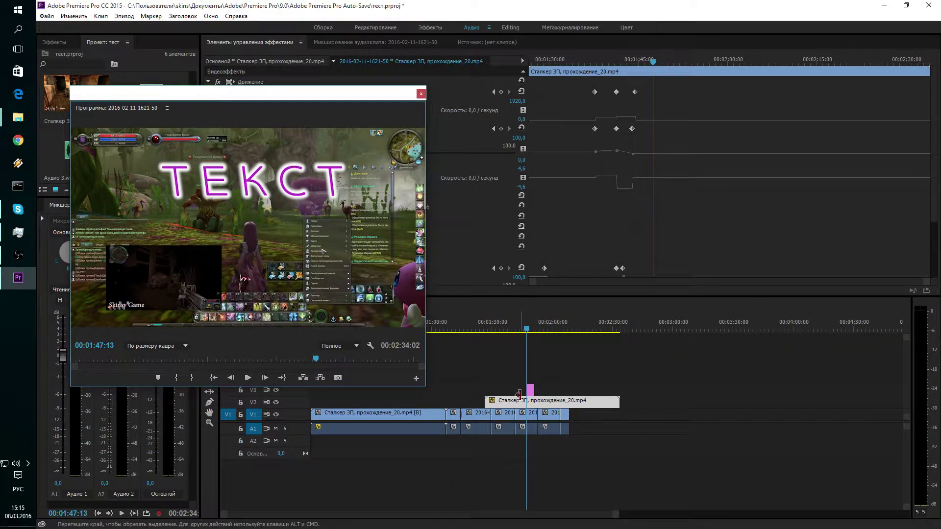
left_click_drag(538, 390, 587, 391)
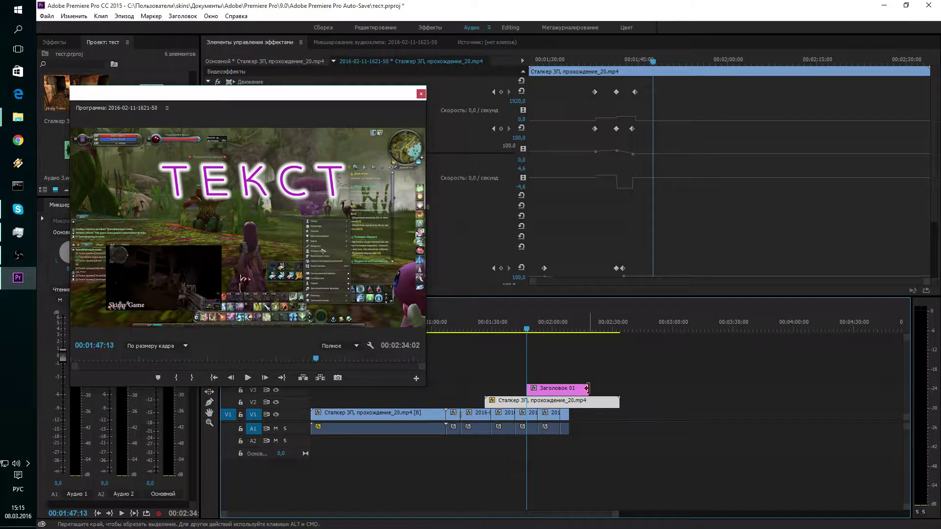
left_click_drag(586, 391, 544, 391)
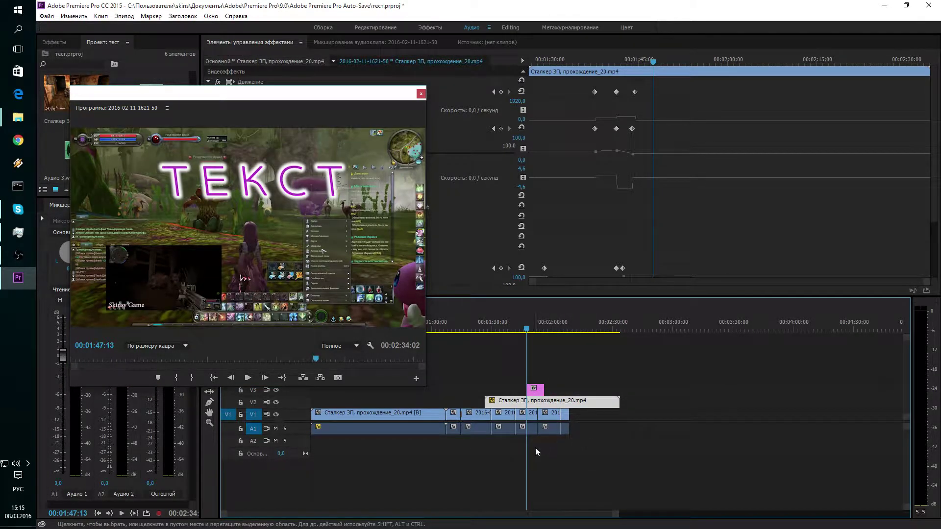
Step: Preview the title over the gameplay and move the Program monitor window to the upper right
key("space")
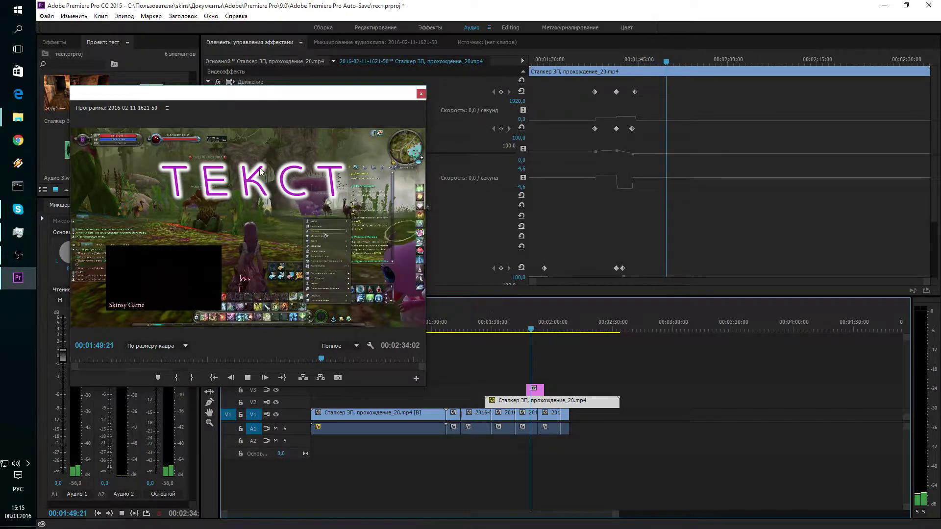
key("space")
left_click(535, 390)
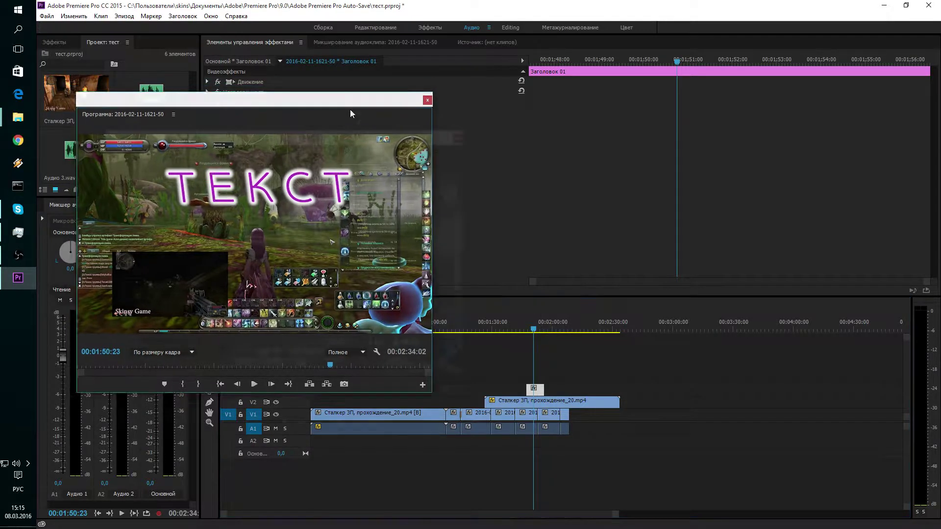
left_click_drag(342, 98, 733, 221)
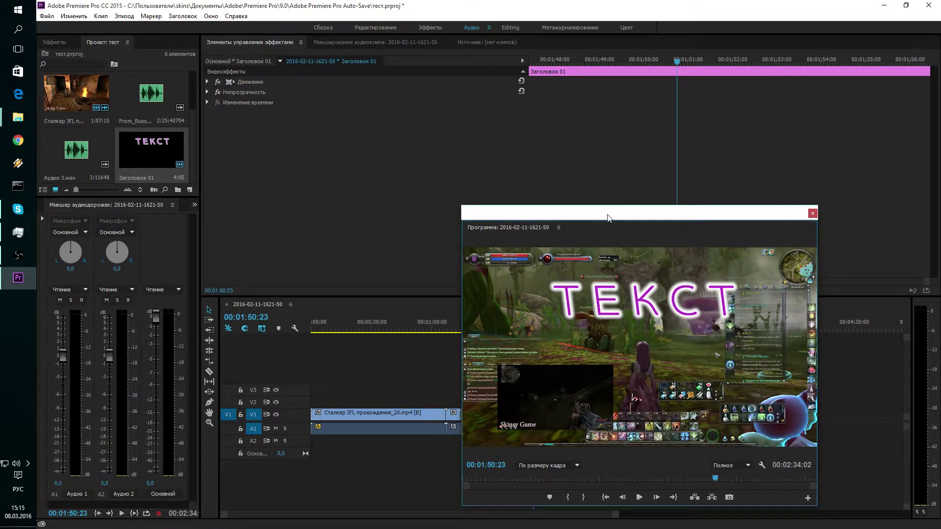
left_click_drag(608, 217, 651, 73)
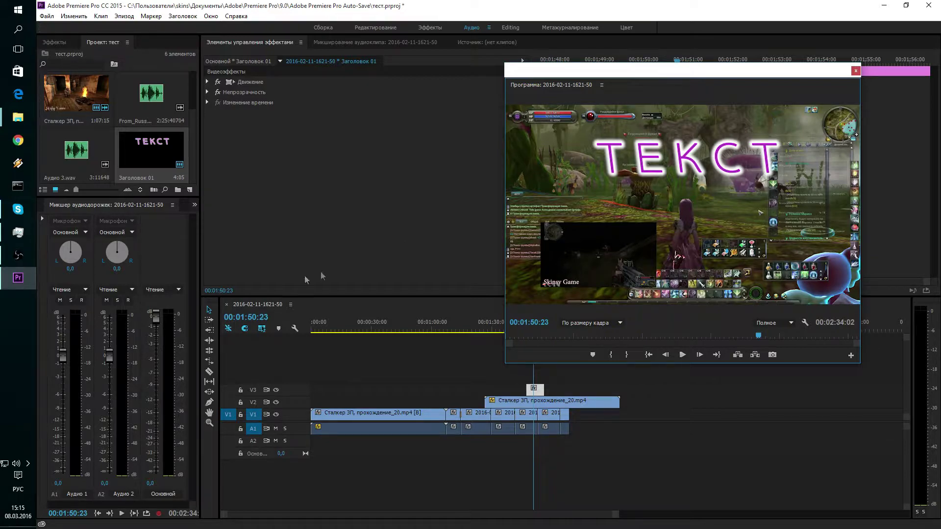
Step: Import the counter-strike JPG from the Explorer 9.0 folder into the Premiere Project panel
mouse_move(6, 126)
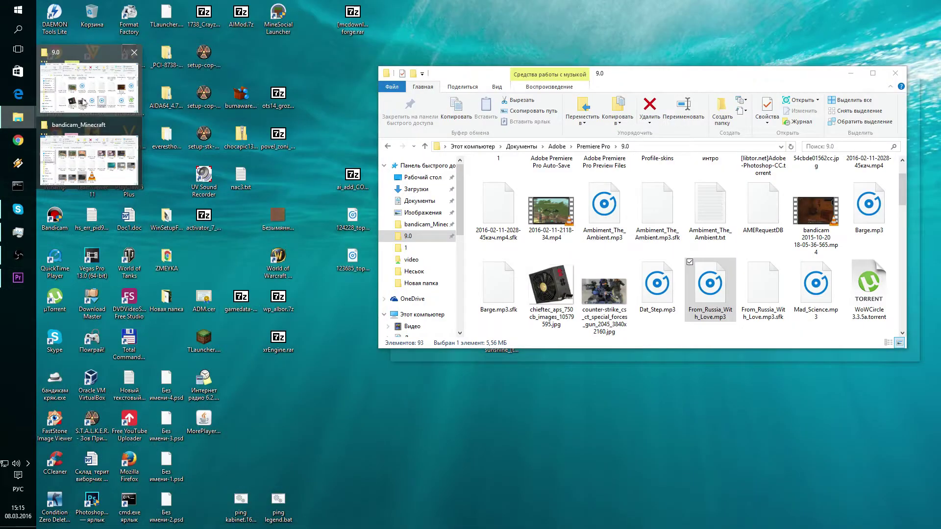
left_click(88, 81)
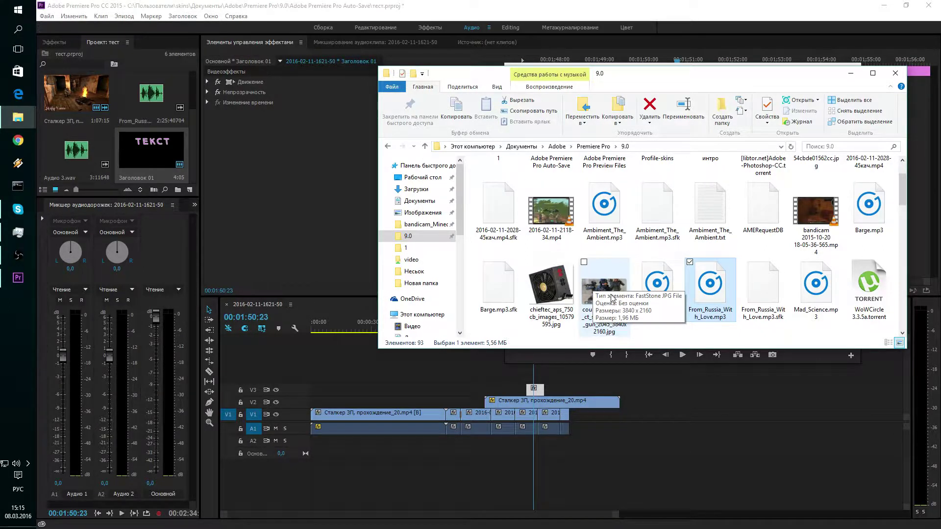
left_click_drag(608, 298, 163, 155)
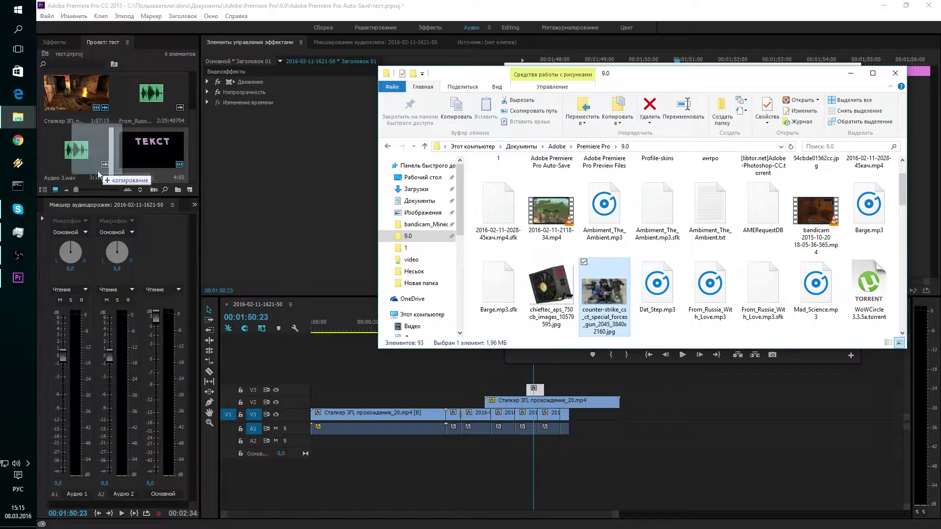
left_click_drag(163, 155, 116, 176)
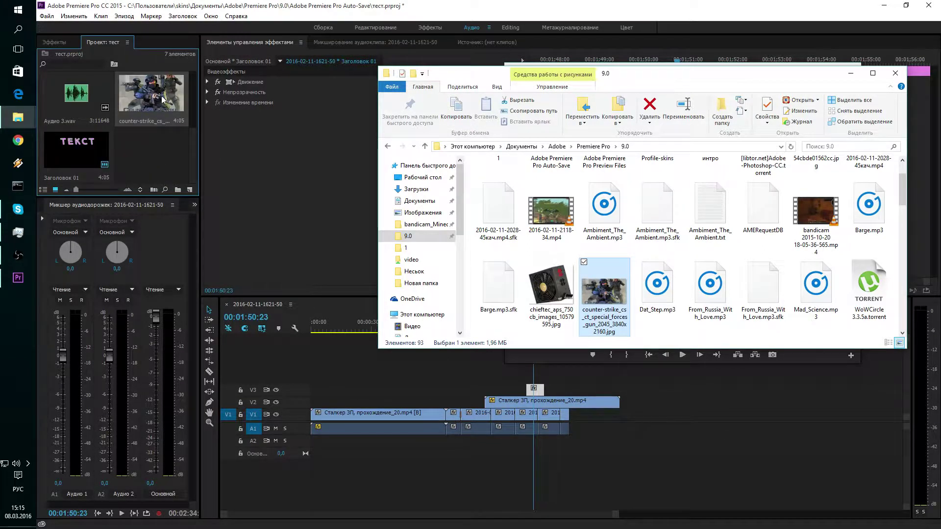
left_click(842, 77)
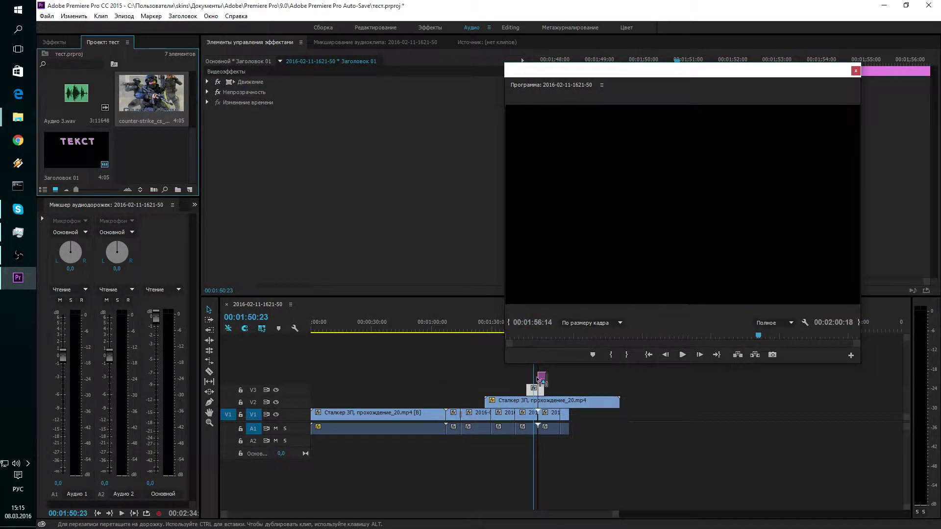
Step: Place the counter-strike image on V3, move ТЕКСТ to V4, lengthen the image, and park at 00:01:41:27
left_click_drag(538, 368, 537, 378)
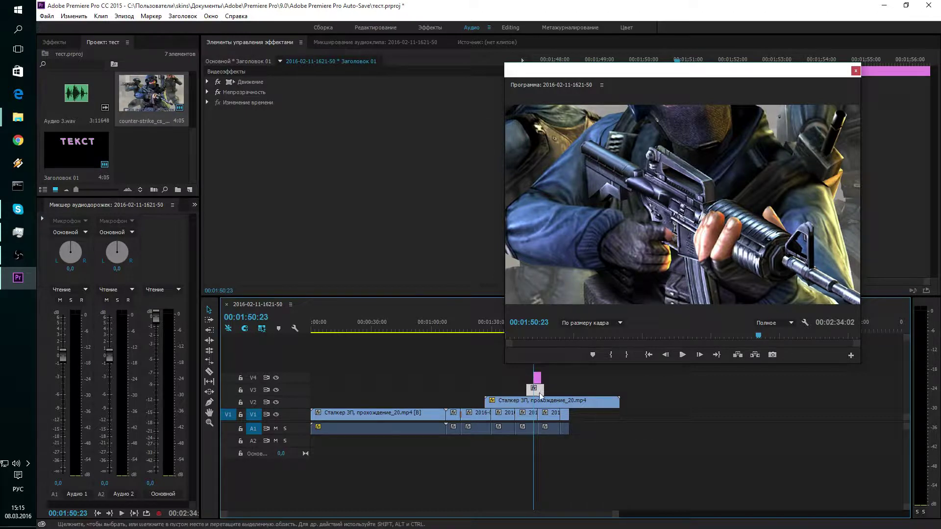
mouse_move(536, 394)
left_mouse_down()
mouse_move(517, 378)
mouse_move(519, 391)
left_mouse_up()
left_click_drag(520, 390, 532, 391)
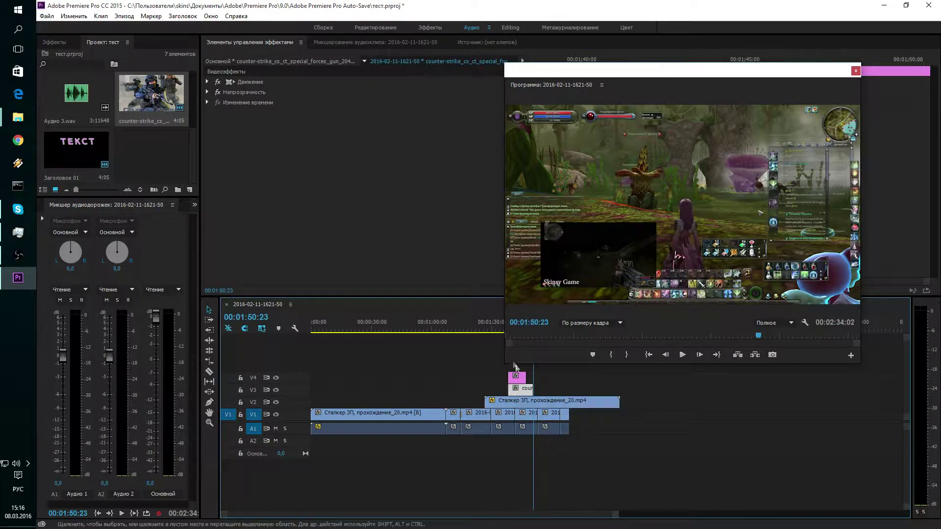
left_click_drag(570, 62, 694, 161)
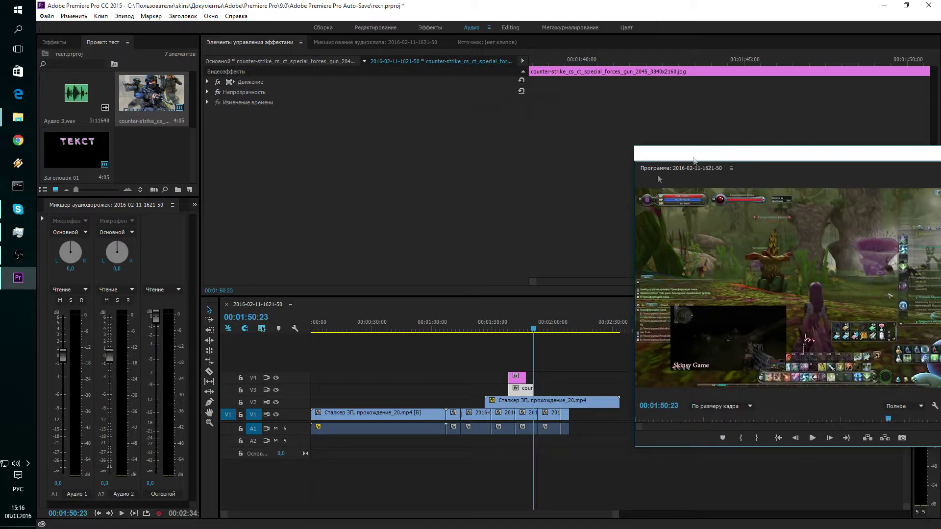
left_click_drag(533, 334, 515, 334)
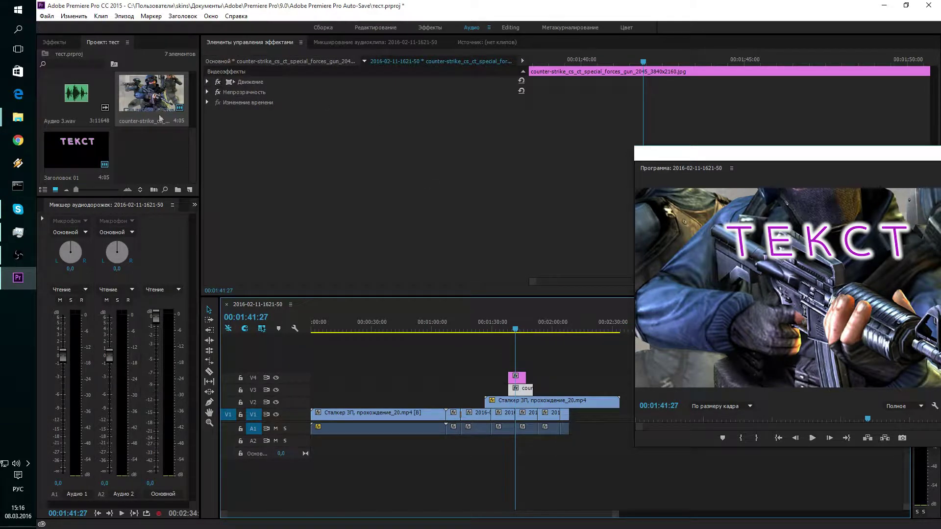
Step: Scale the Counter-Strike image down to 24,6 under Motion > Scale
left_click(208, 82)
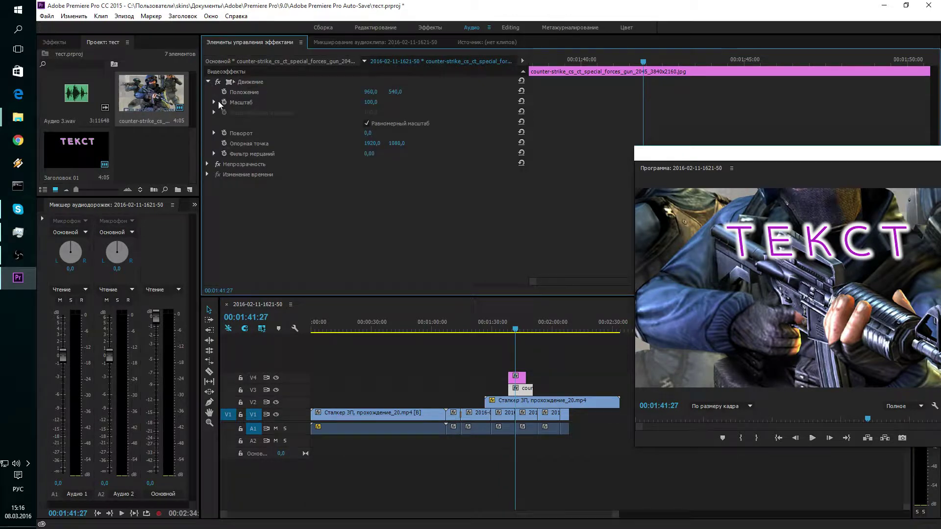
left_click(214, 102)
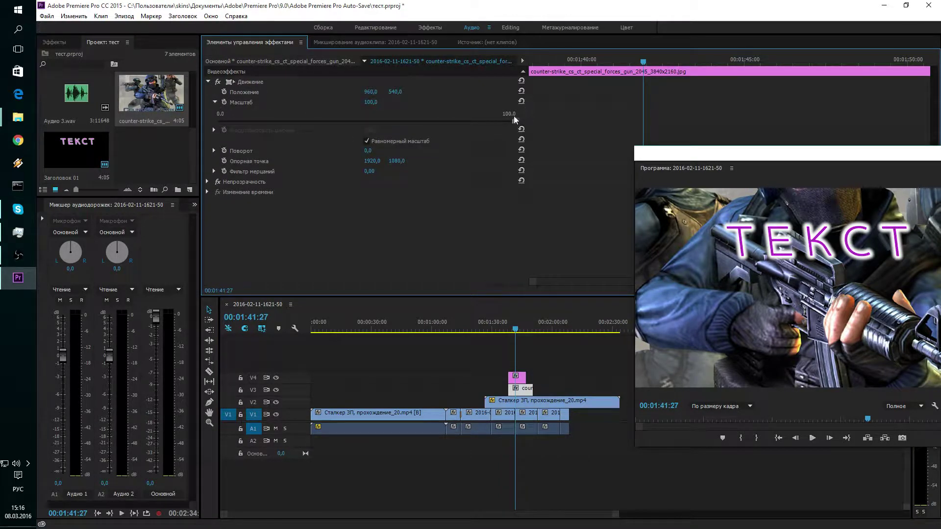
left_click_drag(514, 118, 510, 123)
left_click_drag(439, 121, 367, 129)
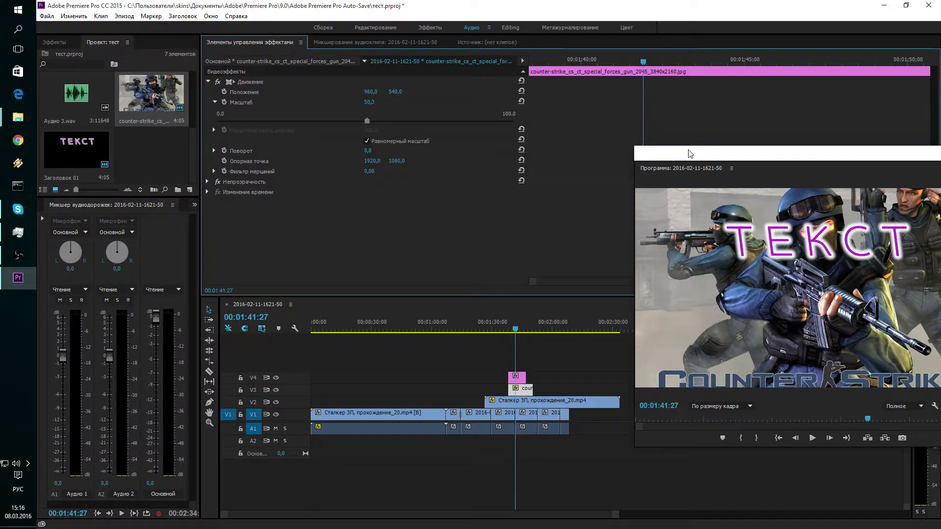
left_click_drag(690, 153, 596, 147)
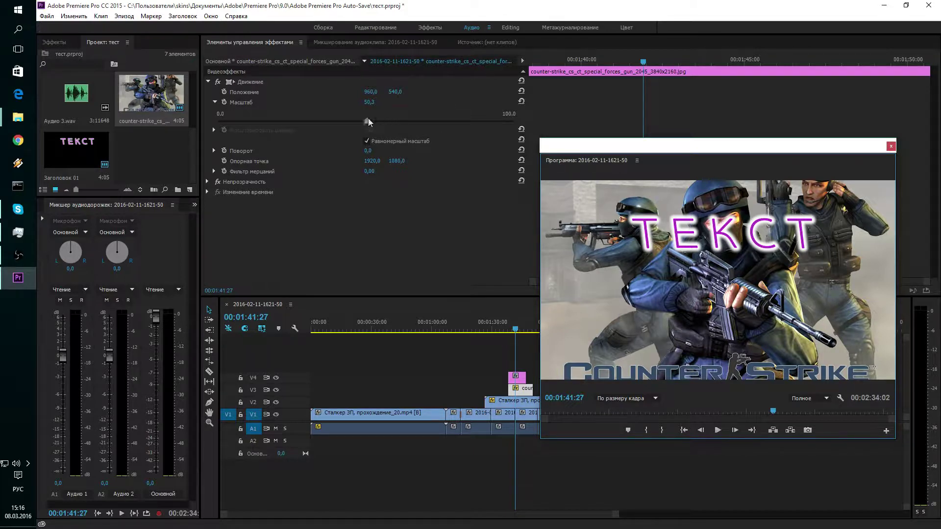
left_click_drag(367, 121, 294, 137)
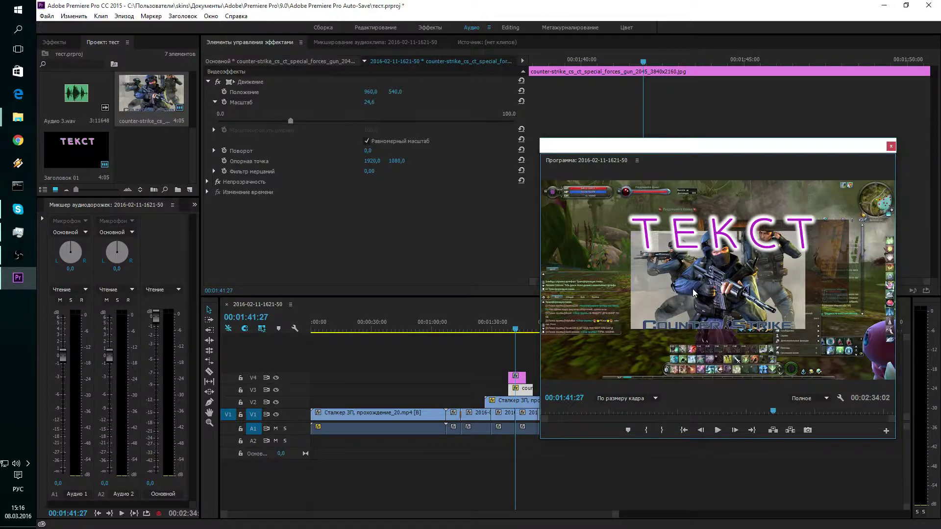
Step: Reselect the image clip and return to its Effect Controls settings
left_click(707, 274)
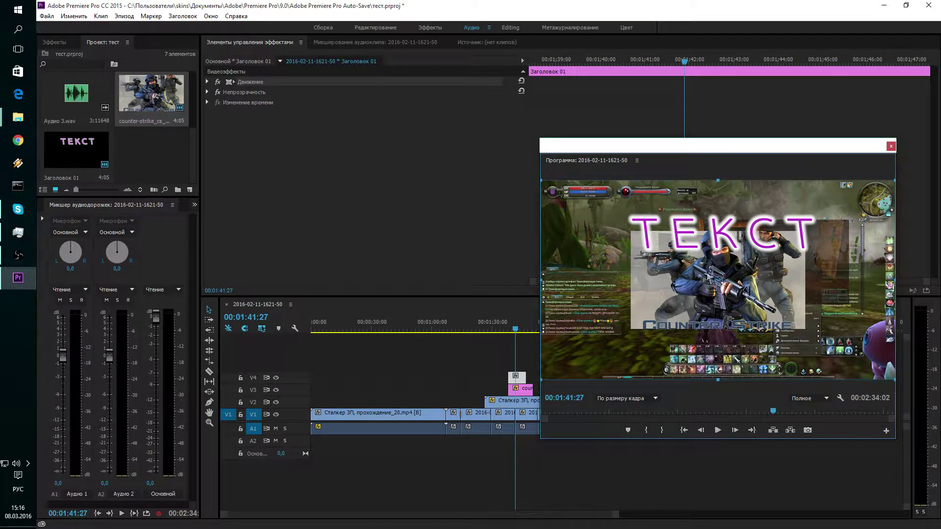
left_click(635, 328)
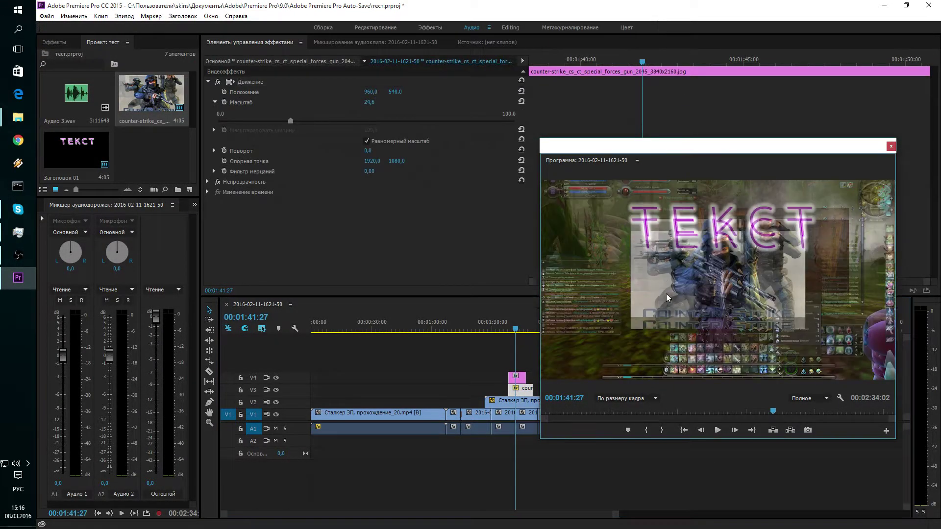
left_click(666, 294)
left_click(525, 392)
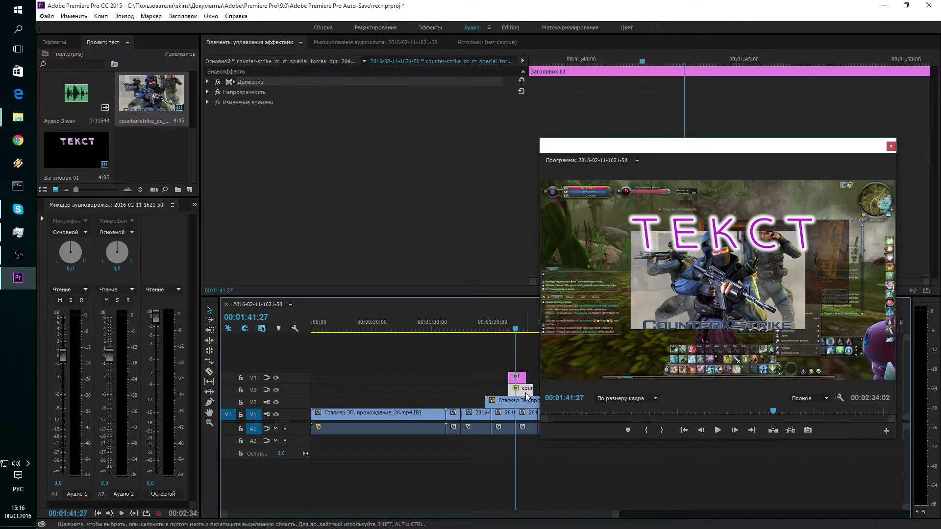
double_click(525, 392)
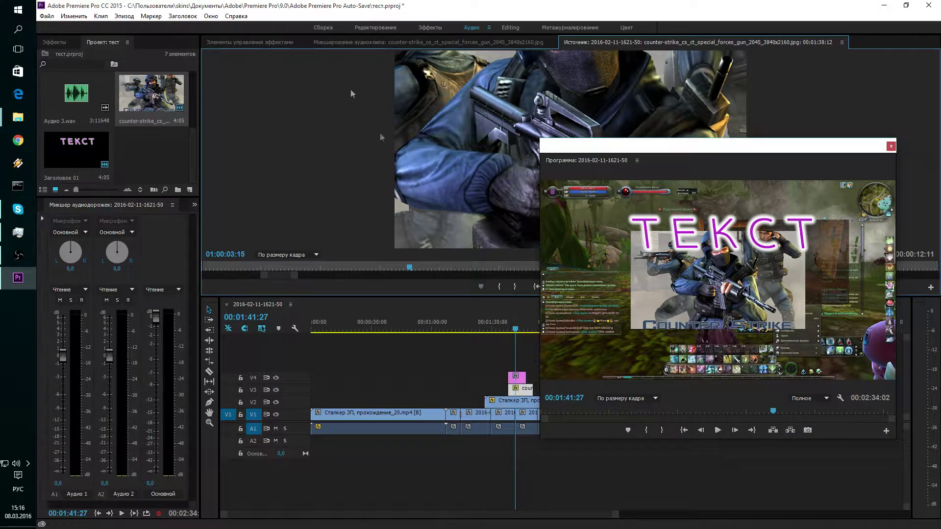
left_click(462, 43)
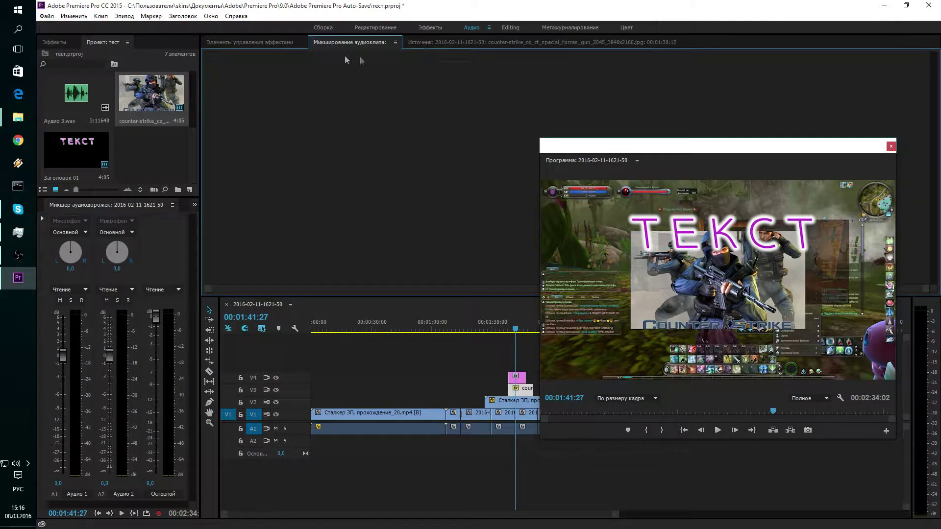
left_click(266, 44)
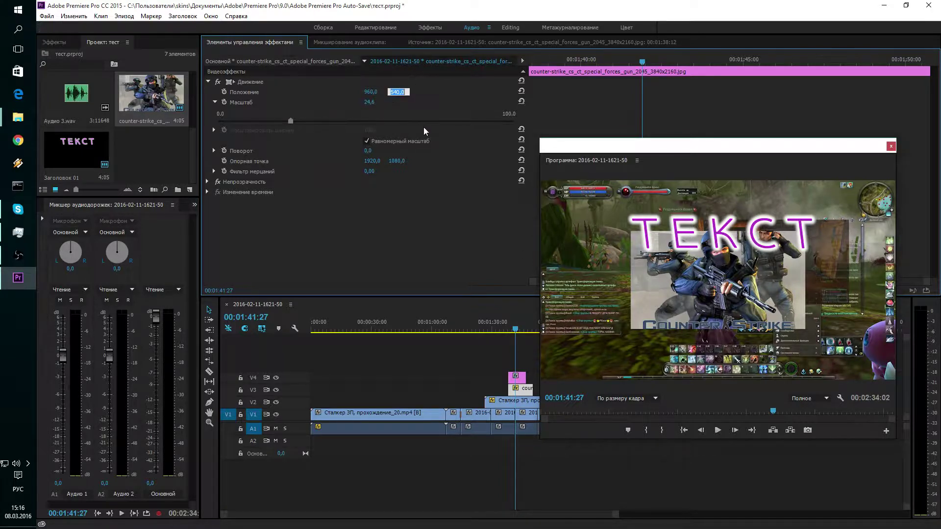
Step: Set the image's Position to 600, 300
type("200")
key("Return")
left_click(396, 92)
type("300")
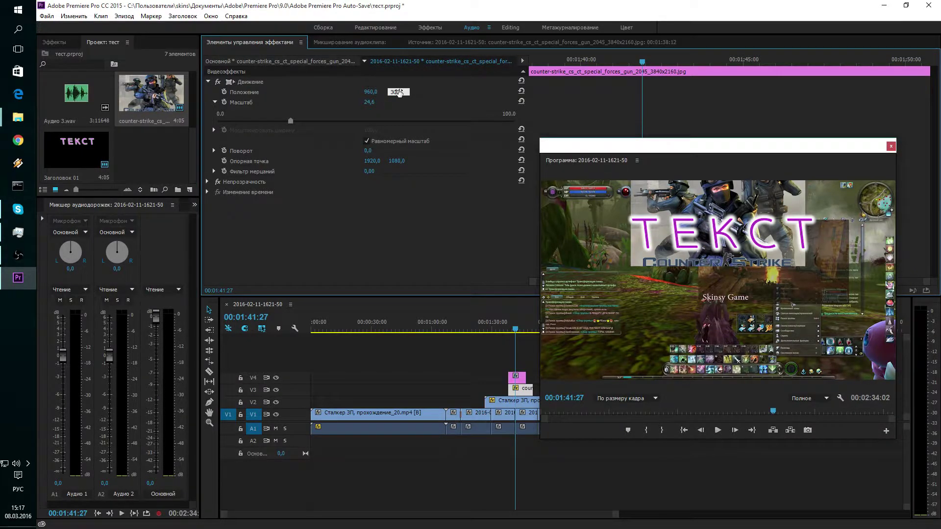
key("Return")
left_click(372, 92)
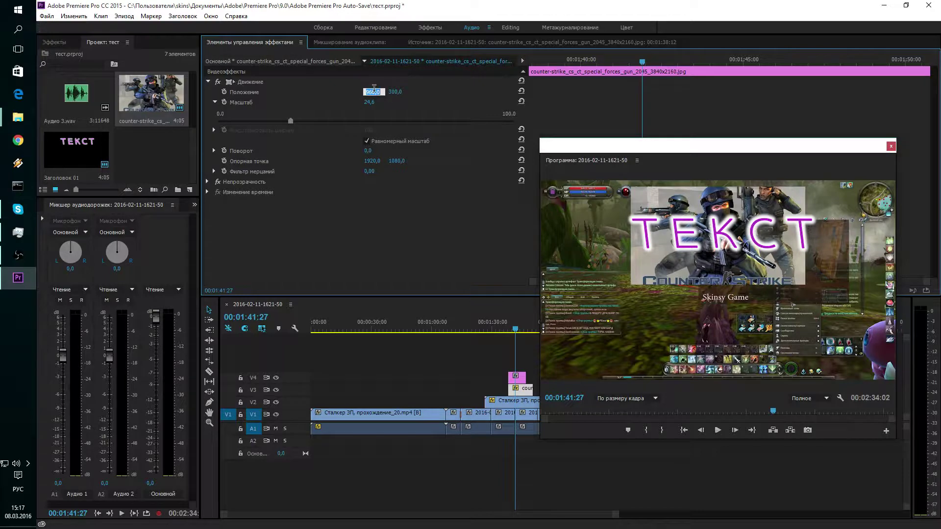
type("6")
key("Return")
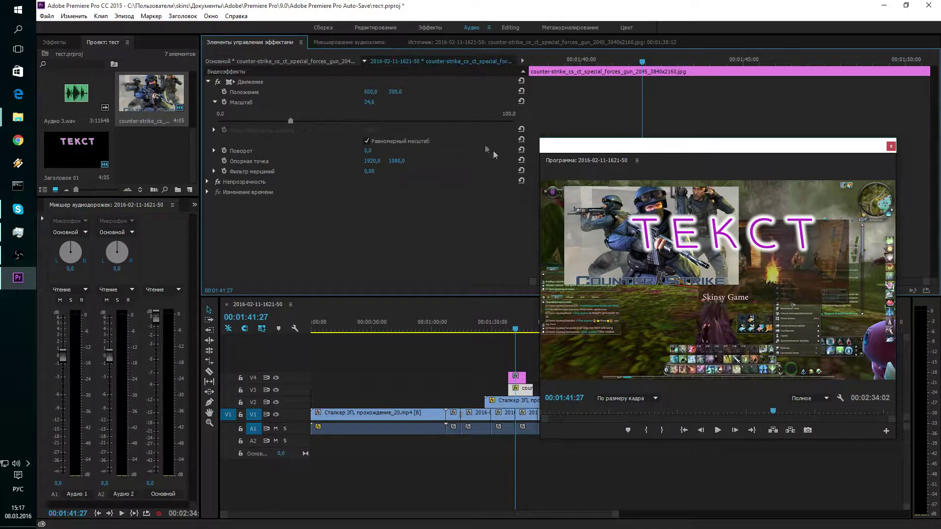
Step: Add a Position keyframe to the image and bring up its clip context menu on V3
left_click(225, 92)
left_click(213, 91)
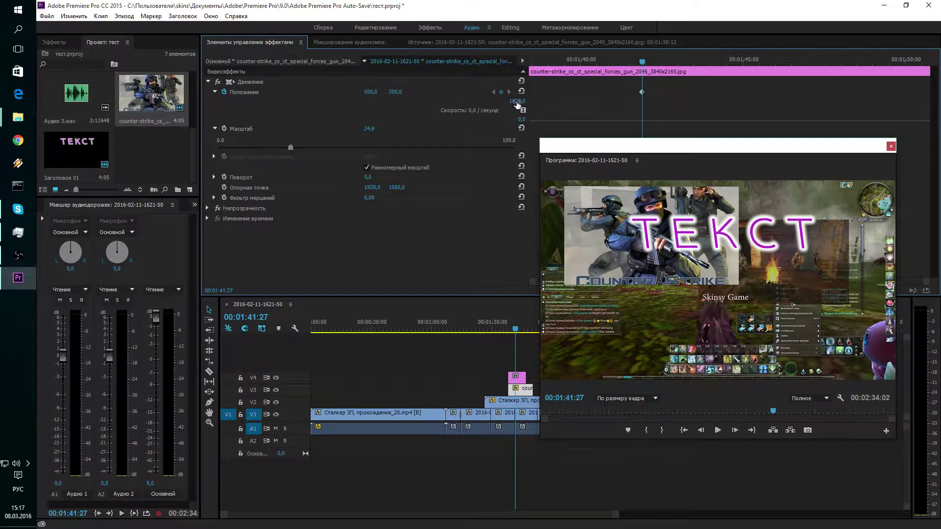
left_click(629, 205)
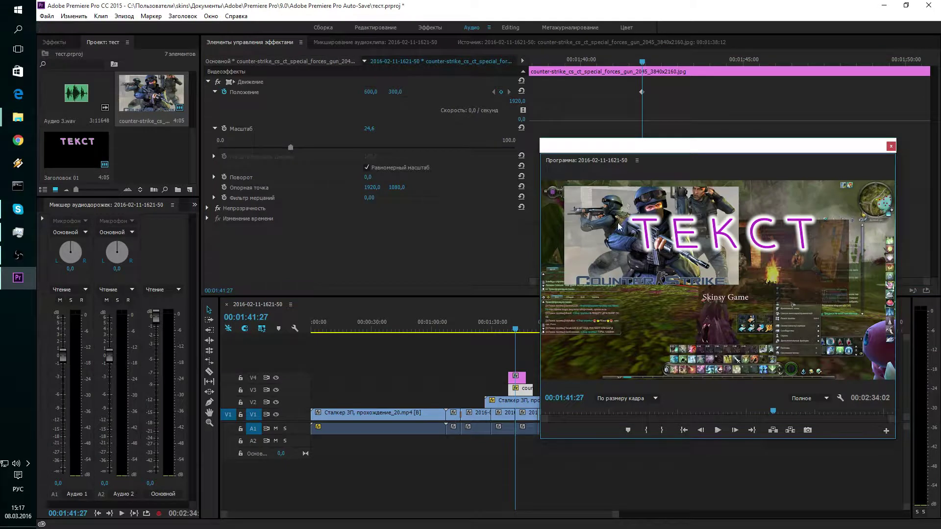
left_click(599, 250)
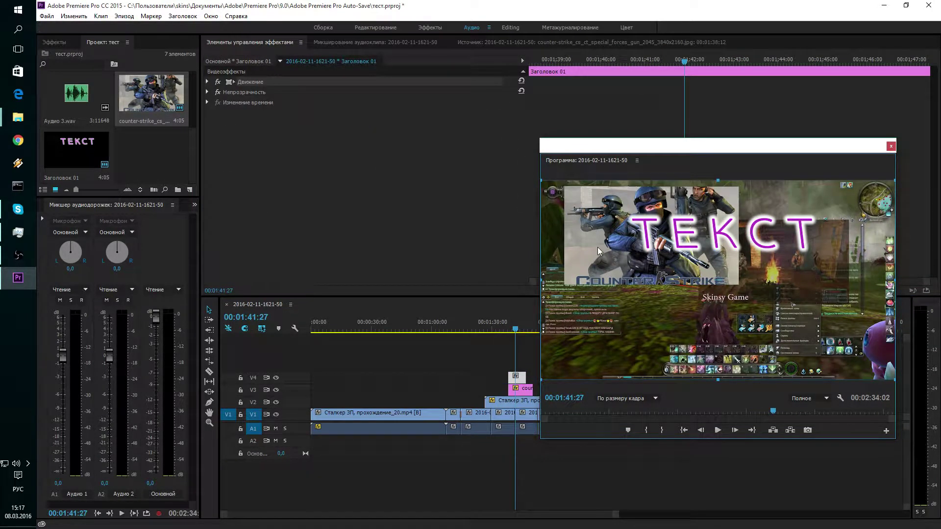
left_click(527, 390)
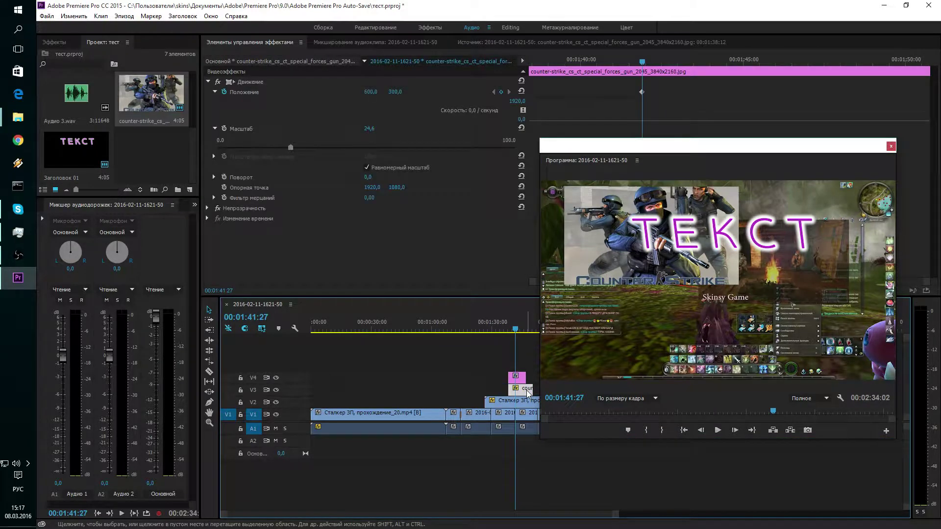
right_click(527, 389)
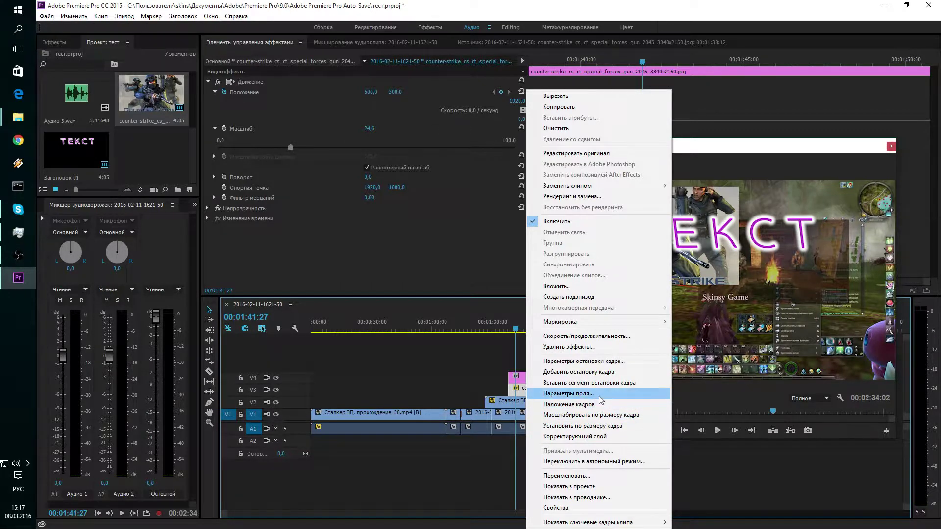
Step: Dismiss the image clip's context menu without choosing an option
left_click(464, 362)
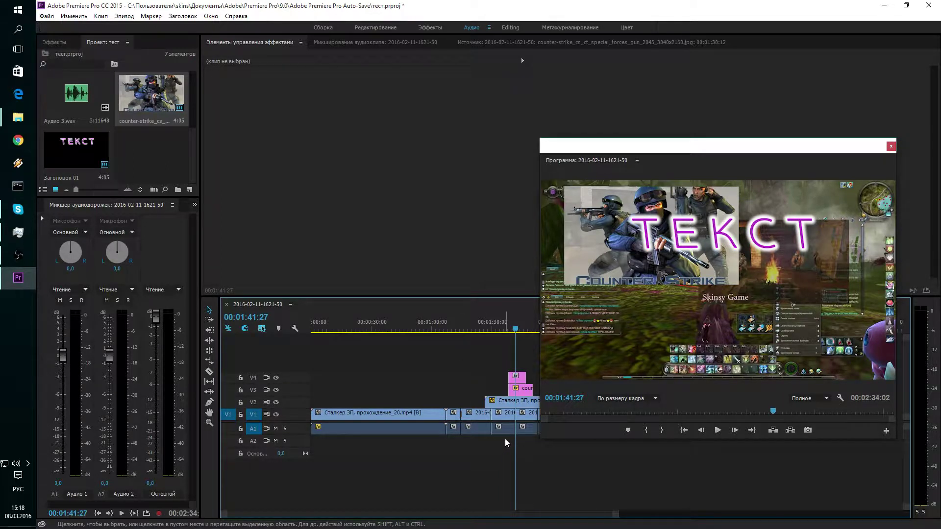
Step: Play the composite from 00:01:37:08 and stop at 00:01:39:26
left_click_drag(512, 332, 507, 335)
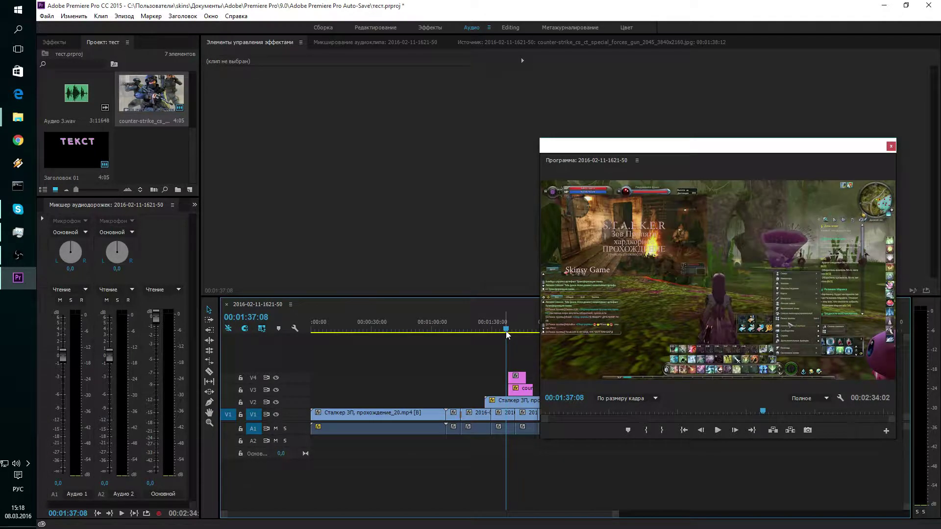
key("space")
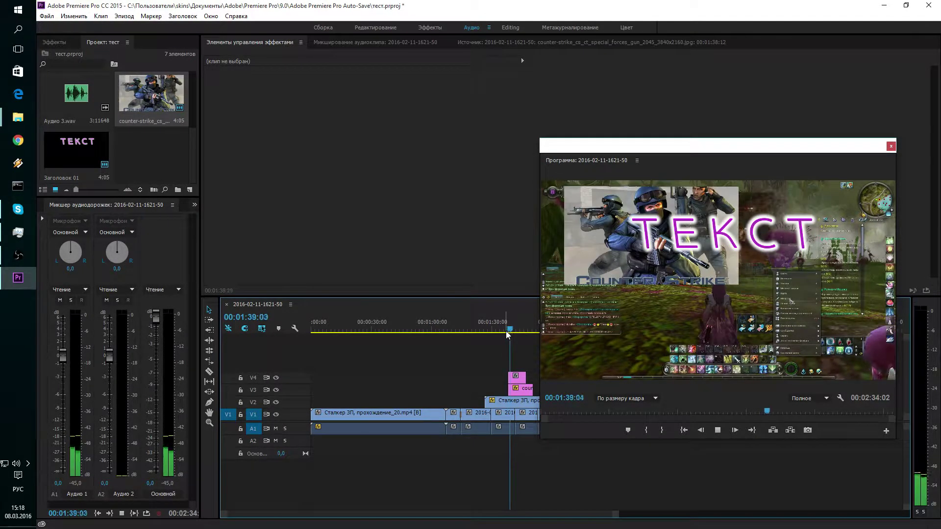
key("space")
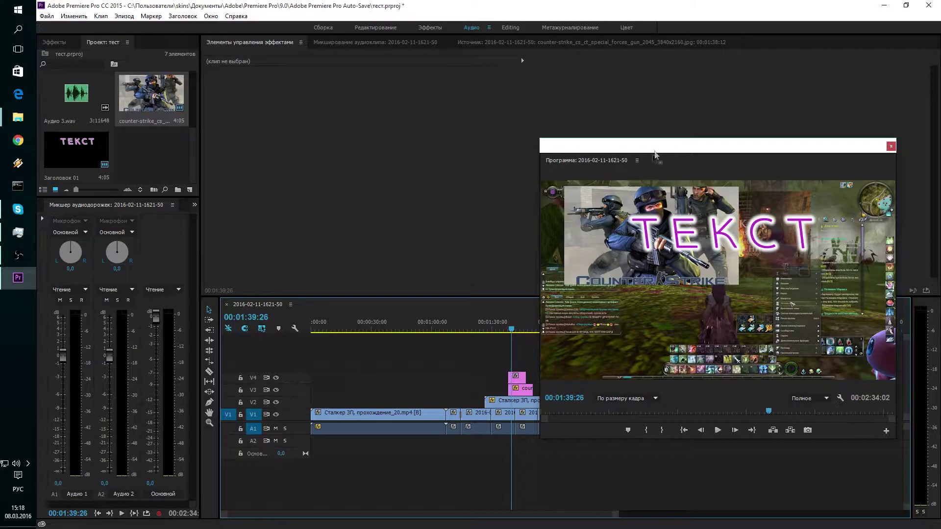
Step: Move the floating Program Monitor up and lower the Timeline panel's top edge
mouse_move(657, 150)
left_mouse_down()
mouse_move(641, 30)
mouse_move(619, 33)
left_mouse_up()
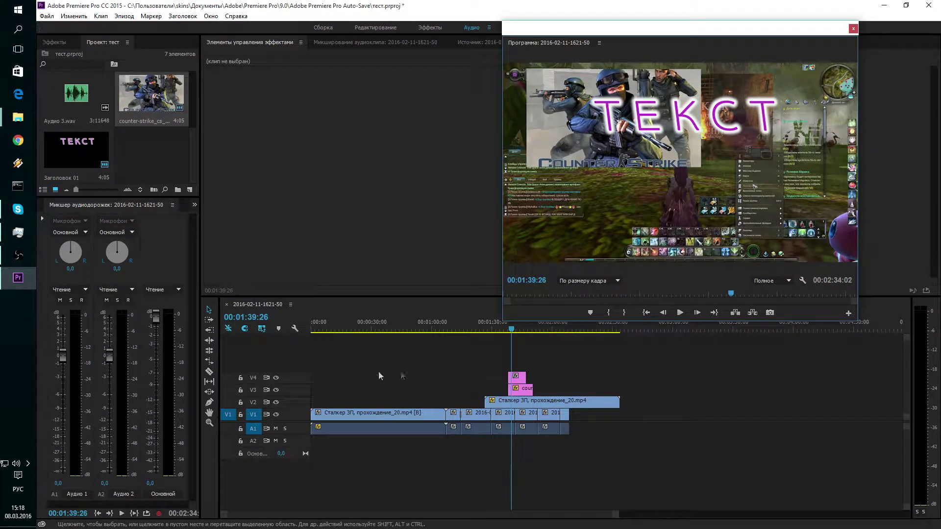
left_click_drag(361, 296, 358, 415)
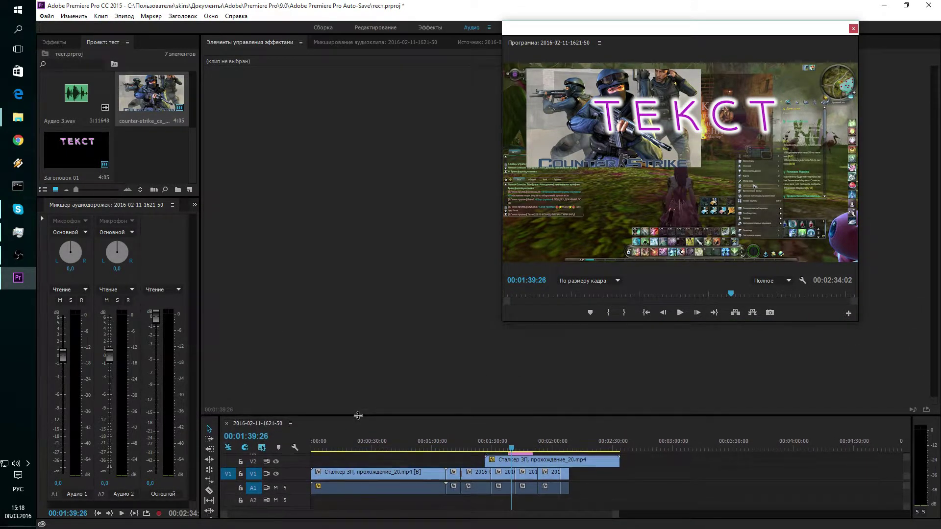
left_click_drag(359, 415, 358, 368)
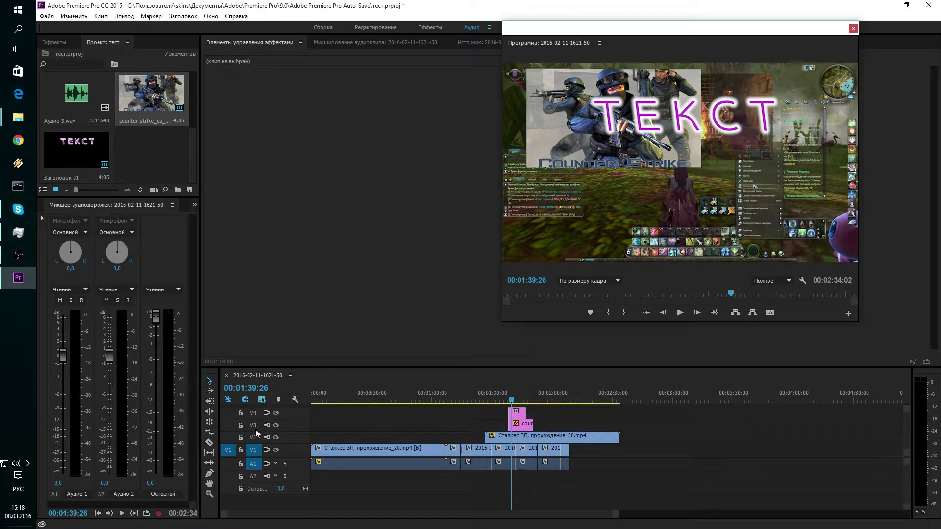
left_click_drag(396, 371, 393, 404)
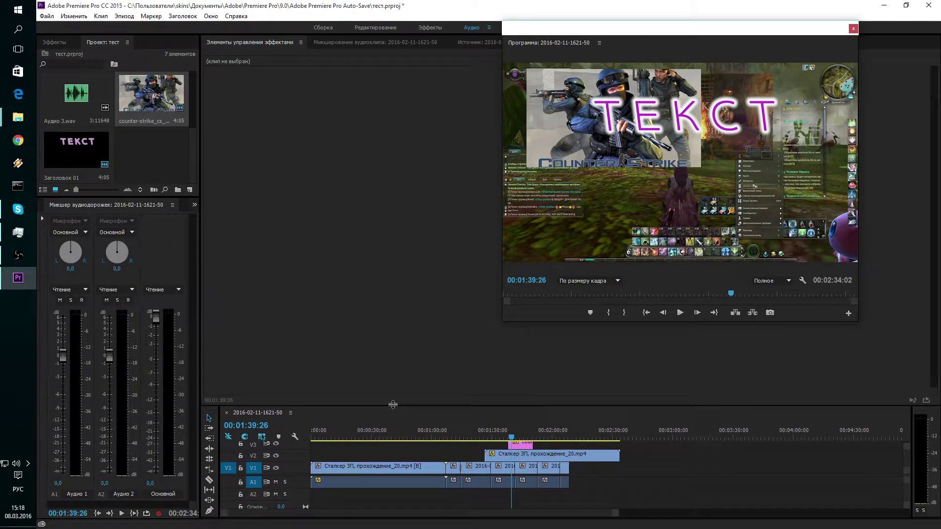
left_click_drag(393, 404, 393, 406)
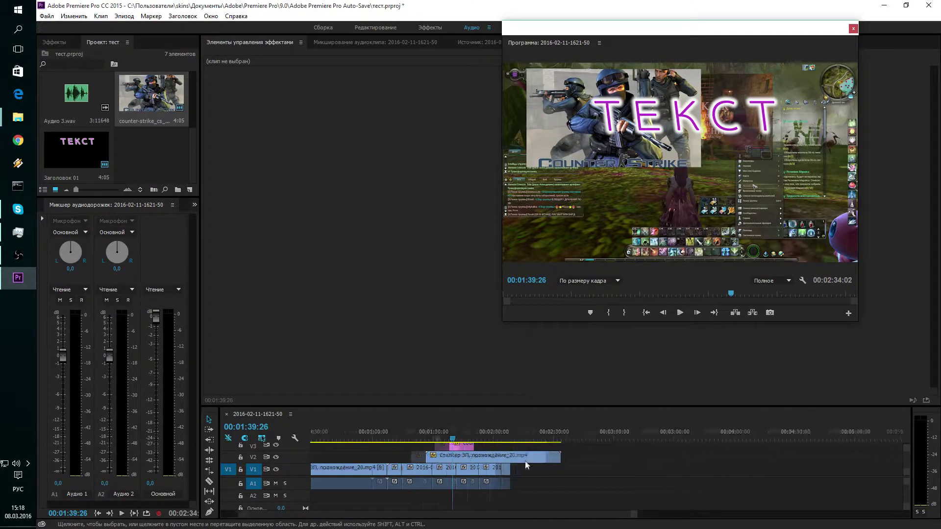
Step: Adjust the video track heights so V1 shows taller
scroll(571, 481, "down", 2)
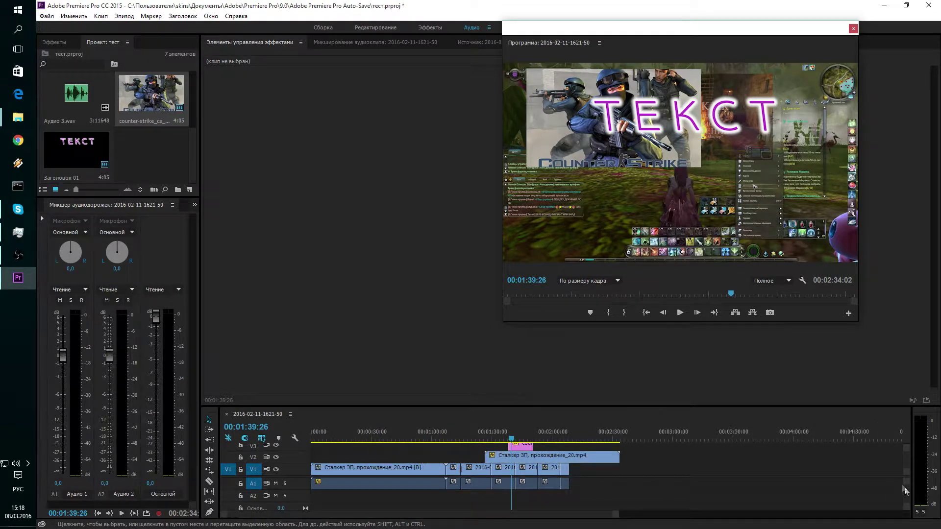
left_click_drag(904, 487, 906, 451)
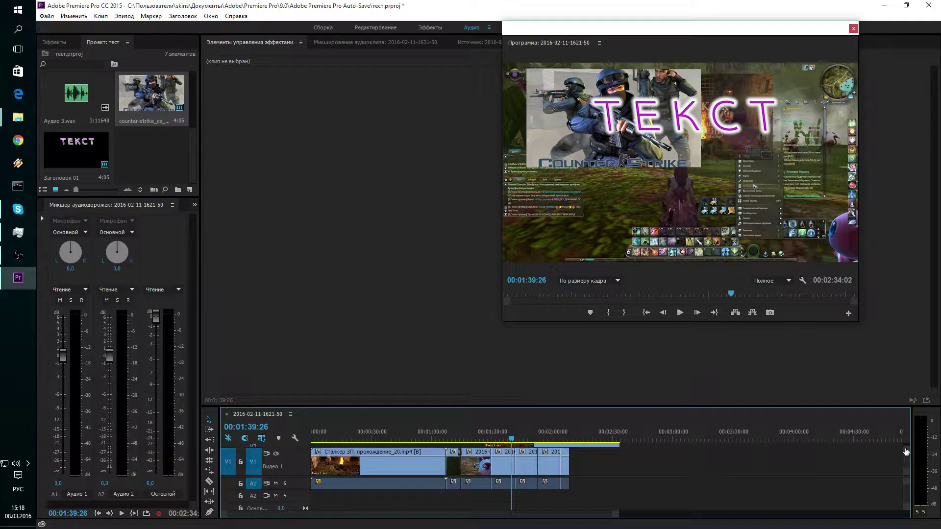
left_click_drag(908, 475, 908, 486)
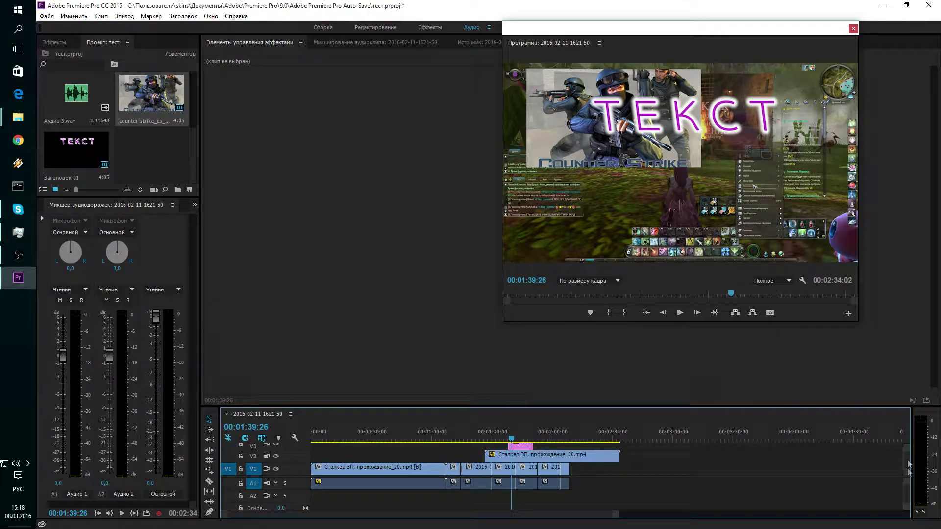
left_click_drag(908, 487, 907, 431)
mouse_move(907, 463)
left_mouse_down()
mouse_move(907, 446)
mouse_move(905, 478)
mouse_move(903, 456)
left_mouse_up()
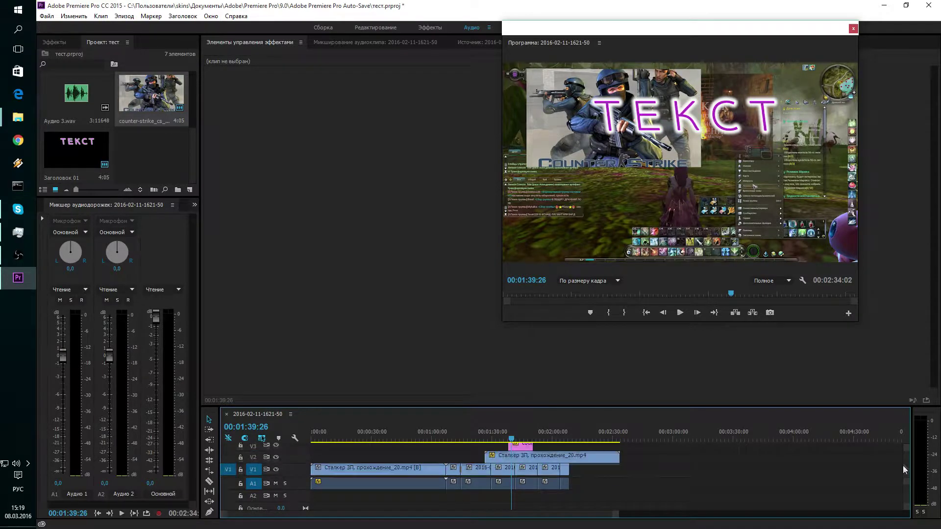
mouse_move(904, 461)
left_mouse_down()
mouse_move(907, 504)
mouse_move(904, 454)
mouse_move(905, 463)
left_mouse_up()
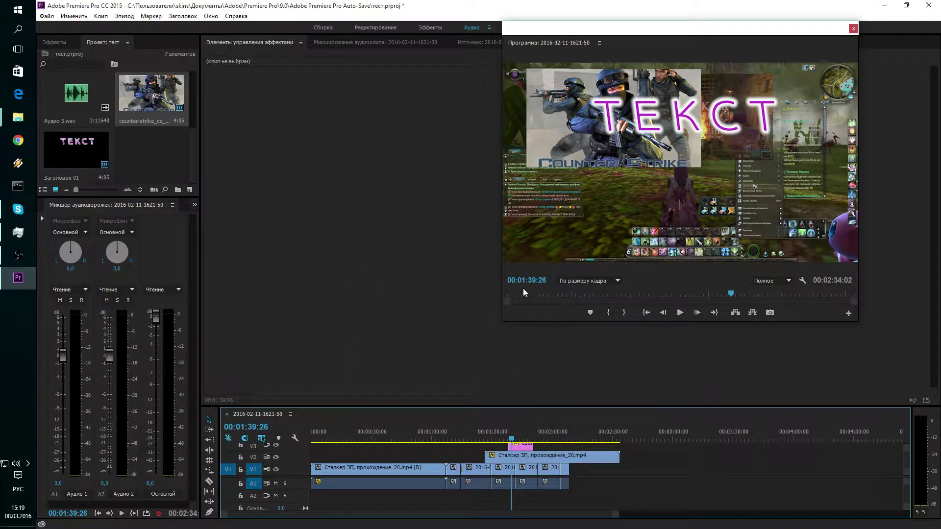
mouse_move(907, 469)
left_mouse_down()
mouse_move(905, 454)
mouse_move(905, 473)
left_mouse_up()
Step: Paste a copy of the ТЕКСТ title and move it onto V4 later in the timeline
left_click_drag(603, 405, 591, 334)
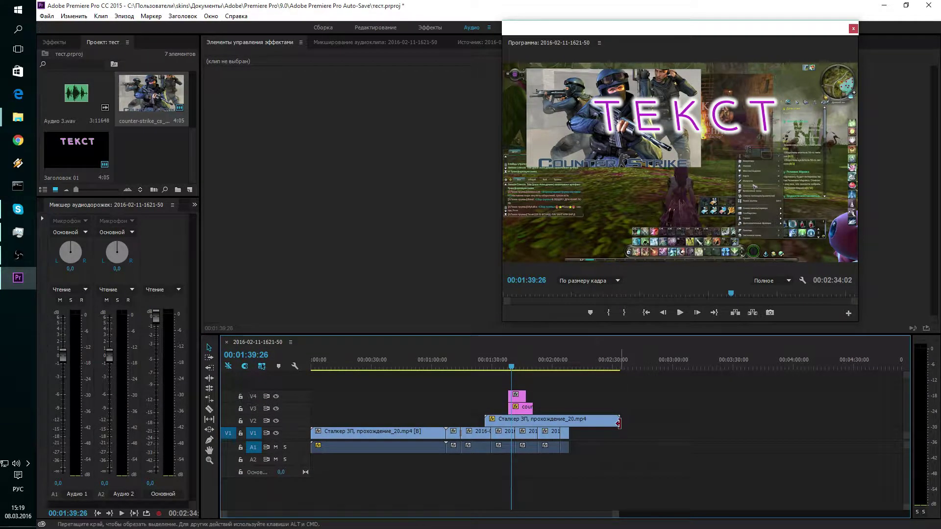
left_click(516, 398)
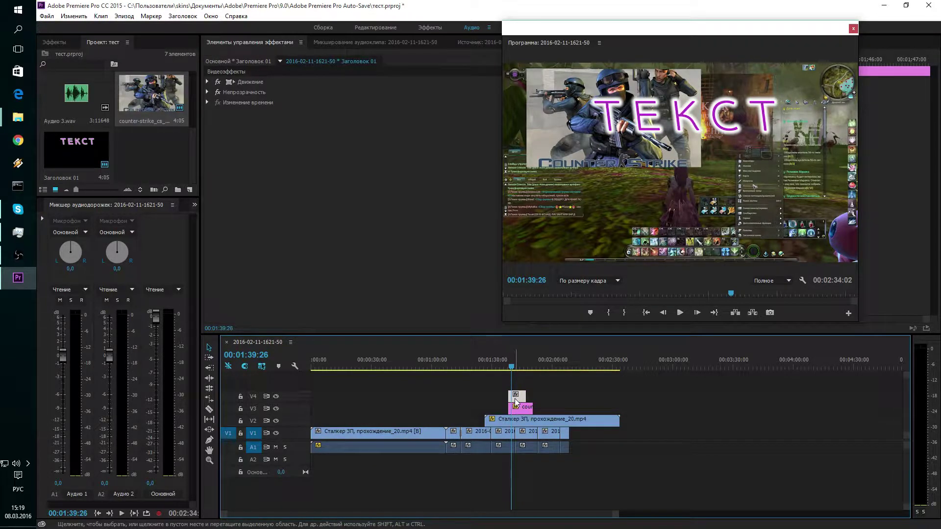
key("ctrl+v")
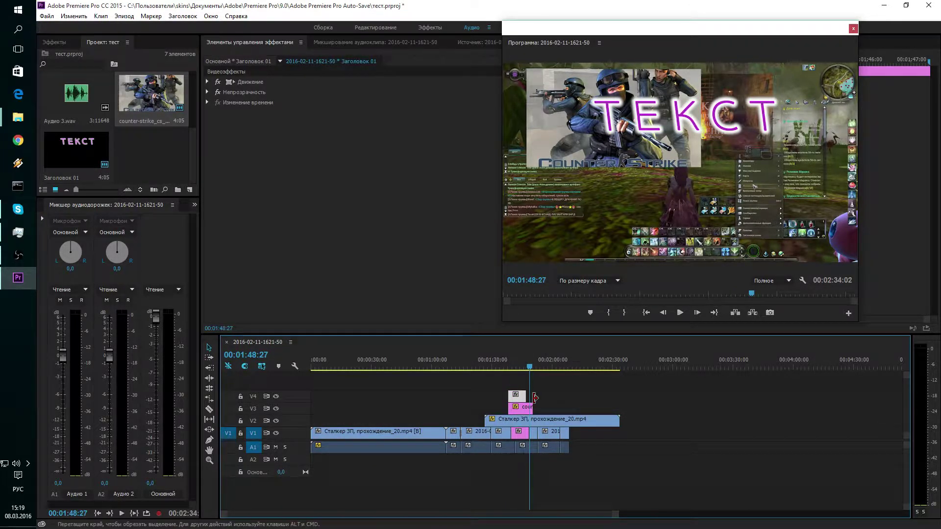
left_click_drag(522, 433, 570, 398)
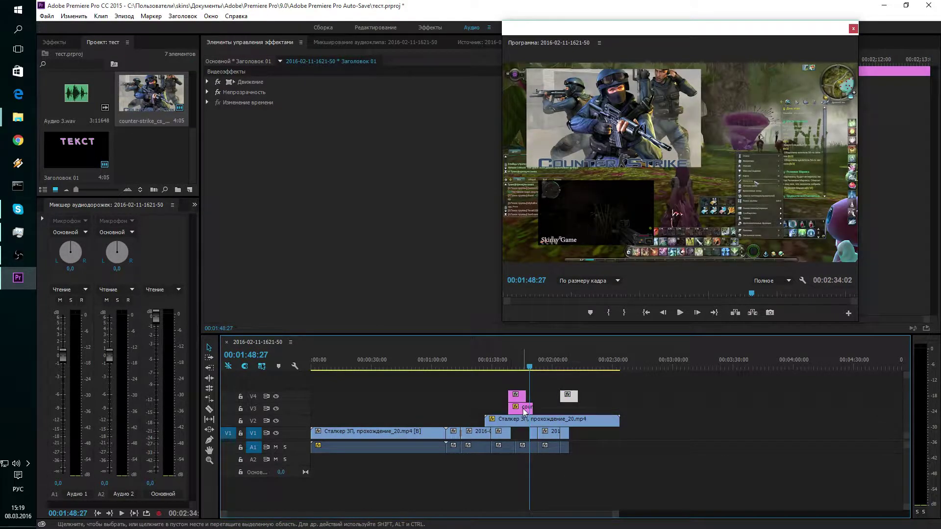
left_click(524, 410)
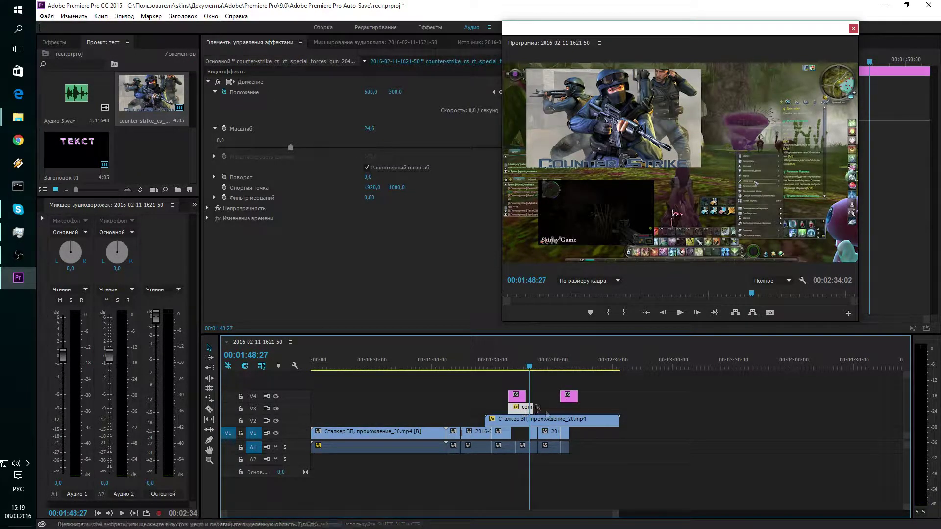
Step: Target V3 only and paste the counter-strike image at 00:02:07:21 beneath the second title
left_click(228, 433)
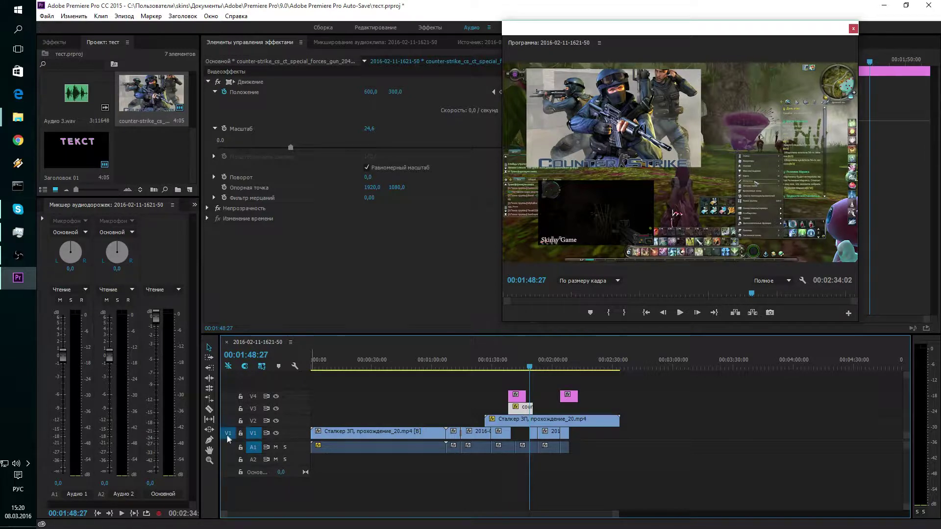
left_click(254, 421)
left_click(254, 423)
left_click(254, 410)
left_click(254, 434)
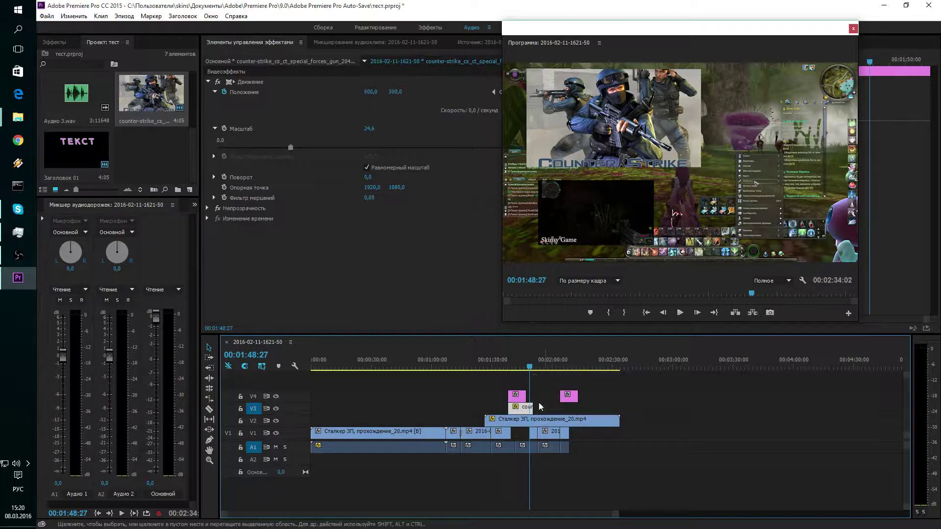
left_click(531, 367)
left_click(539, 370)
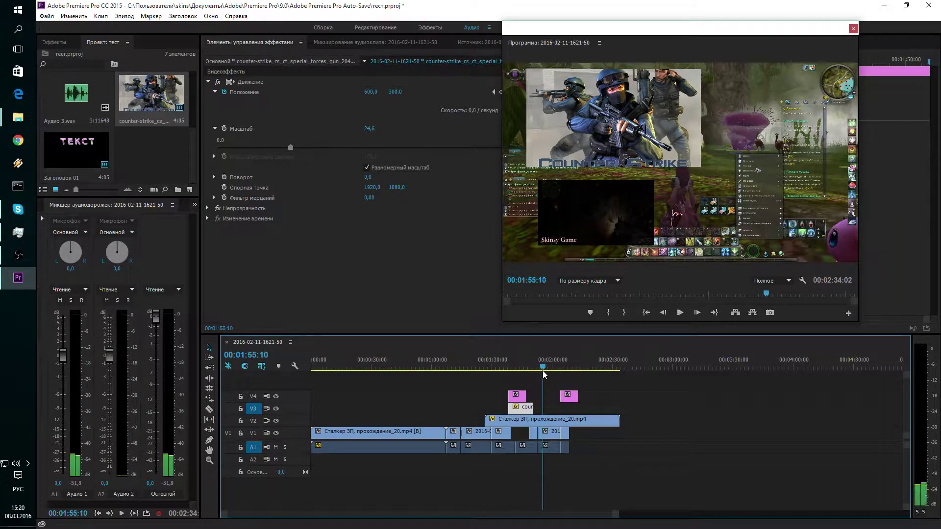
key("ctrl+v")
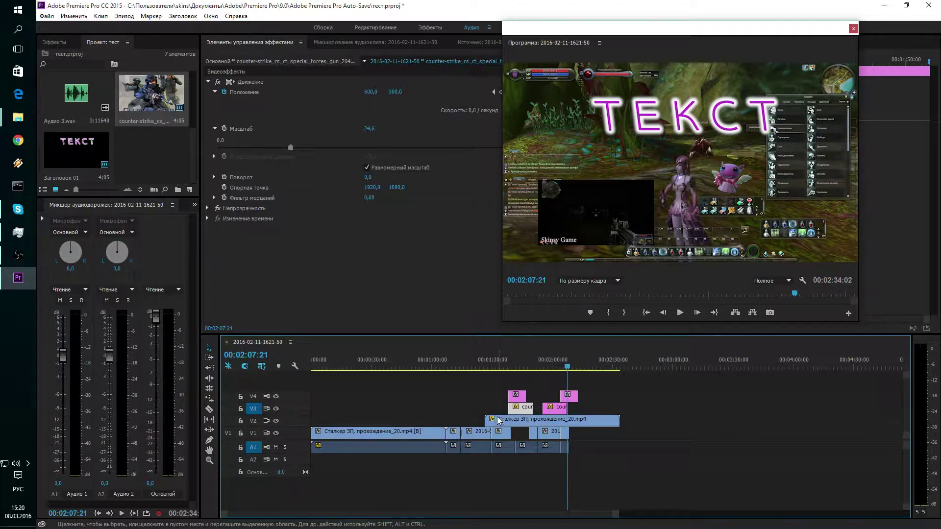
Step: Razor the V2 Сталкер ЗП clip to isolate the 01:32:12–01:36:01 piece, deleting then restoring it
key("c")
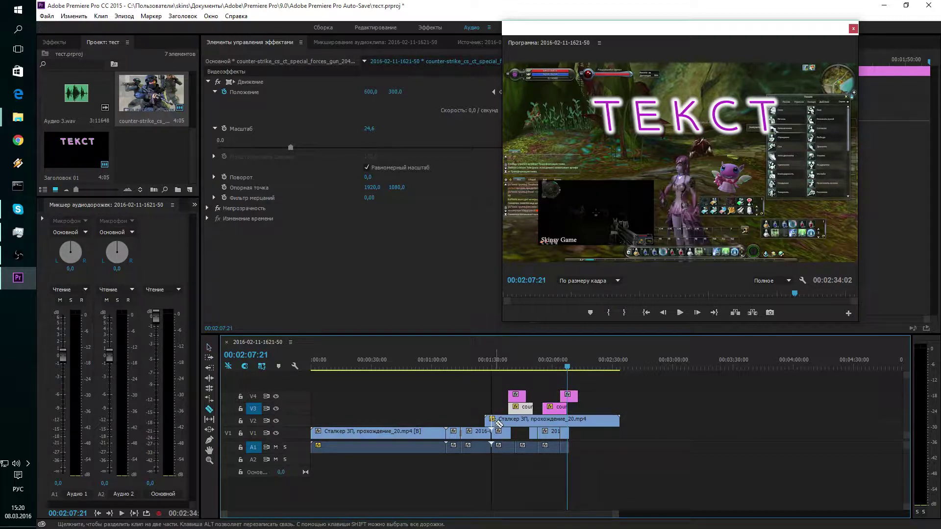
left_click(500, 420)
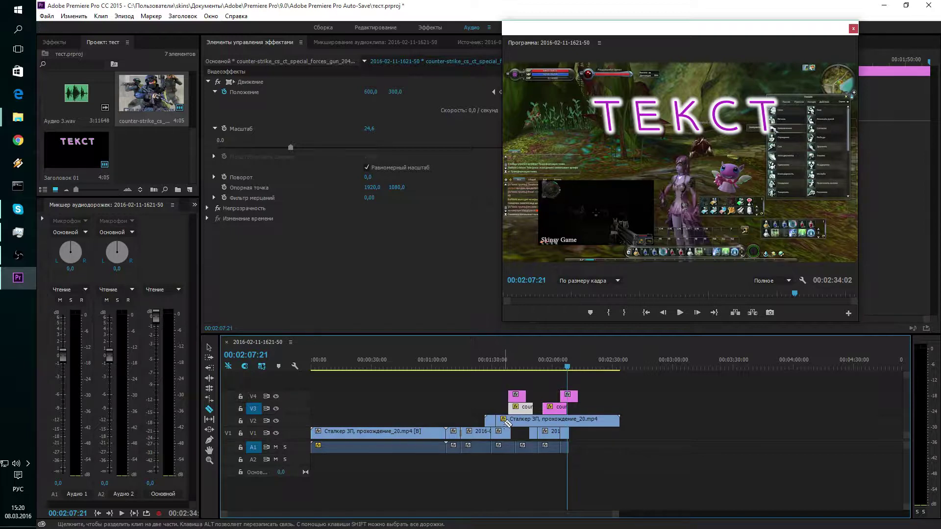
left_click(503, 421)
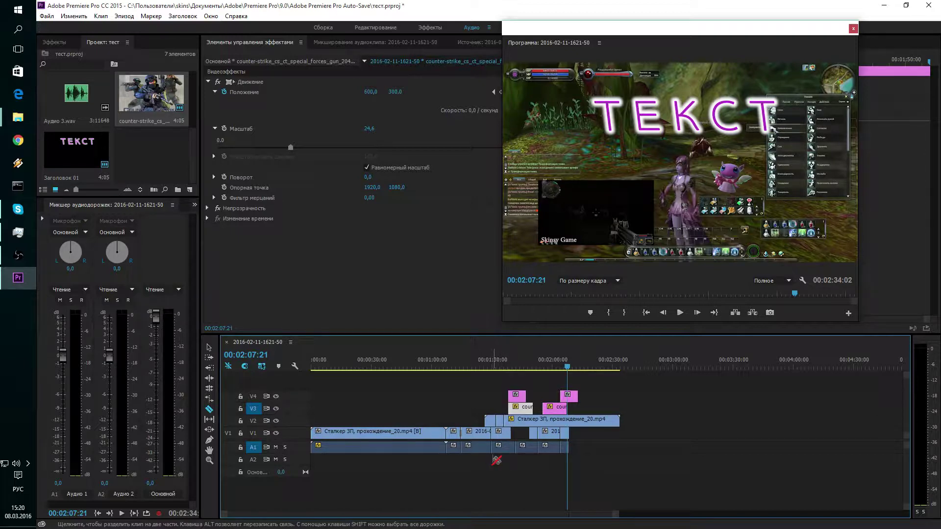
key("v")
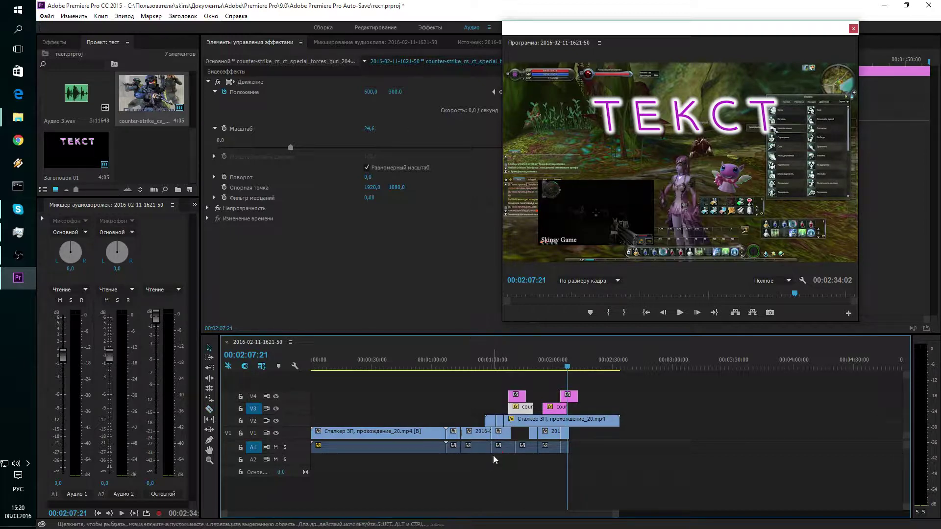
left_click(500, 421)
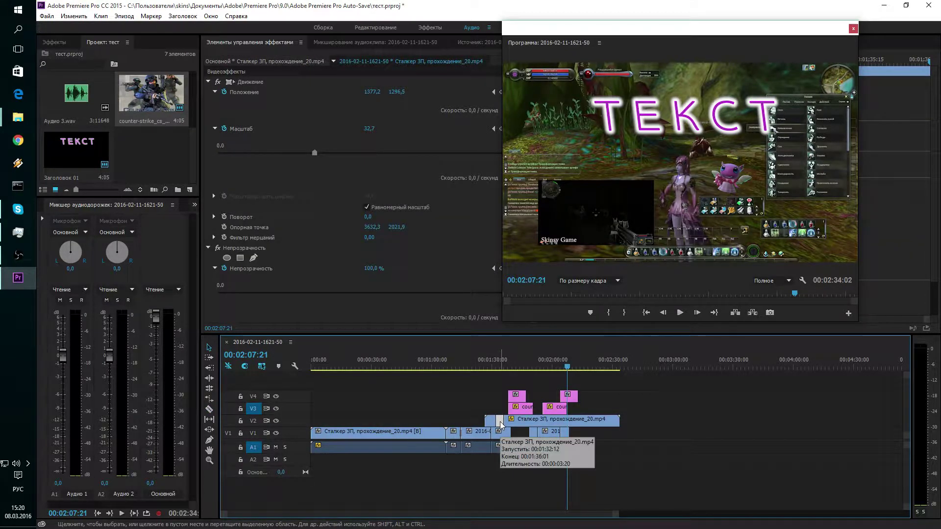
key("Delete")
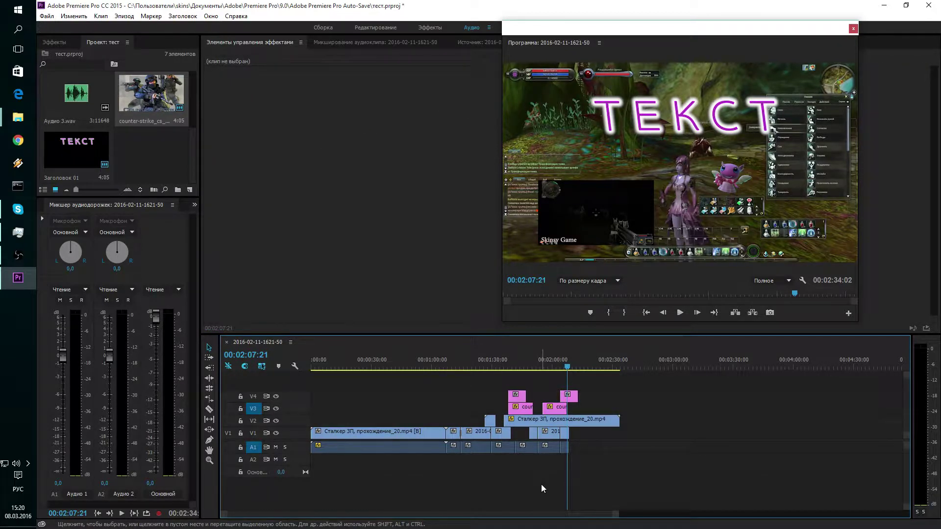
key("ctrl+z")
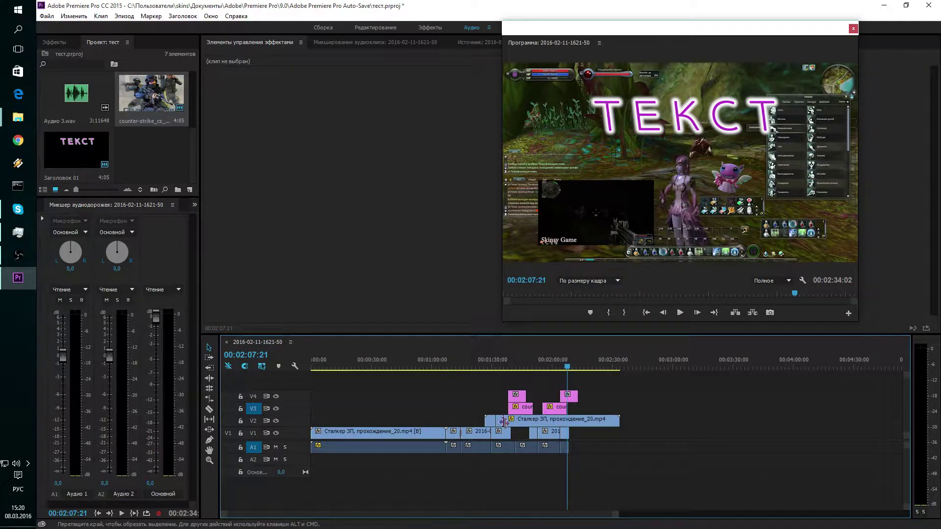
left_click(500, 420)
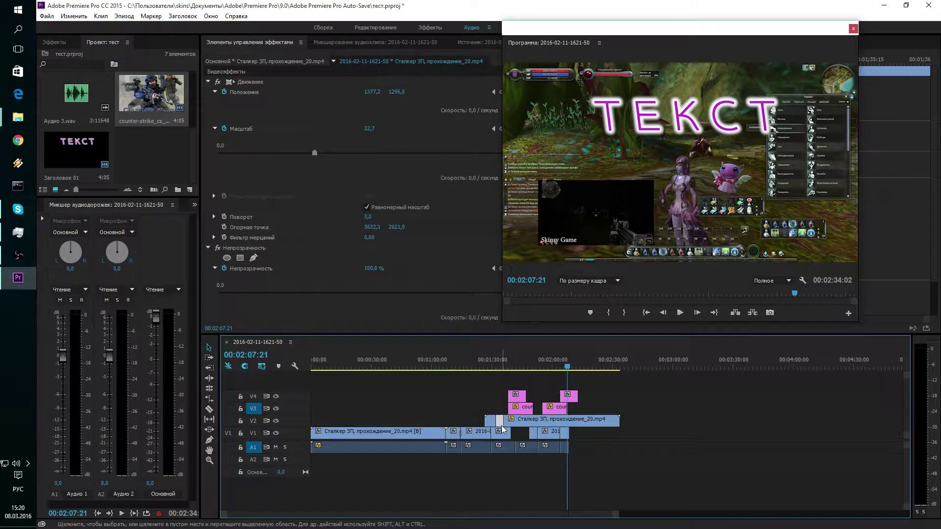
left_click(502, 448)
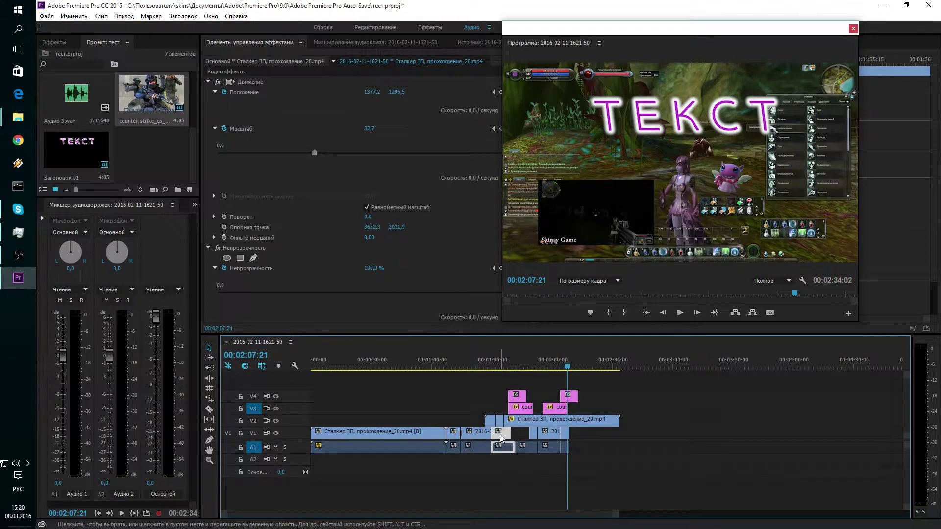
left_click(500, 421)
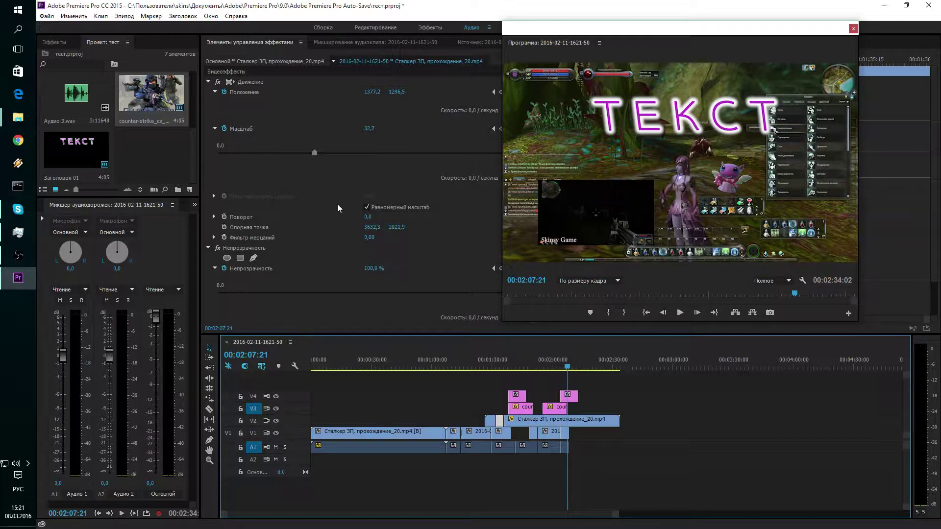
scroll(340, 225, "down", 2)
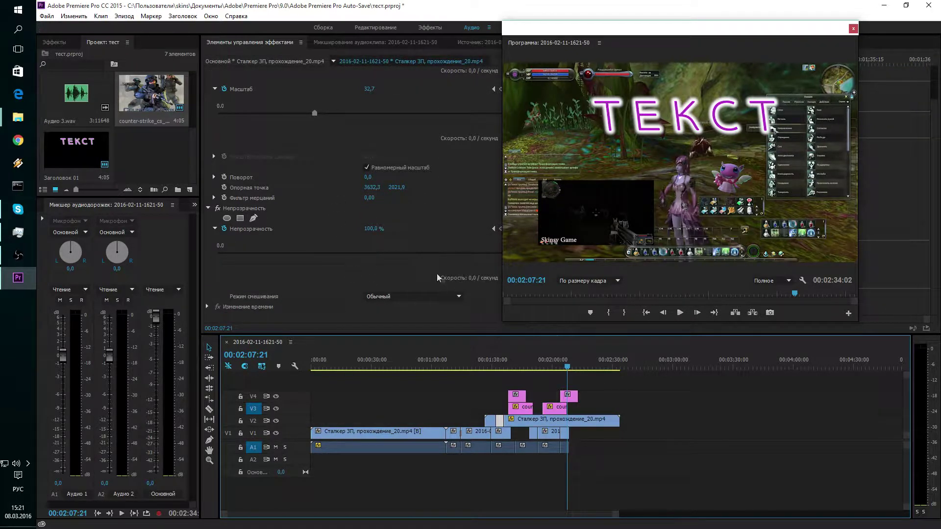
scroll(440, 265, "up", 2)
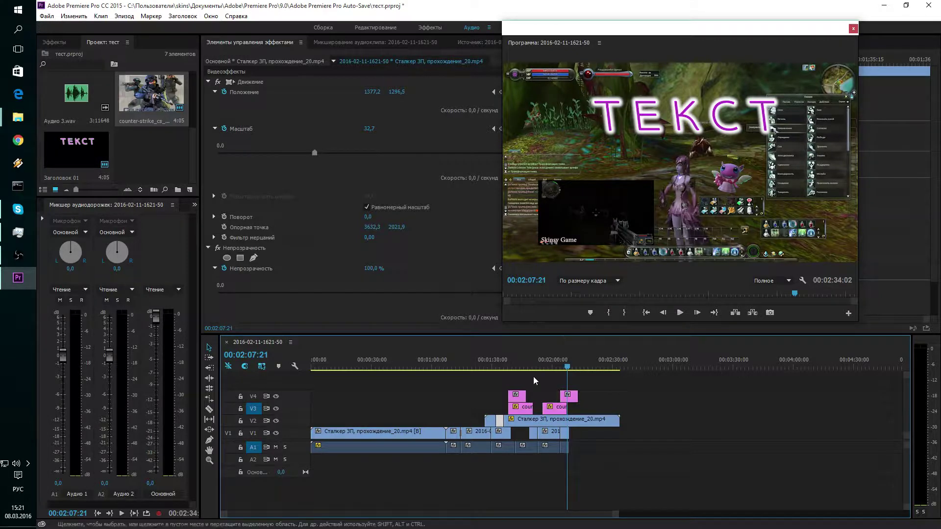
left_click_drag(564, 366, 341, 369)
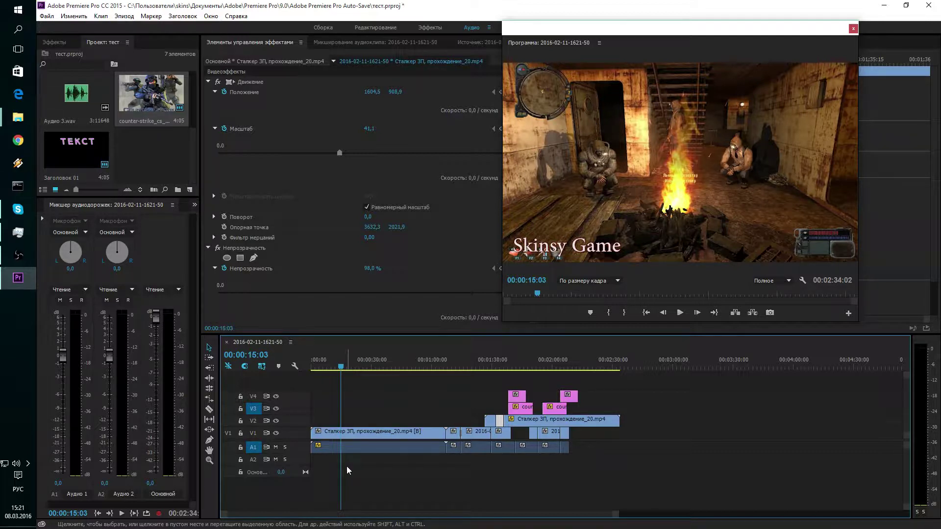
double_click(299, 448)
Step: Expand the A1 track, preview playback, park at 00:00:33:26 and show the Audio Clip Mixer
double_click(299, 448)
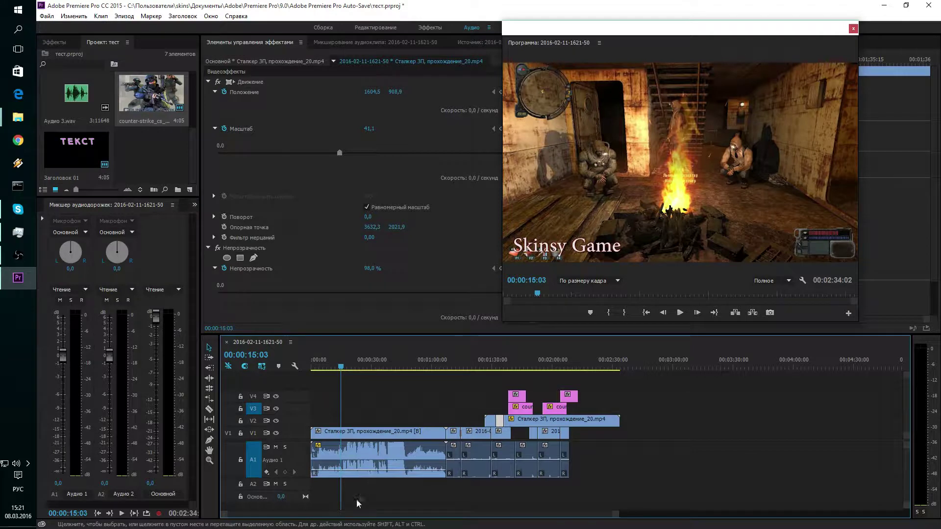
key("l")
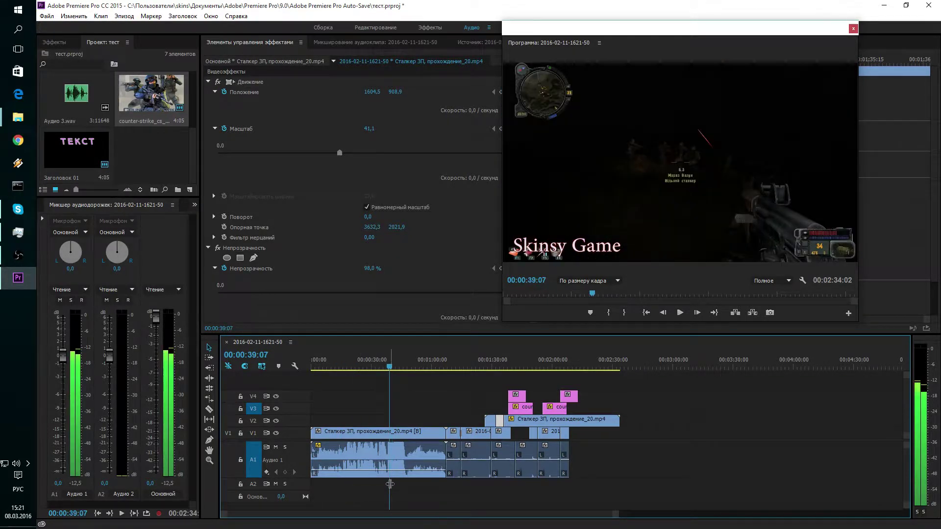
left_click_drag(381, 482, 379, 482)
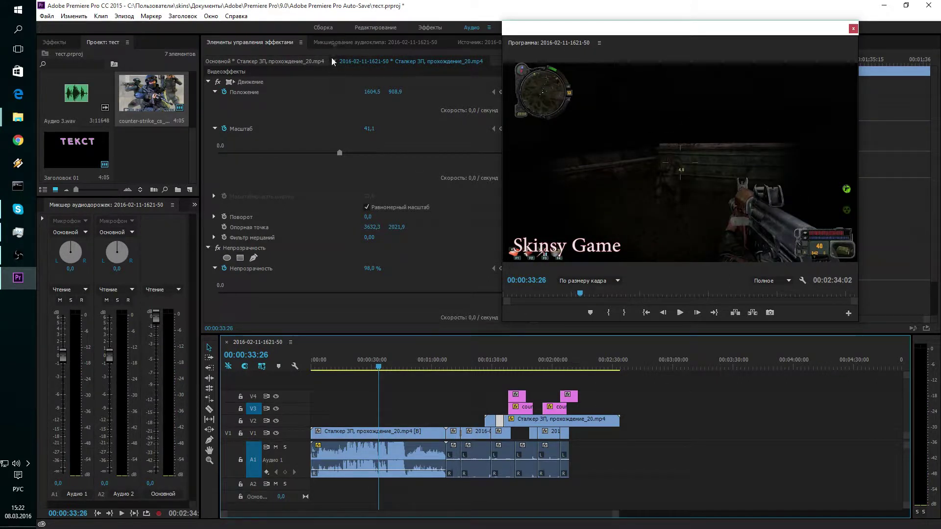
left_click(329, 44)
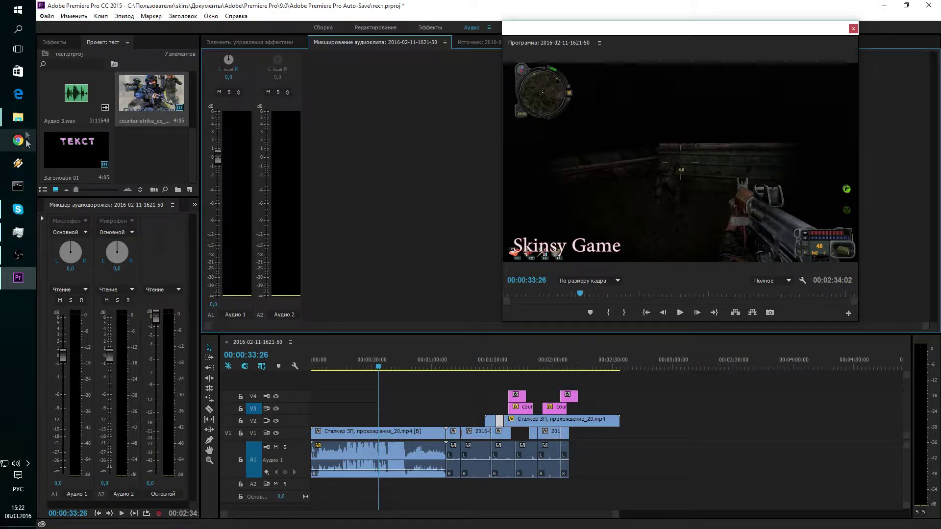
Step: Drag Dat_Step.mp3 from the 9.0 folder onto track A2, minimize Explorer and start playback
mouse_move(23, 129)
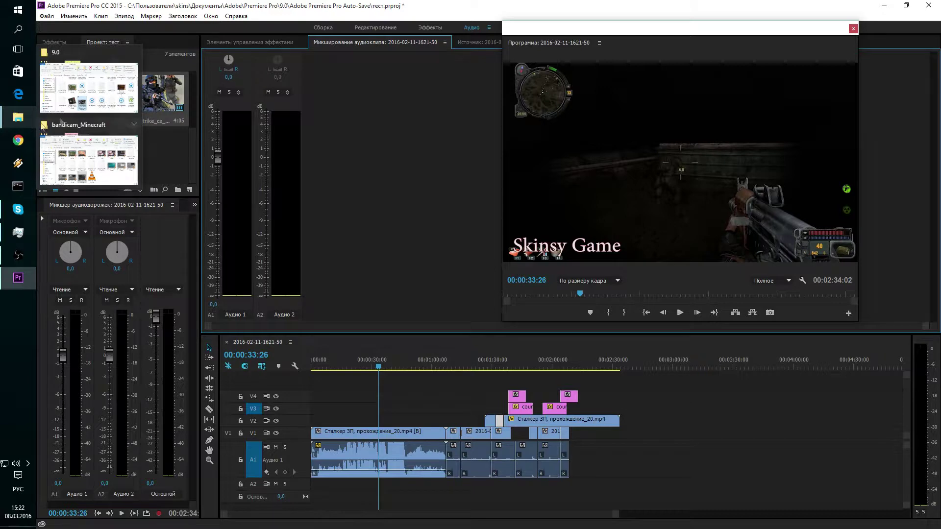
left_click(89, 100)
scroll(746, 294, "down", 3)
scroll(746, 294, "up", 2)
left_click(665, 267)
left_click_drag(664, 265, 315, 488)
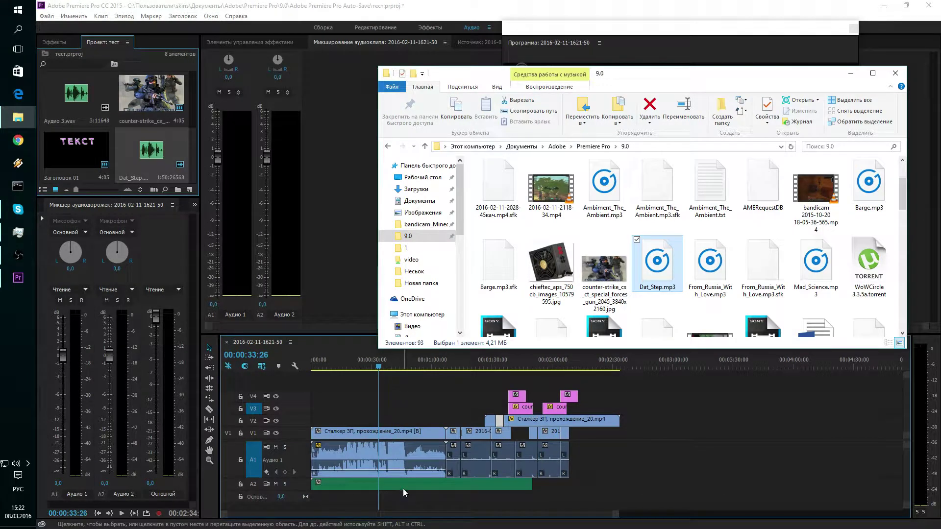
left_click(851, 73)
key("space")
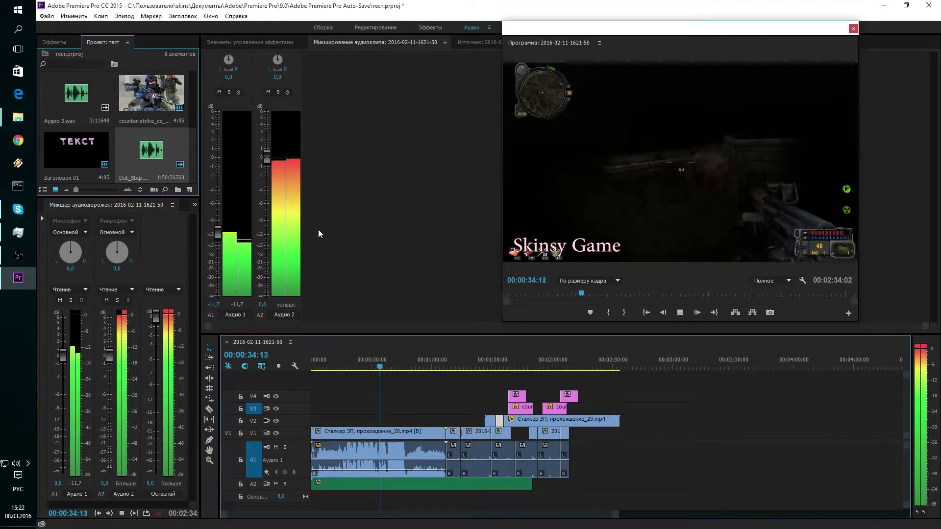
Step: Stop playback at 00:00:33:12 and expand A2 to show the Dat_Step.mp3 waveform
key("space")
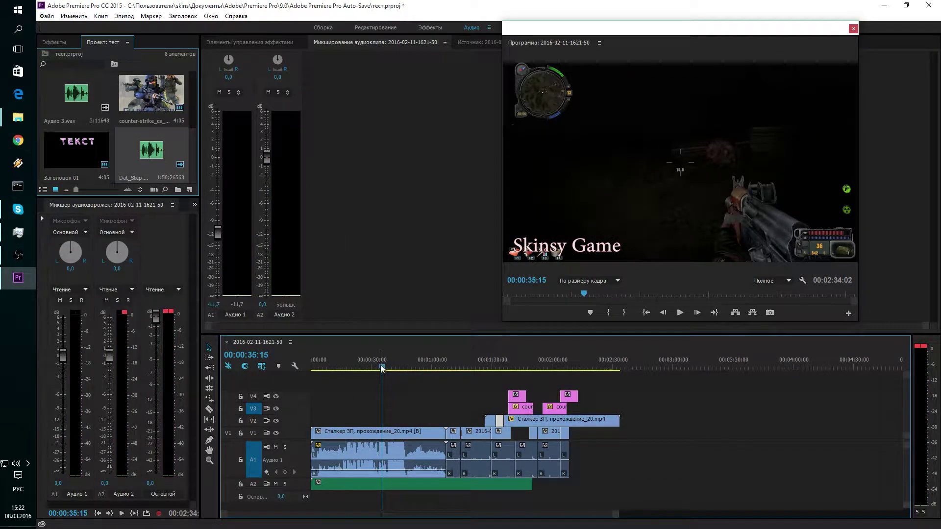
left_click_drag(382, 367, 377, 366)
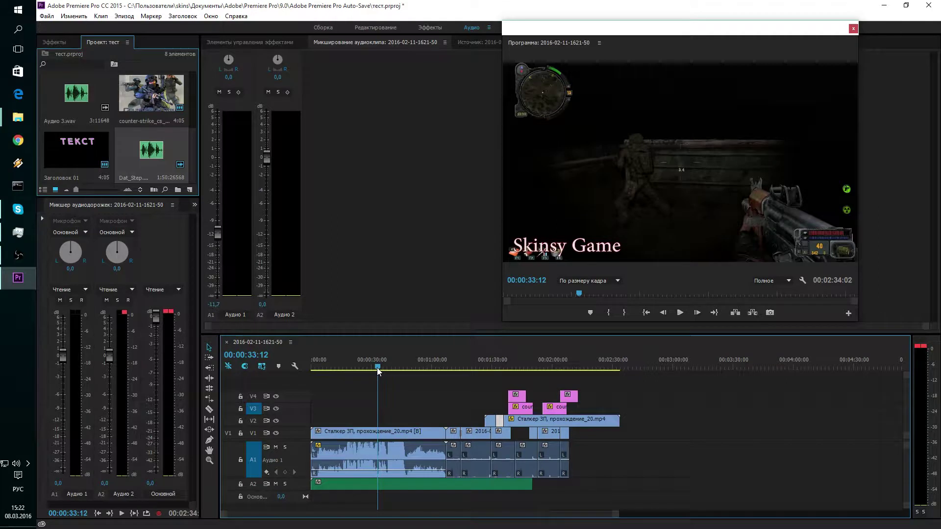
scroll(335, 487, "down", 3)
scroll(334, 486, "up", 3)
double_click(297, 481)
Step: Enlarge the A2 track height and scroll the timeline so both audio tracks are visible
scroll(293, 495, "up", 2)
scroll(648, 445, "down", 4)
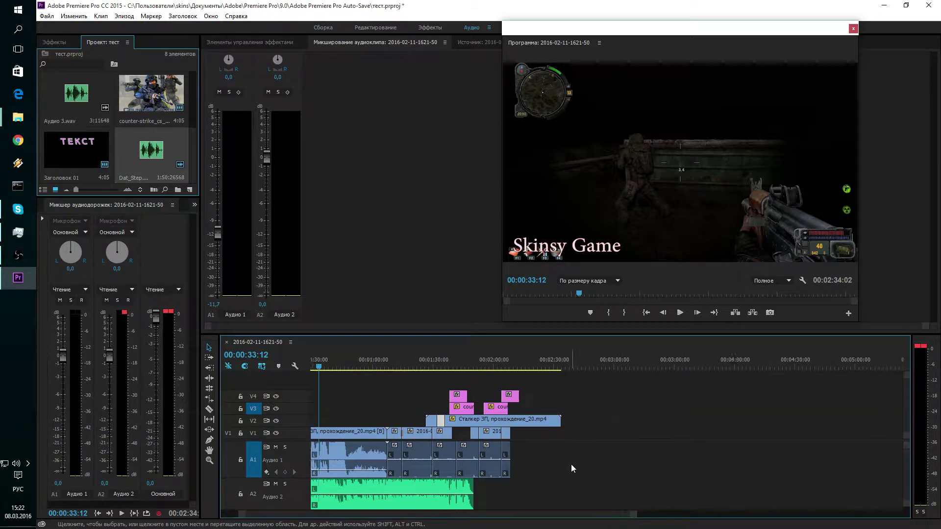
scroll(572, 464, "up", 4)
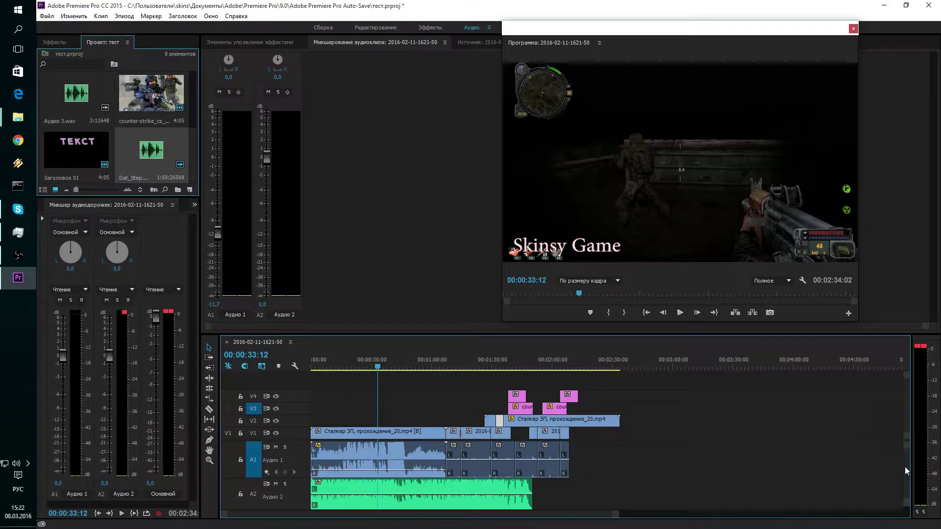
scroll(905, 469, "down", 2)
scroll(903, 470, "up", 2)
scroll(902, 466, "down", 2)
scroll(904, 463, "up", 2)
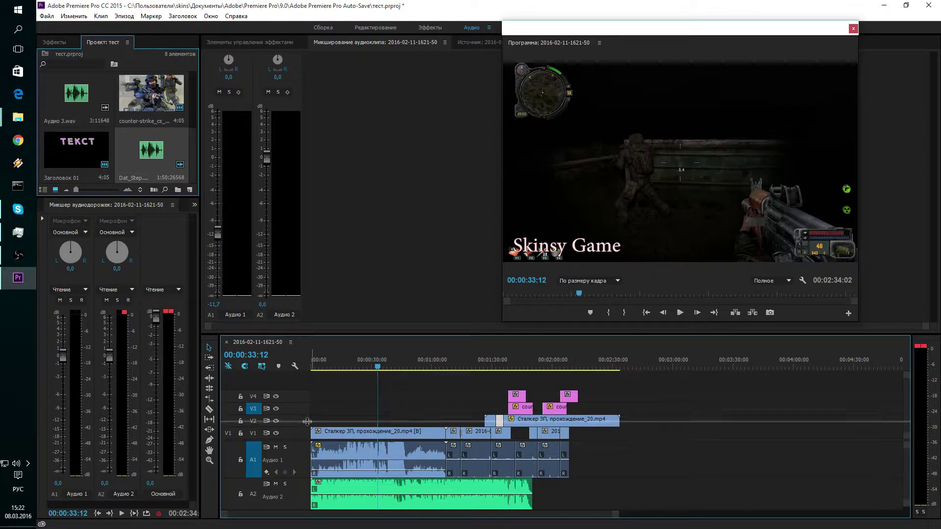
scroll(306, 421, "down", 2)
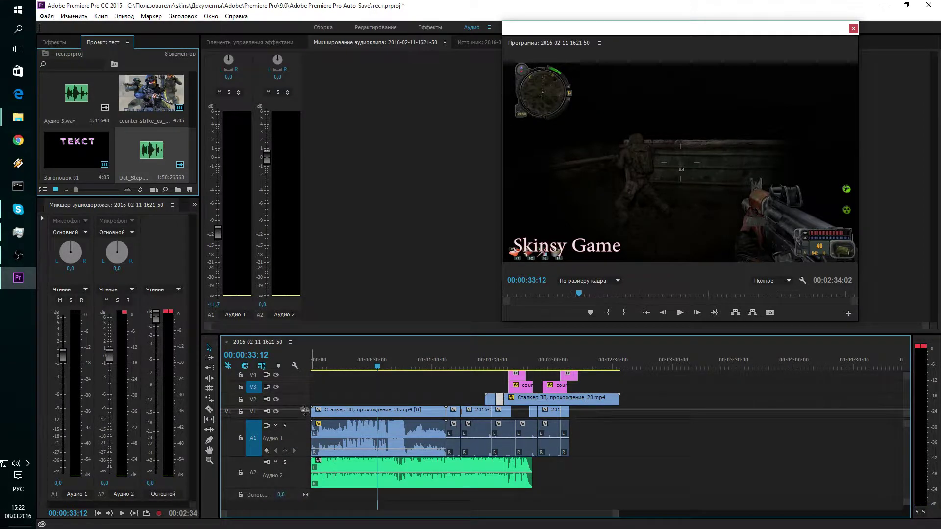
scroll(307, 420, "down", 1)
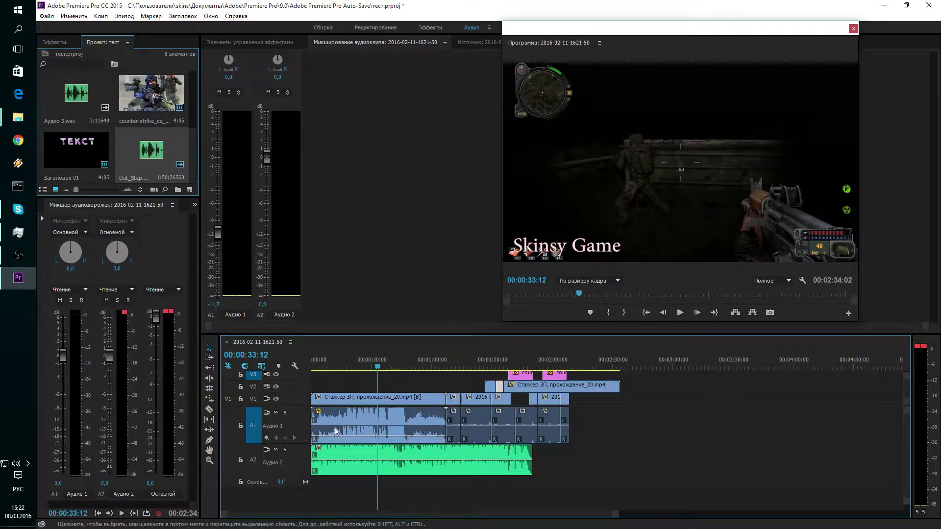
mouse_move(334, 438)
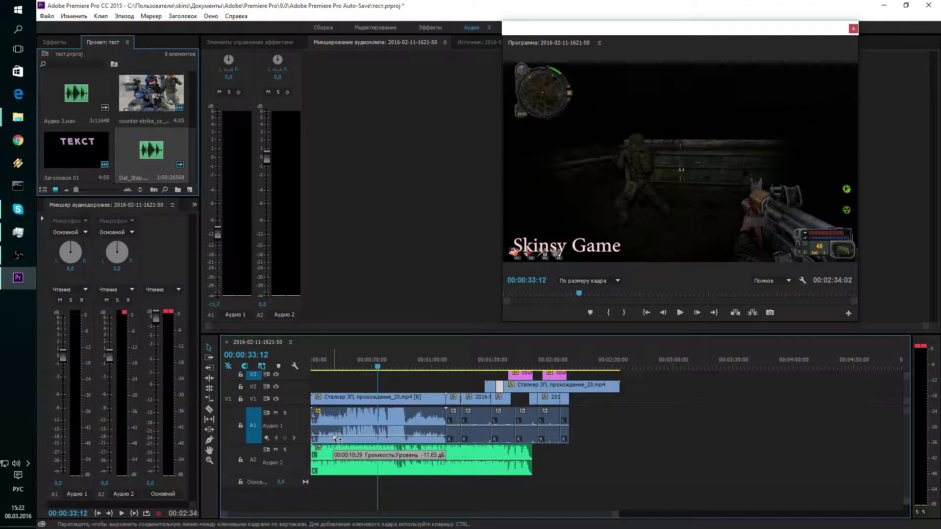
Step: Drag the first A1 clip's volume line upward, then reselect that clip
left_click_drag(333, 437, 333, 427)
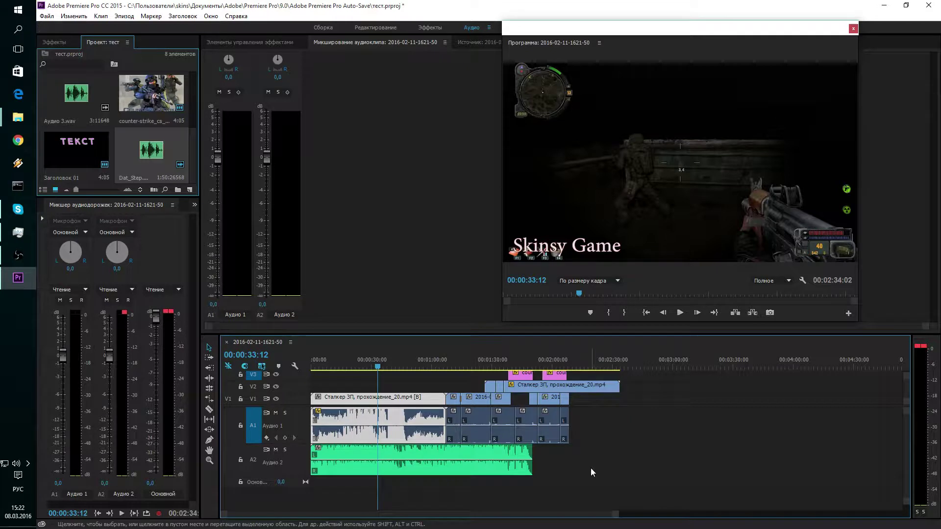
left_click(570, 477)
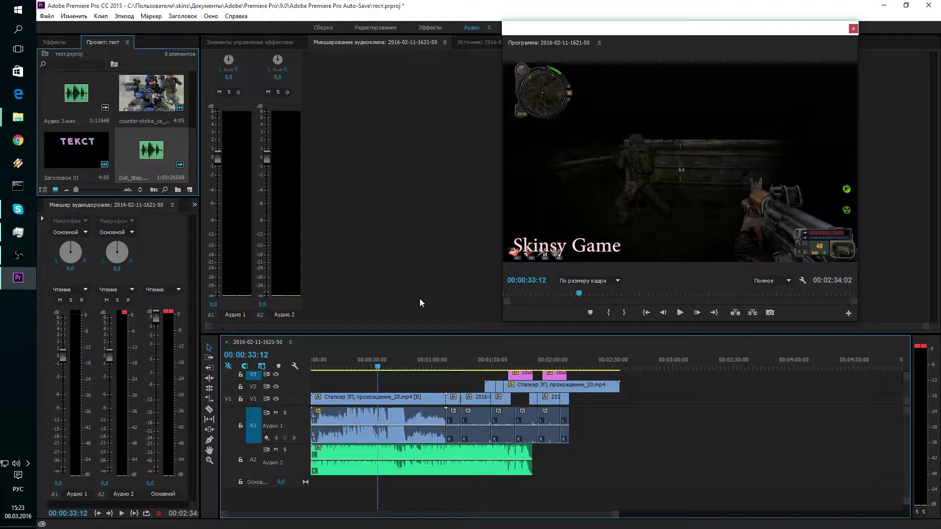
left_click(386, 426)
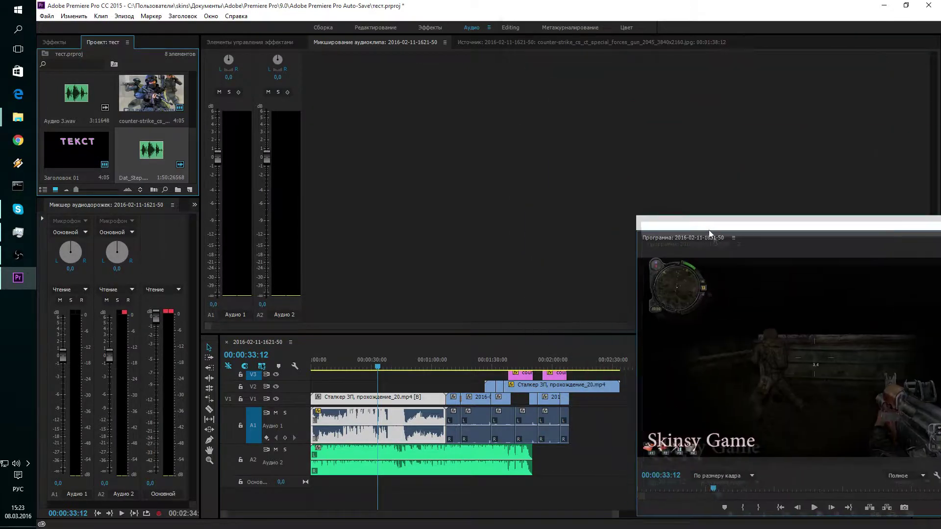
Step: In Effect Controls, expand Volume > Level and add a Level keyframe at 00:00:33:12
left_click_drag(572, 35, 722, 270)
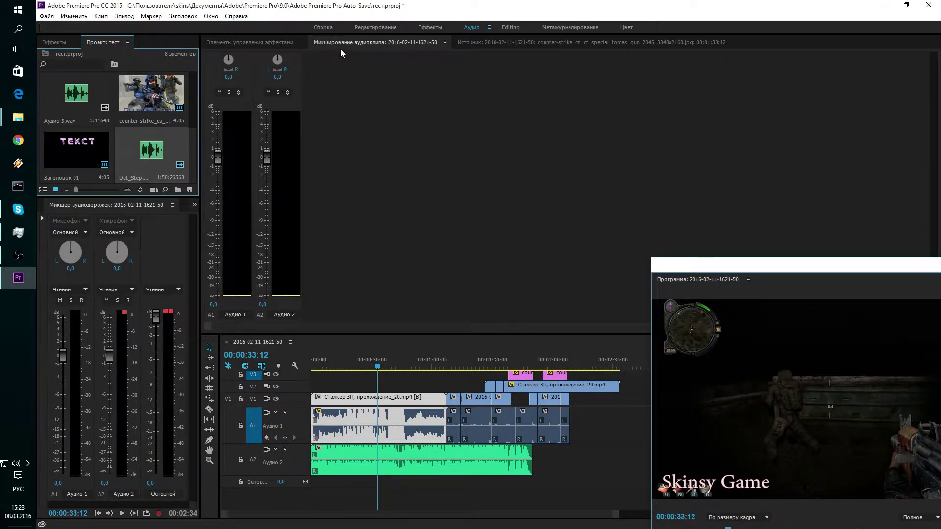
left_click(291, 43)
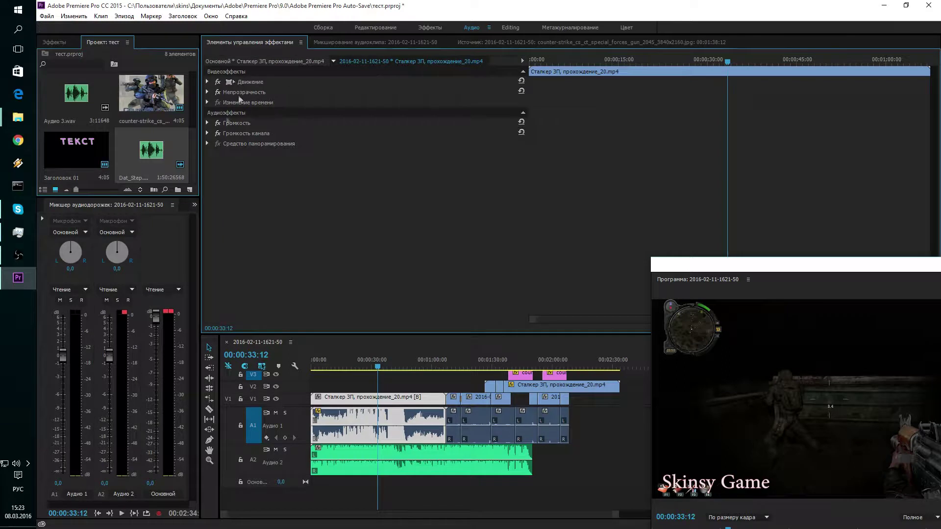
left_click(208, 123)
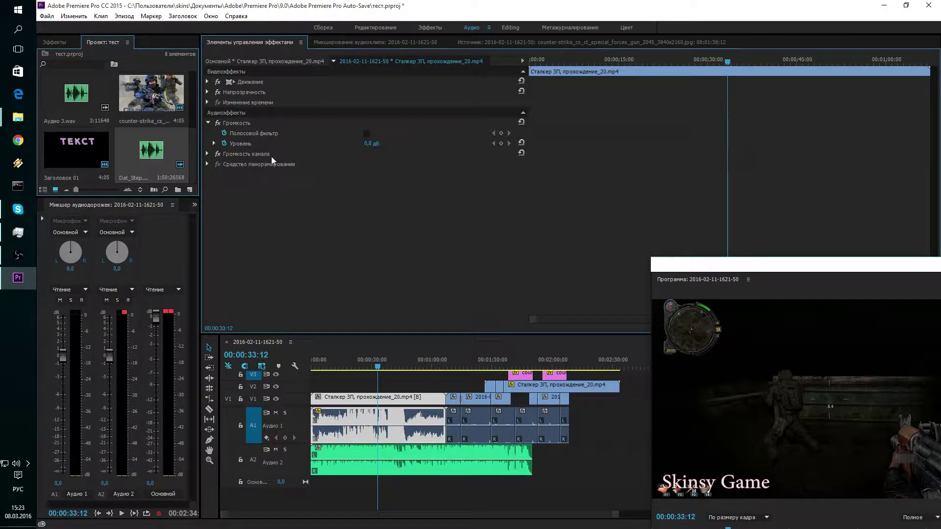
left_click(214, 143)
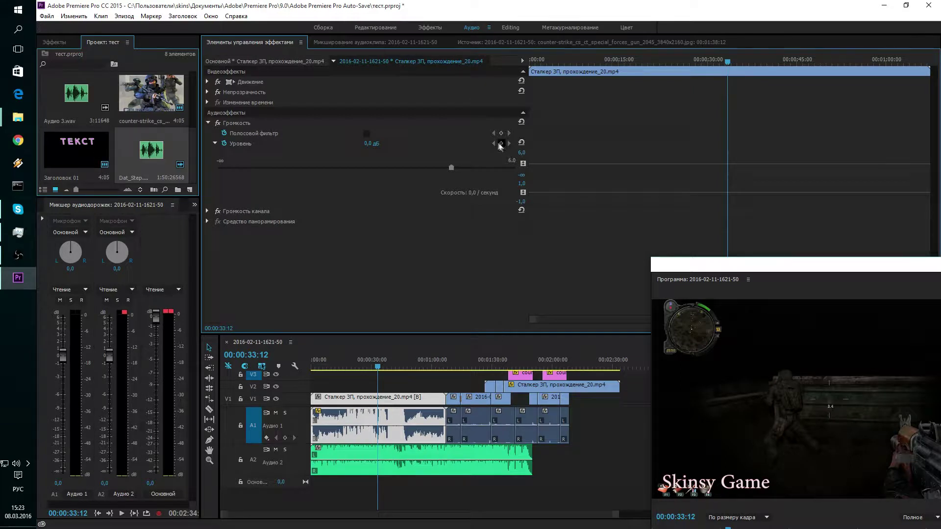
left_click(501, 144)
Step: Add a second Level keyframe past 00:00:37, around 00:00:37:16
key("Right")
key("Right")
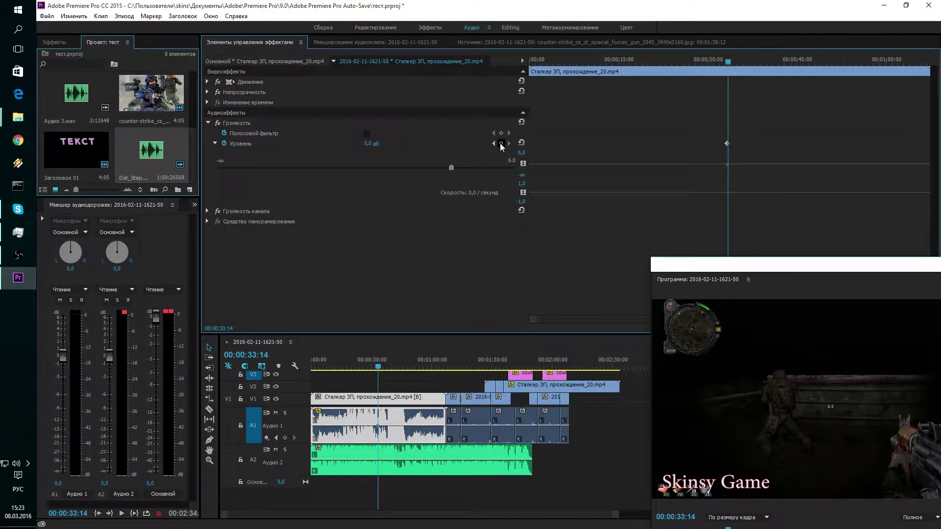
key("space")
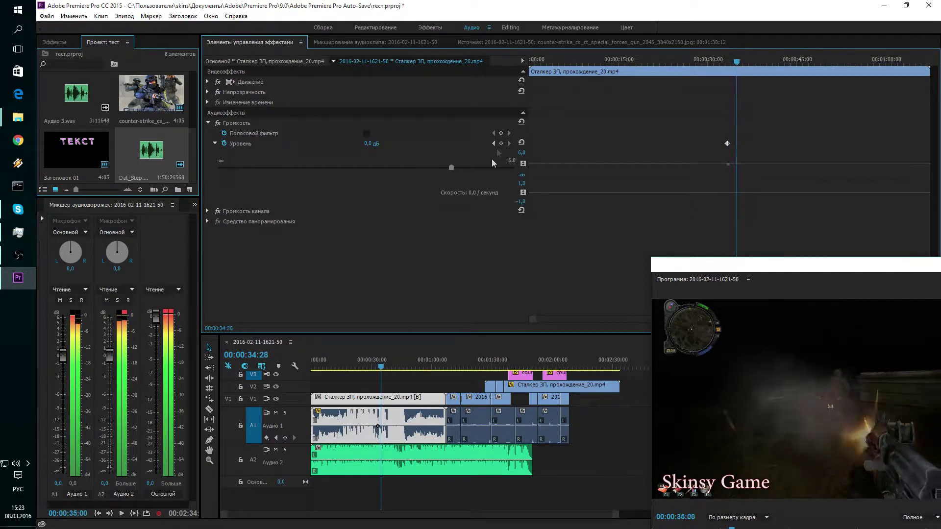
left_click_drag(384, 367, 387, 368)
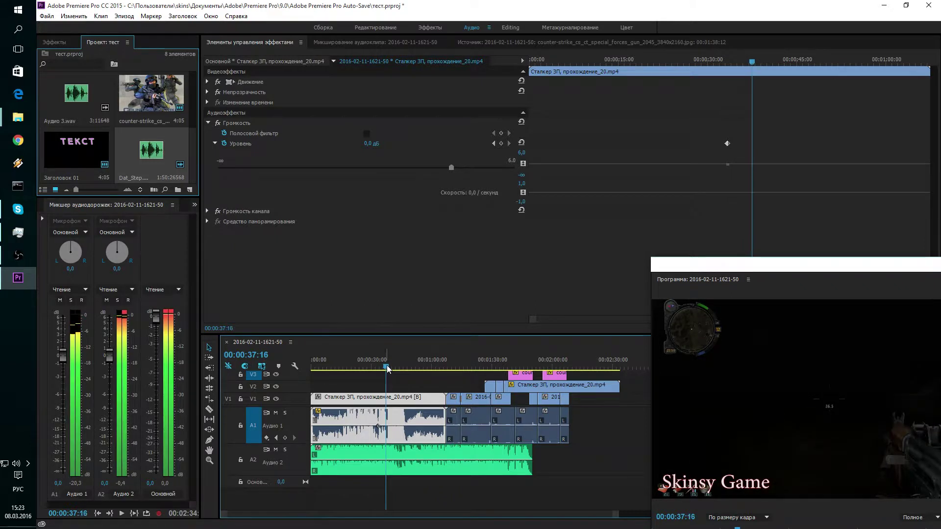
left_click(501, 144)
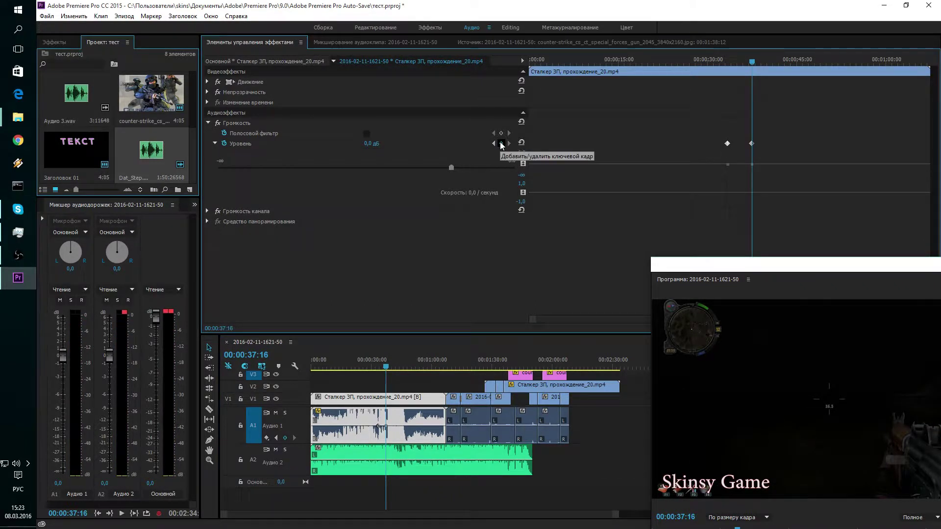
key("Right")
key("Right")
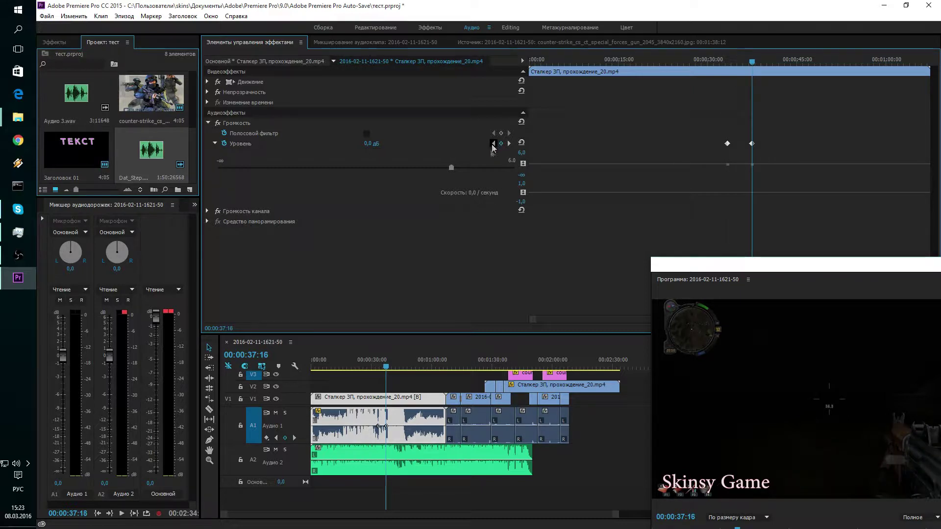
Step: Drag the Level down to silence, then lower the previous keyframe to about -79 dB
left_click_drag(451, 167, 231, 169)
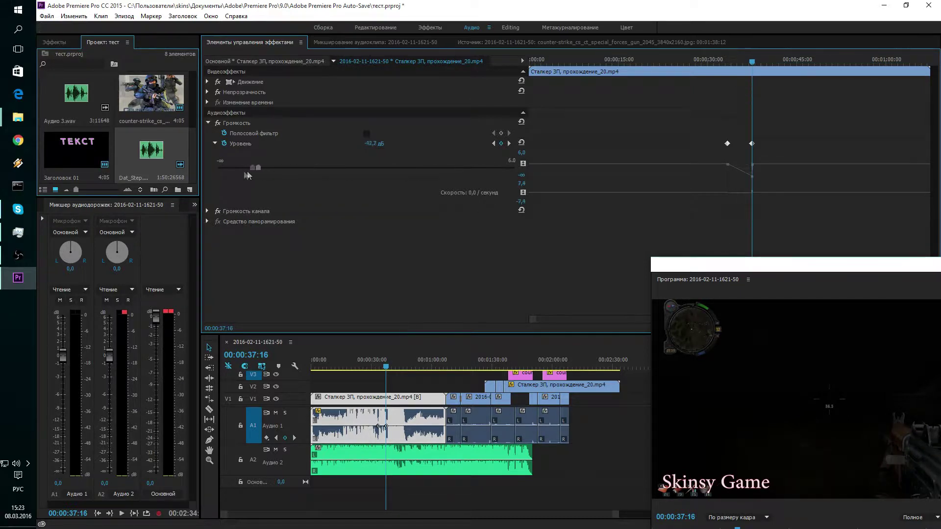
left_click(494, 143)
left_click_drag(451, 168, 217, 169)
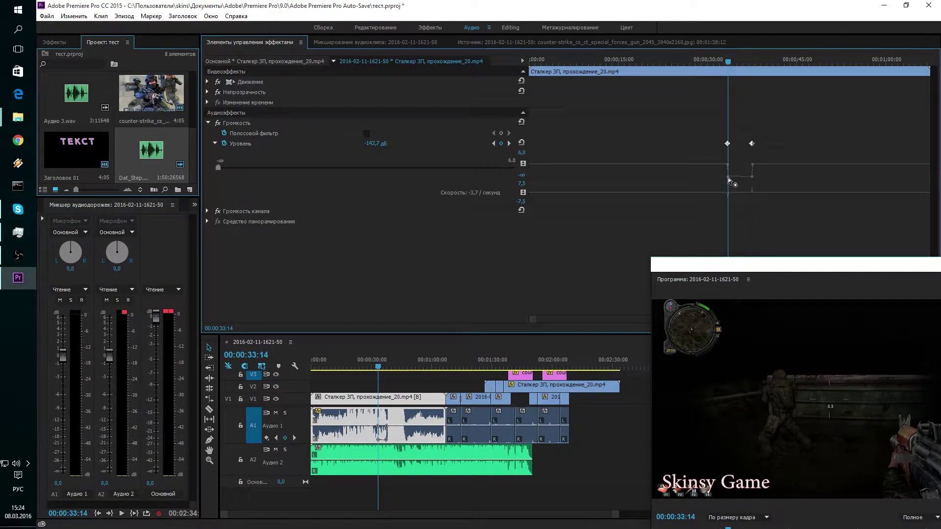
Step: Add an Audio 1 volume keyframe at about -0.32 dB and nudge the later Level keyframe
left_click_drag(727, 61, 704, 64)
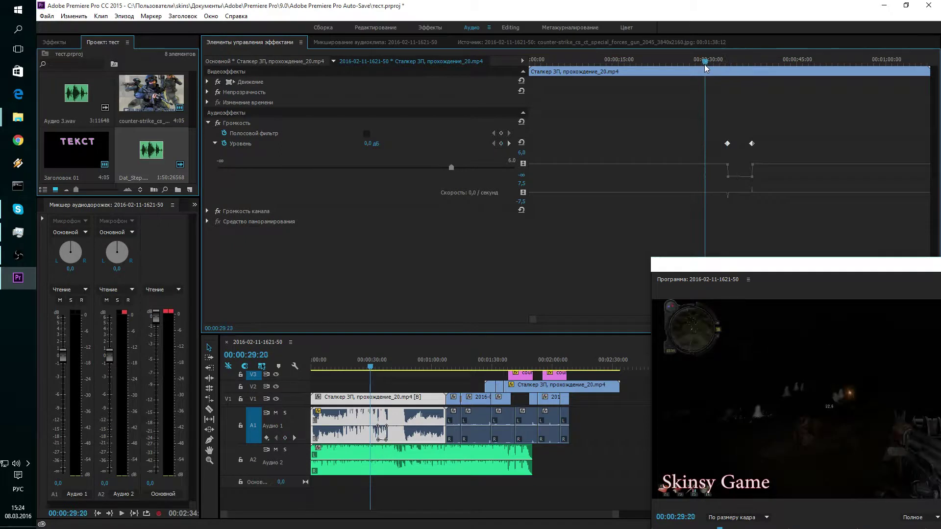
left_click(728, 177)
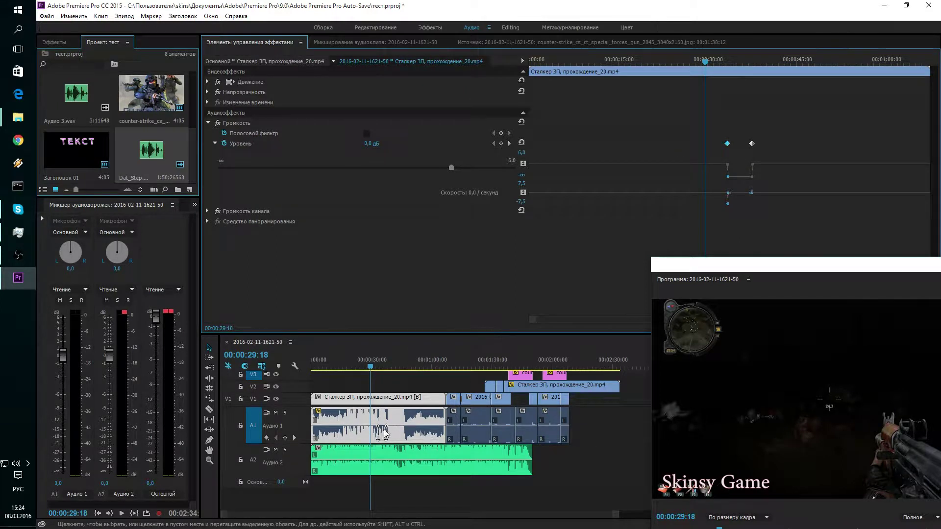
left_click(392, 446, "ctrl")
left_click_drag(392, 447, 388, 427)
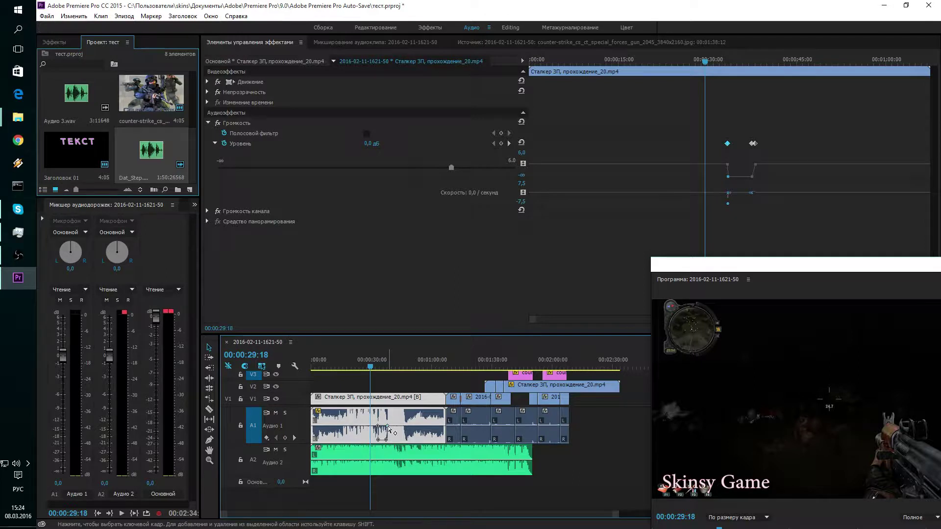
left_click(754, 144)
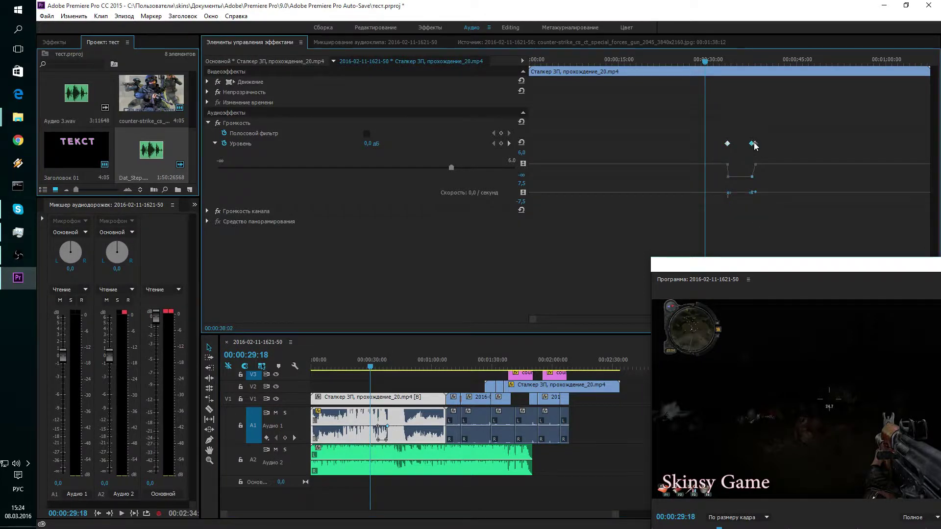
left_click_drag(753, 144, 754, 144)
Step: Drag the Аудио 1 keyframe down to -oo dB, then show the Audio Clip Mixer near 00:00:31
left_click(385, 439)
left_click_drag(386, 439, 382, 437)
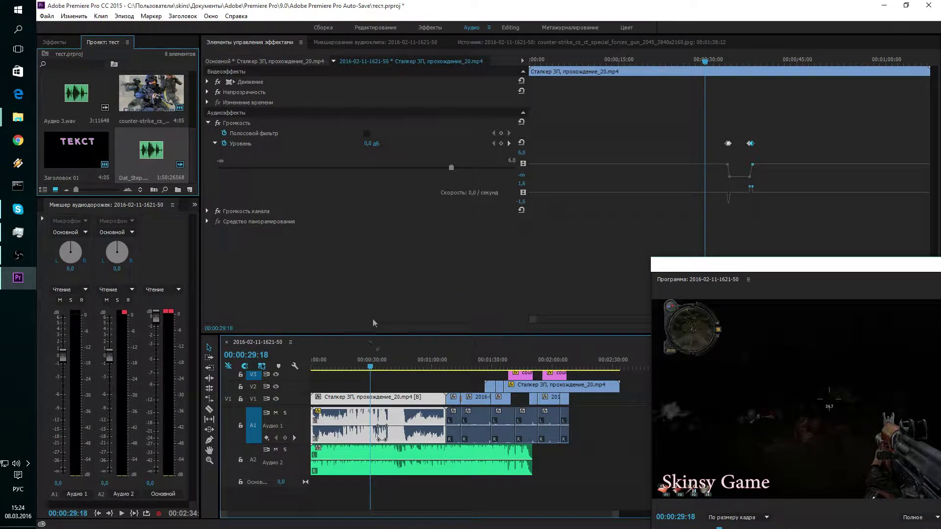
left_click_drag(371, 369, 375, 368)
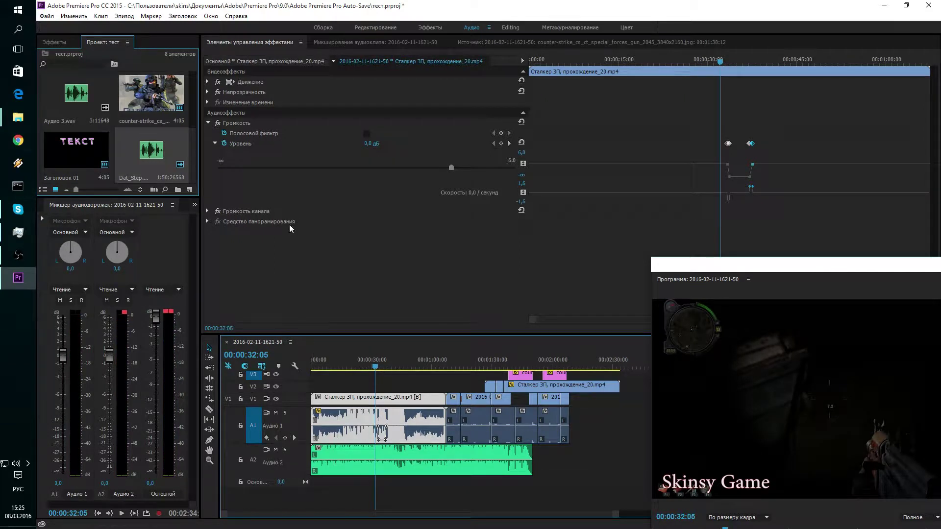
left_click(343, 42)
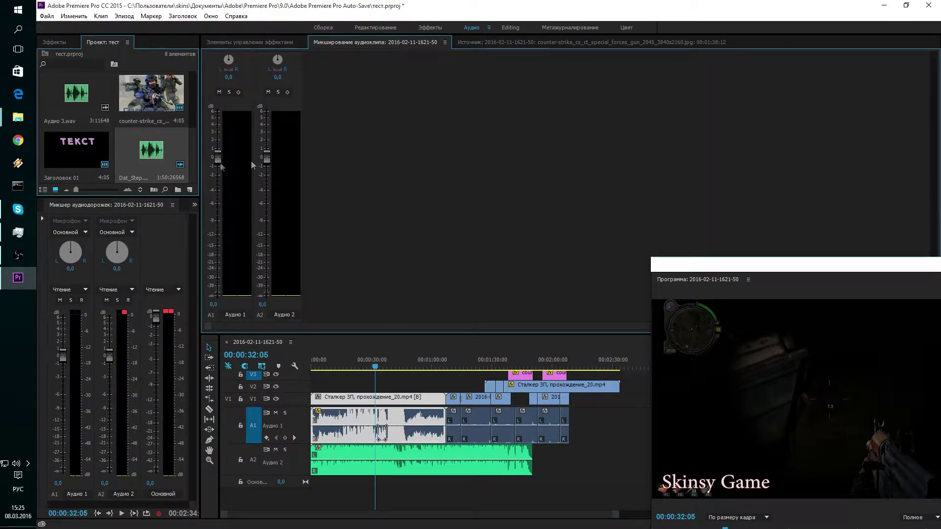
Step: Pull the A2 fader down to about -12.2 dB, play the mix, then return to about 00:00:08
left_click_drag(267, 161, 269, 211)
left_click_drag(278, 237, 280, 236)
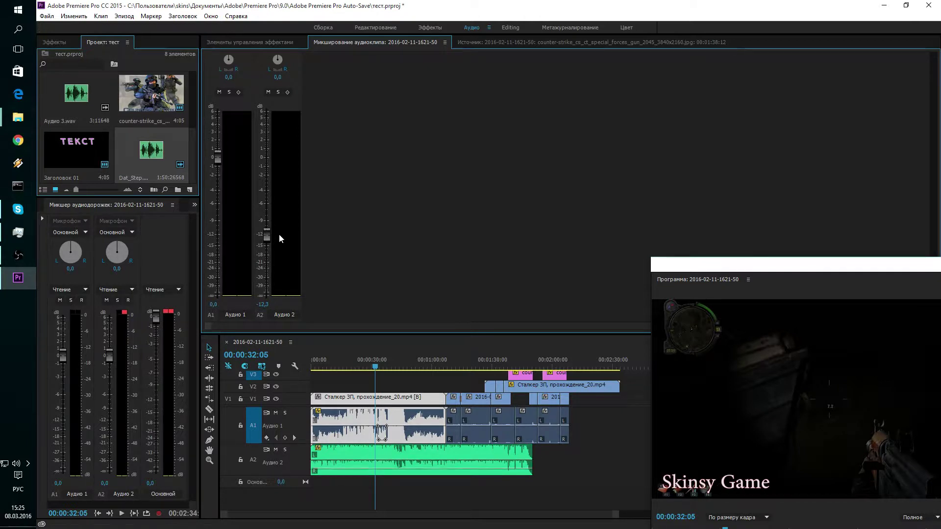
key("space")
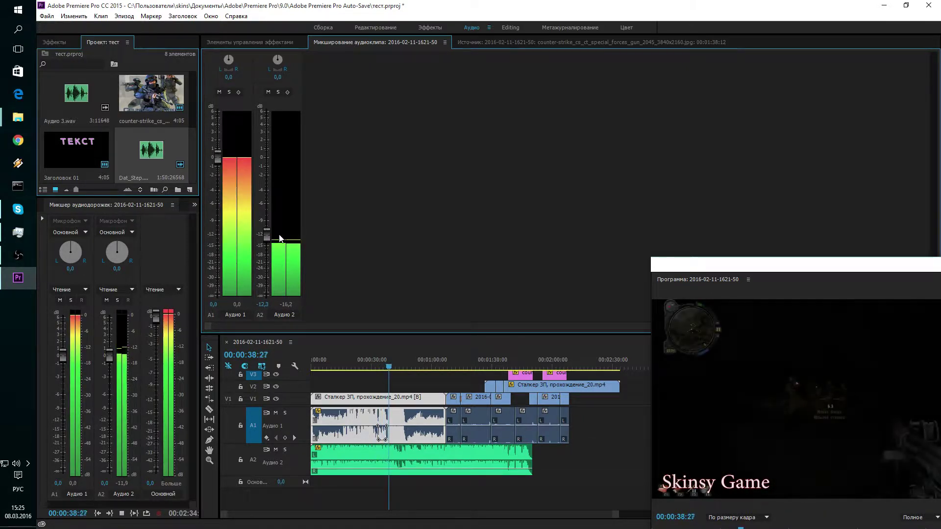
key("space")
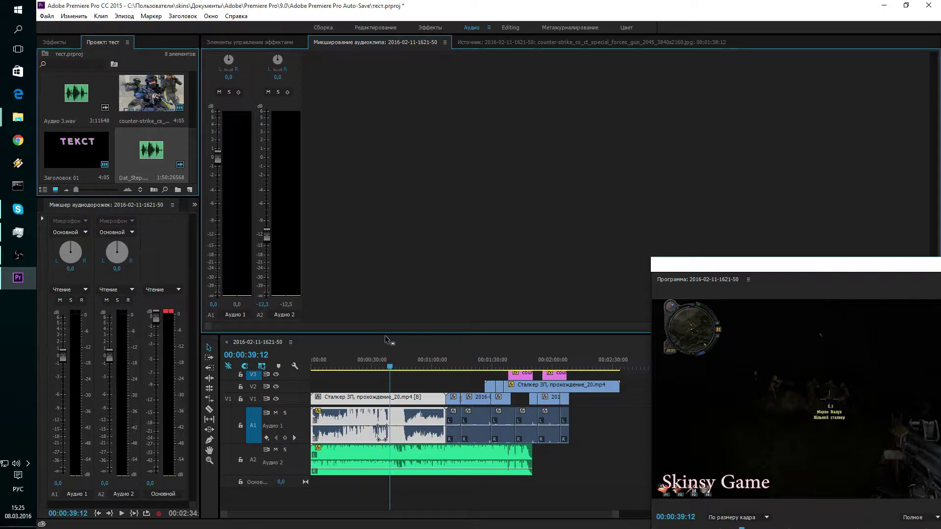
left_click_drag(390, 369, 330, 375)
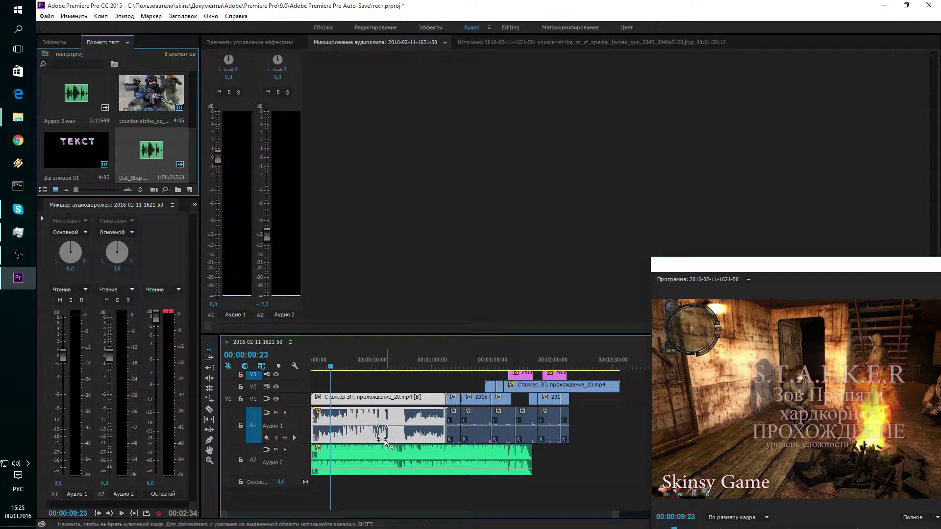
Step: Enable Write Keyframes on A2 and ride its fader during playback, ending near -26 dB
left_click(287, 93)
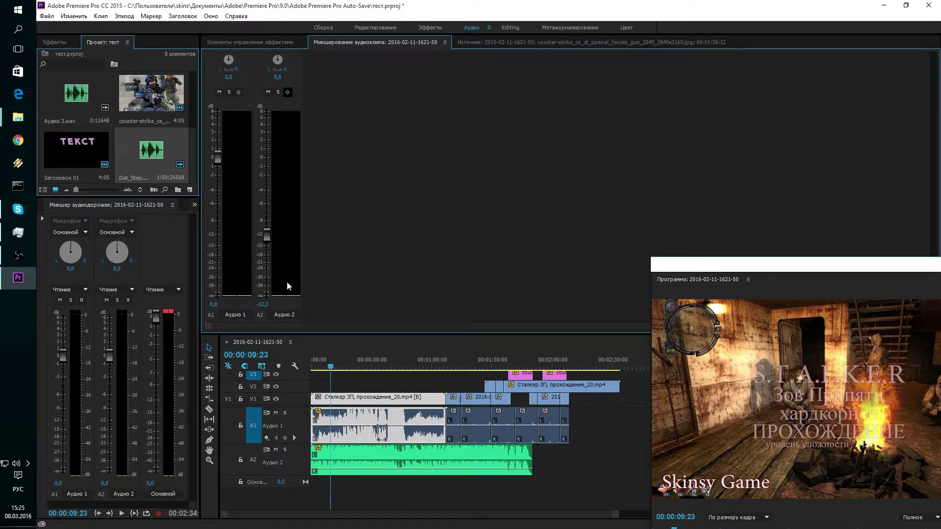
key("space")
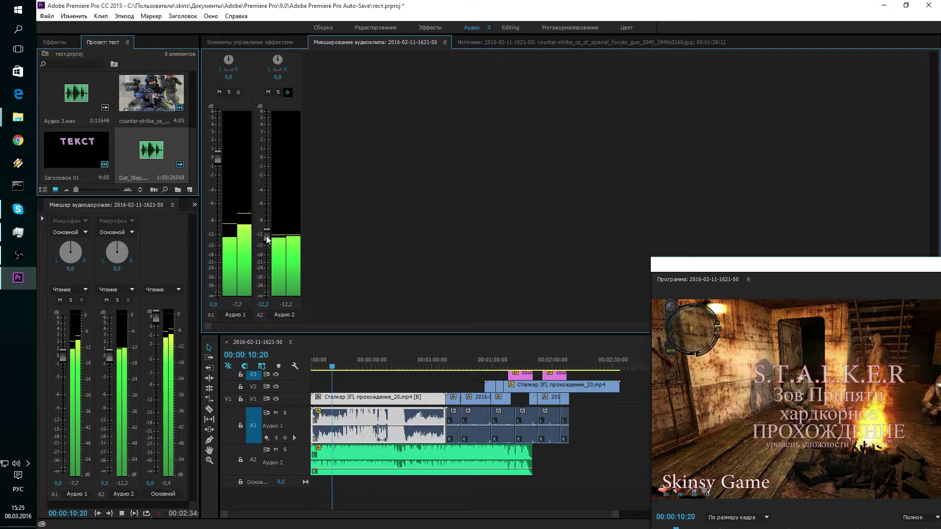
mouse_move(271, 244)
left_mouse_down()
mouse_move(271, 122)
mouse_move(282, 279)
left_mouse_up()
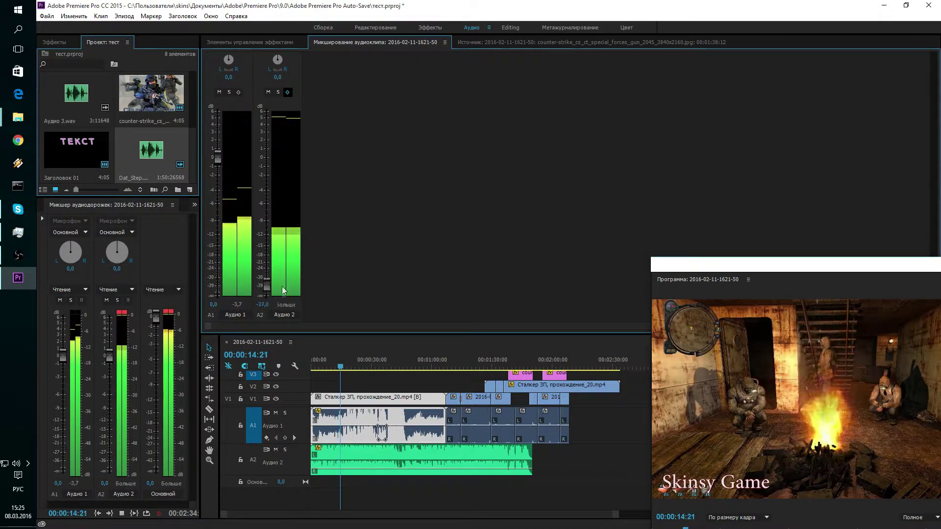
mouse_move(282, 280)
left_mouse_down()
mouse_move(281, 123)
mouse_move(282, 279)
left_mouse_up()
key("space")
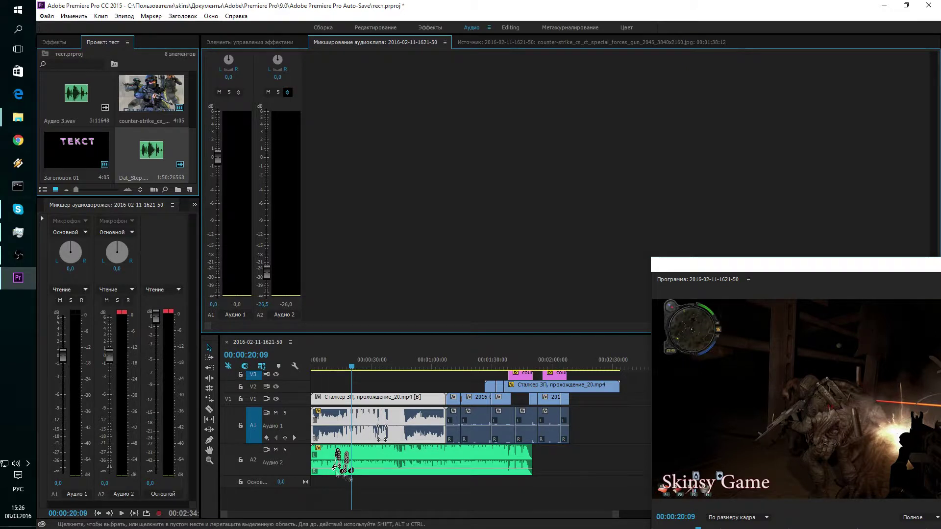
left_click(363, 461)
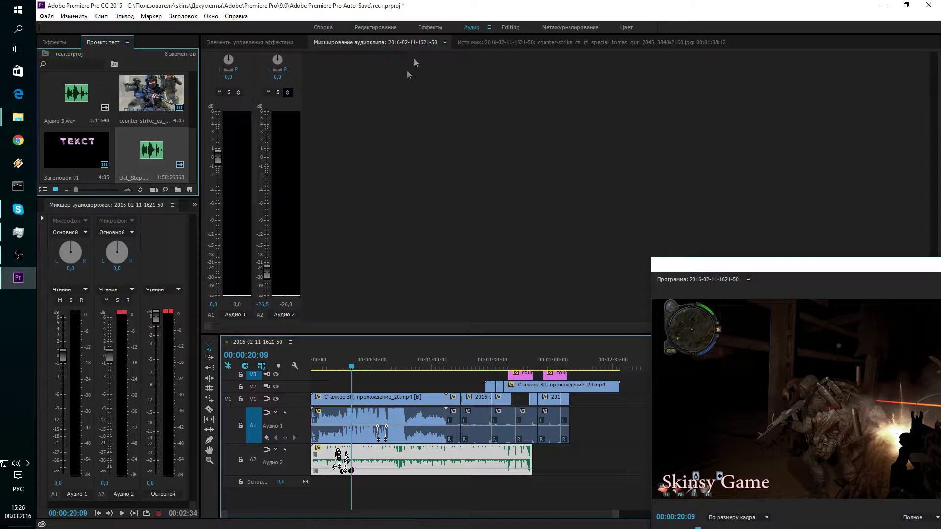
Step: Show Dat_Step.mp3's effect settings and zoom into the timeline
left_click(289, 43)
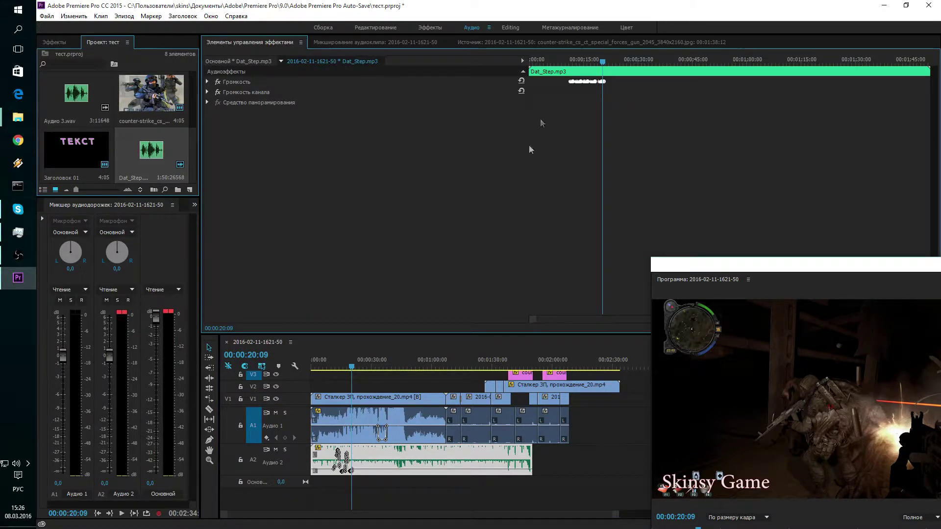
scroll(339, 464, "up", 5)
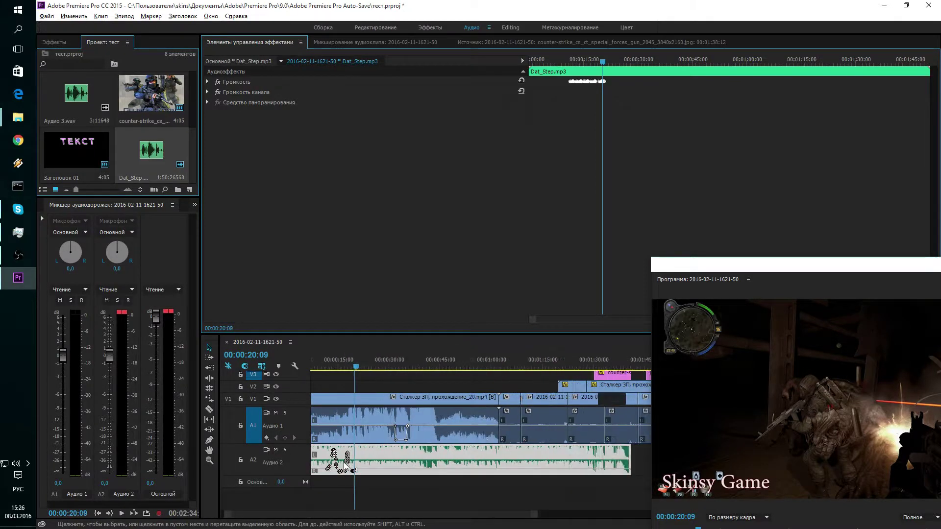
scroll(340, 456, "up", 2)
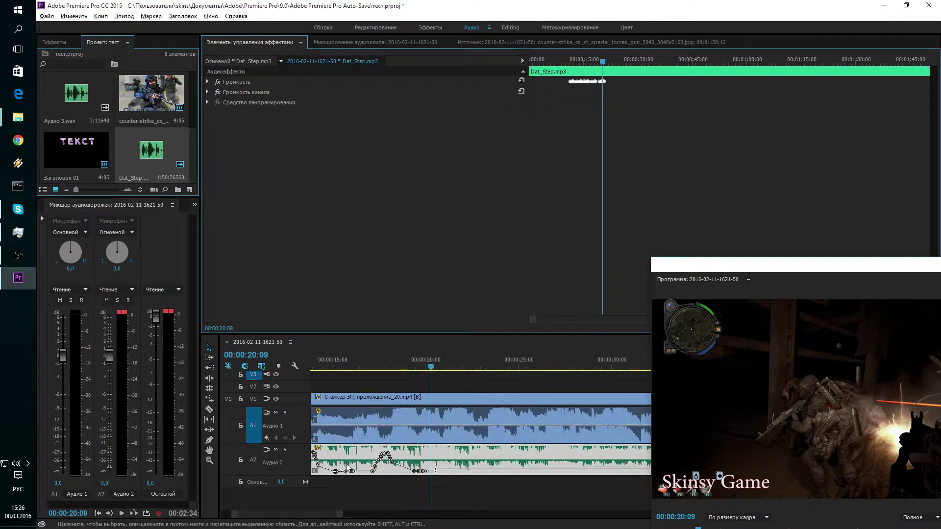
scroll(360, 439, "up", 1)
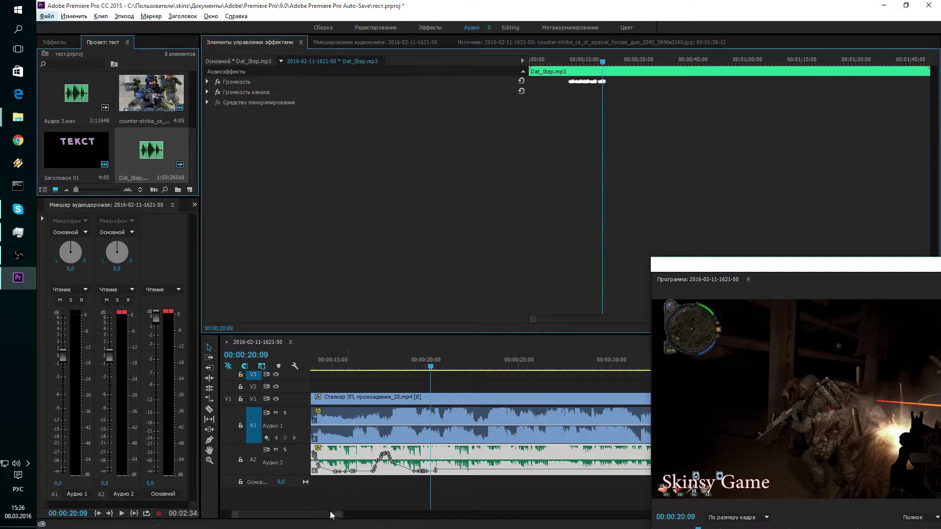
scroll(329, 514, "down", 1)
scroll(326, 514, "up", 2)
scroll(325, 513, "up", 1)
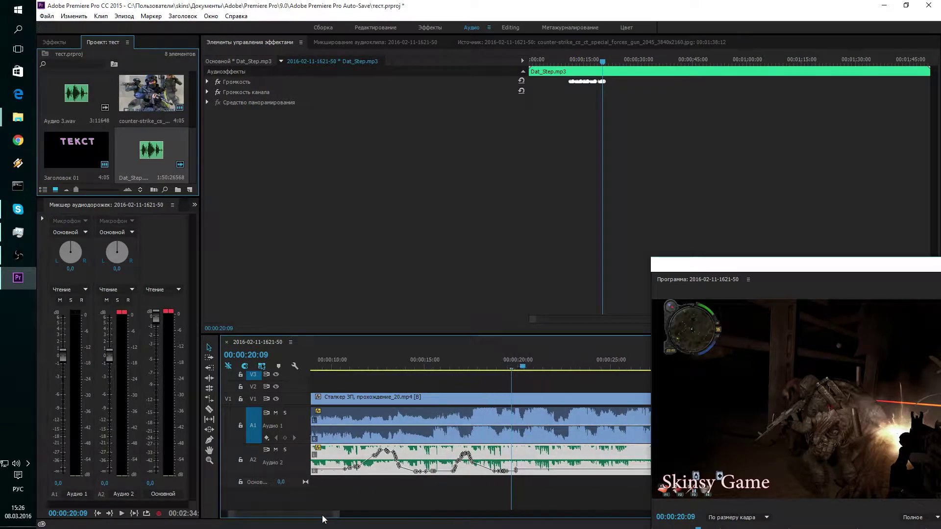
scroll(326, 514, "up", 1)
Step: Replay from 00:00:11 to hear the recorded volume changes, then move the Program monitor higher
left_click_drag(497, 372, 366, 387)
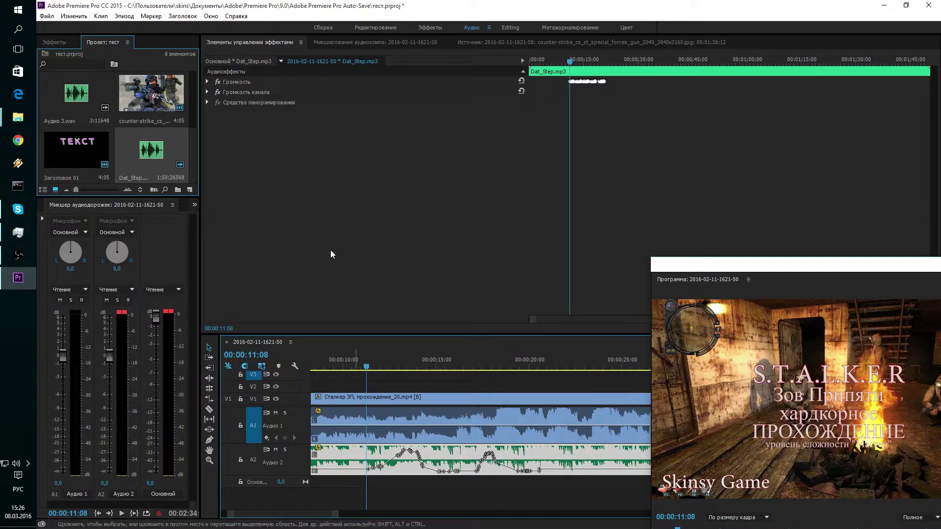
key("space")
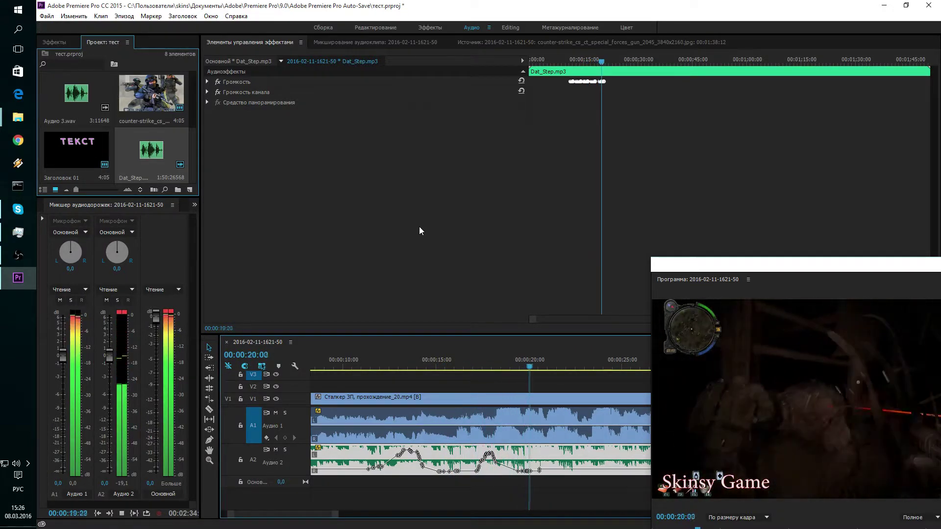
key("space")
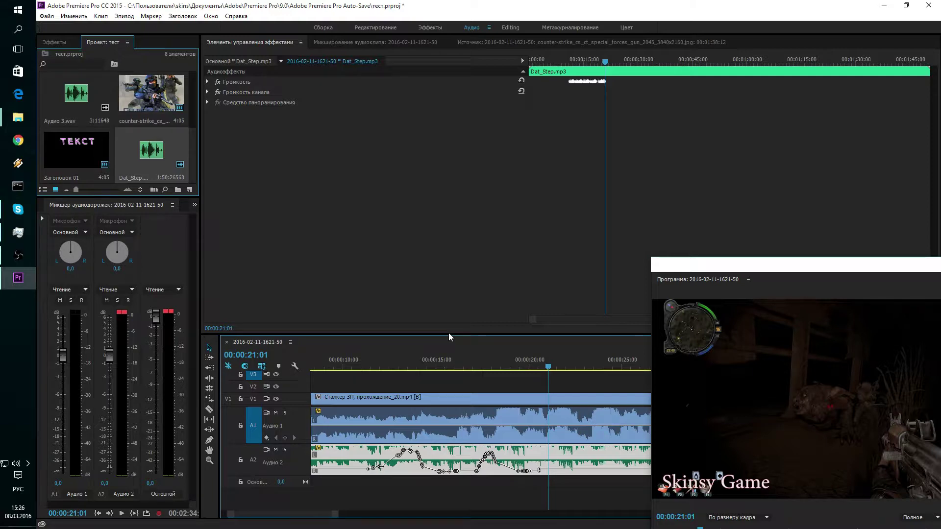
left_click_drag(683, 267, 577, 187)
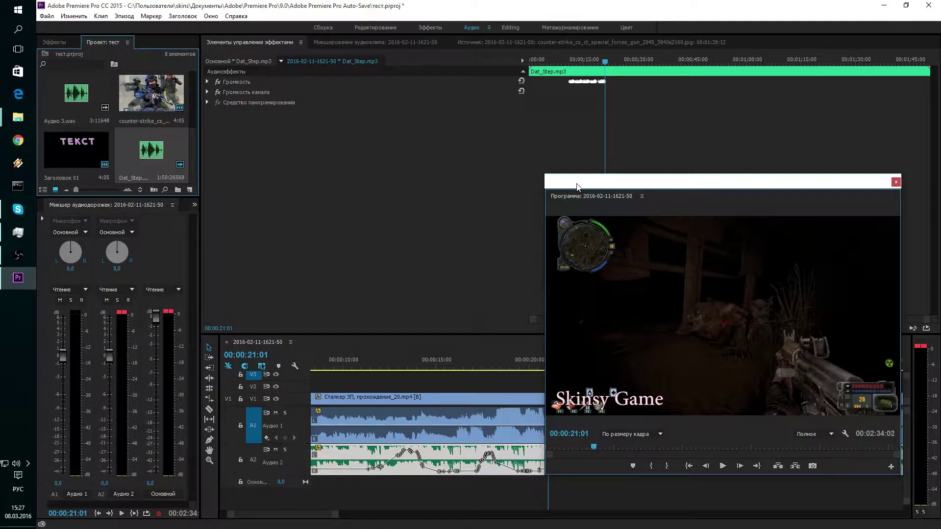
Step: Browse the Video Effects list down to the Контроль изображения (Image Control) group
left_click(62, 43)
left_click(43, 98)
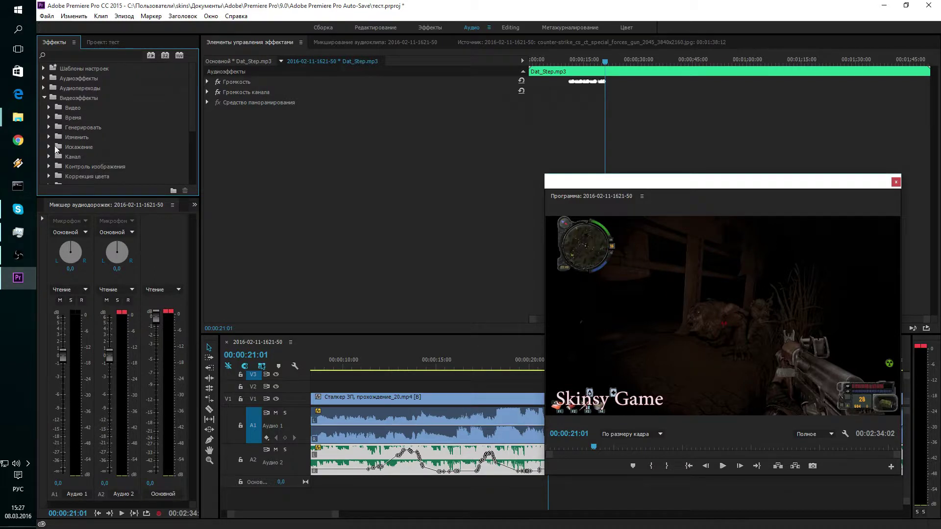
scroll(53, 158, "down", 1)
left_click(49, 157)
scroll(116, 170, "down", 2)
scroll(146, 176, "down", 1)
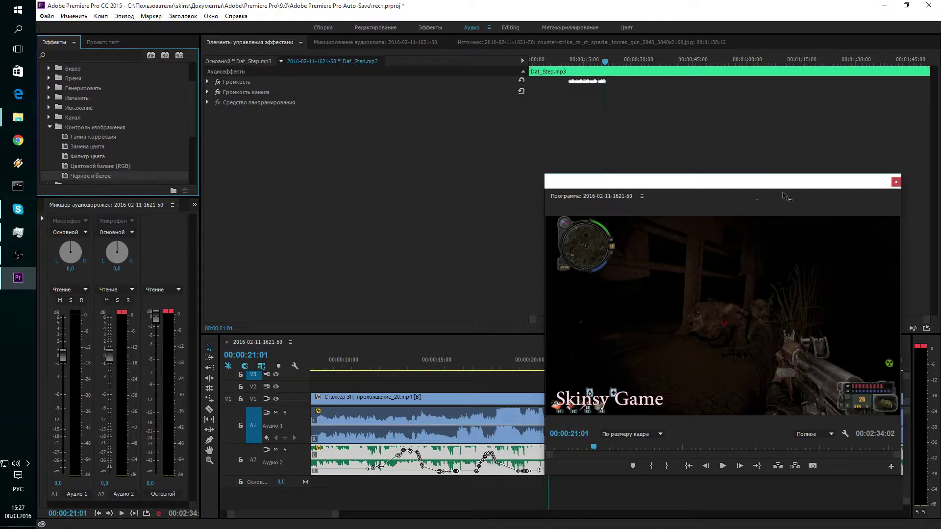
left_click_drag(866, 187, 888, 35)
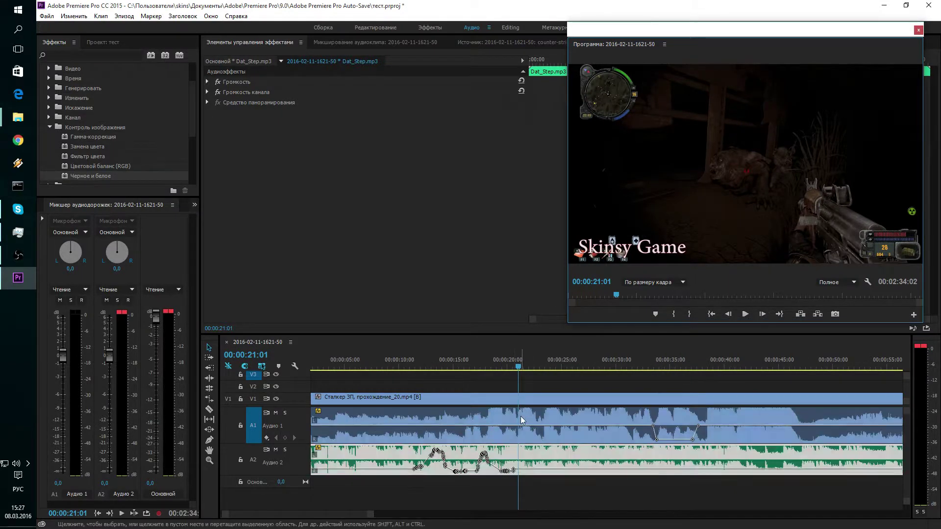
scroll(521, 421, "down", 5)
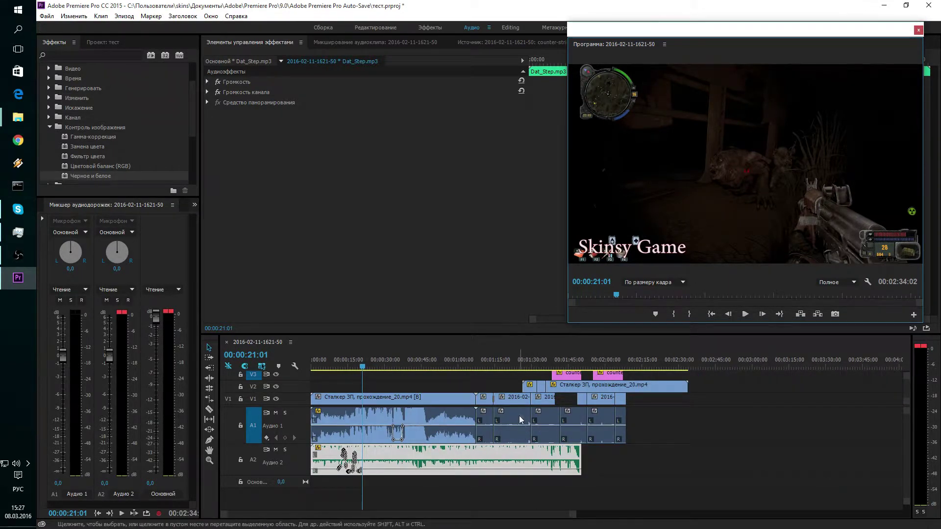
Step: Select the gameplay clip around 01:19 and play a short preview of it
left_click(520, 418)
left_click(506, 356)
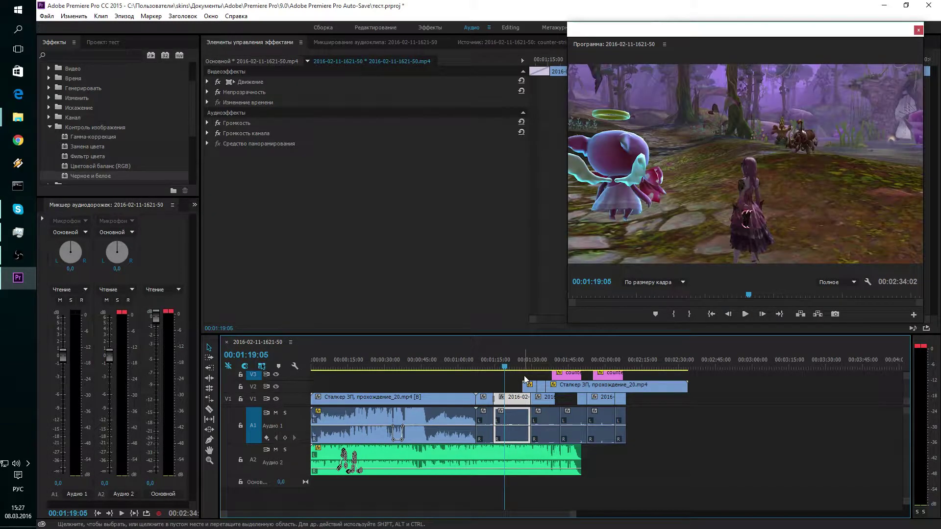
key("space")
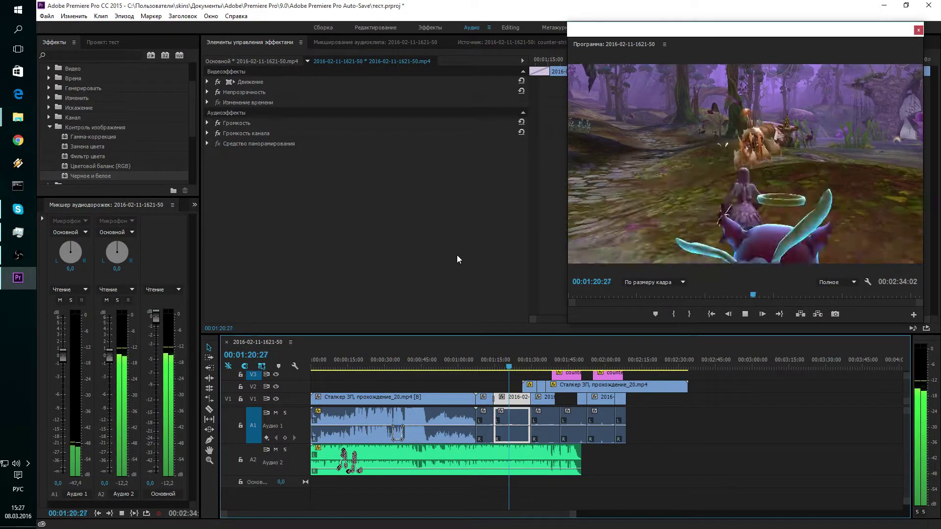
key("space")
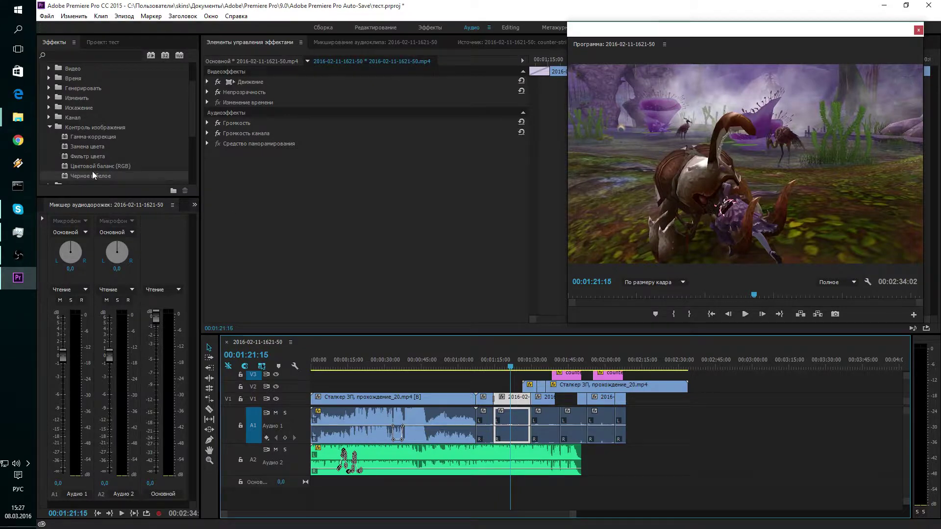
Step: Drag Черное и белое onto the selected clip and select it in Effect Controls
left_click(81, 179)
left_click_drag(82, 180, 72, 181)
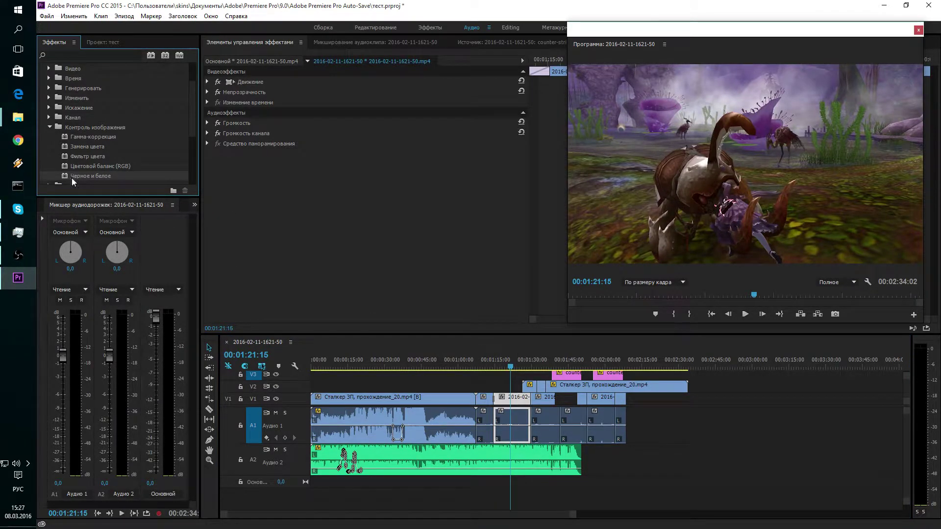
left_click_drag(74, 177, 263, 170)
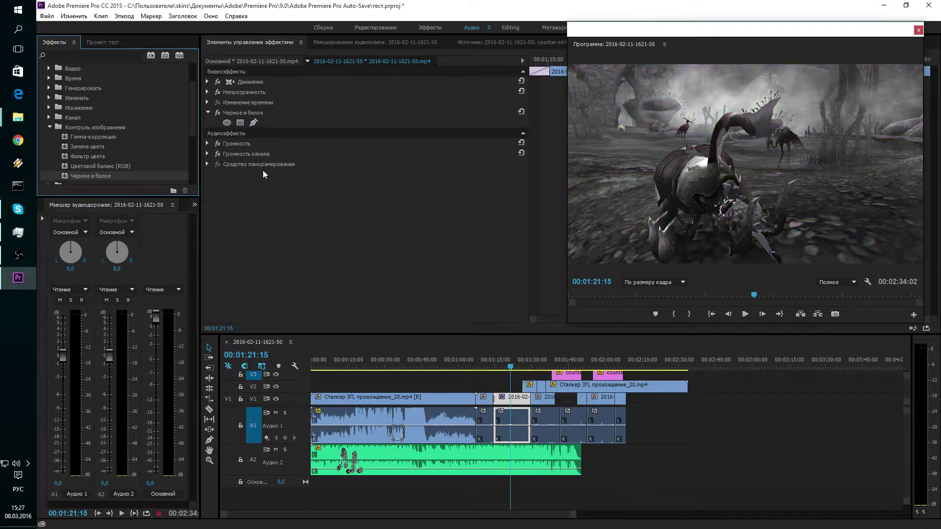
left_click(208, 112)
left_click(208, 113)
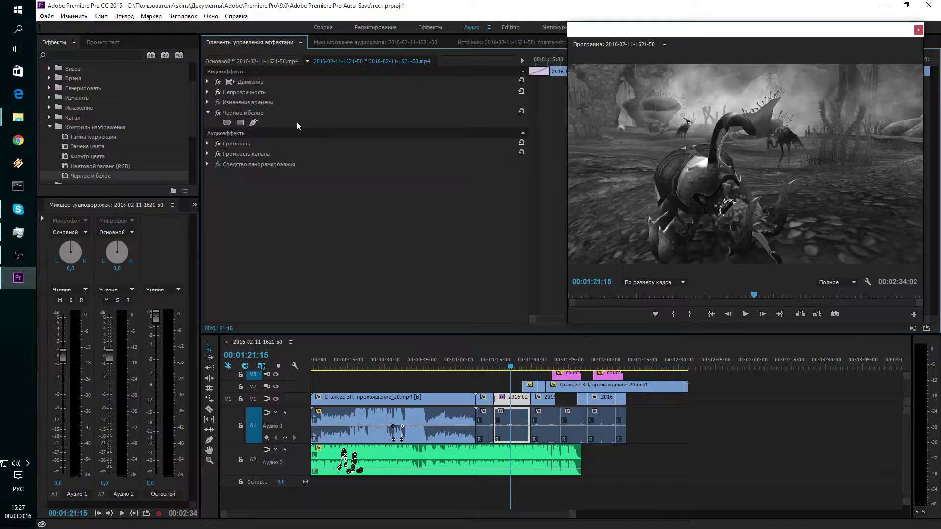
left_click(315, 110)
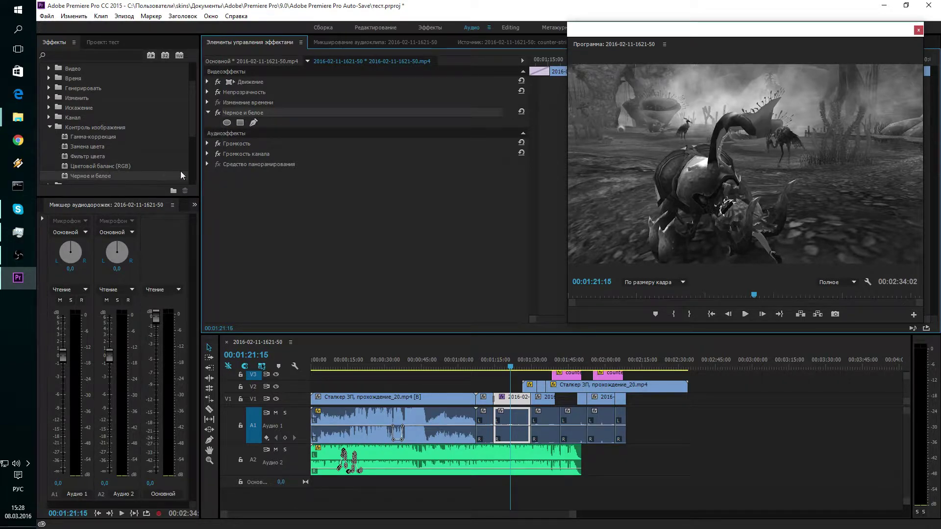
Step: Swap Черное и белое for Цветовой баланс (RGB) and expand its Red, Green and Blue values
key("Delete")
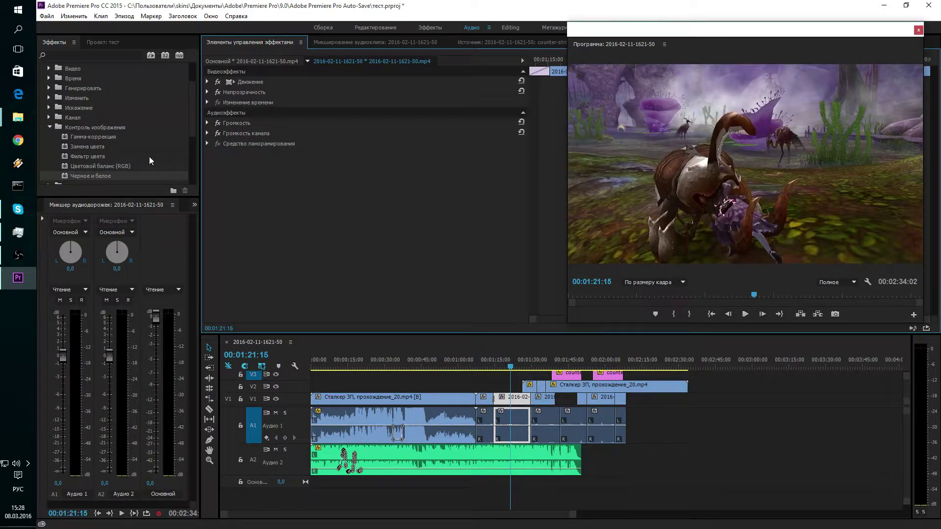
mouse_move(81, 166)
left_mouse_down()
mouse_move(273, 187)
mouse_move(266, 161)
left_mouse_up()
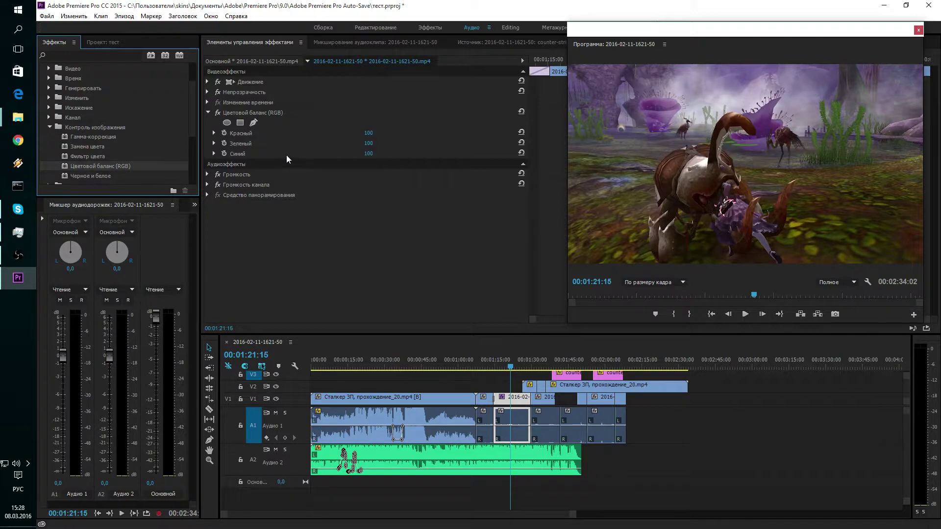
left_click(215, 132)
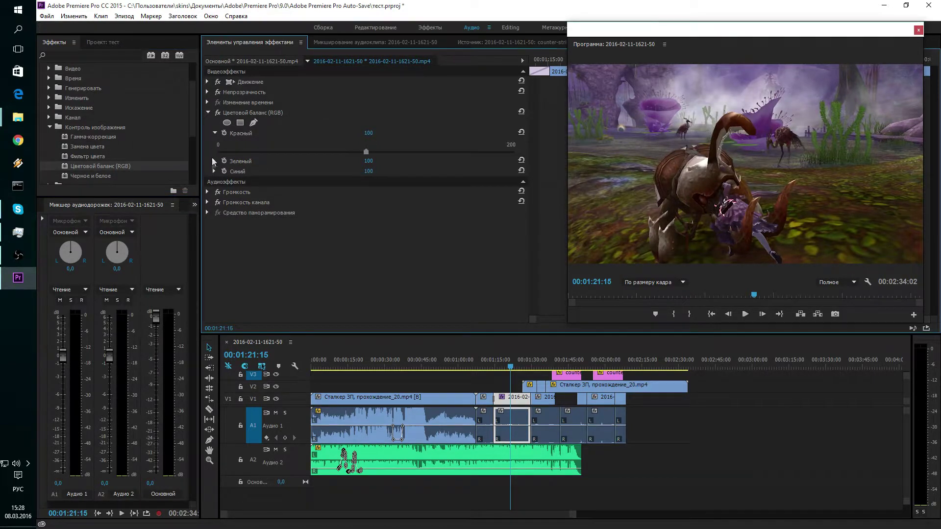
left_click(214, 161)
left_click(215, 188)
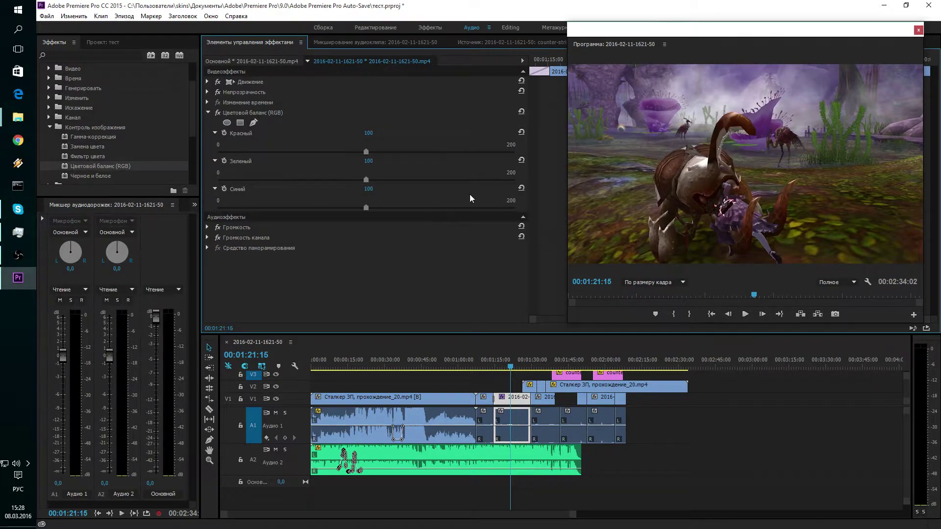
mouse_move(644, 33)
left_mouse_down()
mouse_move(674, 223)
mouse_move(610, 142)
left_mouse_up()
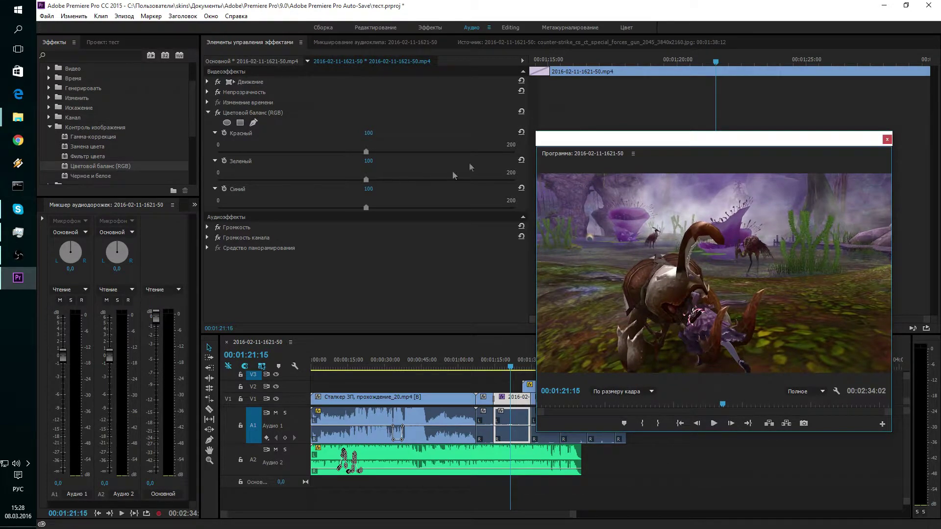
Step: Turn on keyframe animation for the Red, Green and Blue colour balance values
left_click(224, 133)
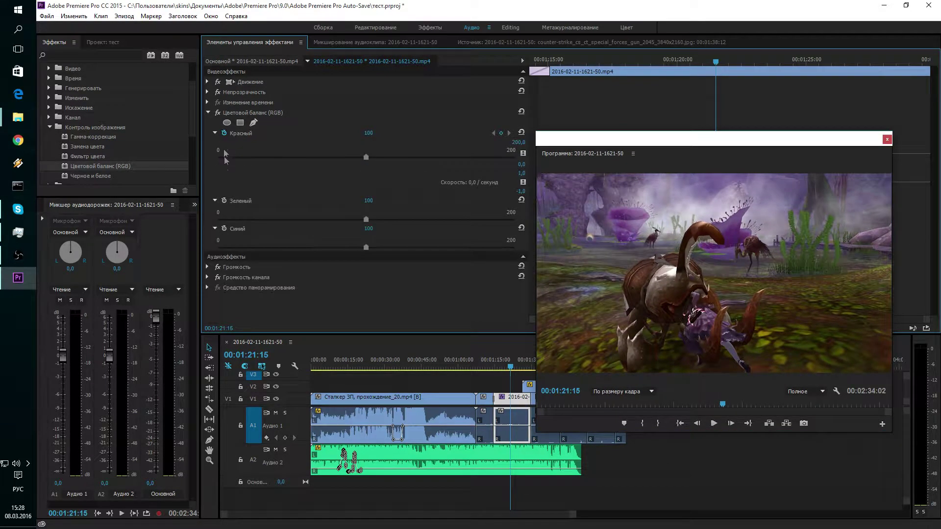
left_click(224, 201)
left_click(224, 268)
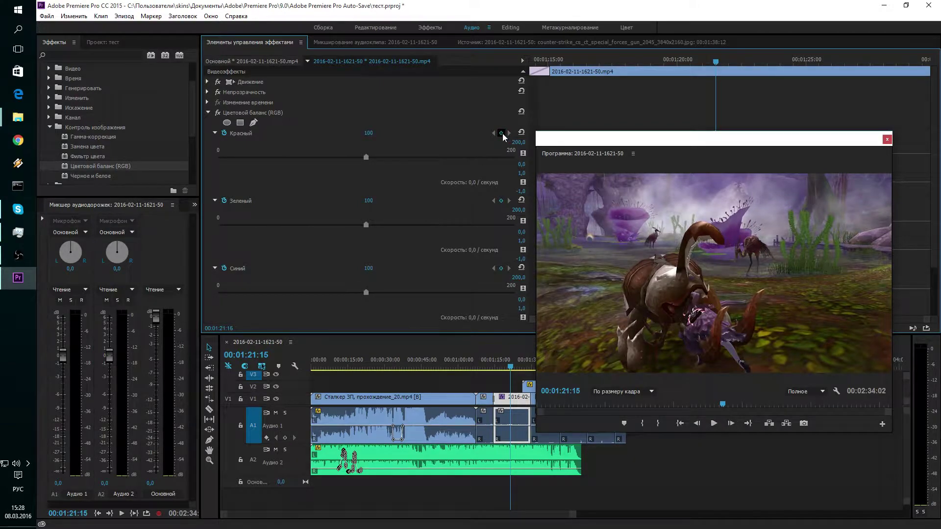
mouse_move(589, 139)
left_mouse_down()
mouse_move(615, 306)
mouse_move(292, 216)
left_mouse_up()
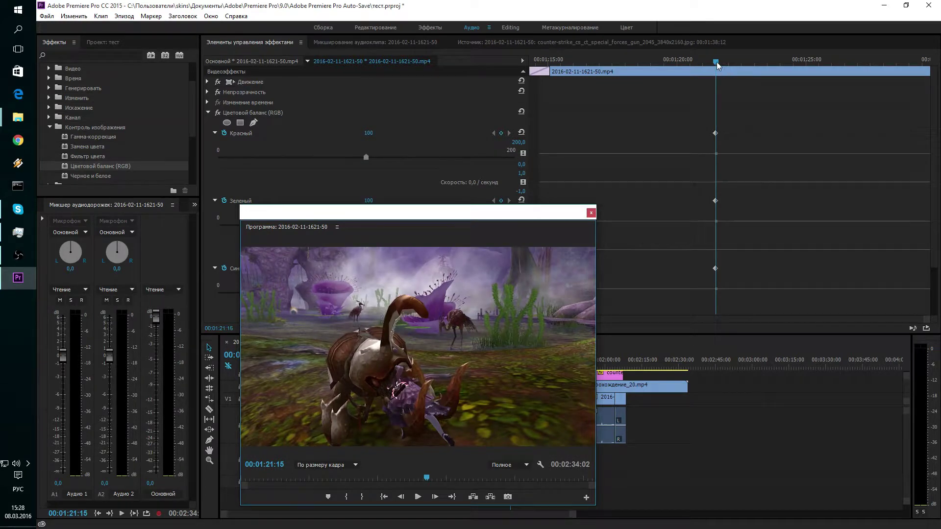
Step: At 00:01:22:01, keyframe a green tint: Red lowered, Green 155, Blue 51
left_click_drag(726, 73, 730, 73)
left_click_drag(510, 213, 608, 280)
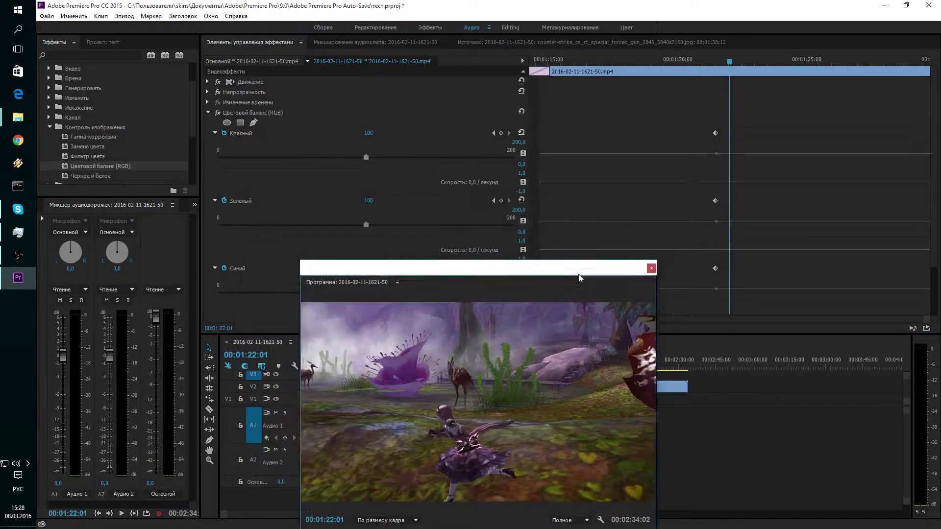
left_click(502, 133)
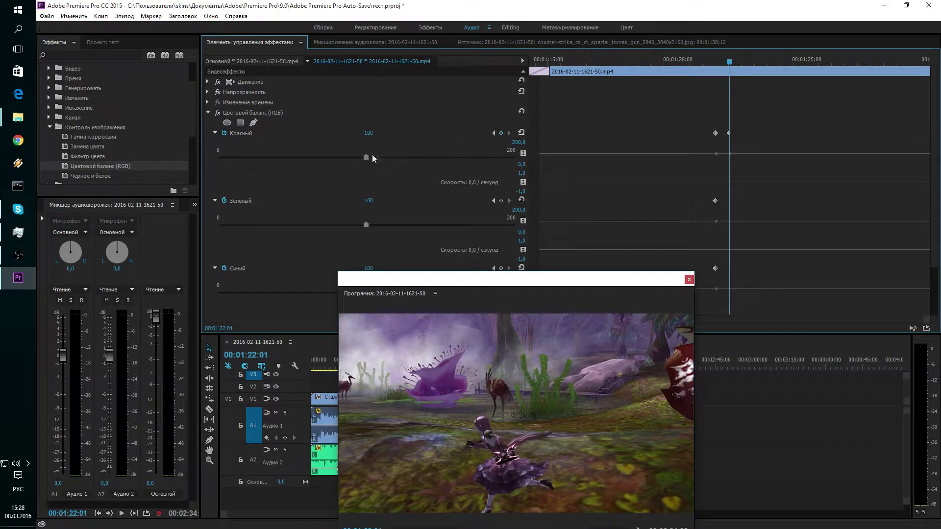
mouse_move(366, 156)
left_mouse_down()
mouse_move(238, 156)
mouse_move(269, 155)
left_mouse_up()
left_click(502, 201)
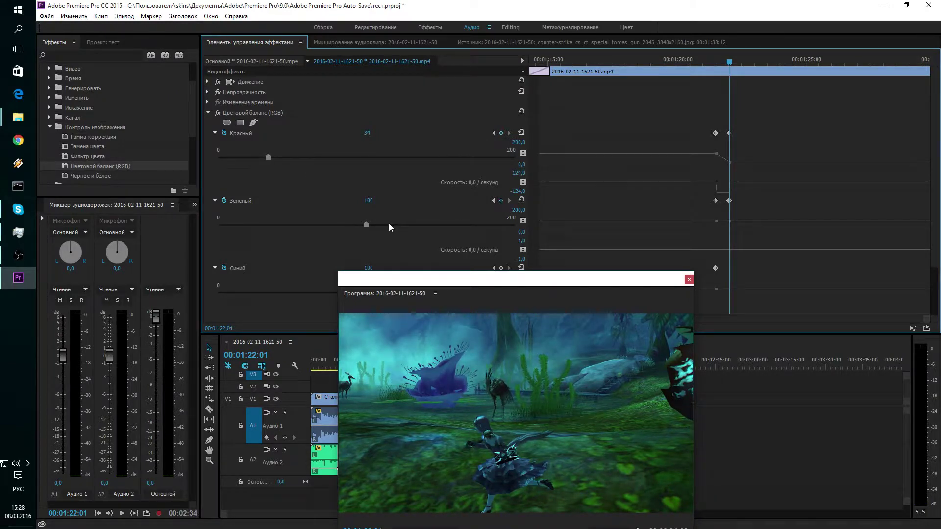
left_click_drag(365, 225, 447, 226)
left_click_drag(441, 279, 418, 344)
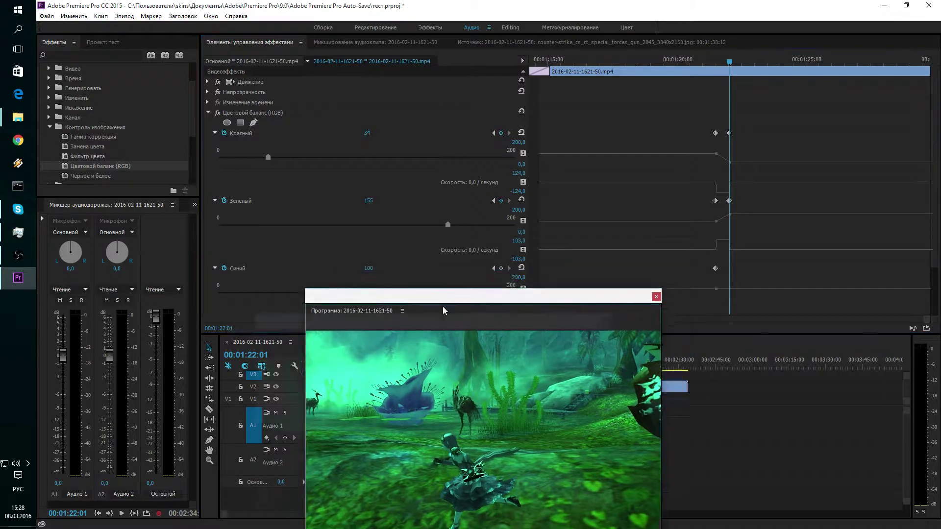
left_click(501, 268)
left_click_drag(366, 292, 294, 292)
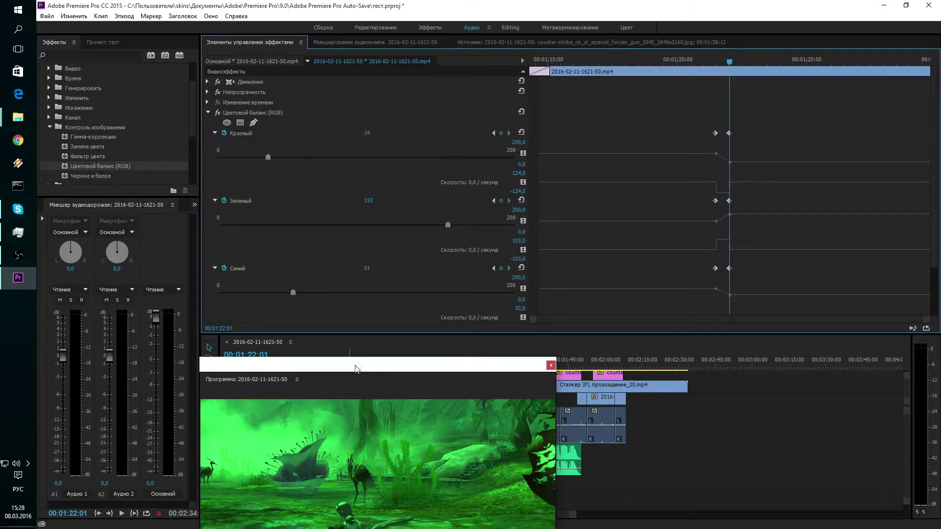
left_click_drag(355, 369, 380, 299)
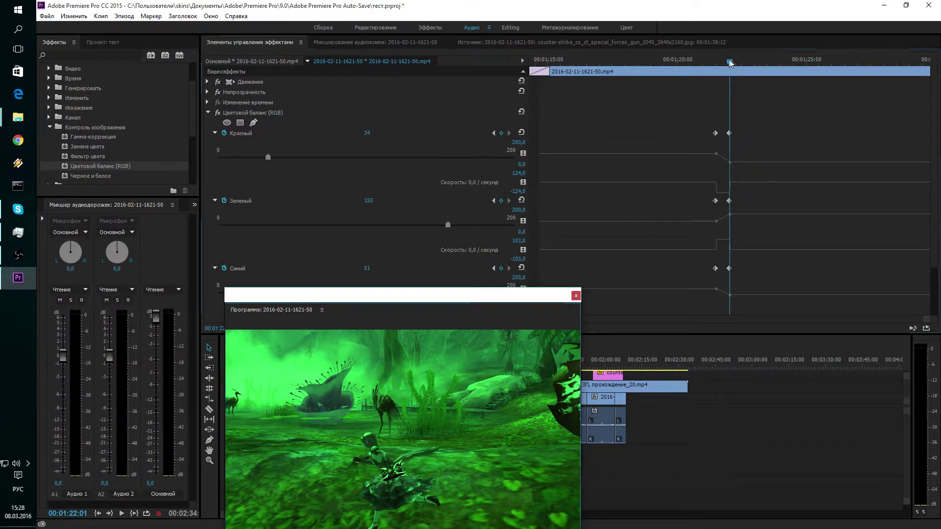
Step: At 00:01:22:15, keyframe Red, Green and Blue back to 100
left_click_drag(730, 63, 741, 63)
left_click(501, 133)
left_click(501, 201)
left_click(501, 268)
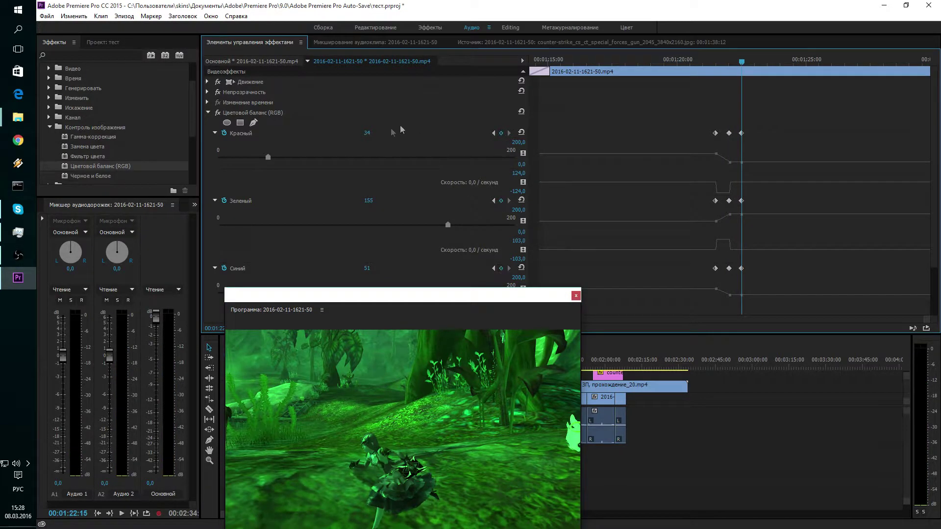
left_click(269, 157)
left_click(368, 134)
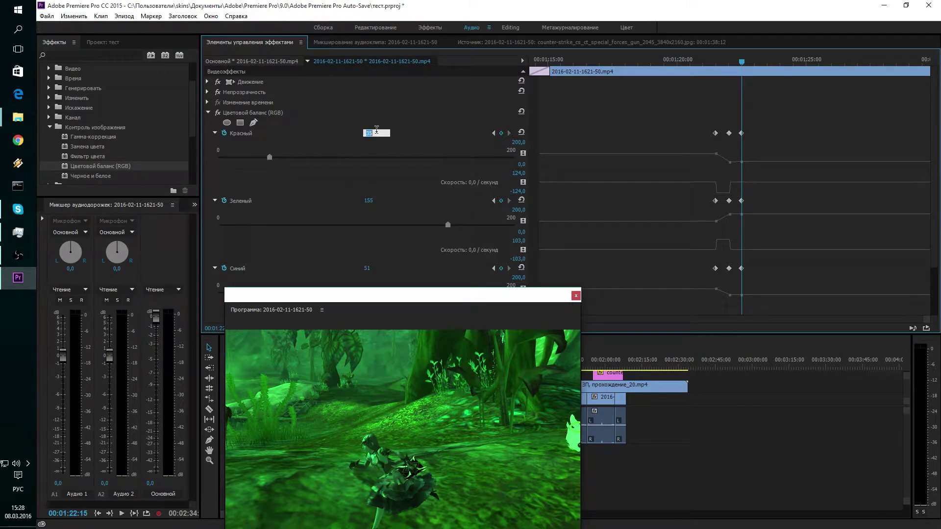
left_click(369, 202)
type("00")
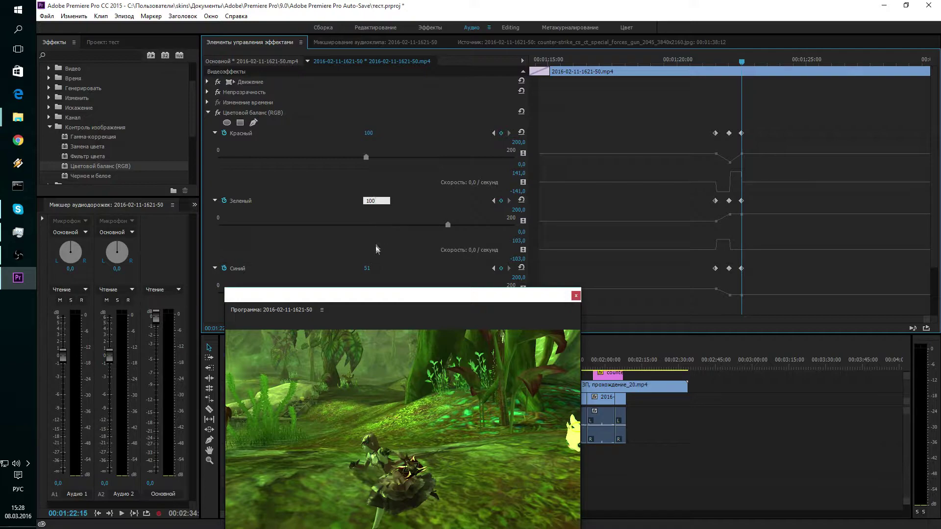
left_click(367, 269)
type("100")
key("Return")
left_click_drag(414, 292, 346, 119)
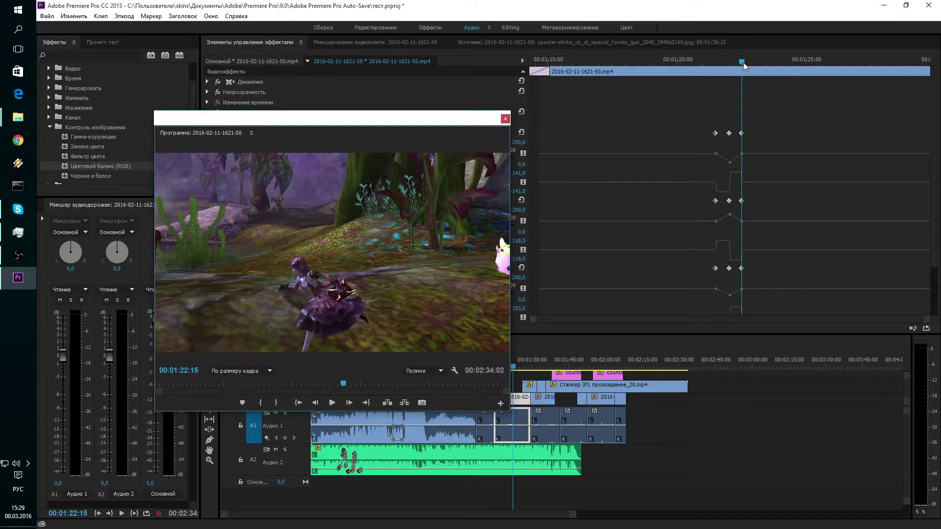
left_click_drag(741, 63, 710, 63)
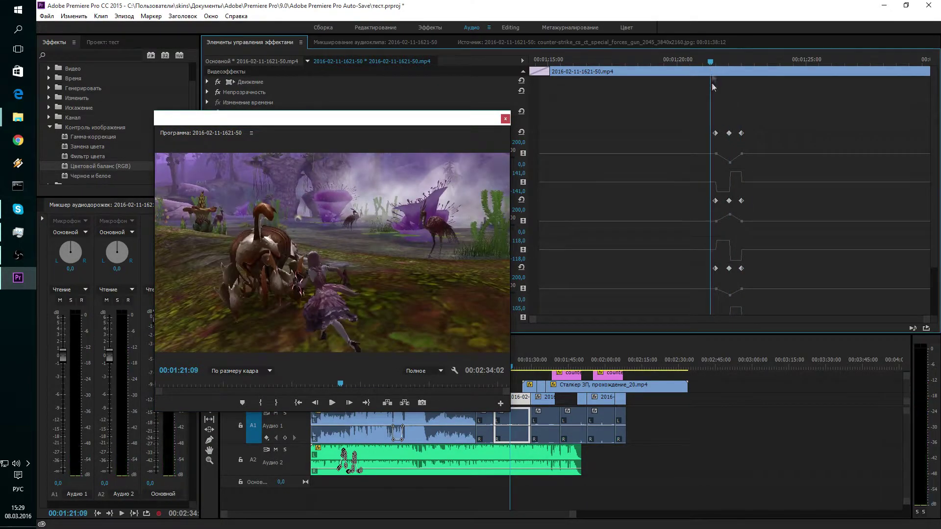
key("space")
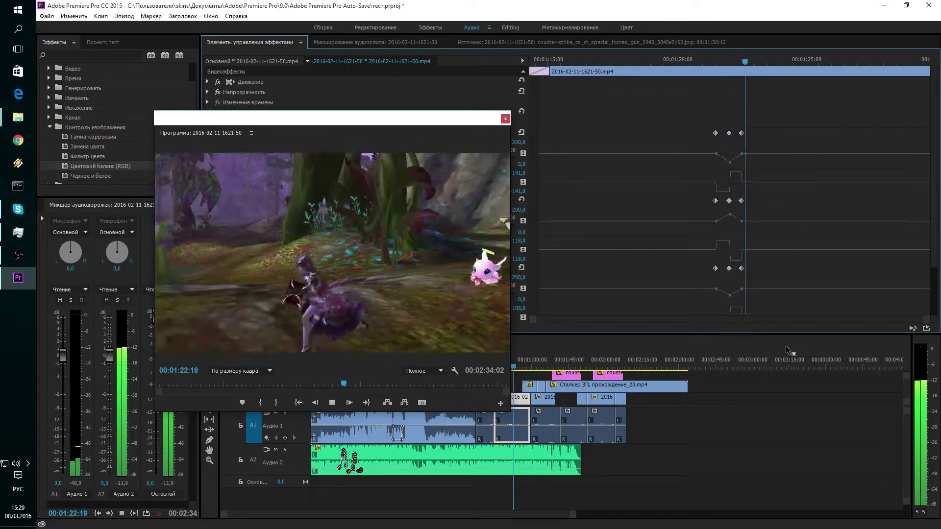
key("space")
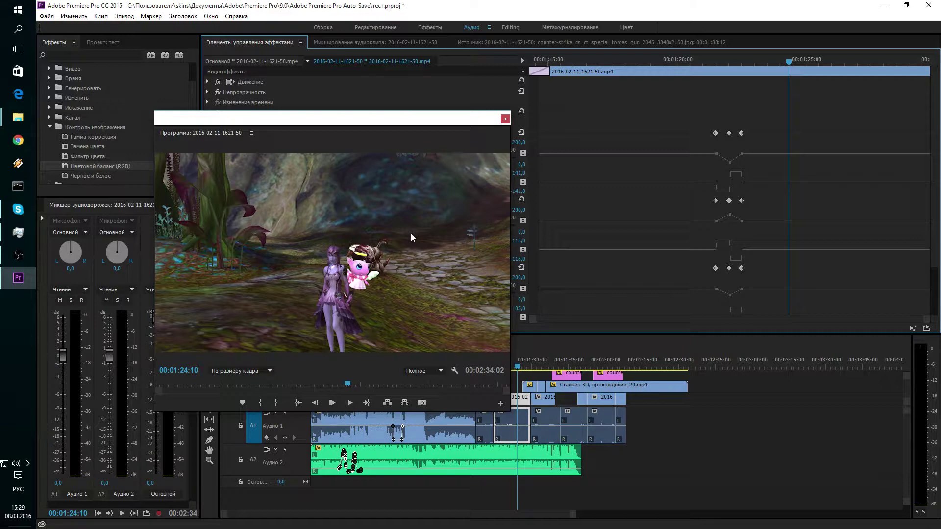
left_click_drag(396, 133, 617, 164)
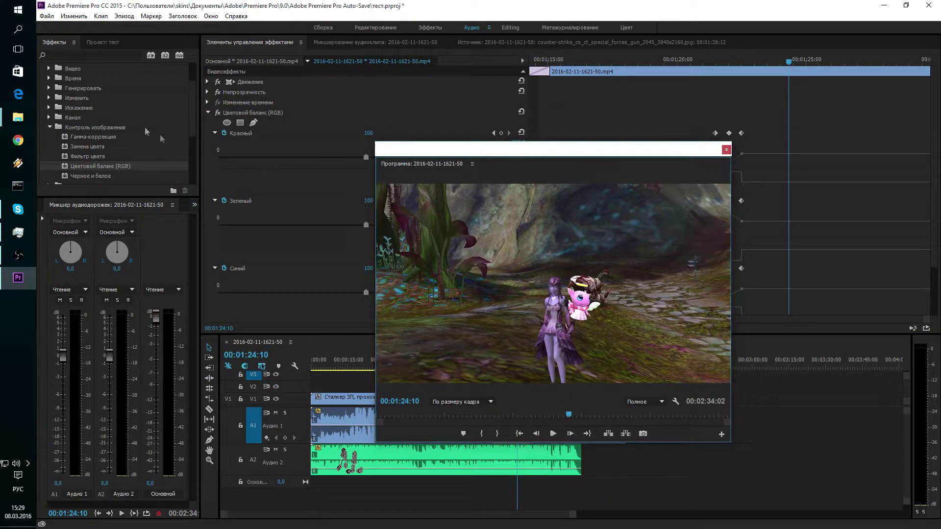
scroll(92, 119, "up", 2)
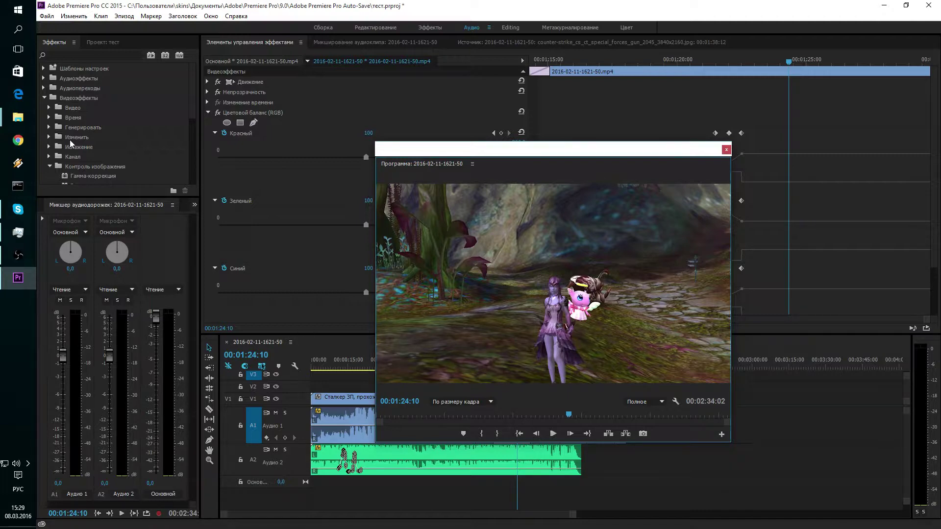
Step: Save the тест project with File > Save
left_click(48, 16)
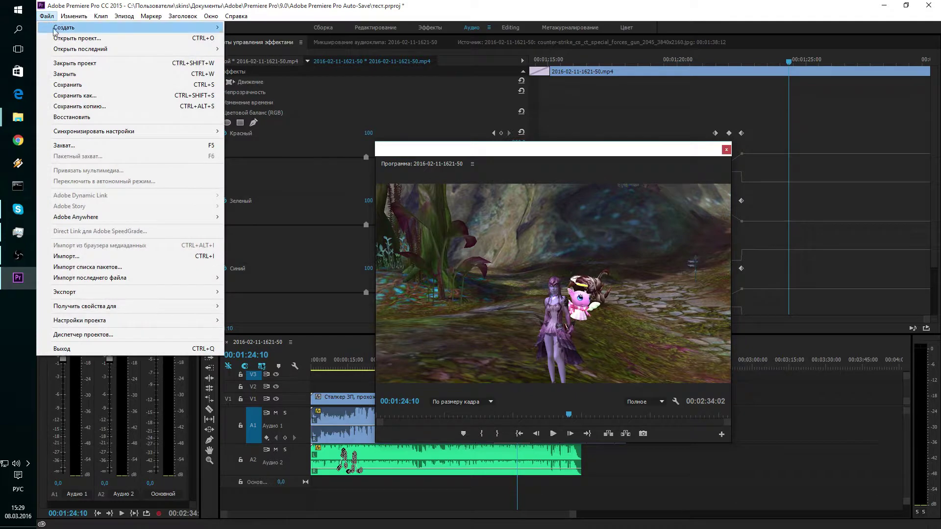
left_click(80, 87)
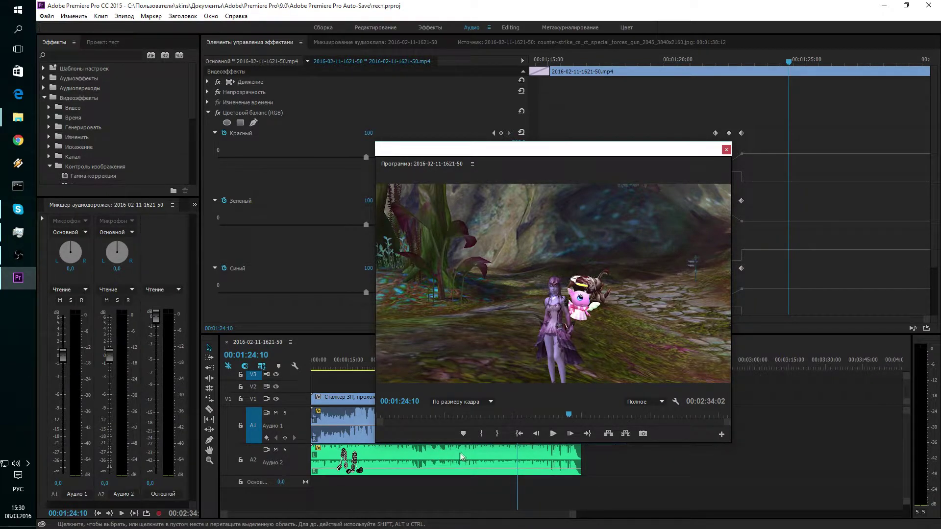
left_click_drag(435, 154, 579, 70)
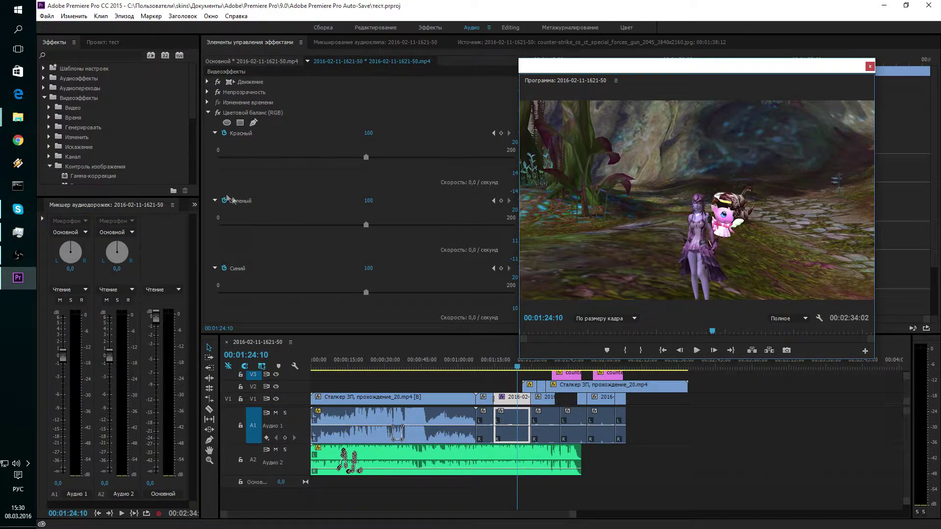
scroll(189, 125, "down", 3)
scroll(184, 173, "down", 3)
scroll(184, 181, "down", 2)
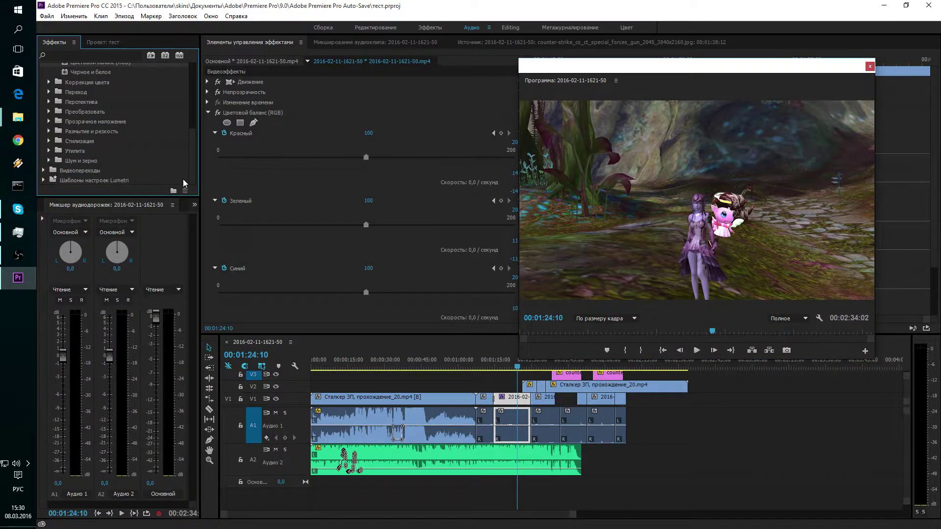
left_click(48, 160)
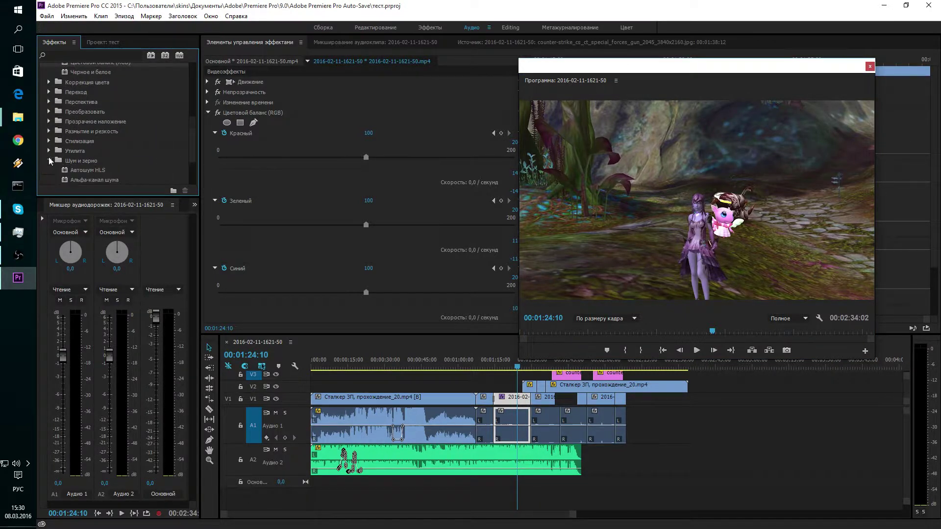
scroll(113, 166, "down", 2)
scroll(128, 178, "down", 2)
scroll(126, 179, "down", 1)
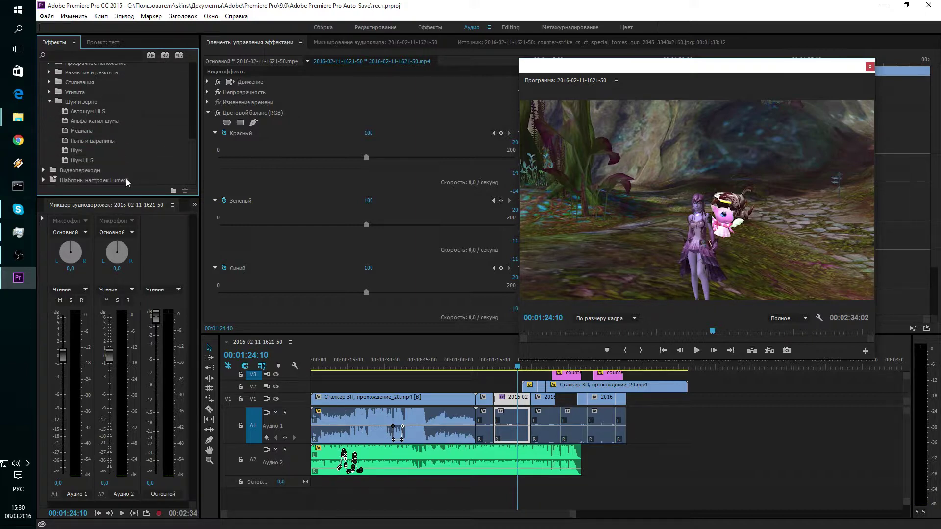
left_click(73, 151)
left_click_drag(77, 151, 520, 420)
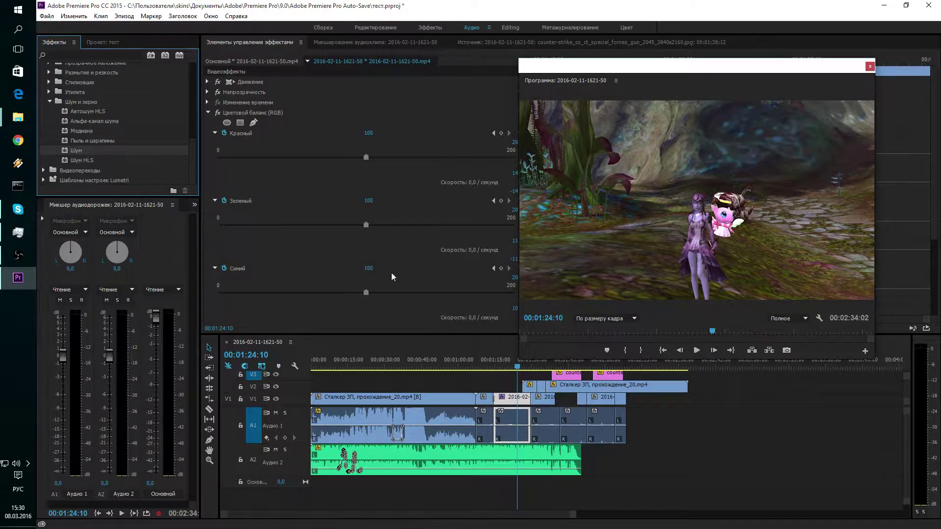
Step: Keyframe the Шум noise level at 50 %, then set it to 0 %
left_click(208, 113)
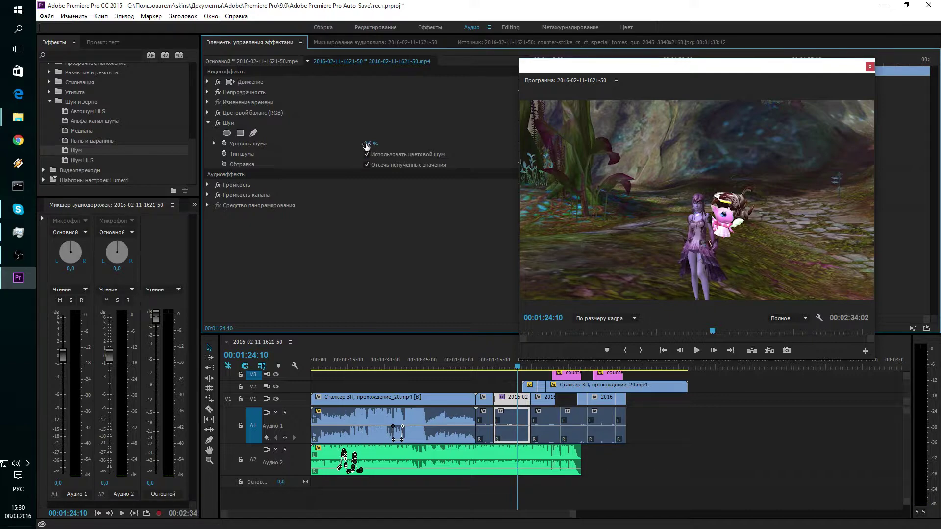
left_click_drag(529, 66, 537, 228)
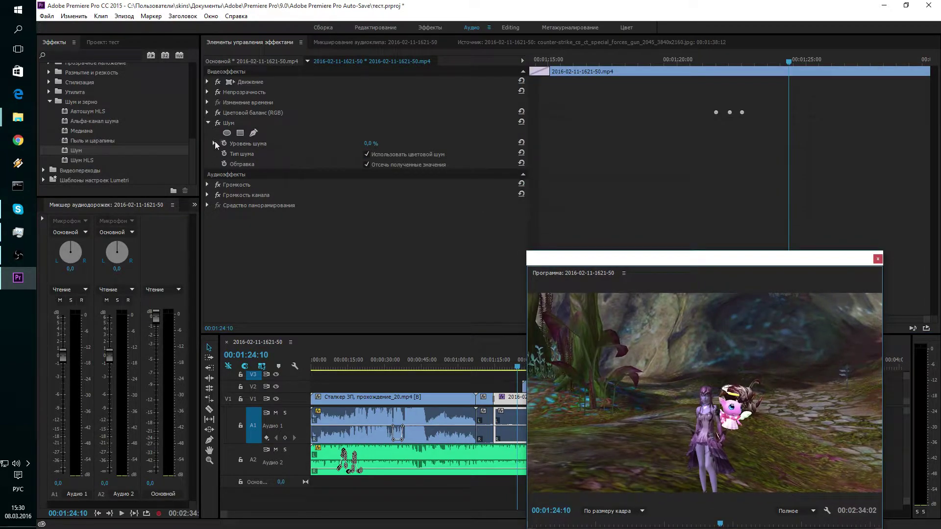
left_click(224, 143)
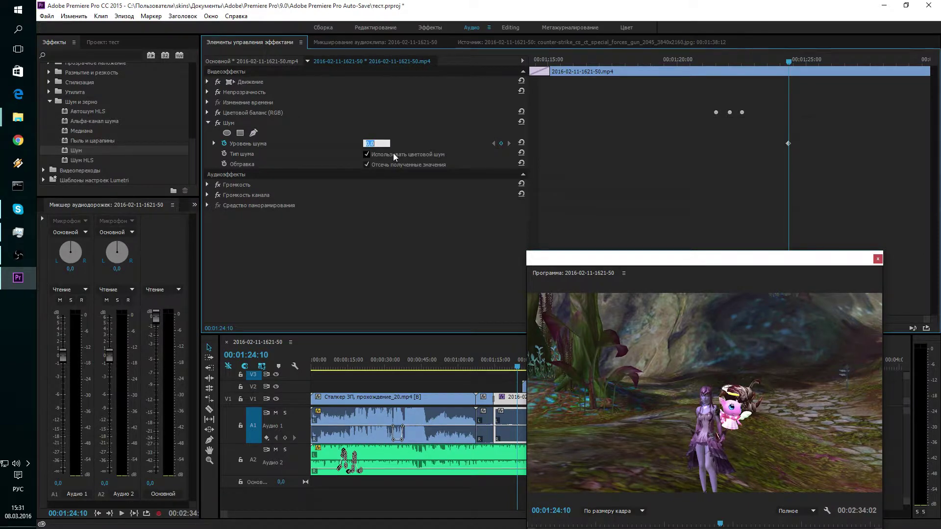
type("50")
key("Return")
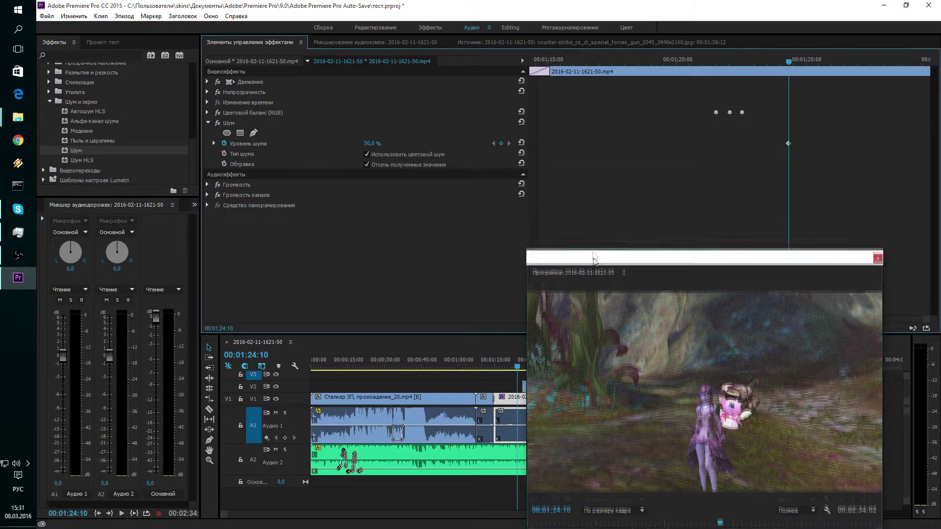
left_click_drag(594, 261, 549, 117)
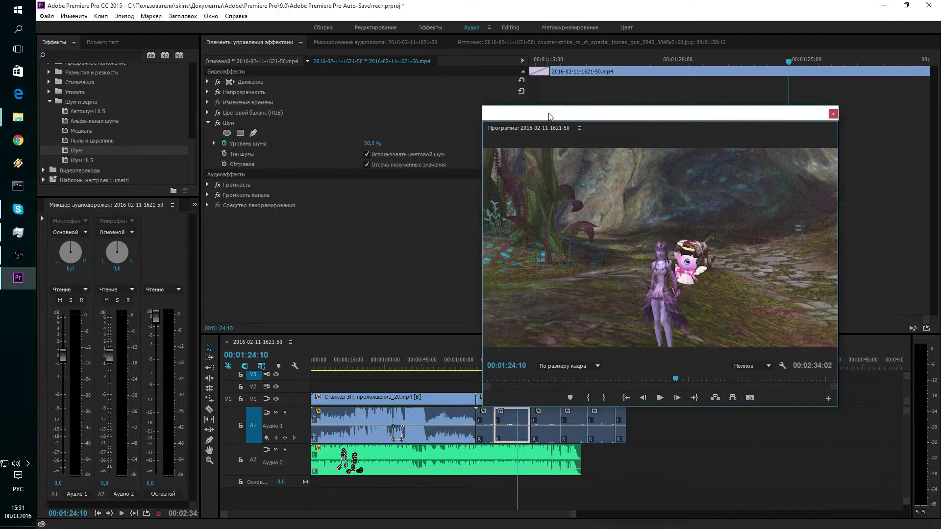
left_click(363, 144)
type("0")
key("Return")
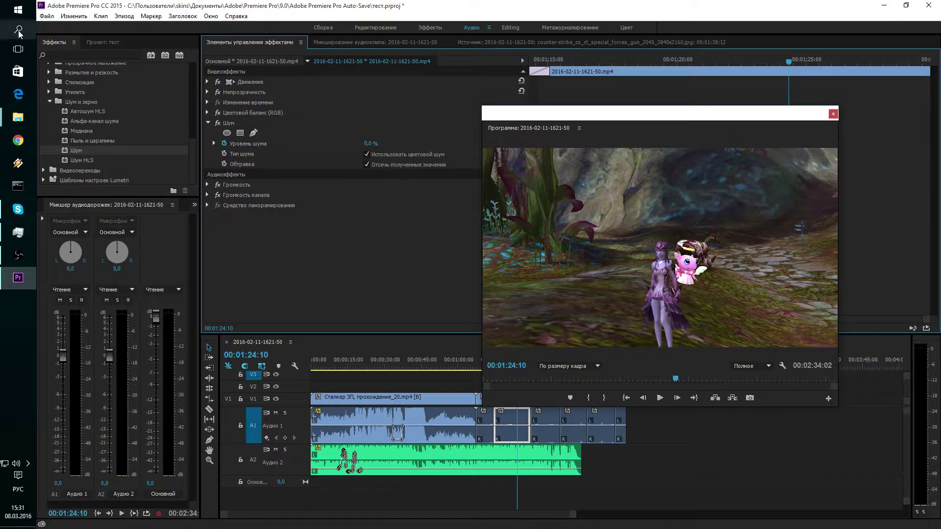
left_click(46, 15)
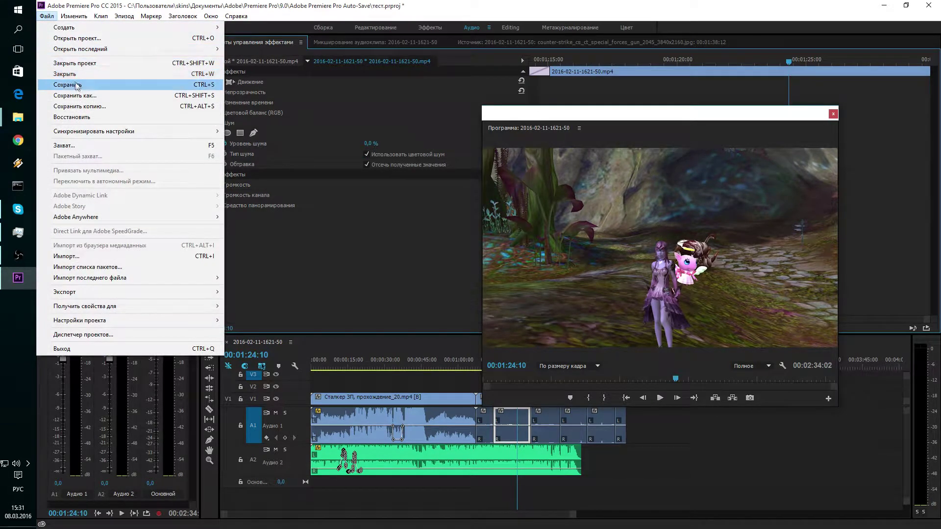
Step: Save the тест project, launch Vegas Pro 13.0 from Start, and close Premiere Pro
left_click(71, 84)
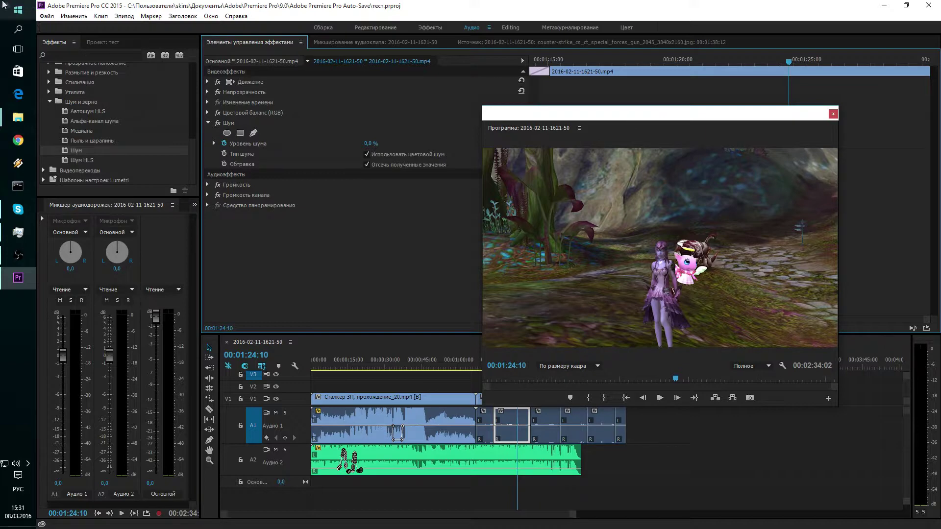
left_click(18, 10)
left_click(173, 54)
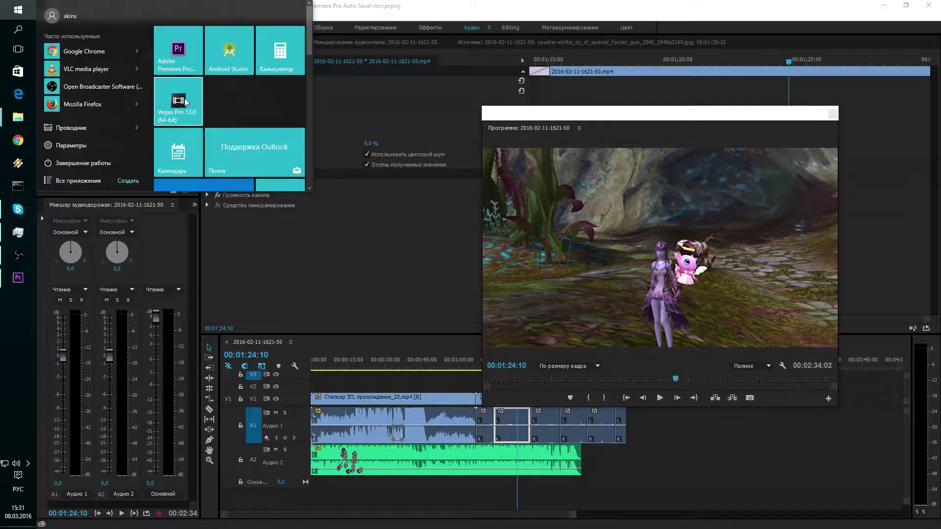
left_click(933, 9)
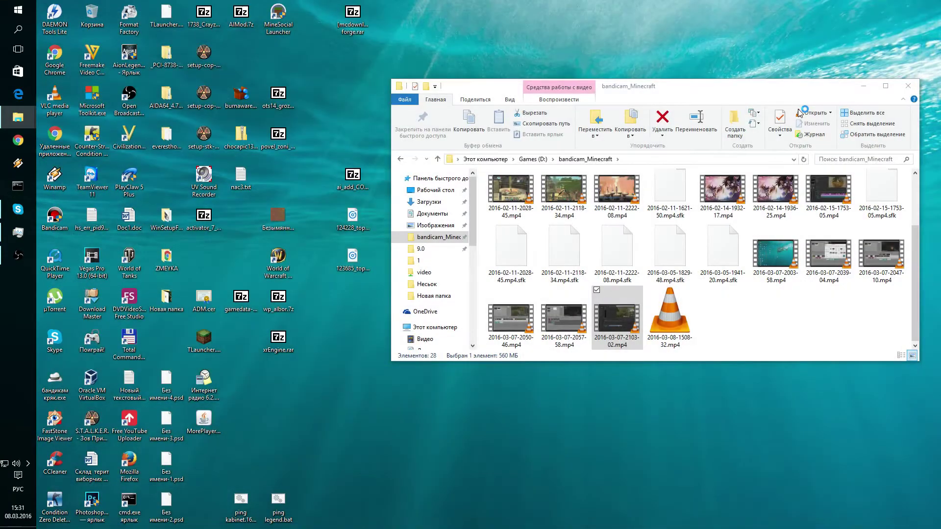
Step: Minimize the bandicam_Minecraft Explorer window so Vegas Pro loading тест.veg shows
left_click(865, 89)
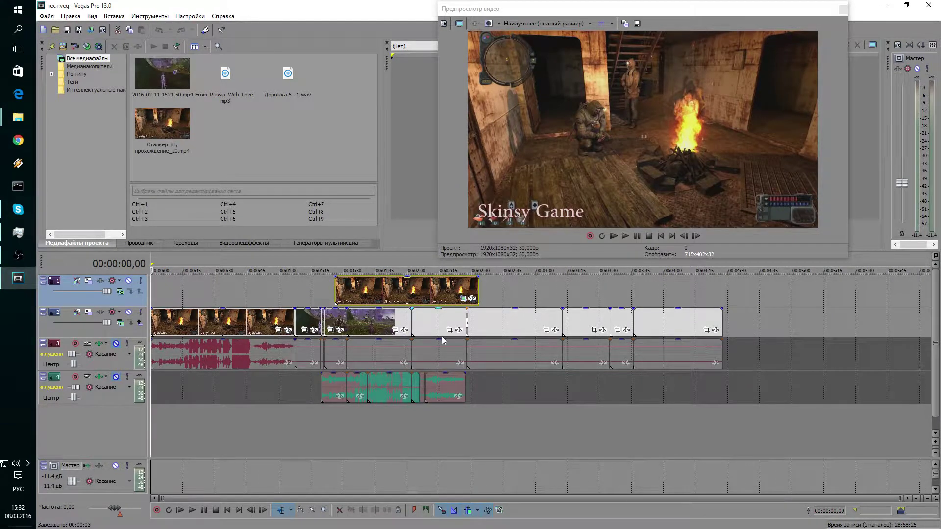
Step: Move the timeline cursor to about 00:01:57, then to 00:02:08 on track 2
left_click(401, 288)
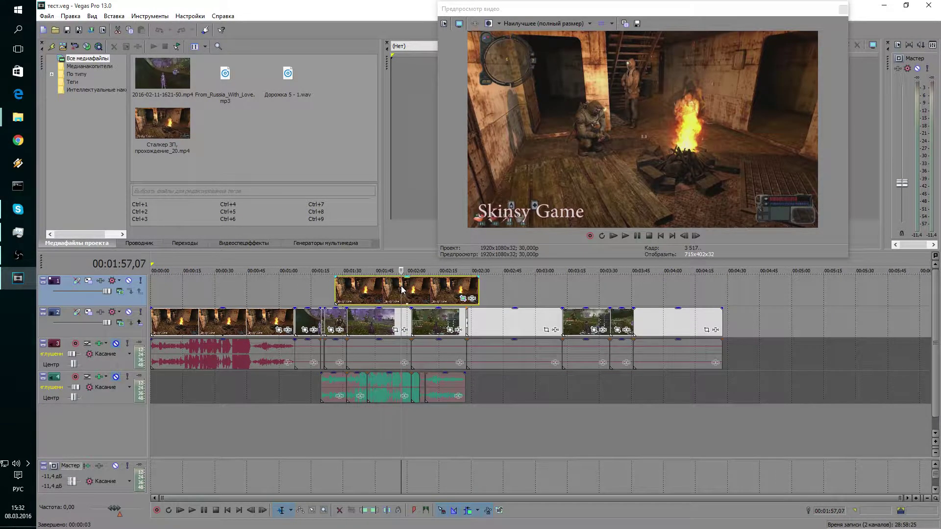
left_click(426, 326)
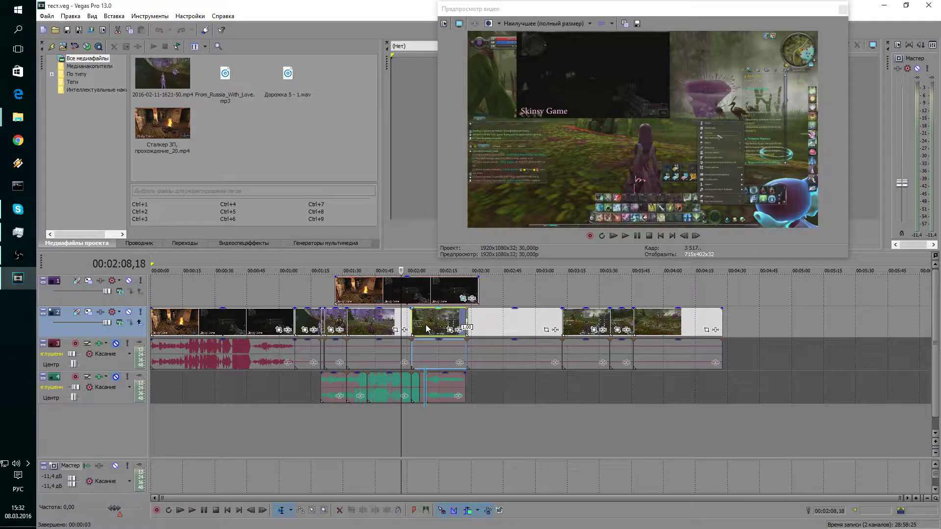
Step: Select the Сталкер ЗП, прохождение_20 event on track 1 near 00:02:00 and open its Pan/Crop settings
left_click(533, 327)
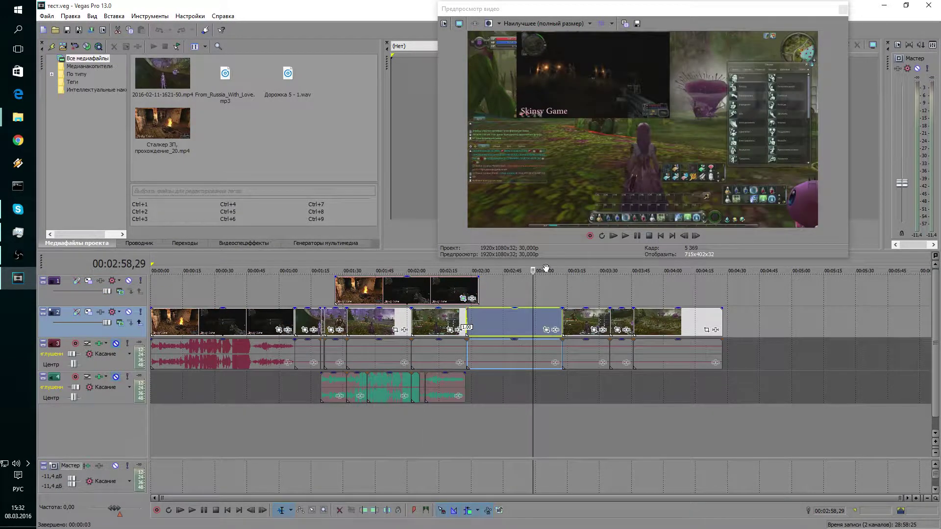
left_click_drag(533, 417, 407, 411)
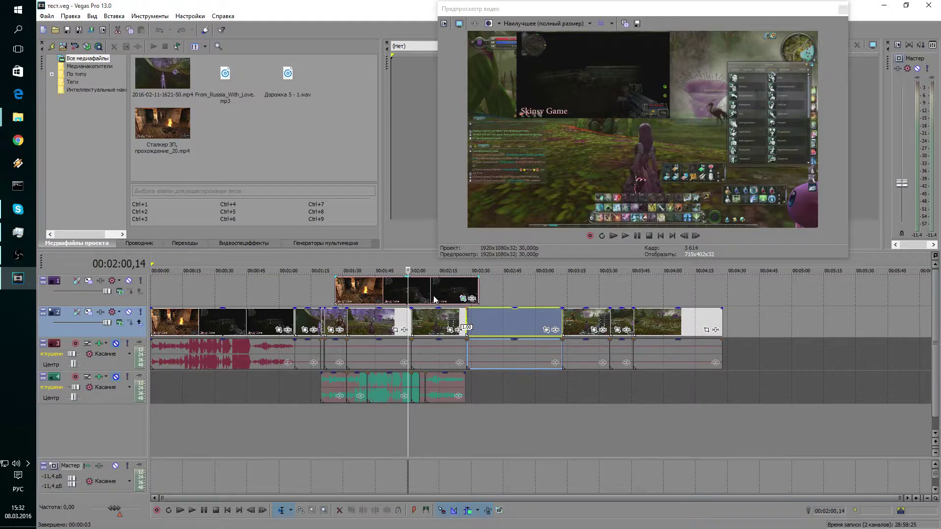
left_click(57, 301)
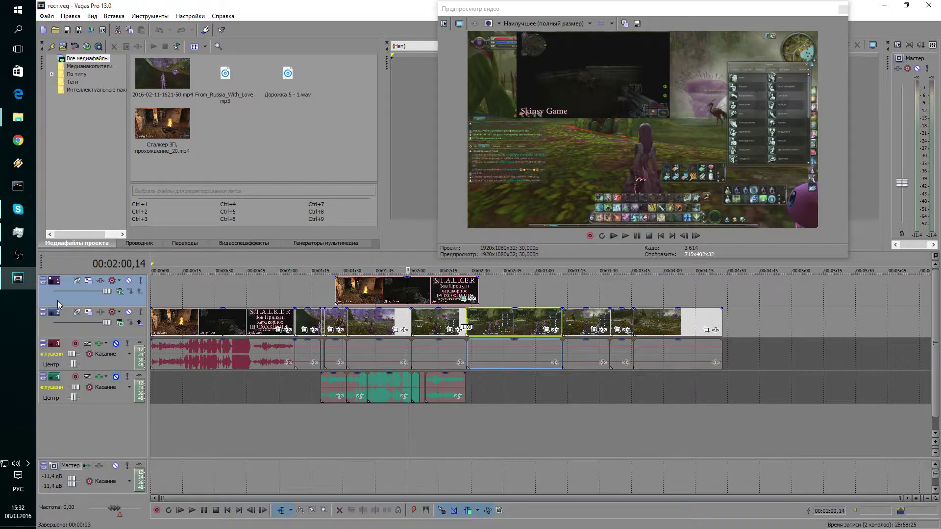
scroll(193, 294, "up", 3)
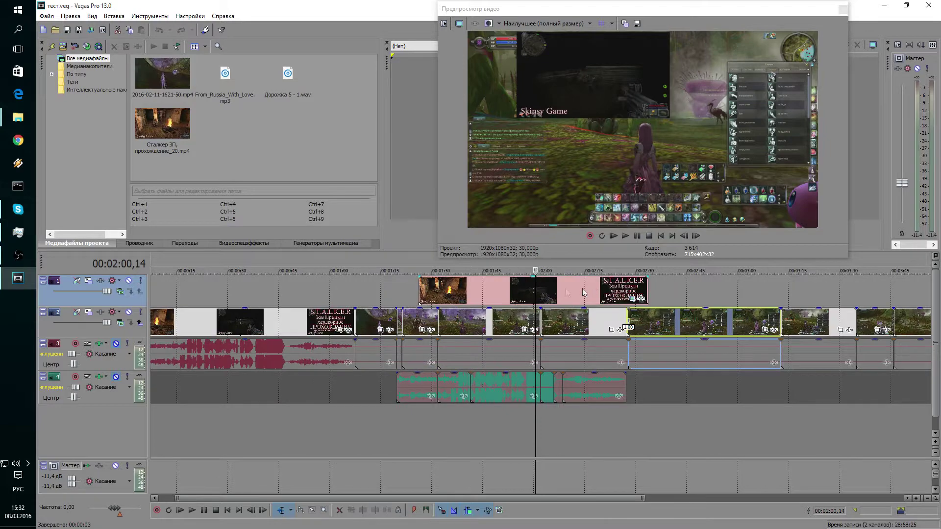
scroll(585, 293, "up", 10)
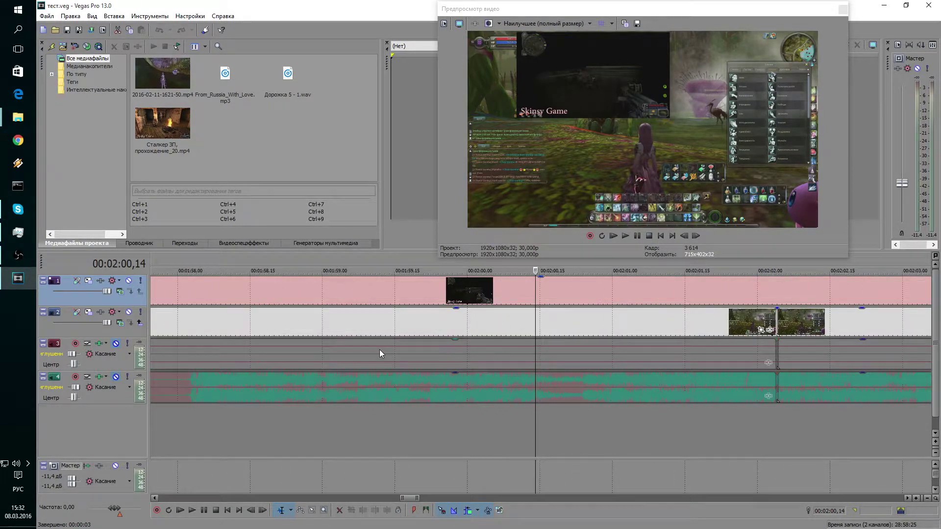
scroll(451, 347, "down", 12)
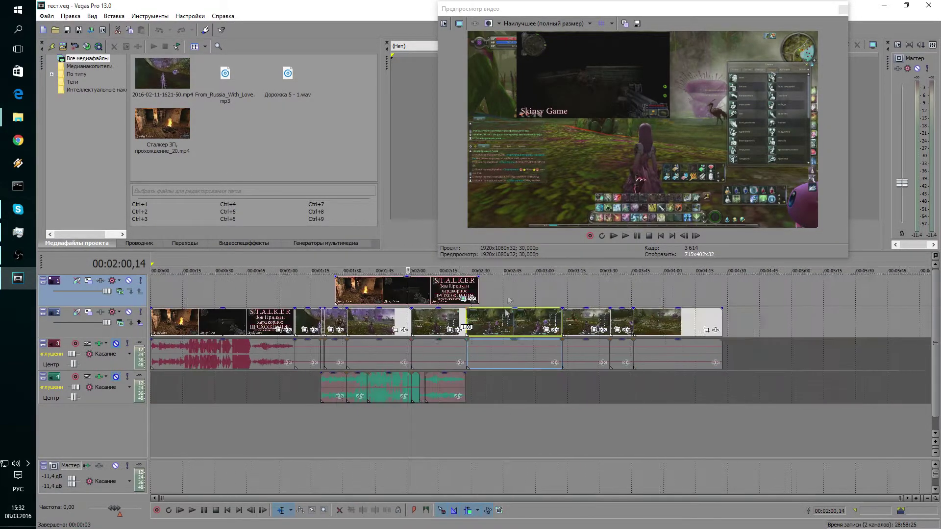
left_click(407, 289)
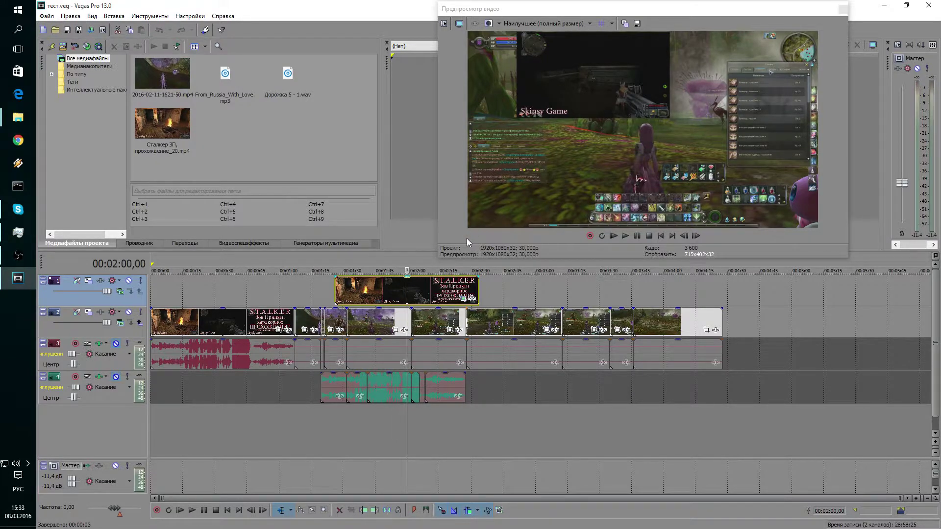
left_click(547, 100)
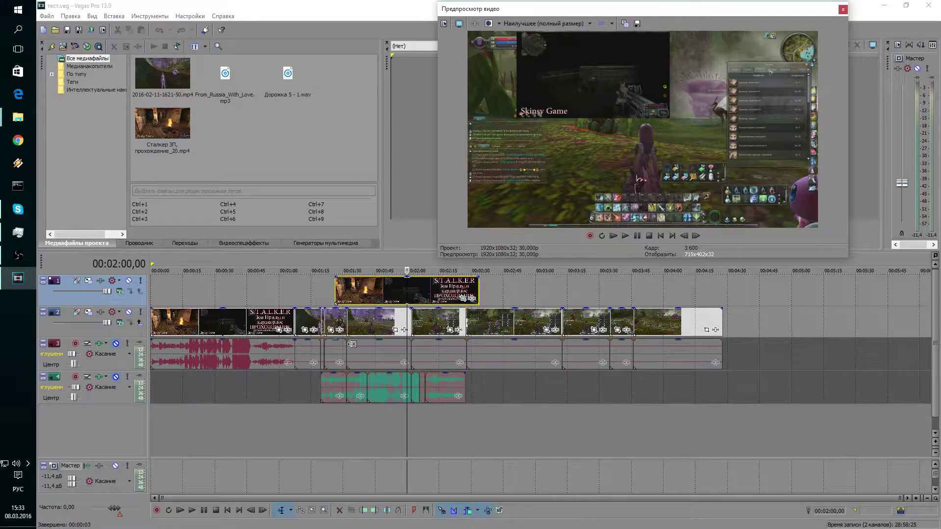
left_click(462, 308)
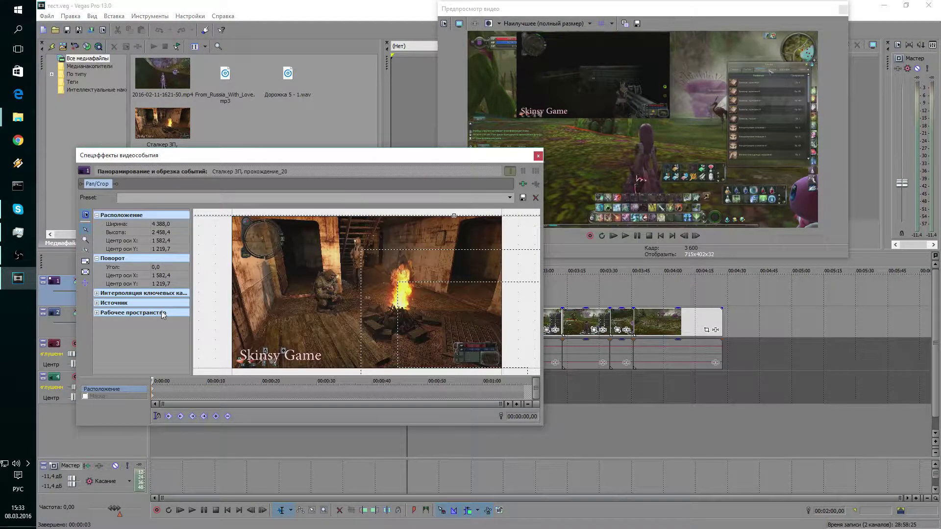
Step: Expand the Pan/Crop settings, enlarge the window, and raise smoothness to 37,1
left_click(96, 293)
left_click(123, 303)
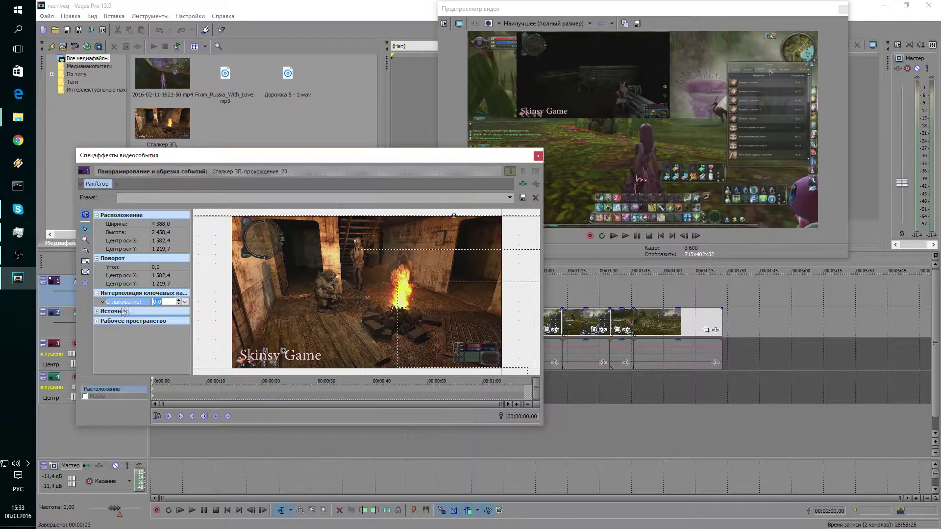
left_click(97, 311)
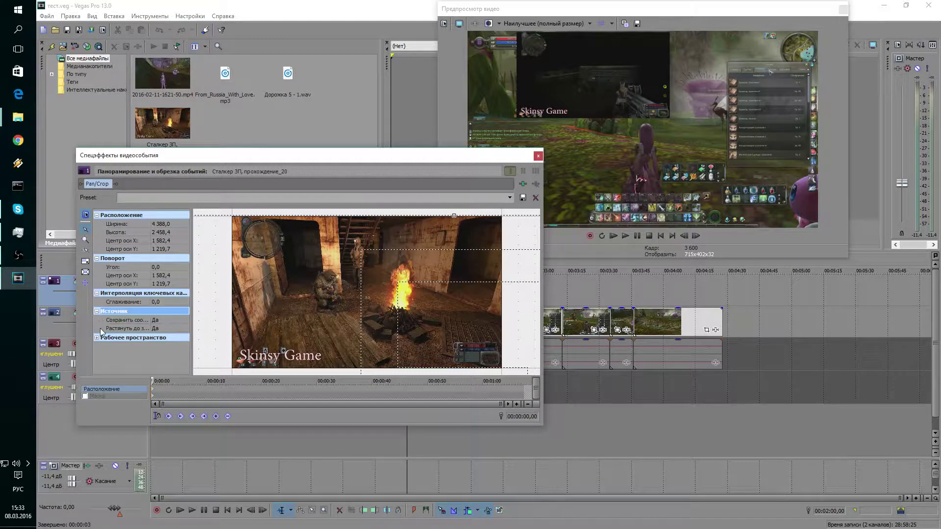
left_click(97, 336)
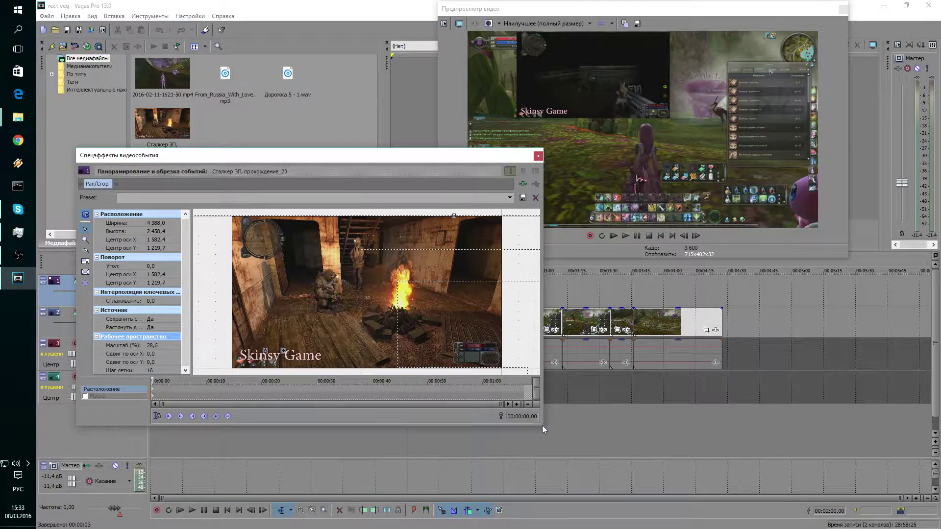
left_click_drag(543, 425, 650, 511)
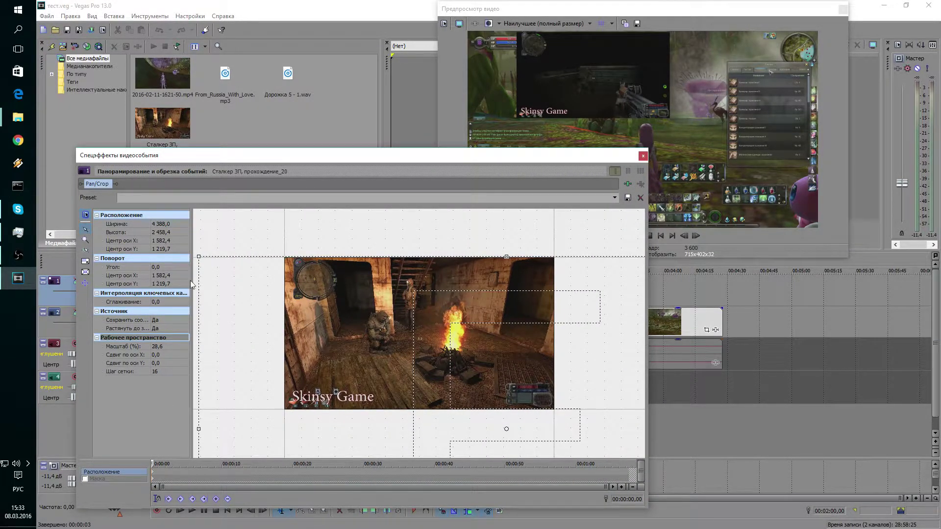
mouse_move(361, 309)
left_mouse_down()
mouse_move(368, 318)
mouse_move(445, 313)
left_mouse_up()
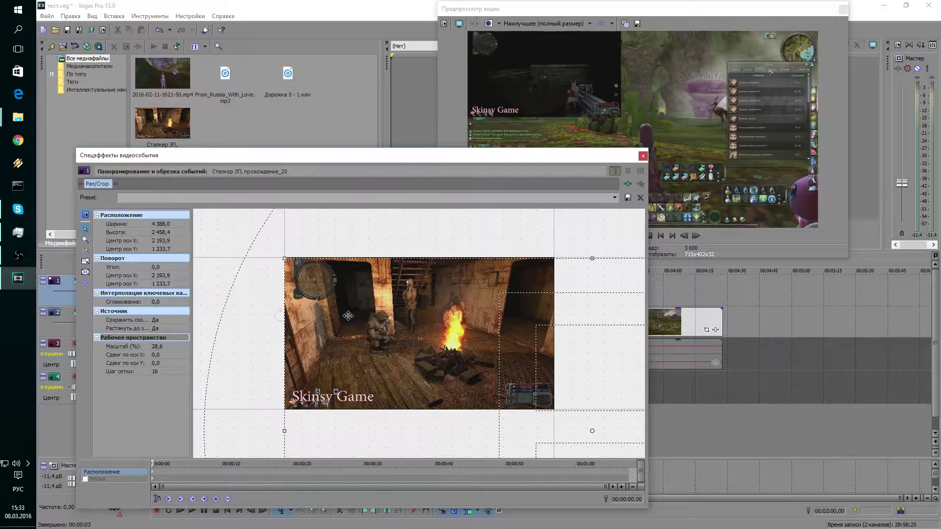
left_click(133, 302)
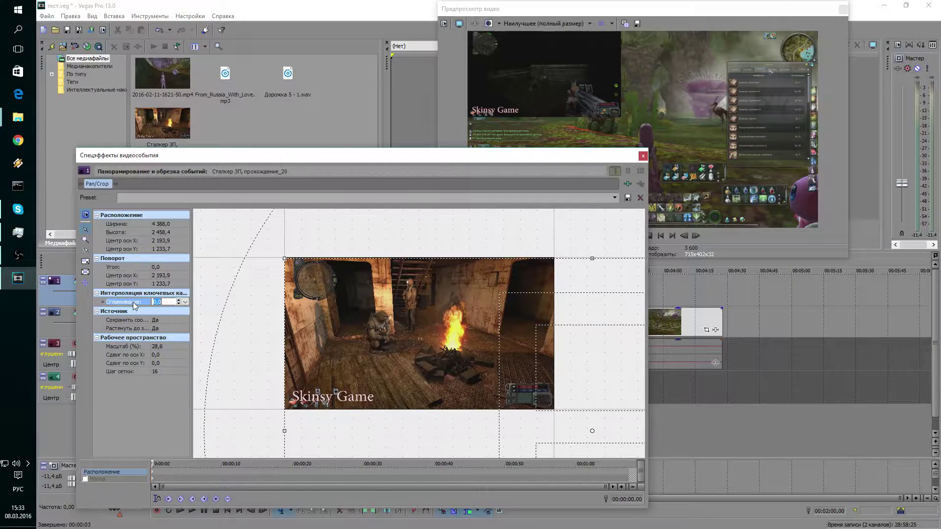
left_click(185, 302)
mouse_move(155, 309)
left_mouse_down()
mouse_move(186, 313)
mouse_move(142, 312)
left_mouse_up()
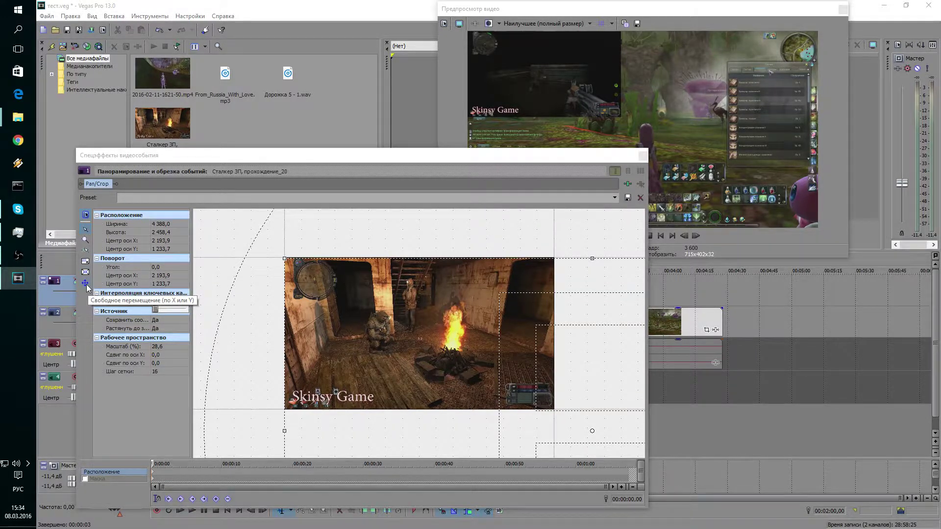
Step: Keep movement free in both directions and set the crop width to 7,0
left_click(86, 284)
left_click(86, 284)
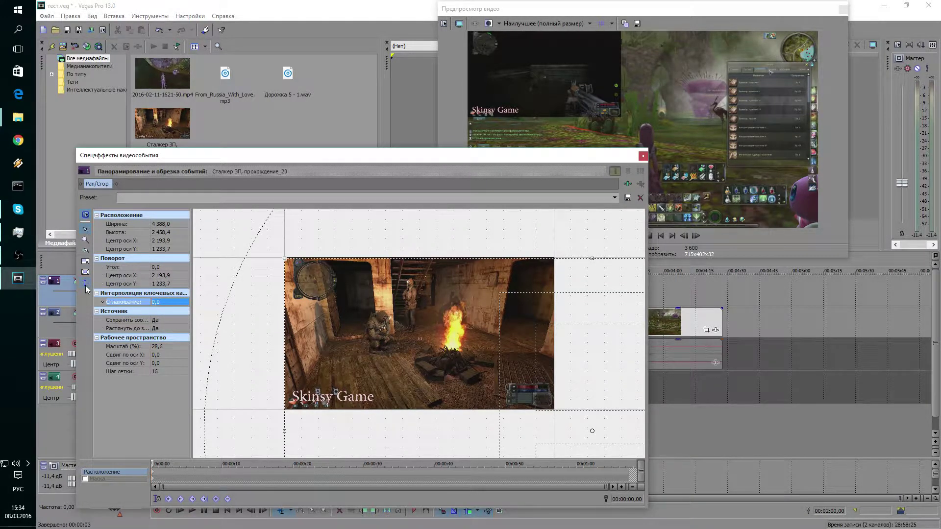
left_click(86, 284)
left_click(165, 225)
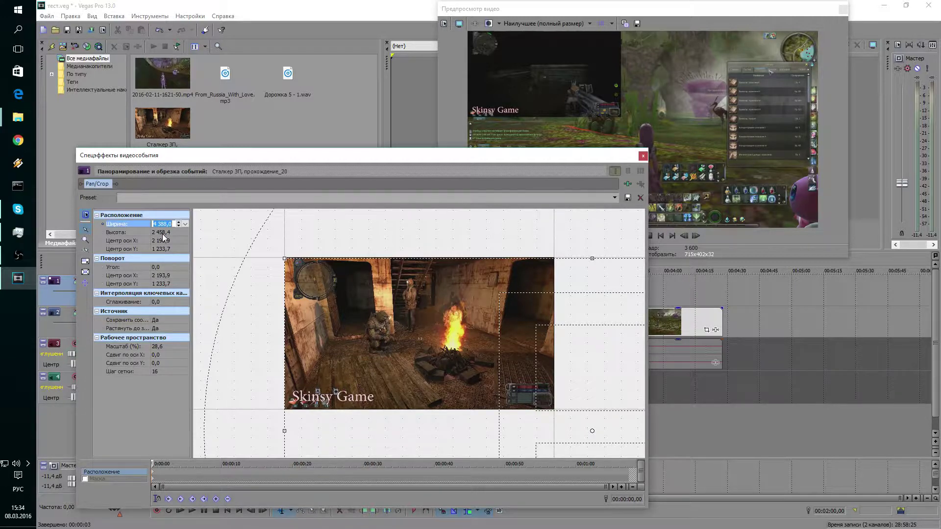
type("7")
key("Return")
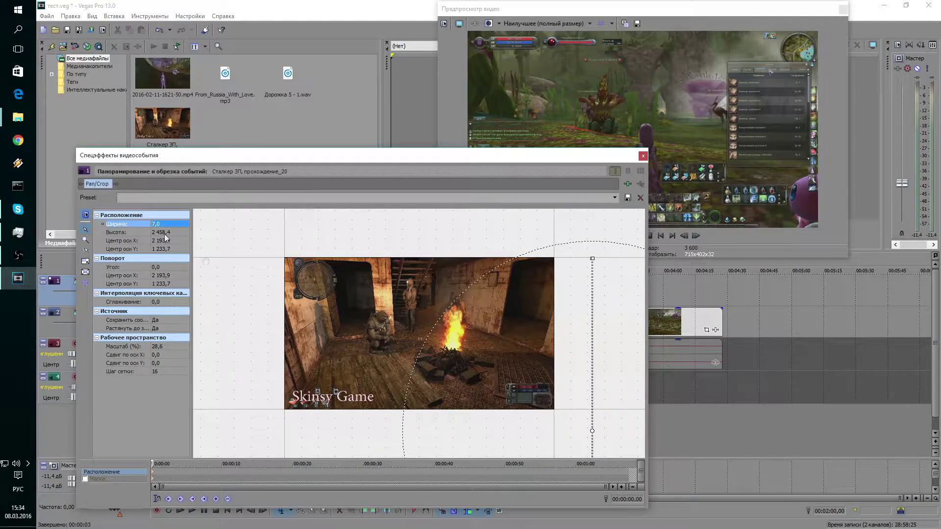
Step: Rotate the crop frame to about -20 degrees and close the event effects window
left_click_drag(573, 333, 583, 313)
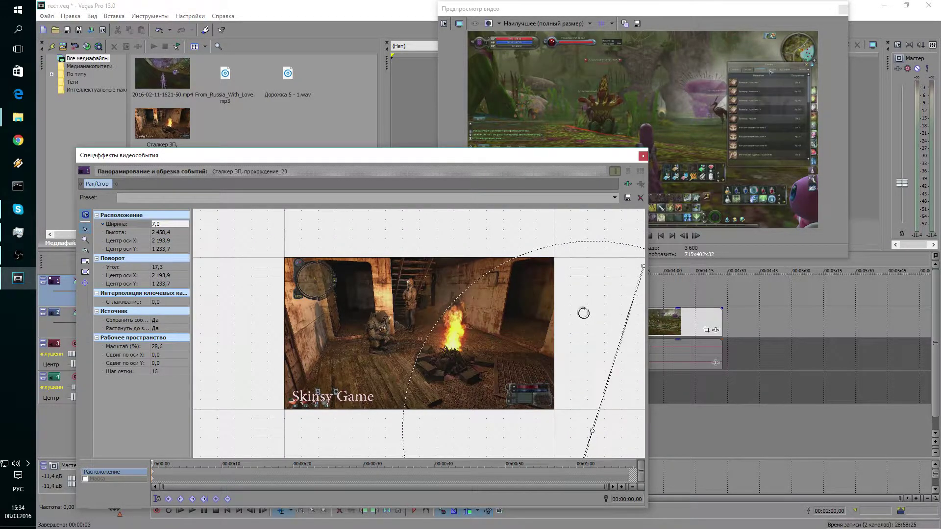
left_click_drag(584, 313, 492, 265)
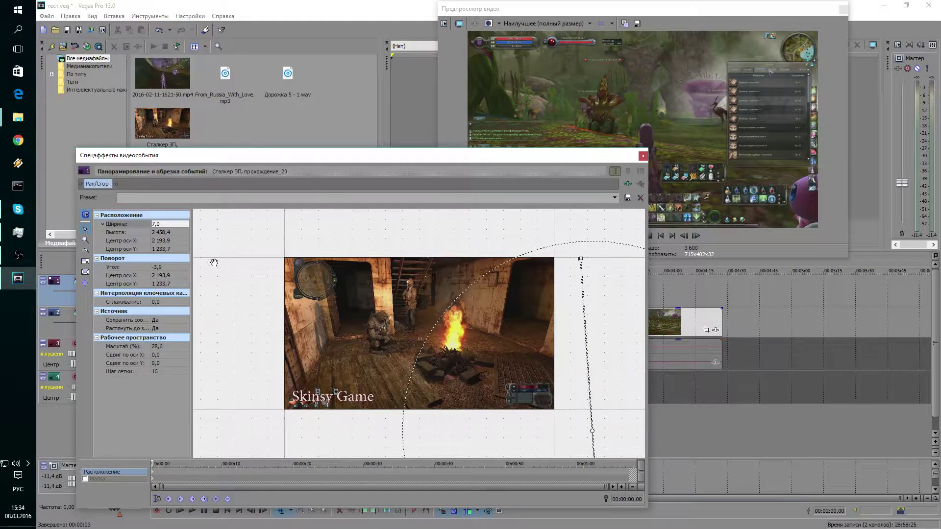
left_click_drag(508, 312, 537, 322)
left_click(85, 239)
mouse_move(384, 308)
left_mouse_down()
mouse_move(251, 239)
mouse_move(363, 316)
left_mouse_up()
mouse_move(485, 324)
left_mouse_down()
mouse_move(461, 390)
mouse_move(546, 304)
left_mouse_up()
mouse_move(548, 252)
left_mouse_down()
mouse_move(484, 231)
mouse_move(500, 256)
mouse_move(490, 259)
left_mouse_up()
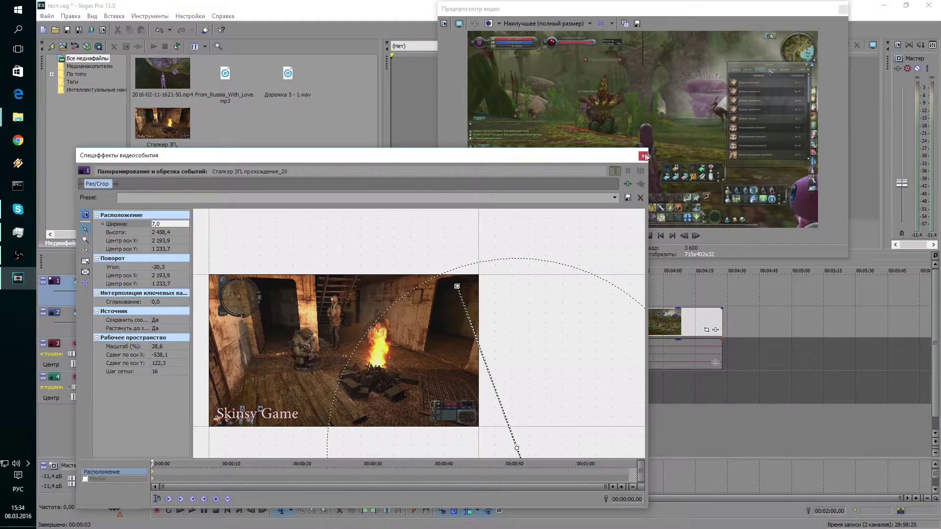
left_click(644, 156)
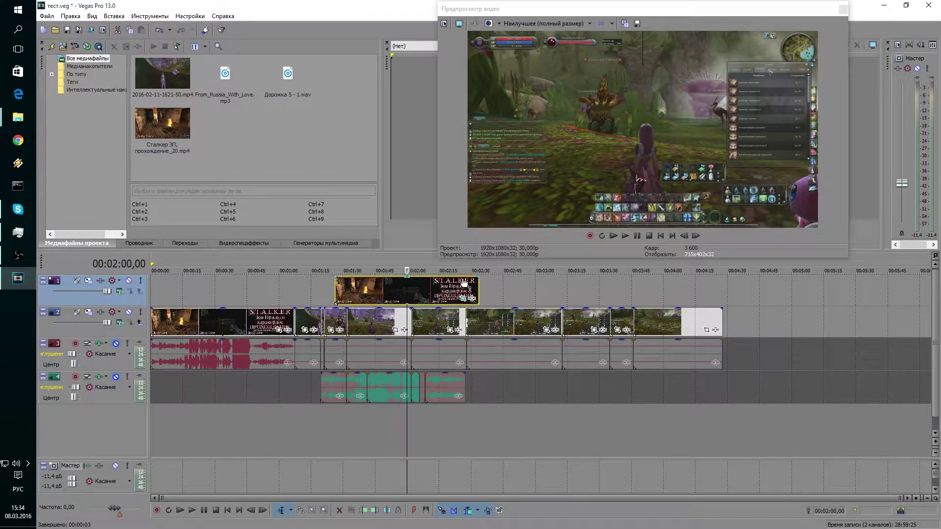
Step: Rotate the Stalker clip's pan/crop frame back to 0,0° and close the Video Event FX window
left_click(463, 299)
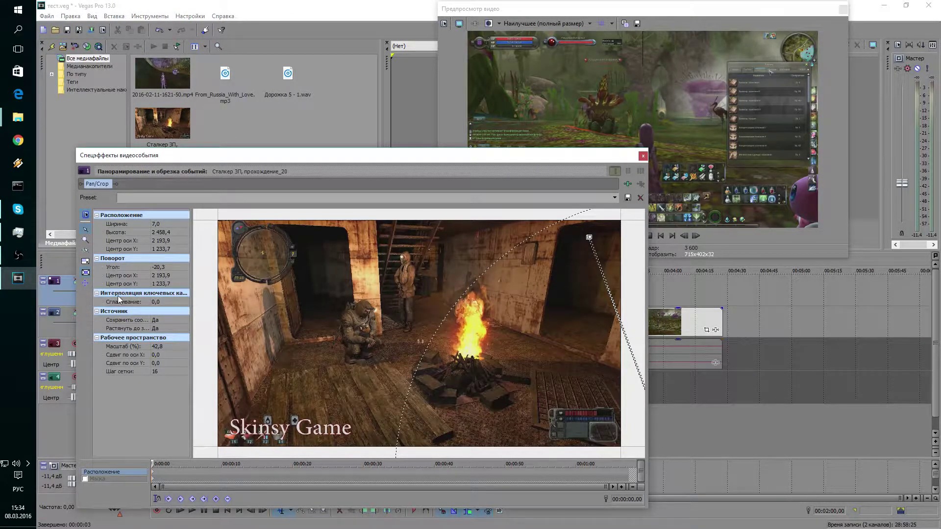
left_click_drag(413, 320, 327, 282)
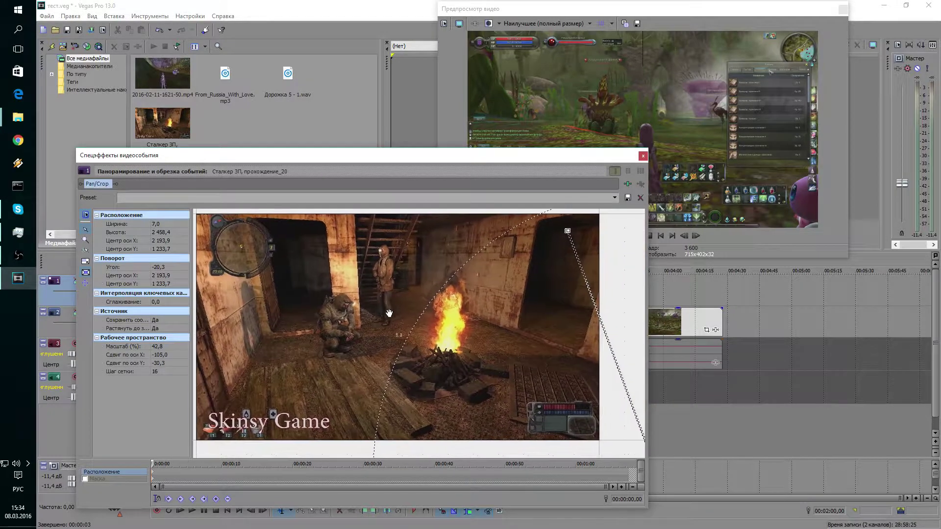
scroll(328, 283, "down", 5)
mouse_move(460, 373)
left_mouse_down()
mouse_move(472, 355)
mouse_move(462, 353)
left_mouse_up()
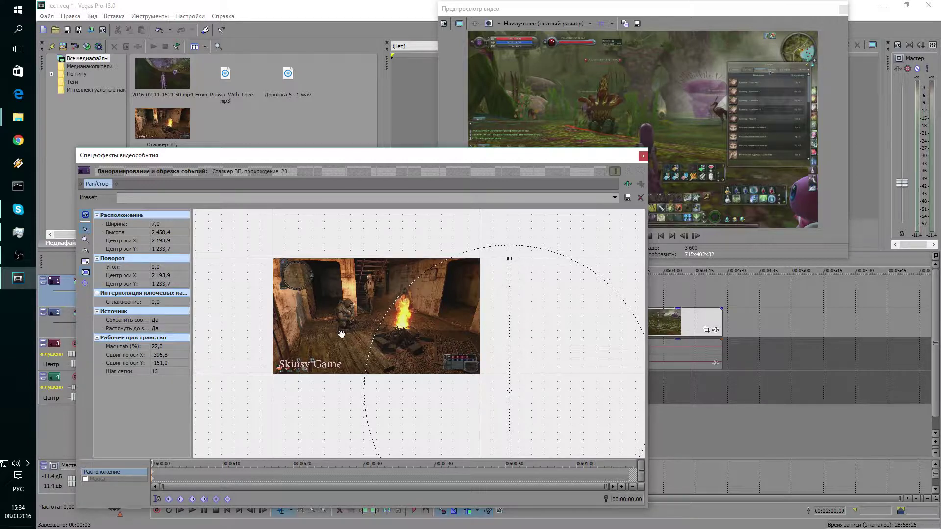
left_click_drag(339, 349, 377, 377)
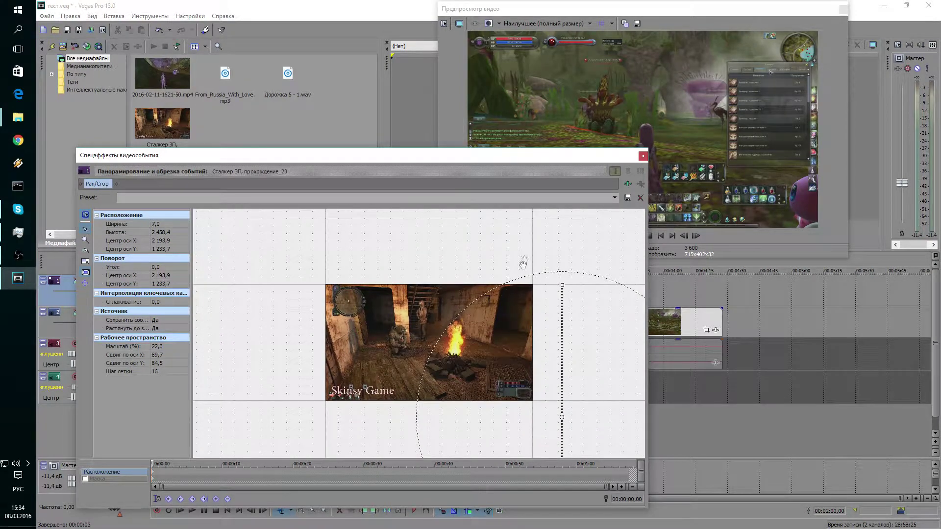
left_click(642, 157)
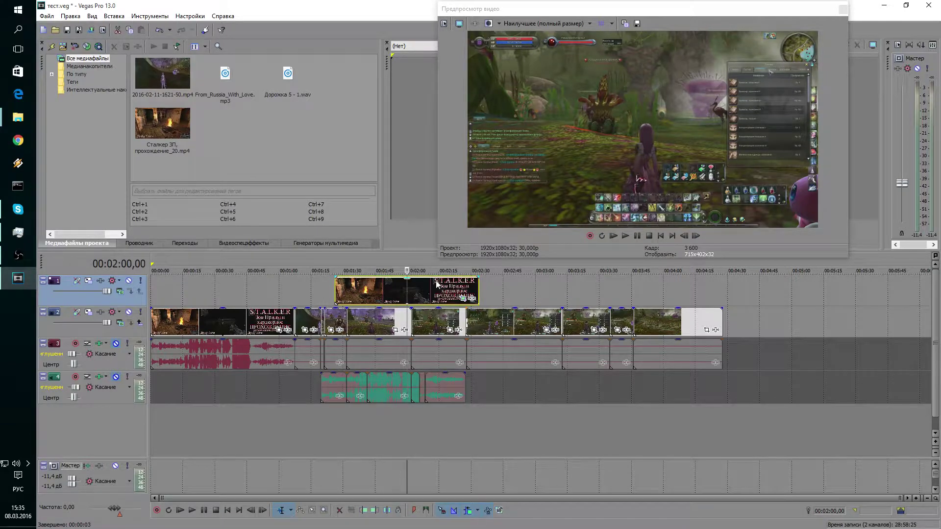
Step: Swap in a fresh Stalker clip from Project Media on the top track and delete its extra audio track
key("Delete")
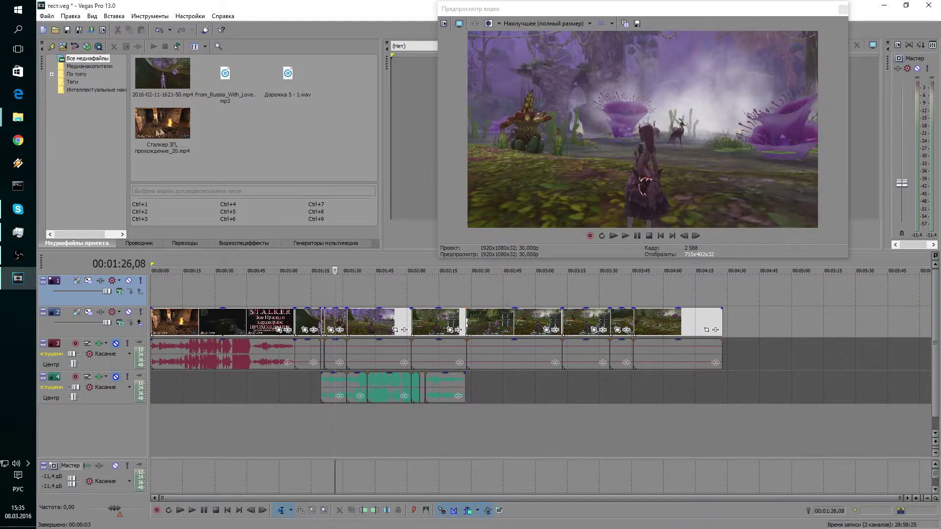
left_click_drag(162, 125, 399, 290)
left_click(472, 322)
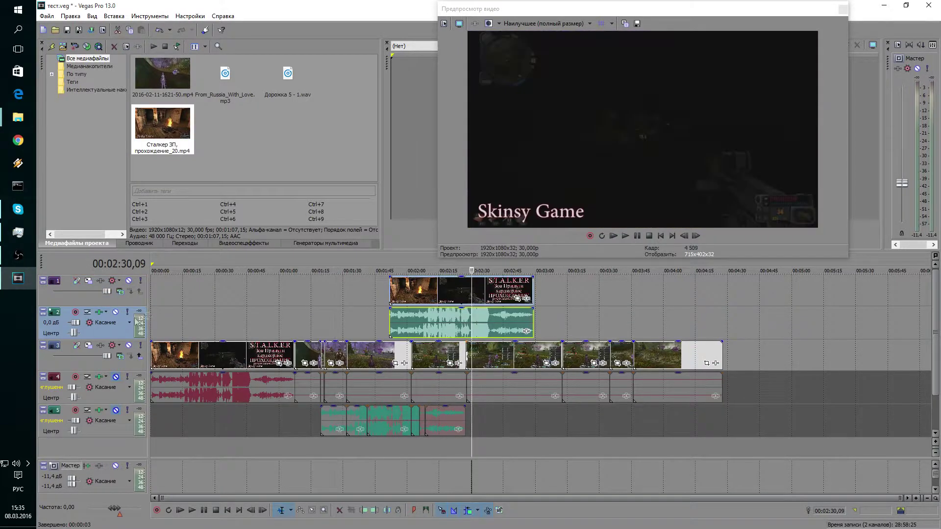
right_click(145, 328)
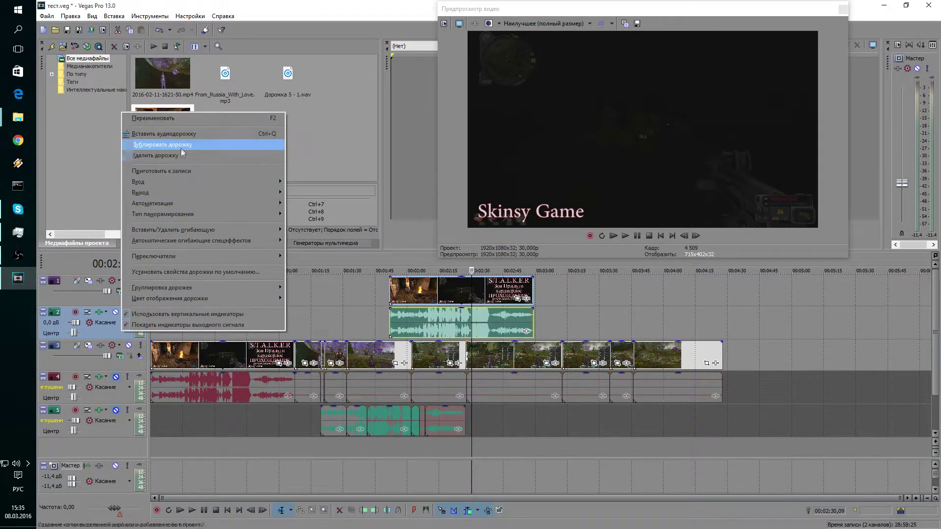
left_click(191, 157)
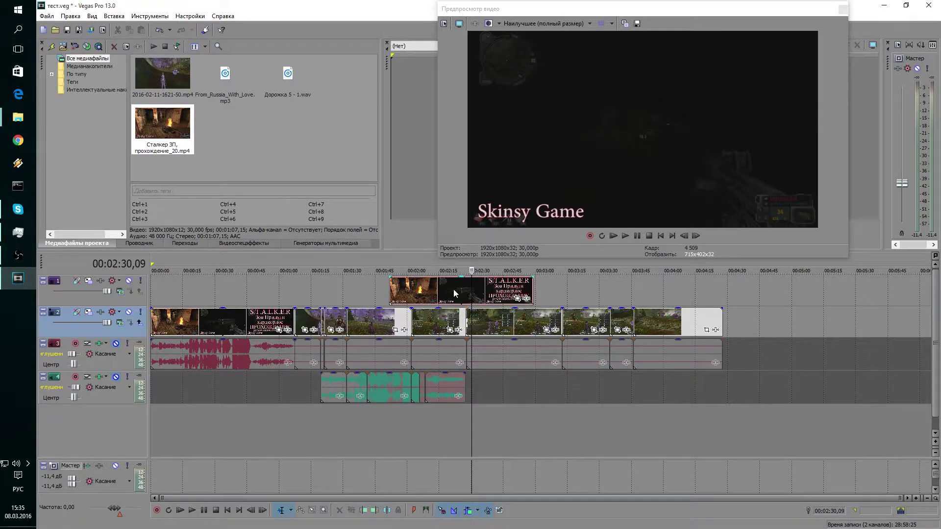
left_click(450, 290)
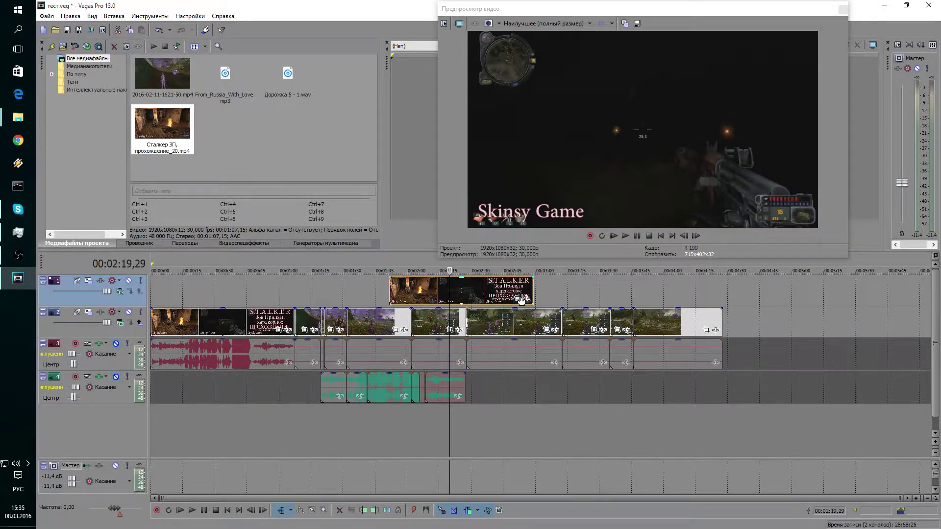
left_click(520, 299)
Step: Size the Stalker pan/crop frame to 3390,4 × 1892,2, centred at 1291,4, 780,4, then close it
mouse_move(216, 221)
left_mouse_down()
mouse_move(317, 291)
mouse_move(389, 311)
left_mouse_up()
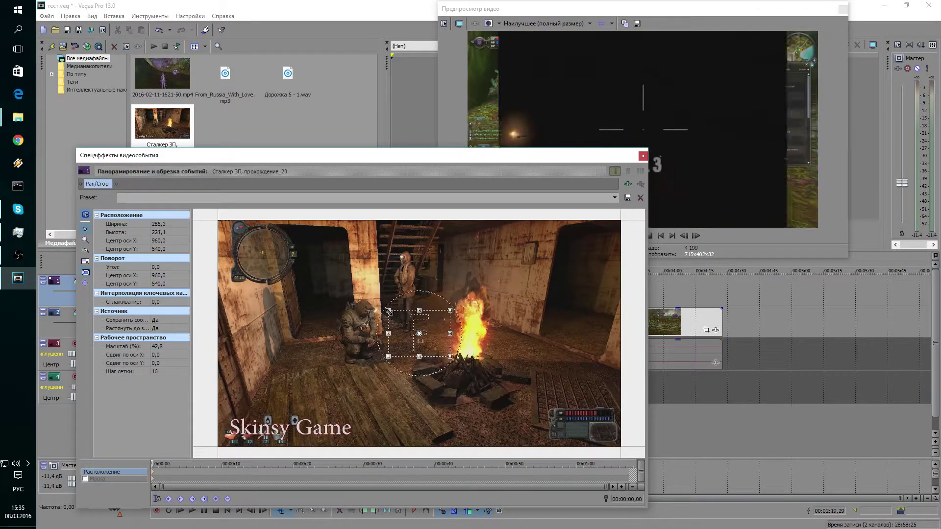
mouse_move(388, 311)
left_mouse_down()
mouse_move(109, 140)
mouse_move(62, 137)
left_mouse_up()
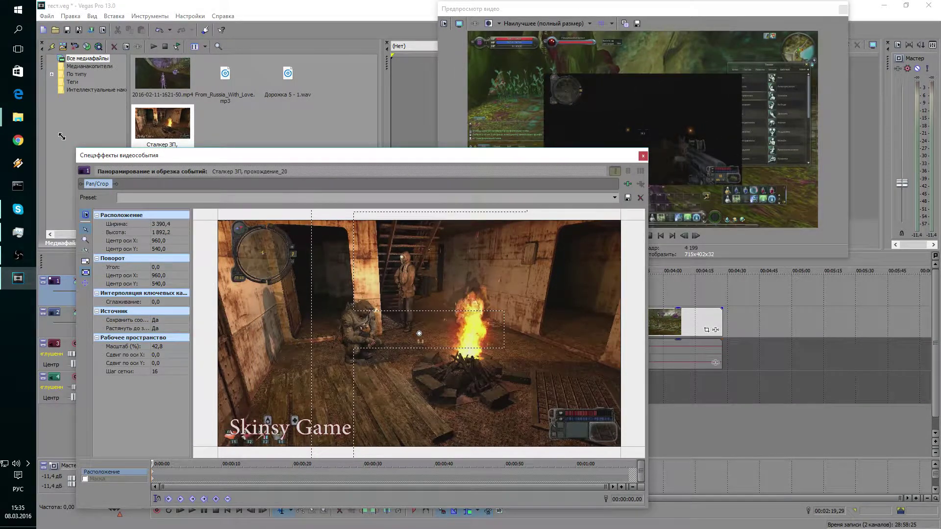
mouse_move(531, 322)
left_mouse_down()
mouse_move(567, 361)
mouse_move(603, 367)
left_mouse_up()
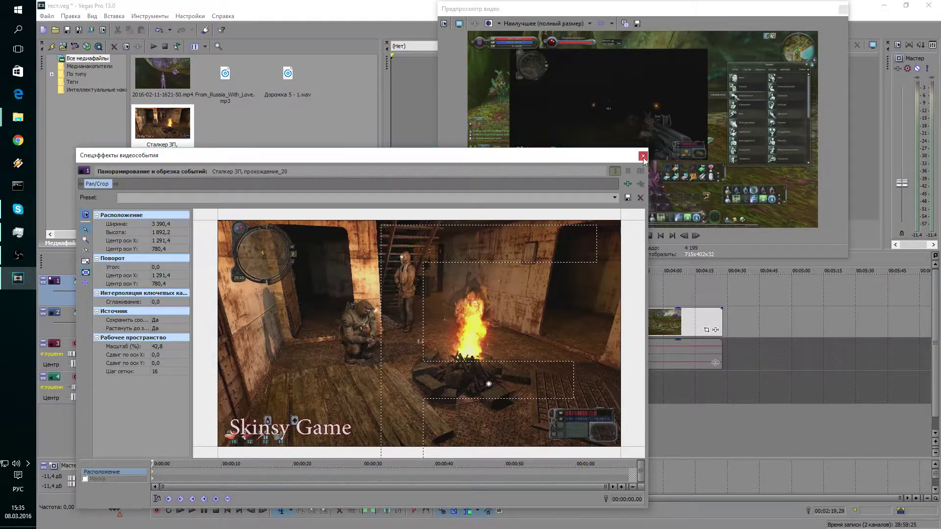
left_click(643, 157)
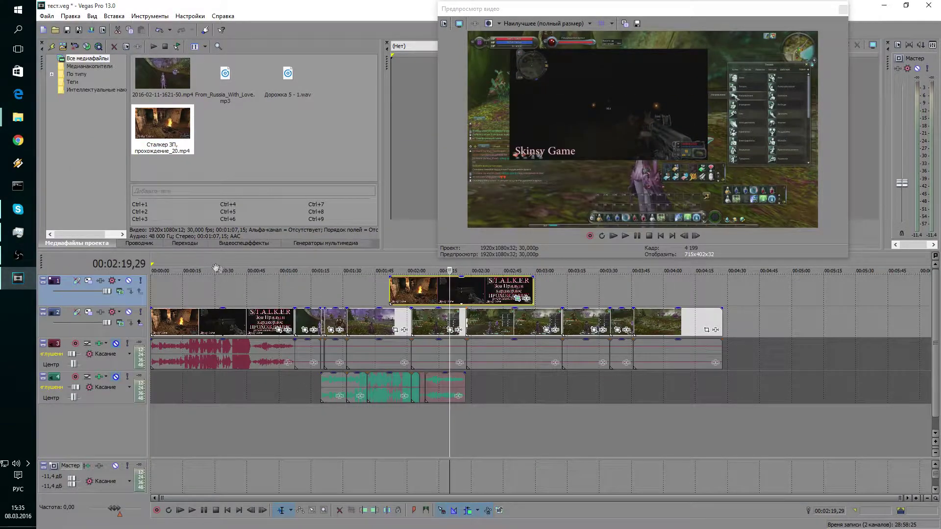
scroll(361, 354, "up", 3)
scroll(391, 348, "down", 2)
scroll(391, 344, "down", 1)
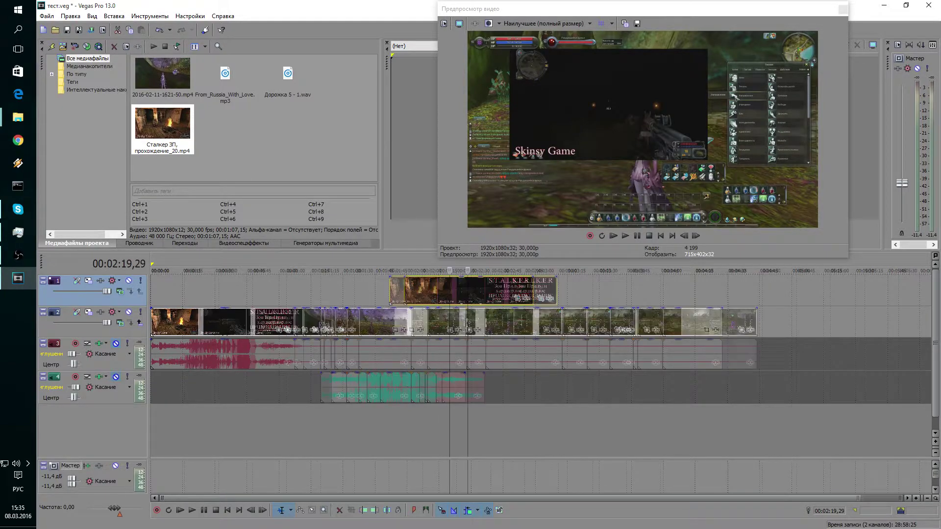
scroll(276, 331, "up", 1)
scroll(276, 331, "up", 1)
scroll(276, 331, "down", 1)
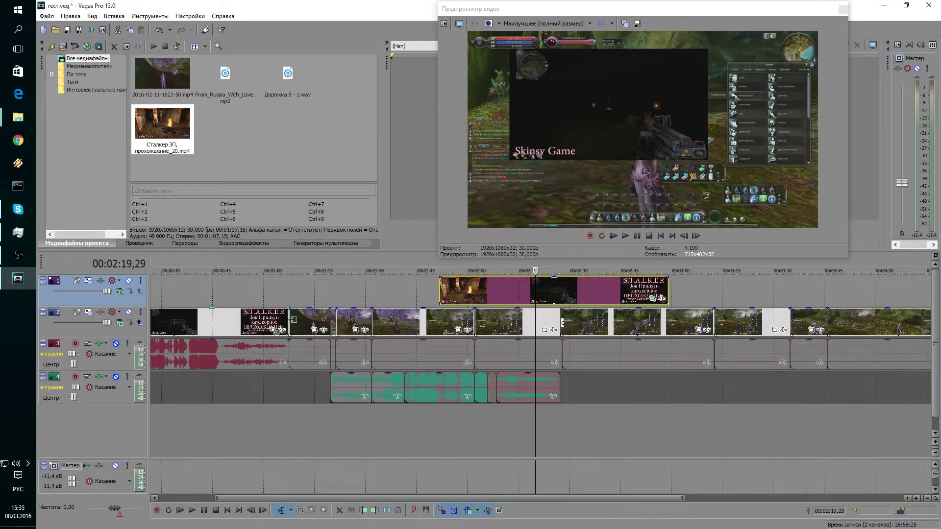
scroll(342, 316, "up", 2)
scroll(341, 316, "down", 1)
scroll(342, 316, "down", 1)
scroll(335, 327, "down", 2)
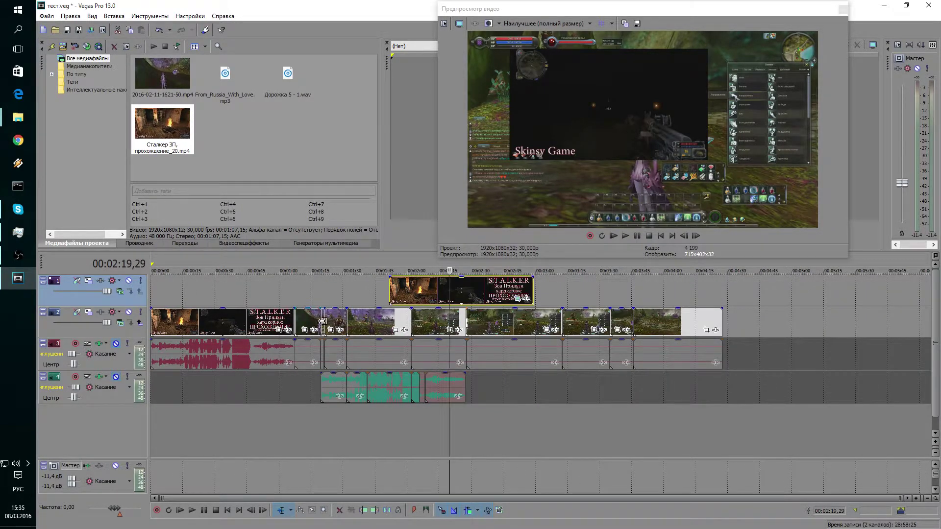
scroll(325, 328, "up", 2)
scroll(308, 330, "down", 2)
scroll(631, 326, "up", 2)
scroll(661, 328, "down", 2)
left_click(296, 416)
left_click(320, 416)
scroll(562, 313, "up", 3)
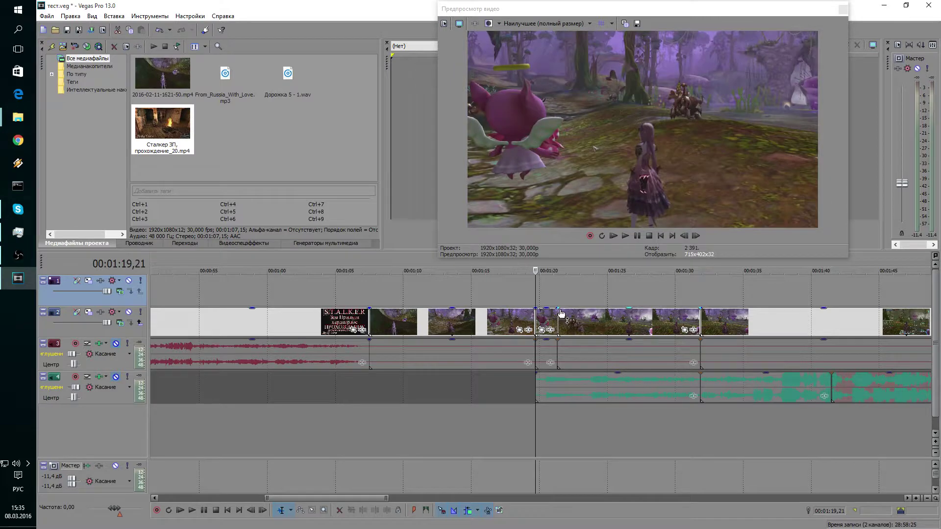
scroll(564, 316, "down", 3)
scroll(559, 343, "down", 3)
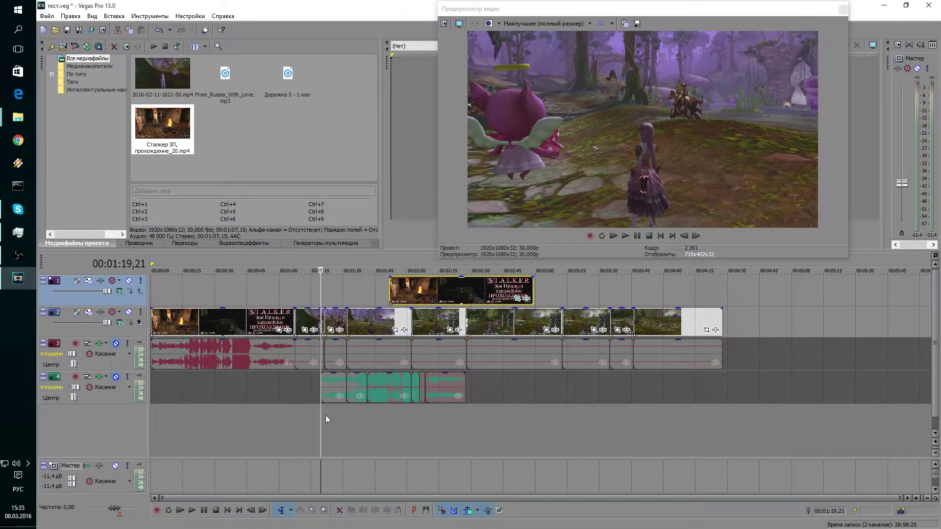
left_click(655, 365)
left_click(615, 365)
scroll(612, 365, "up", 3)
scroll(567, 397, "down", 3)
scroll(545, 399, "down", 3)
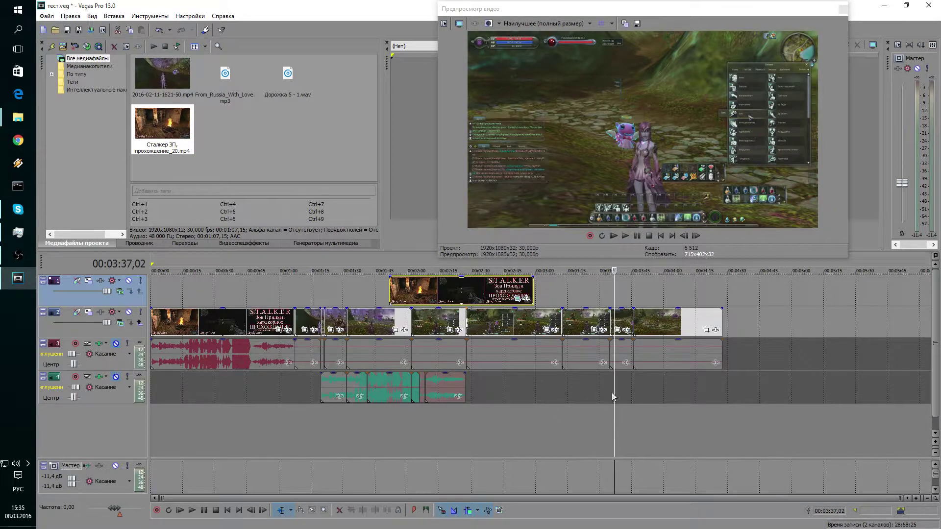
left_click(474, 421)
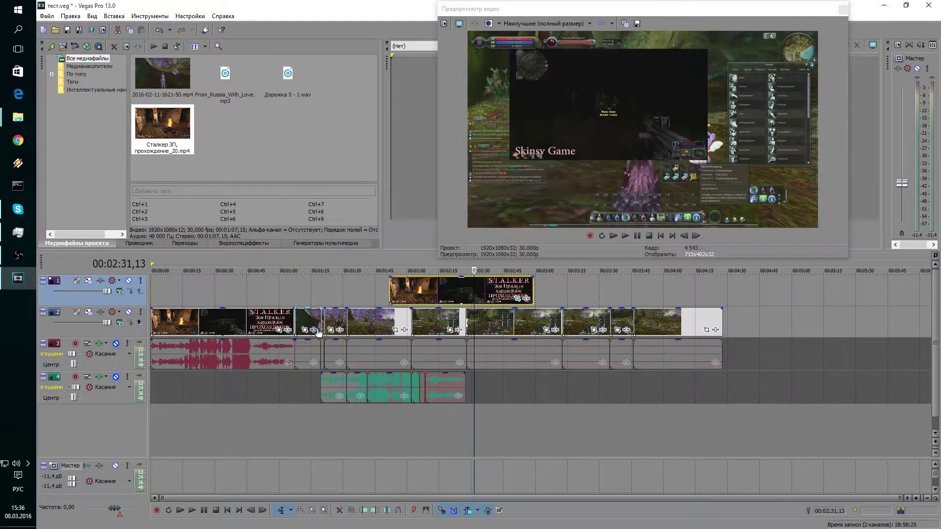
scroll(320, 333, "up", 3)
scroll(323, 338, "down", 3)
scroll(634, 323, "up", 2)
scroll(637, 325, "down", 2)
right_click(132, 304)
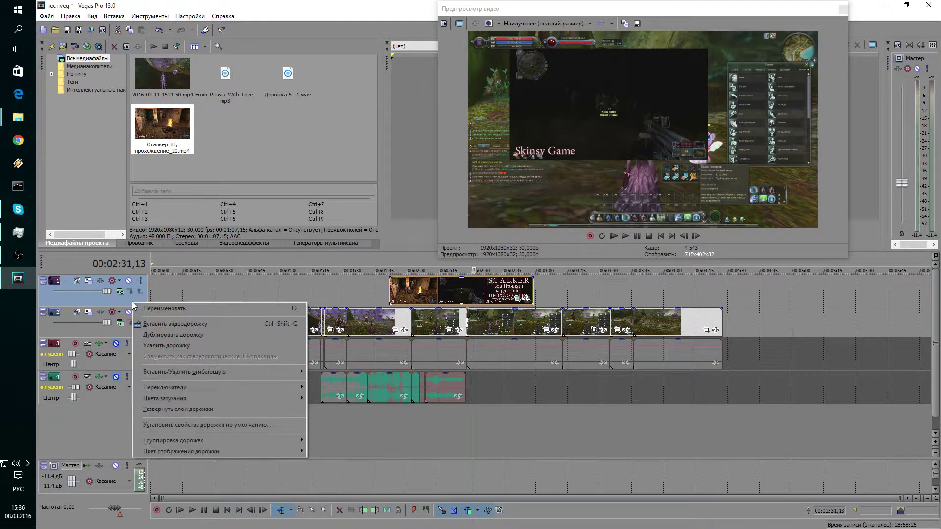
Step: Insert an empty video track at the top of the timeline, above the Stalker inset track
left_click(170, 324)
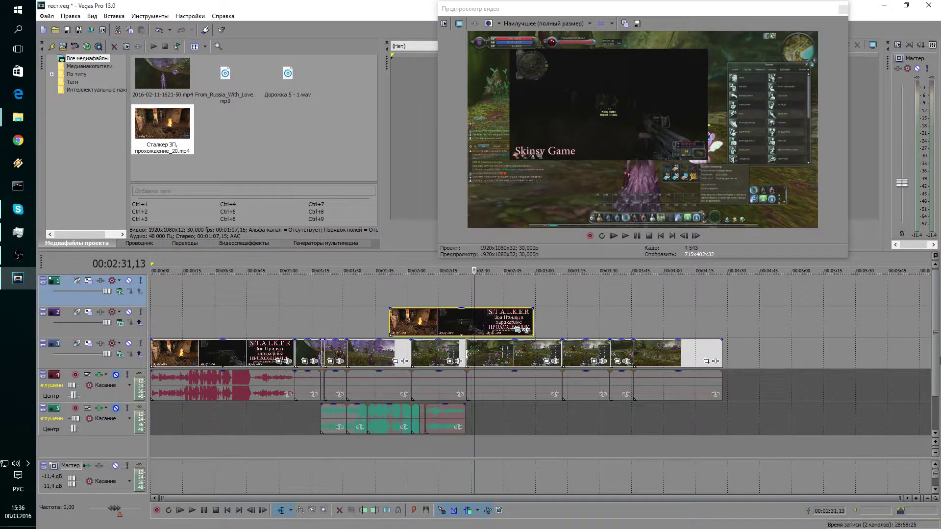
left_click_drag(933, 376, 933, 409)
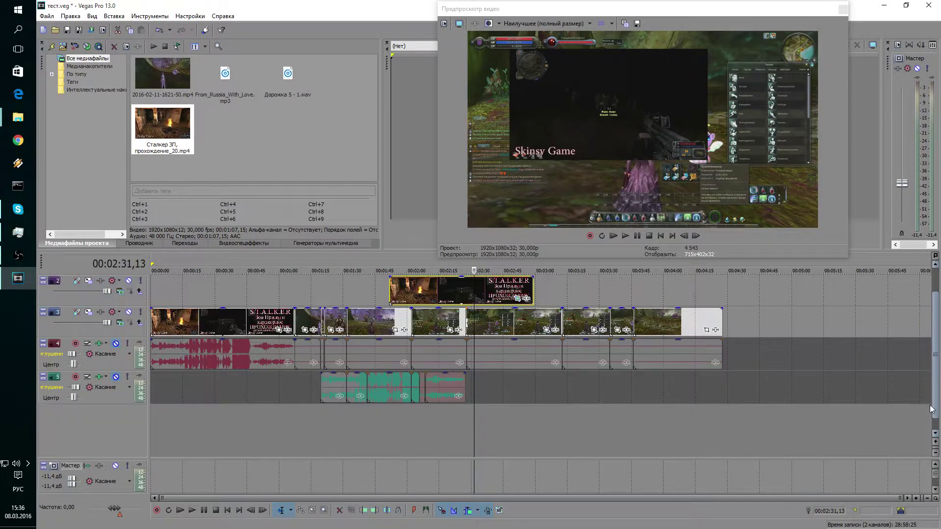
scroll(925, 396, "up", 1)
scroll(939, 389, "down", 1)
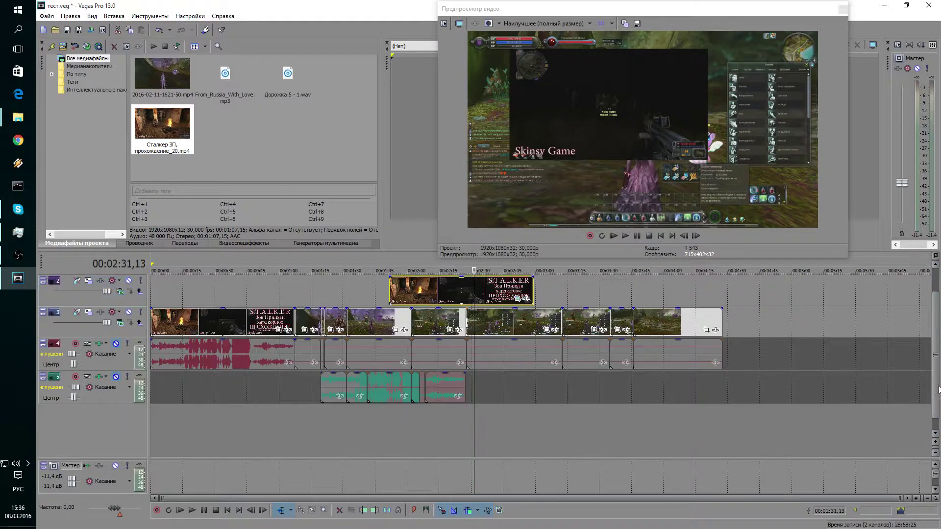
scroll(935, 401, "up", 1)
scroll(932, 410, "down", 1)
scroll(931, 421, "up", 1)
scroll(926, 427, "down", 1)
scroll(927, 441, "up", 1)
scroll(930, 299, "down", 1)
scroll(930, 324, "up", 1)
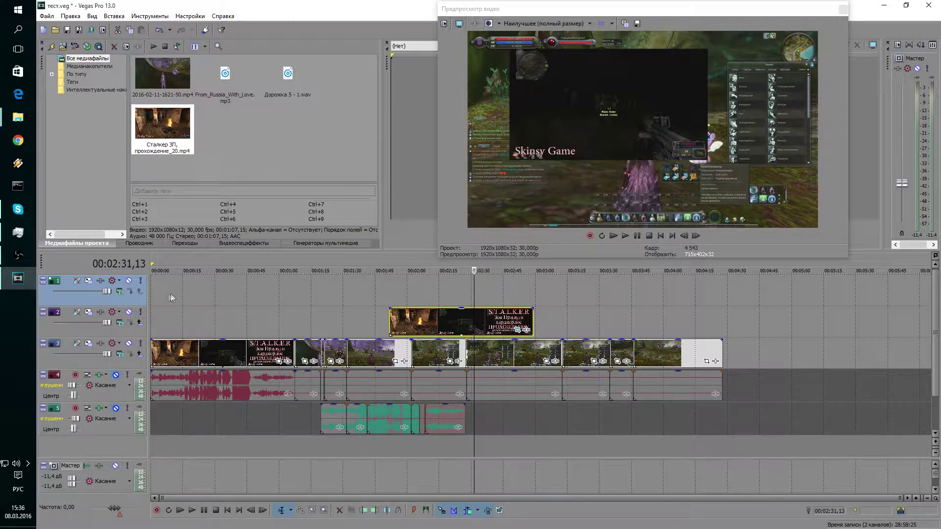
Step: Insert a Sony Titles & Text media event on the empty top track from its right-click menu
right_click(434, 293)
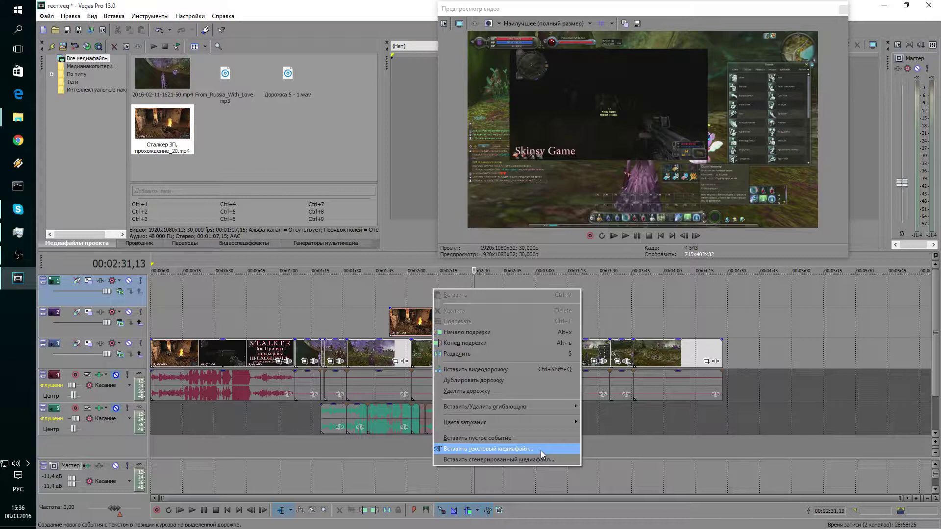
right_click(324, 162)
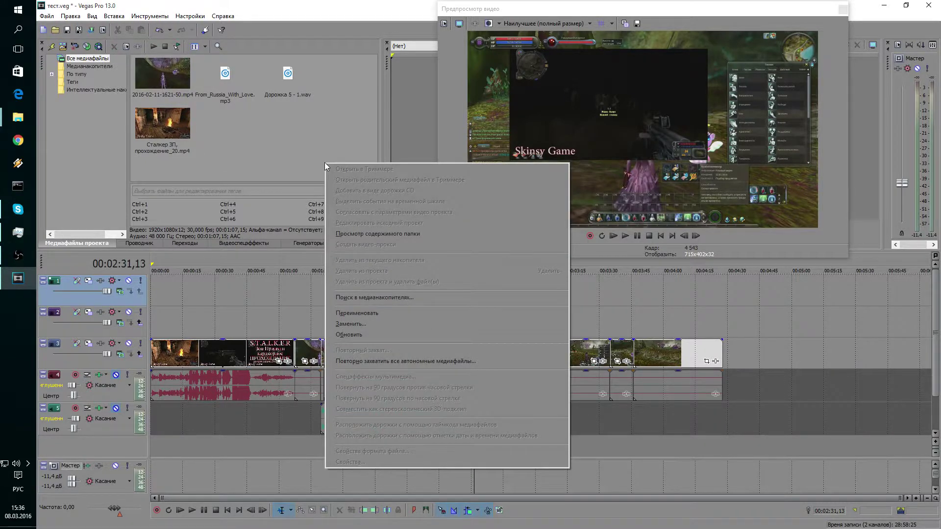
left_click(280, 126)
right_click(288, 140)
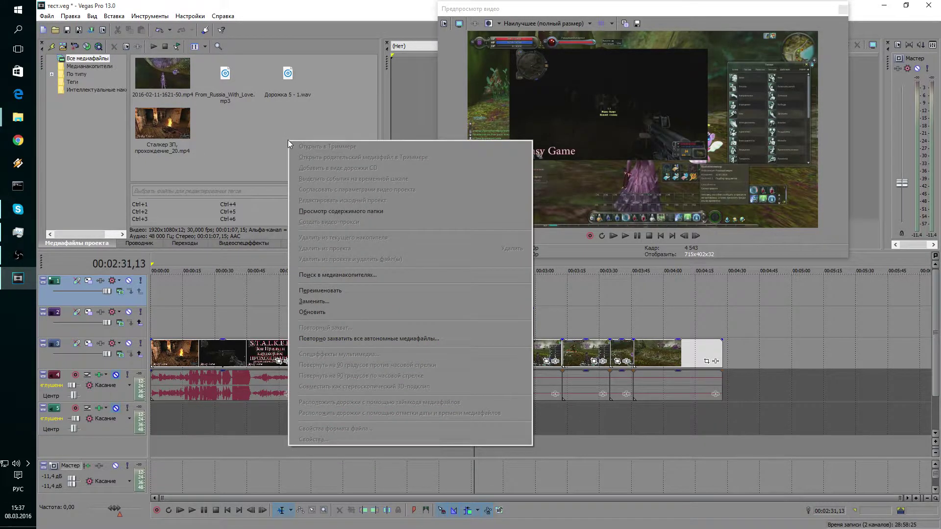
left_click(243, 136)
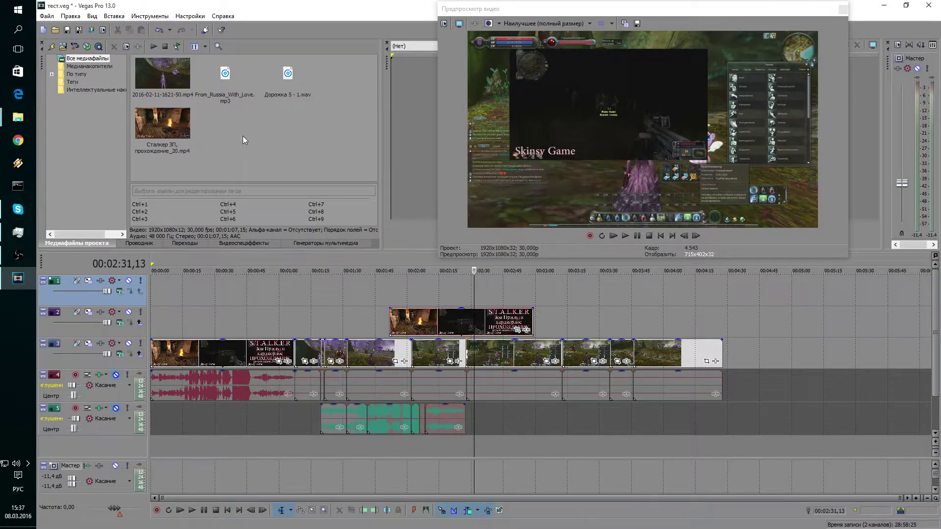
right_click(290, 146)
left_click(251, 167)
right_click(479, 294)
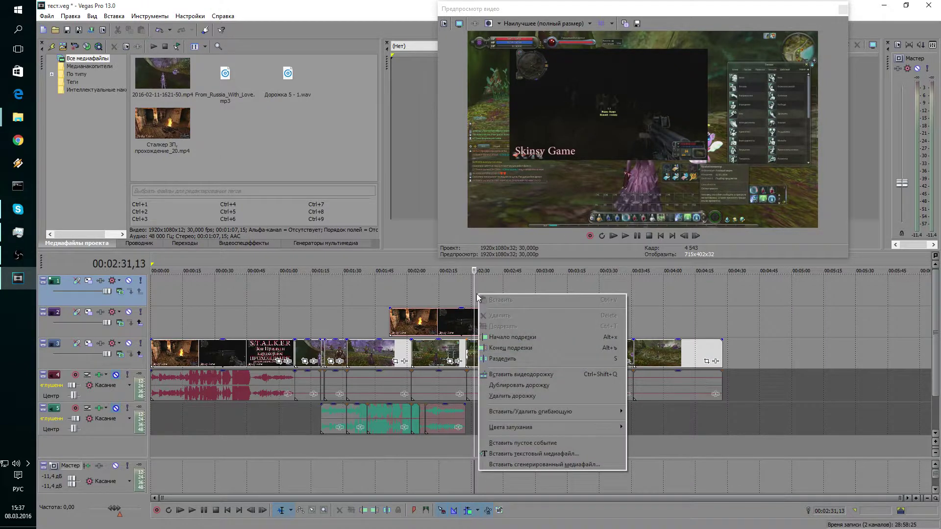
left_click(525, 454)
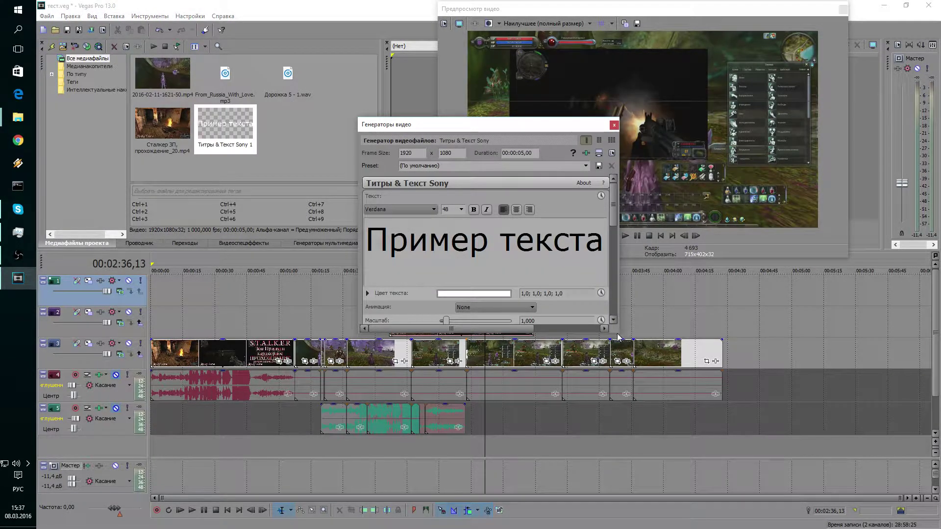
Step: Replace the sample text 'Пример текста' with 'тест' and set the text colour to magenta
left_click_drag(616, 333, 815, 469)
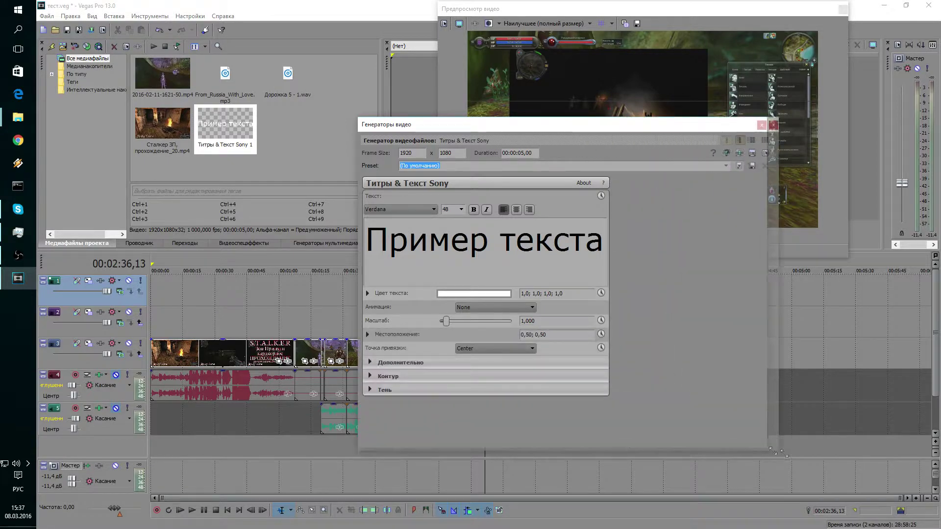
left_click_drag(578, 124, 288, 81)
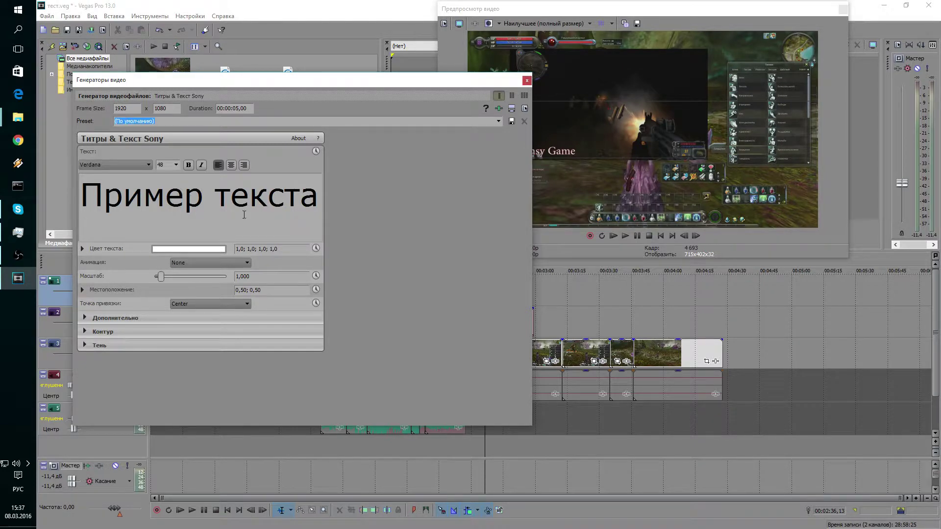
left_click_drag(318, 198, 64, 197)
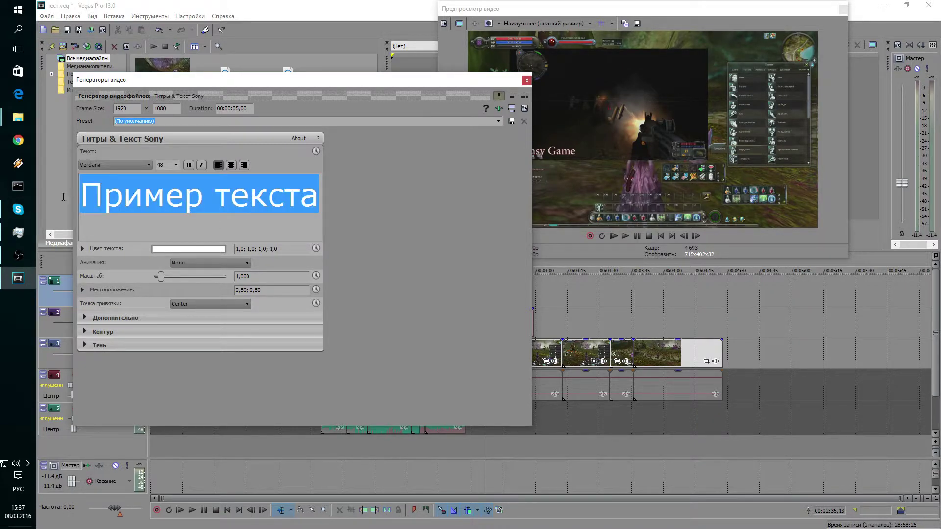
type("тест")
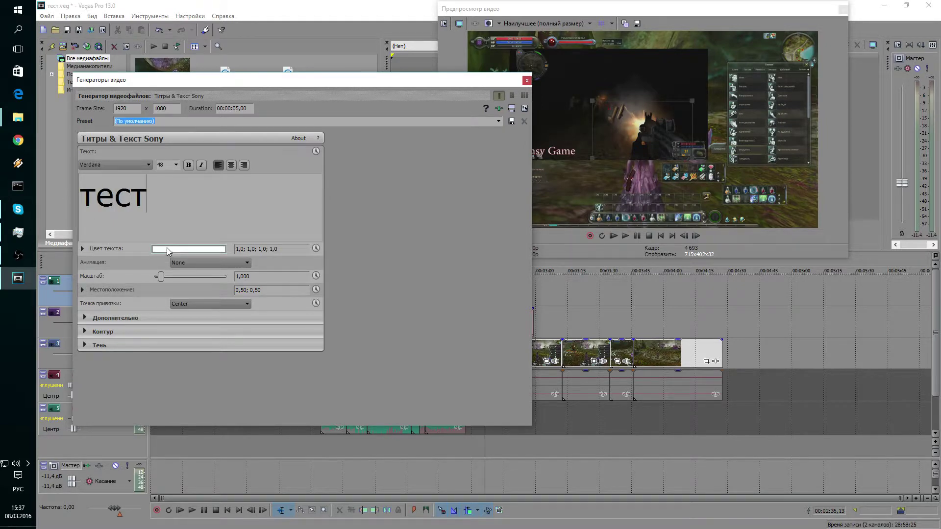
left_click(82, 249)
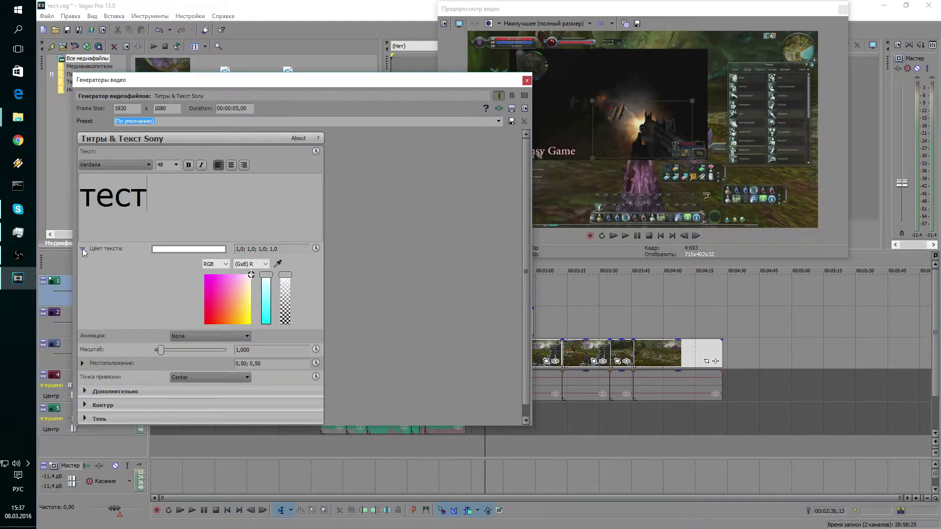
left_click(82, 248)
left_click(161, 249)
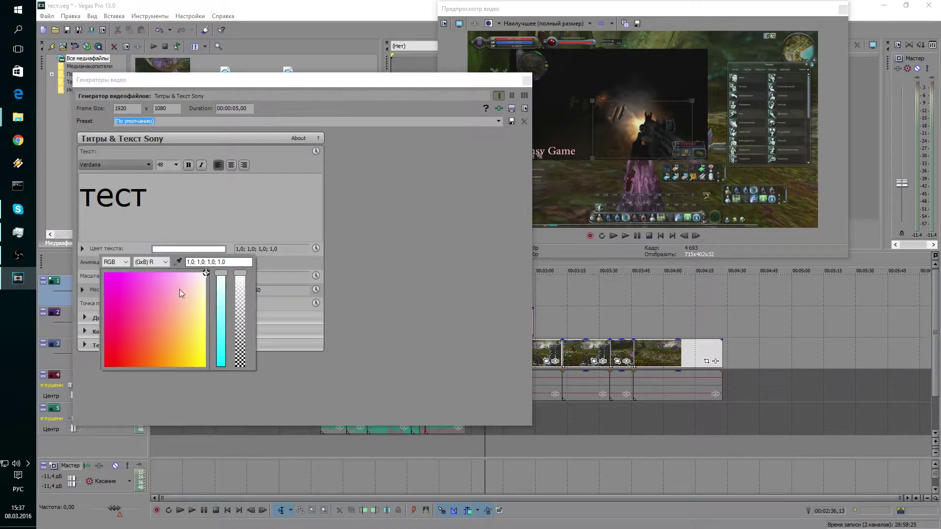
left_click(142, 284)
left_click(259, 226)
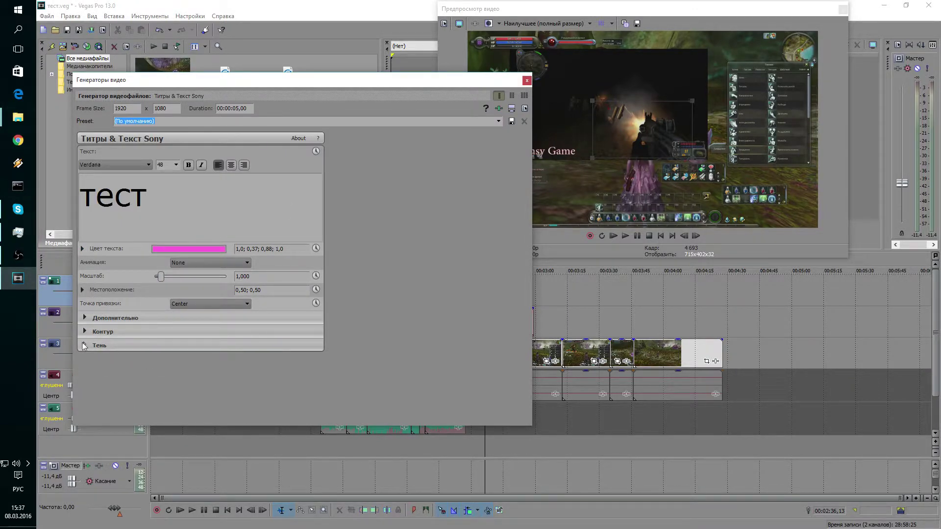
Step: Set the shadow colour to teal (0,0; 0,57; 0,72; 1,0) and enable its keyframe animation
left_click(85, 332)
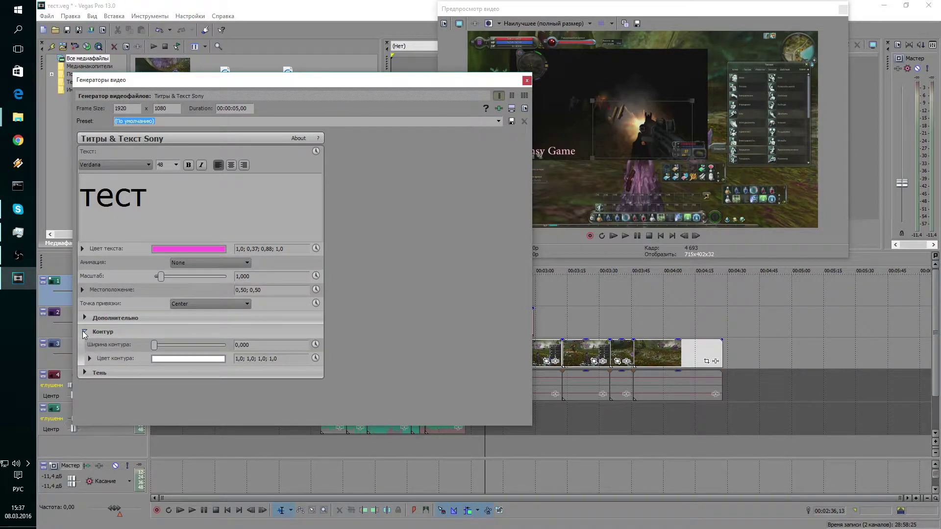
left_click(85, 333)
left_click(85, 345)
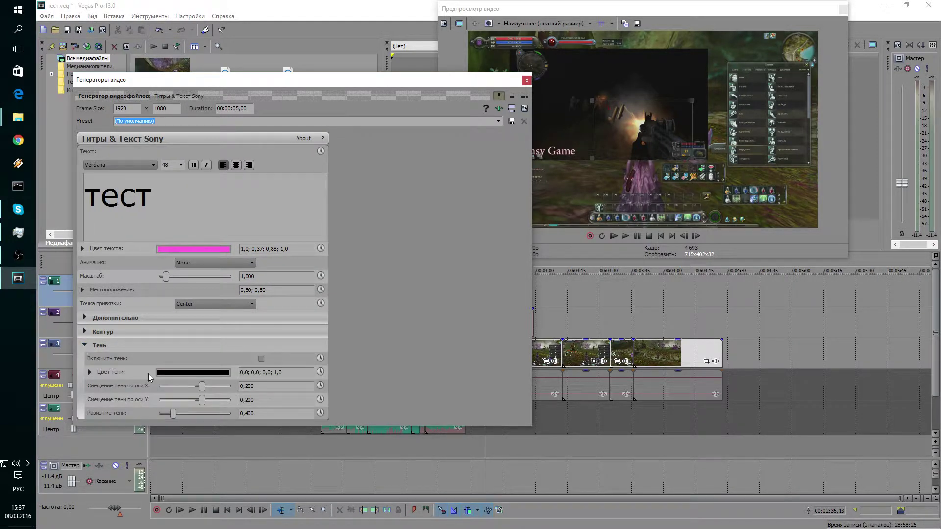
left_click(193, 374)
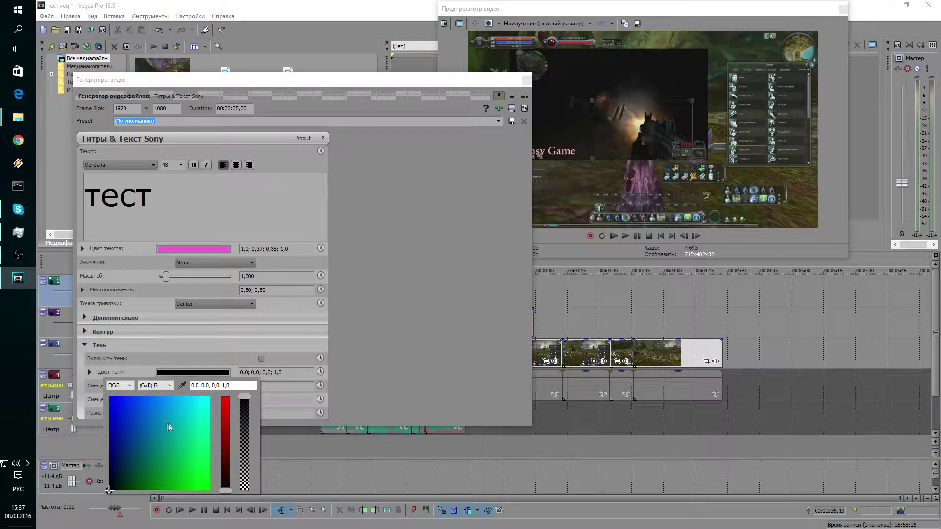
left_click(167, 423)
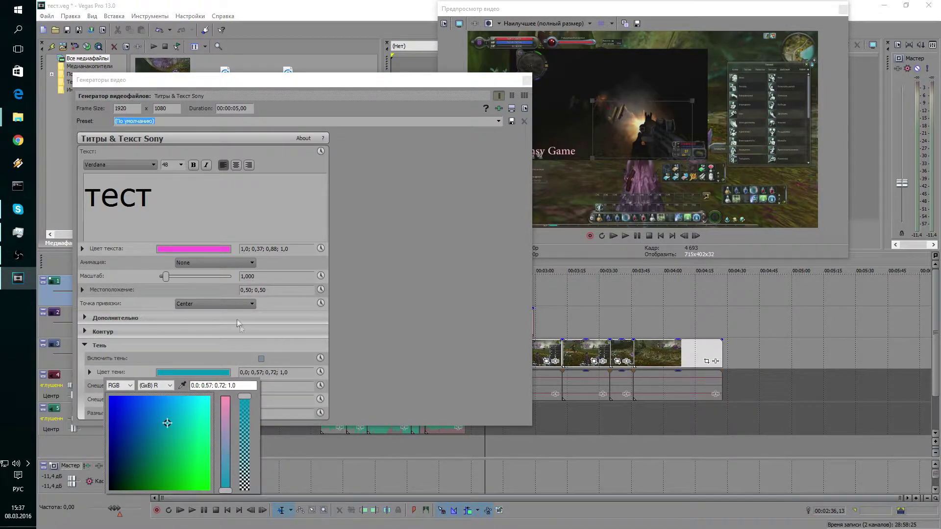
left_click(216, 365)
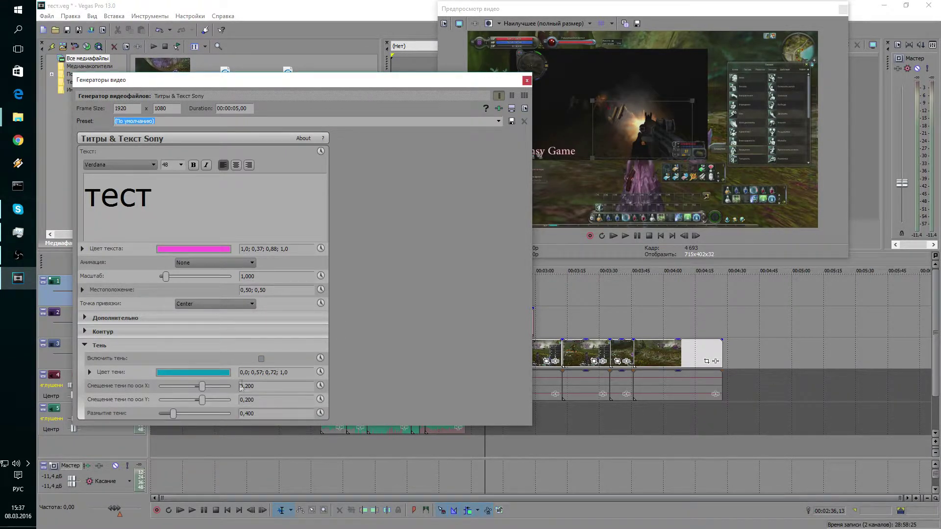
left_click(321, 372)
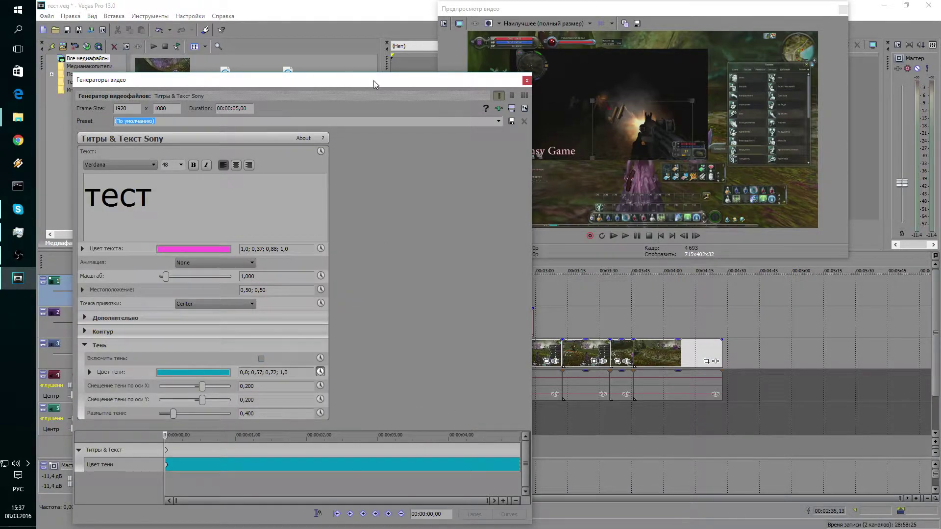
Step: Set the тест title's outline colour to magenta (1,0; 0,3; 0,85; 1,0) and close the generator
left_click_drag(373, 81, 404, 37)
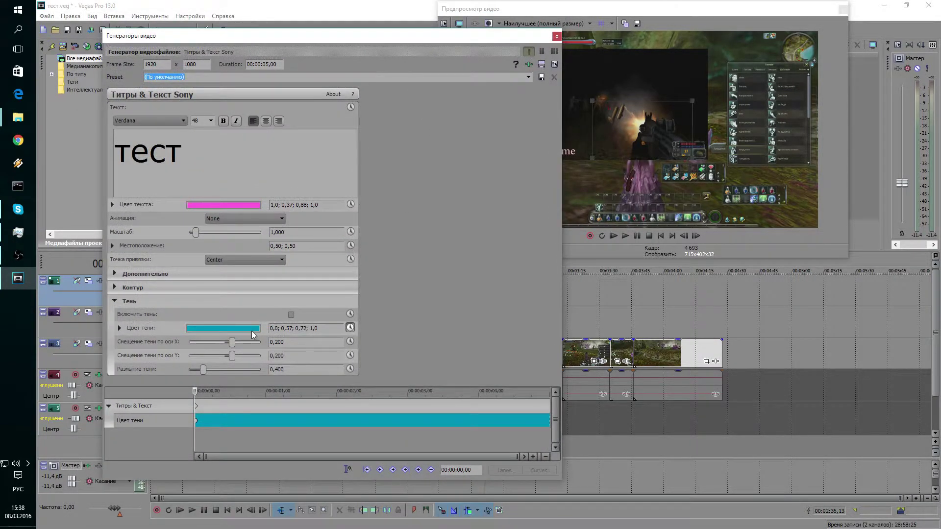
left_click(114, 302)
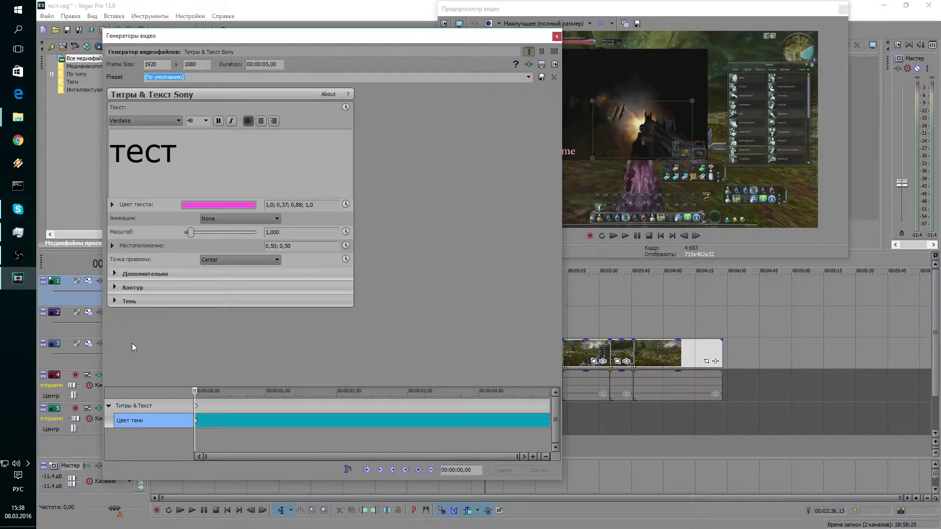
left_click(114, 288)
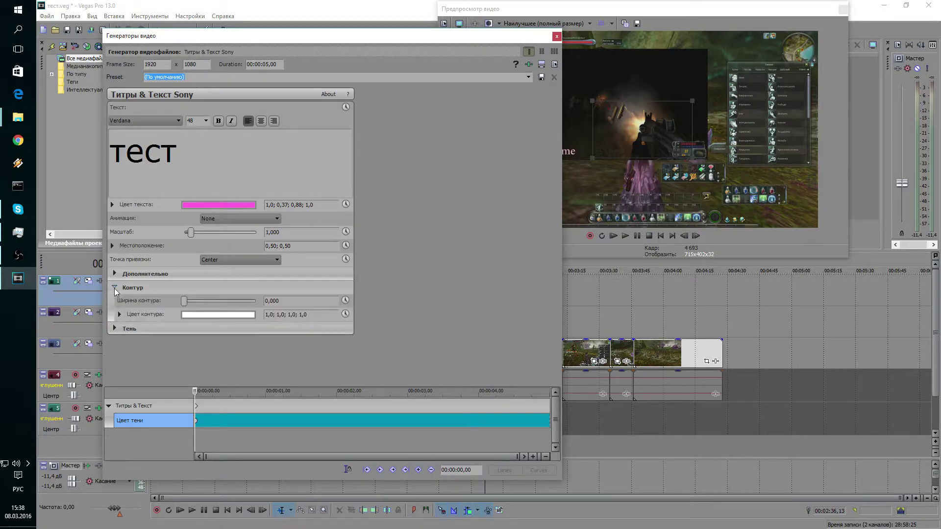
left_click(196, 316)
left_click(164, 352)
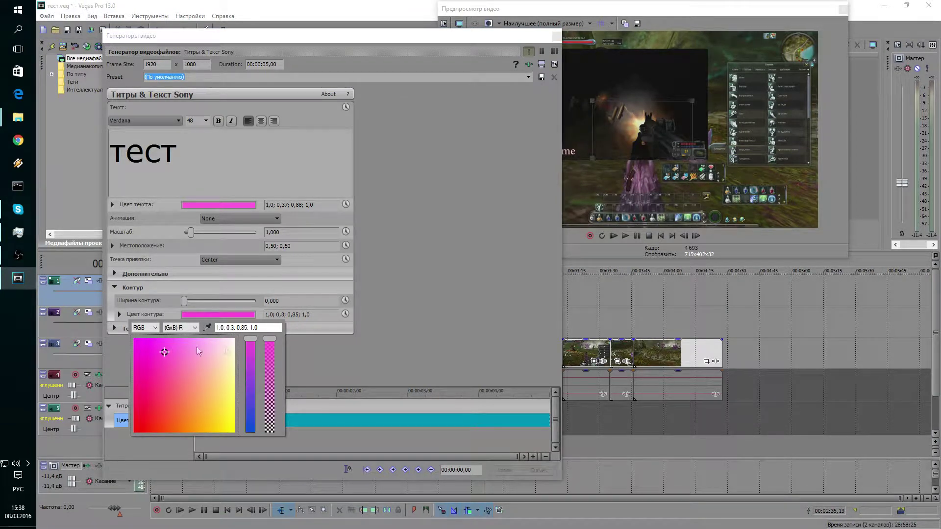
left_click(293, 284)
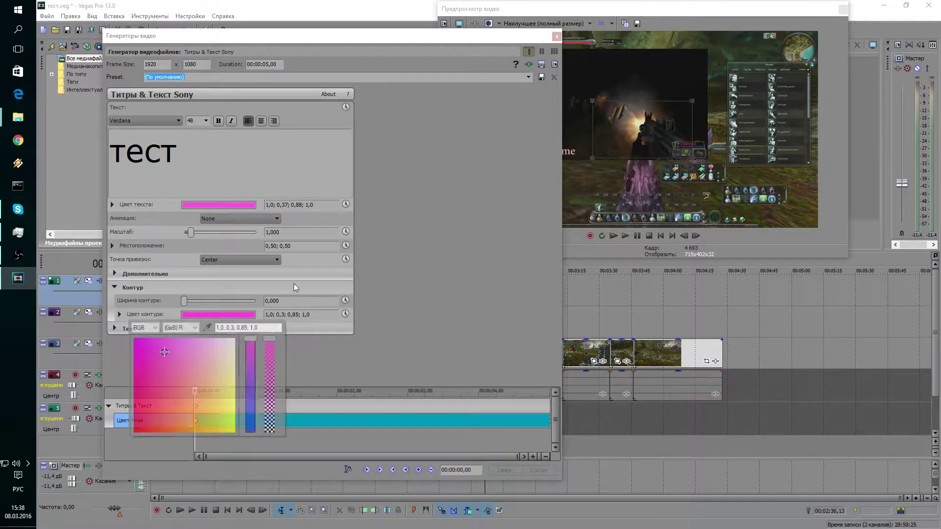
left_click(116, 330)
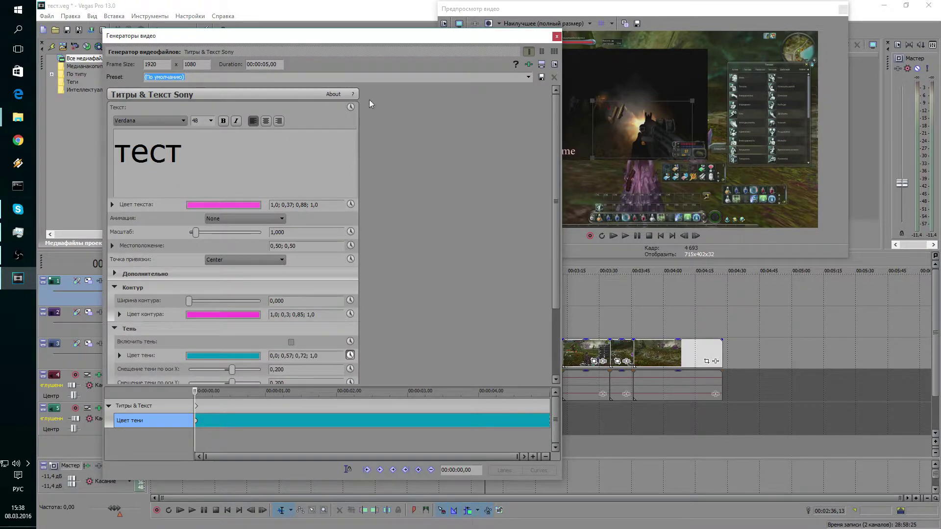
left_click(557, 37)
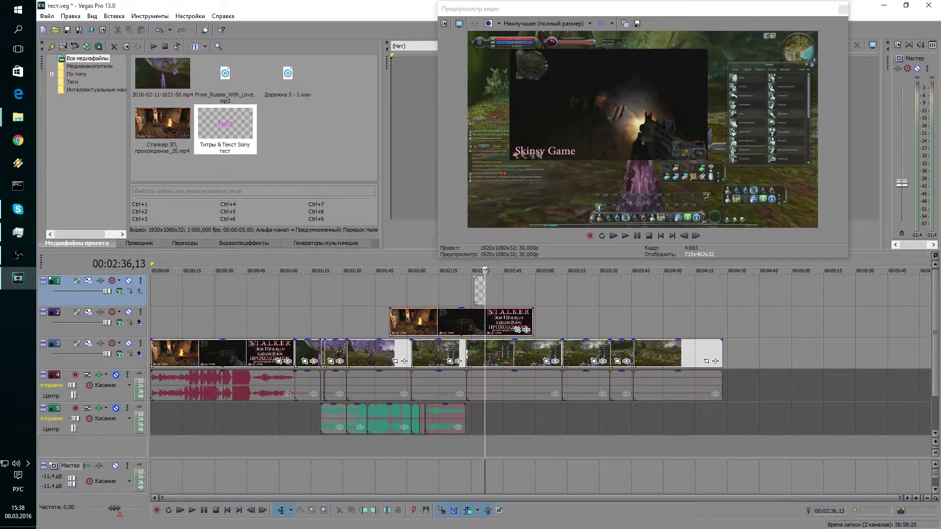
Step: Extend the тест title event rightward from 02:32,18 and play a preview of it over the video
left_click_drag(484, 271, 477, 270)
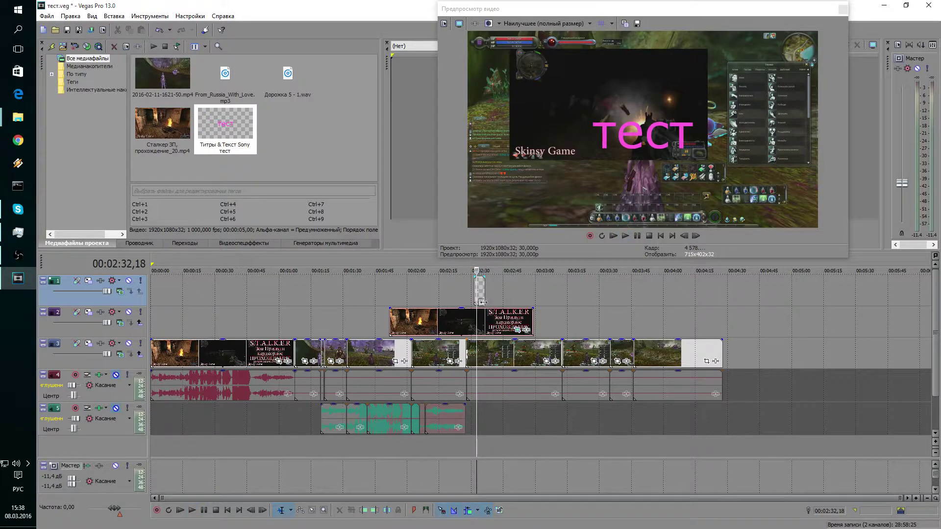
left_click_drag(484, 289, 516, 289)
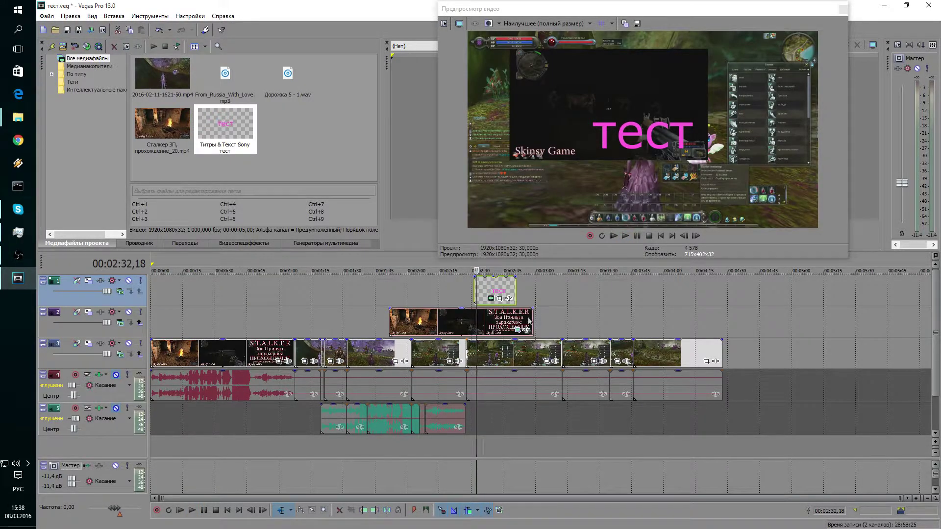
key("space")
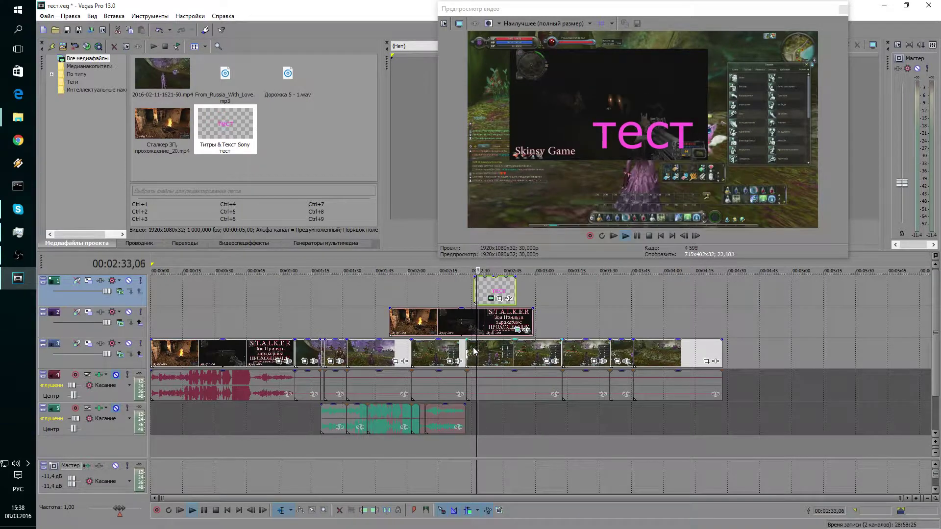
key("space")
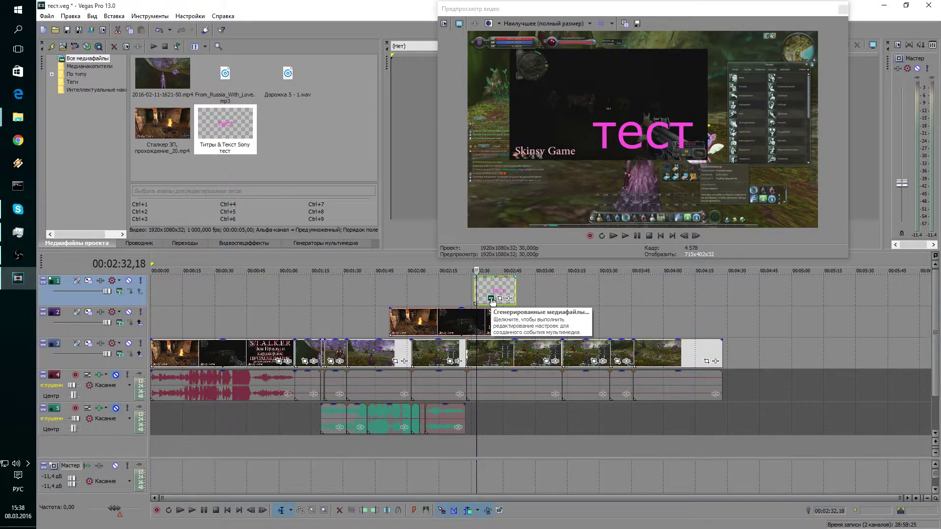
left_click(492, 299)
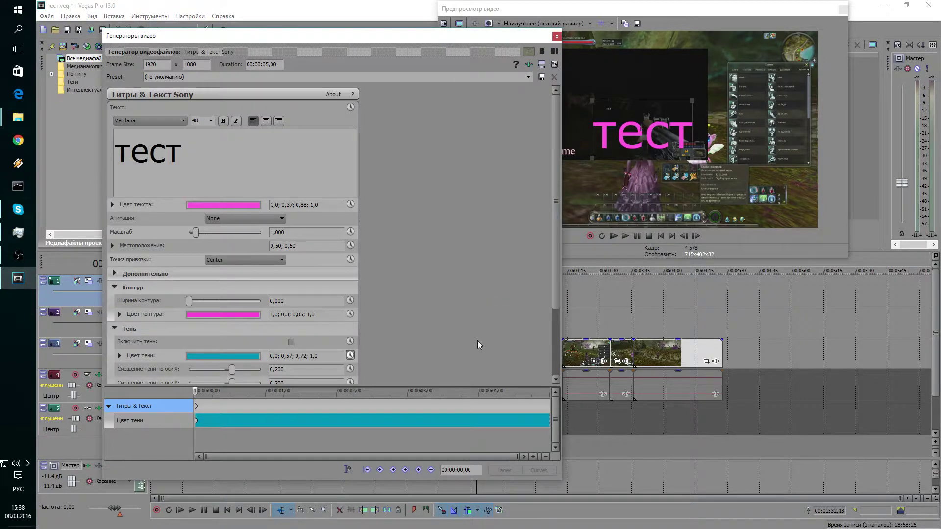
Step: Close the generator settings and bring up the Event FX plug-in chooser for the тест title
left_click(556, 37)
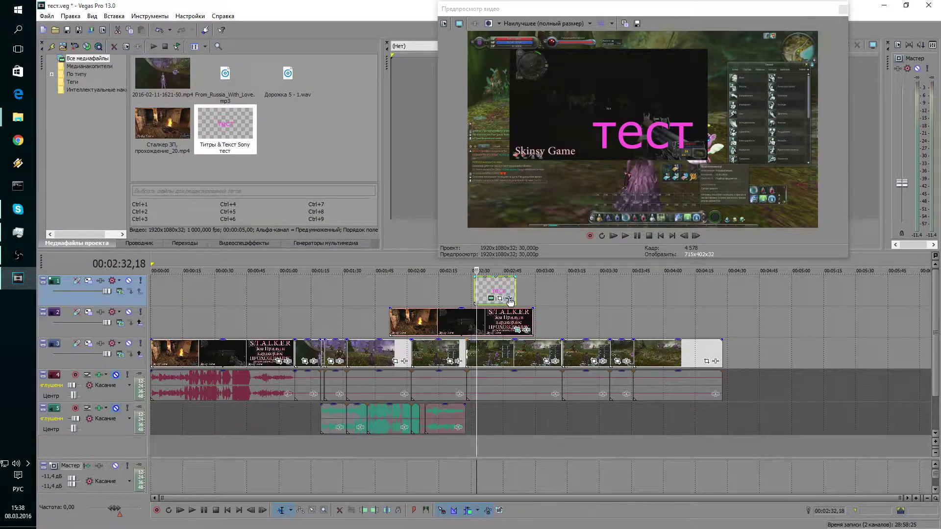
left_click(509, 299)
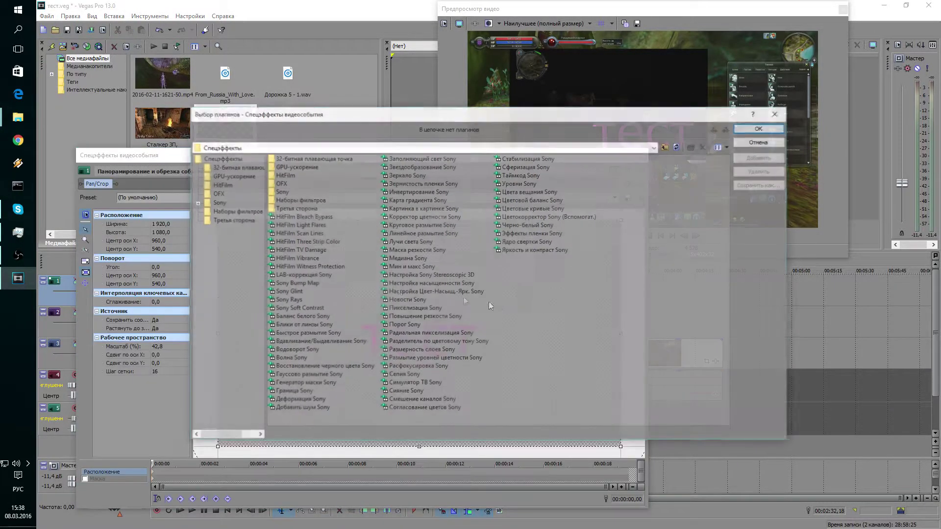
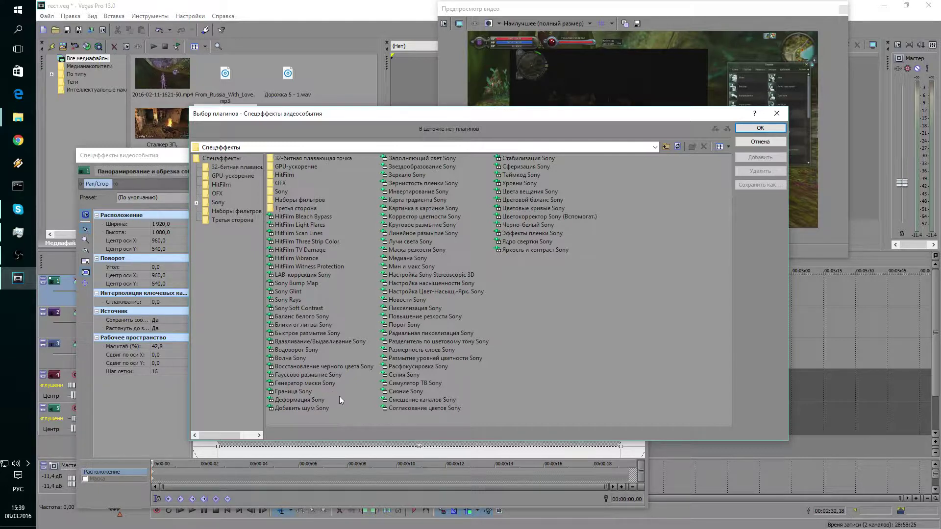
Step: Close the Plug-In Chooser to reveal the тест title's Pan/Crop window
left_click(776, 114)
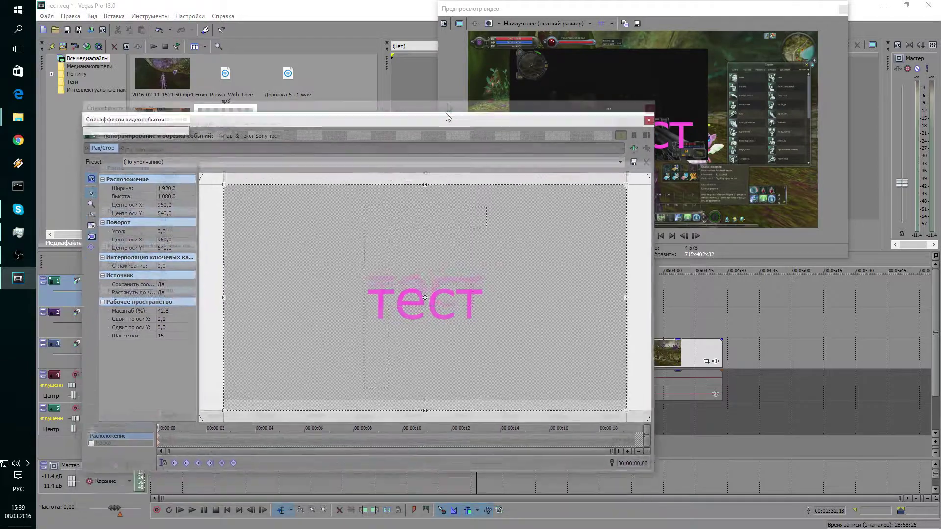
Step: Move the Pan/Crop window higher and enlarge it to show the keyframe row
left_click_drag(442, 156, 451, 63)
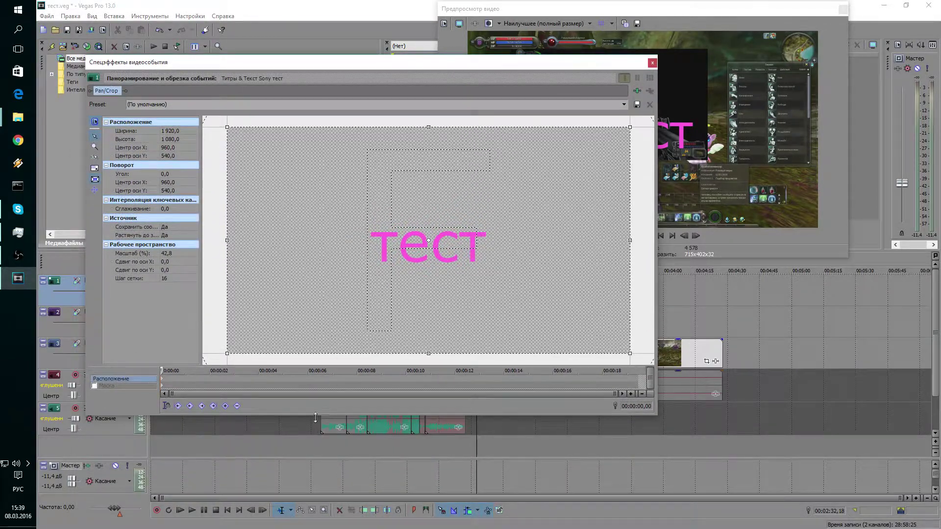
left_click_drag(316, 418, 317, 470)
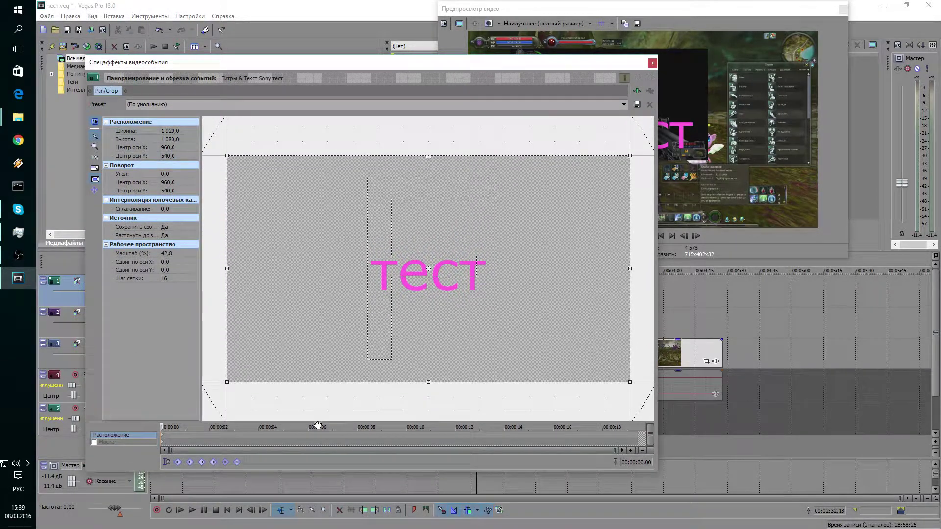
right_click(198, 444)
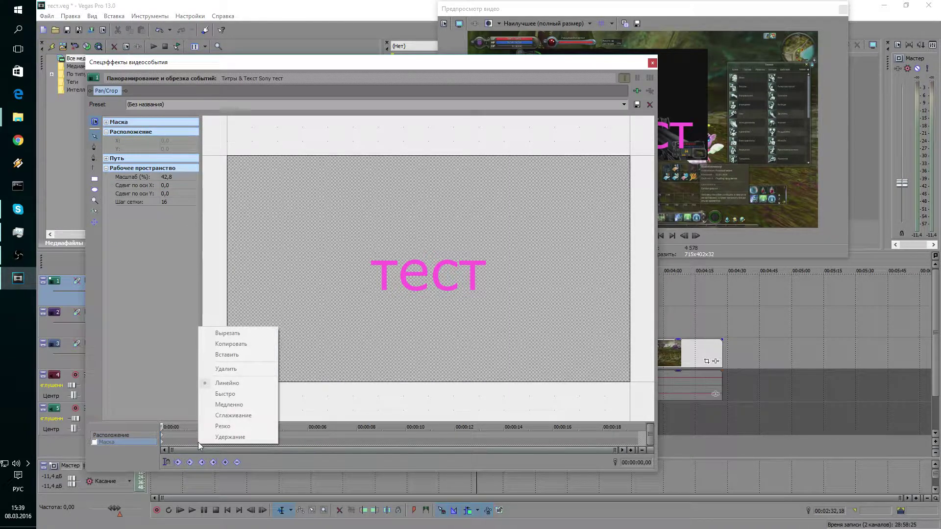
left_click(199, 450)
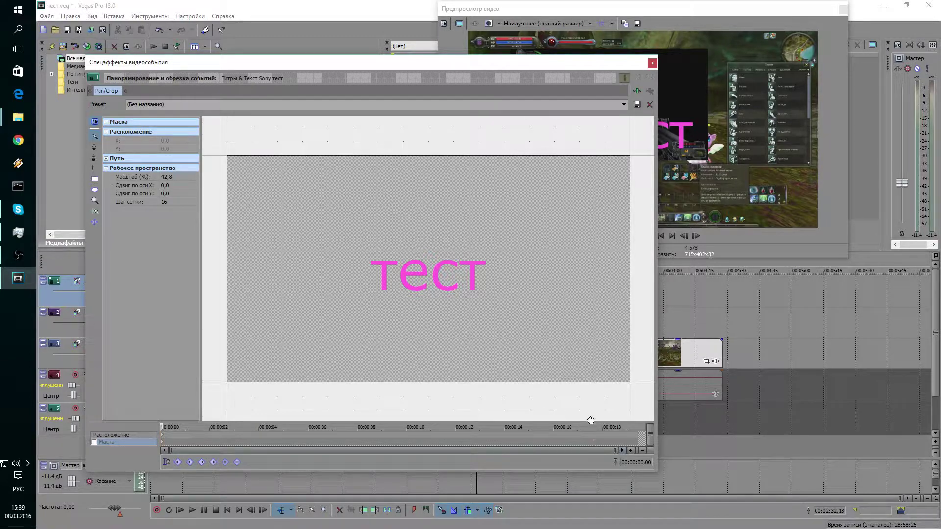
left_click_drag(599, 475, 600, 501)
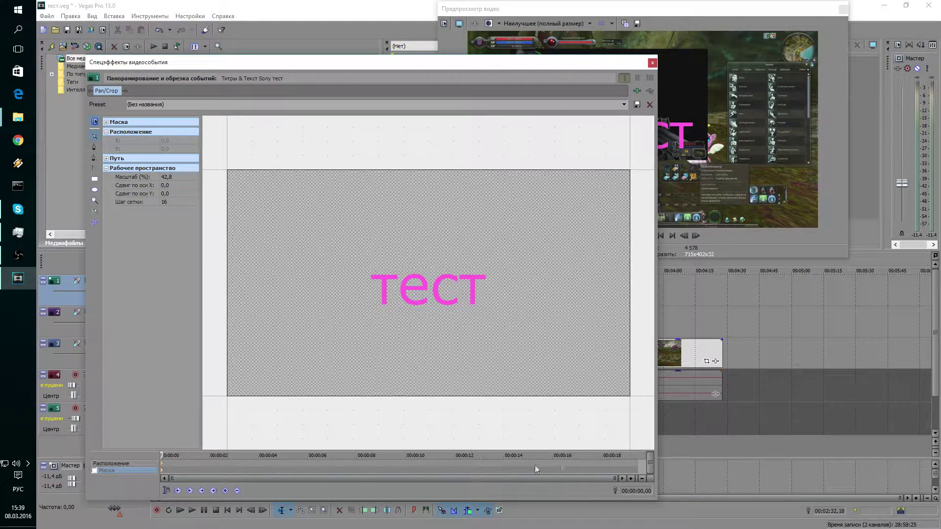
Step: Add mask keyframes at 00:00:02,20 and 00:00:04,22, then return to the first
right_click(233, 468)
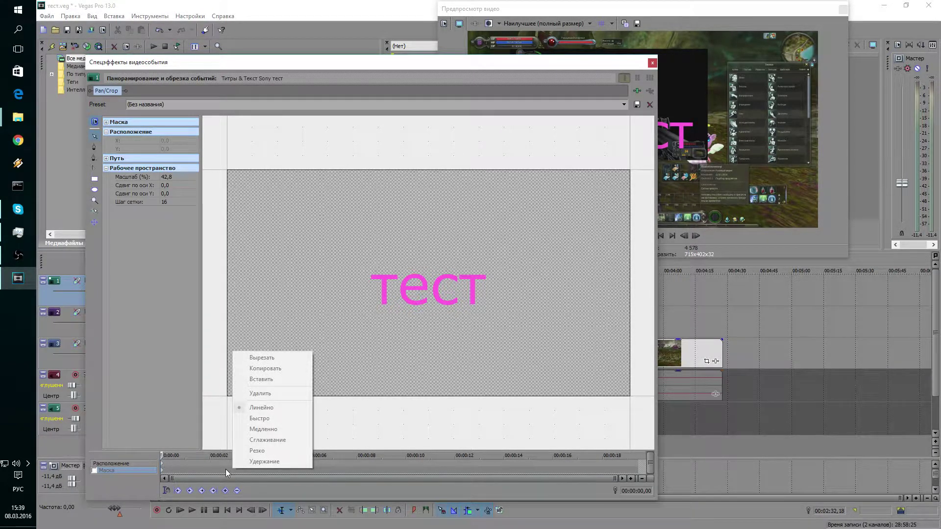
left_click(225, 469)
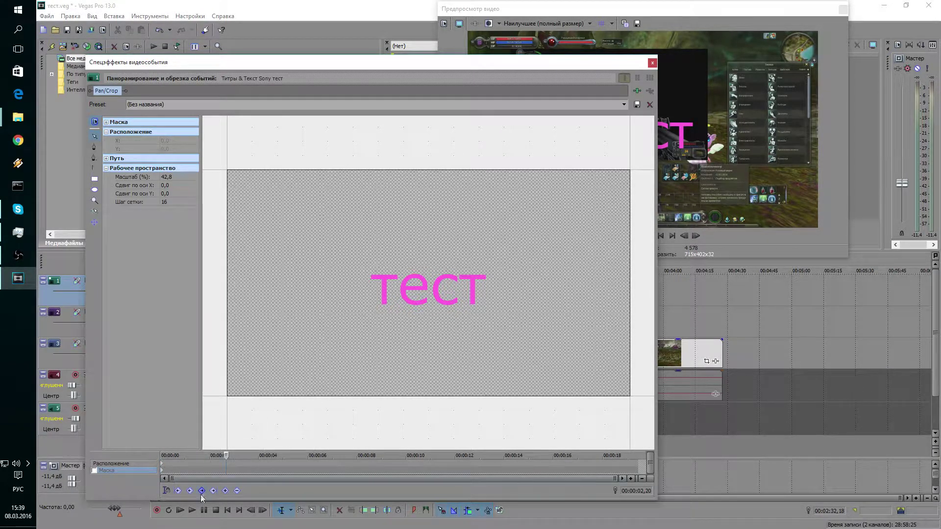
left_click(226, 490)
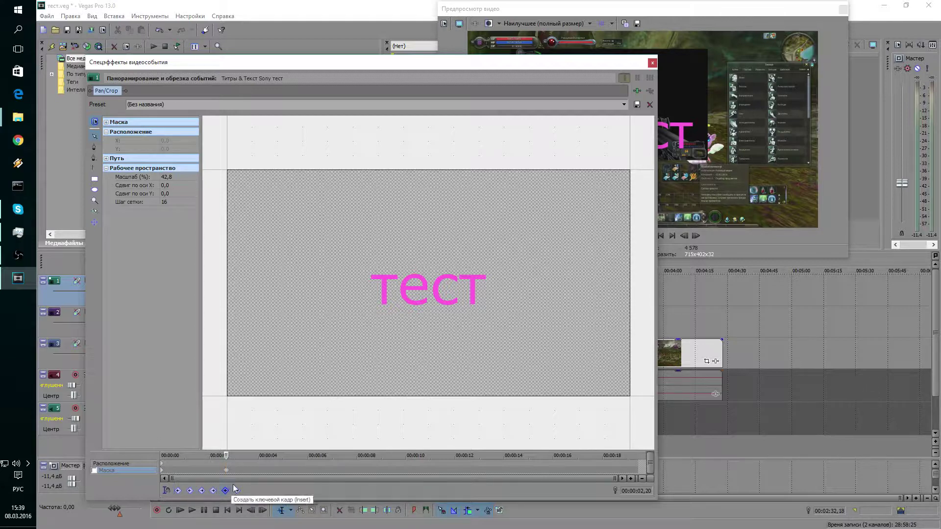
left_click_drag(227, 456, 276, 456)
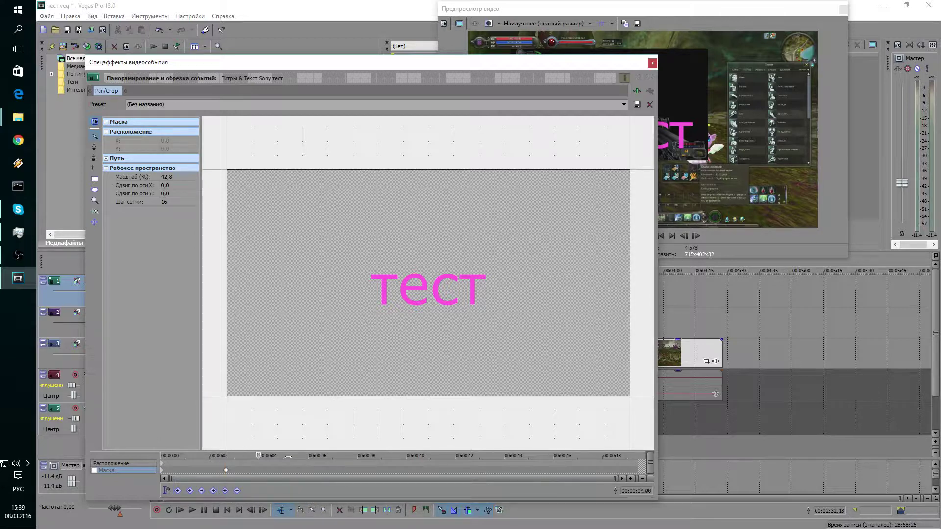
left_click(226, 490)
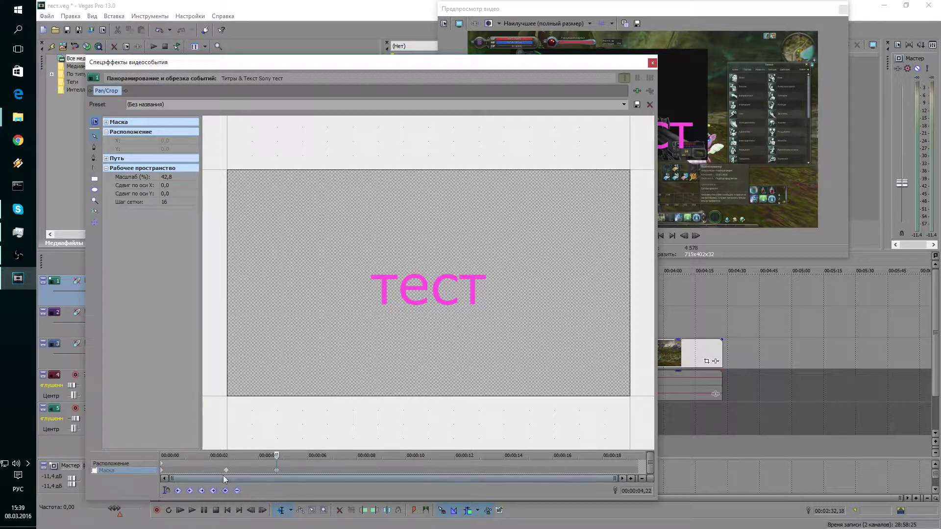
left_click(226, 470)
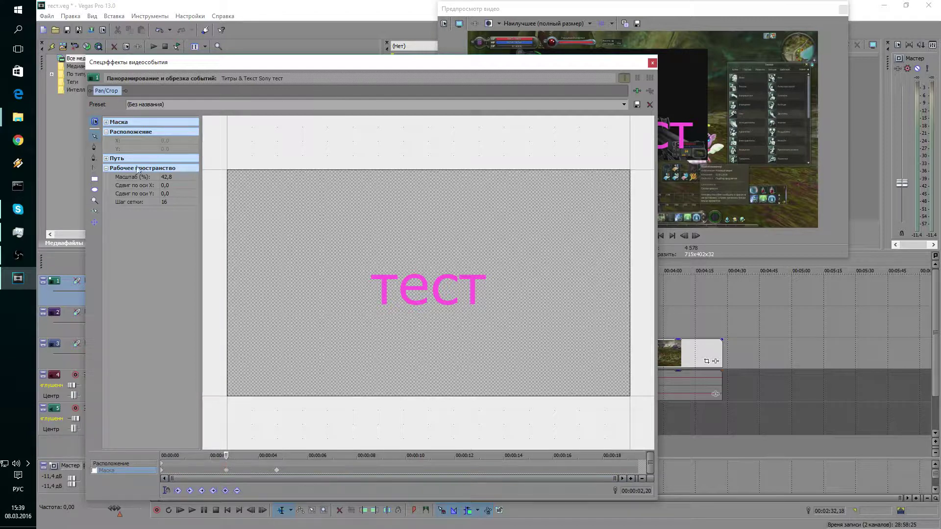
Step: Expand the Mask group, inspect its X/Y settings, and leave mask apply at Нет
left_click(106, 122)
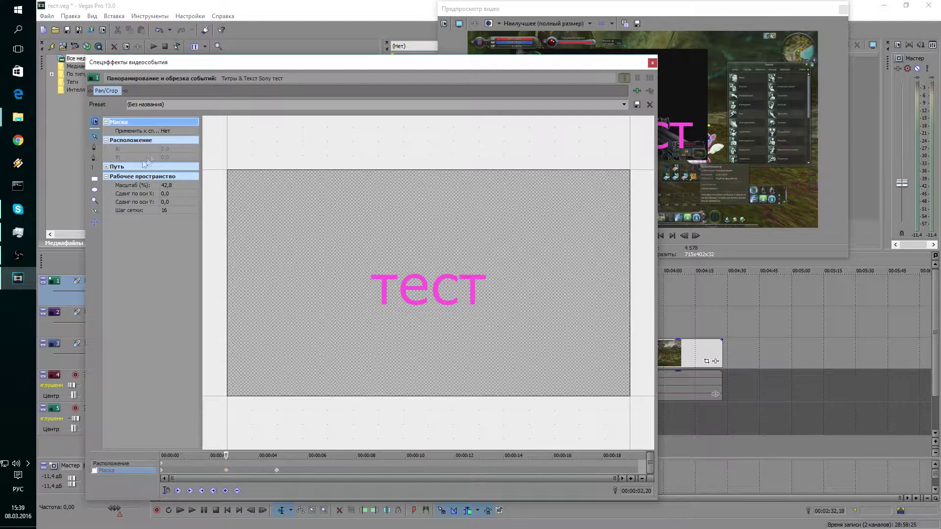
left_click(166, 151)
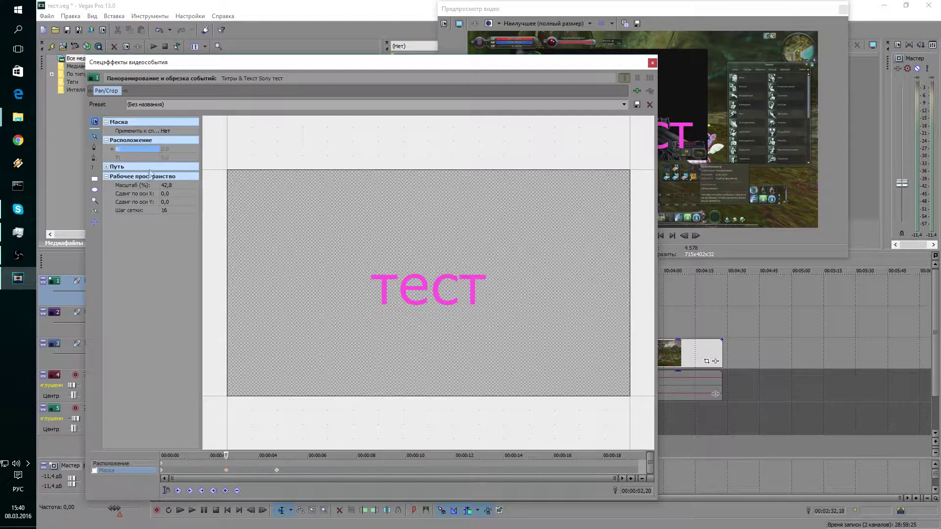
left_click(114, 158)
left_click(143, 149)
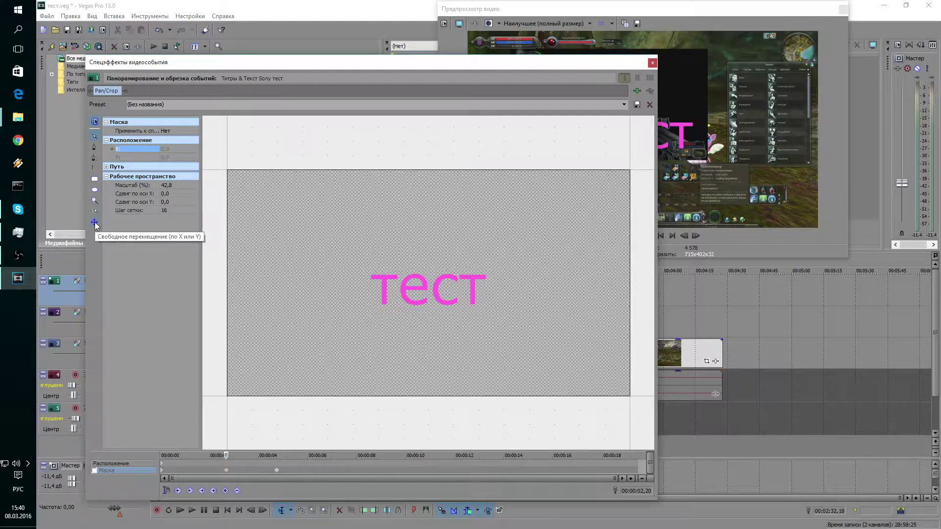
left_click(96, 122)
left_click(95, 124)
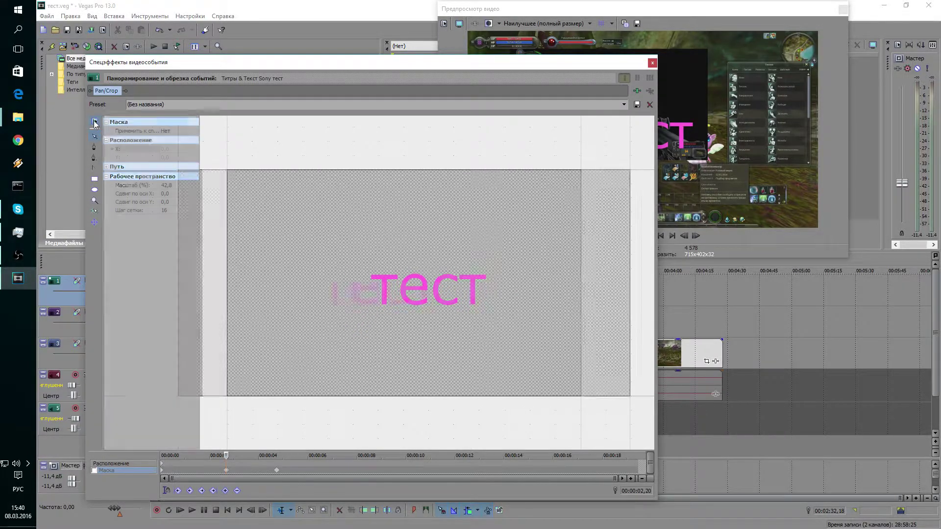
left_click(145, 131)
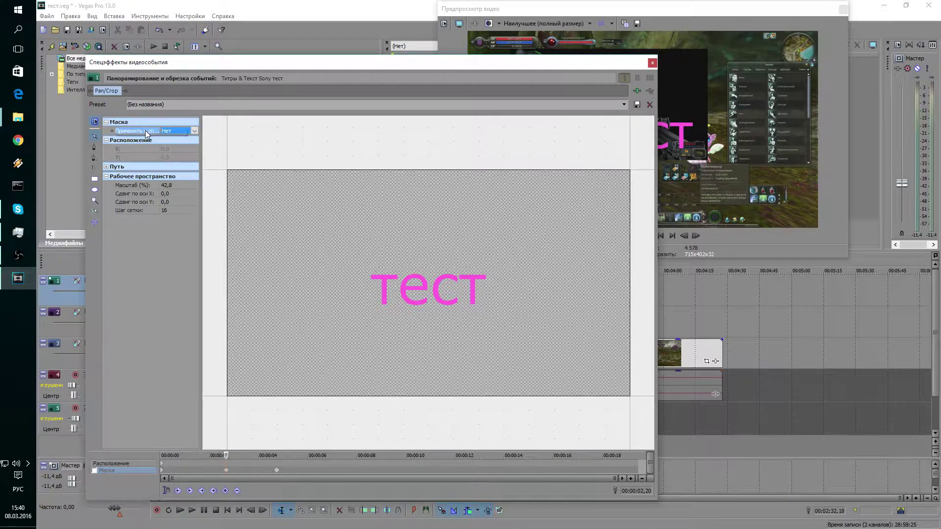
left_click(195, 132)
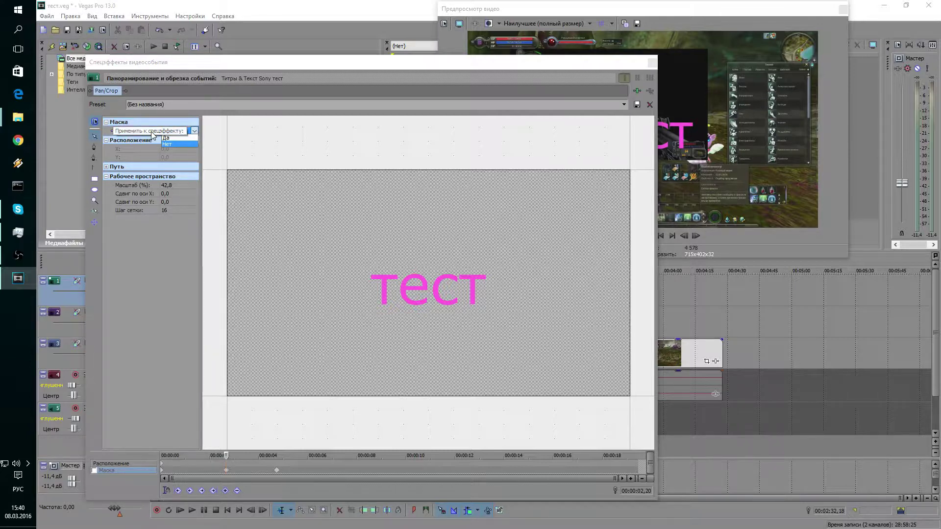
left_click(142, 248)
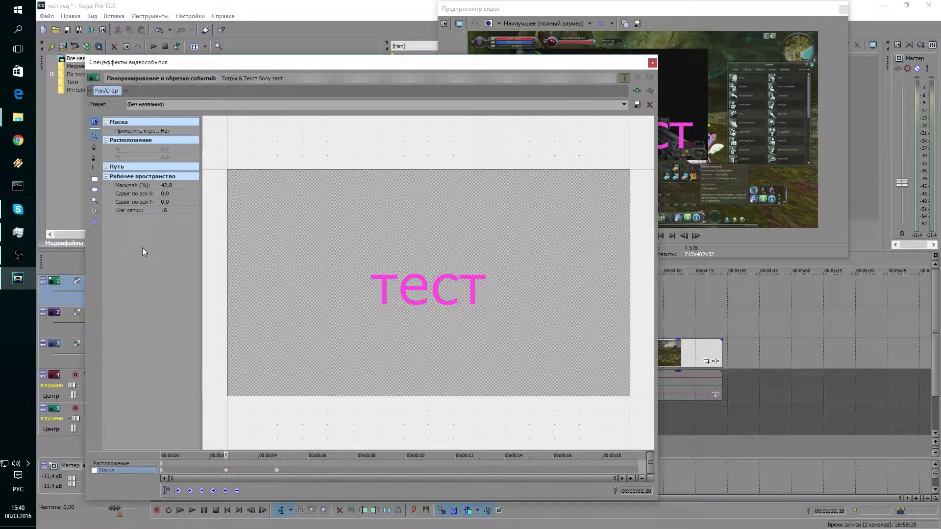
Step: Set workspace zoom to 50% at 00:00:02,20 and 100% at 00:00:04,22, then close Pan/Crop
left_click(107, 167)
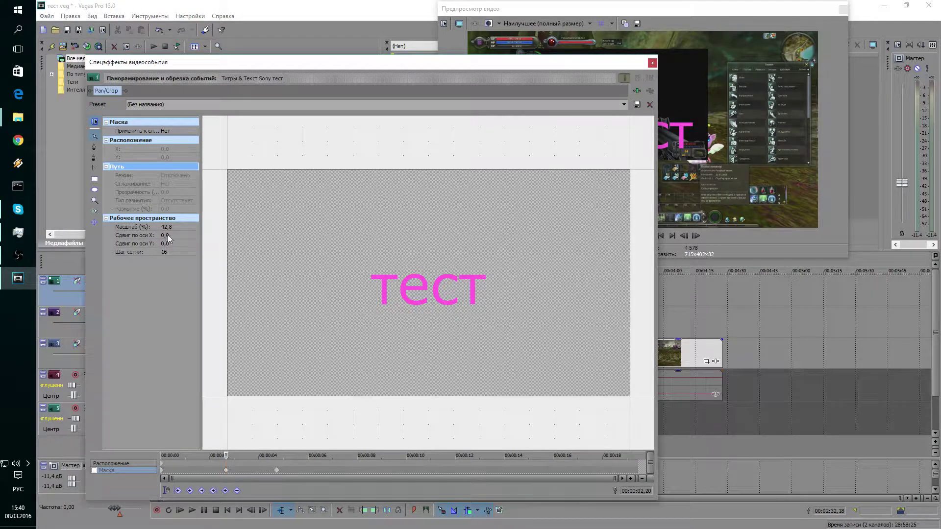
left_click(164, 226)
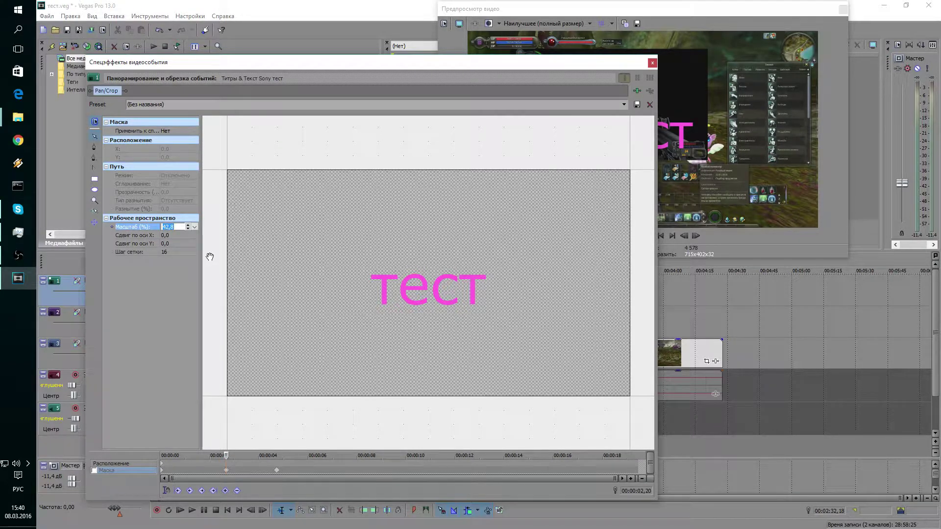
type("50")
key("Return")
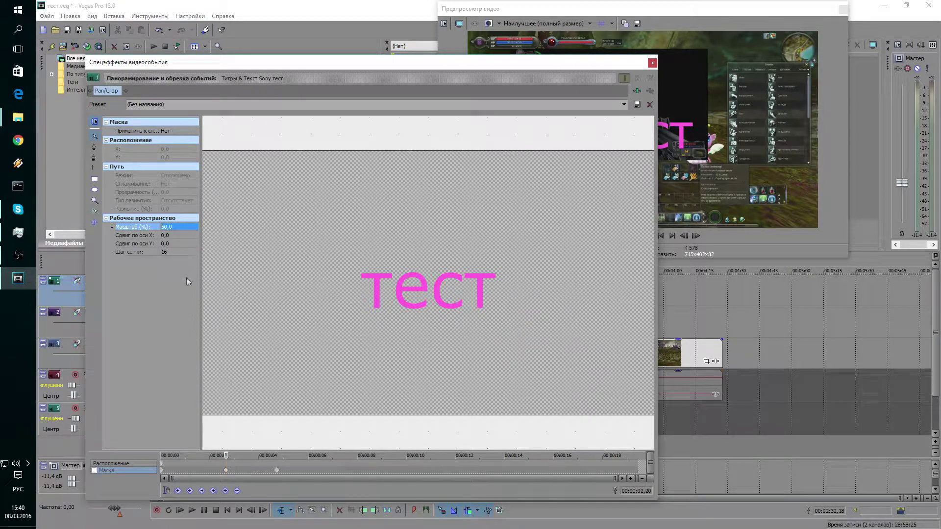
double_click(277, 470)
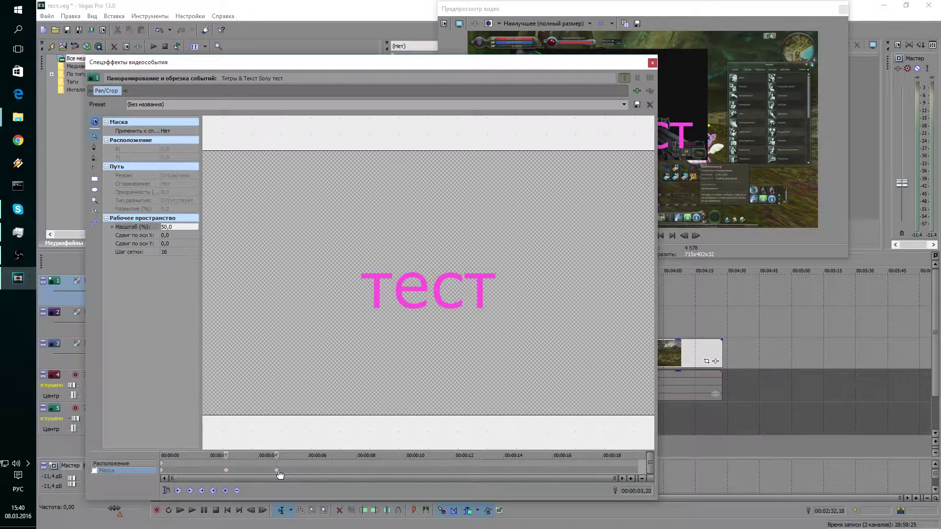
left_click(168, 226)
type("10")
key("Return")
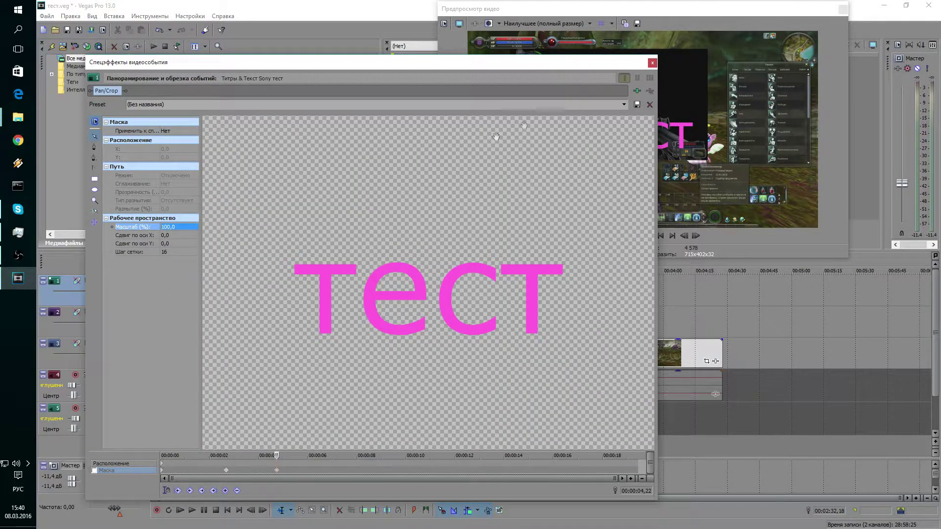
left_click(654, 66)
Step: Play the project, check the тест title's Pan/Crop, then open Pan/Crop for the track 2 Stalker clip
key("space")
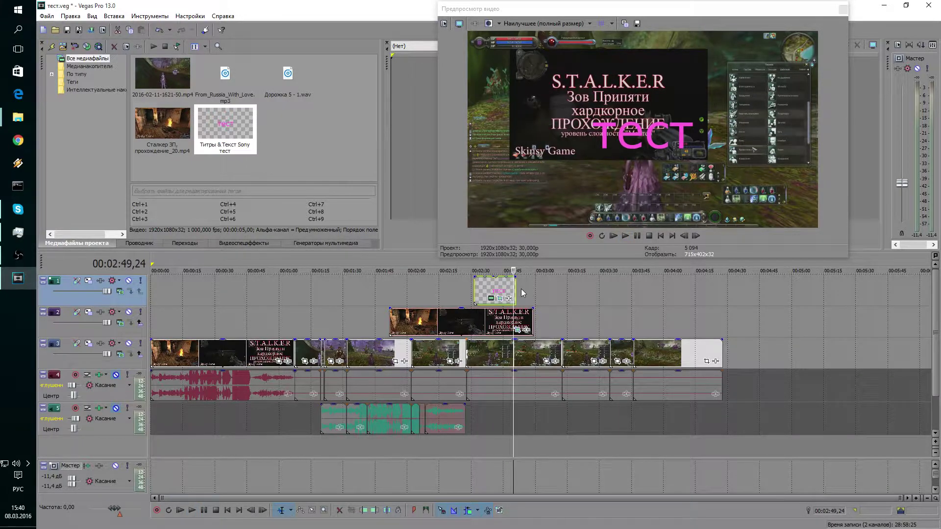
left_click(501, 299)
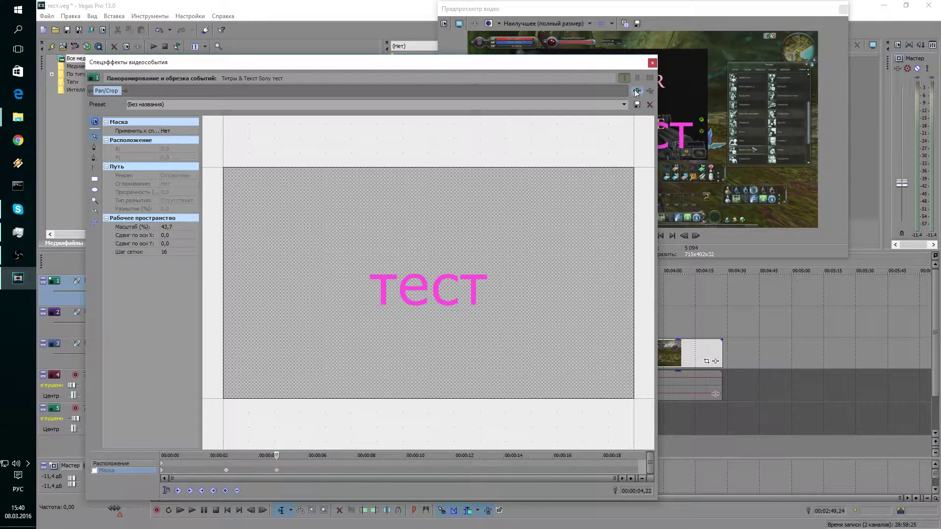
left_click(652, 63)
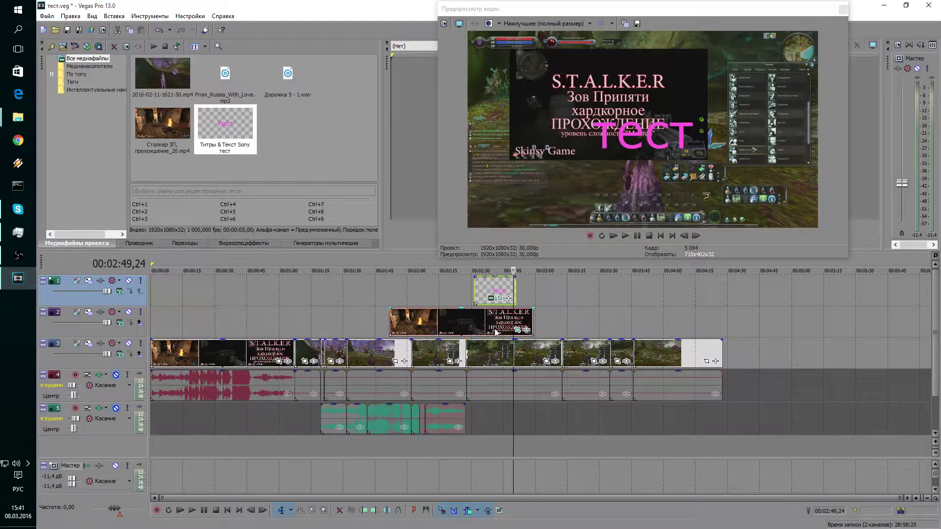
left_click(514, 332)
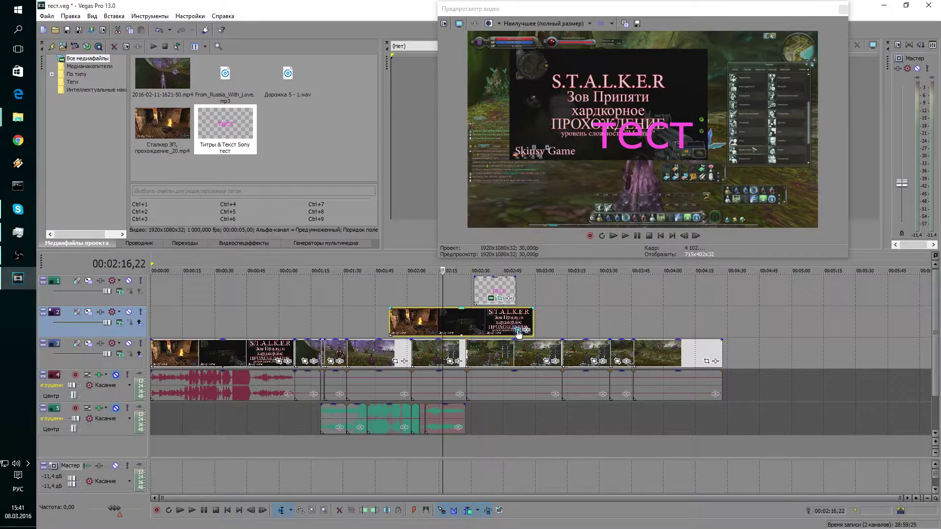
left_click(517, 330)
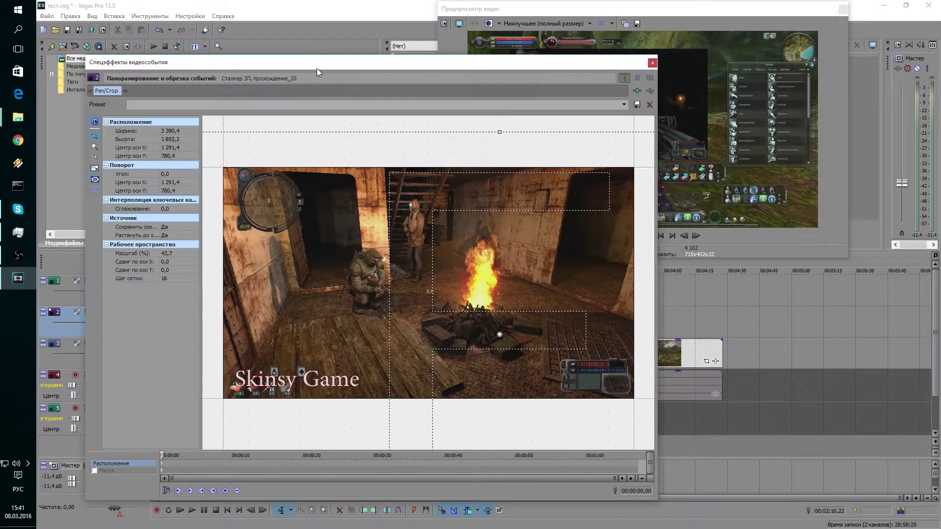
Step: Reposition the Pan/Crop window and add a keyframe at 00:00:21,18 after the 00:00:10,10 one
left_click_drag(319, 73, 266, 19)
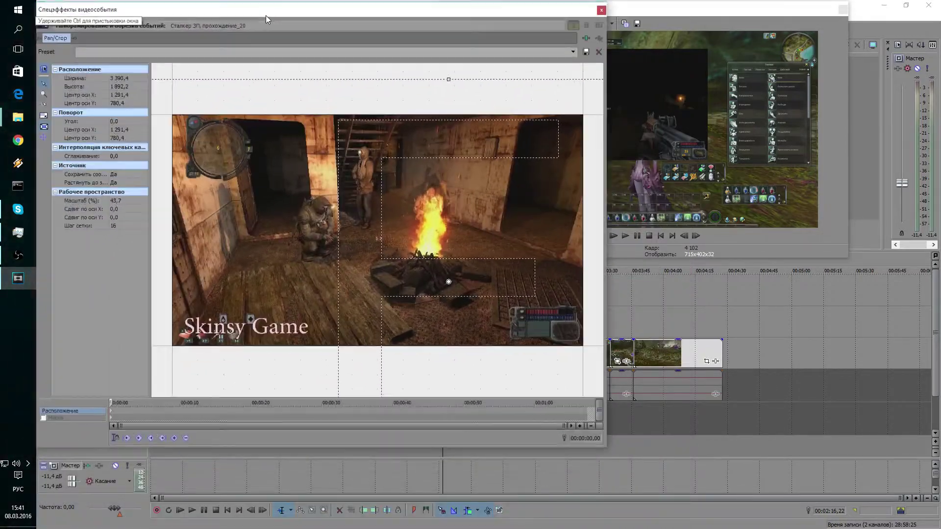
left_click_drag(266, 19, 282, 20)
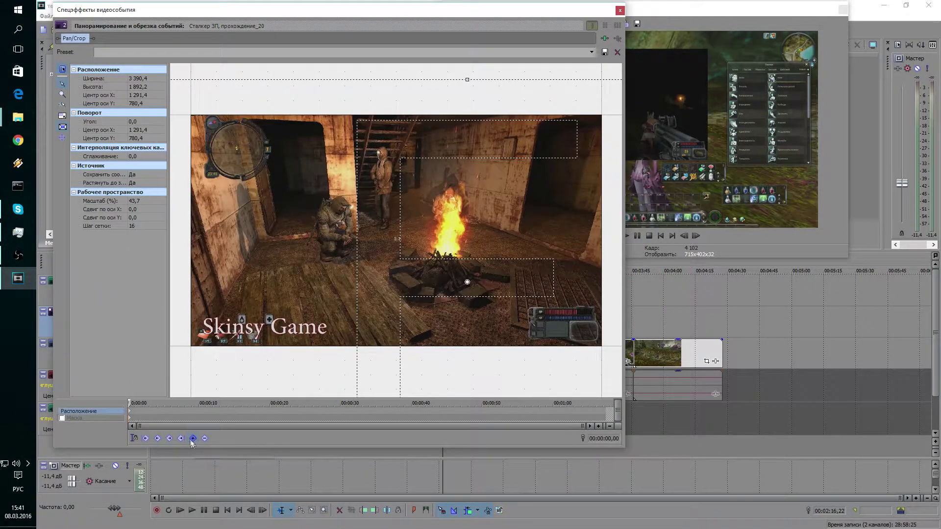
left_click_drag(127, 400, 213, 403)
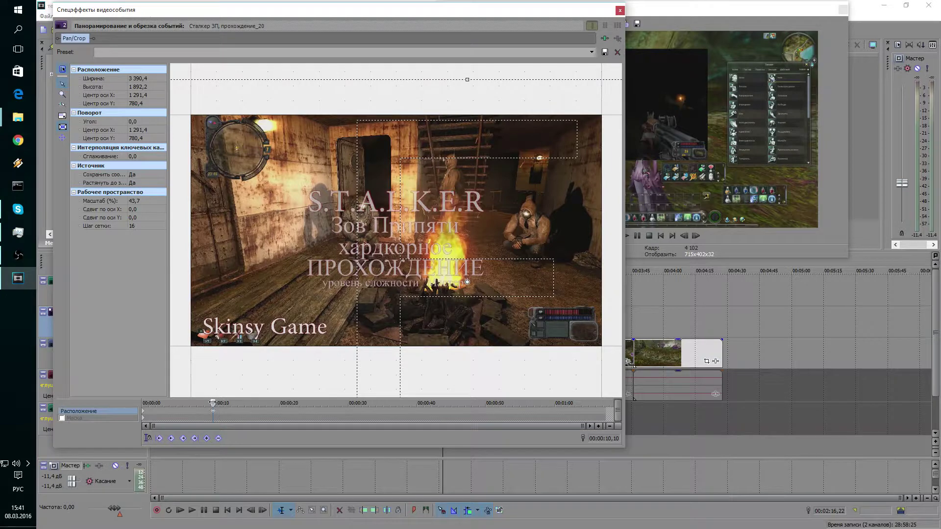
left_click_drag(212, 403, 290, 402)
left_click(206, 439)
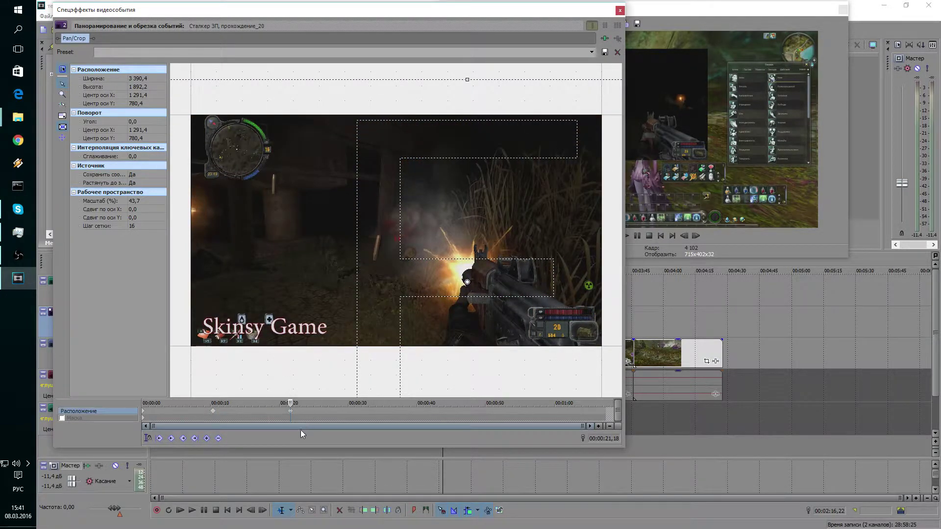
left_click(170, 439)
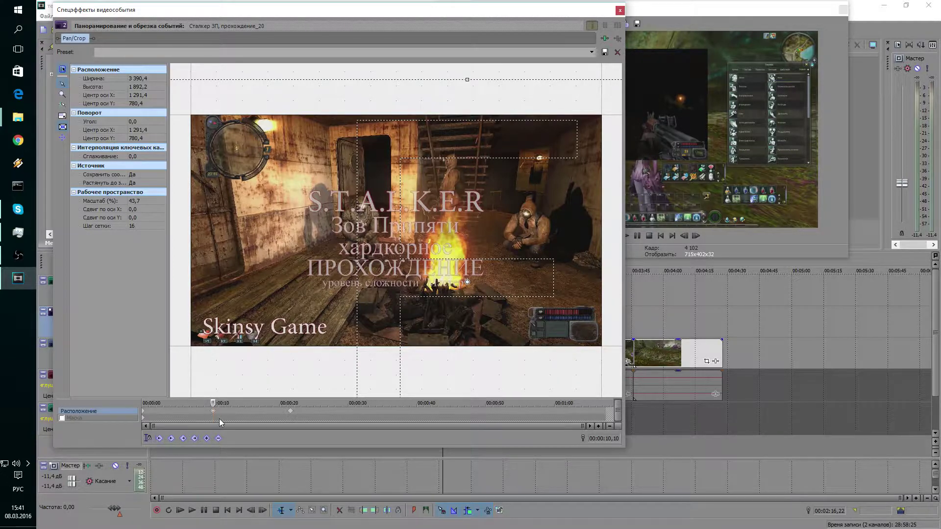
Step: Scrub to the S.T.A.L.K.E.R title frame and return to the 00:00:10,10 keyframe
left_click_drag(213, 404, 153, 404)
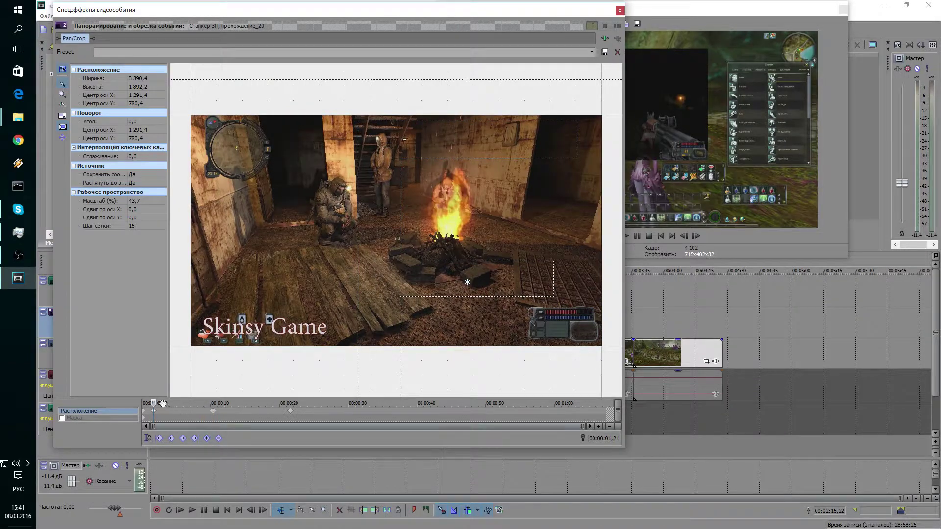
left_click_drag(153, 402, 219, 415)
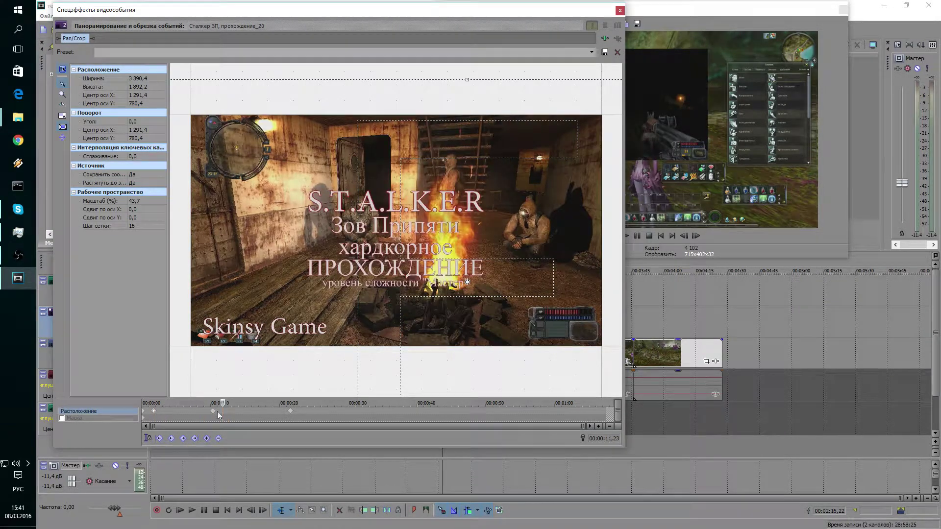
left_click(214, 412)
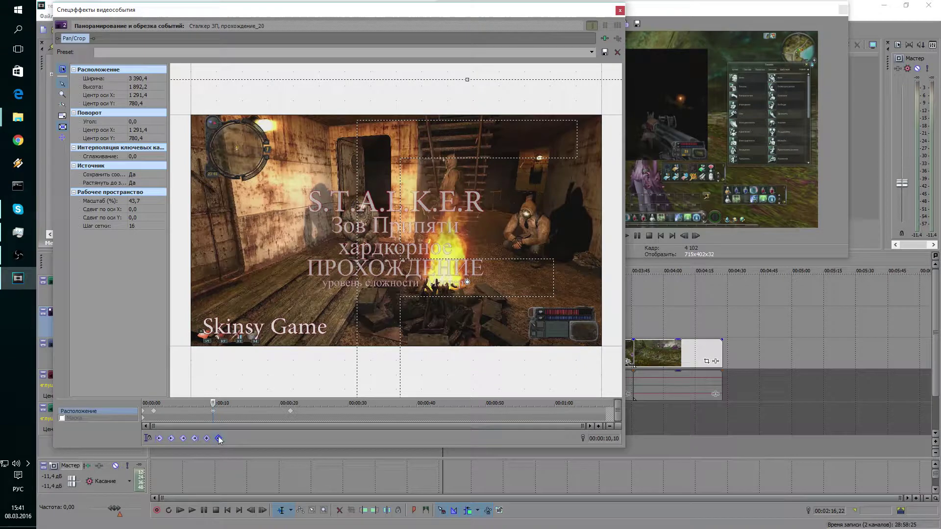
Step: At the 00:00:10,10 keyframe, set scale to 60 and X offset to 10
left_click(137, 202)
type("60")
key("Return")
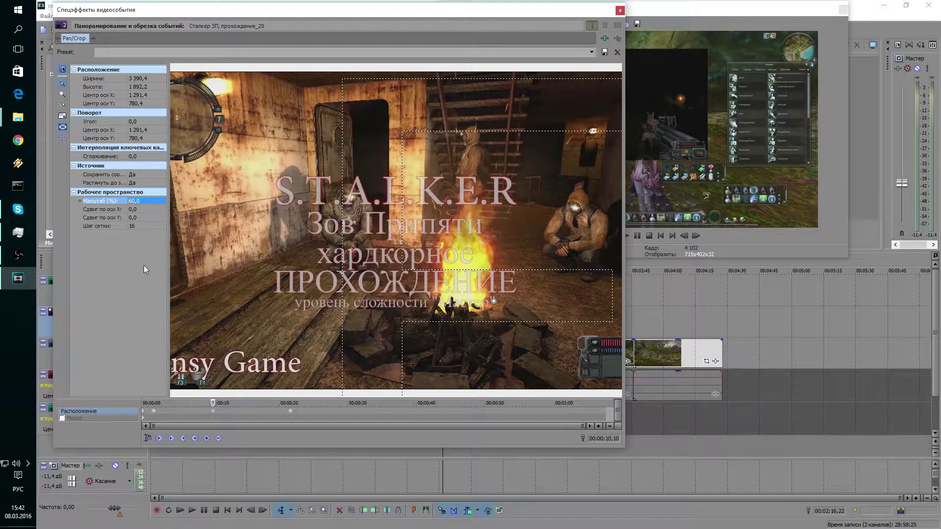
left_click(134, 209)
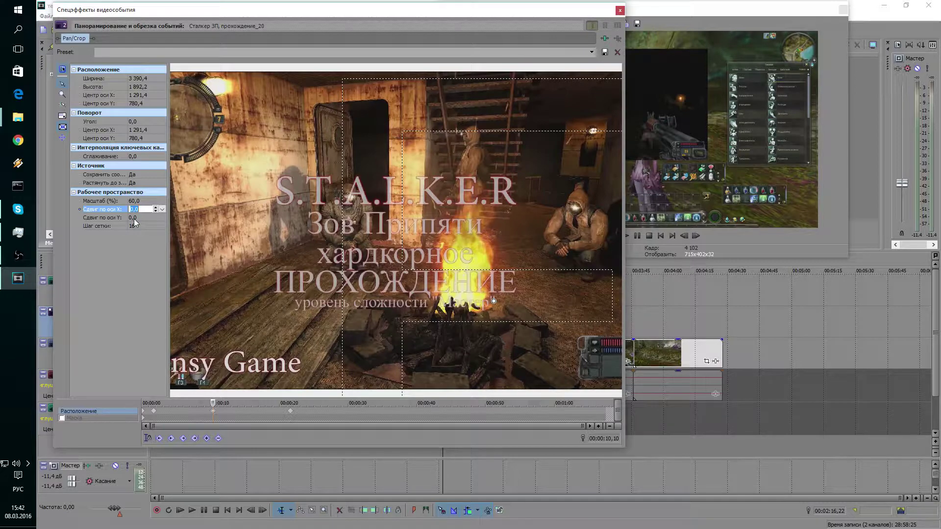
type("10")
key("Return")
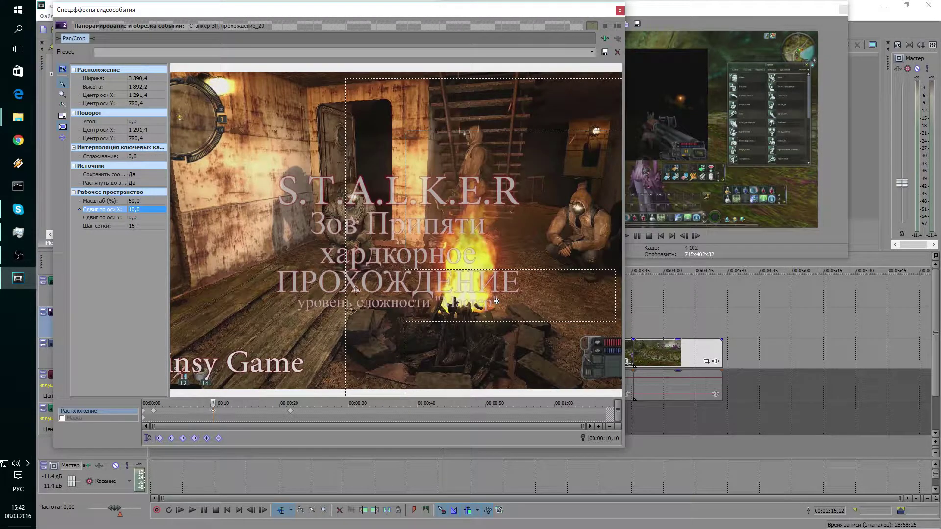
Step: At the 00:00:21,18 keyframe, set scale to 20 and X offset to 60, then close Pan/Crop
left_click(290, 411)
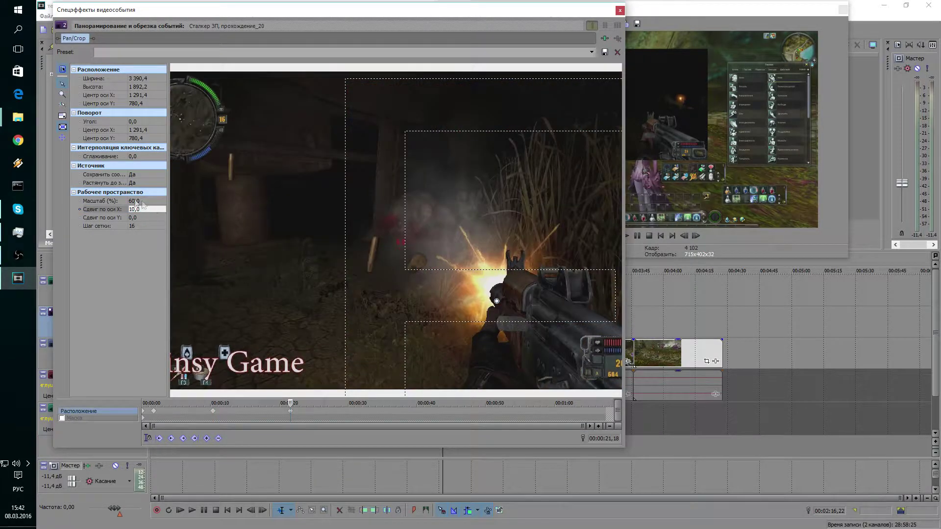
left_click(135, 201)
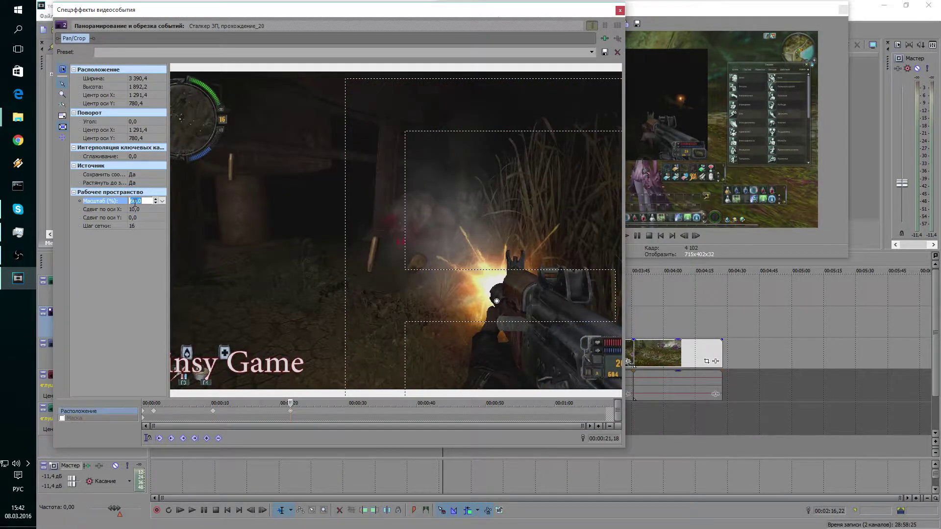
type("20")
key("Return")
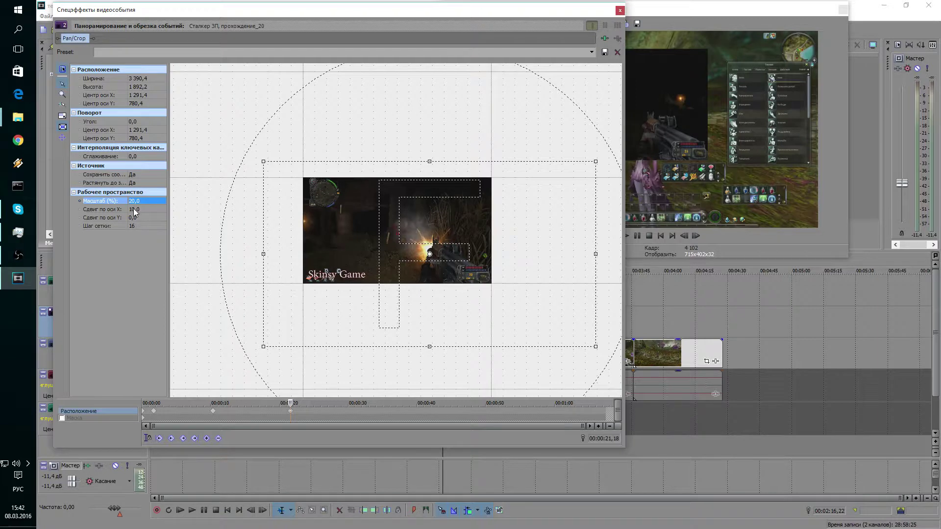
left_click(134, 209)
type("60")
key("Return")
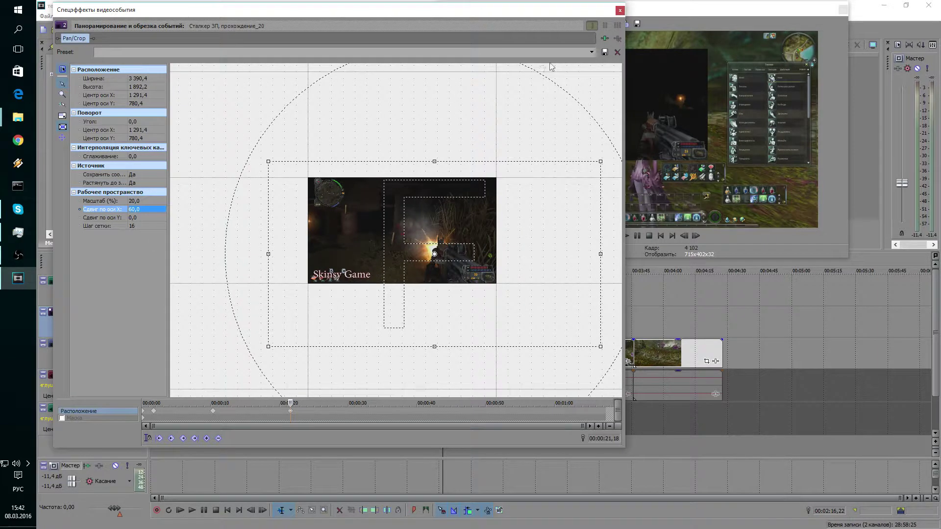
left_click(620, 11)
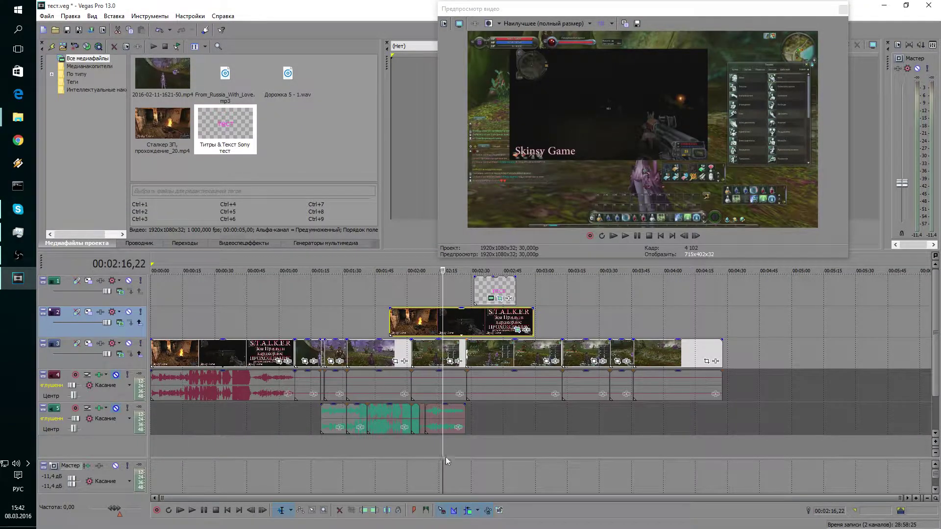
left_click(434, 440)
left_click_drag(398, 433, 390, 434)
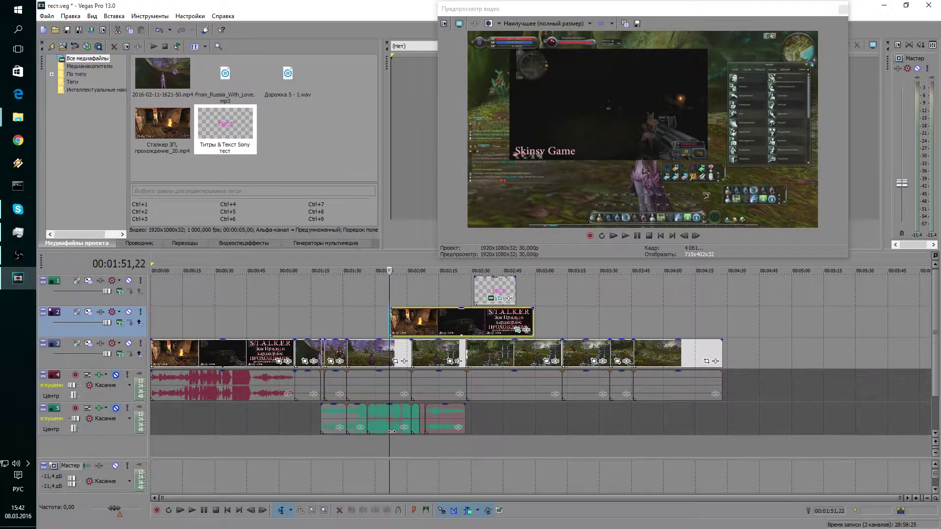
key("space")
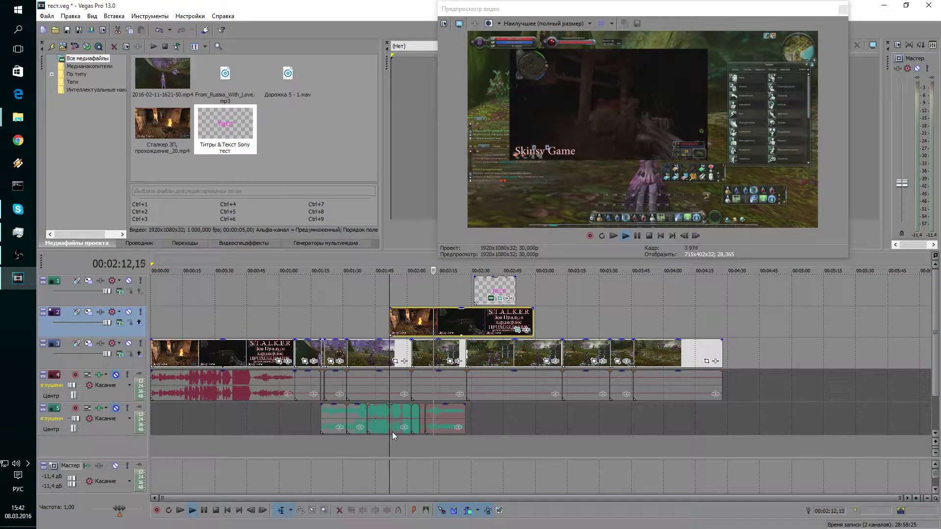
key("space")
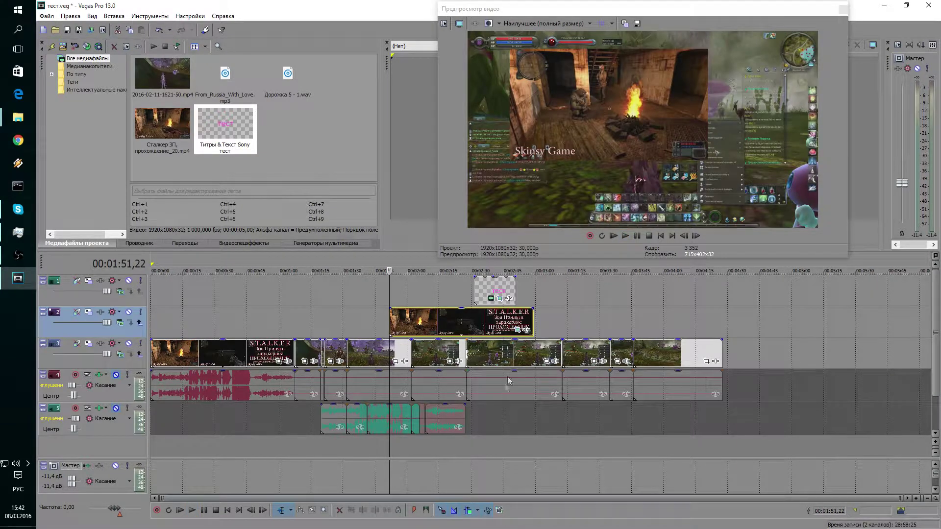
left_click(518, 330)
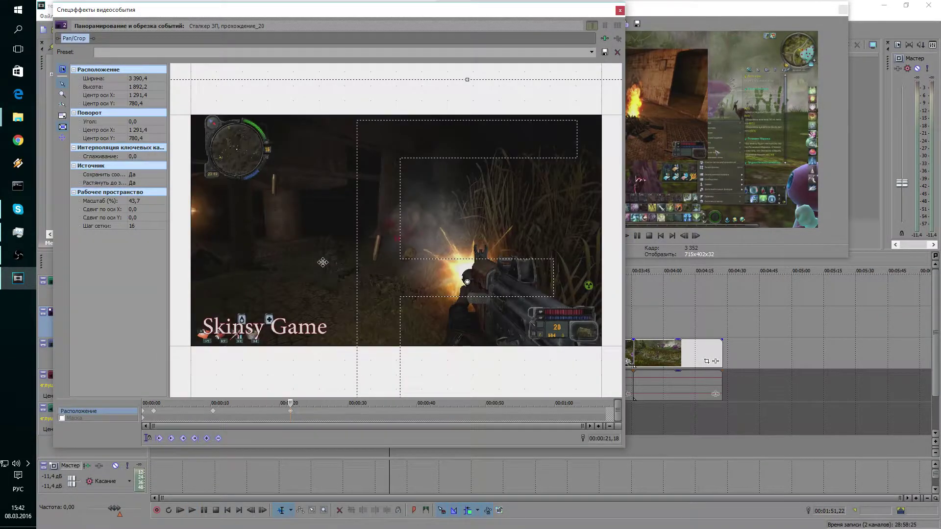
left_click(153, 411)
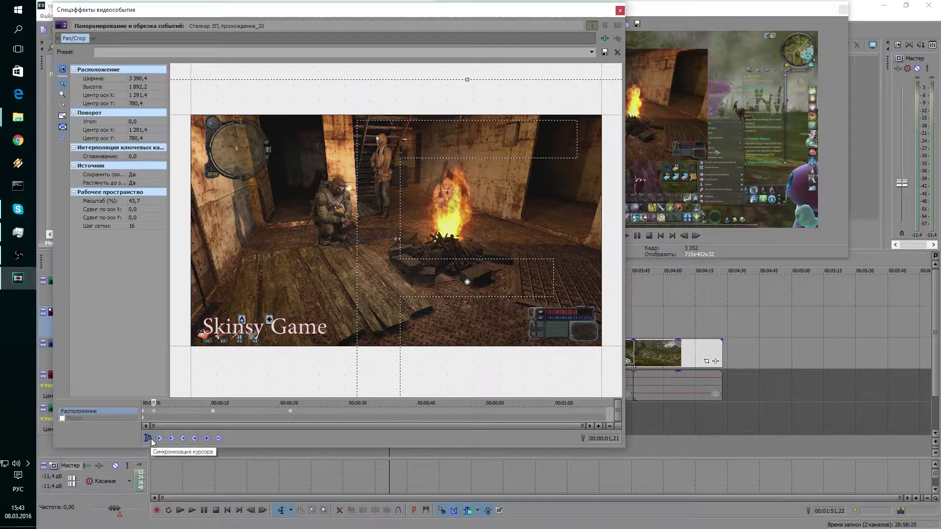
left_click(619, 11)
left_click(420, 328)
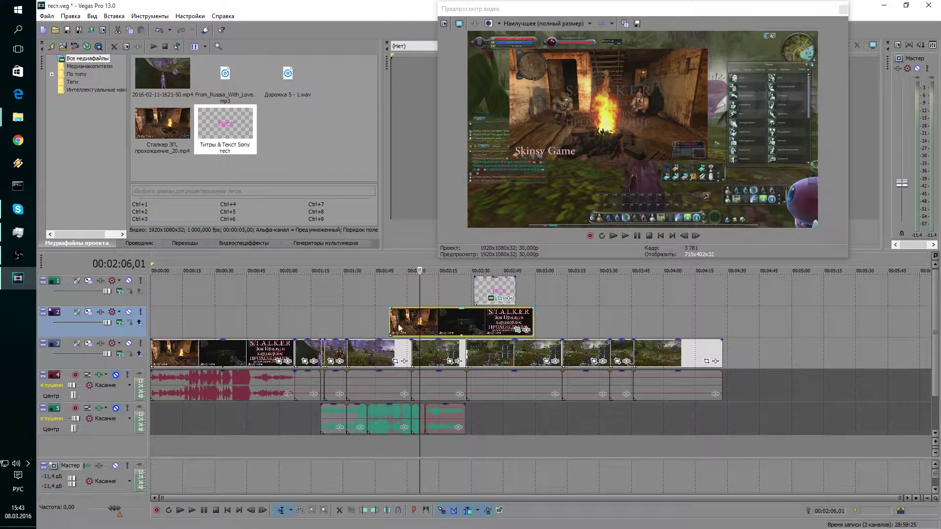
Step: Zoom the timeline in and scroll to the Stalker clip's start near 00:01:51
scroll(398, 327, "up", 3)
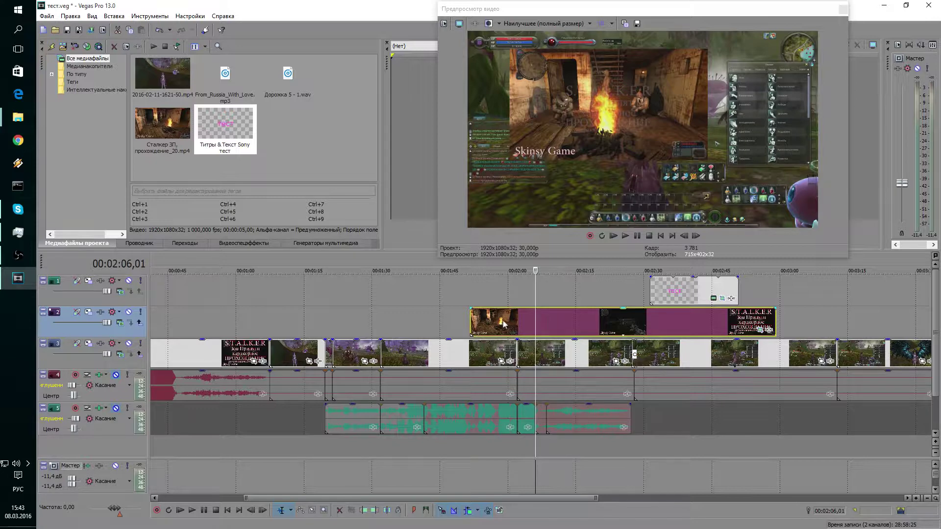
scroll(503, 324, "up", 2)
scroll(444, 327, "up", 2)
scroll(274, 327, "up", 2)
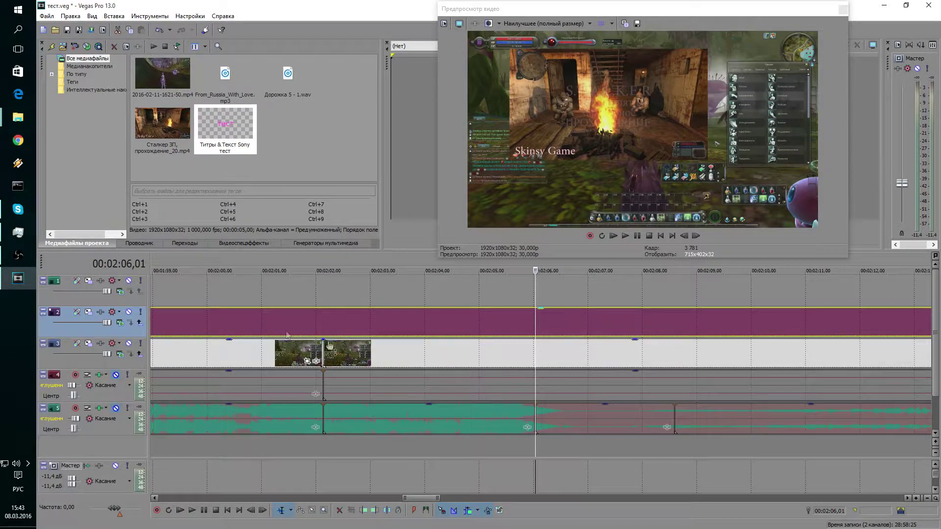
left_click_drag(534, 442, 195, 442)
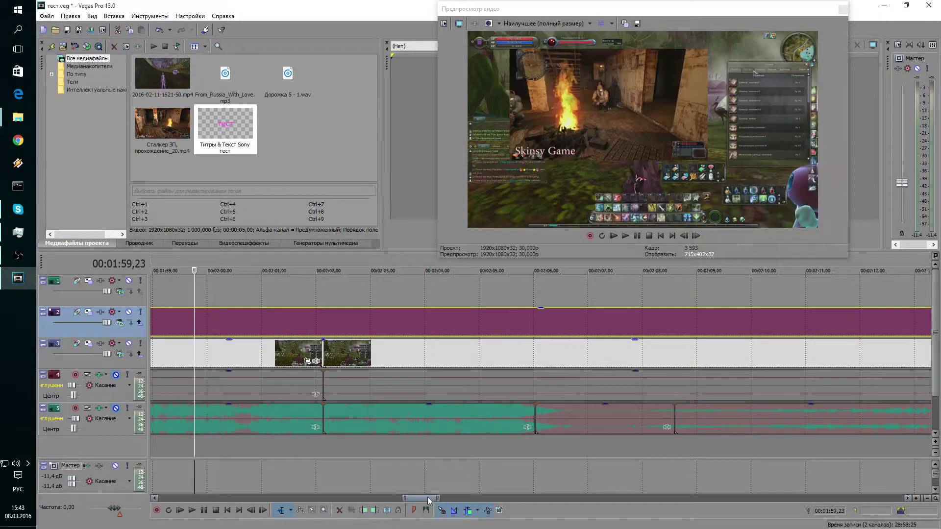
left_click_drag(429, 497, 401, 495)
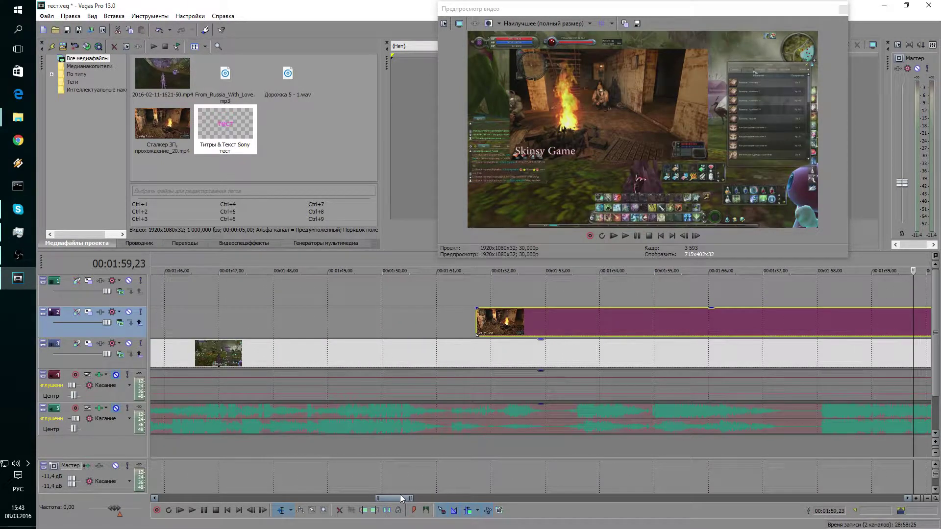
mouse_move(401, 498)
left_mouse_down()
mouse_move(462, 499)
mouse_move(392, 500)
left_mouse_up()
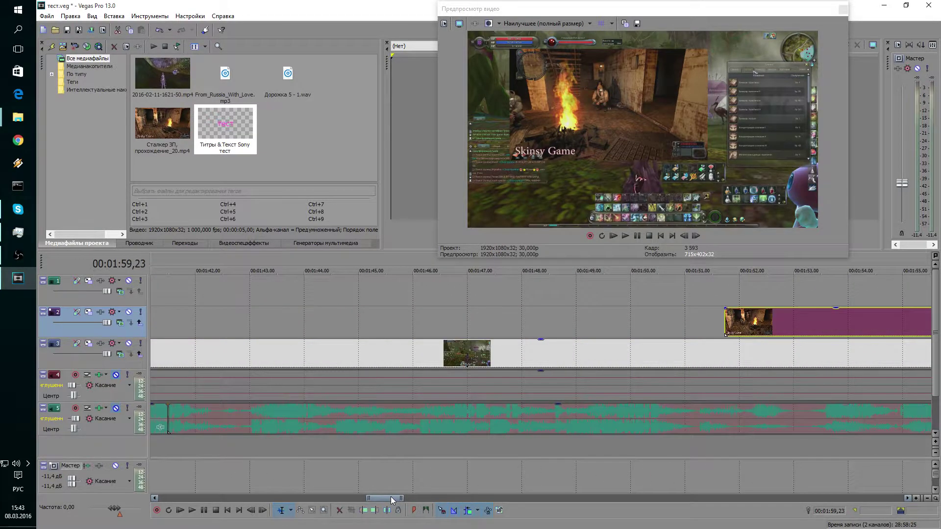
left_click(120, 325)
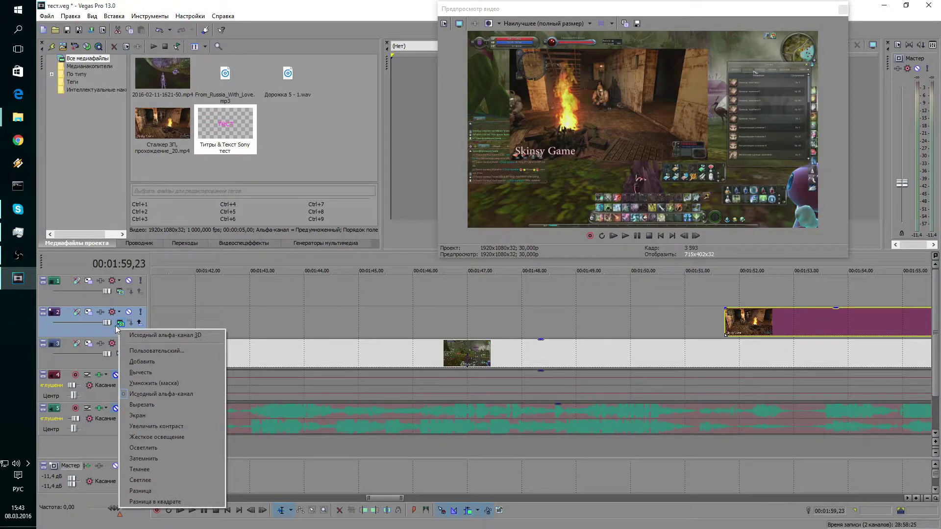
left_click(119, 327)
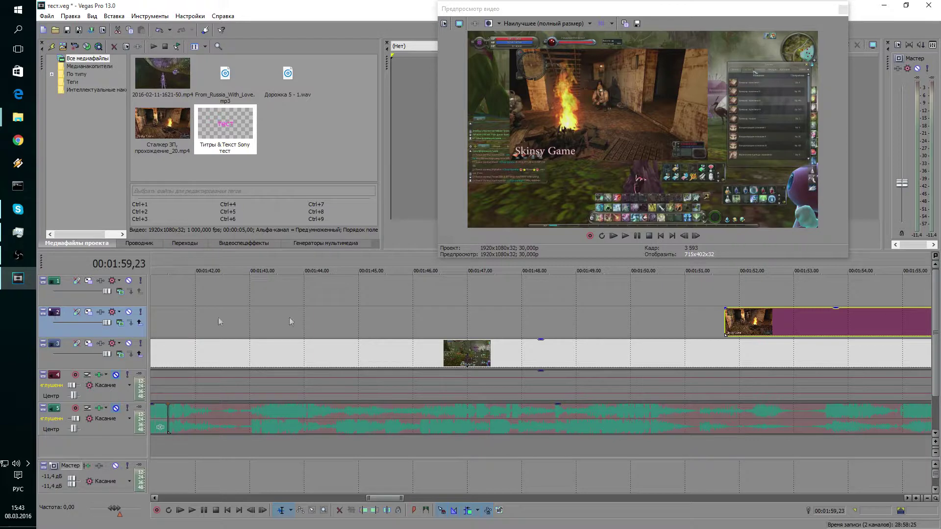
scroll(580, 336, "down", 3)
scroll(580, 337, "down", 3)
scroll(579, 339, "down", 3)
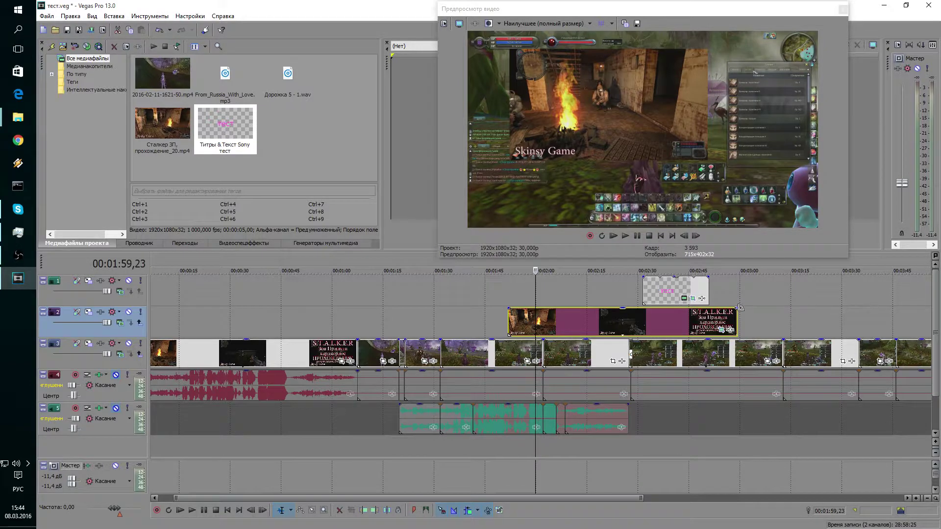
Step: Play from 00:01:57,03 and raise the Master fader to 11,2 dB
mouse_move(696, 341)
mouse_move(365, 343)
key("space")
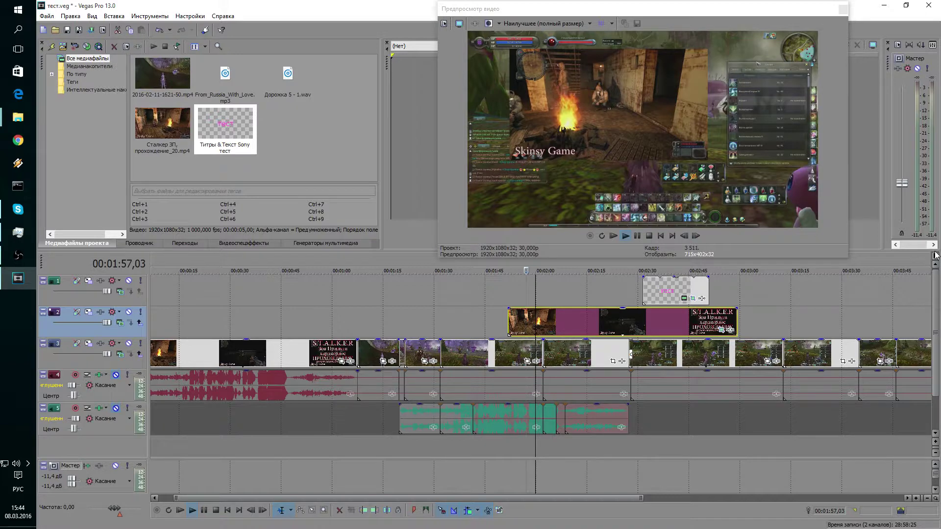
key("space")
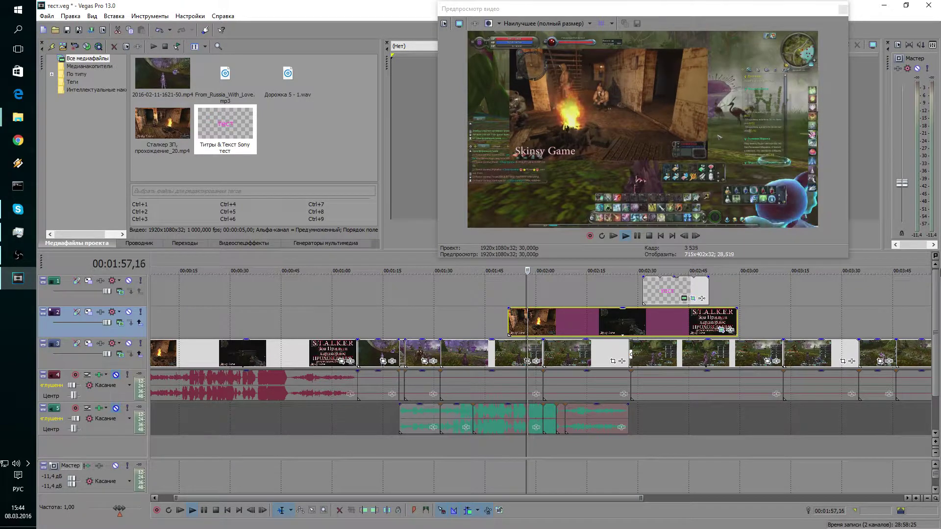
left_click_drag(902, 182, 903, 88)
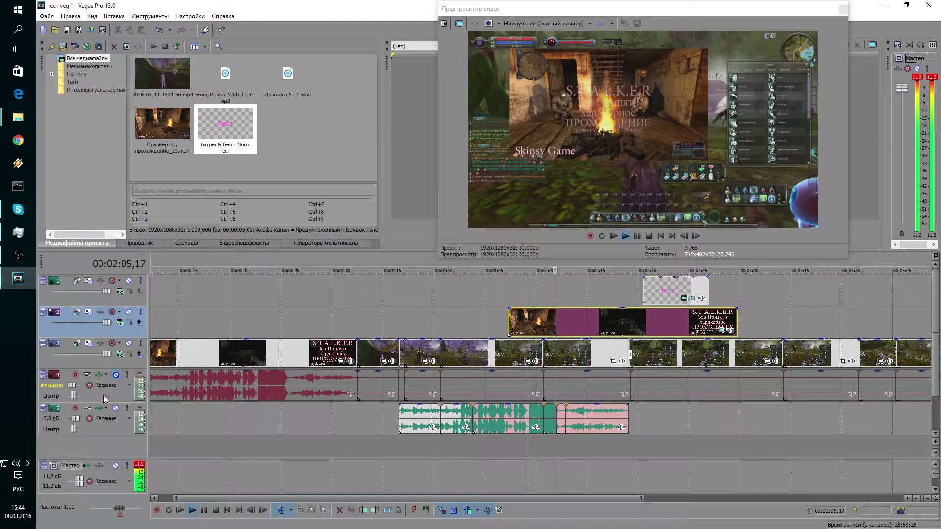
Step: Lower the Master to -20,4 dB and leave track 5 unmuted at -5,5 dB
left_click(116, 409)
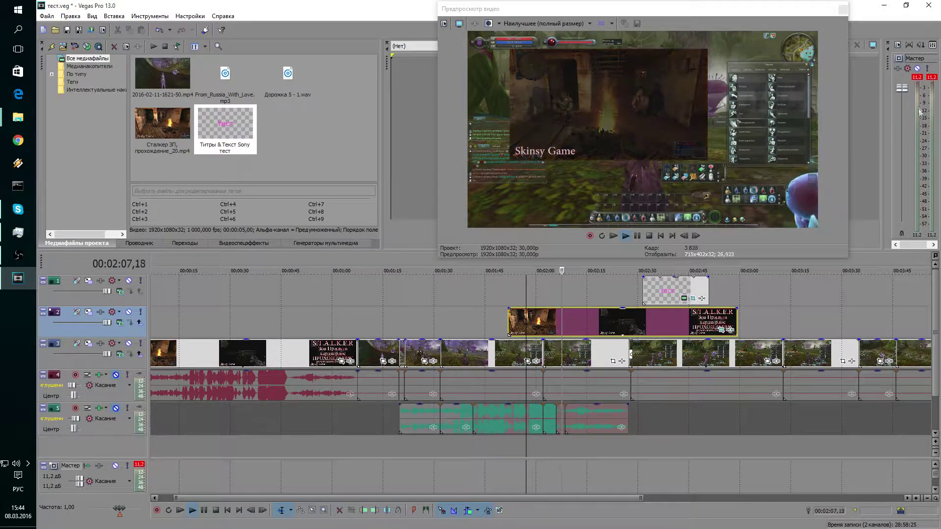
left_click_drag(904, 88, 905, 177)
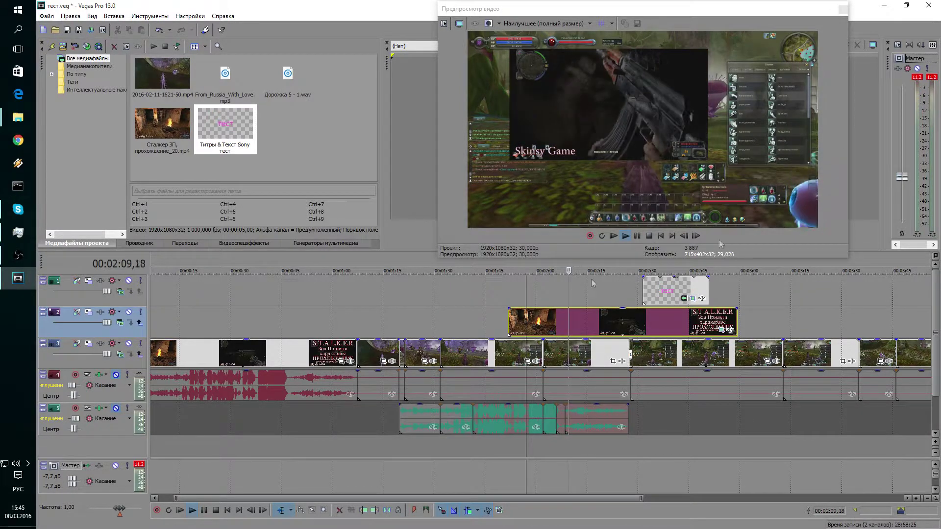
left_click(116, 409)
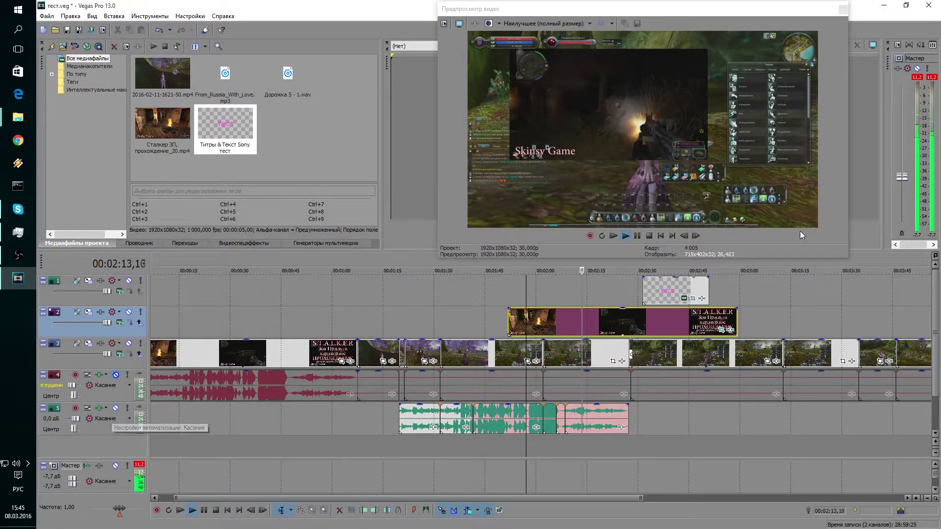
left_click_drag(900, 184, 905, 195)
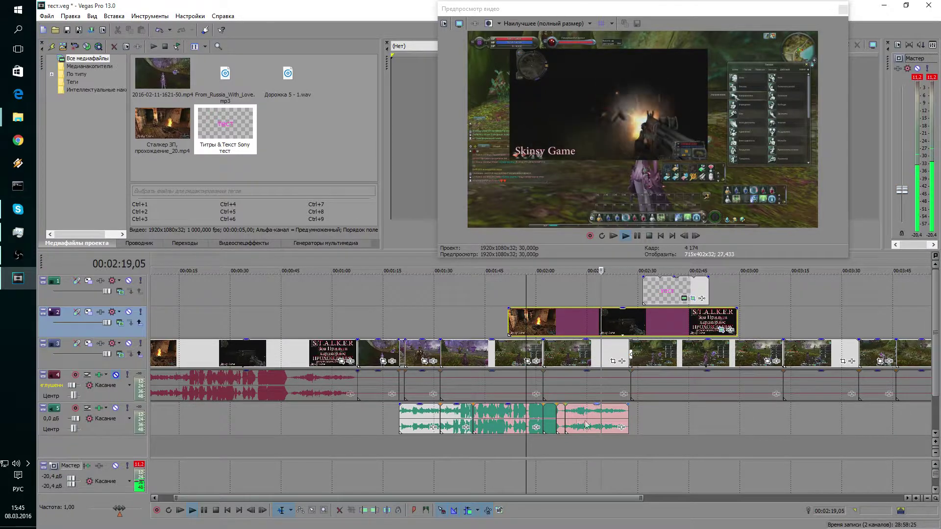
left_click_drag(75, 419, 72, 420)
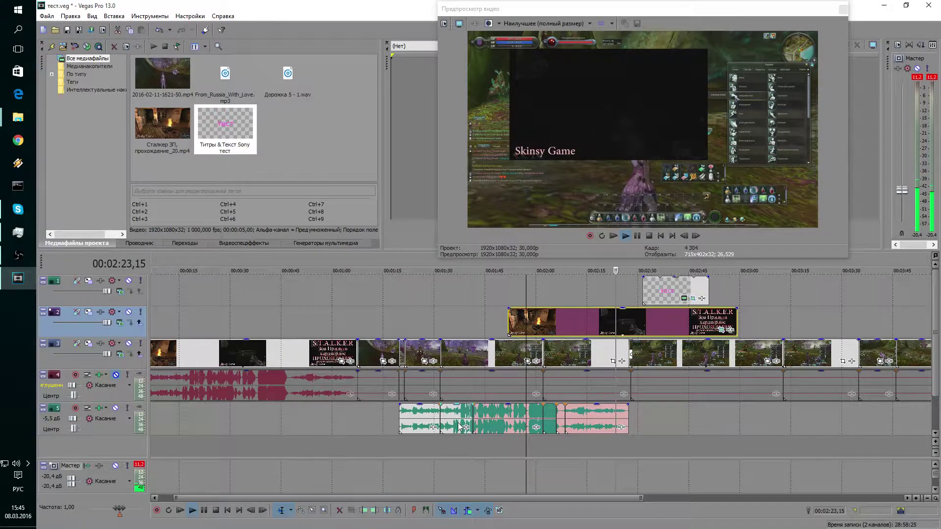
key("space")
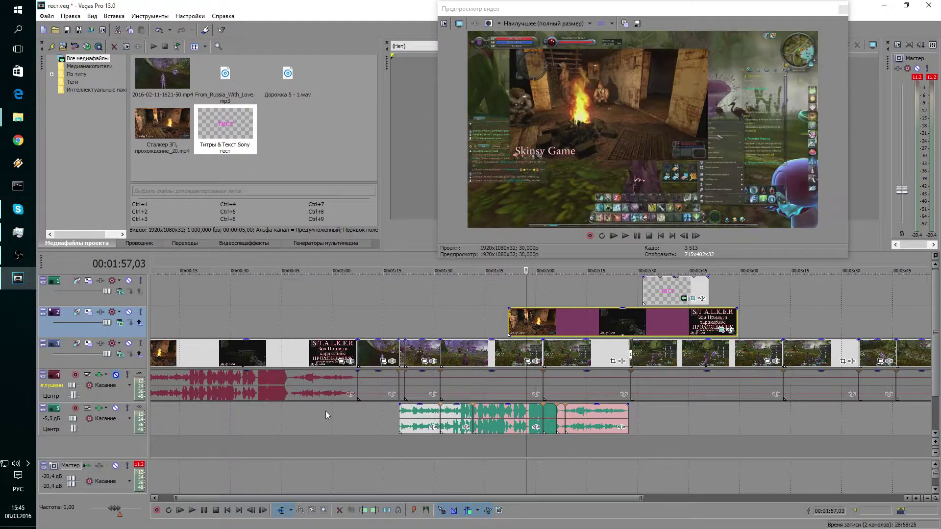
Step: Audition music track 4 during playback, then mute it again
left_click(118, 377)
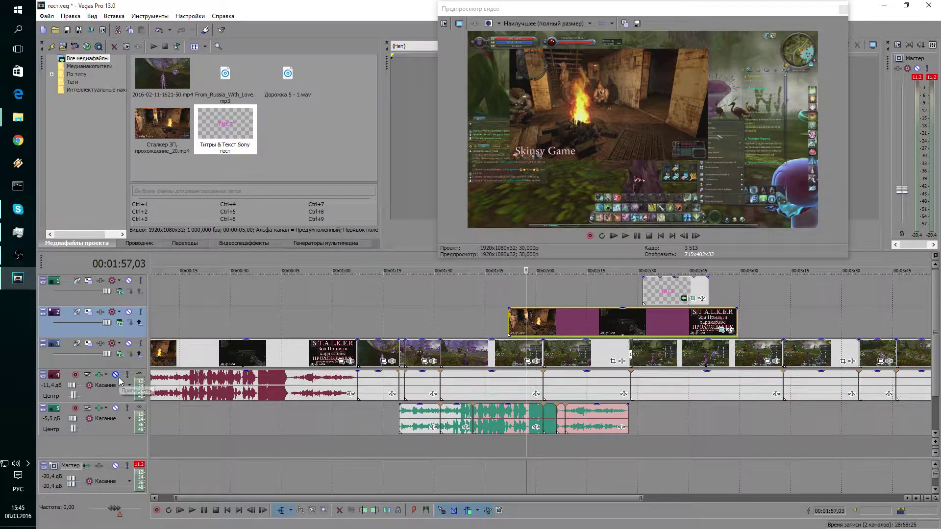
key("space")
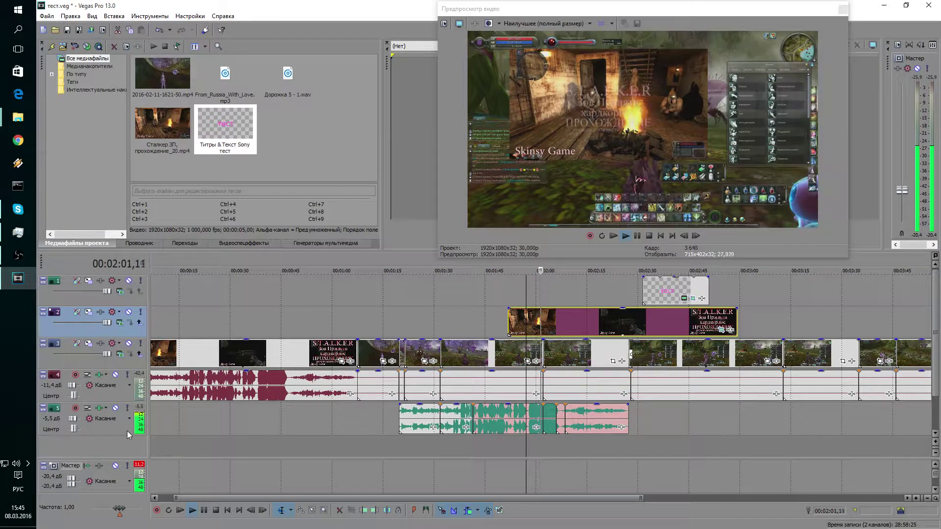
left_click_drag(71, 385, 71, 386)
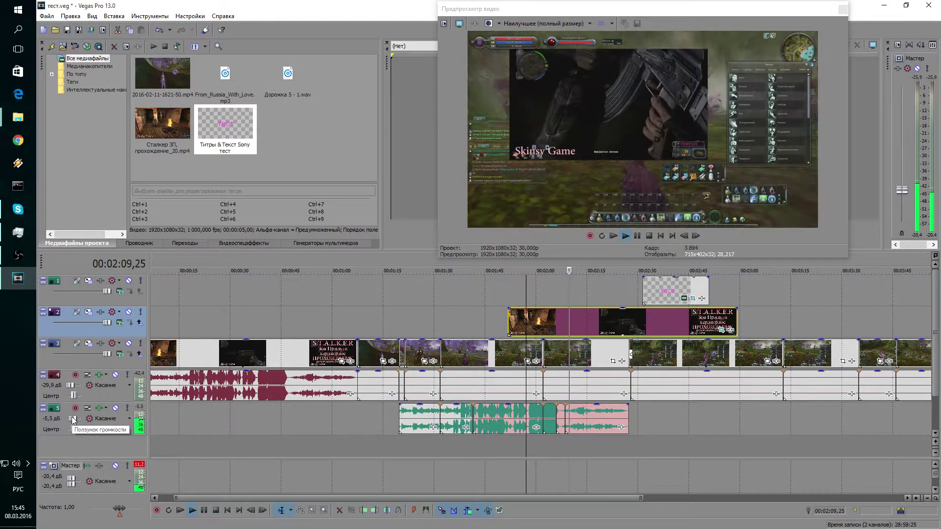
key("space")
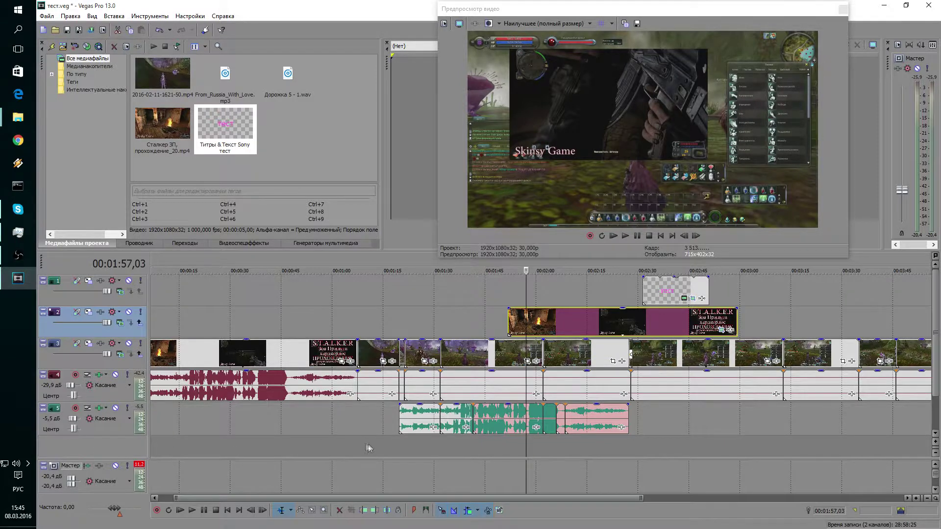
left_click(116, 375)
key("space")
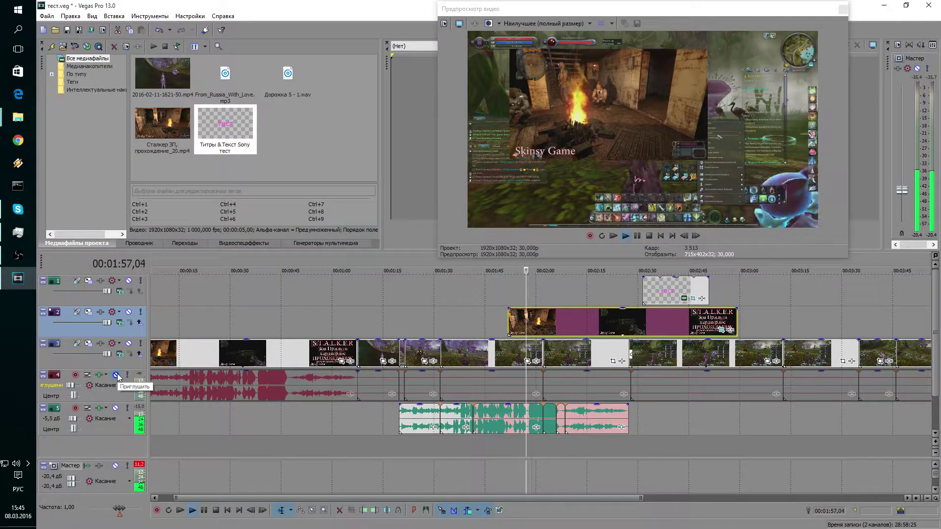
key("space")
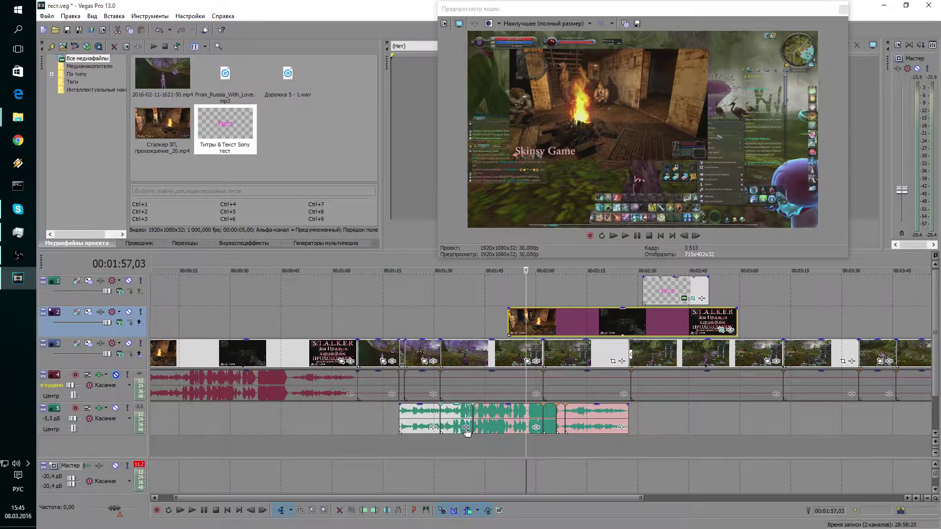
Step: Mark time regions and begin selecting the audio events on track 5
left_click(508, 429)
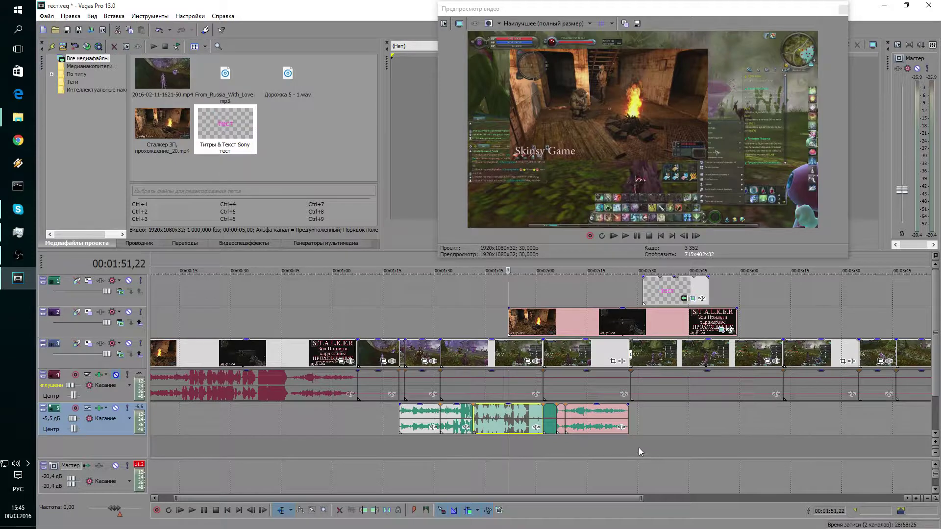
left_click_drag(639, 448, 504, 431)
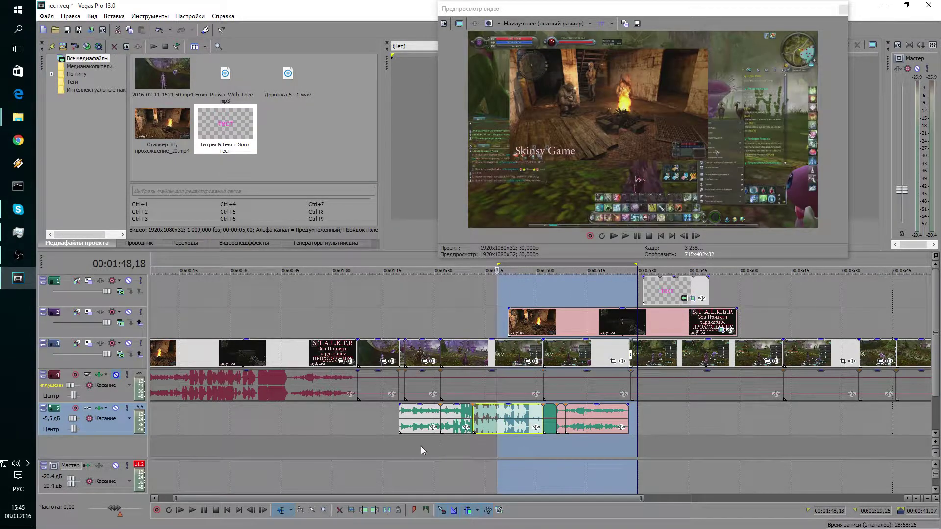
left_click(417, 446)
left_click_drag(377, 412, 469, 420)
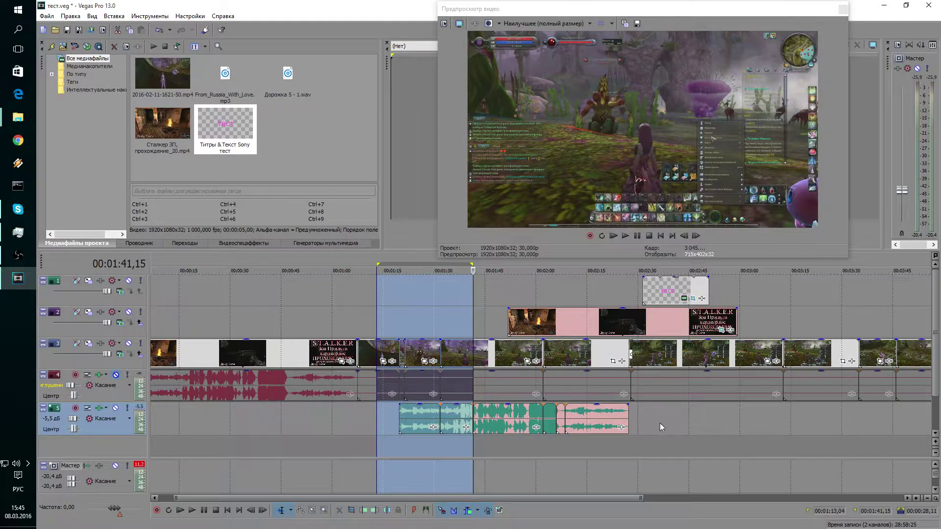
left_click(599, 419)
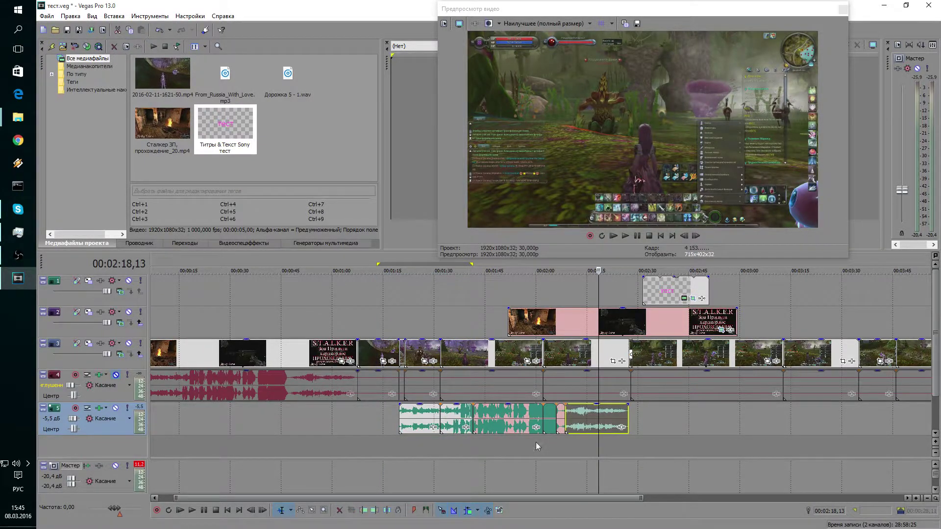
left_click(551, 417, "ctrl")
left_click(518, 414, "ctrl")
left_click(446, 413, "ctrl")
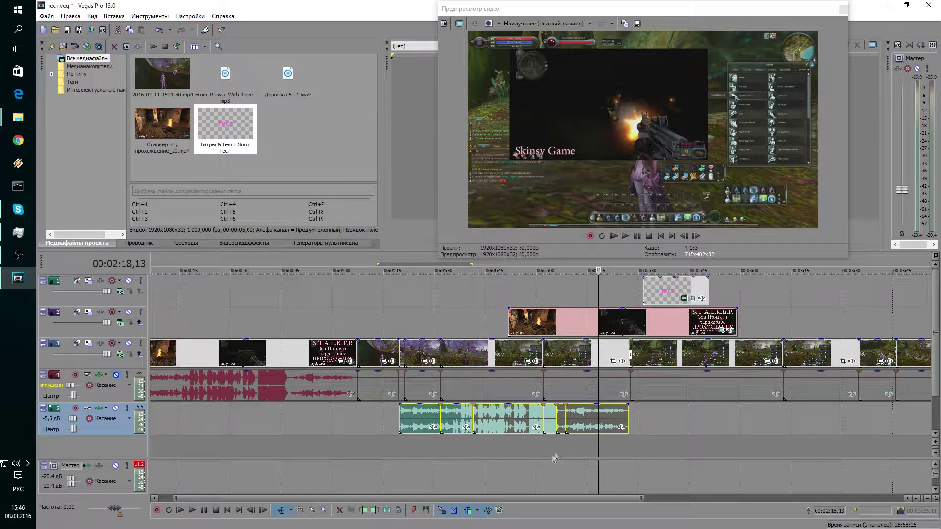
Step: Select all track 5 events and drag them earlier to start around 00:01:12
left_click(578, 422)
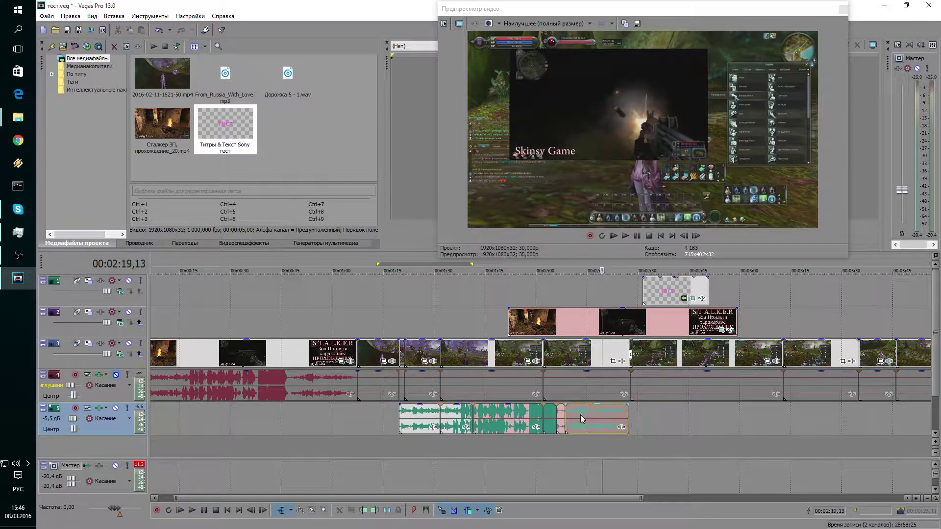
left_click(561, 414, "ctrl")
left_click(551, 414, "ctrl")
left_click(534, 416, "ctrl")
left_click(466, 415, "ctrl")
left_click(422, 413, "ctrl")
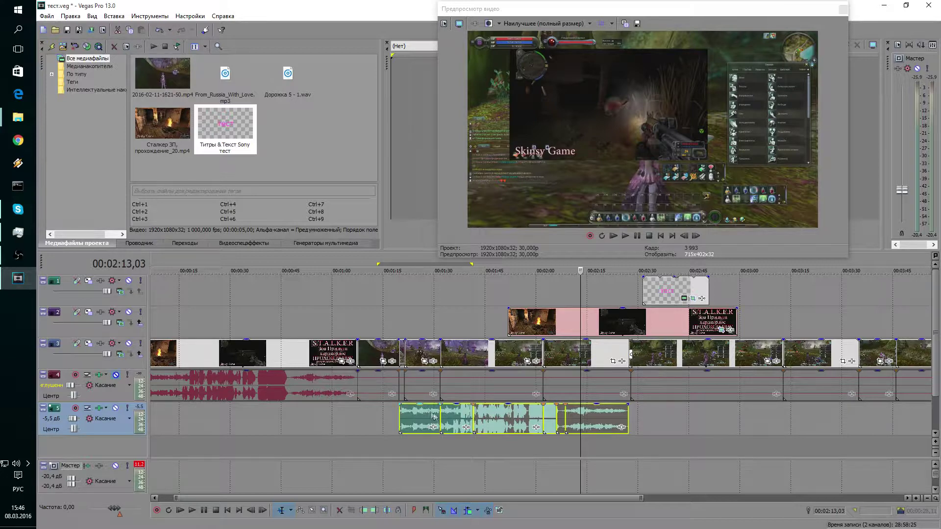
left_click_drag(422, 413, 416, 415)
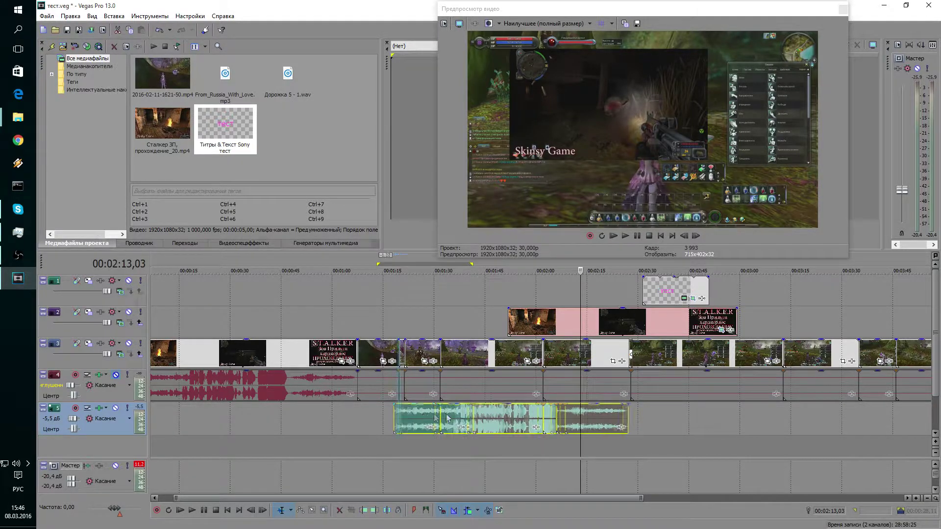
left_click_drag(416, 413, 398, 416)
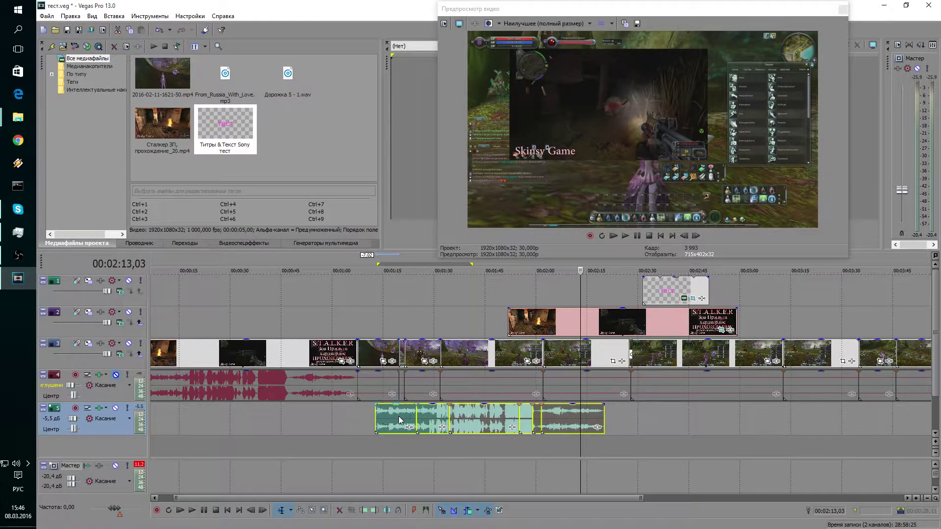
Step: Reselect every track 5 audio event and delete them, leaving the track empty
left_click(434, 456)
left_click_drag(580, 451, 398, 431)
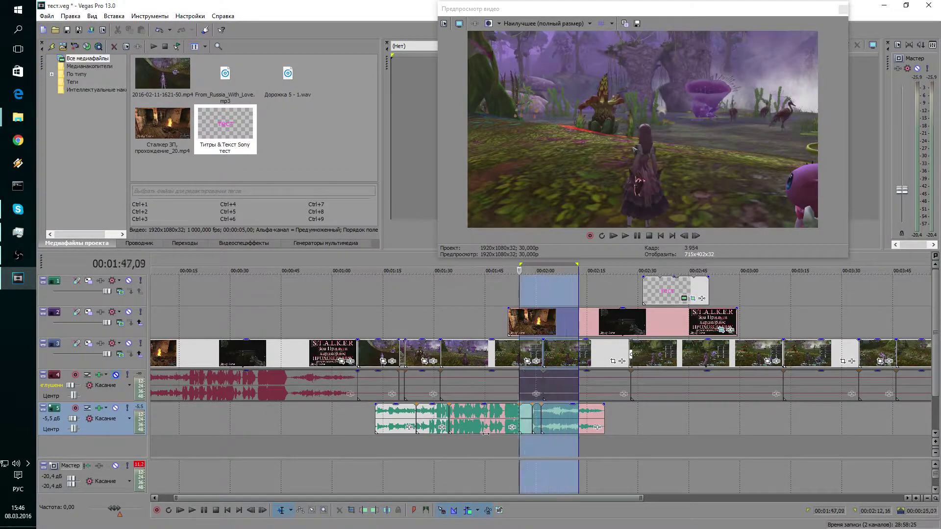
left_click(383, 427)
left_click(426, 427, "ctrl")
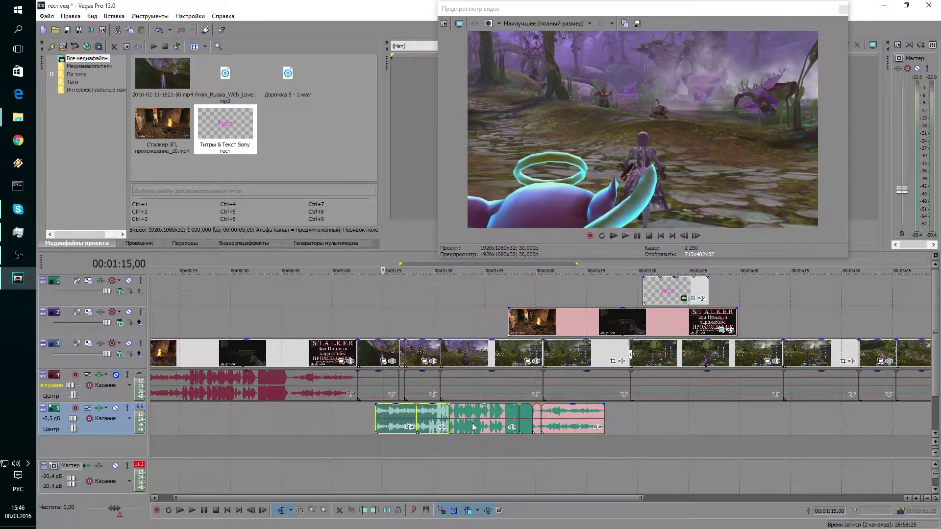
left_click(478, 427, "ctrl")
left_click(528, 422, "ctrl")
left_click(564, 422, "ctrl")
key("Delete")
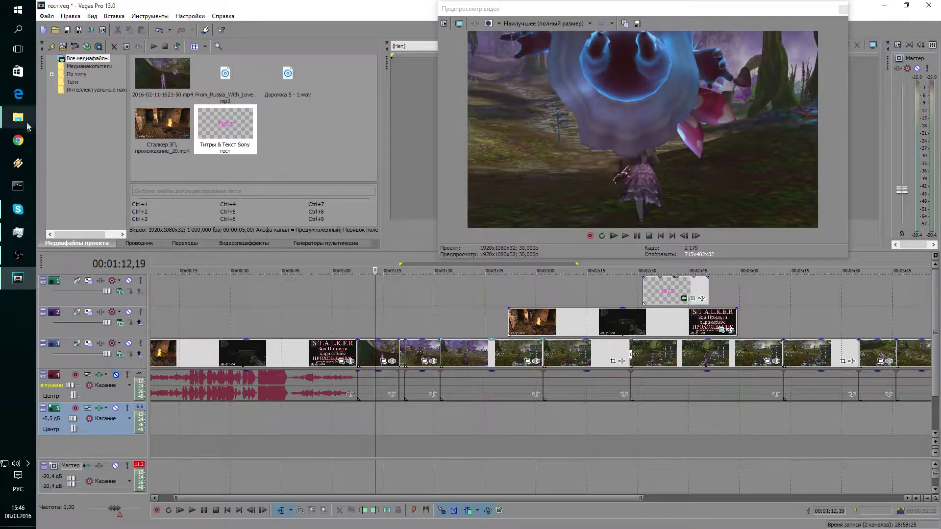
Step: Replace track 5's audio with Dat_Step.mp3 from Explorer, placed just after 00:01:00
left_click(288, 82)
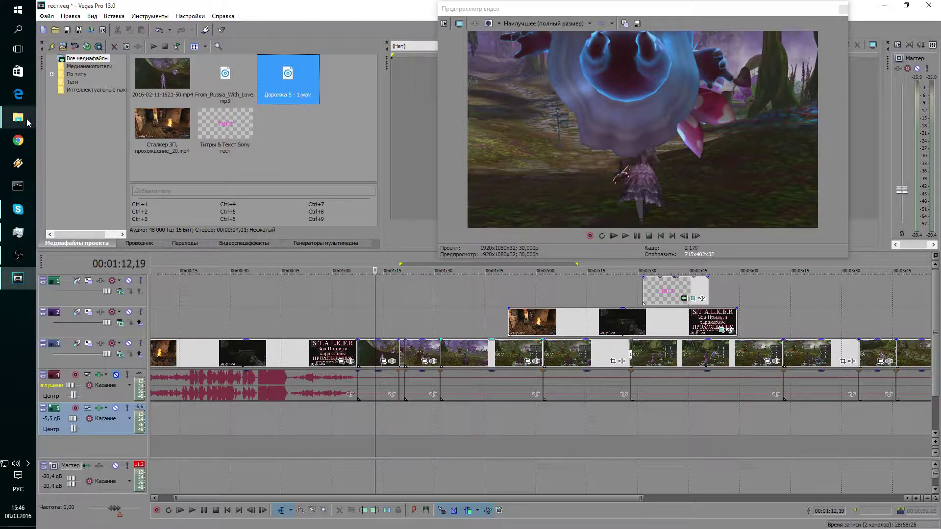
mouse_move(17, 117)
left_click(86, 92)
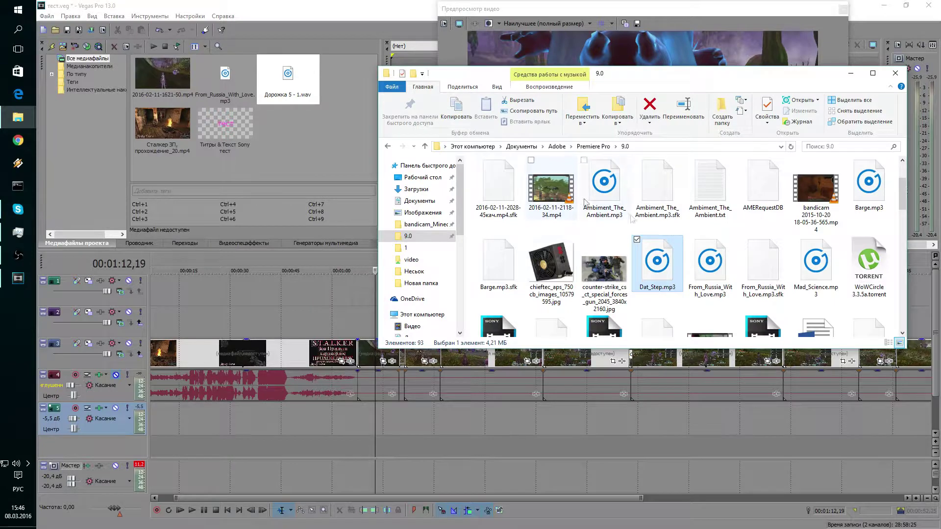
left_click_drag(667, 265, 330, 228)
left_click_drag(304, 149, 304, 150)
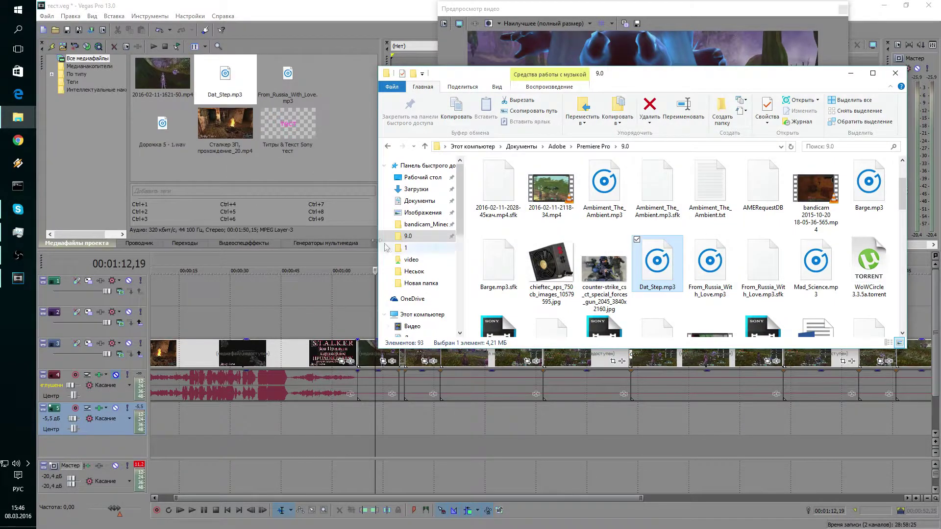
mouse_move(218, 80)
left_mouse_down()
mouse_move(358, 432)
mouse_move(377, 424)
mouse_move(355, 425)
left_mouse_up()
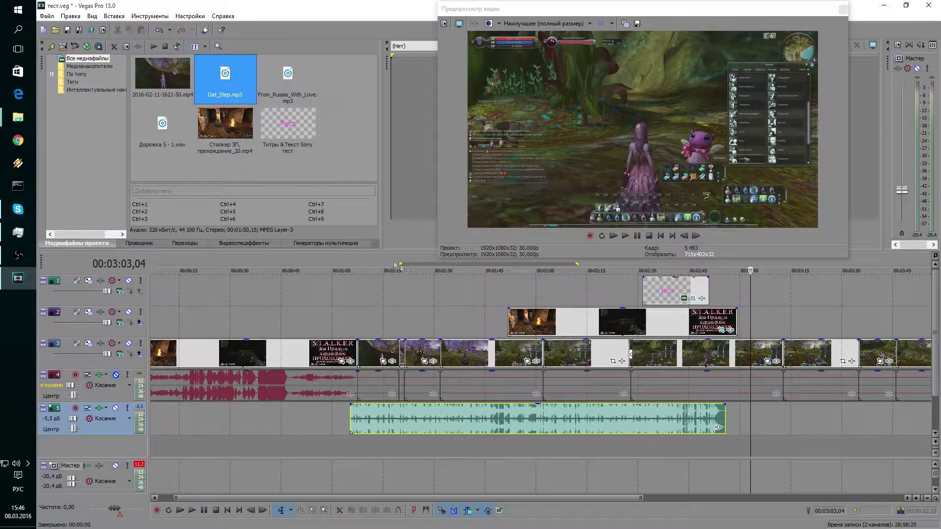
Step: Play from about 00:01:08 and lower track 5's volume to -18,5 dB
left_click(358, 447)
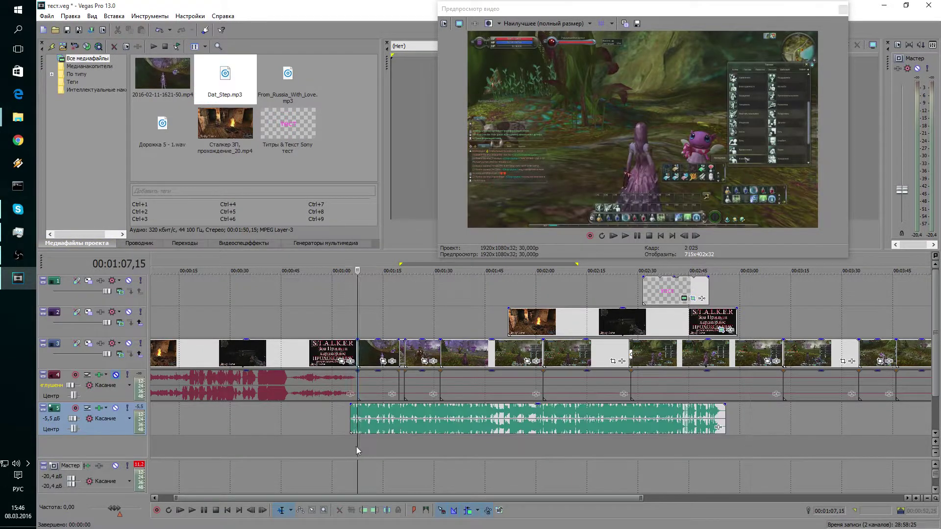
key("space")
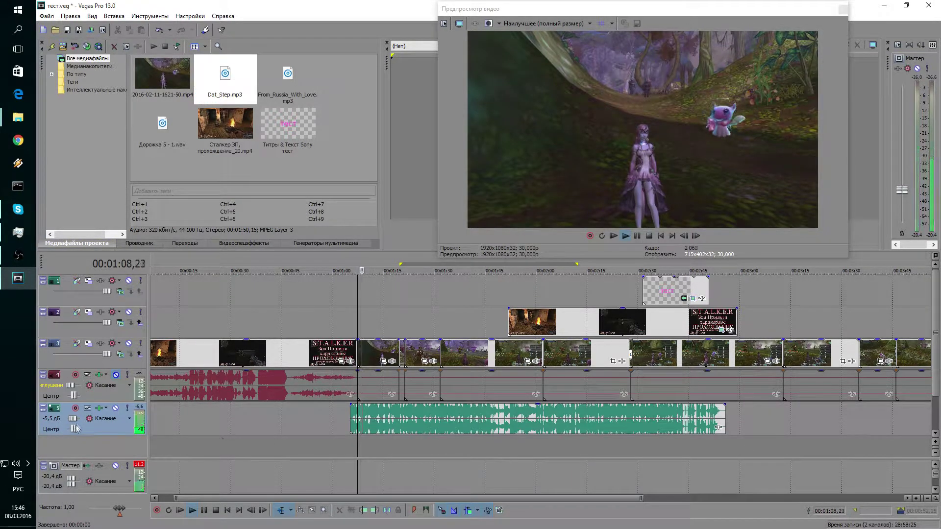
left_click_drag(74, 419, 72, 421)
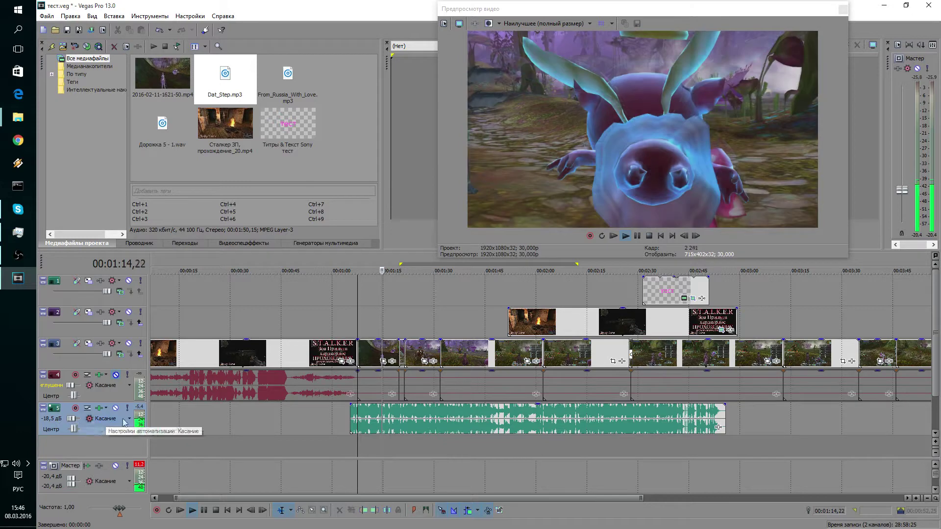
Step: Stop playback, zoom in around 01:07 and set the cursor at 00:01:07,02 on the S.T.A.L.K.E.R title
key("space")
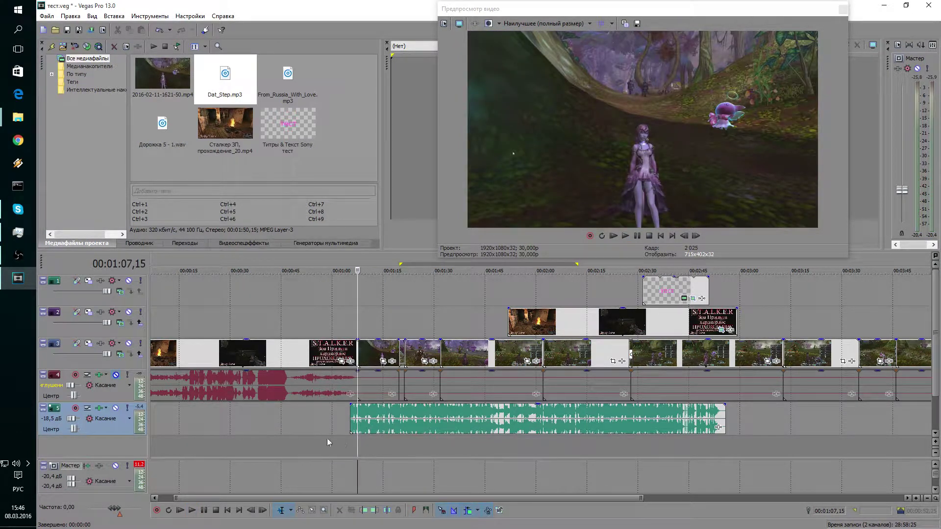
scroll(375, 426, "up", 3)
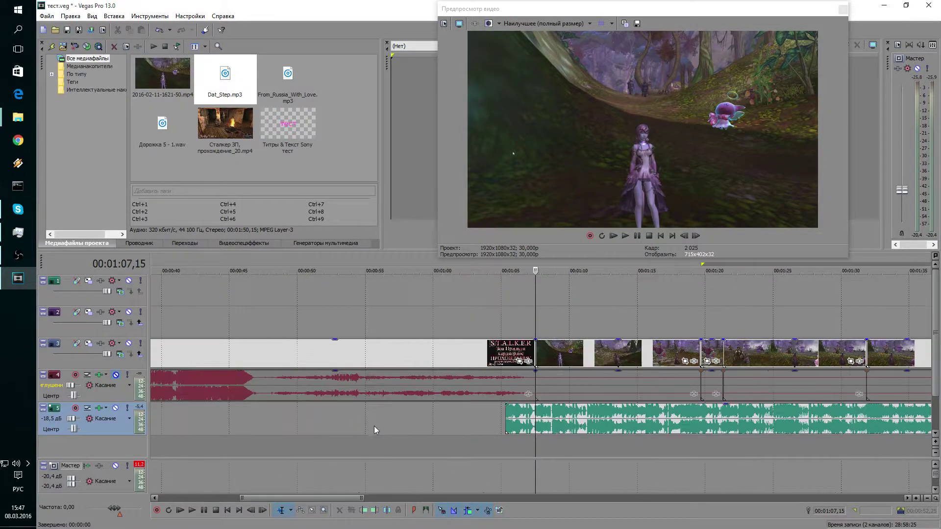
scroll(589, 424, "up", 2)
scroll(579, 423, "up", 2)
scroll(576, 424, "up", 2)
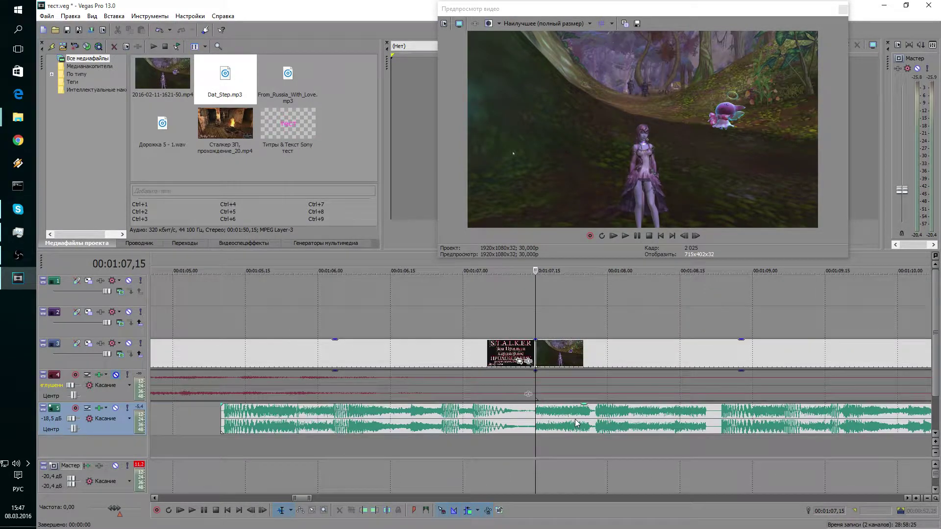
scroll(544, 427, "up", 2)
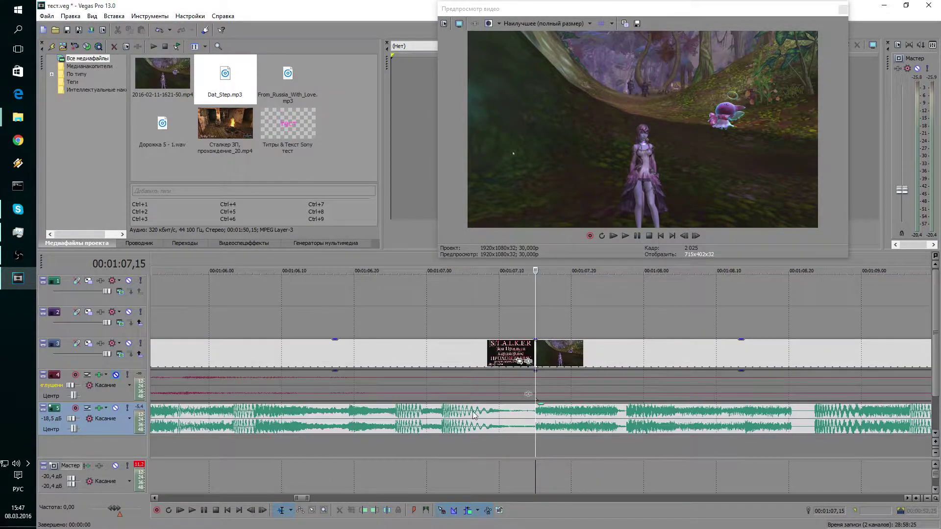
left_click(434, 444)
left_click(439, 443)
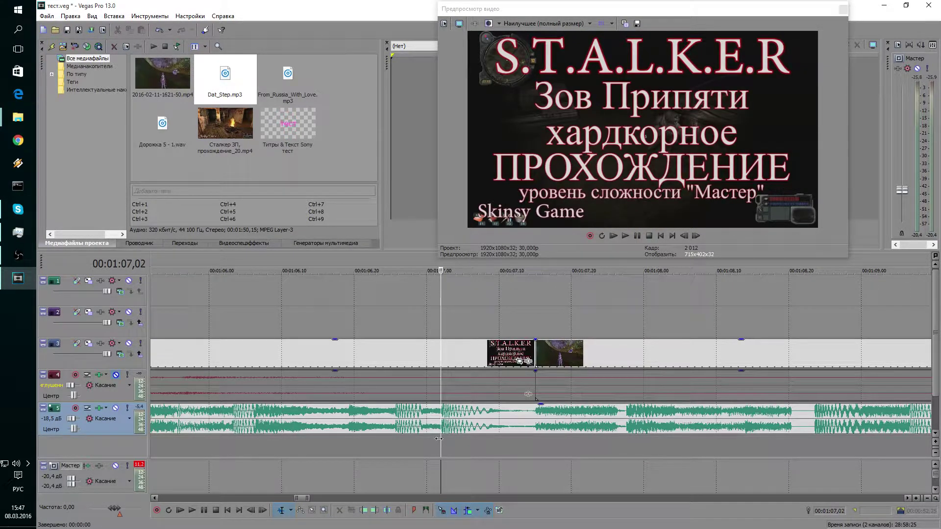
key("space")
key("space")
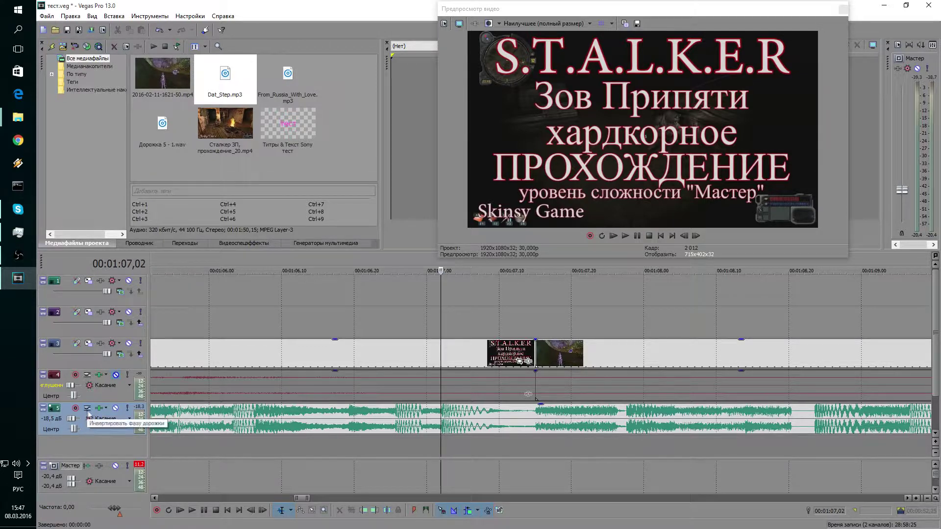
Step: Turn on volume automation for track 5 in Touch mode
left_click(107, 422)
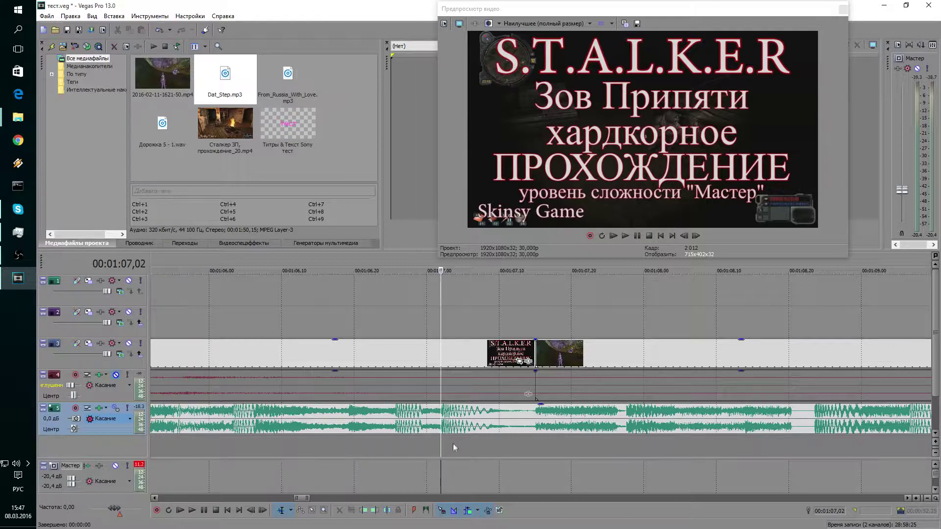
right_click(441, 421)
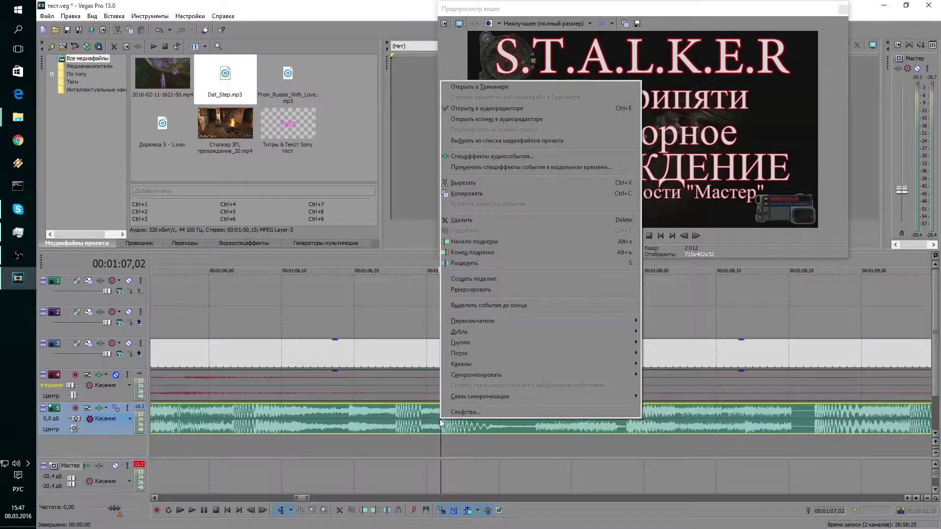
key("Escape")
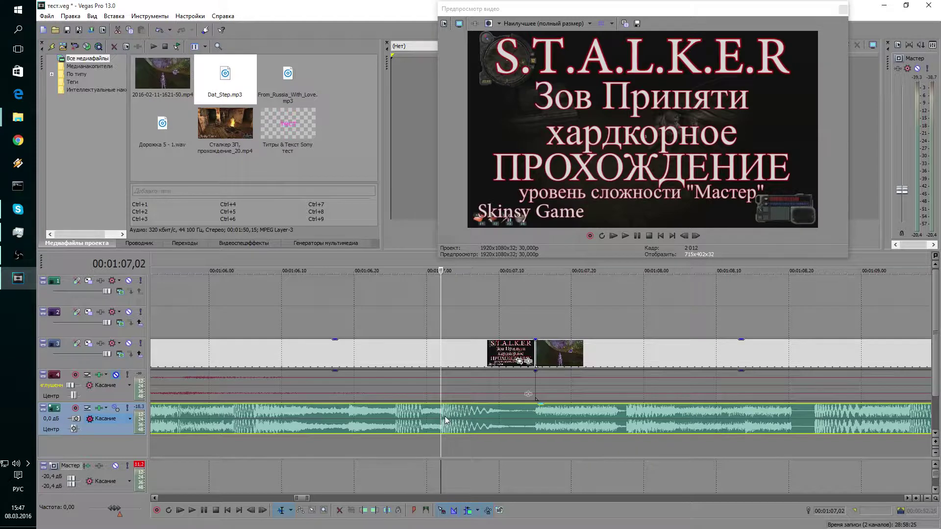
right_click(445, 422)
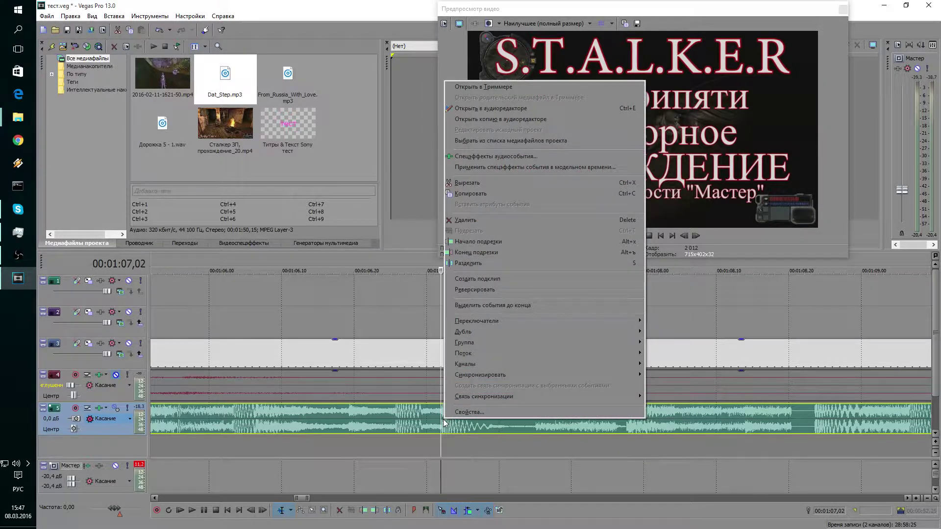
left_click(129, 419)
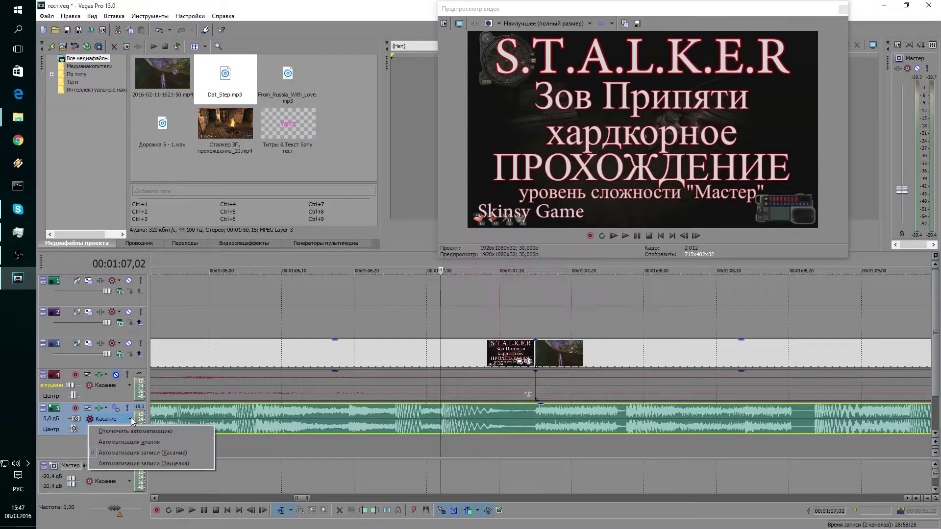
left_click(138, 443)
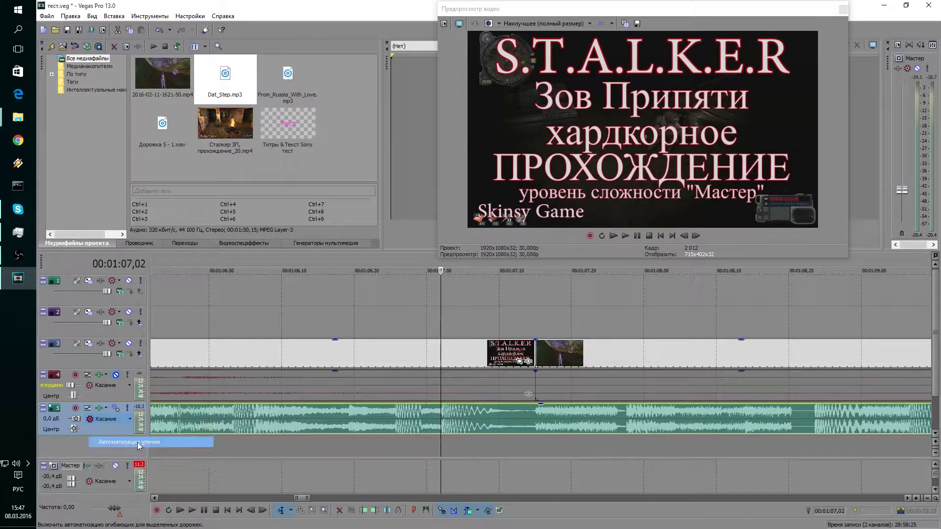
left_click(129, 419)
left_click(103, 454)
Step: Add a volume envelope point on track 5 near 01:07 and set it to 0 dB
left_click(76, 420)
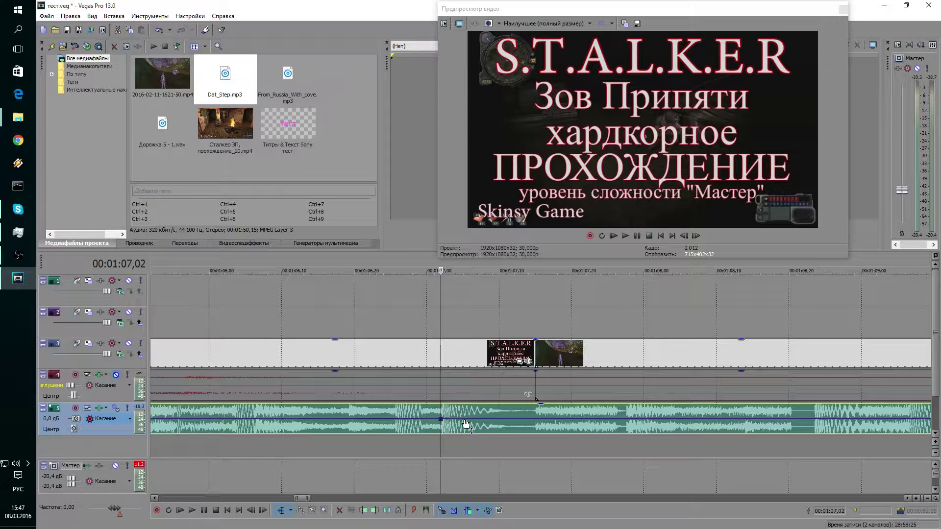
left_click_drag(464, 424, 461, 424)
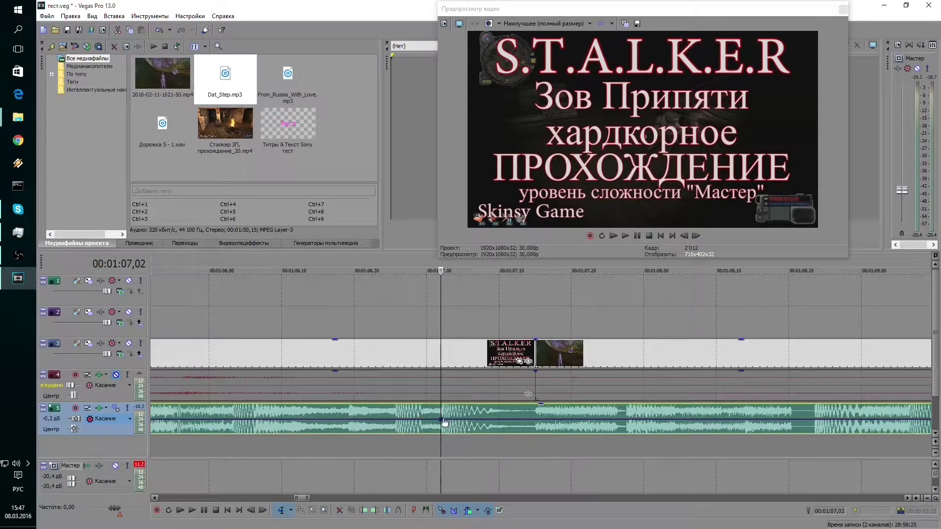
right_click(441, 419)
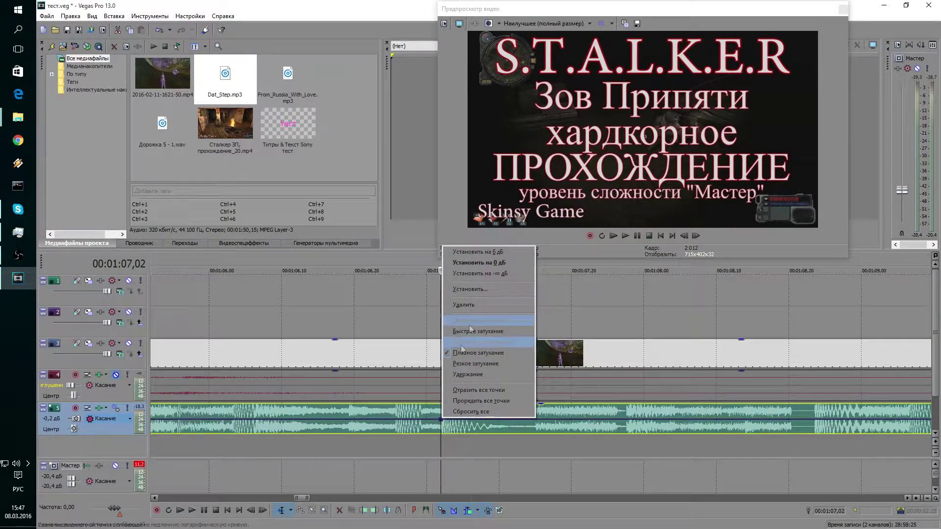
left_click(479, 263)
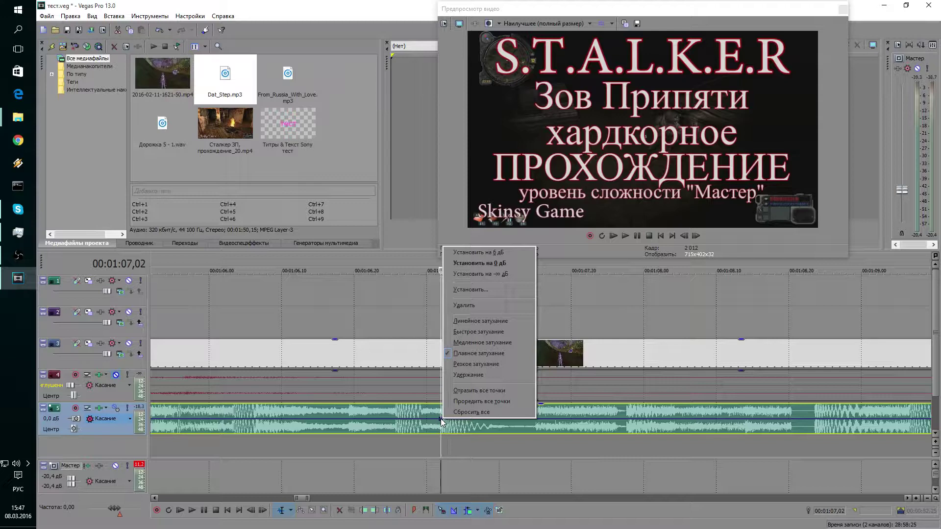
left_click(438, 437)
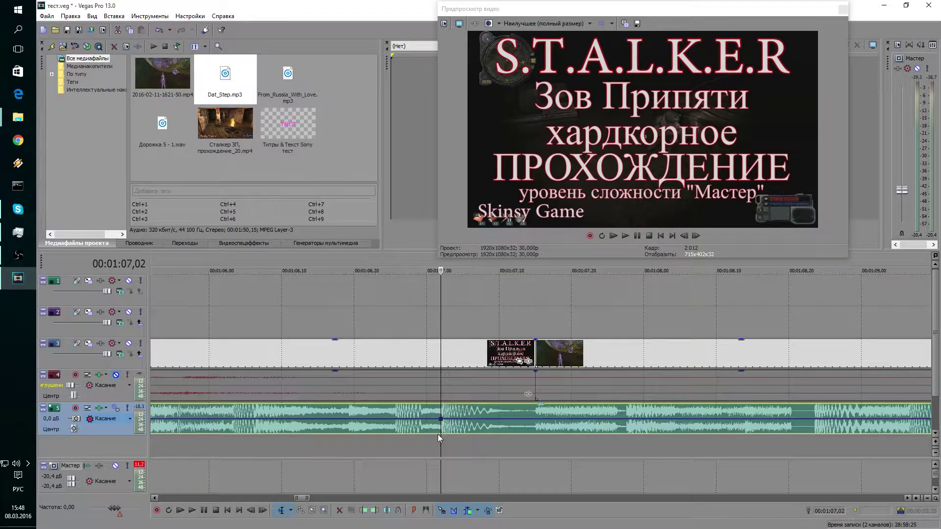
Step: Add track 5 volume envelope points at 01:07,03, 01:07,11 and 01:07,12
left_click(448, 443)
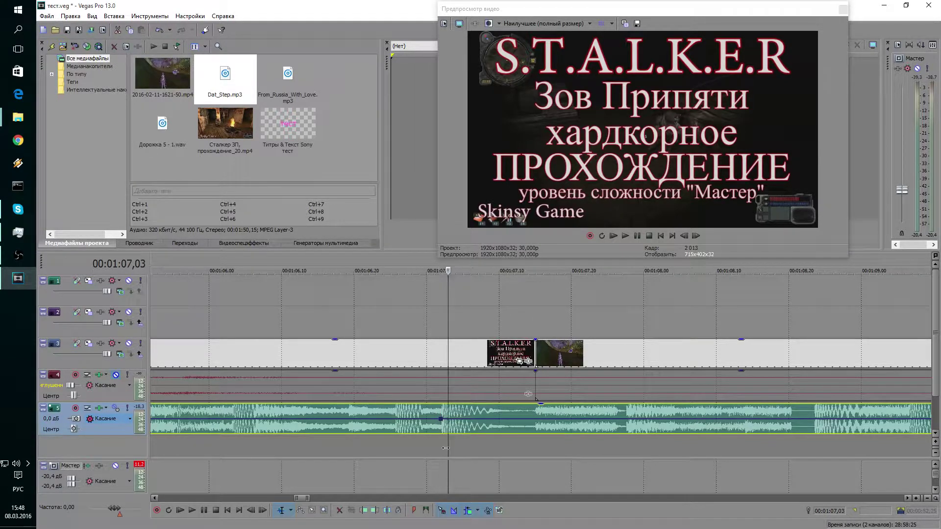
right_click(451, 420)
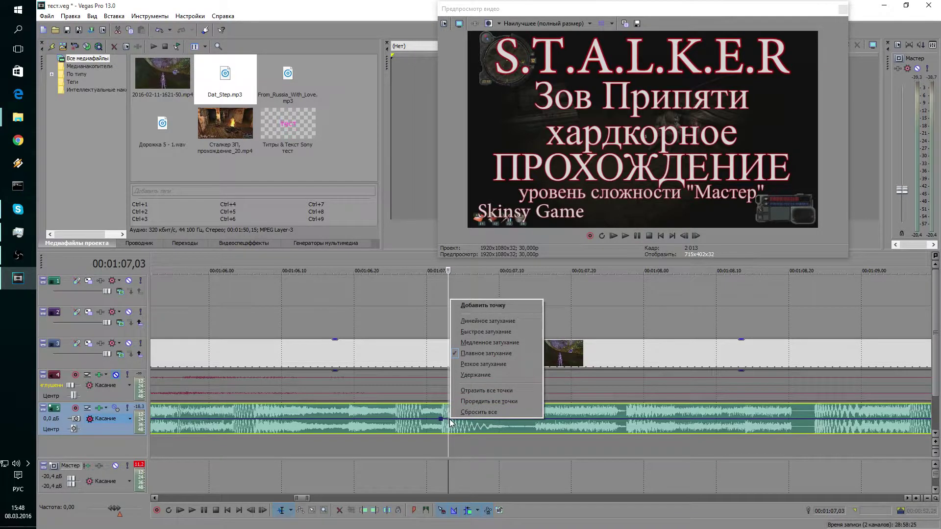
left_click(483, 306)
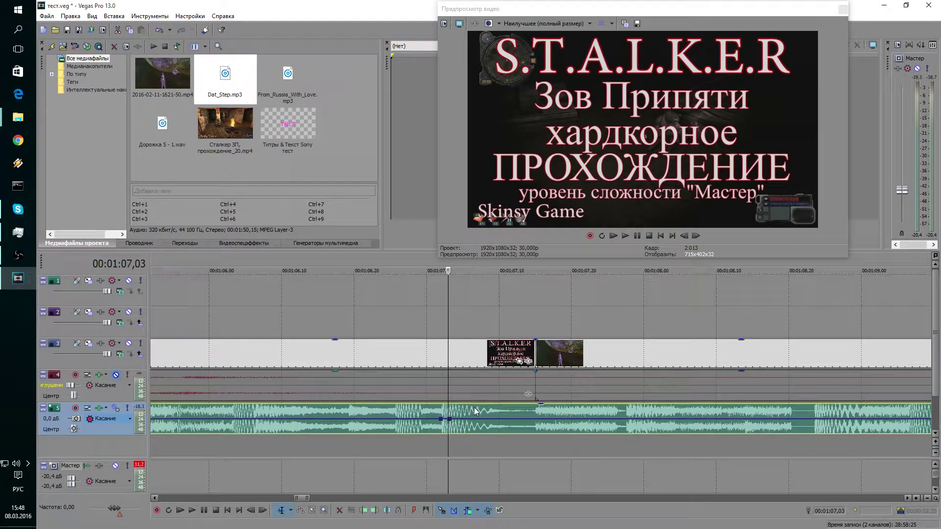
left_click(455, 442)
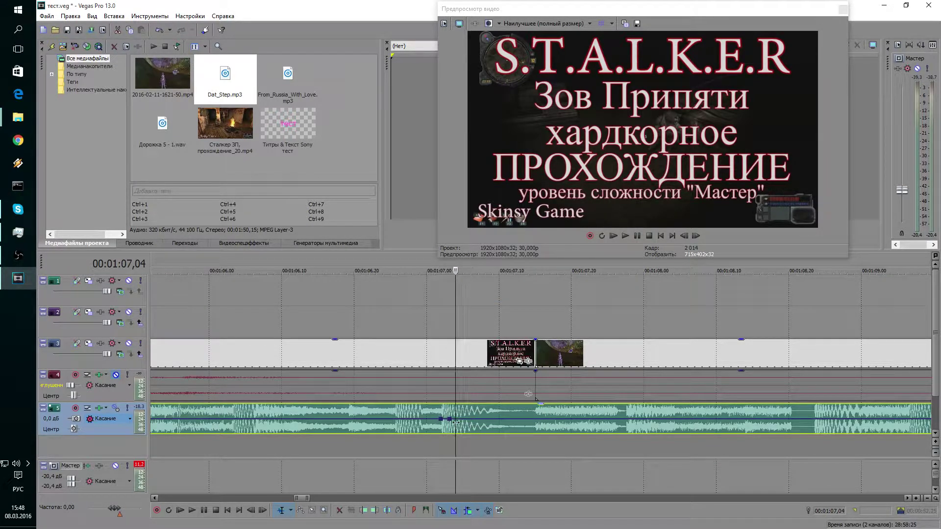
left_click(505, 441)
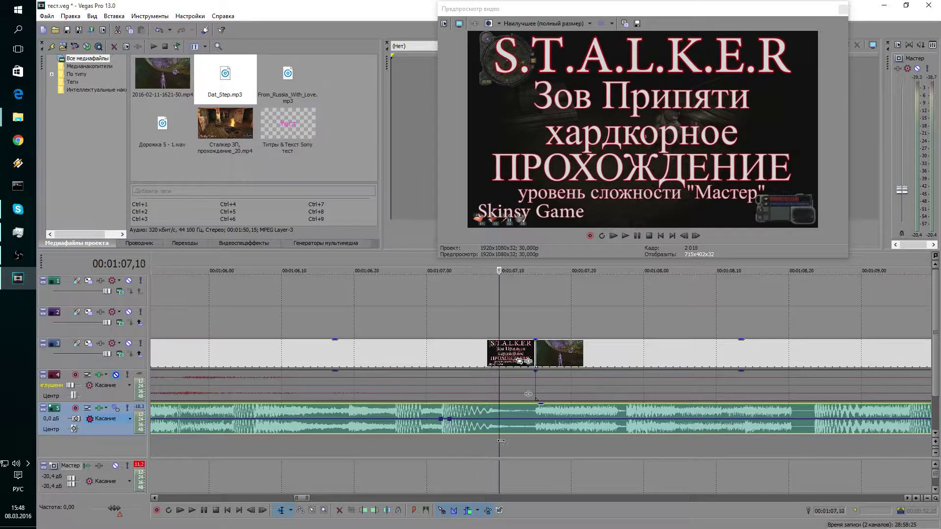
right_click(507, 440)
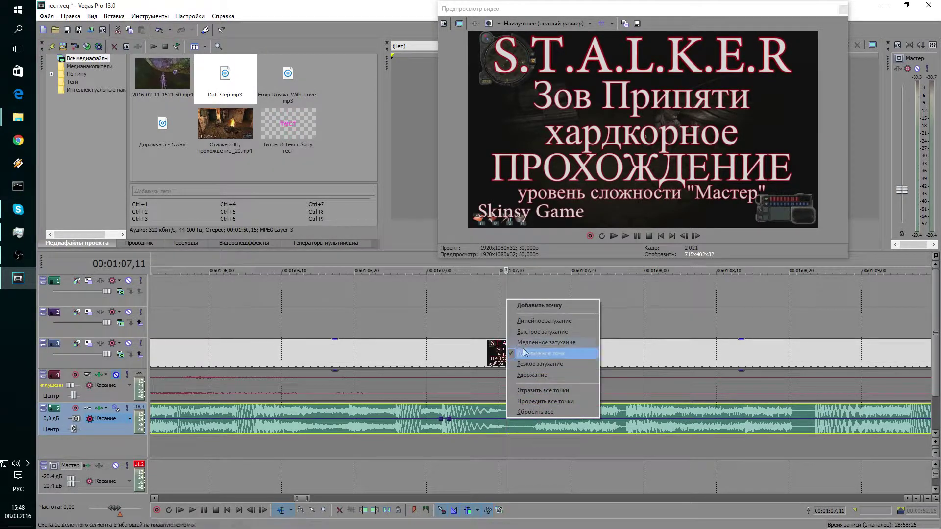
left_click(527, 306)
left_click(513, 443)
right_click(514, 426)
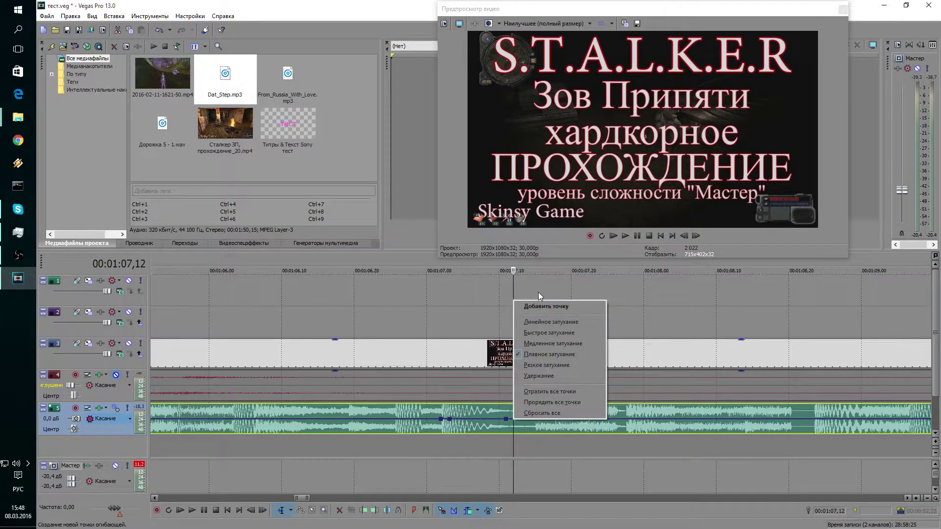
left_click(531, 306)
Step: Pull the envelope down to silence between 01:07,02 and 01:07,11, then play it back
left_click_drag(473, 423, 473, 444)
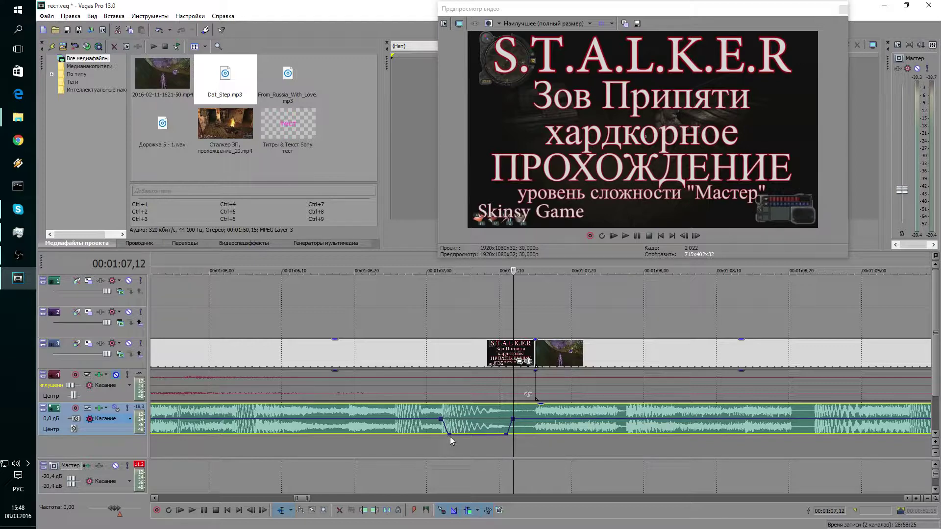
left_click_drag(450, 438, 444, 440)
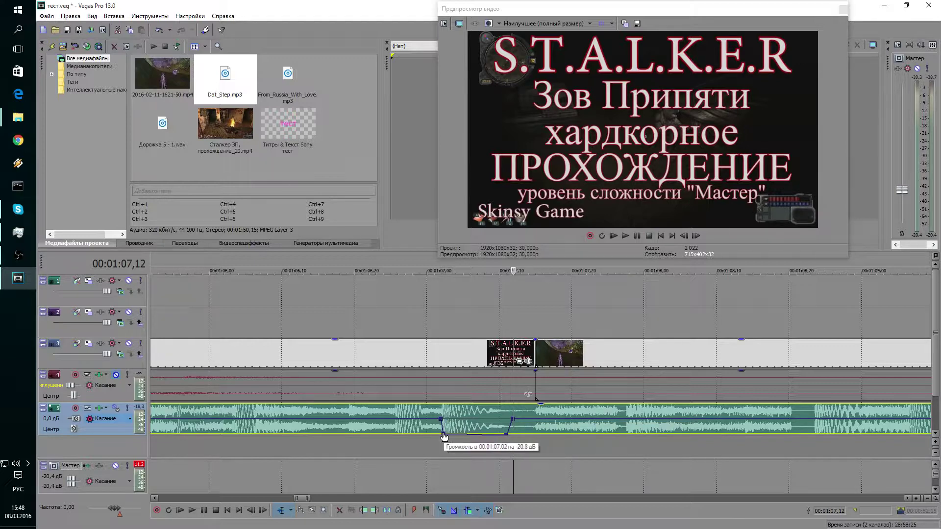
mouse_move(506, 435)
left_mouse_down()
mouse_move(488, 424)
mouse_move(491, 438)
left_mouse_up()
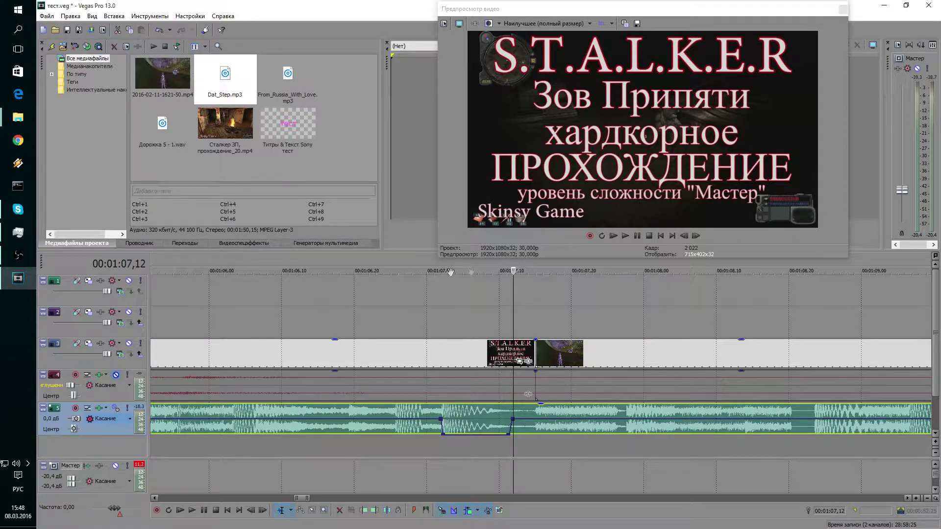
left_click(434, 266)
key("space")
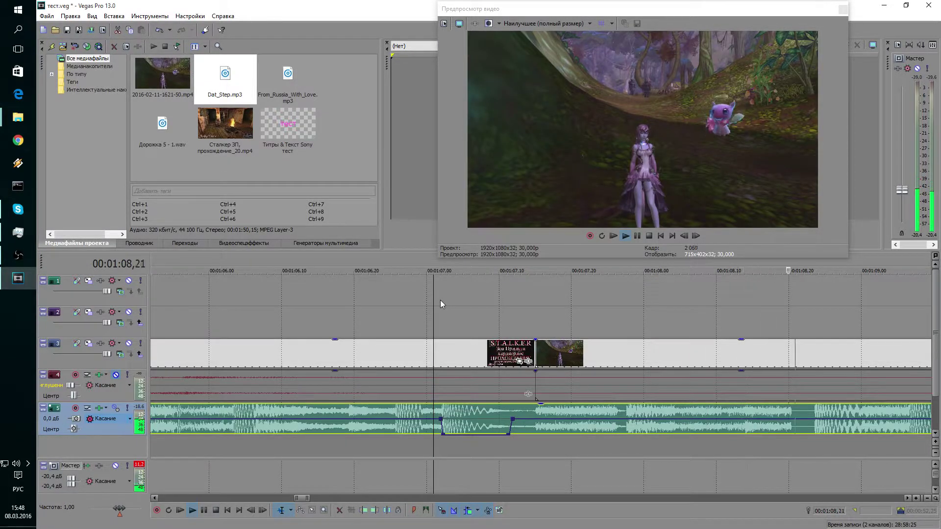
key("space")
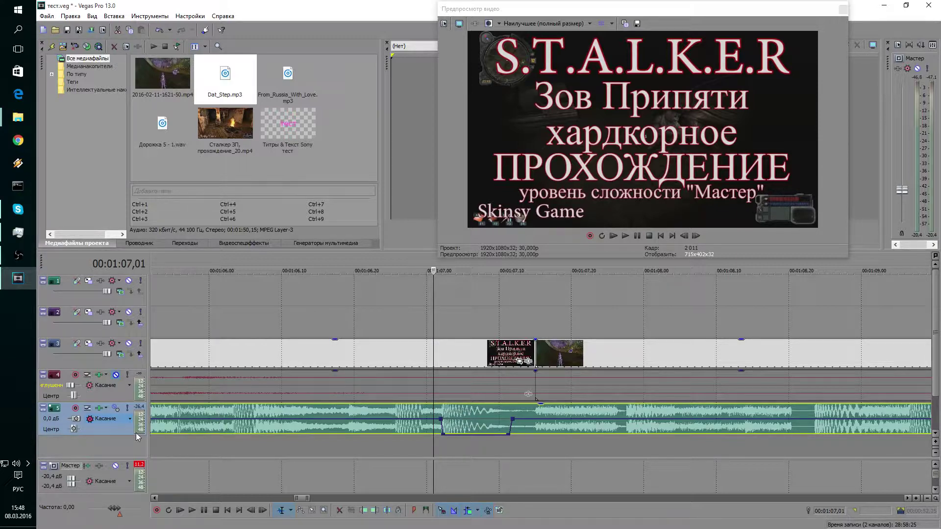
Step: Drag the end of track 5's volume dip later to about 1:09,07
left_click(130, 419)
scroll(434, 383, "down", 4)
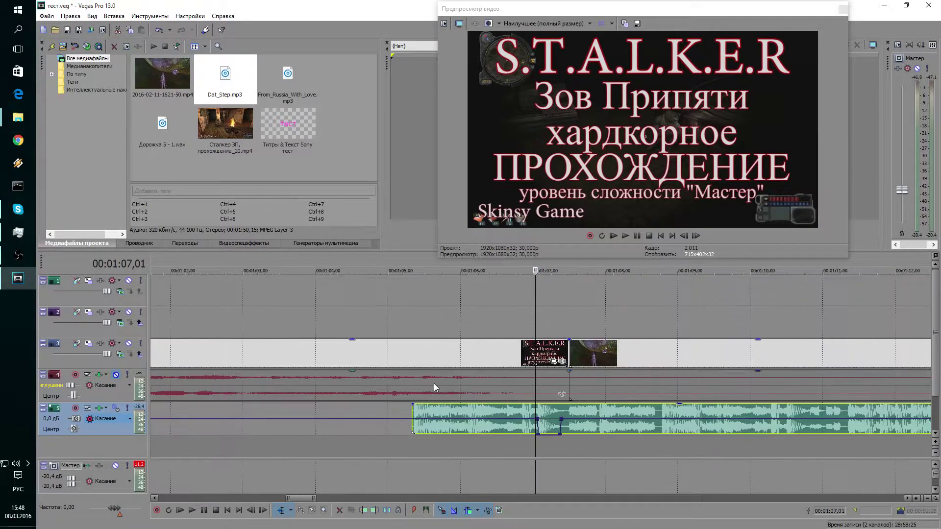
scroll(486, 393, "down", 4)
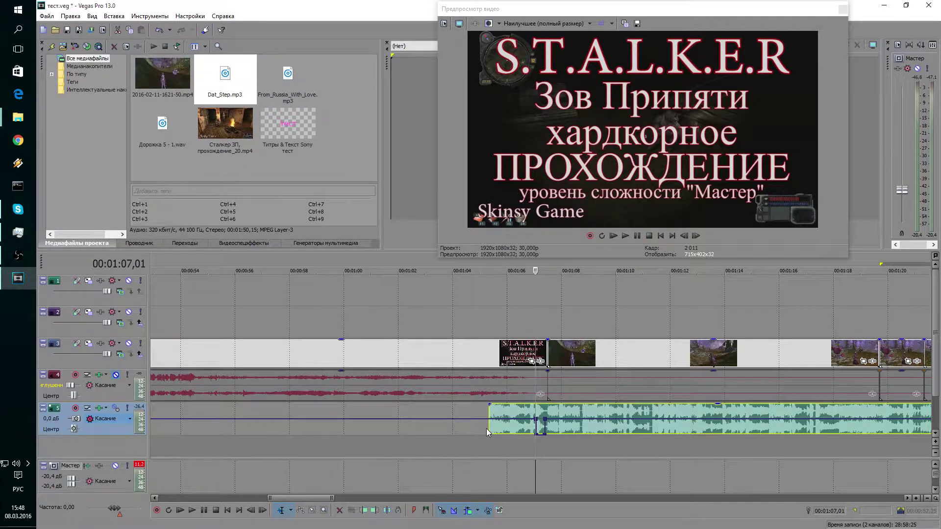
left_click_drag(548, 422, 601, 422)
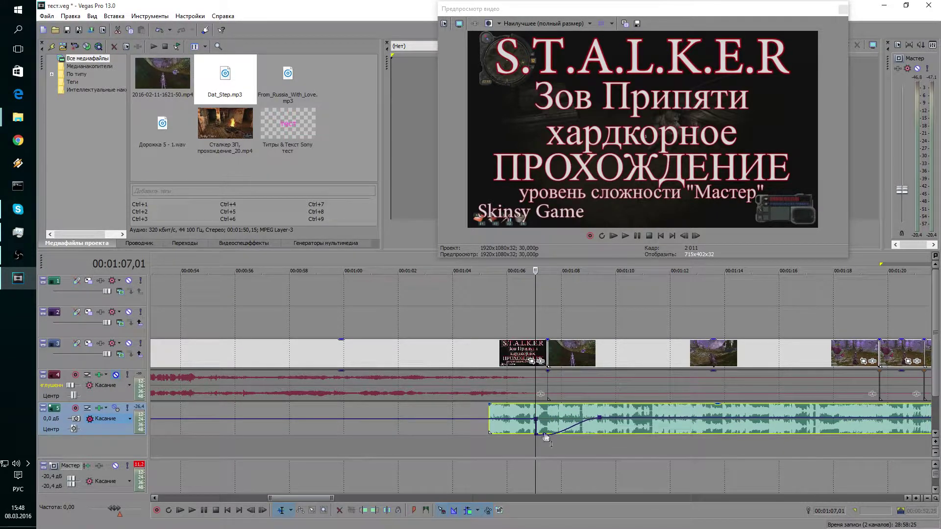
left_click_drag(547, 439, 597, 438)
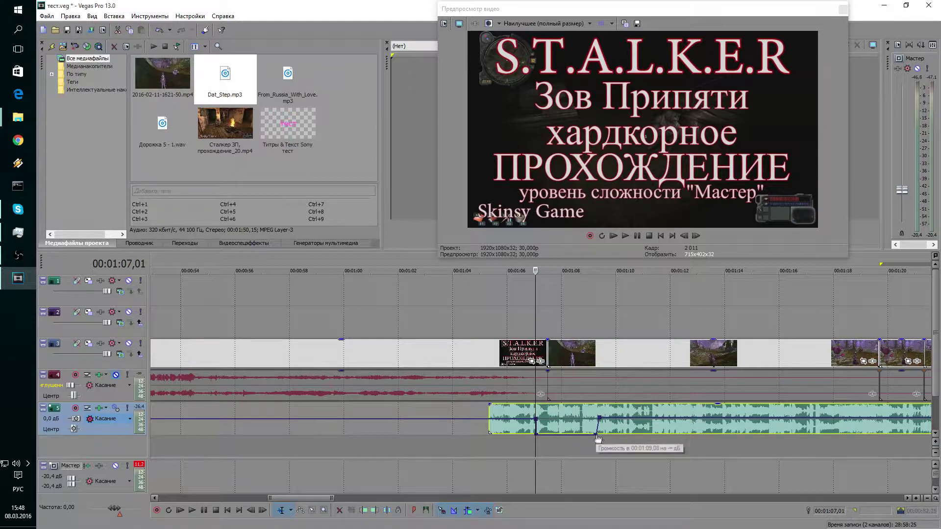
Step: Preview the volume change from just before 1:07, then zoom the timeline out
left_click(531, 287)
key("space")
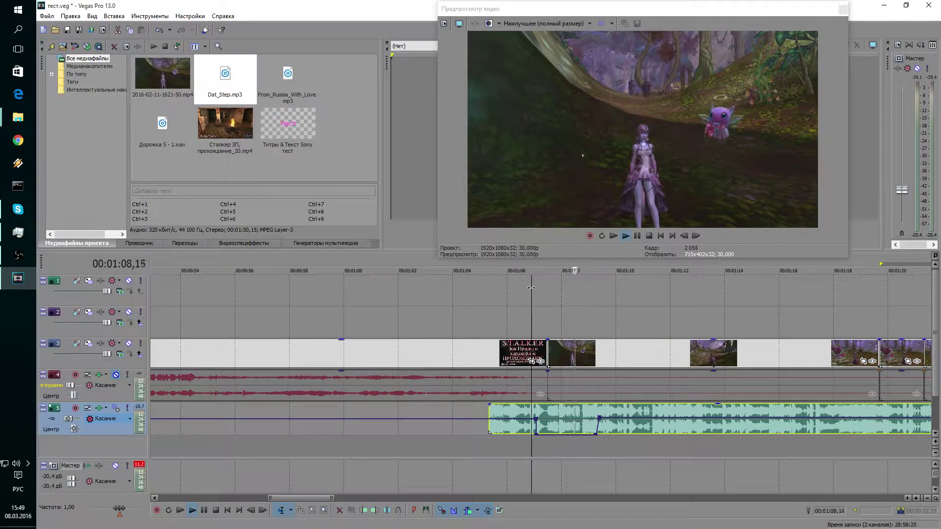
key("space")
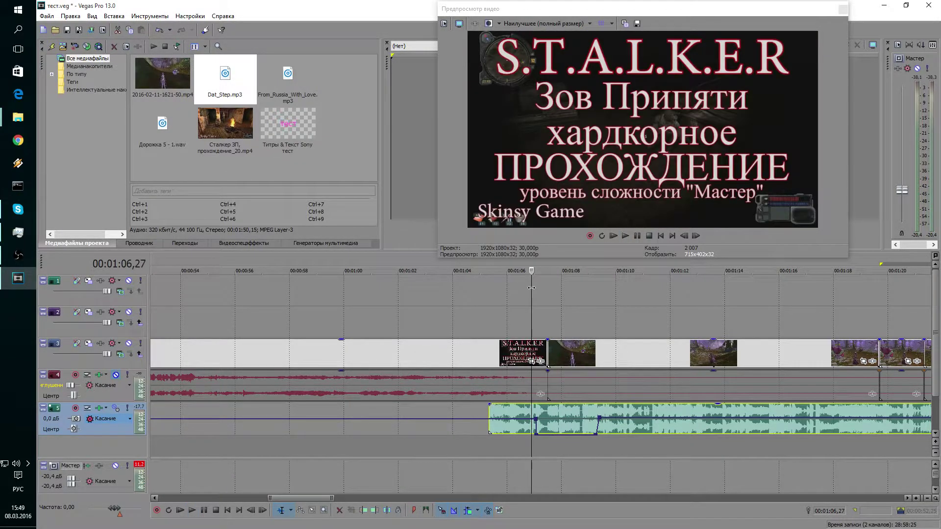
key("space")
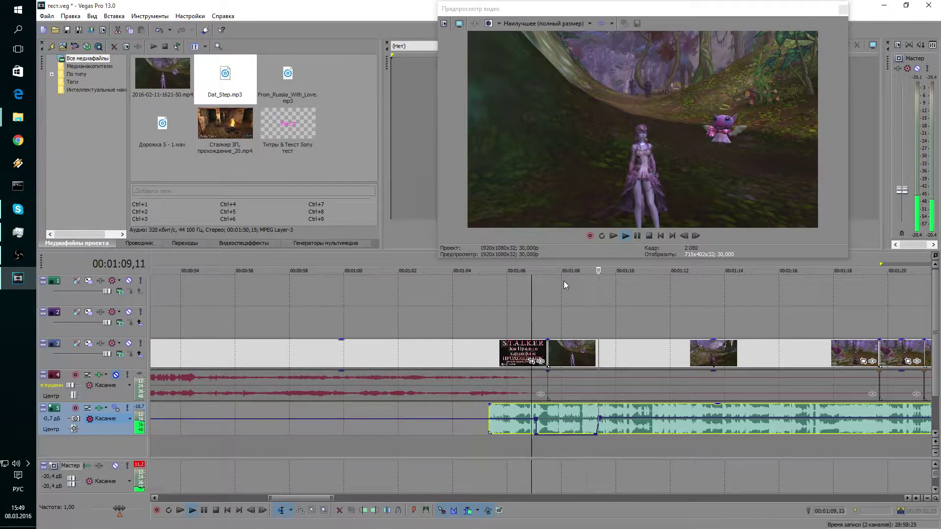
key("Return")
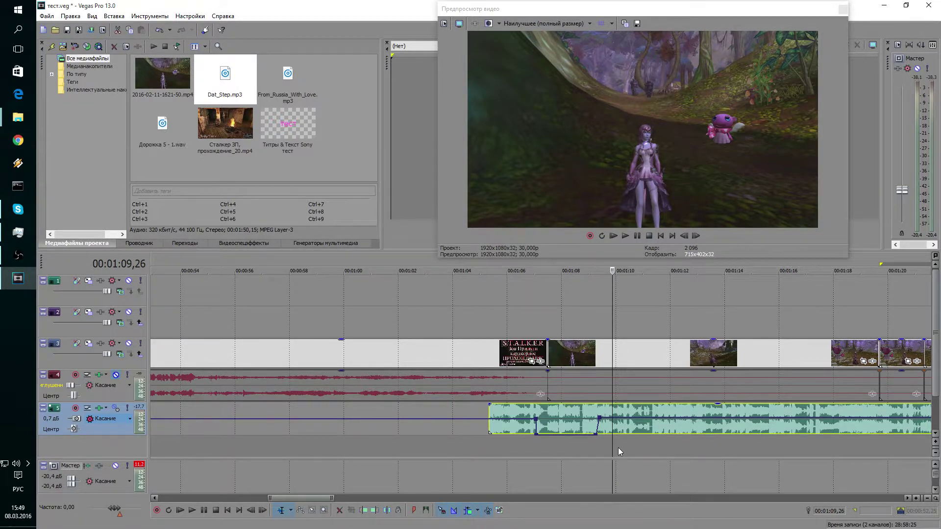
scroll(616, 428, "down", 3)
scroll(616, 427, "down", 3)
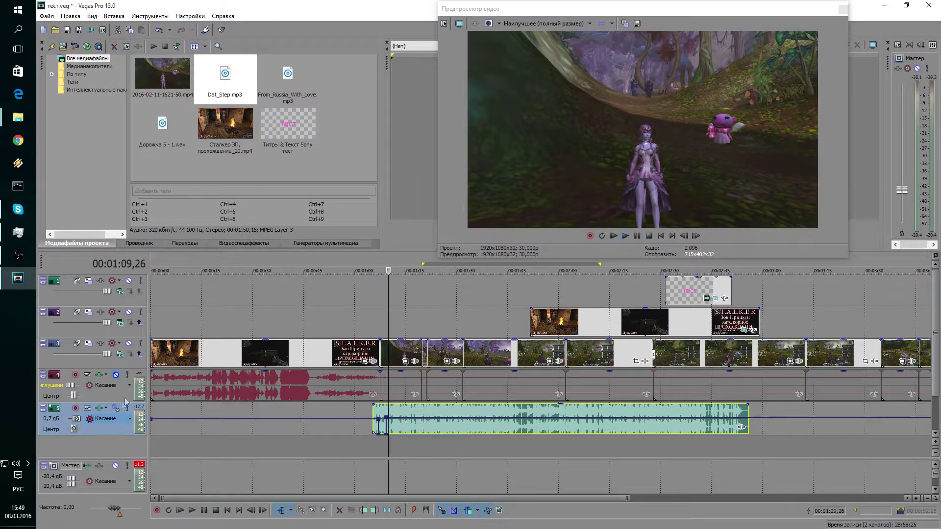
Step: Record live volume changes on track 5 by moving its fader down and up during playback
key("space")
left_click_drag(78, 420, 70, 420)
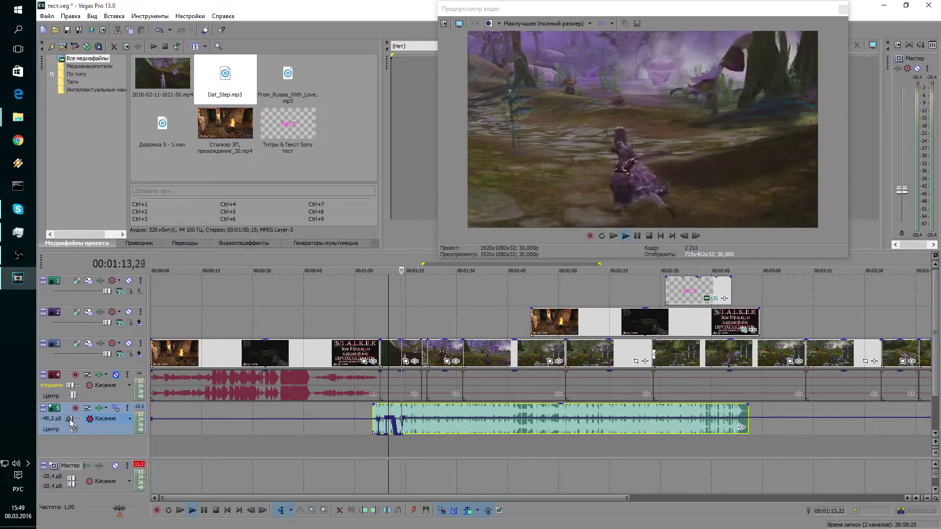
left_click_drag(70, 420, 77, 421)
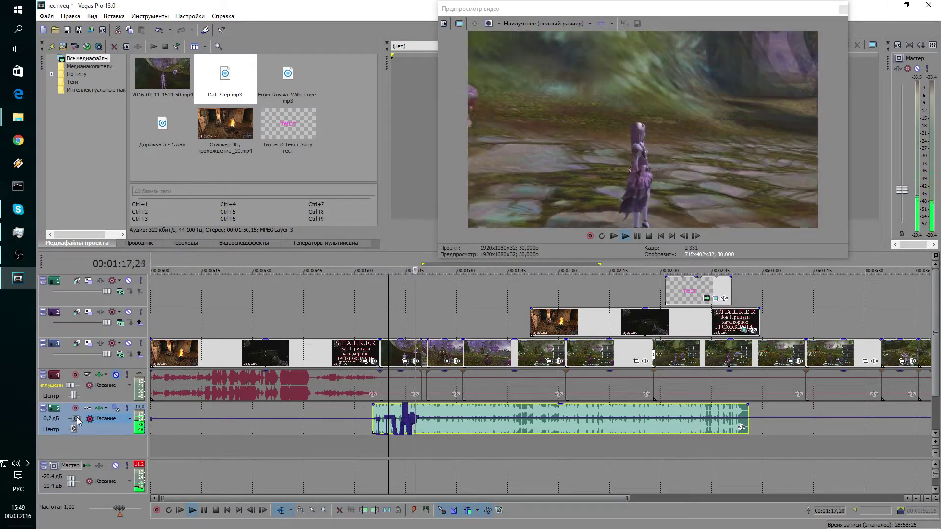
left_click_drag(78, 421, 79, 422)
key("Return")
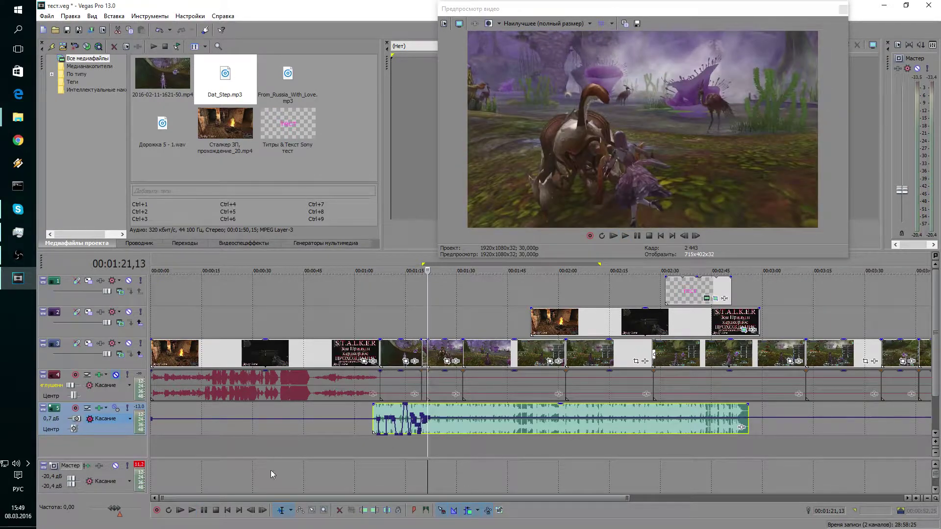
Step: Replay the recorded volume curve from 1:16,24, then move to the тест title at 2:34,12
scroll(421, 417, "up", 2)
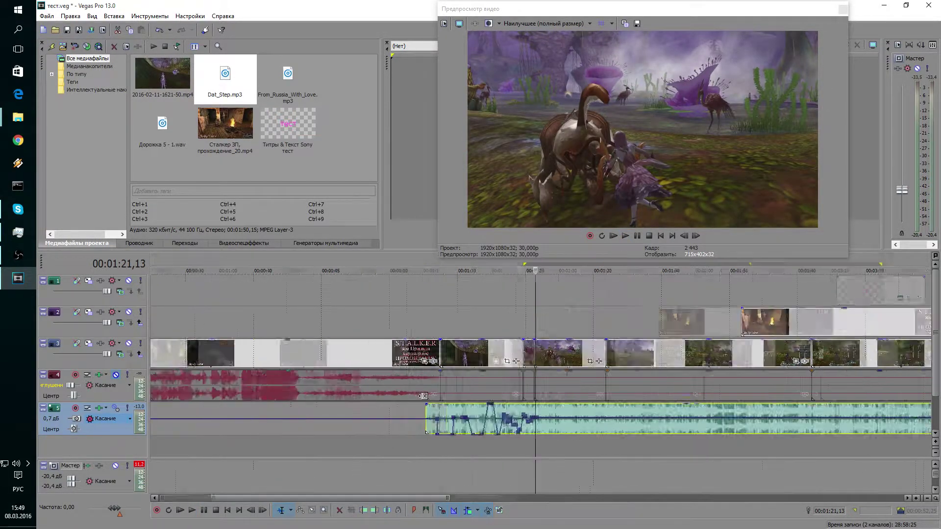
scroll(432, 422, "up", 2)
scroll(442, 427, "up", 2)
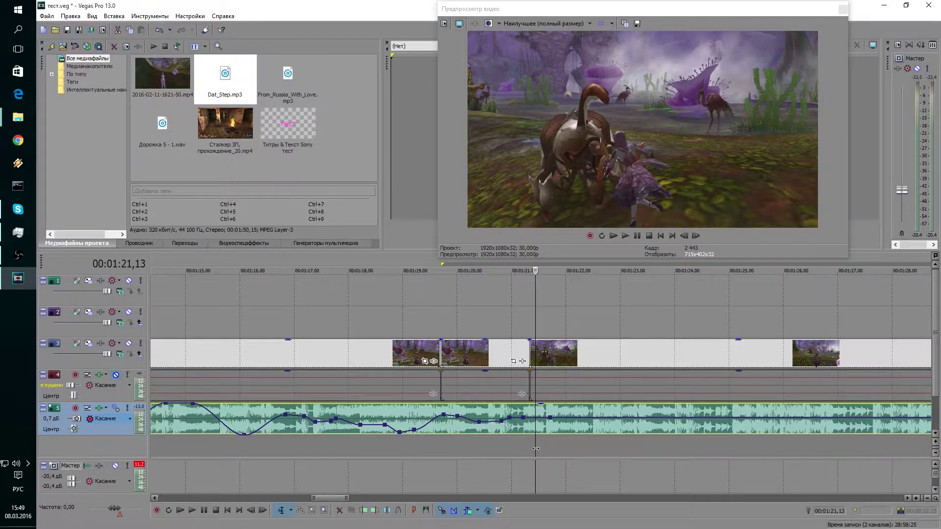
mouse_move(541, 458)
left_mouse_down()
mouse_move(283, 451)
mouse_move(433, 460)
left_mouse_up()
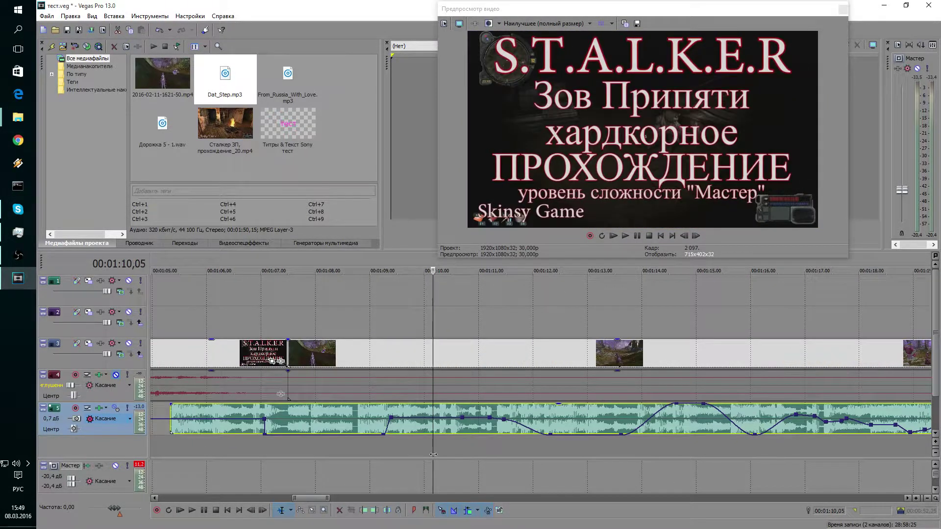
key("space")
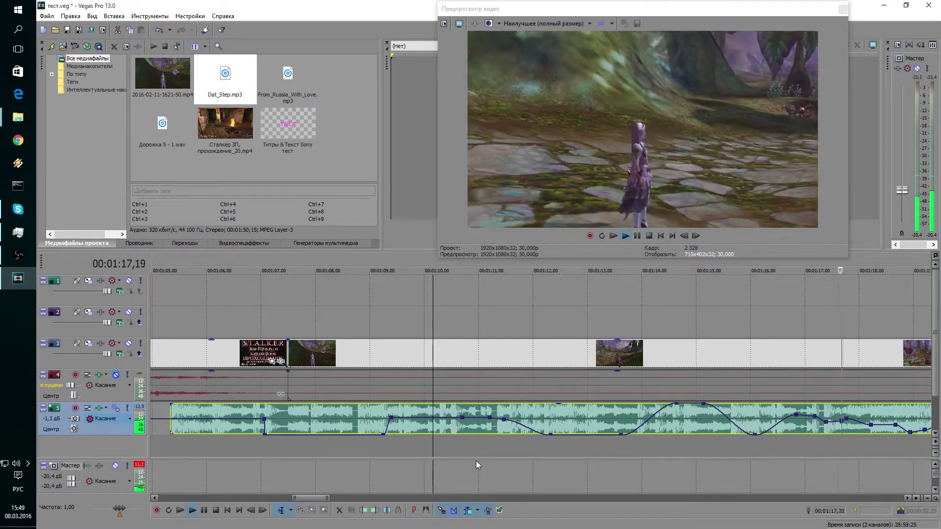
key("Return")
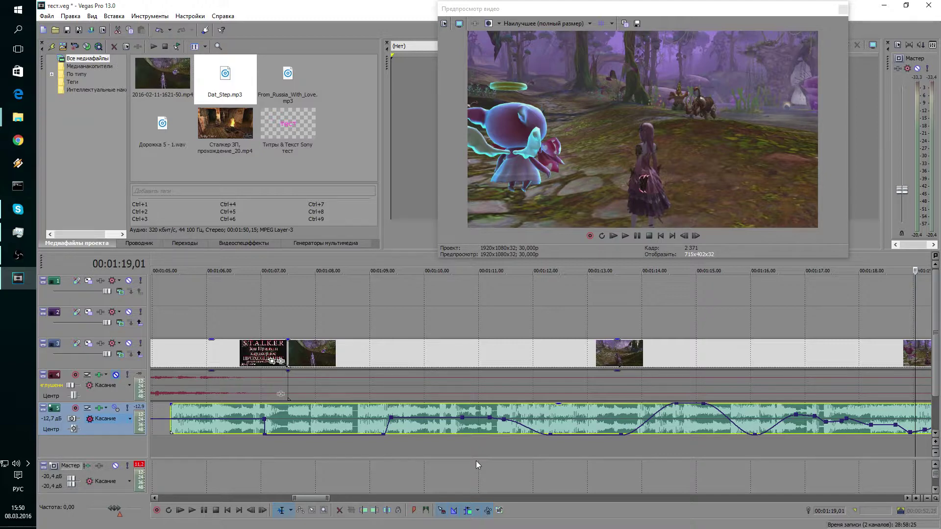
scroll(601, 407, "down", 10)
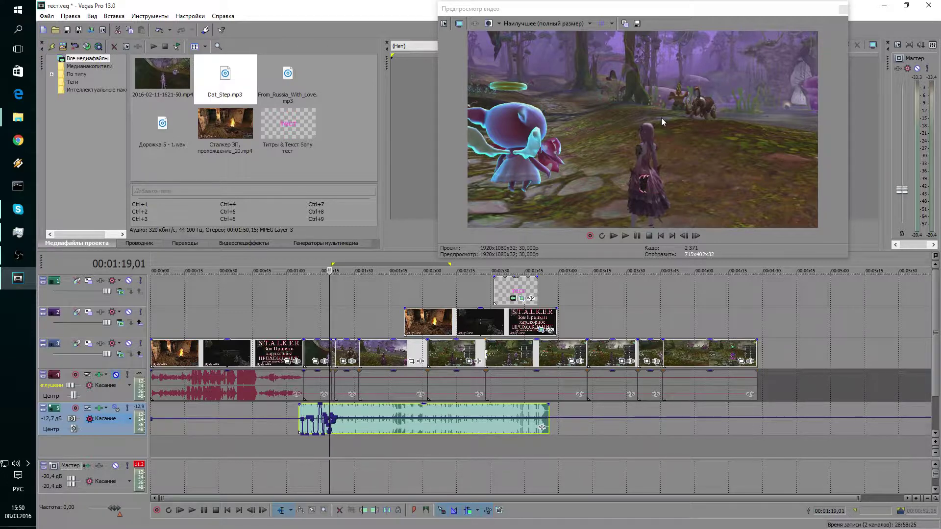
left_click(501, 265)
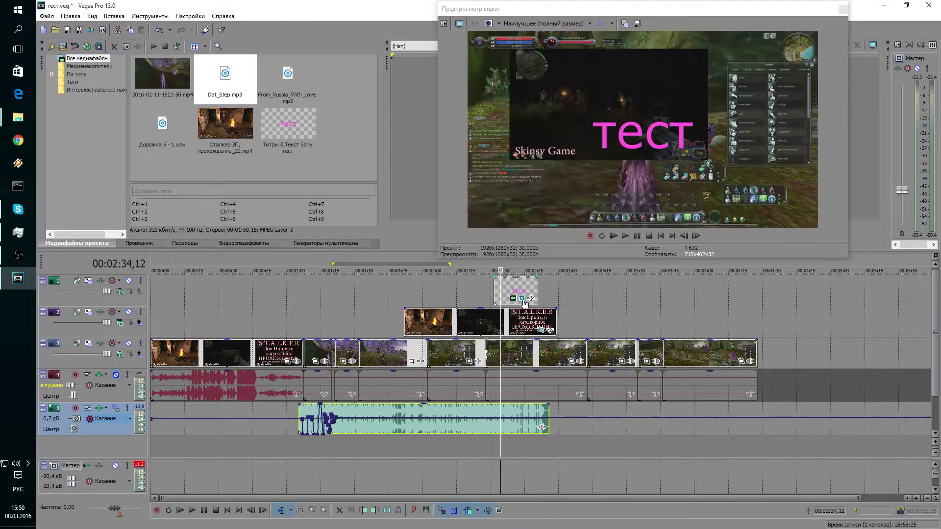
left_click(522, 300)
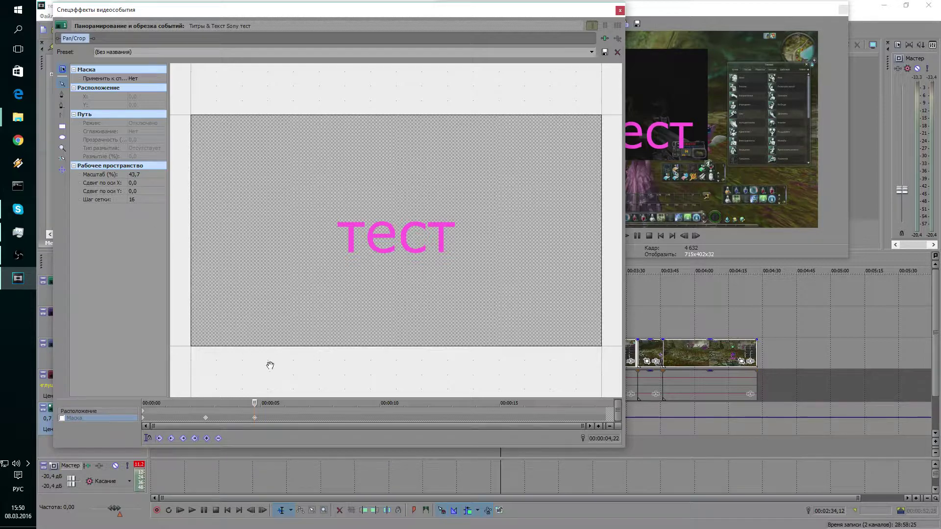
mouse_move(389, 428)
left_mouse_down()
mouse_move(495, 433)
mouse_move(345, 430)
left_mouse_up()
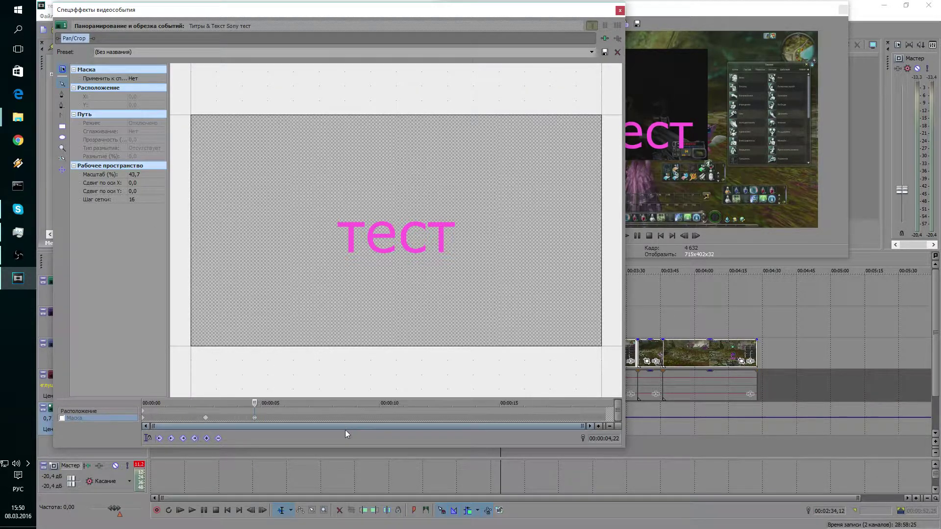
left_click(254, 403)
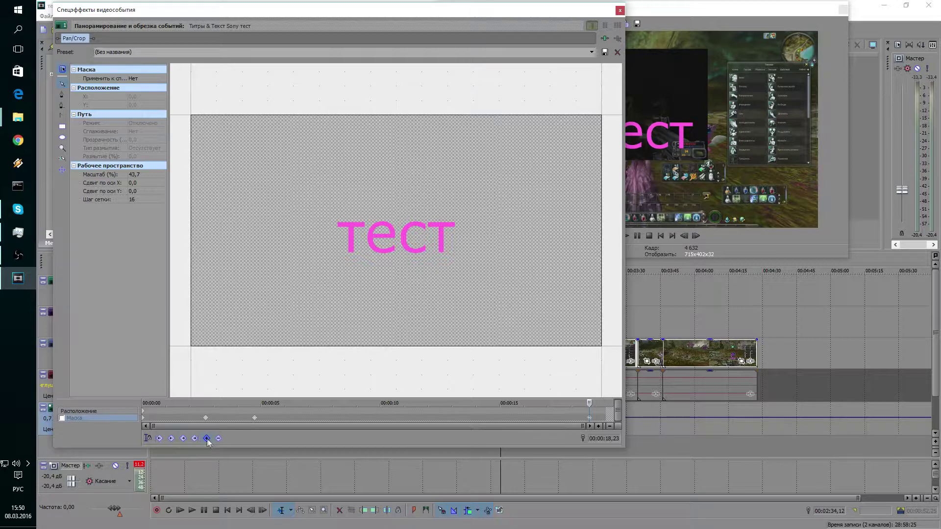
left_click(133, 175)
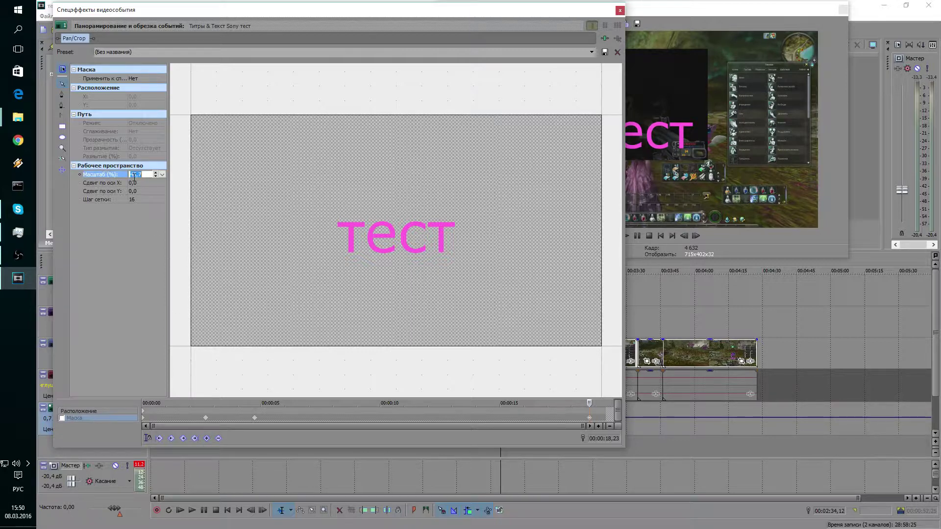
type("5800")
key("Return")
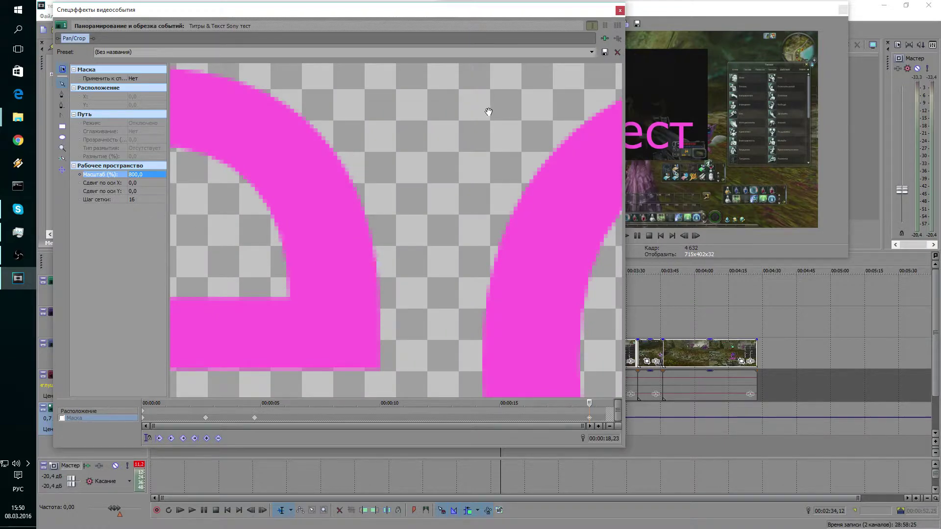
left_click(62, 418)
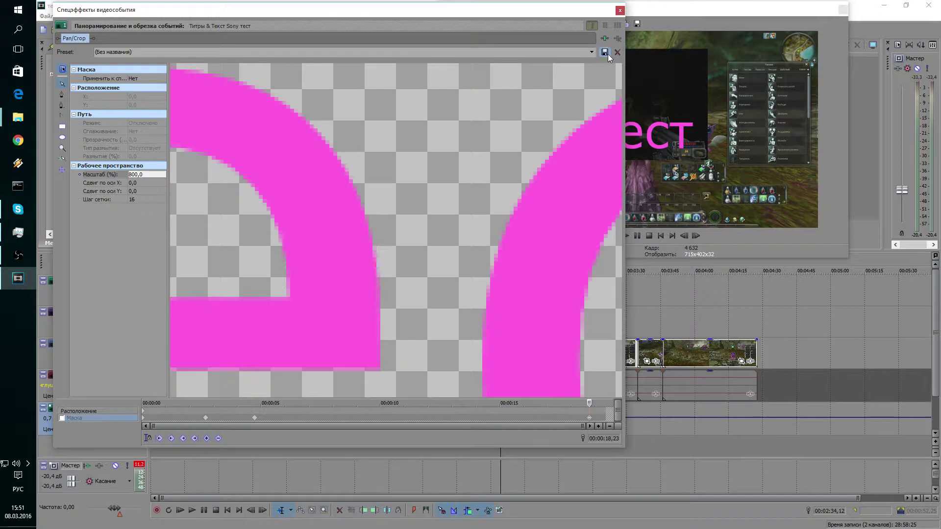
left_click(620, 10)
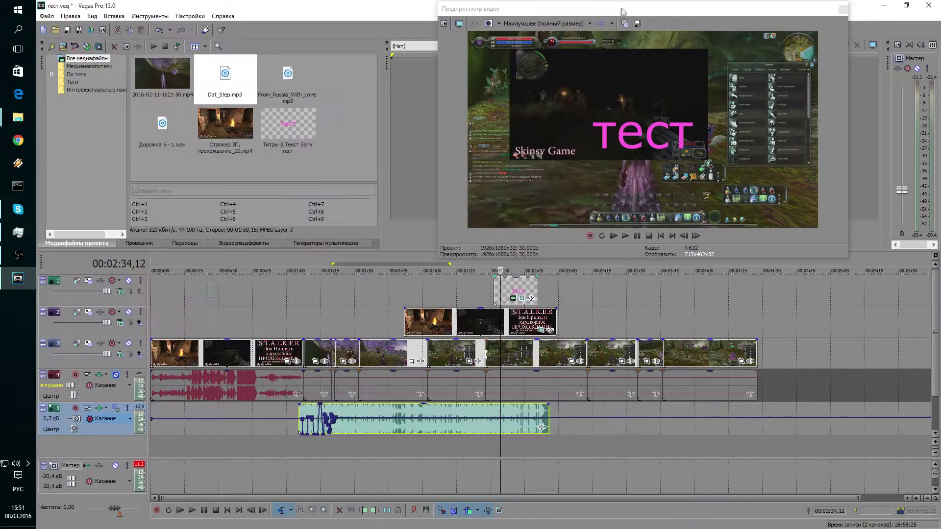
Step: Play the title section, lower the Master output to -26,9 dB, and open the тест title's generator settings
key("space")
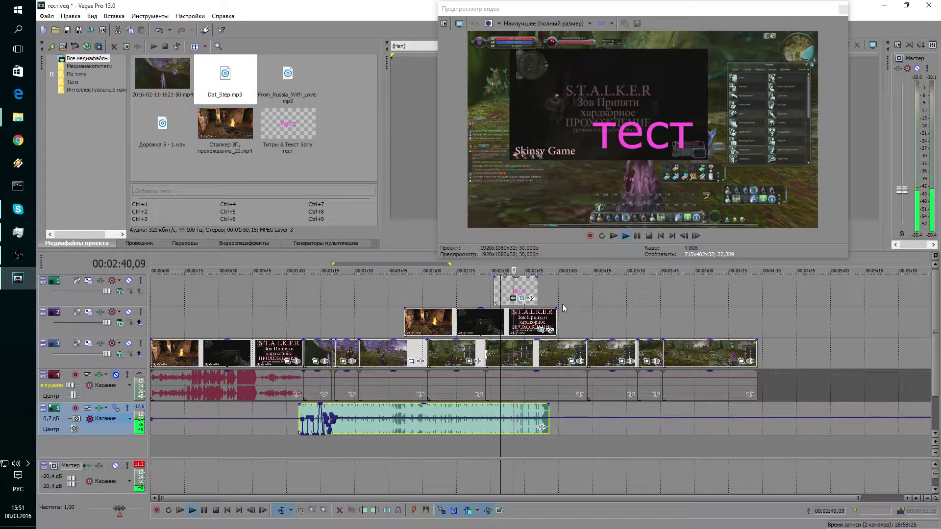
left_click_drag(902, 190, 903, 197)
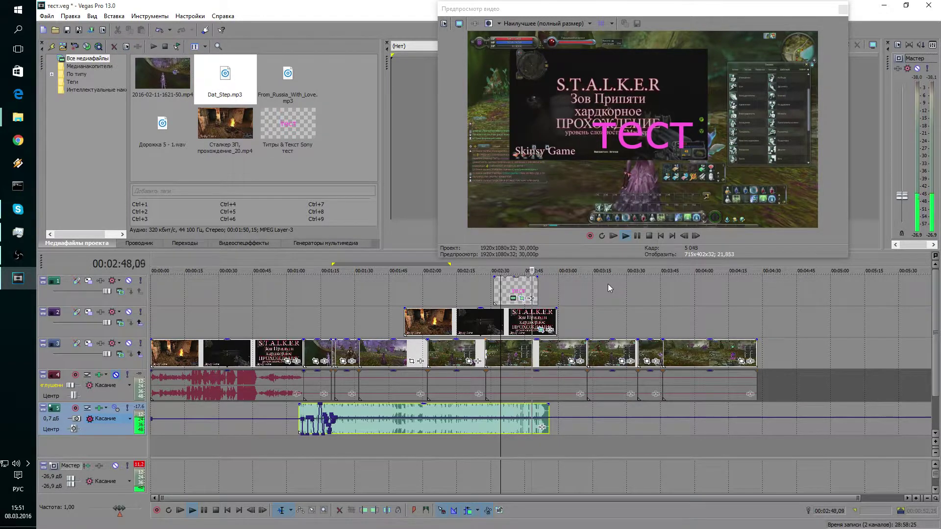
key("space")
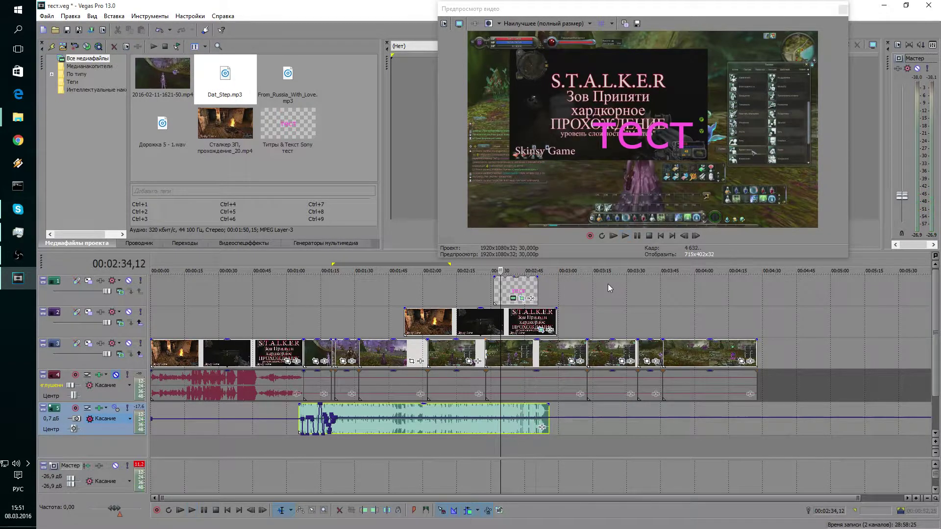
left_click(514, 299)
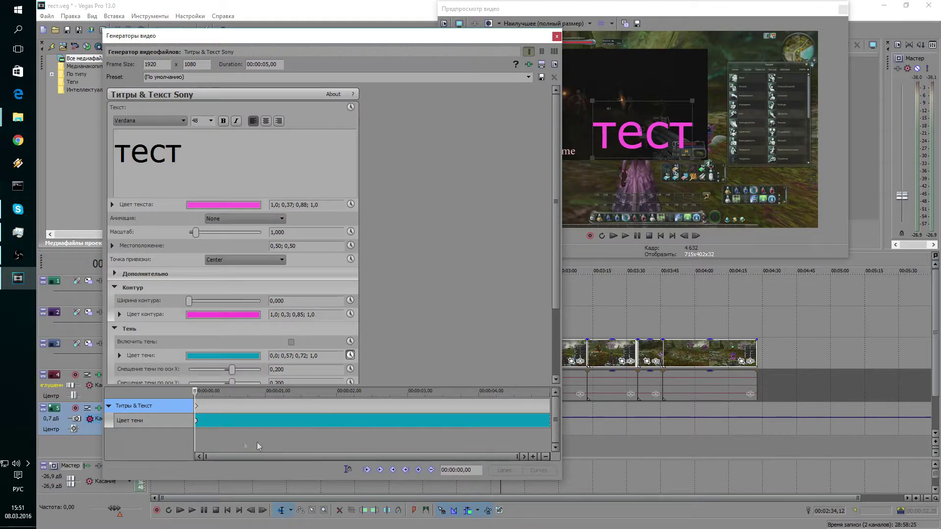
Step: Add title keyframes at the start and at 00:00:01,07
left_click(199, 394)
left_click(418, 470)
left_click_drag(199, 397, 283, 397)
left_click(282, 397)
left_click(421, 470)
Step: Try blue text, then set the first keyframe's text colour back to magenta
left_click(226, 205)
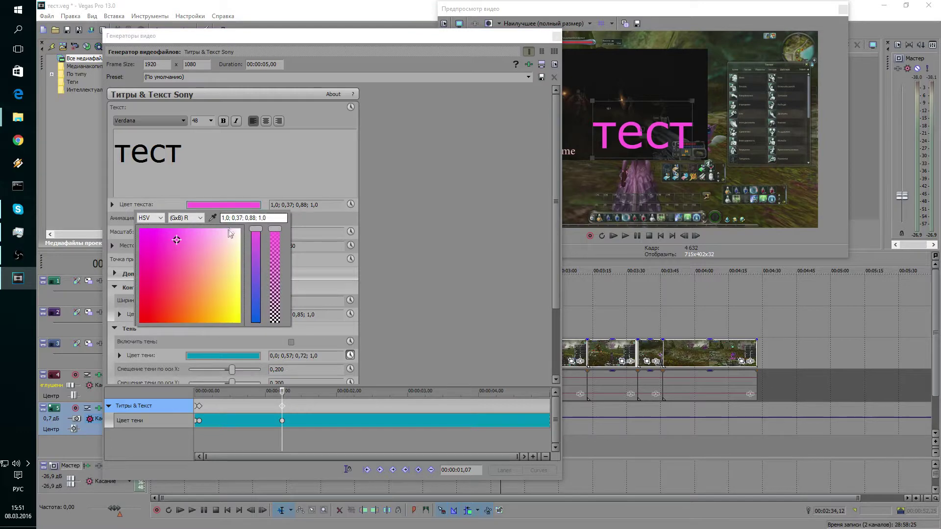
left_click(256, 298)
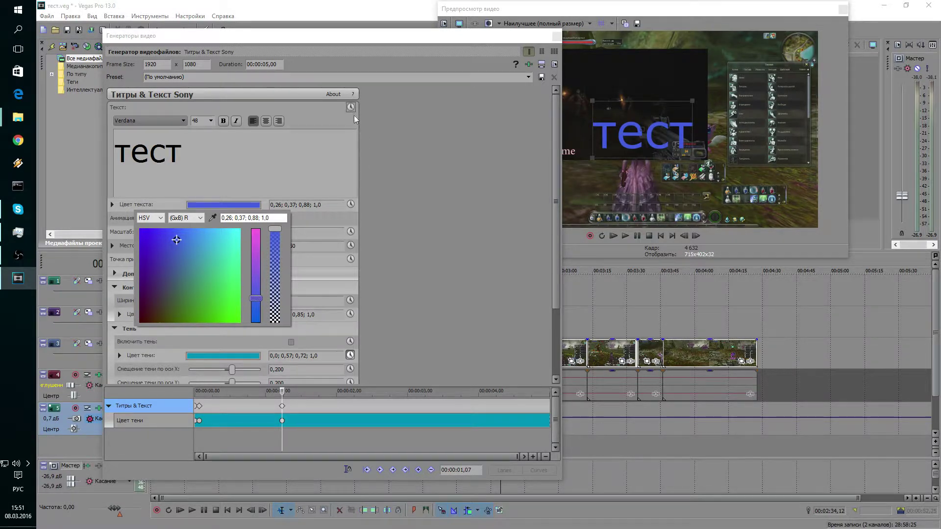
left_click(199, 405)
left_click(200, 407)
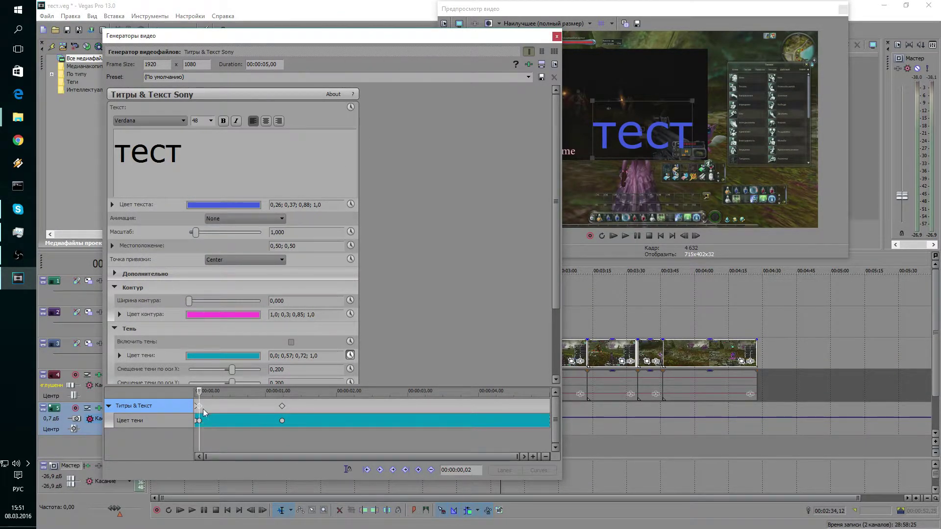
left_click(242, 206)
left_click(256, 236)
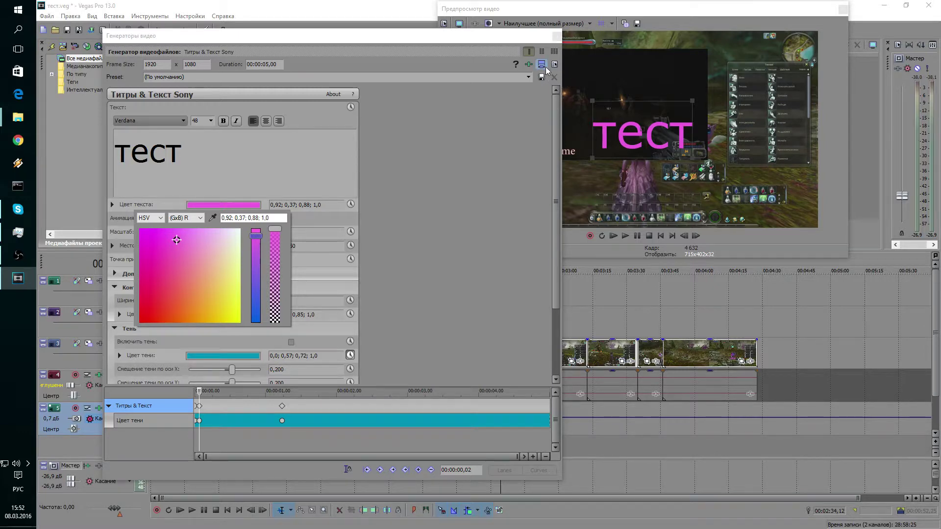
Step: Match the title to the event length, make the 1:07 keyframe's text blue, and close the settings
left_click(546, 67)
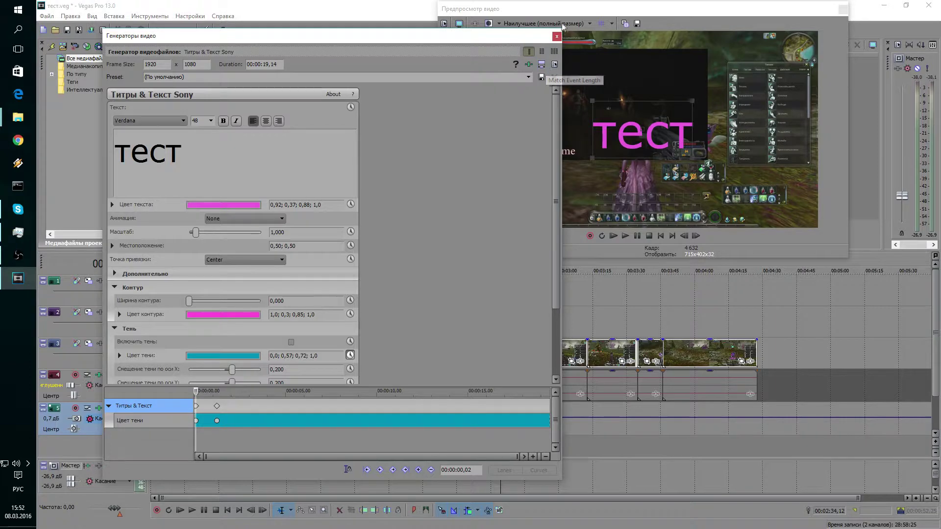
left_click_drag(221, 405, 218, 410)
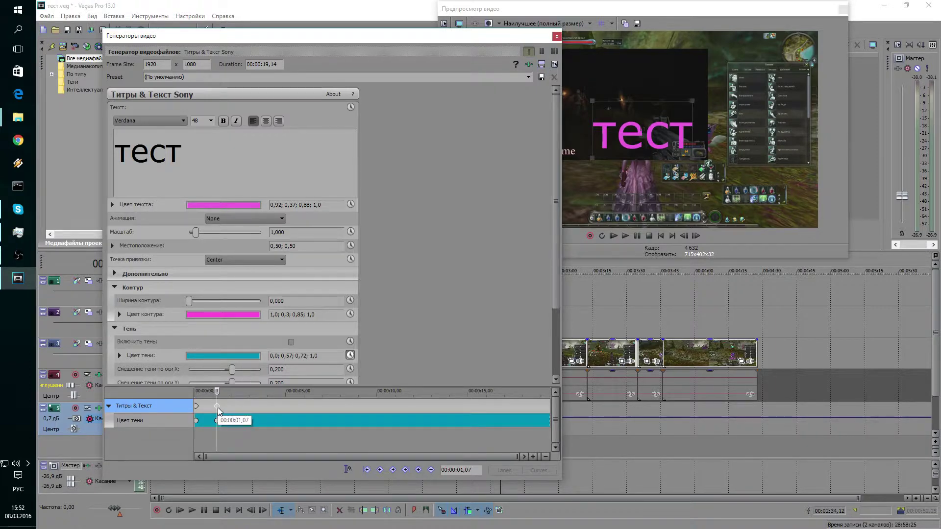
right_click(217, 407)
key("Escape")
left_click(204, 204)
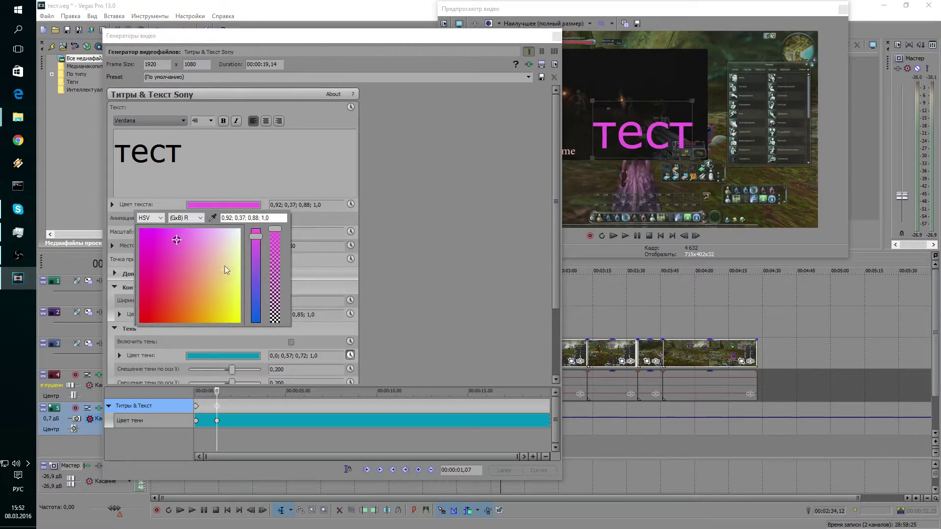
left_click(253, 311)
left_click(490, 99)
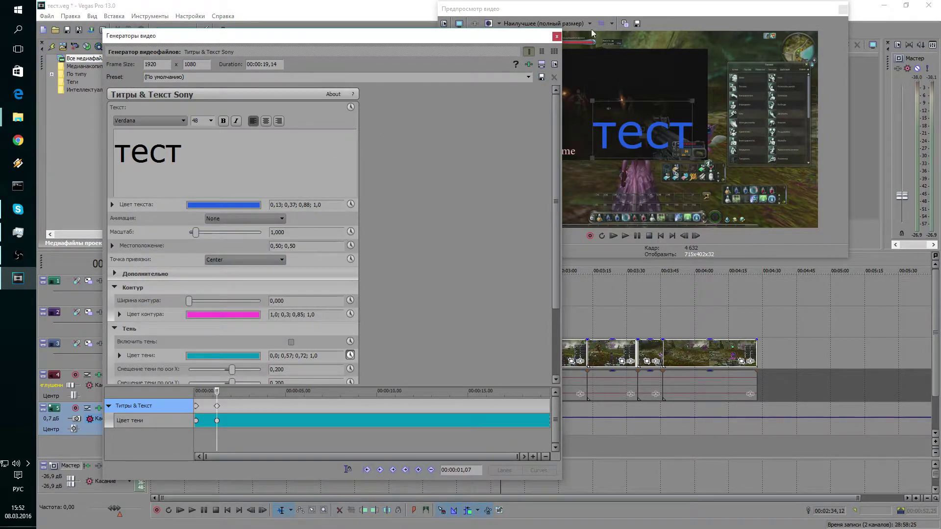
left_click(556, 37)
mouse_move(500, 385)
left_mouse_down()
mouse_move(529, 382)
mouse_move(507, 385)
left_mouse_up()
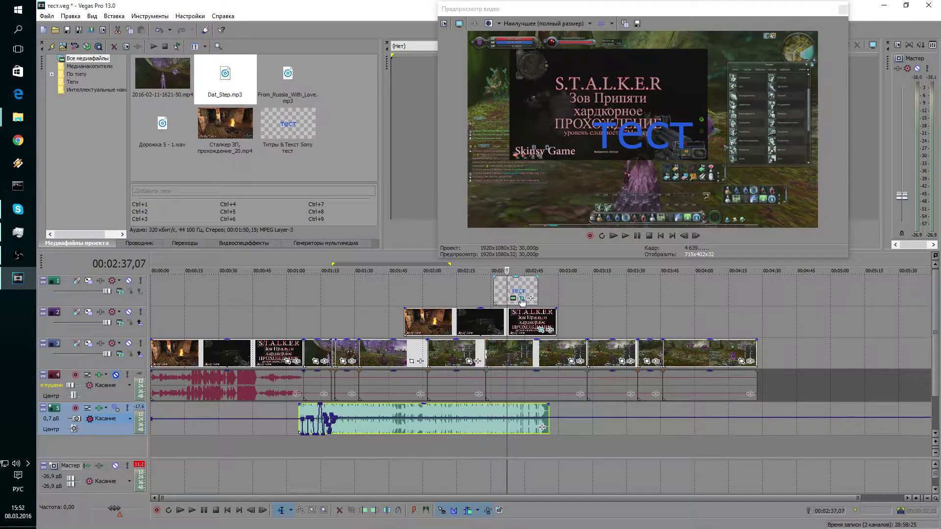
left_click(522, 299)
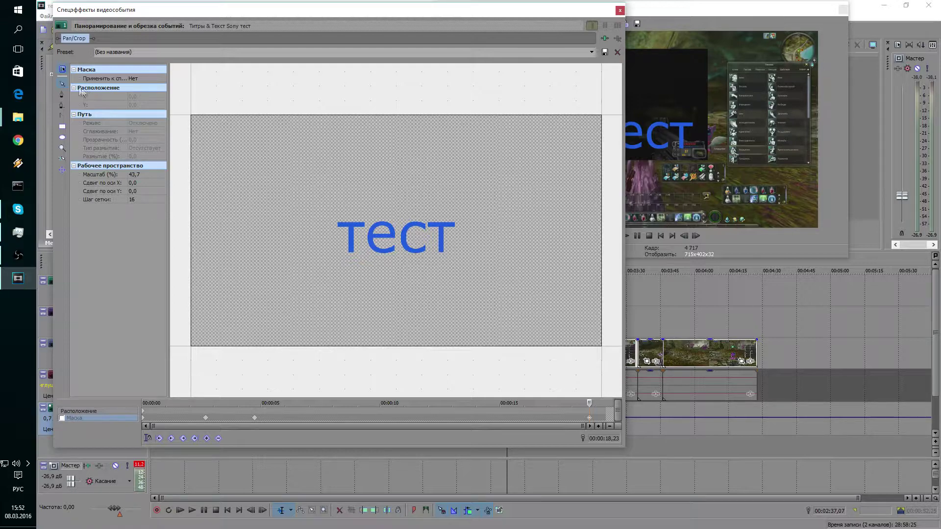
left_click(63, 70)
left_click(62, 70)
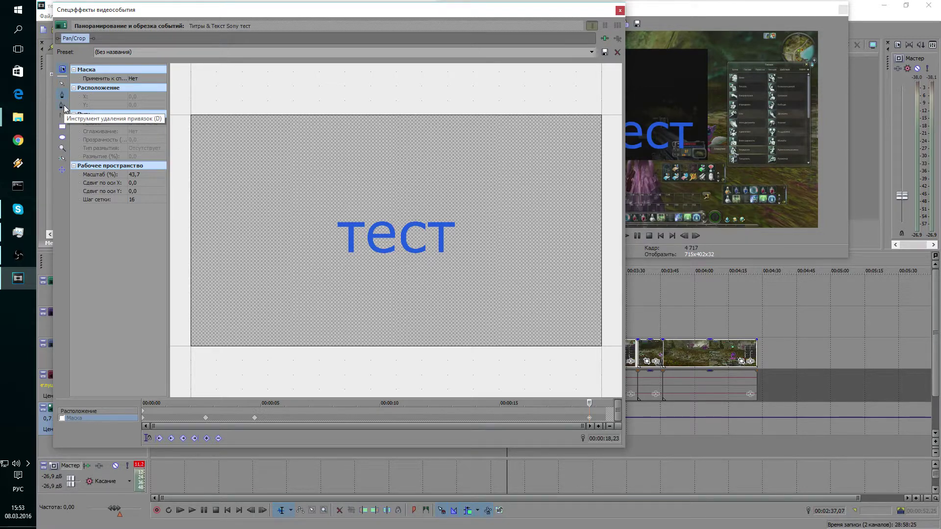
left_click(206, 420)
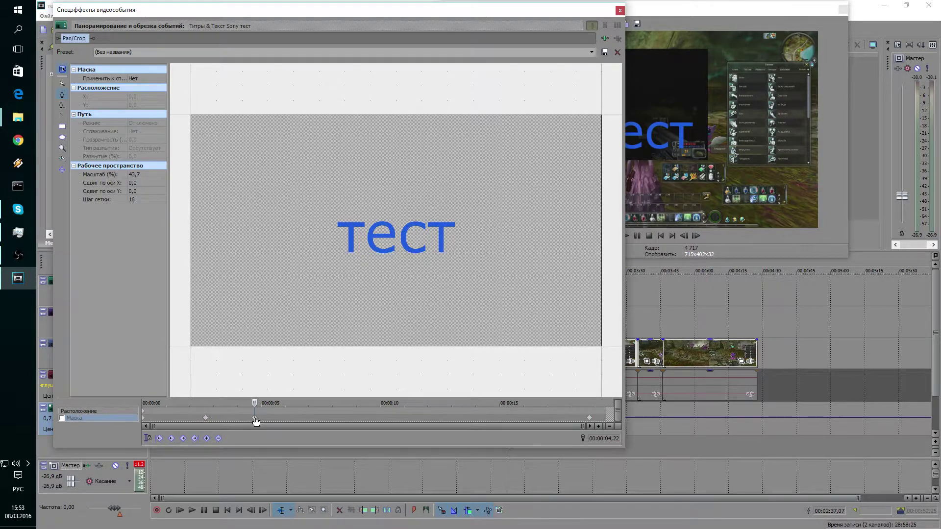
left_click(134, 175)
type("600")
key("Return")
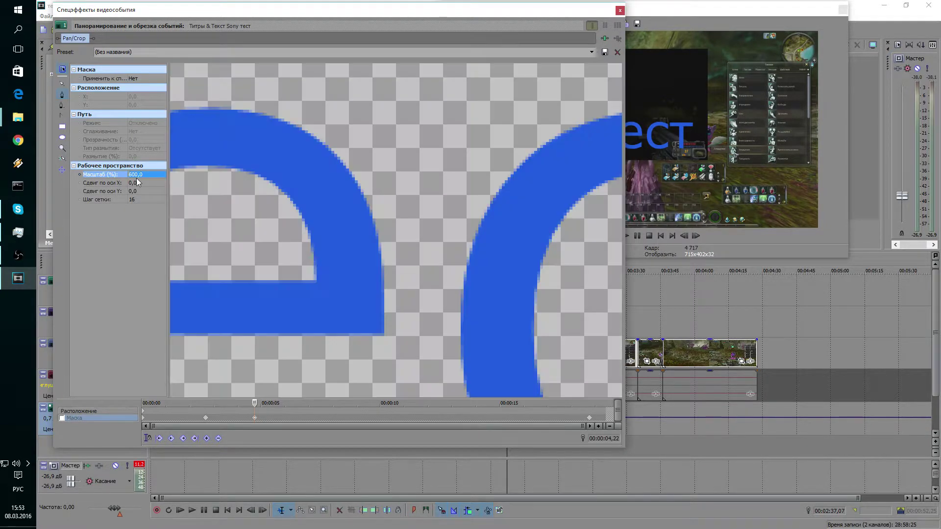
left_click(206, 418)
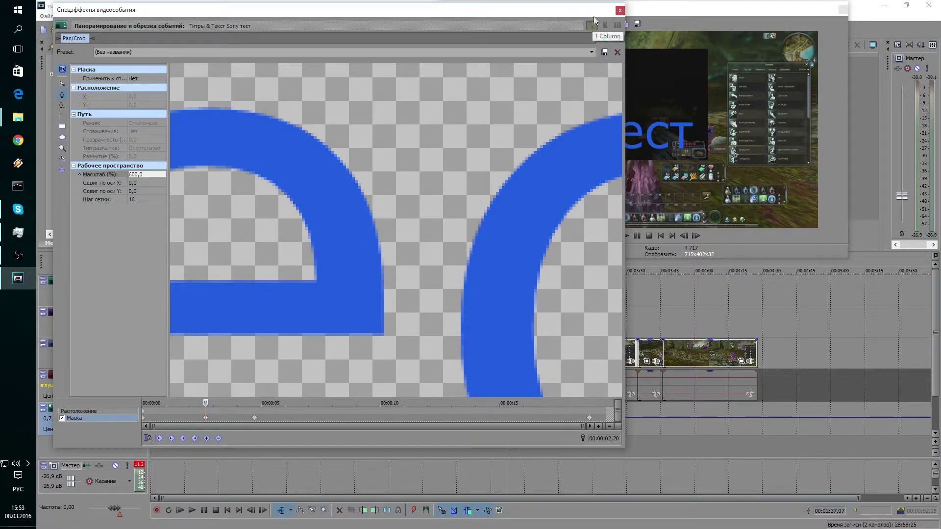
left_click(620, 10)
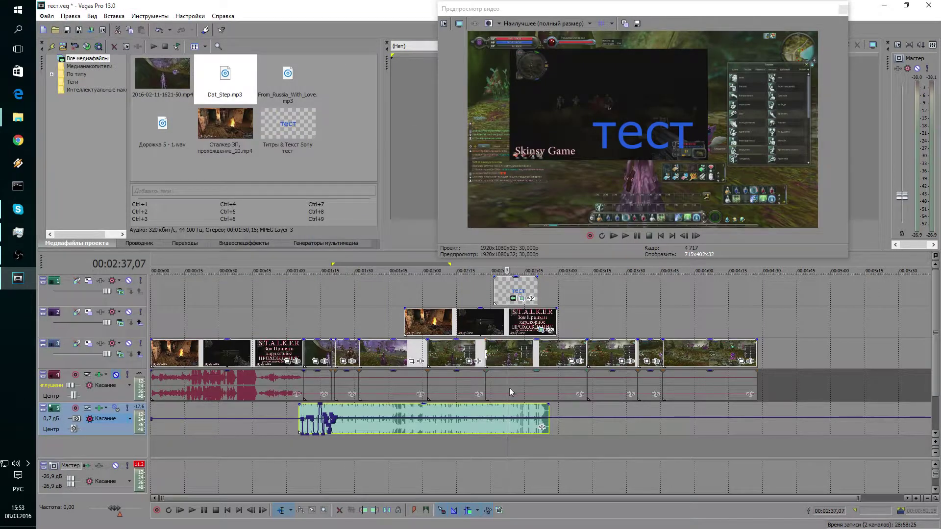
Step: Scrub back to the тест title frame and save the project
mouse_move(510, 387)
left_mouse_down()
mouse_move(520, 380)
mouse_move(505, 379)
left_mouse_up()
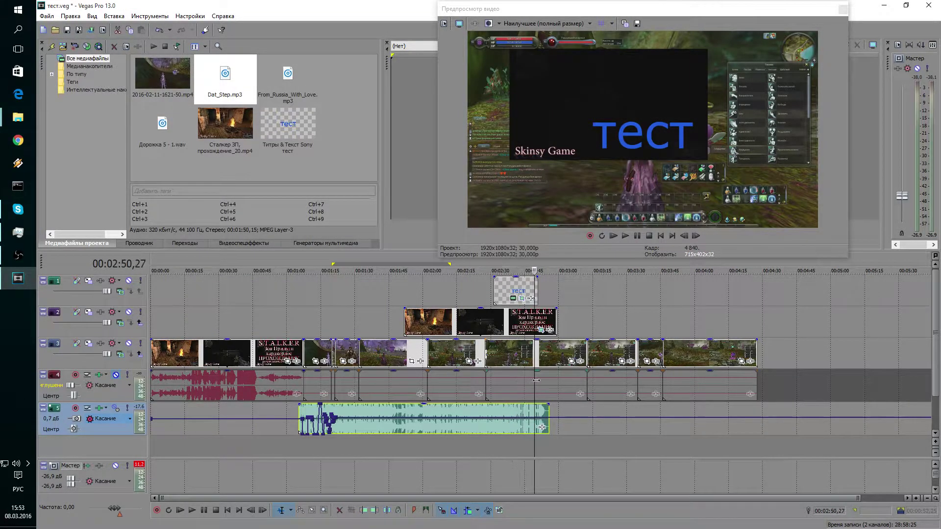
left_click_drag(505, 379, 493, 380)
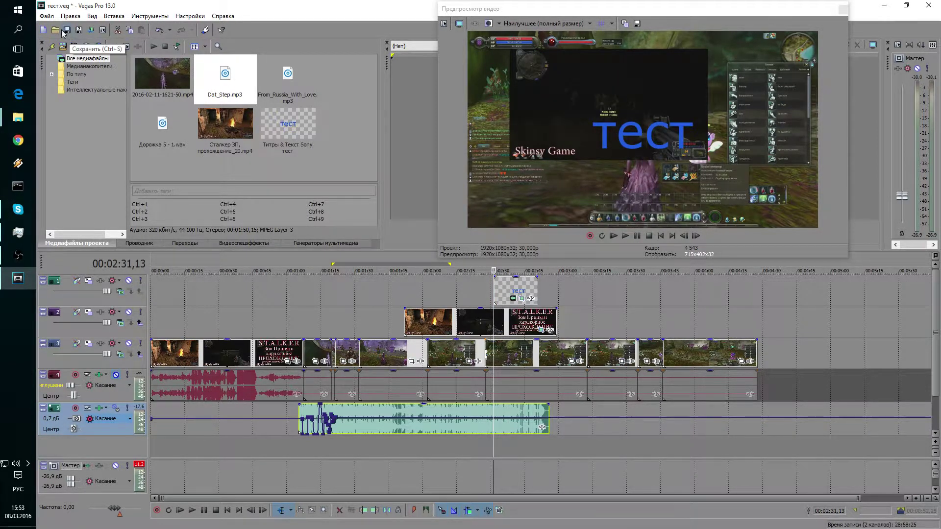
left_click(55, 18)
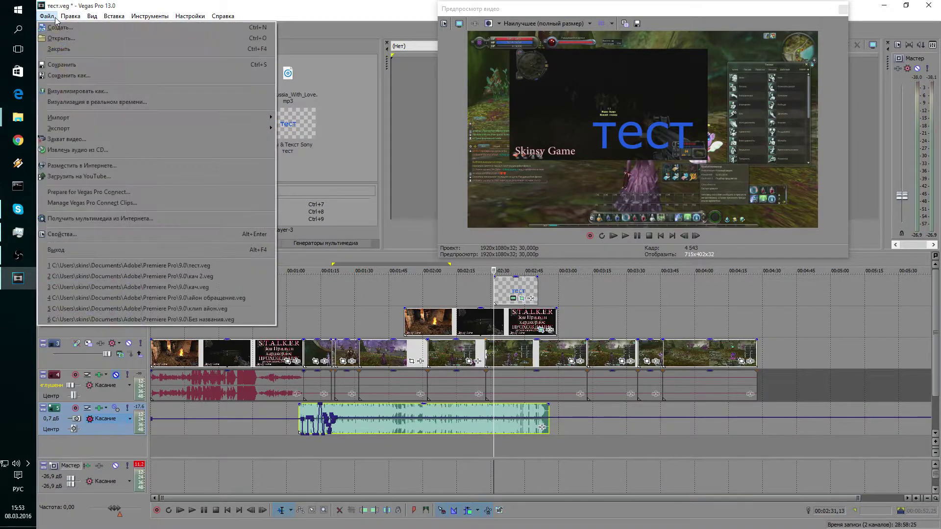
left_click(65, 65)
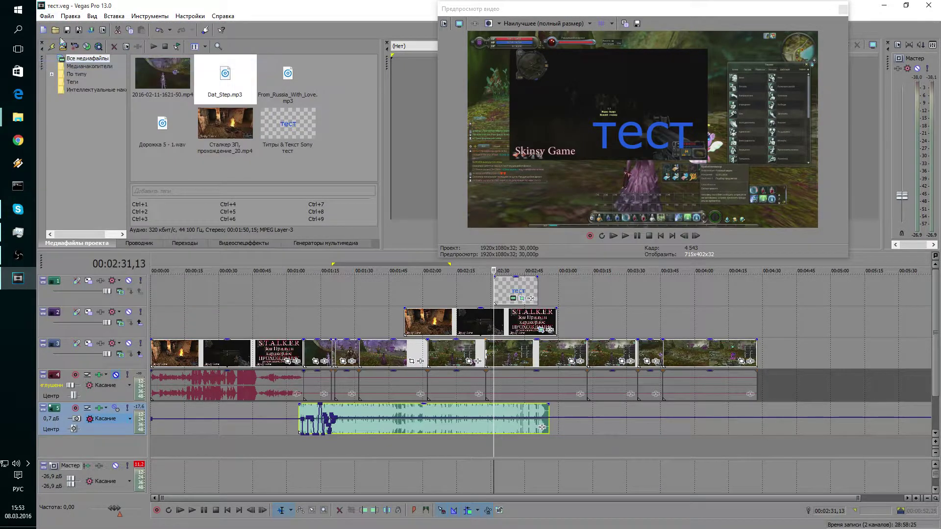
Step: Open Save As and cancel it, then start shortening the preview window
left_click(47, 16)
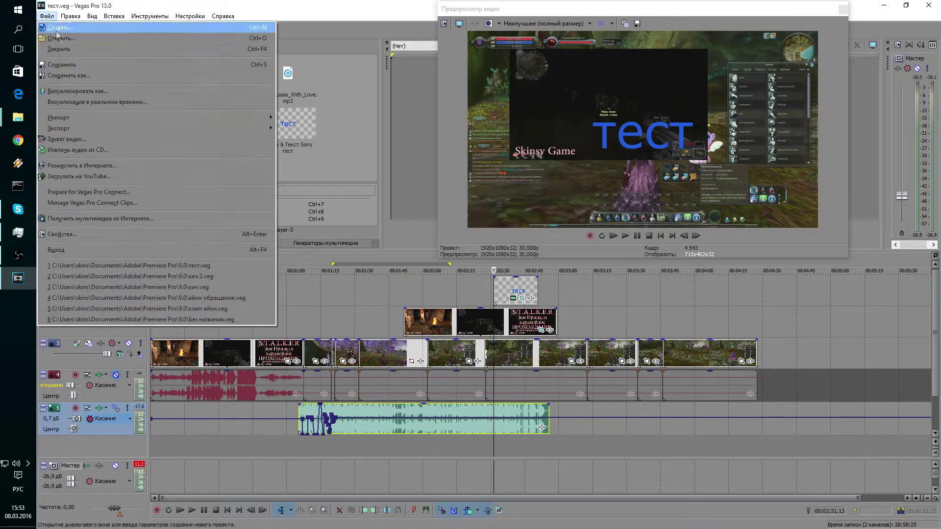
left_click(78, 77)
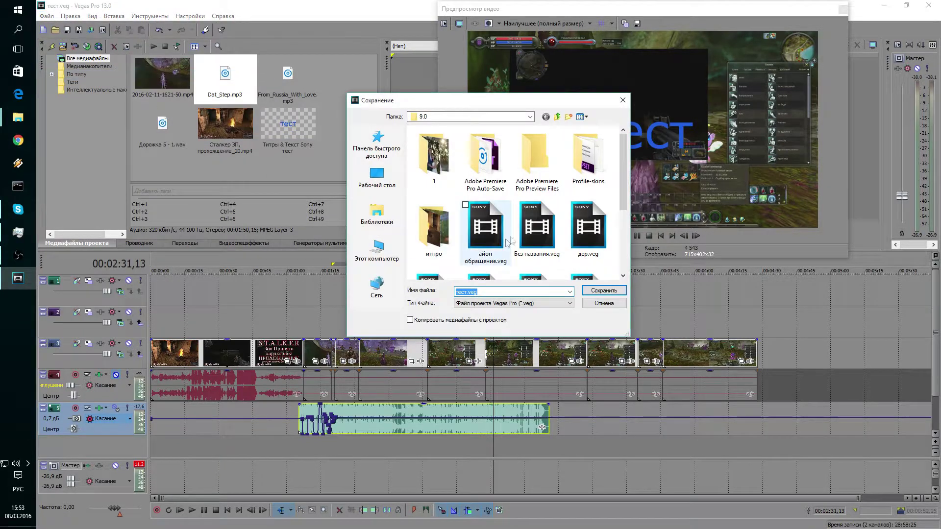
left_click(622, 100)
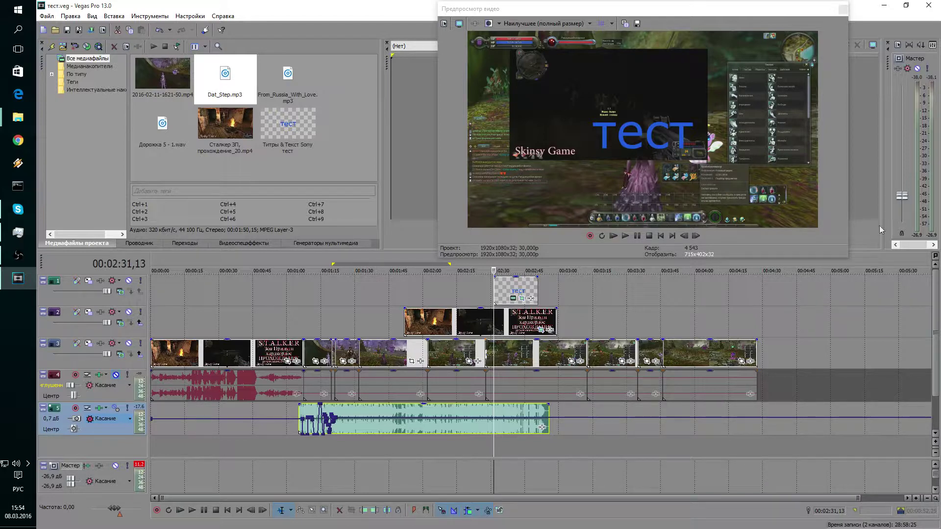
mouse_move(687, 3)
left_mouse_down()
mouse_move(686, 94)
mouse_move(708, 7)
left_mouse_up()
Step: Move the floating video preview window toward the centre of the screen
mouse_move(717, 17)
left_mouse_down()
mouse_move(524, 154)
mouse_move(602, 34)
mouse_move(720, 36)
left_mouse_up()
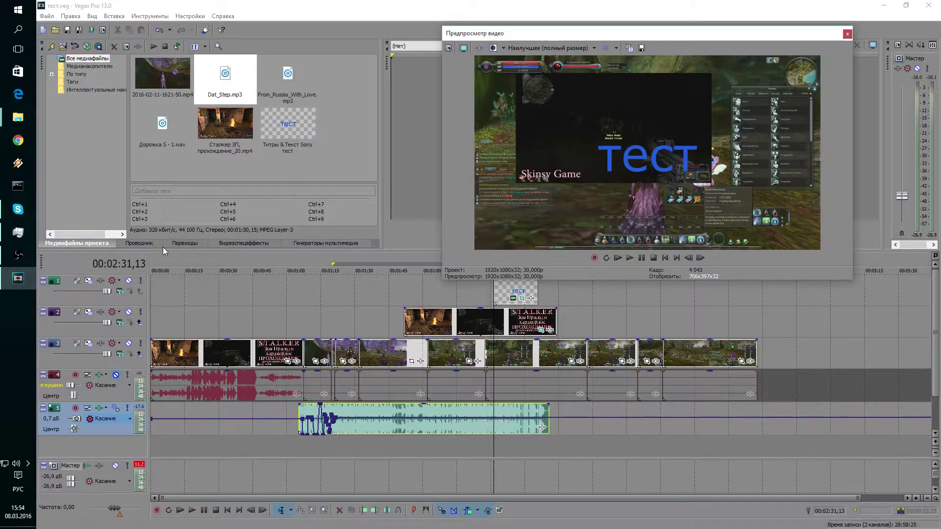
Step: Open the Transitions library and expand the OFX transitions group
left_click(142, 243)
left_click(179, 244)
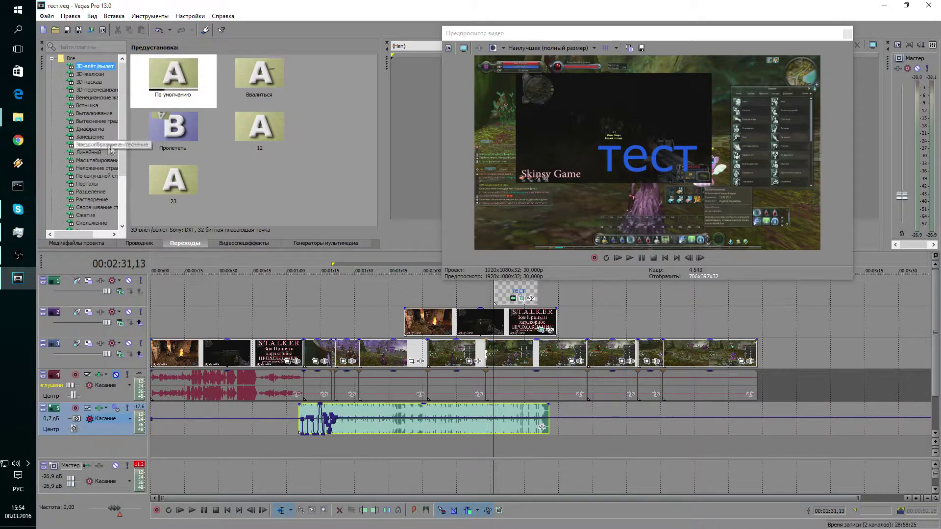
left_click_drag(121, 162, 121, 206)
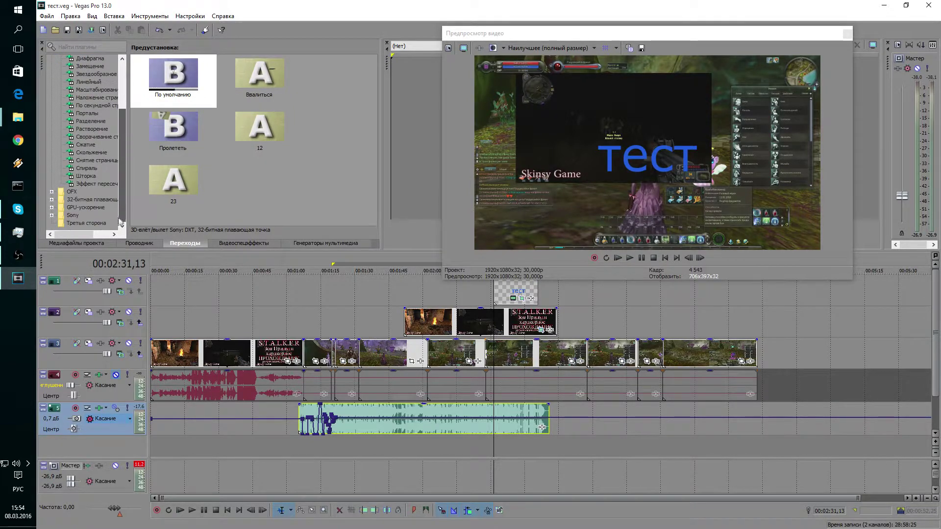
left_click(52, 192)
left_click_drag(123, 191, 127, 201)
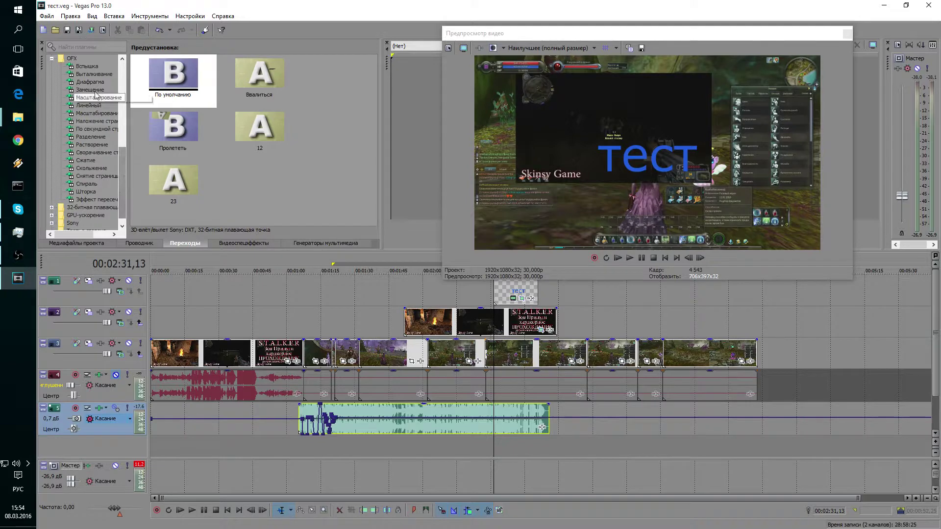
Step: Browse the Вспышка and Сворачивание страницы presets, then display the Штора presets
left_click(87, 66)
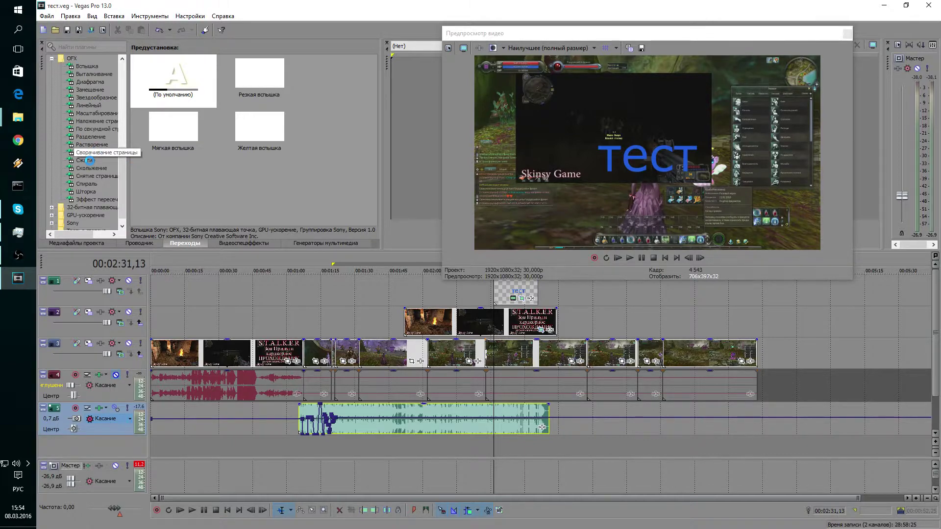
left_click(87, 154)
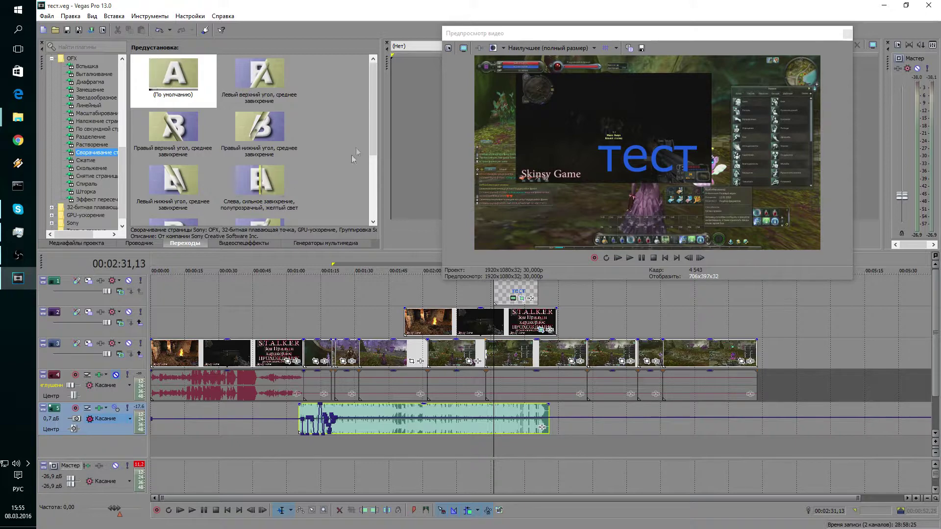
left_click_drag(376, 136, 376, 200)
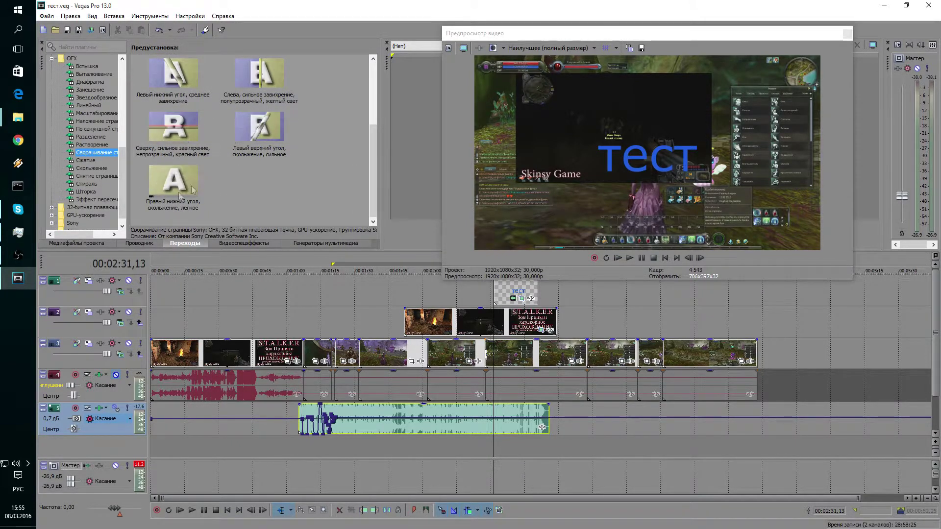
left_click(88, 192)
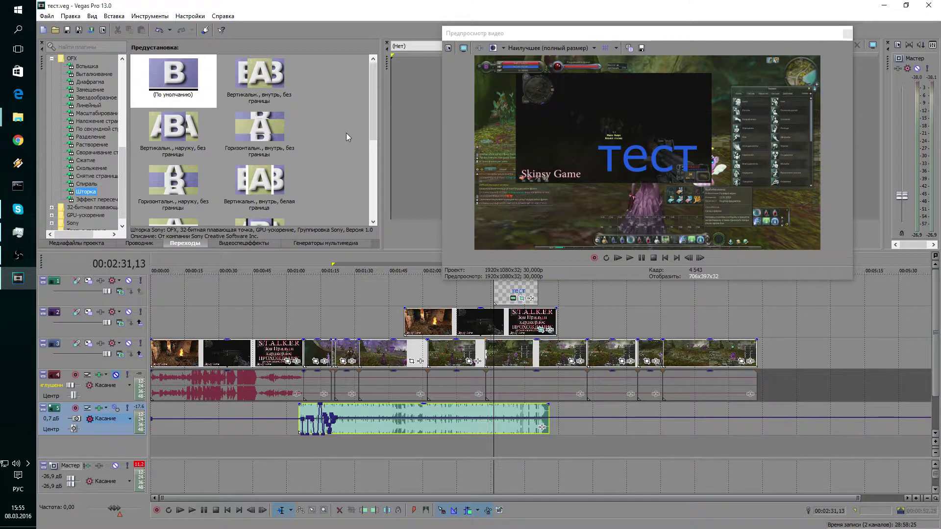
left_click_drag(280, 130, 415, 353)
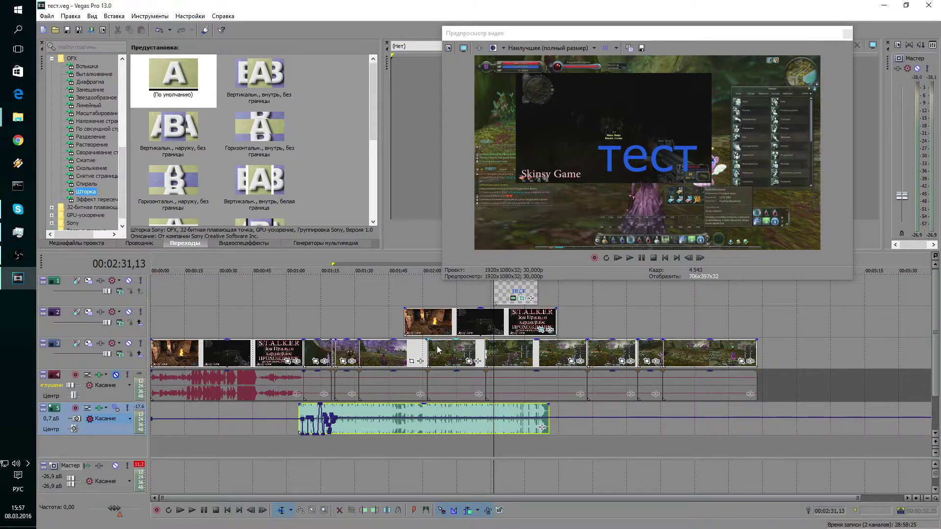
Step: Split the track 2 Stalker event at 00:02:21,13 with S
left_click(472, 320)
key("s")
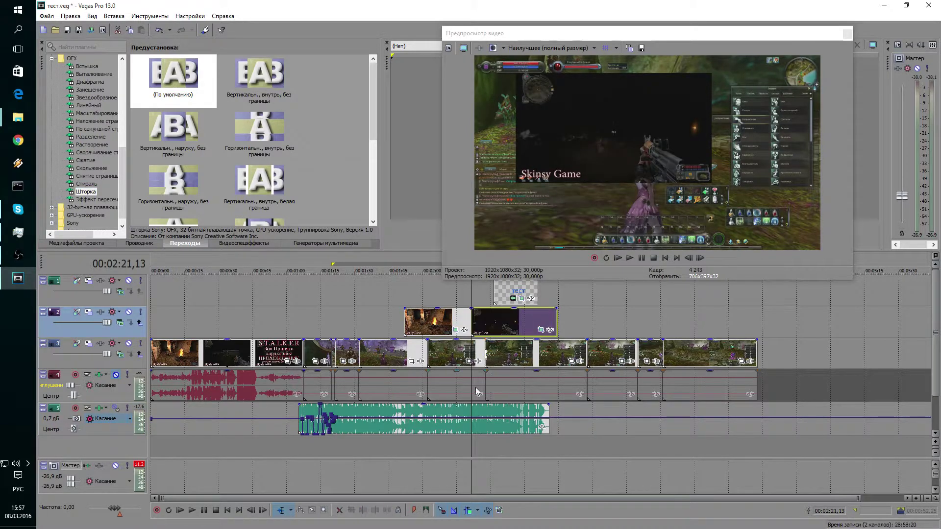
left_click_drag(471, 387, 503, 389)
Step: After a trial split and undo on track 2, lengthen the тест title event rightward
key("s")
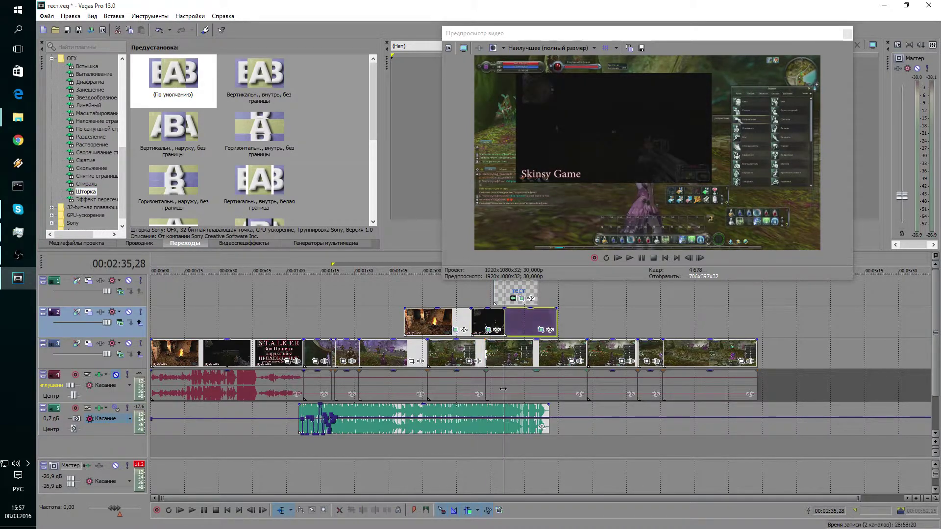
left_click(487, 322)
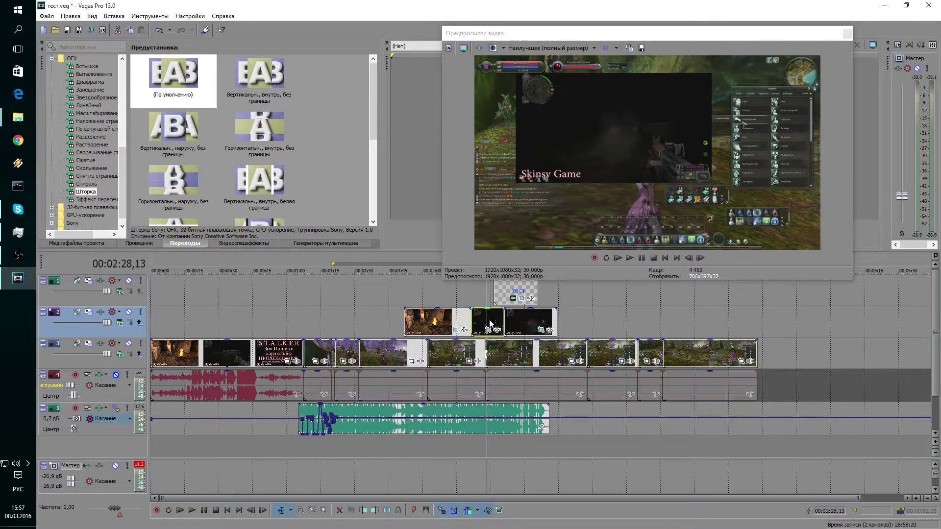
key("Delete")
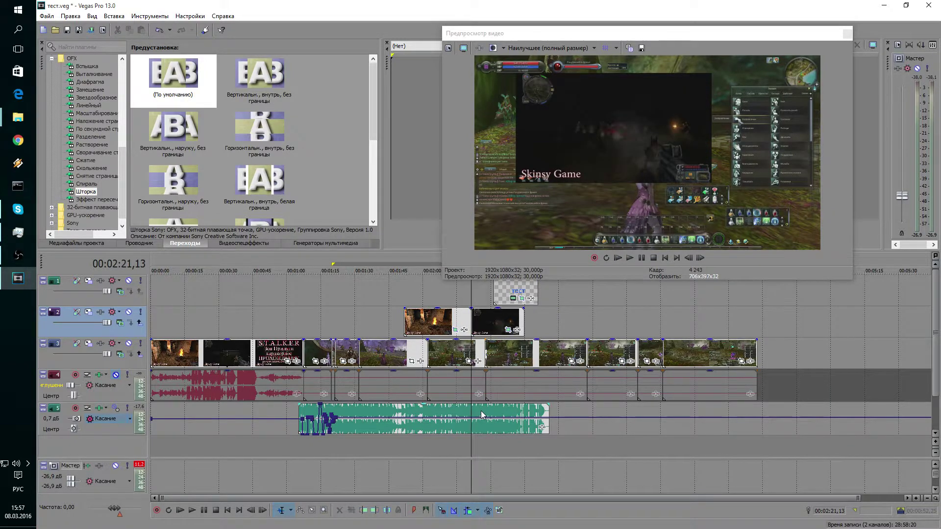
key("ctrl+z")
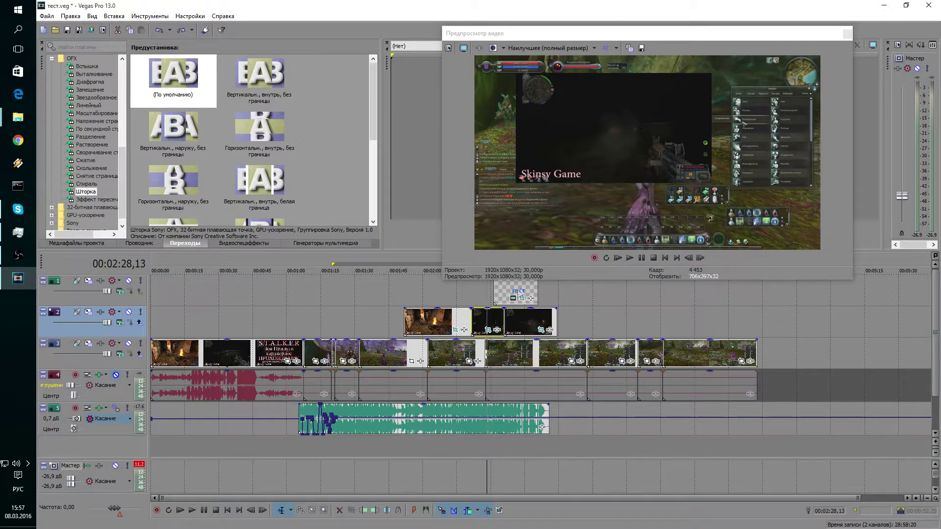
left_click_drag(538, 290, 558, 290)
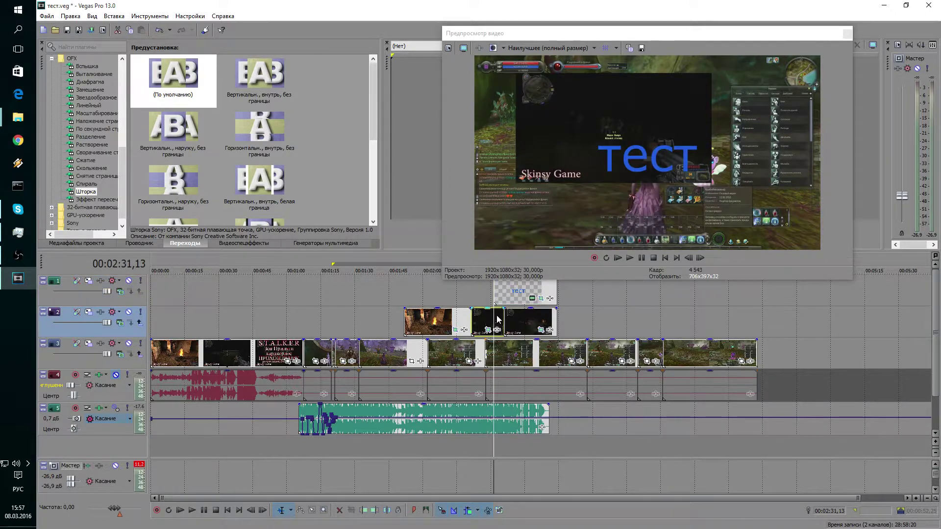
Step: Delete the short dark event on track 2 beneath the title
key("ctrl+z")
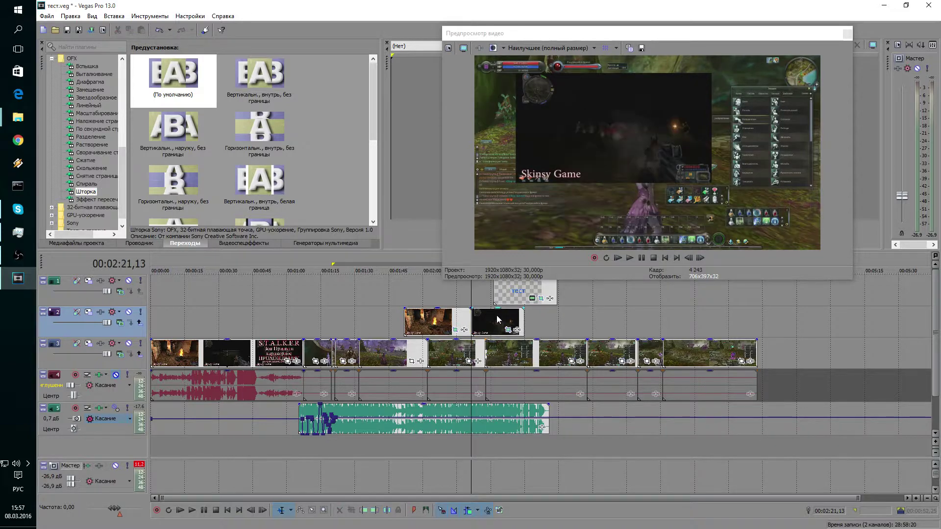
key("ctrl+shift+z")
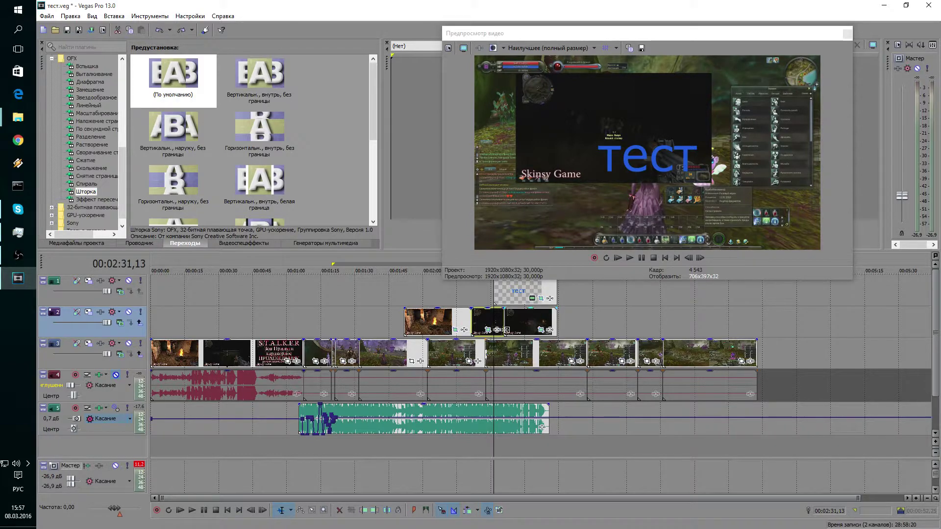
key("Delete")
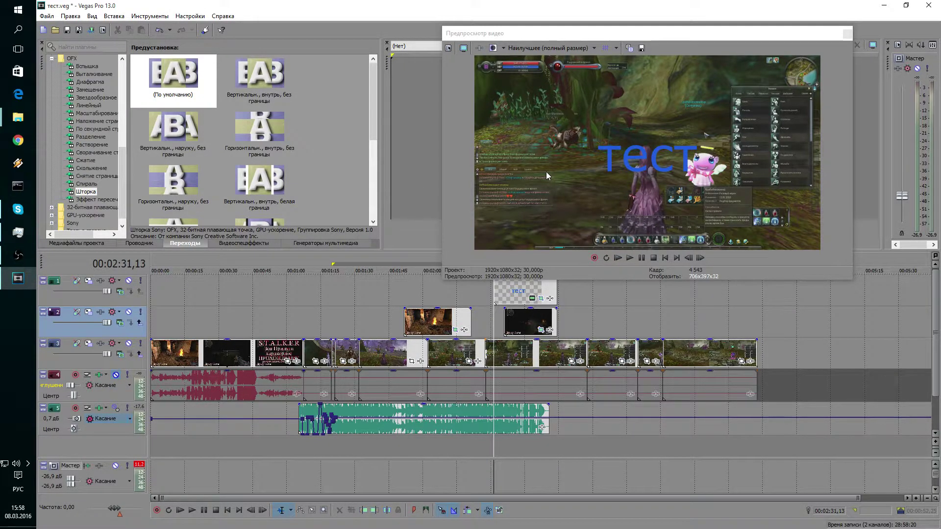
Step: Check the result at 00:02:39,12, save the Vegas project and minimize Vegas
mouse_move(584, 33)
left_mouse_down()
mouse_move(692, 225)
mouse_move(685, 194)
left_mouse_up()
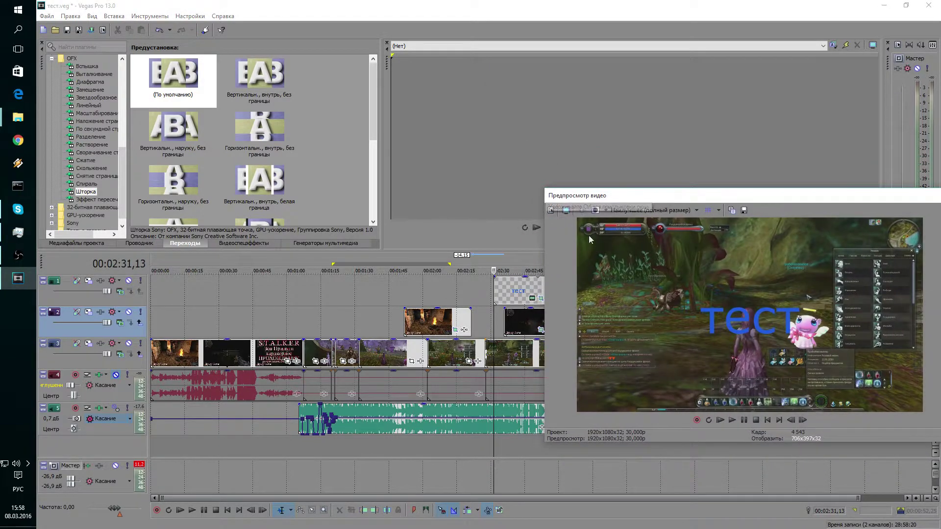
left_click(504, 268)
left_click(512, 289)
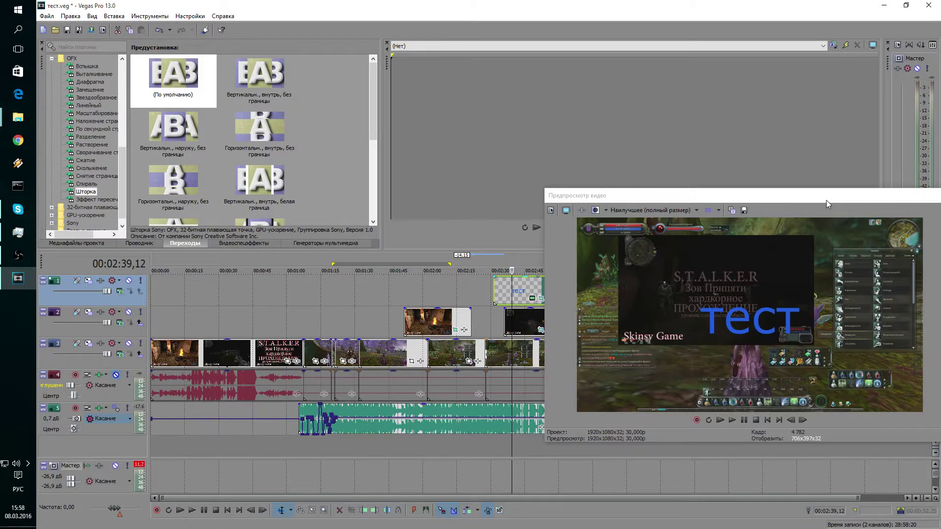
left_click_drag(827, 200, 638, 138)
left_click(930, 5)
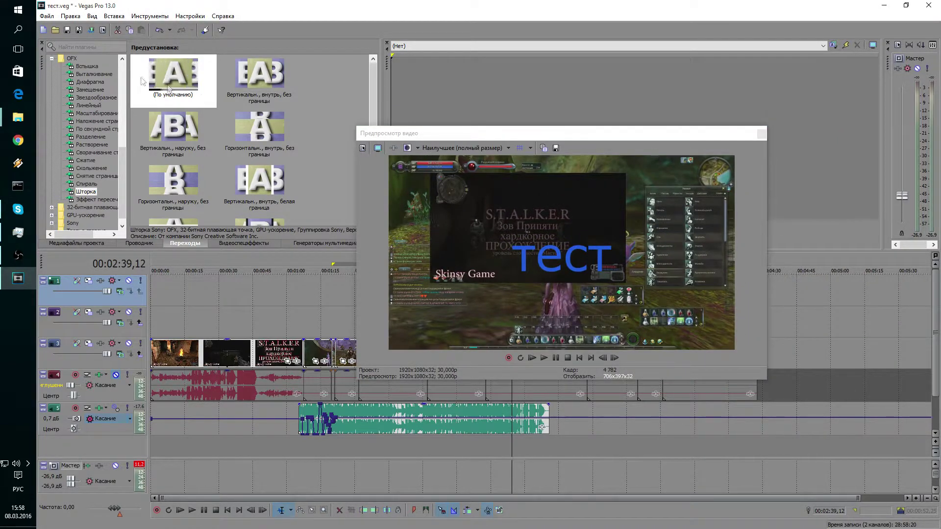
left_click(67, 30)
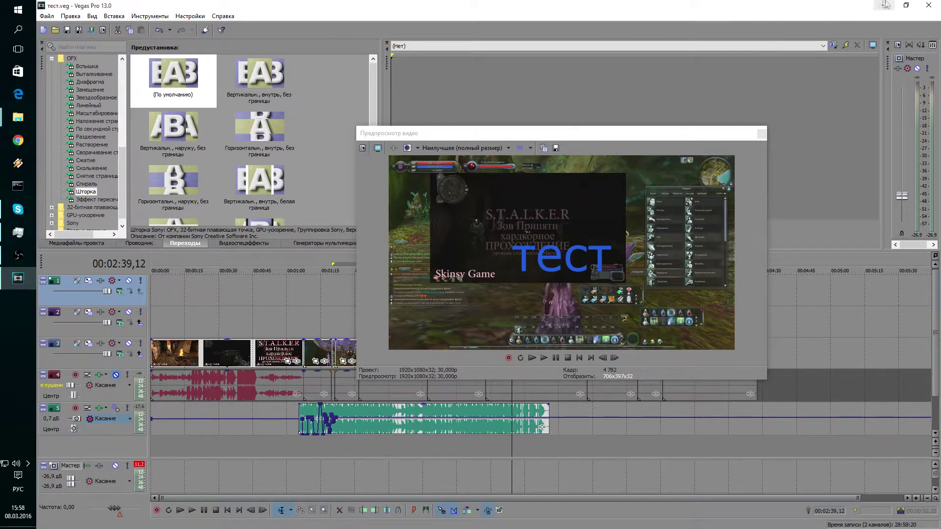
left_click(884, 5)
left_click(18, 9)
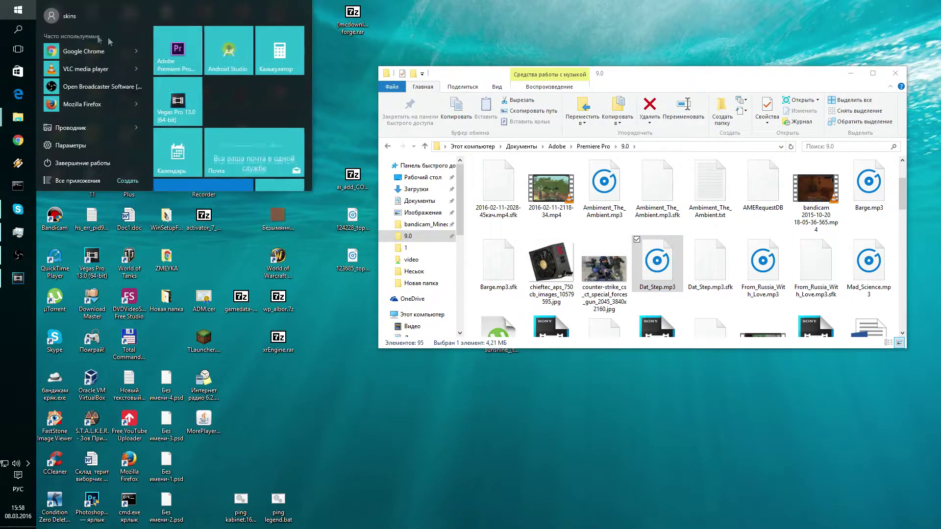
Step: Launch Adobe Premiere Pro CC 2015 from its Start menu tile
left_click(192, 62)
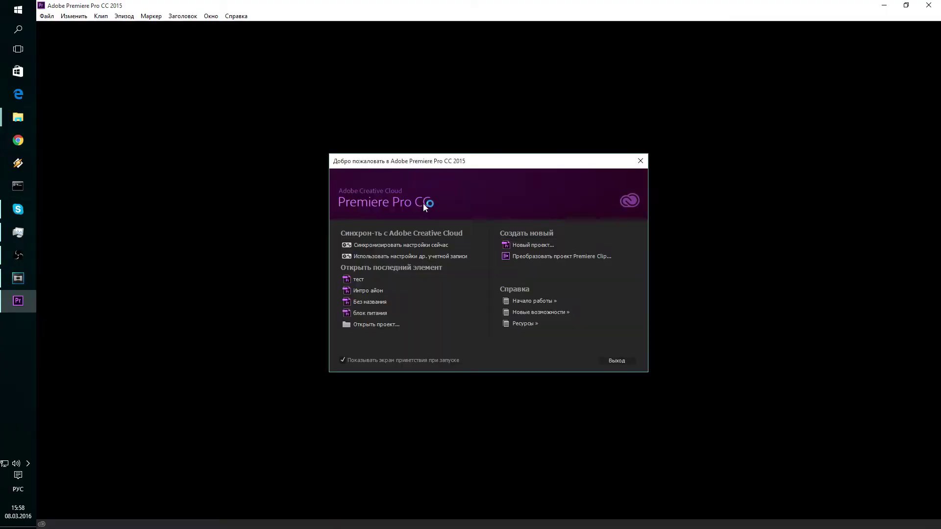
Step: Open the recent тест project and return to Premiere once it finishes loading
left_click(357, 276)
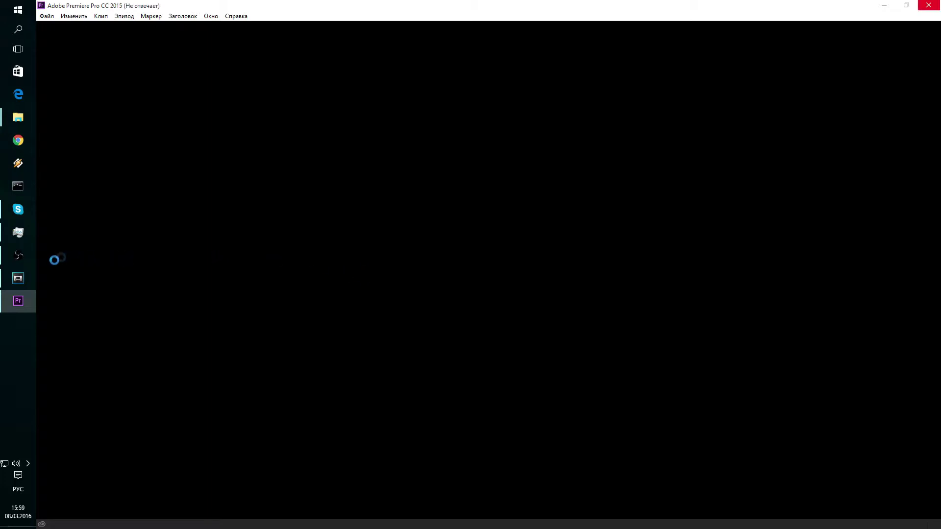
left_click(26, 281)
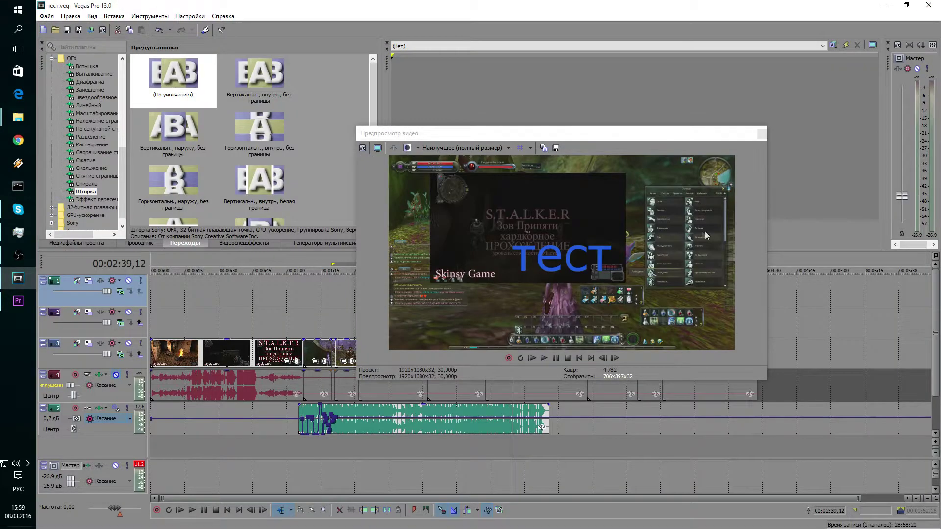
left_click_drag(697, 138, 820, 27)
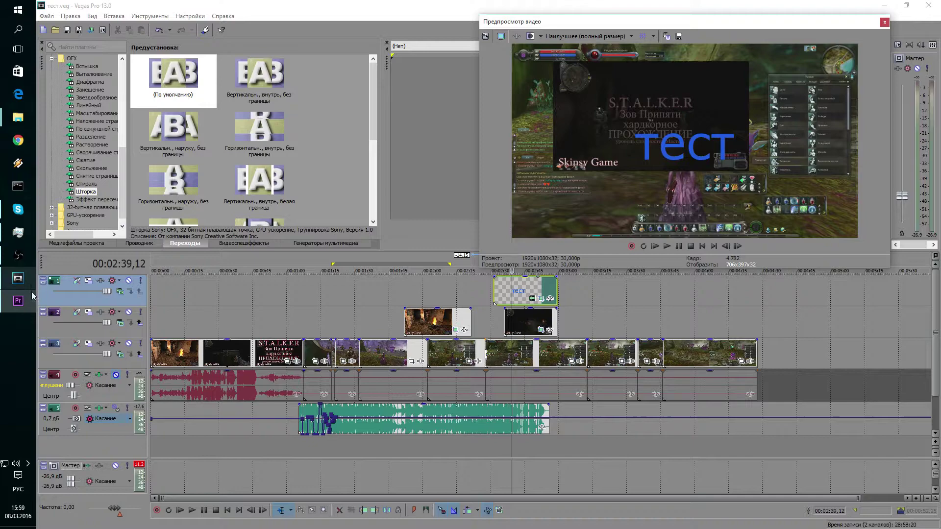
left_click(10, 281)
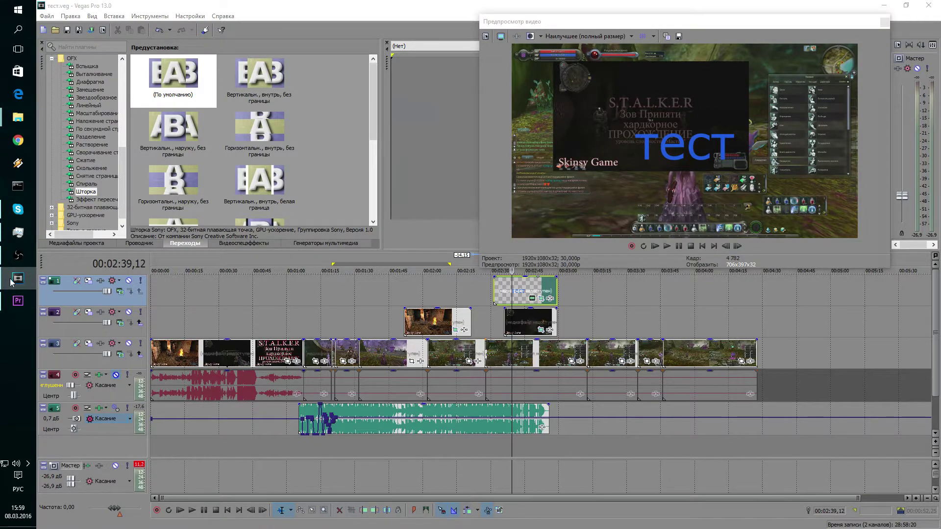
left_click(17, 305)
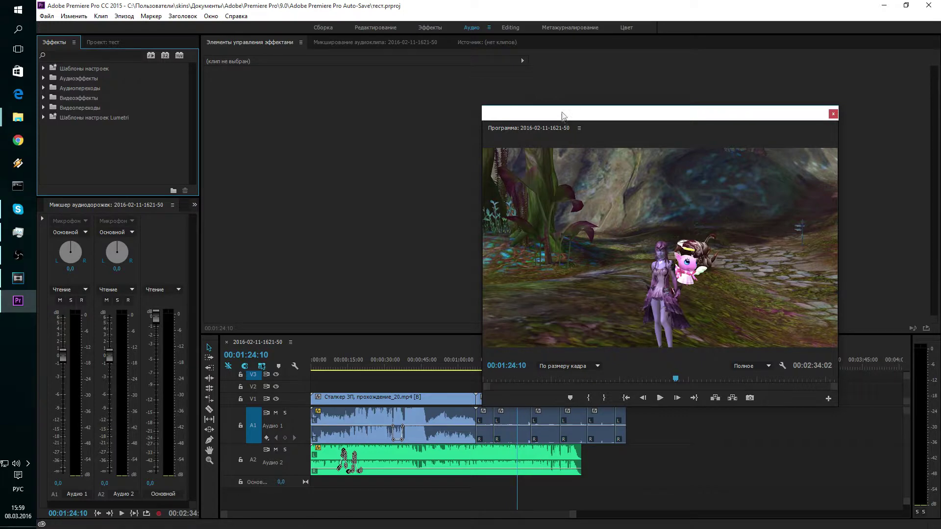
Step: Select the V3 Counter-Strike image clip and put the playhead at 00:01:42:05
left_click_drag(561, 114, 685, 127)
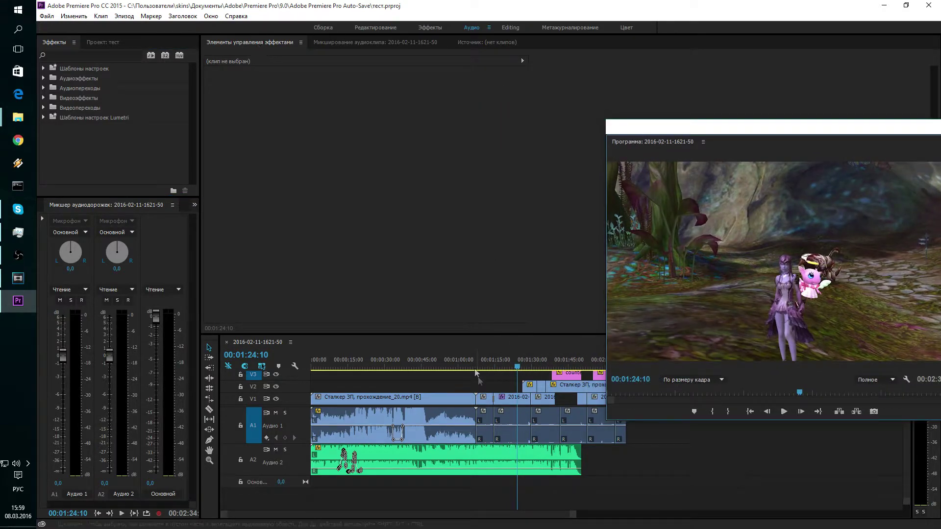
left_click(566, 373)
left_click(562, 364)
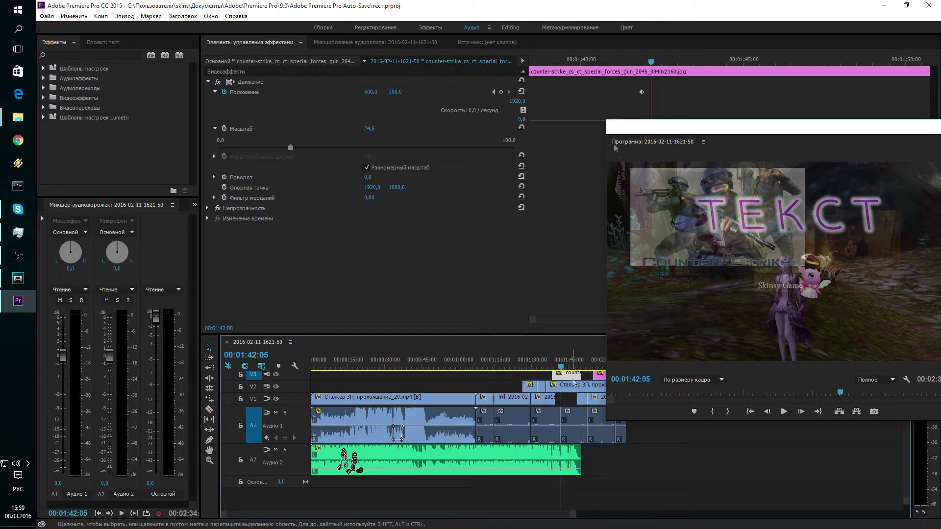
Step: Float the Program monitor on the right and show the image's Effect Controls
mouse_move(640, 129)
left_mouse_down()
mouse_move(332, 84)
mouse_move(34, 198)
mouse_move(56, 168)
left_mouse_up()
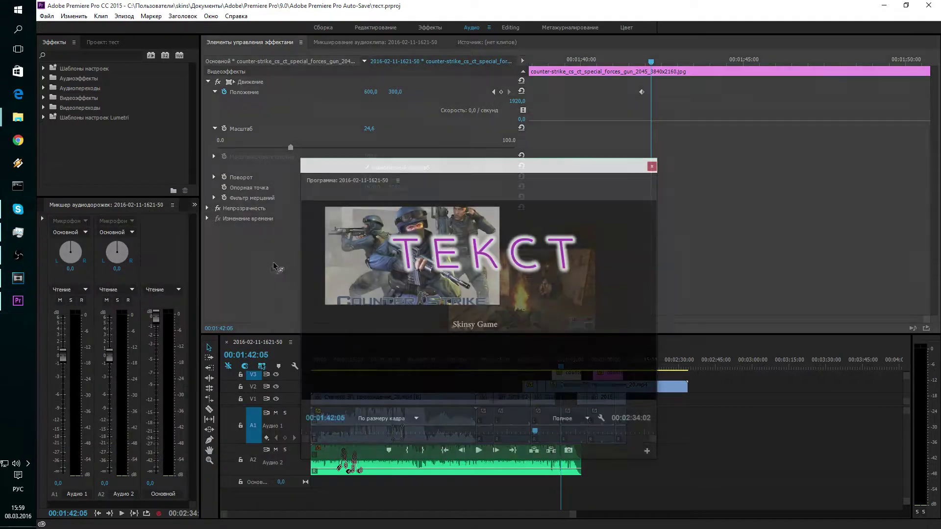
left_click_drag(304, 181, 273, 266)
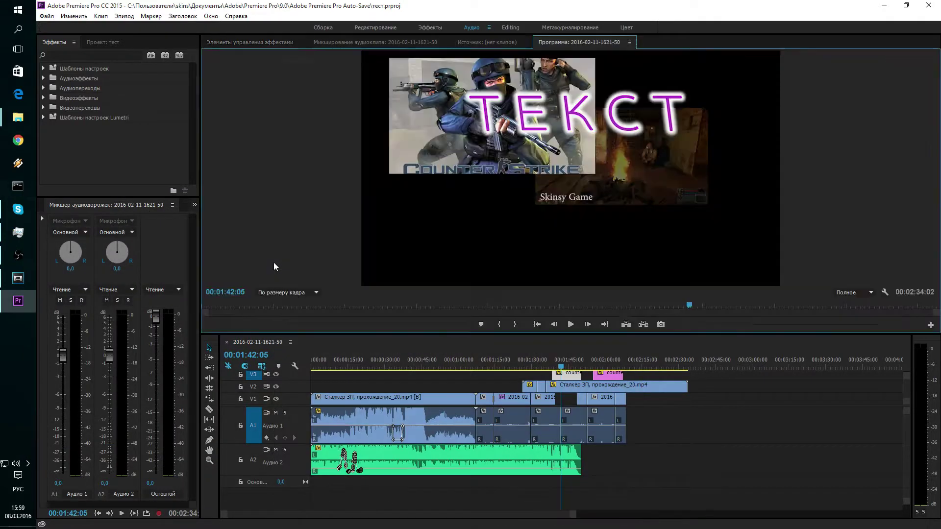
mouse_move(564, 42)
left_mouse_down()
mouse_move(30, 350)
mouse_move(256, 236)
left_mouse_up()
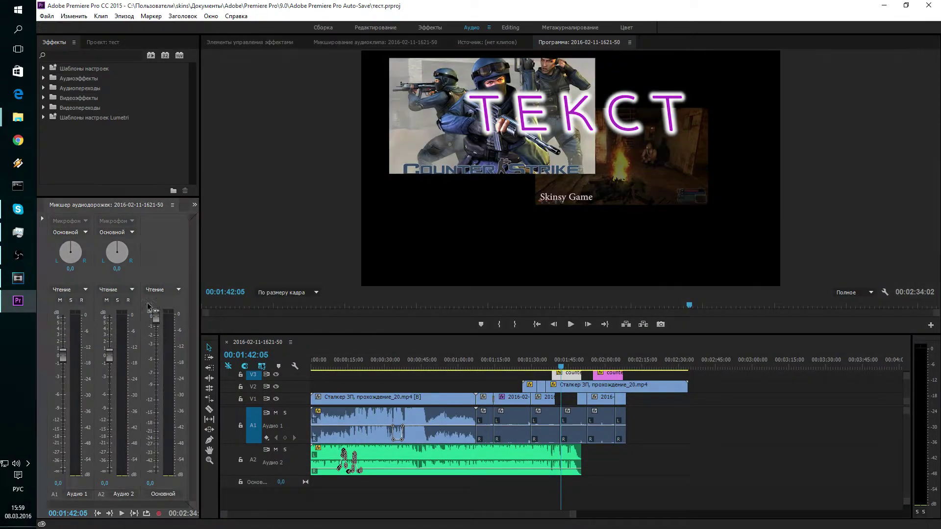
left_click_drag(551, 45, 5, 426)
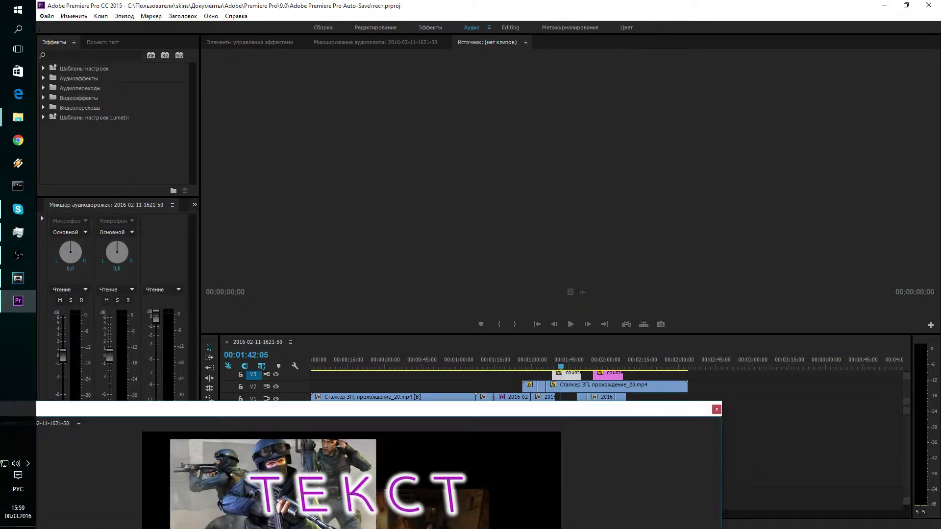
left_click_drag(99, 416, 472, 203)
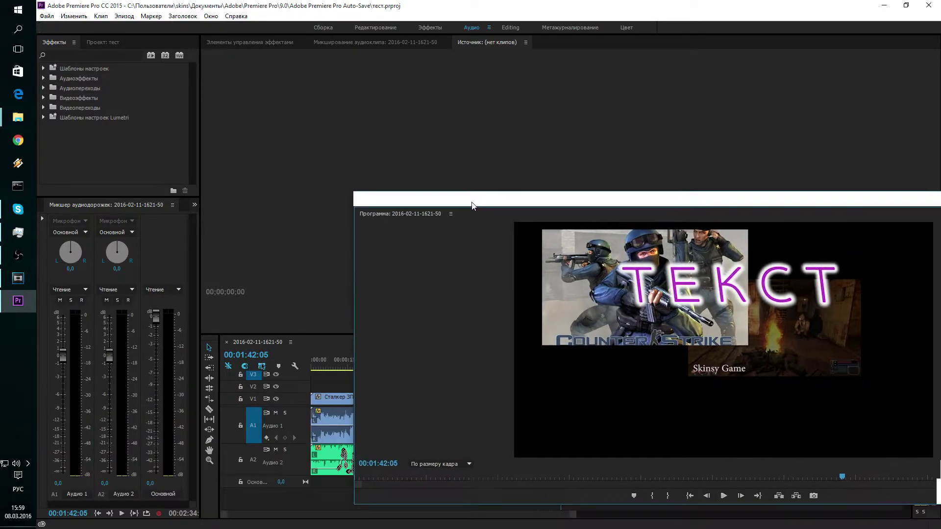
left_click_drag(351, 281, 628, 270)
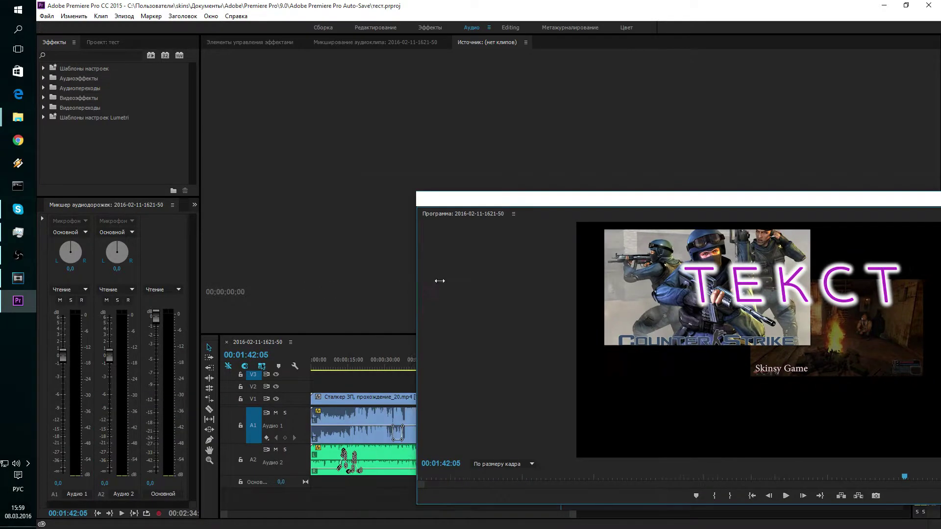
left_click_drag(662, 205, 659, 145)
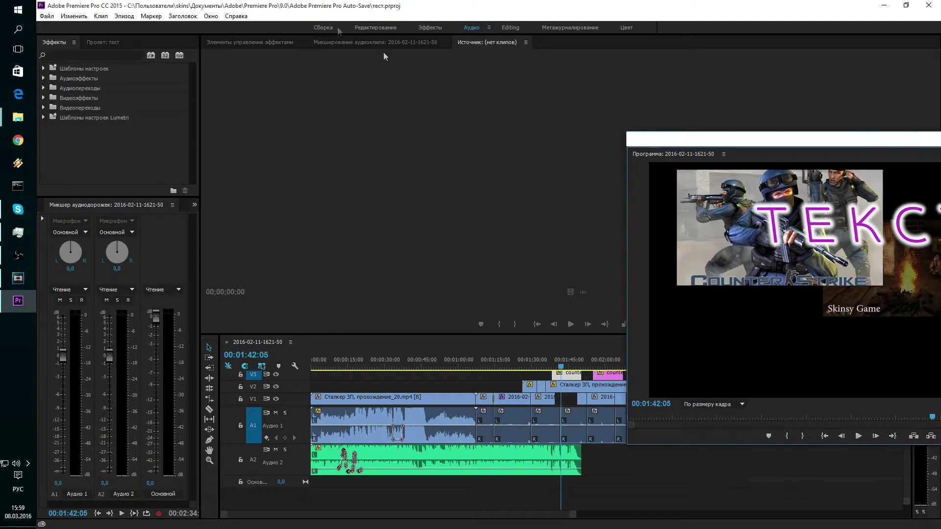
left_click(247, 42)
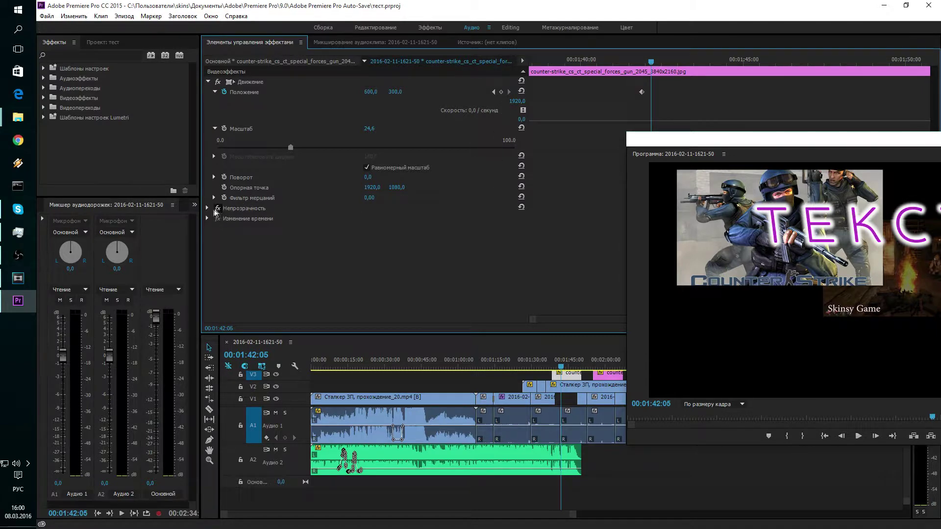
Step: Add an opacity keyframe at 00:01:42:05 on the Counter-Strike image and set it to 0%
left_click(207, 208)
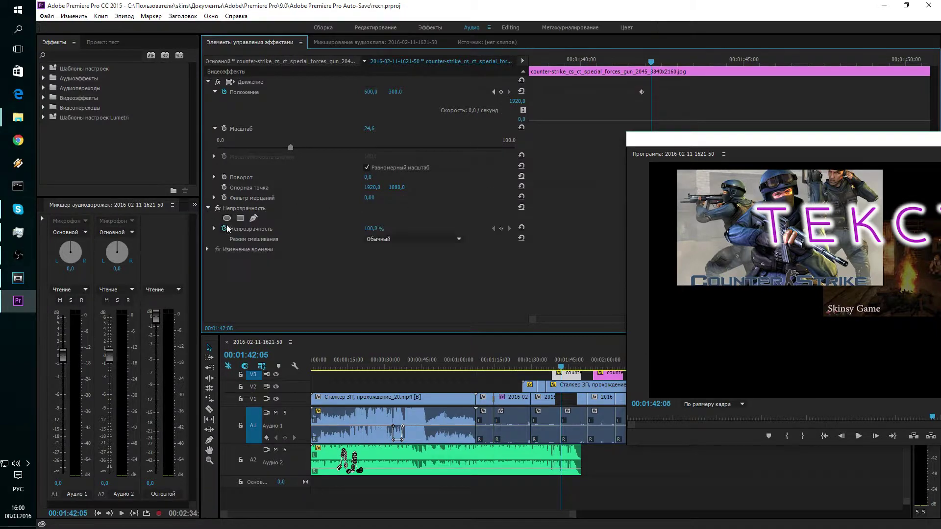
left_click(501, 228)
mouse_move(706, 145)
left_mouse_down()
mouse_move(734, 128)
mouse_move(157, 64)
mouse_move(657, 90)
mouse_move(668, 111)
left_mouse_up()
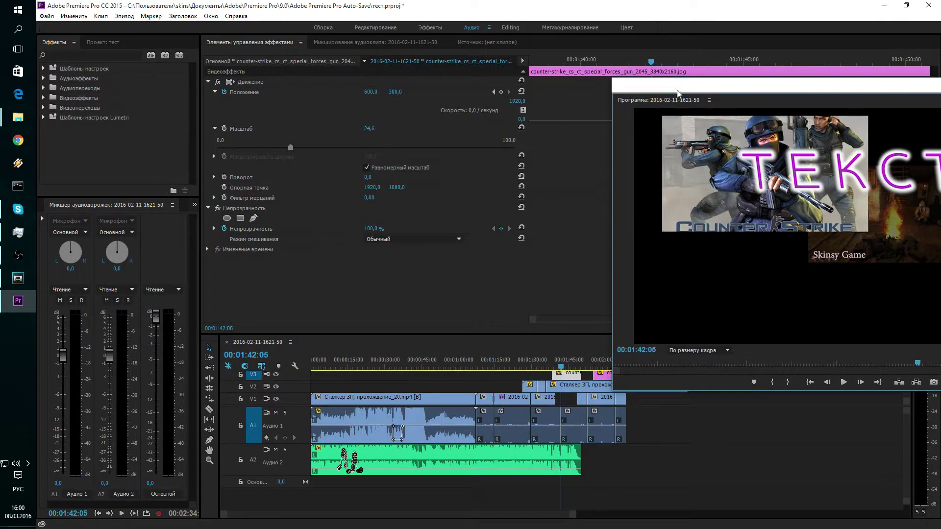
left_click_drag(678, 93, 752, 139)
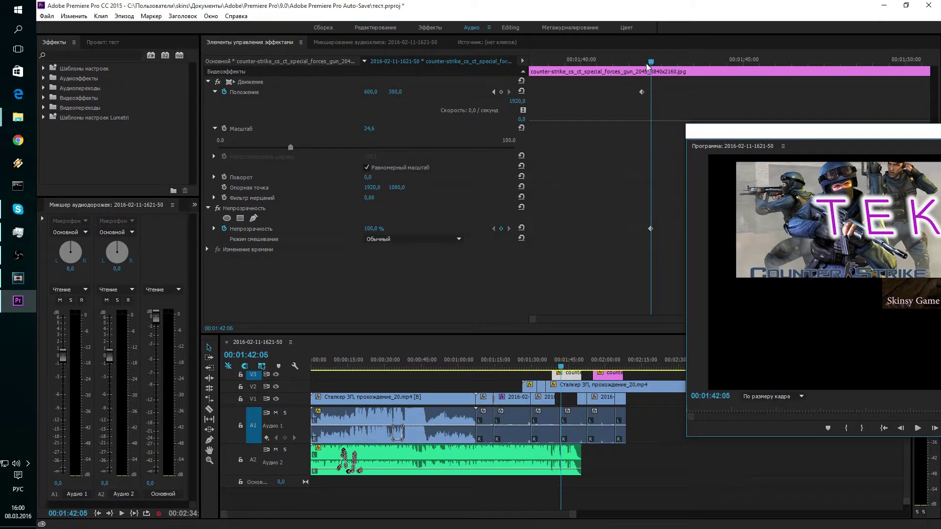
key("Left")
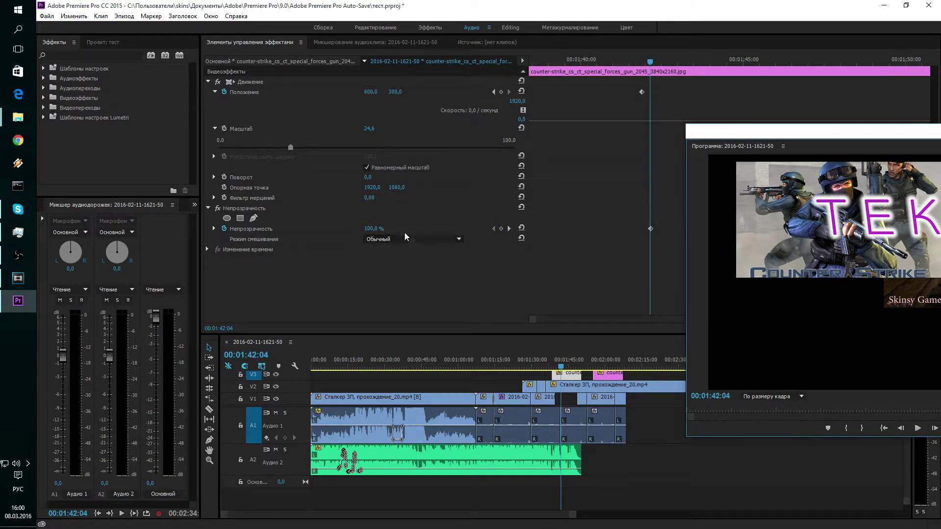
key("Right")
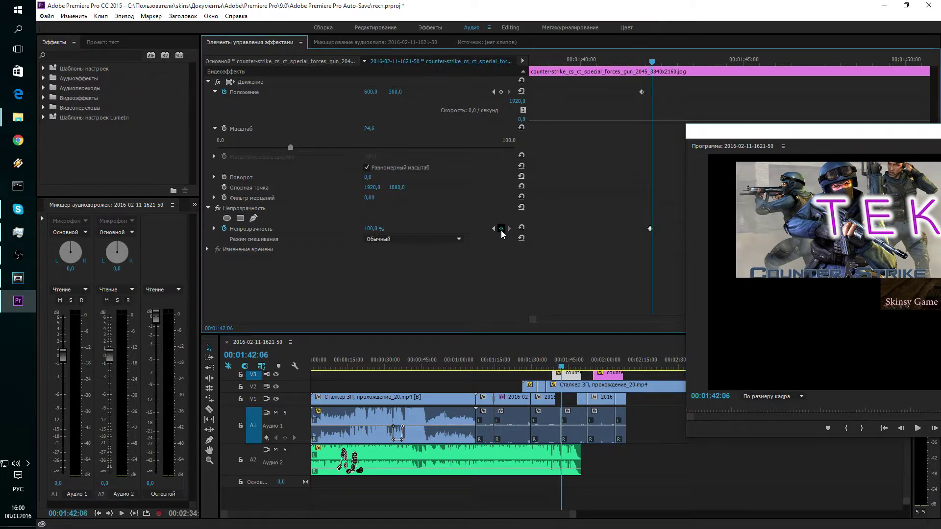
key("Right")
left_click(494, 229)
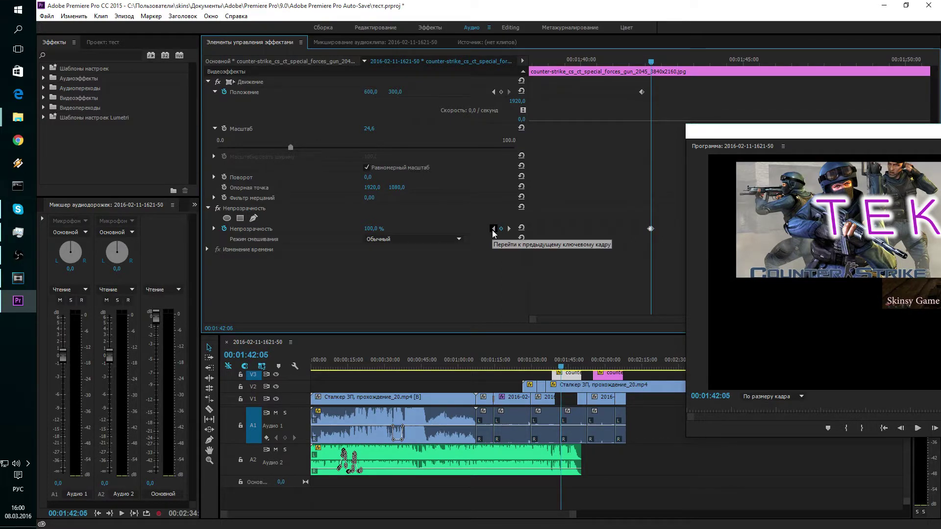
left_click(373, 229)
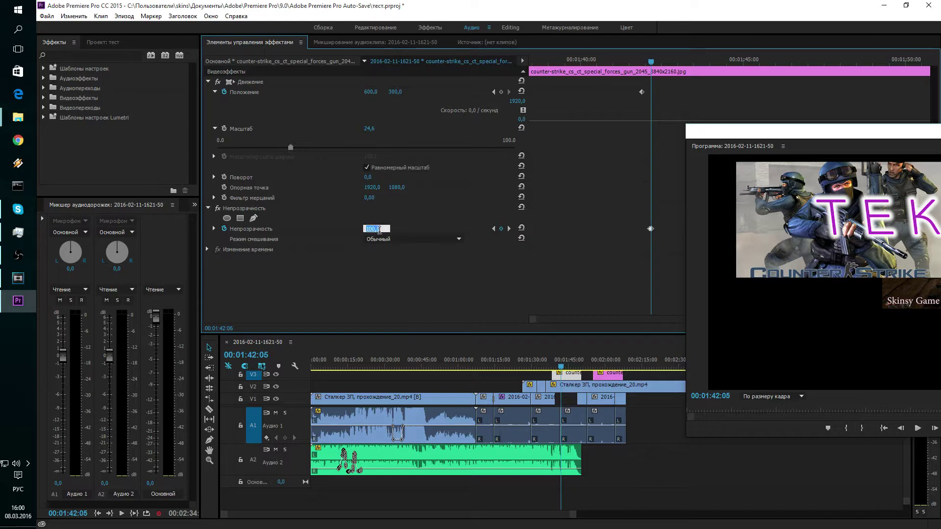
type("0")
key("Return")
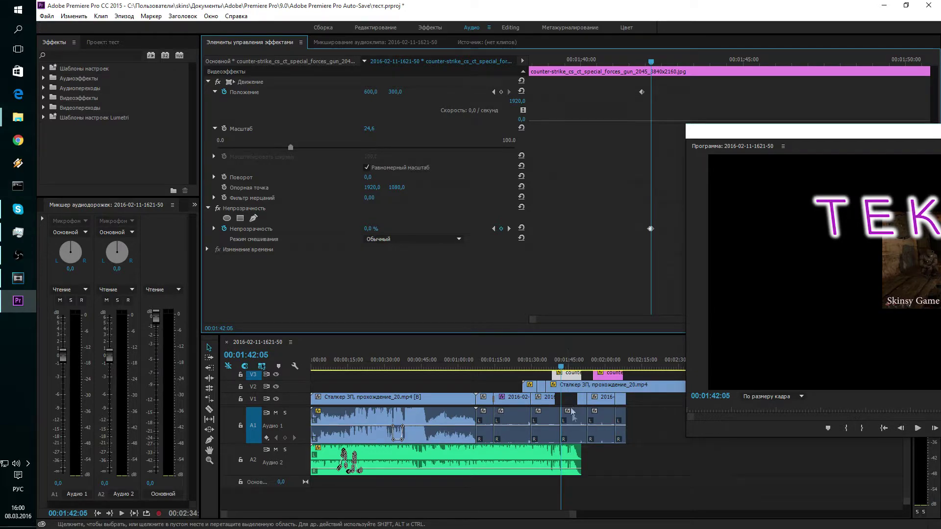
Step: Reposition the floating program preview and select the ТЕКСТ title clip
left_click_drag(825, 145, 146, 210)
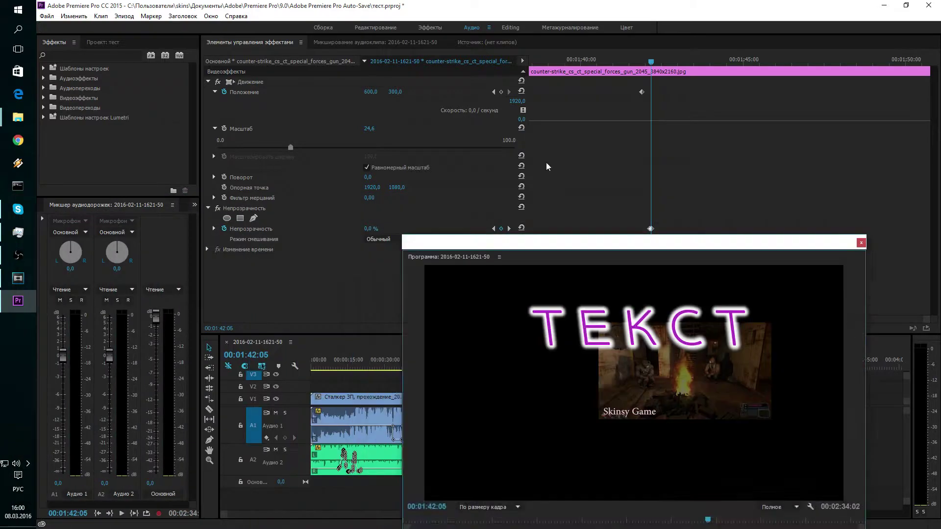
mouse_move(145, 209)
left_mouse_down()
mouse_move(233, 77)
mouse_move(200, 109)
left_mouse_up()
left_click_drag(906, 388, 905, 379)
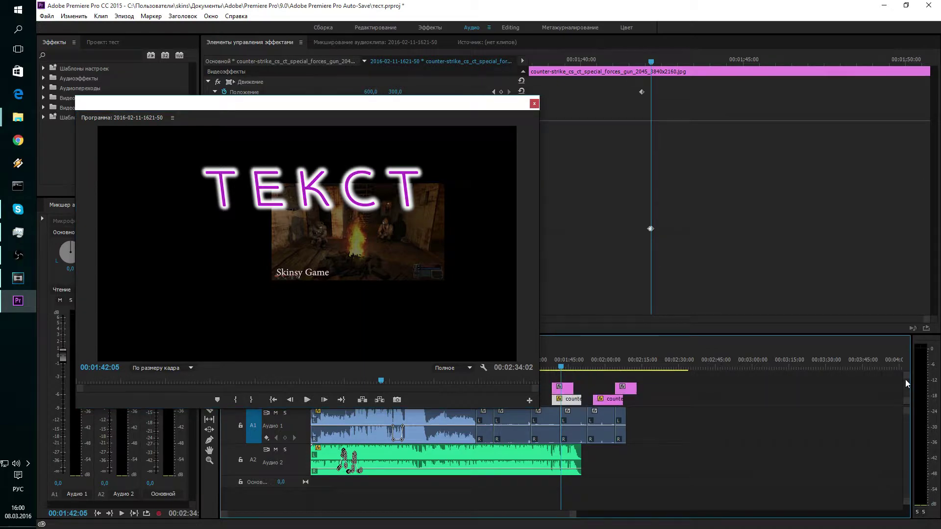
left_click(567, 391)
Step: Expand the title's Opacity and add a keyframe at 00:01:42:05, checking neighbouring frames
mouse_move(441, 103)
left_mouse_down()
mouse_move(826, 243)
mouse_move(834, 198)
left_mouse_up()
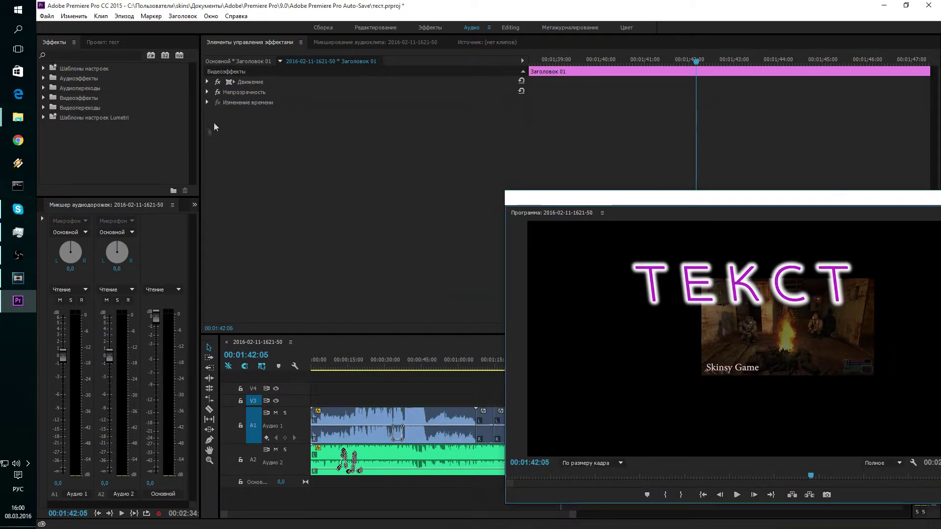
left_click(207, 92)
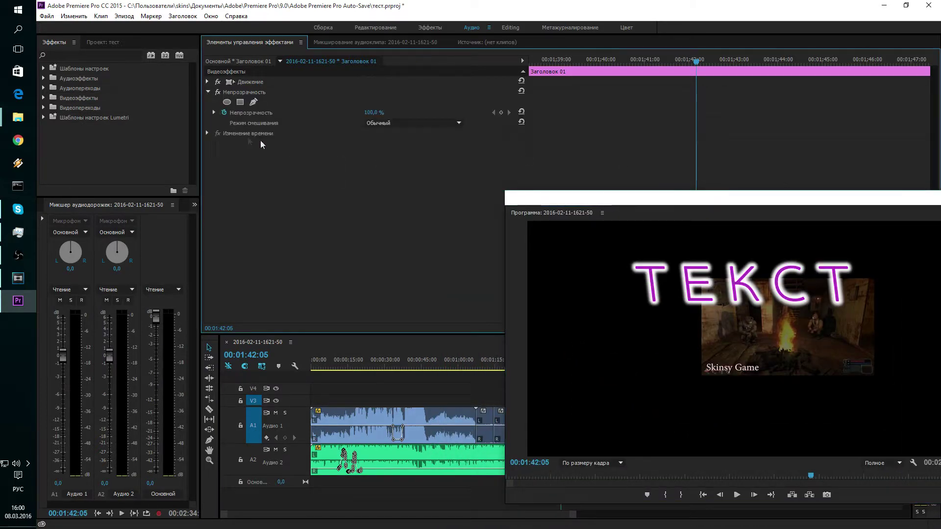
left_click(501, 113)
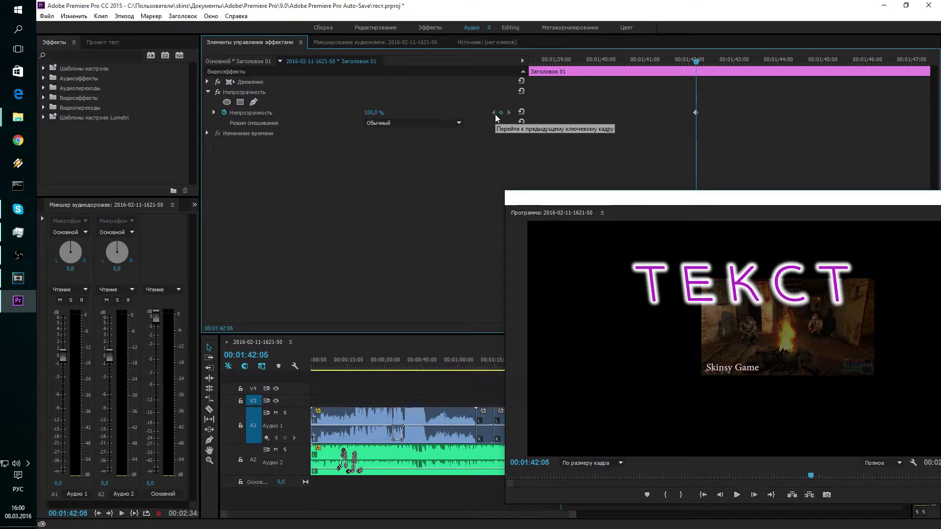
left_click(495, 113)
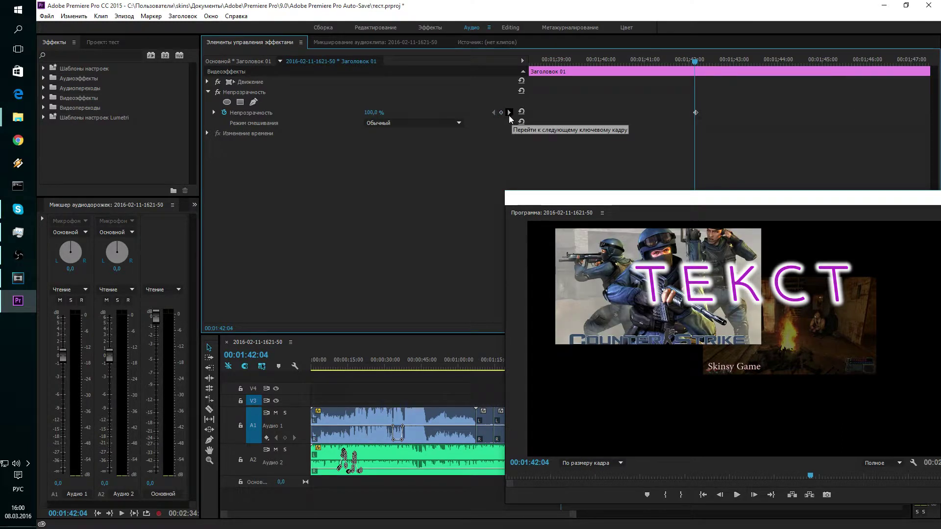
left_click(509, 114)
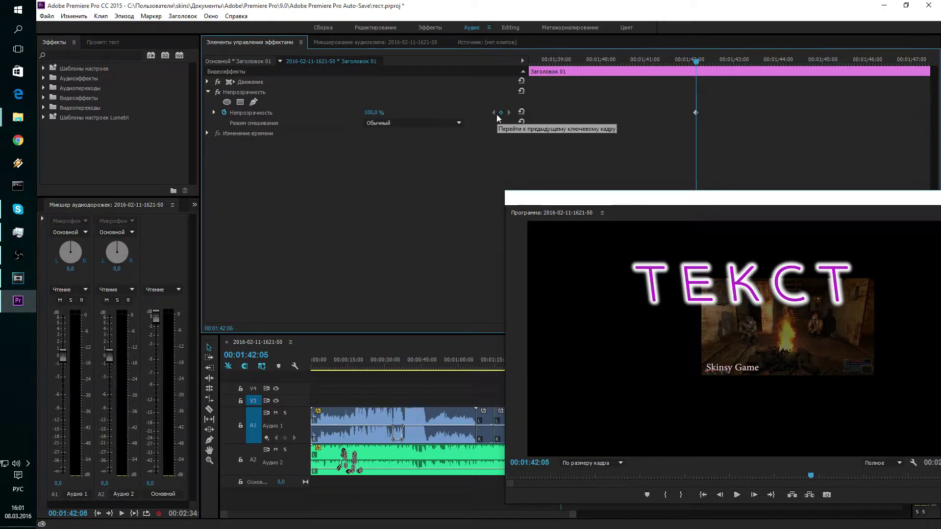
left_click(495, 115)
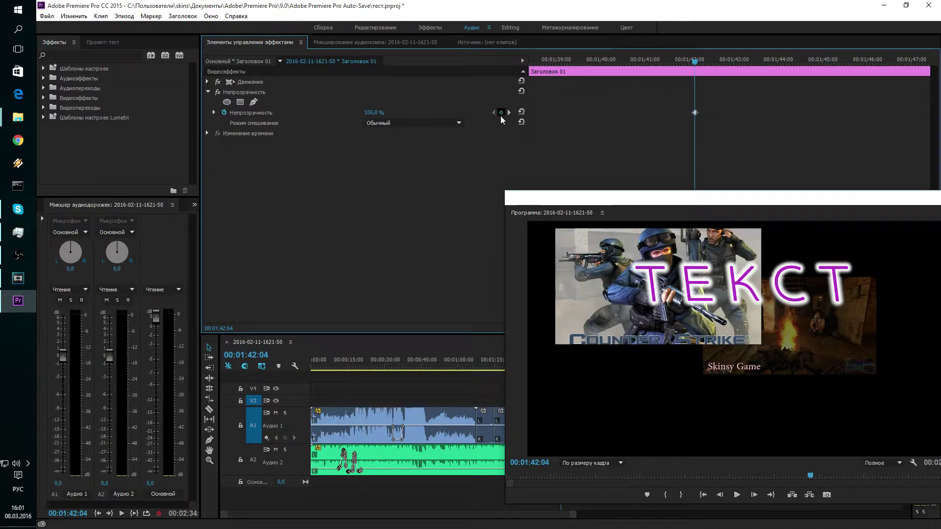
key("Right")
key("Right")
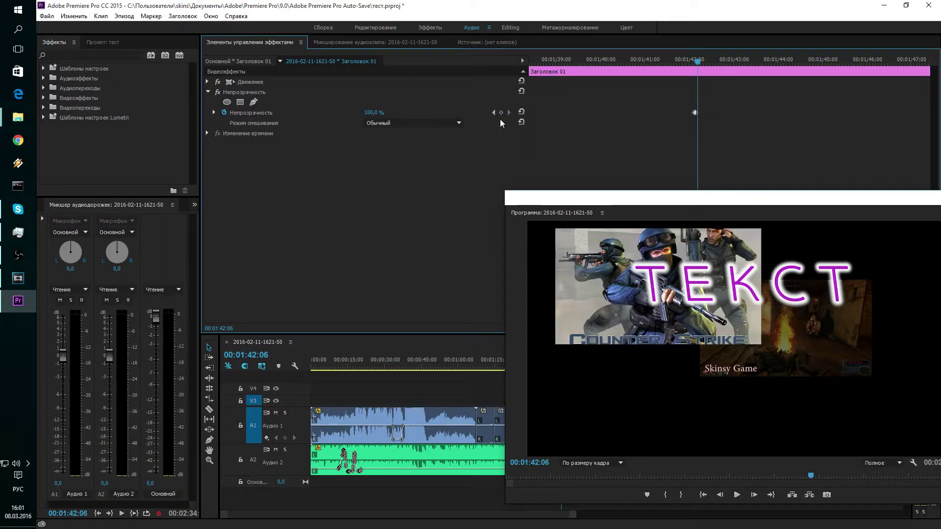
key("Left")
Step: Set the title's opacity keyframe to 0% and move the preview out of the way
left_click(375, 112)
type("0")
key("Return")
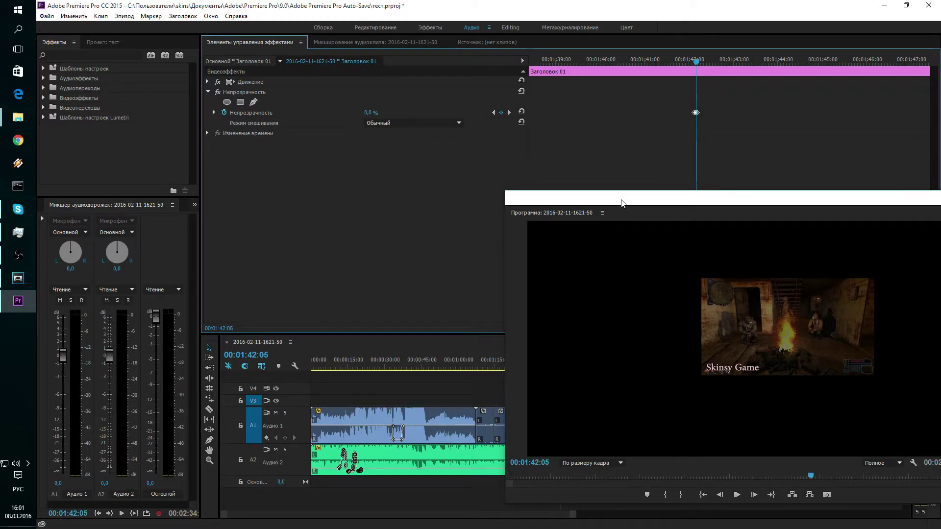
left_click_drag(478, 339, 569, 56)
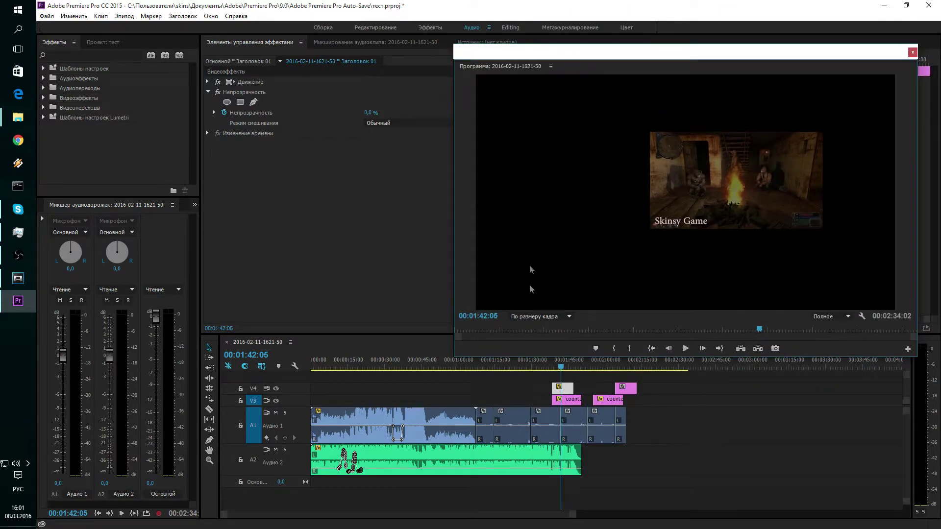
left_click(908, 403)
left_click_drag(908, 403, 906, 387)
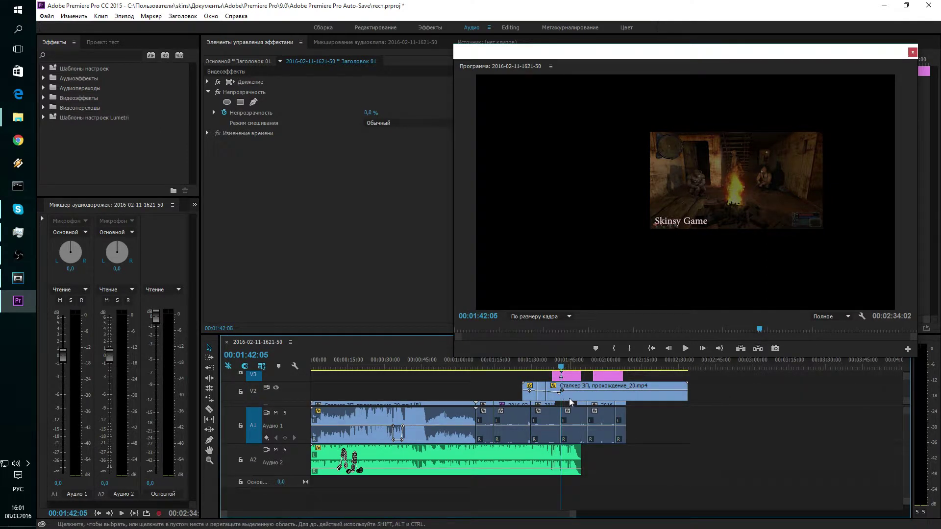
Step: Select the Сталкер ЗП clip and add an opacity keyframe at 00:01:42:05
left_click(570, 400)
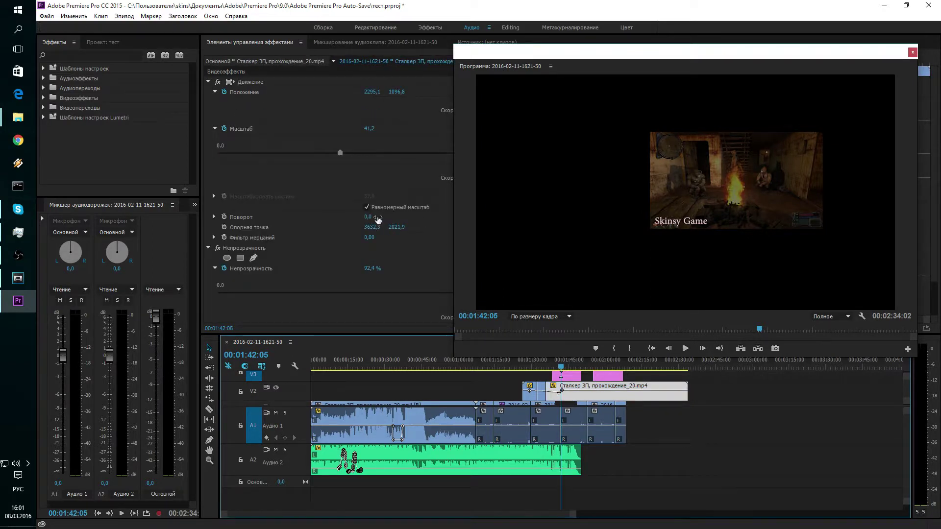
mouse_move(585, 58)
left_mouse_down()
mouse_move(626, 348)
mouse_move(614, 323)
left_mouse_up()
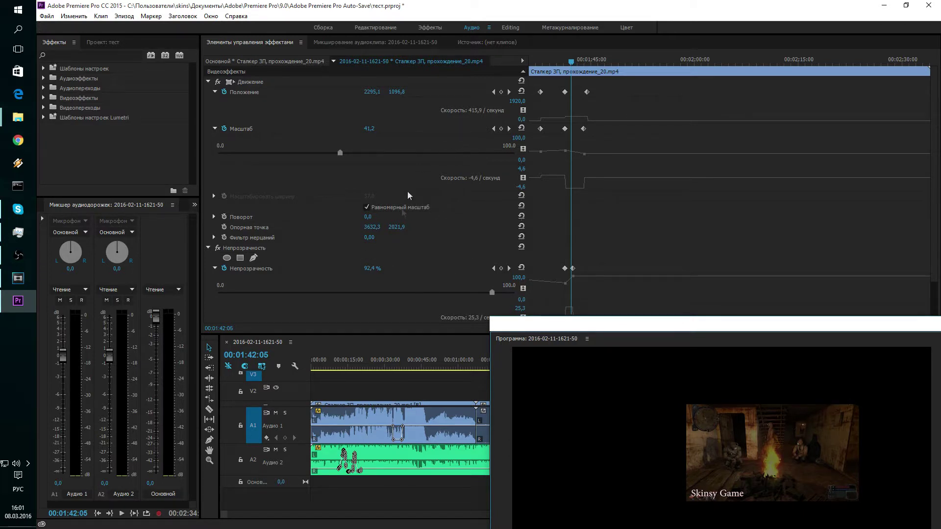
left_click(207, 82)
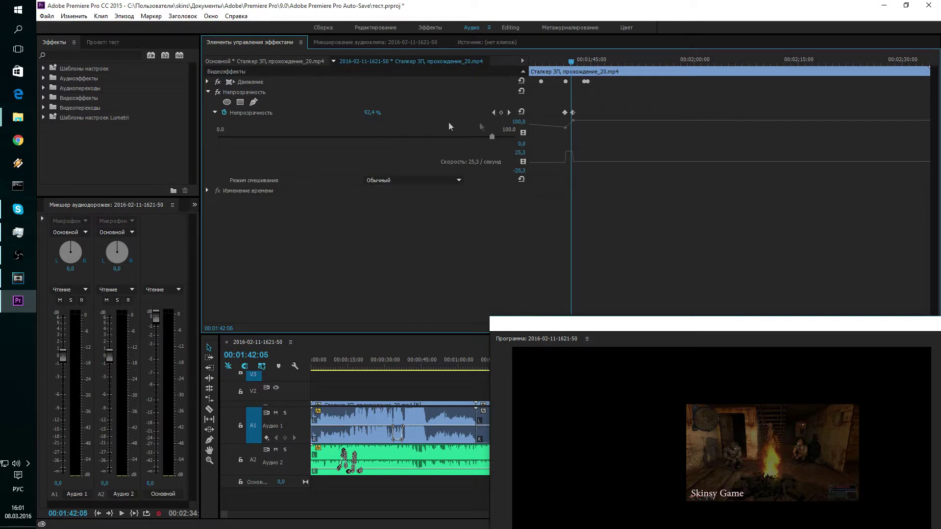
left_click(501, 113)
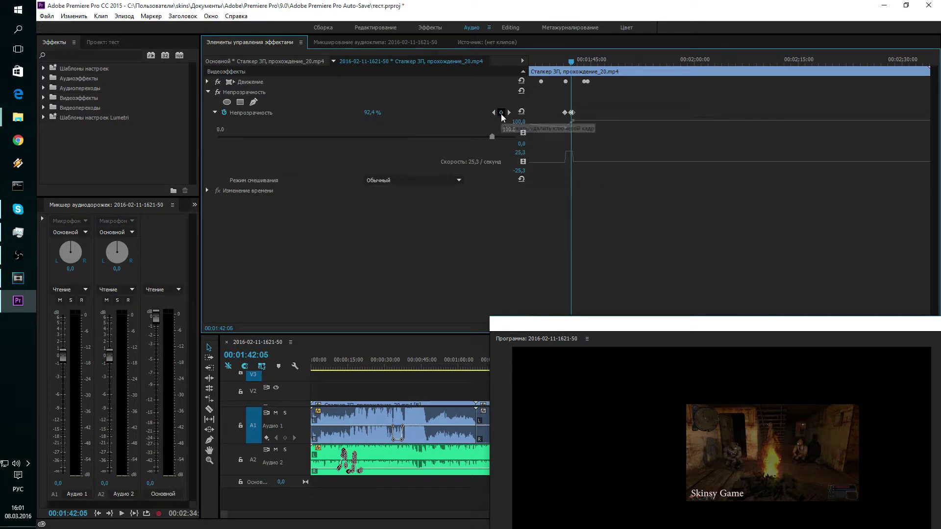
key("Left")
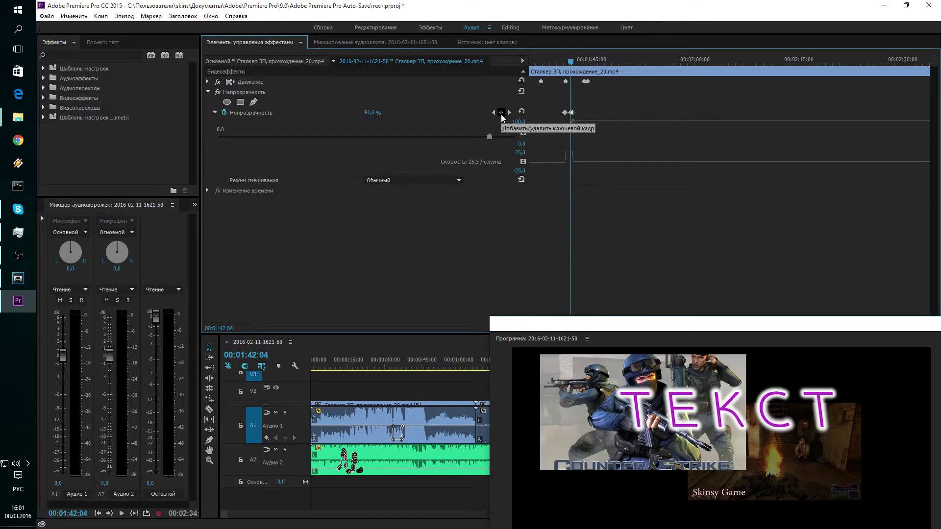
key("Right")
key("Left")
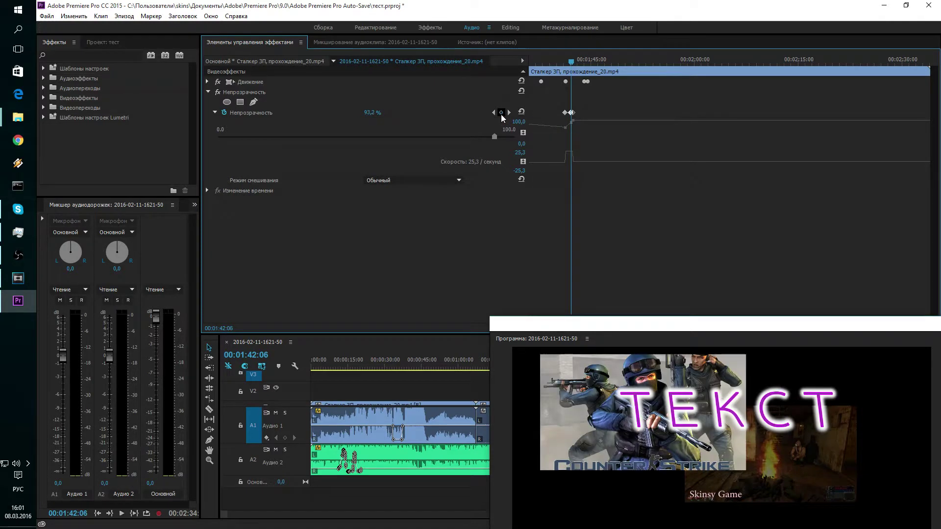
key("Right")
key("Right")
Step: Set the Stalker clip's opacity keyframe to 0%, check the black frame, and return to Vegas
left_click(372, 112)
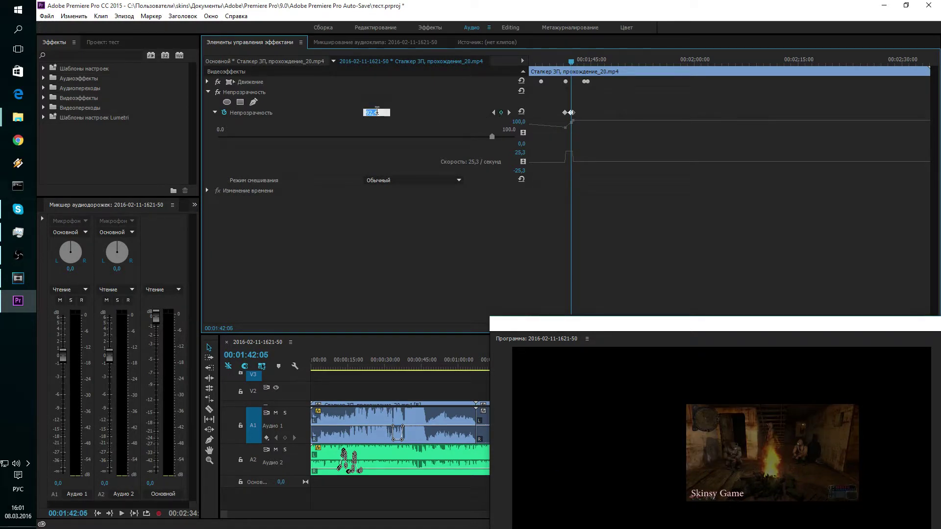
type("0")
key("Return")
left_click_drag(663, 325, 611, 70)
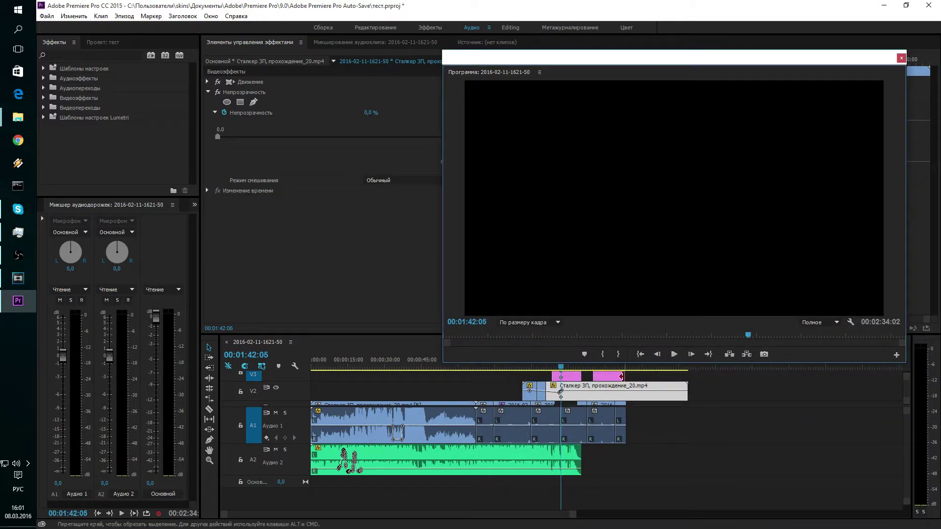
key("Left")
key("Right")
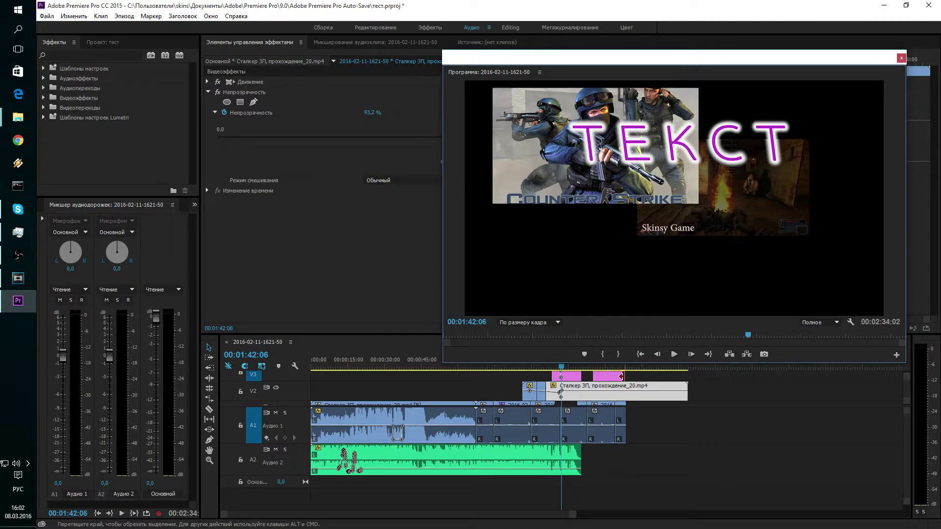
left_click(20, 280)
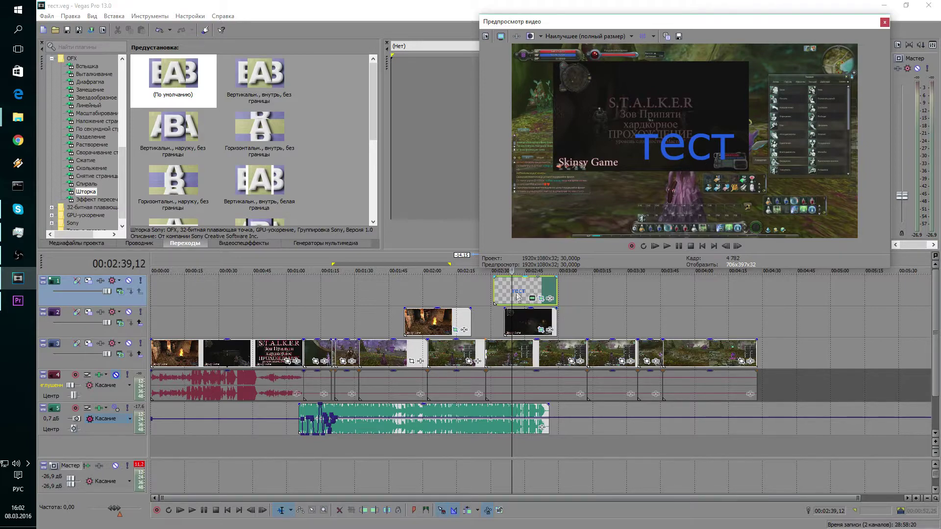
scroll(519, 307, "up", 3)
scroll(529, 304, "up", 3)
scroll(534, 304, "up", 3)
scroll(539, 306, "up", 3)
scroll(539, 309, "down", 3)
scroll(540, 326, "down", 2)
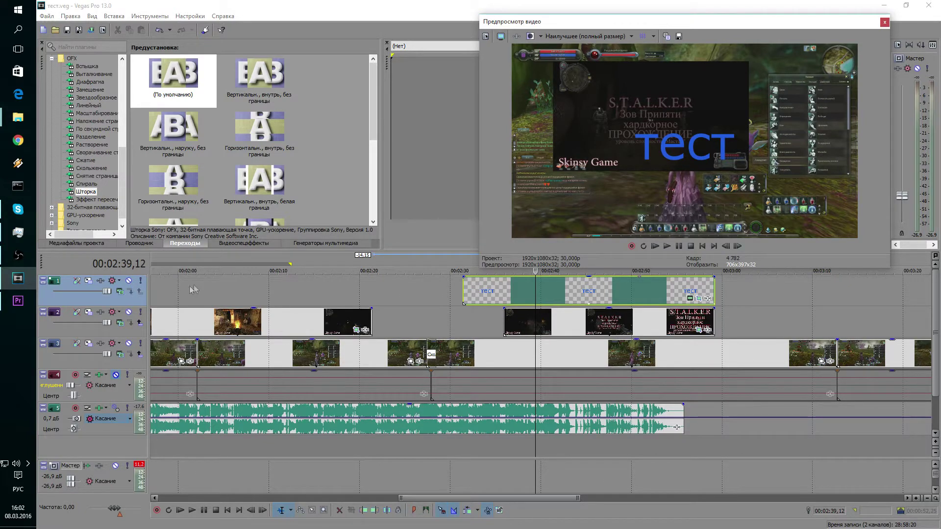
left_click(120, 291)
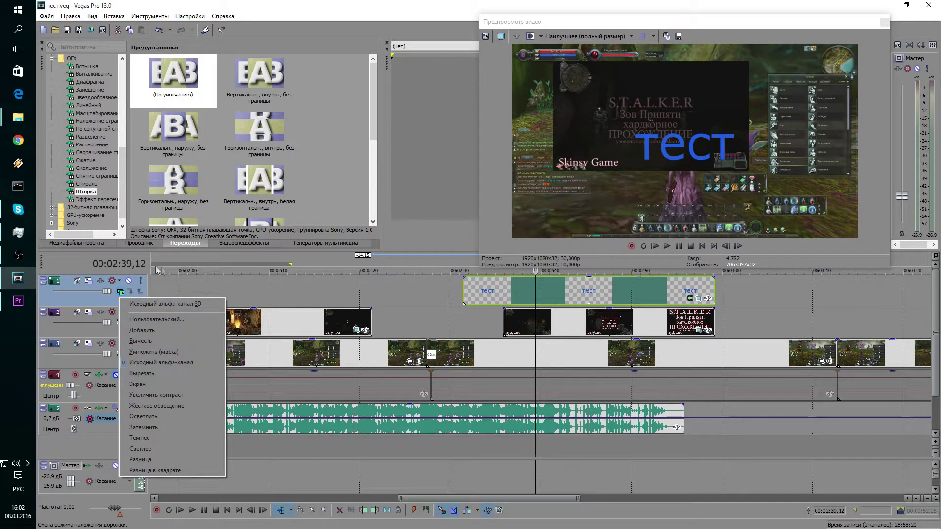
left_click(92, 302)
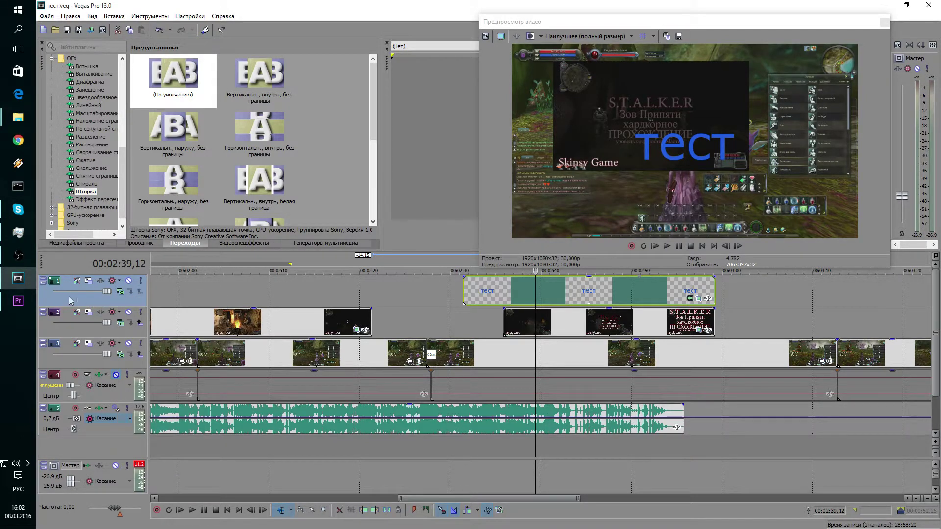
left_click(80, 283)
left_click(18, 309)
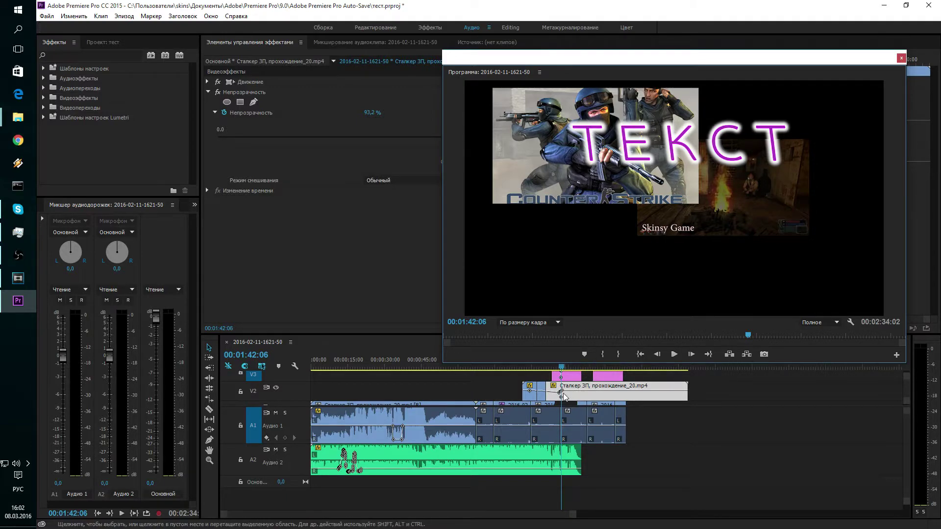
Step: Zoom the timeline in, undo an accidental Counter-Strike clip move, and scrub to 00:01:42:05
key("equal")
key("equal")
key("equal")
key("equal")
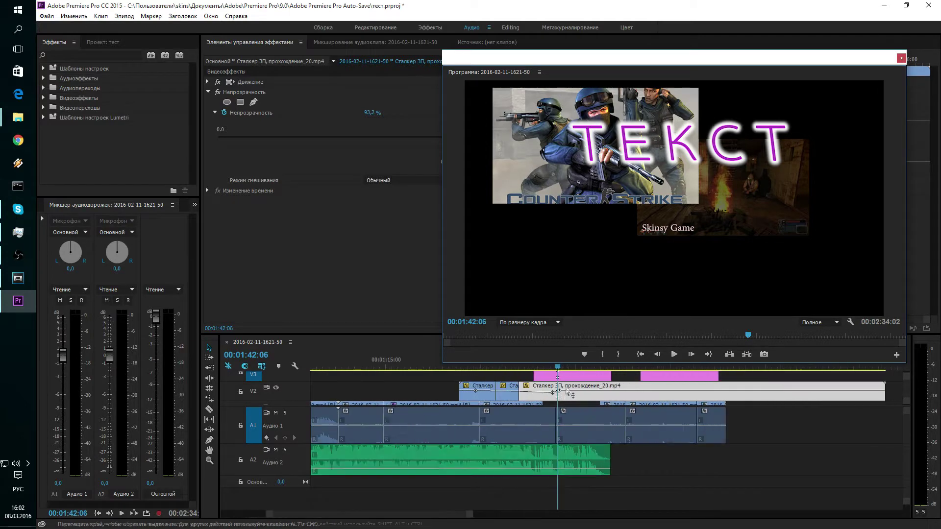
key("equal")
key("equal")
key("equal")
key("equal")
key("equal")
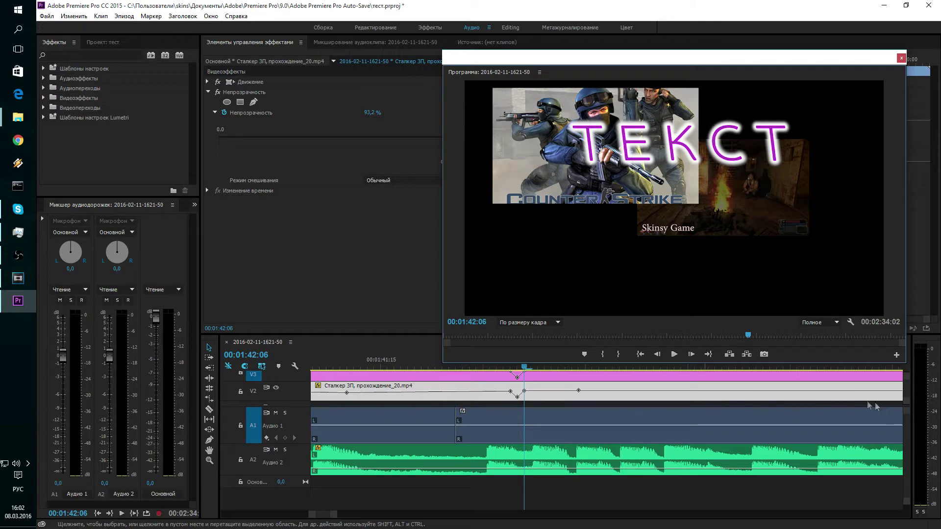
left_click_drag(900, 379, 906, 395)
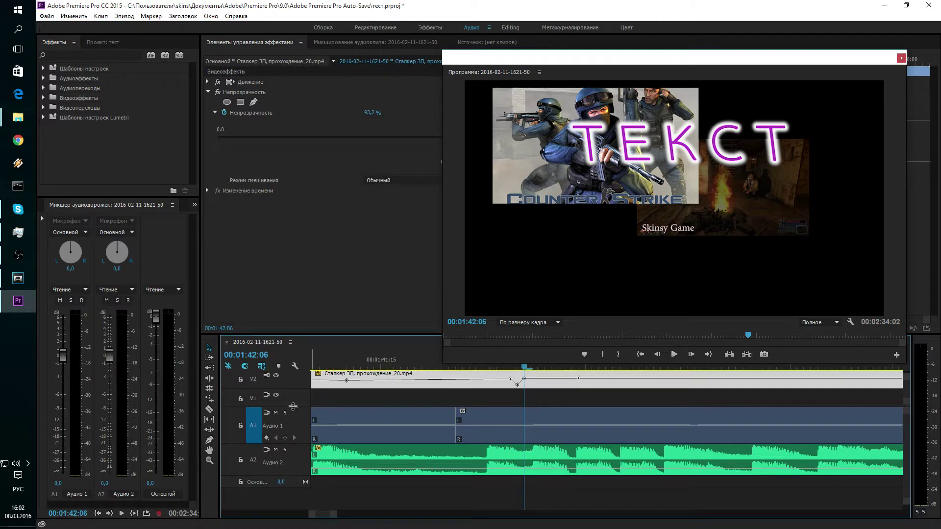
key("ctrl+z")
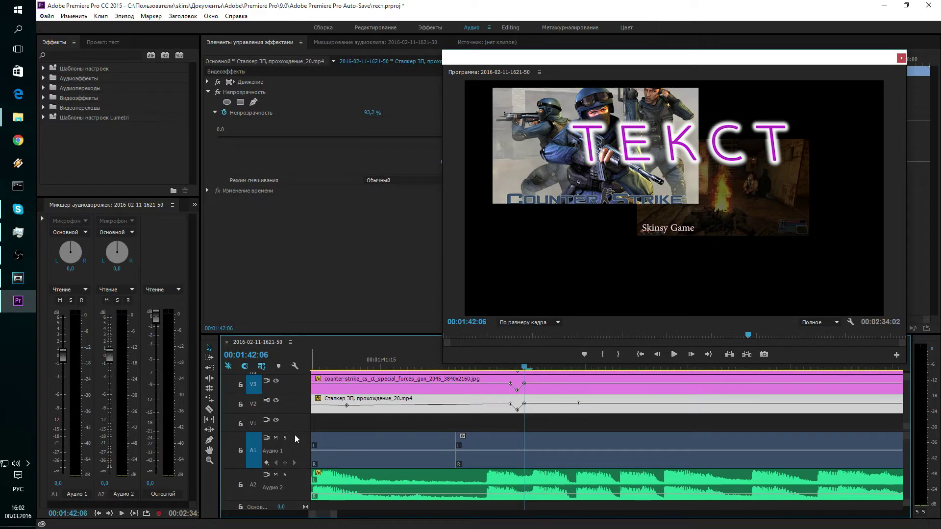
scroll(296, 434, "up", 2)
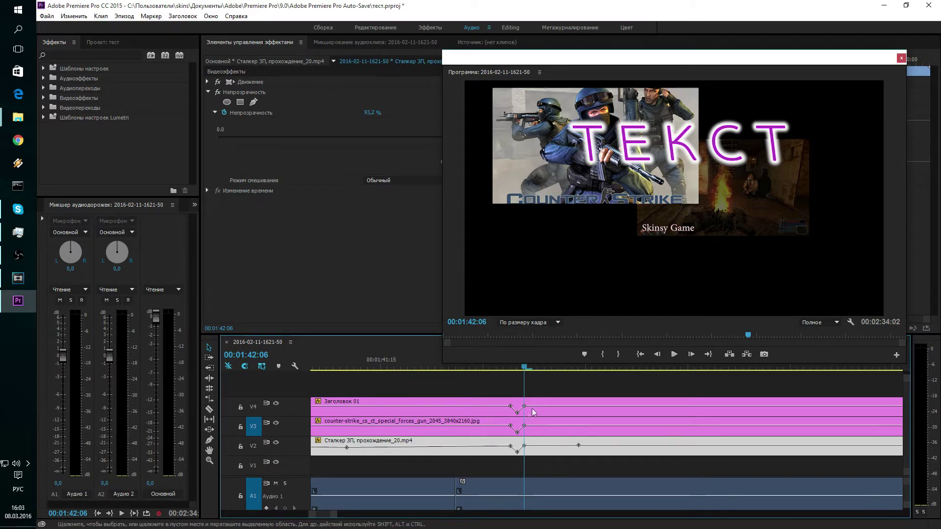
left_click_drag(525, 369, 514, 370)
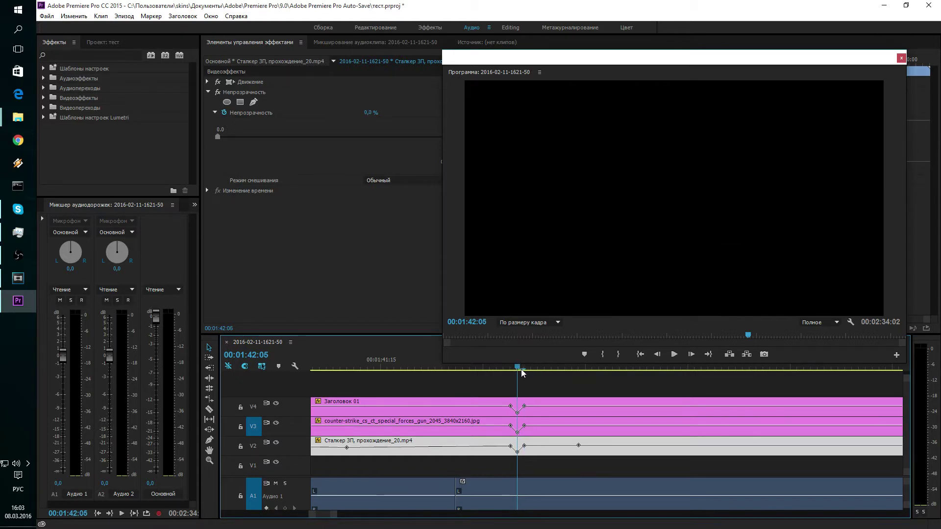
Step: Put the playhead at 00:01:42:07 and add a keyframe to the Заголовок 01 title there
left_click_drag(522, 369, 531, 371)
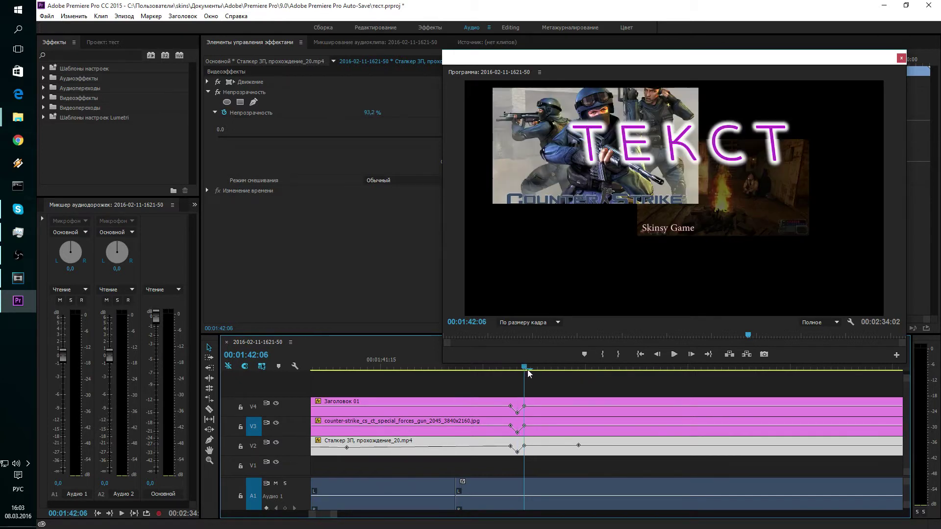
right_click(534, 411)
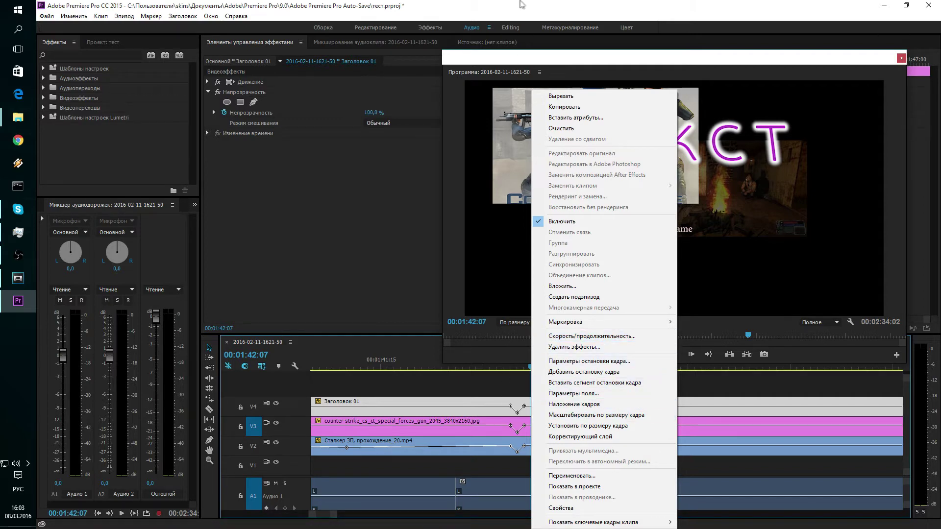
left_click(517, 64)
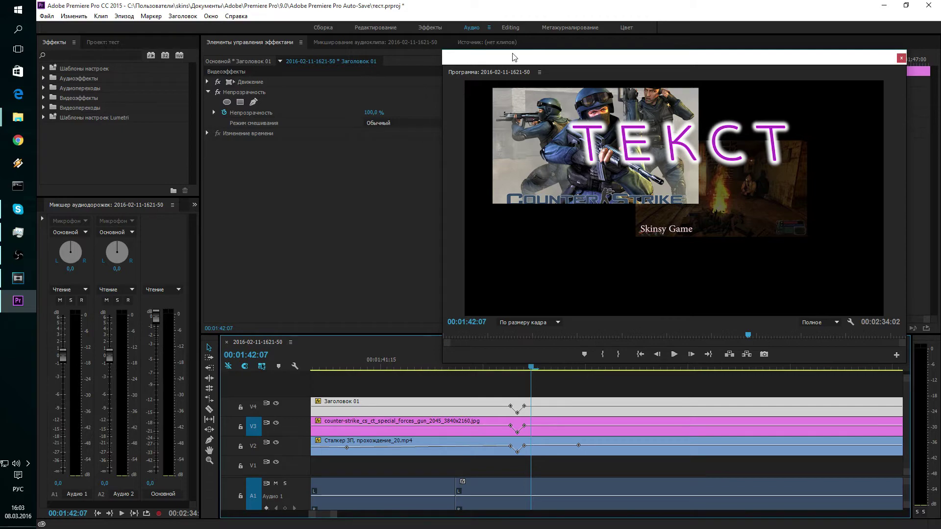
mouse_move(497, 55)
left_mouse_down()
mouse_move(179, 48)
mouse_move(67, 110)
left_mouse_up()
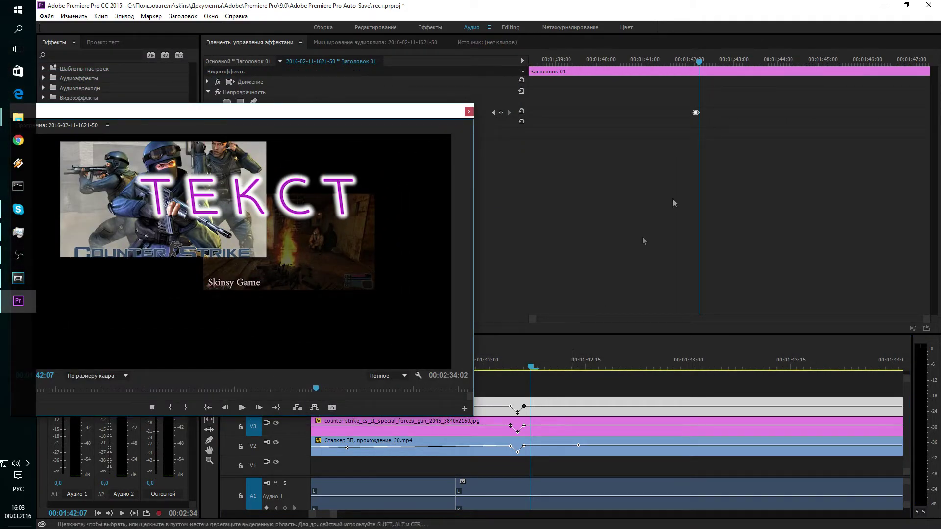
left_click(502, 112)
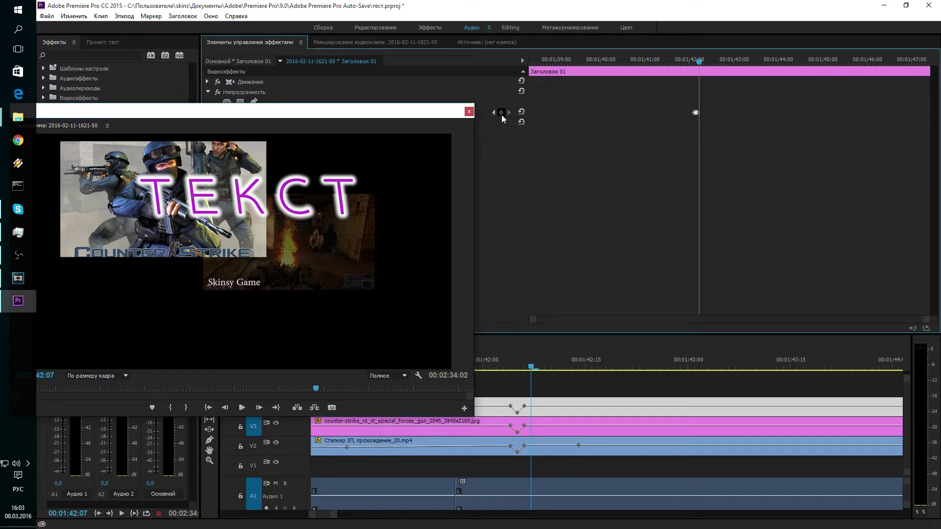
Step: Add a Position keyframe at 00:01:42:07 to the Counter-Strike image, then select the Stalker clip
left_click(536, 428)
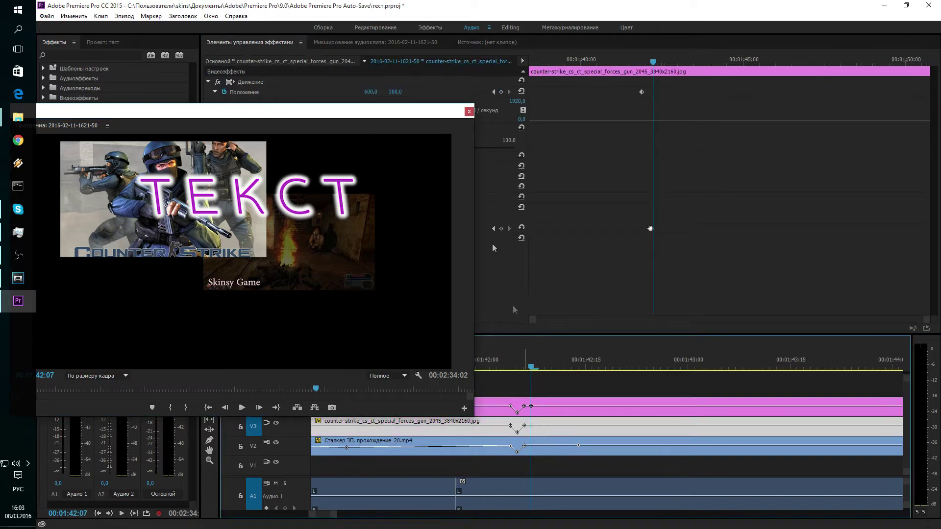
left_click(502, 92)
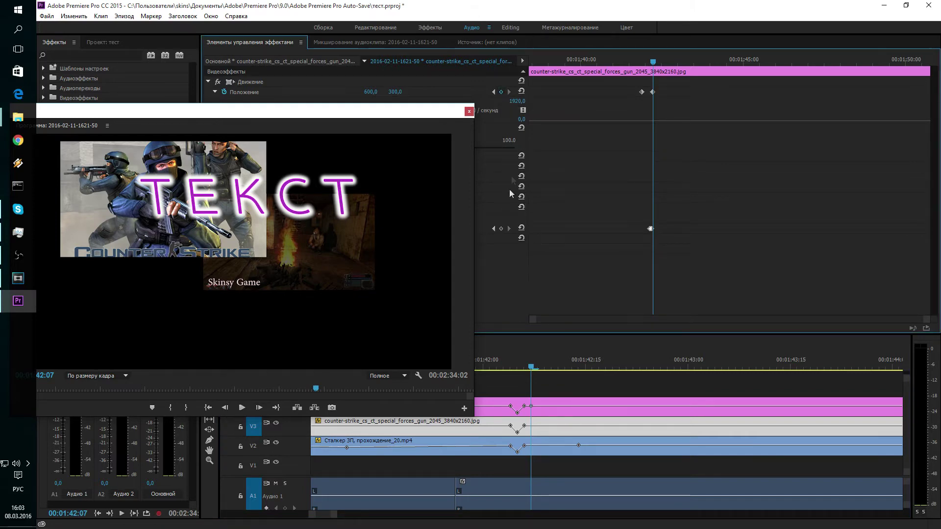
left_click(538, 454)
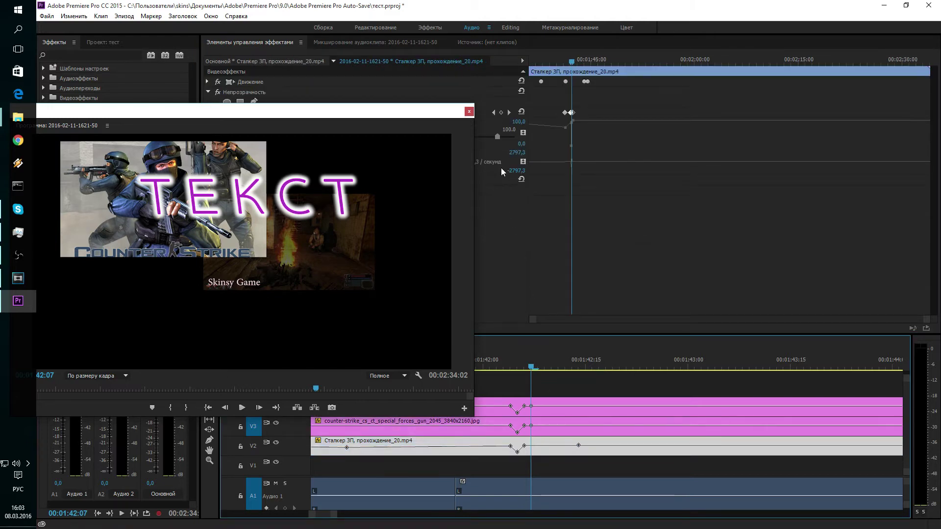
left_click_drag(412, 119, 288, 285)
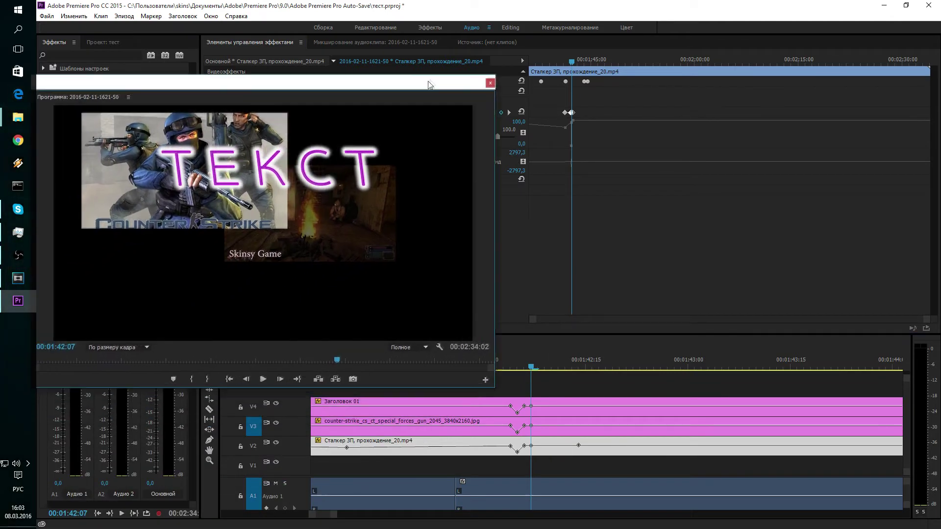
Step: Align the Counter-Strike image's V3 opacity keyframe with the playhead at 00:01:42:07
left_click_drag(281, 284, 285, 81)
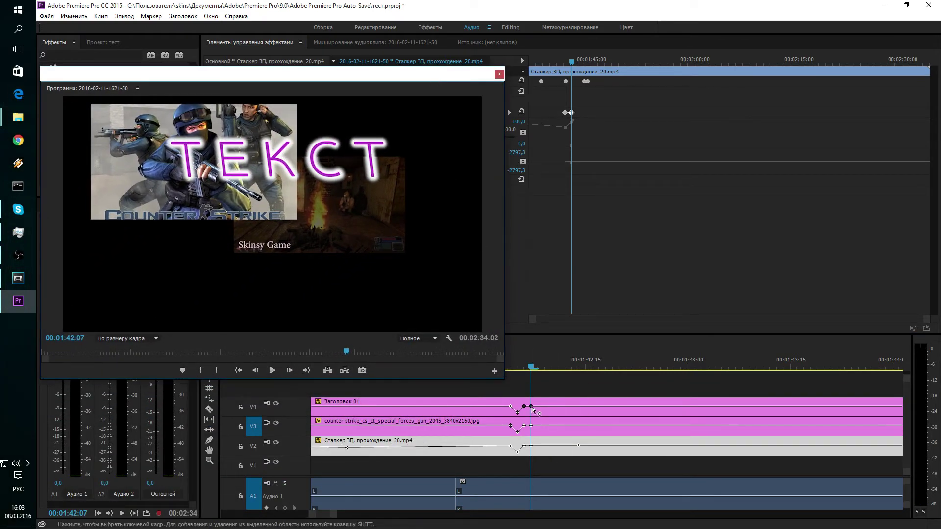
left_click_drag(531, 426, 533, 431)
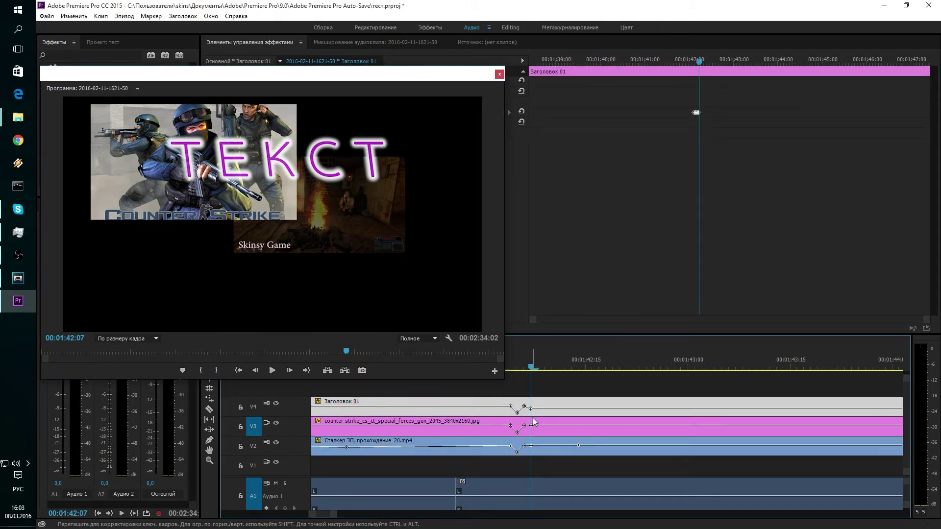
left_click(533, 429)
left_click_drag(532, 432, 527, 427)
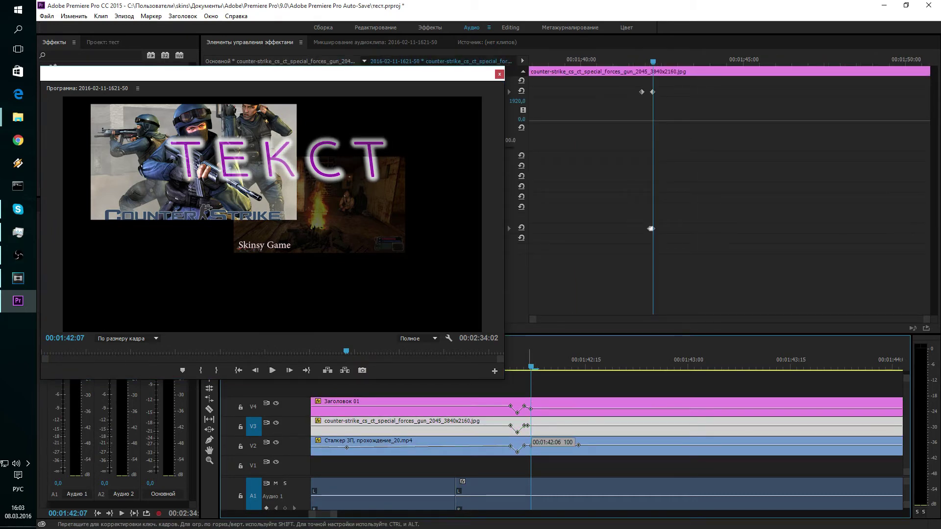
left_click(531, 426)
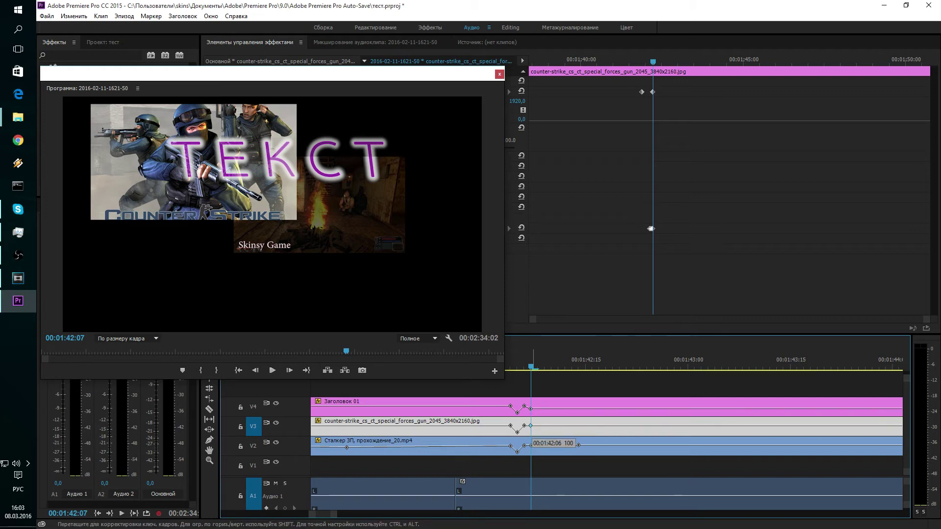
left_click_drag(526, 426, 531, 430)
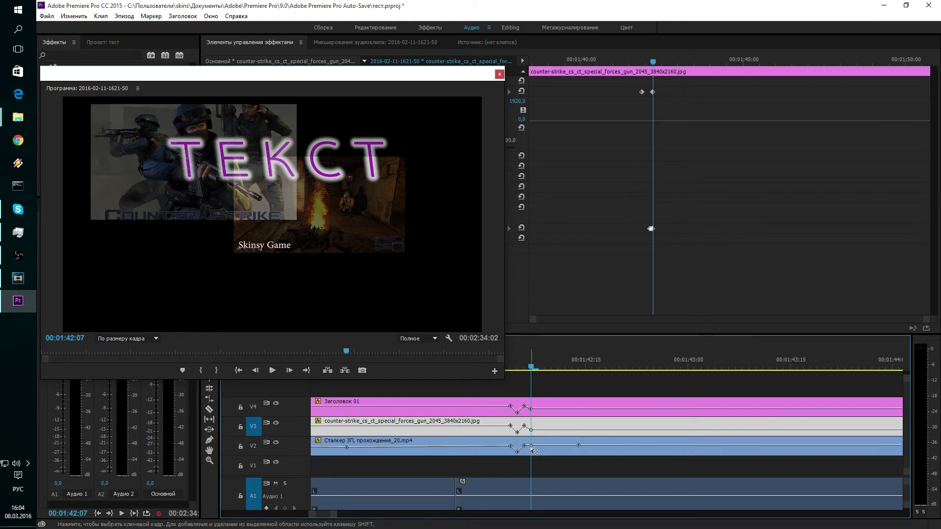
Step: Lower the Stalker clip's V2 opacity keyframe at the playhead to about 28.57%
mouse_move(532, 448)
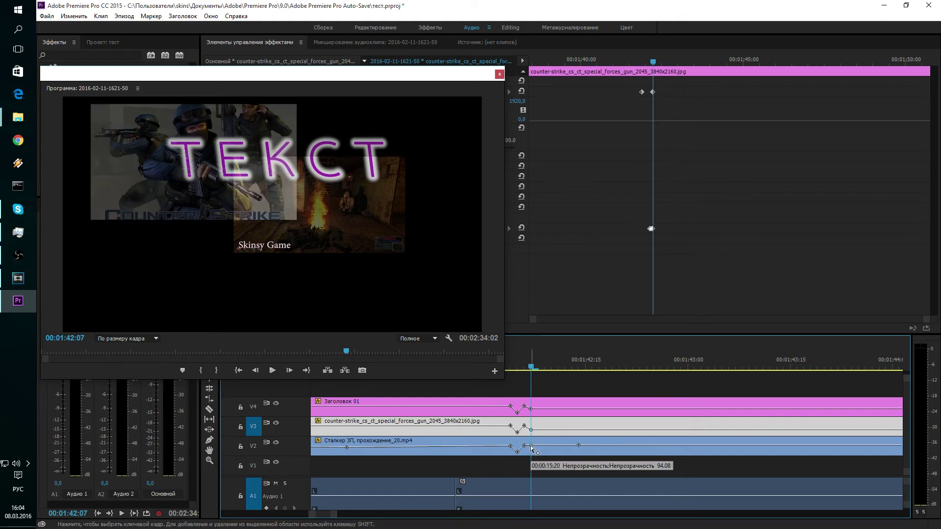
left_click_drag(532, 447, 529, 452)
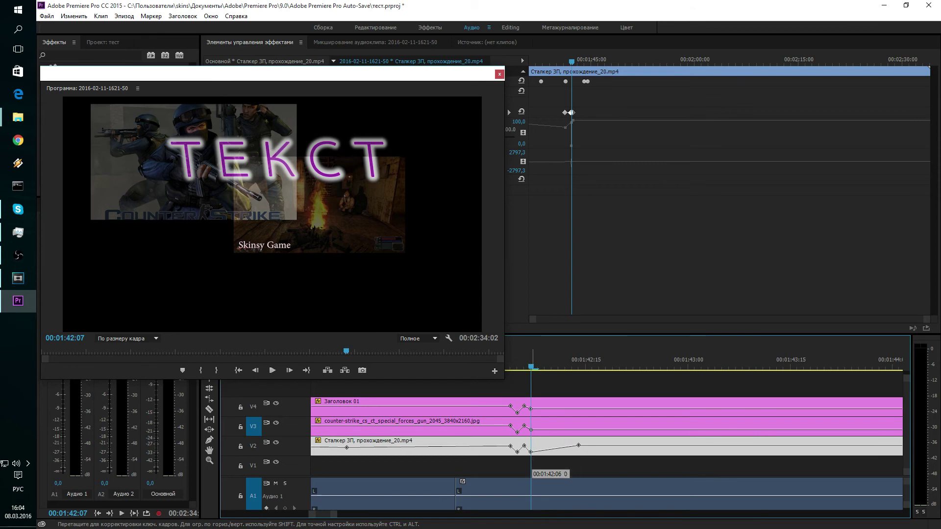
left_click_drag(531, 452, 531, 448)
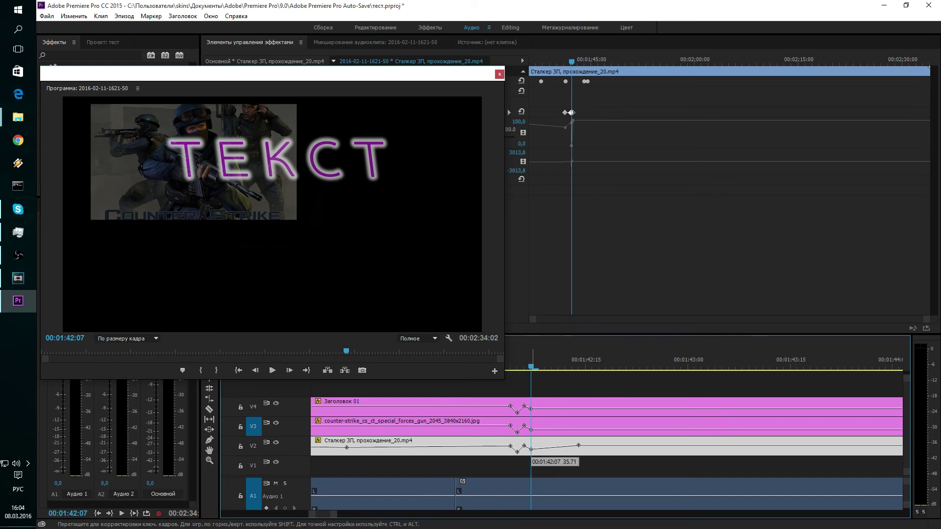
left_click_drag(531, 449, 532, 450)
mouse_move(533, 451)
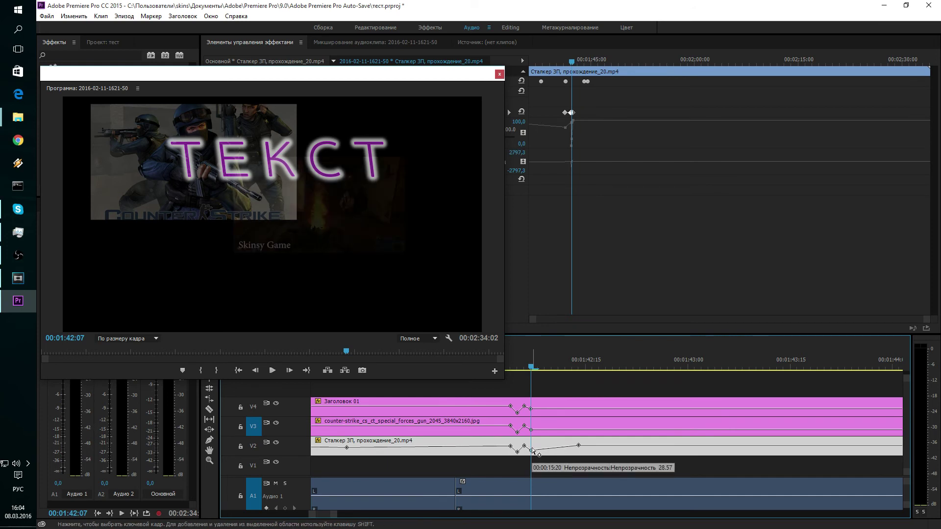